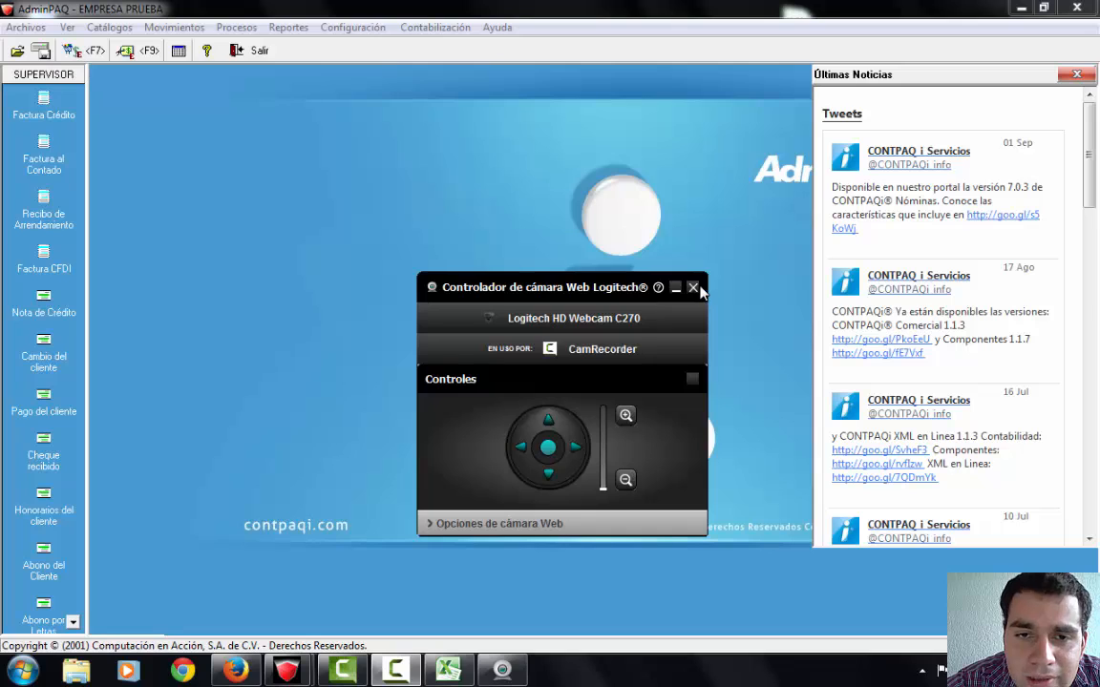
- Close the webcam controller and review the customer and supplier catalogs
{"action": "left_click", "coordinate": [693, 289]}
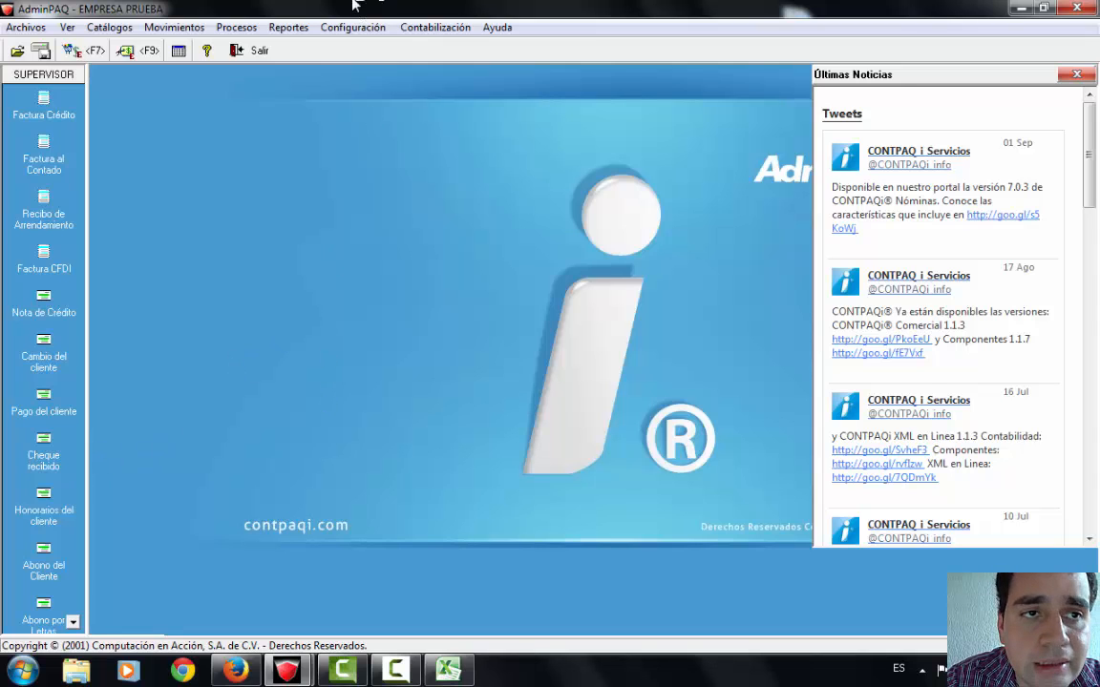
{"action": "left_click", "coordinate": [108, 28]}
{"action": "left_click", "coordinate": [150, 46]}
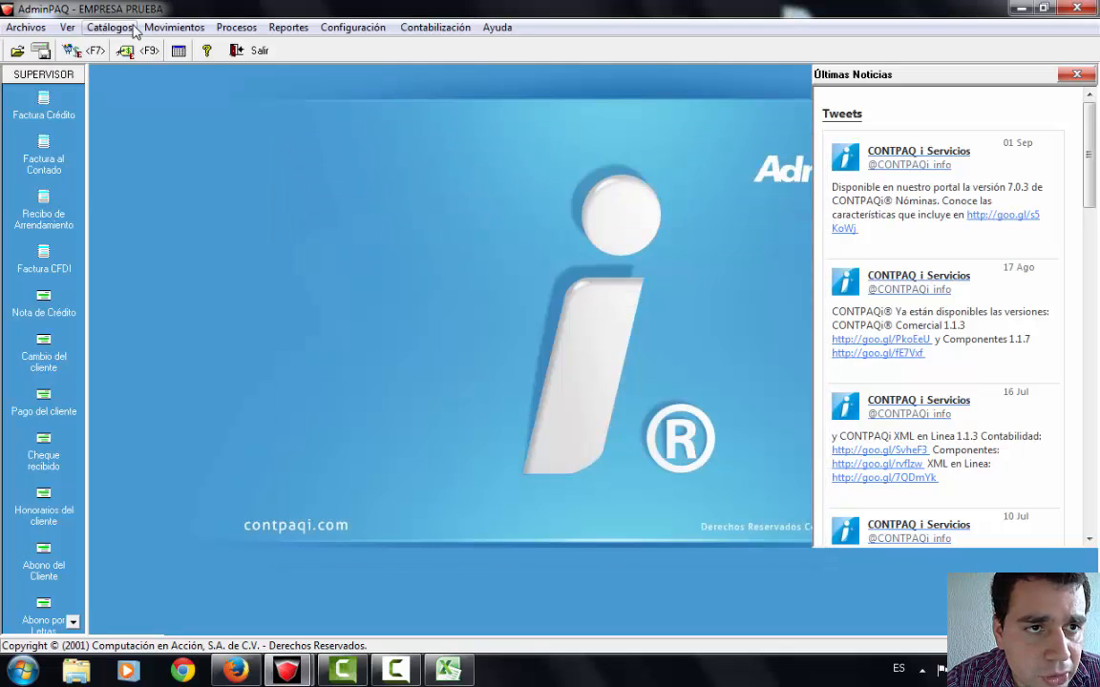
{"action": "left_click", "coordinate": [134, 29]}
{"action": "left_click", "coordinate": [126, 63]}
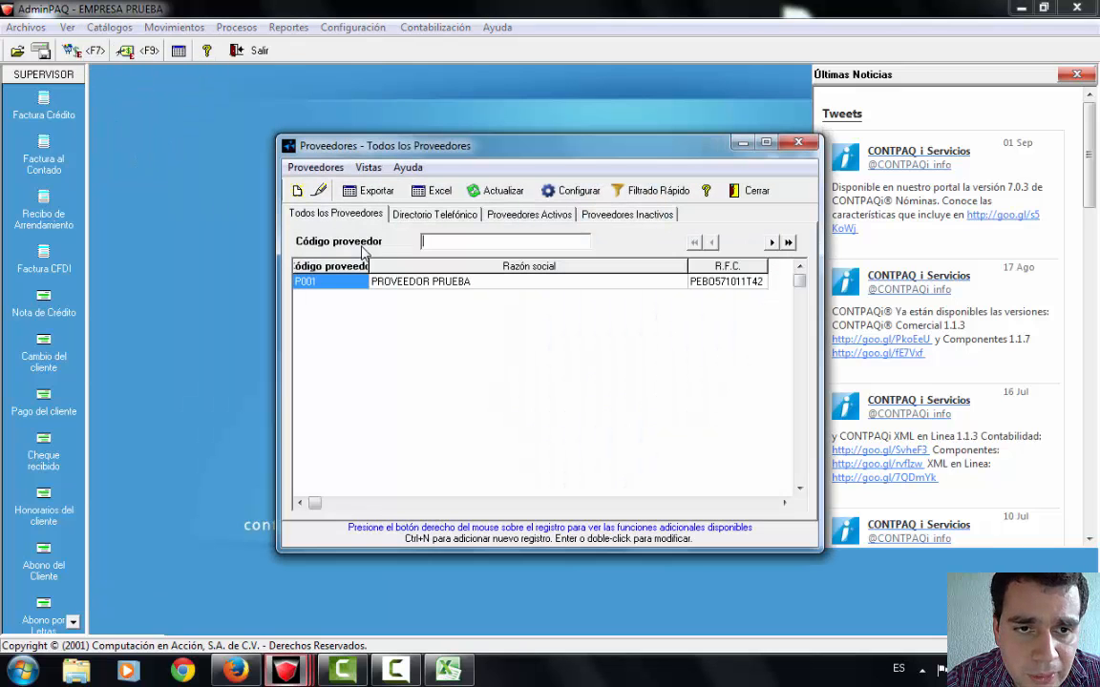
{"action": "left_click", "coordinate": [750, 191]}
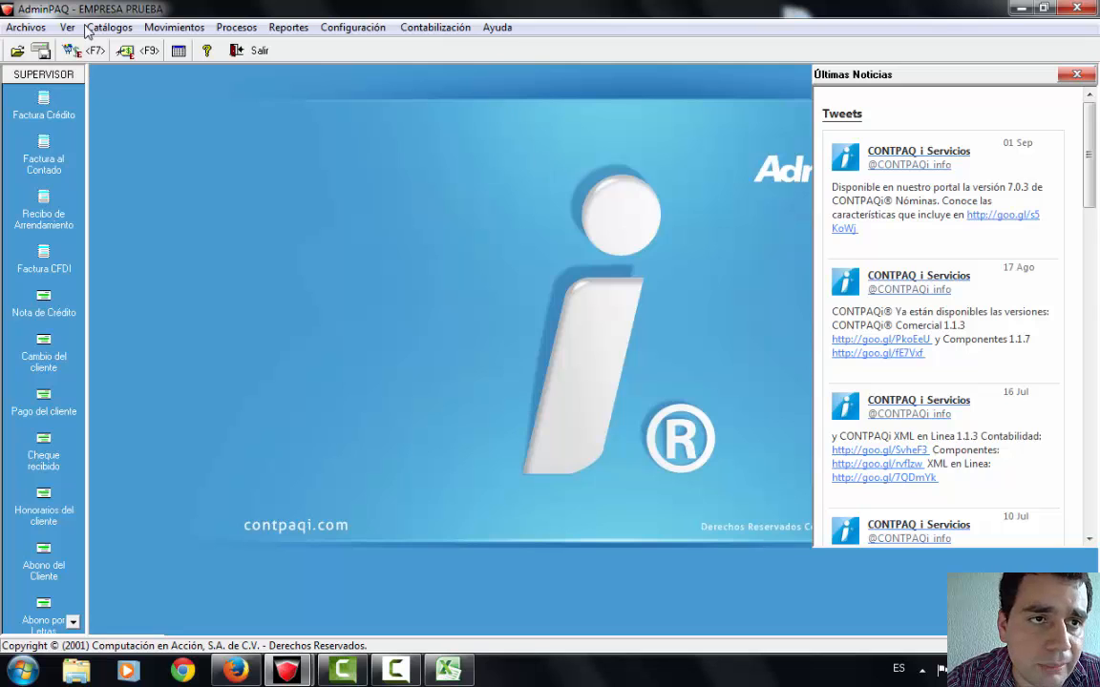
- Review the warehouse catalog and the product catalog, closing each list after checking it
{"action": "left_click", "coordinate": [107, 27]}
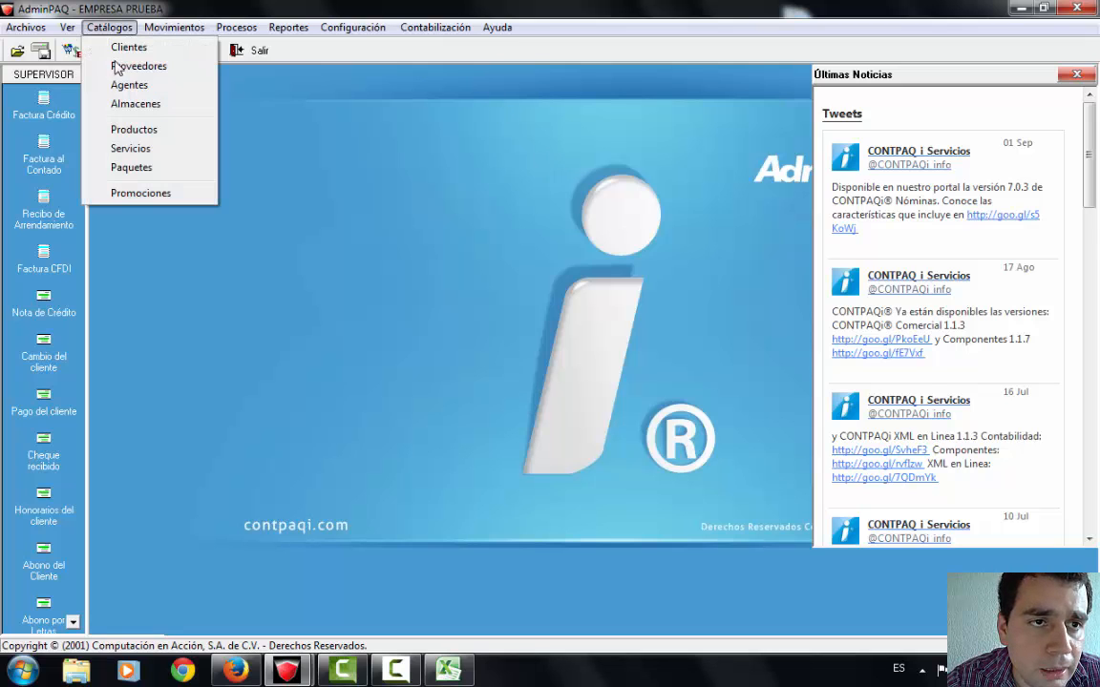
{"action": "left_click", "coordinate": [145, 104]}
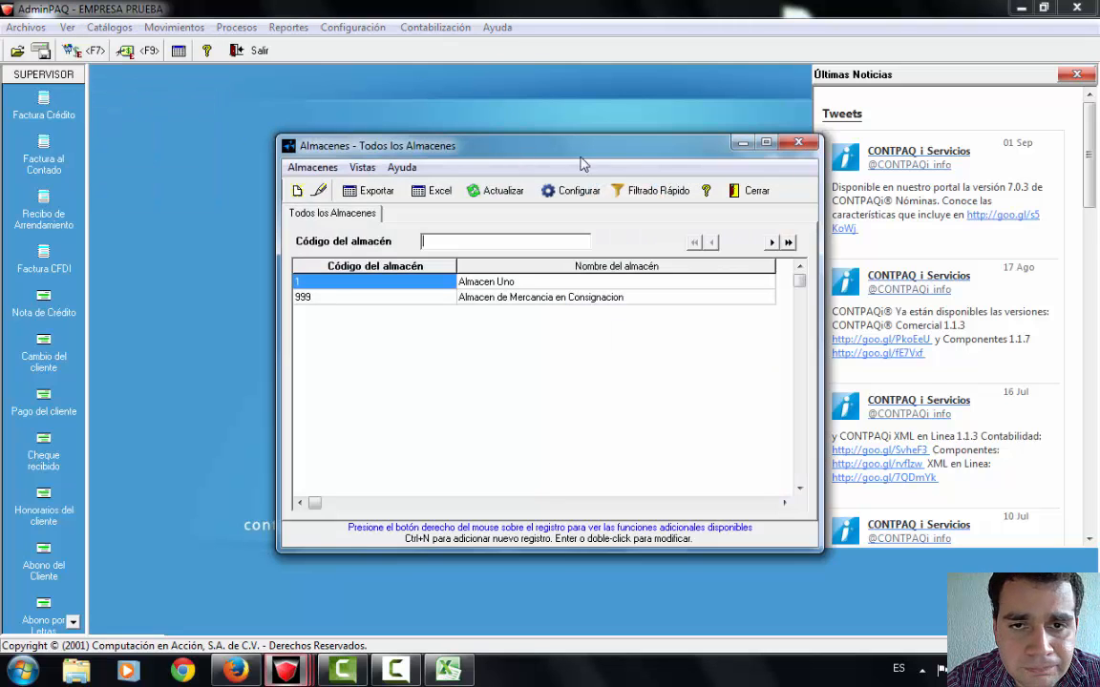
{"action": "left_click", "coordinate": [754, 190]}
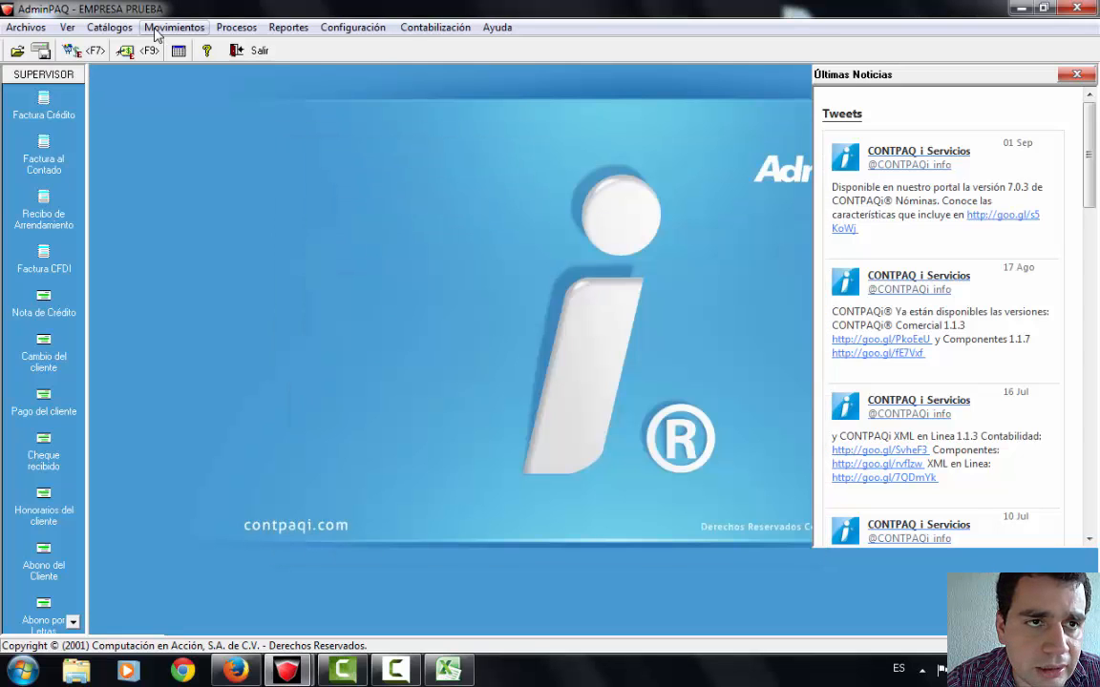
{"action": "left_click", "coordinate": [113, 28]}
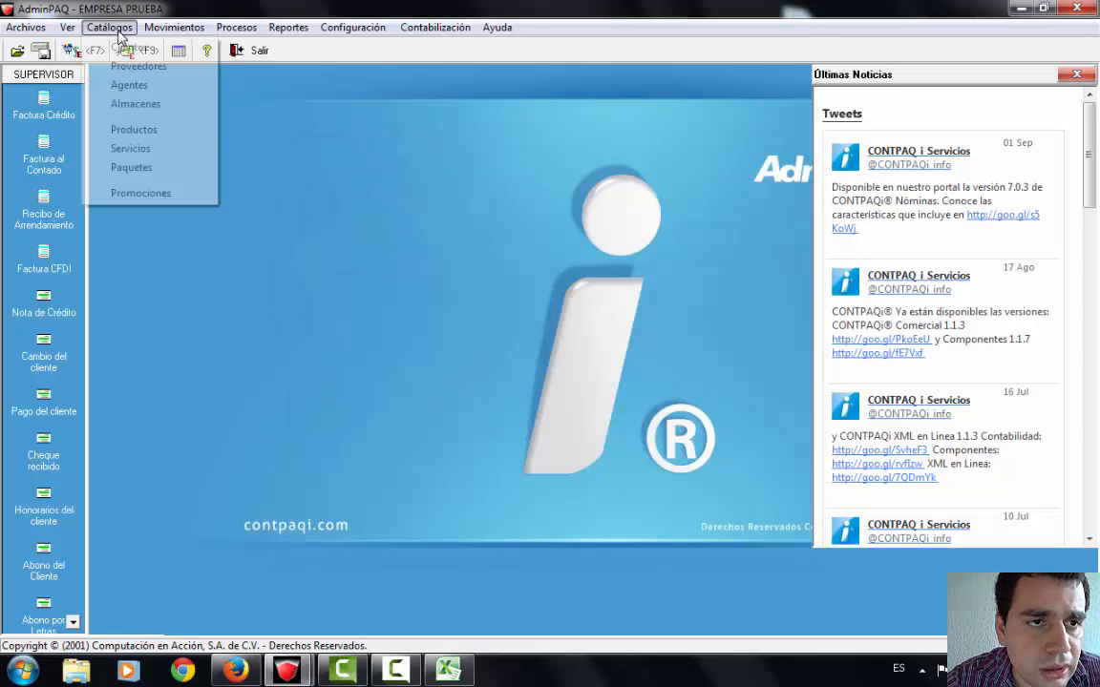
{"action": "left_click", "coordinate": [158, 133]}
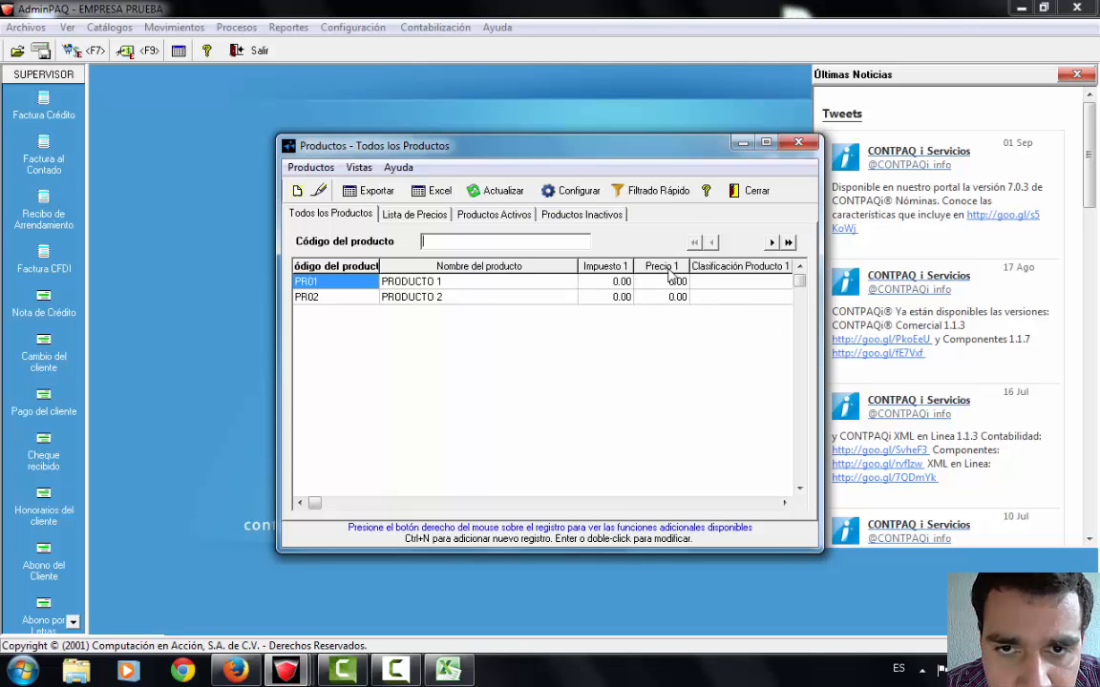
{"action": "key", "text": "Escape"}
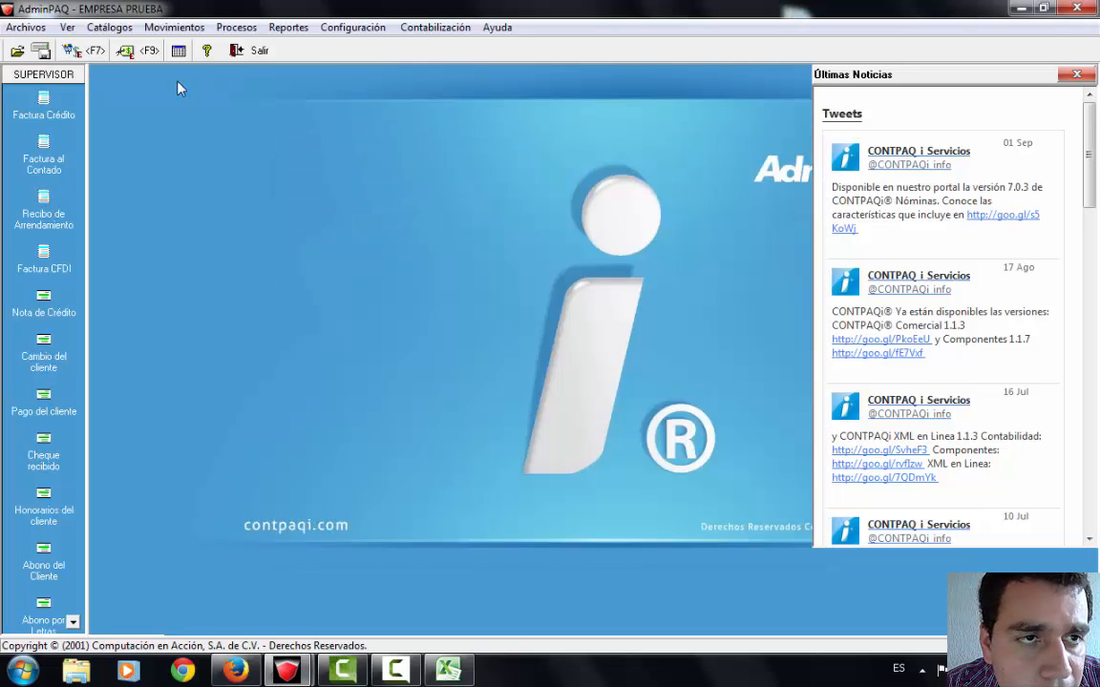
- Review the agents catalog and close it
{"action": "left_click", "coordinate": [100, 26]}
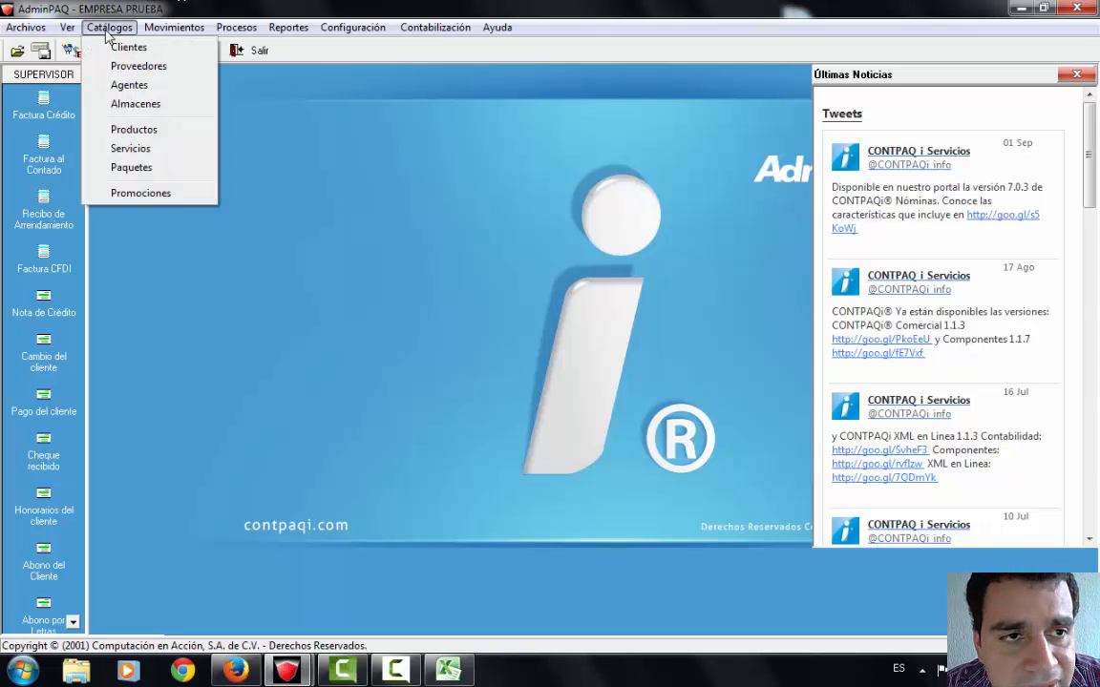
{"action": "left_click", "coordinate": [143, 86]}
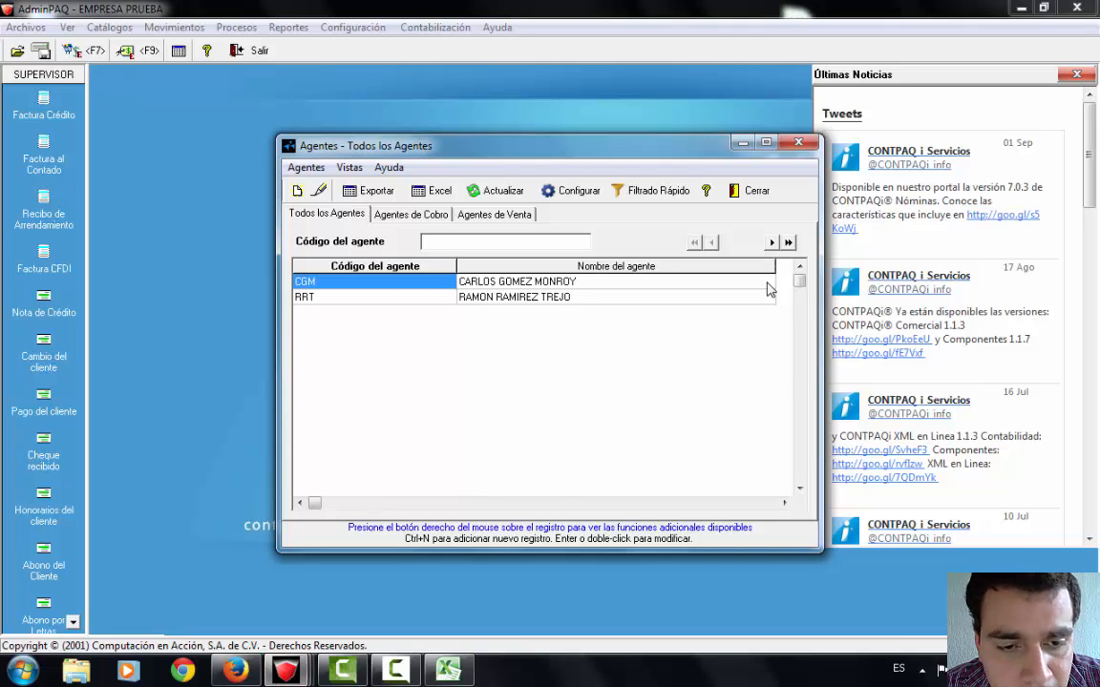
{"action": "left_click", "coordinate": [755, 192]}
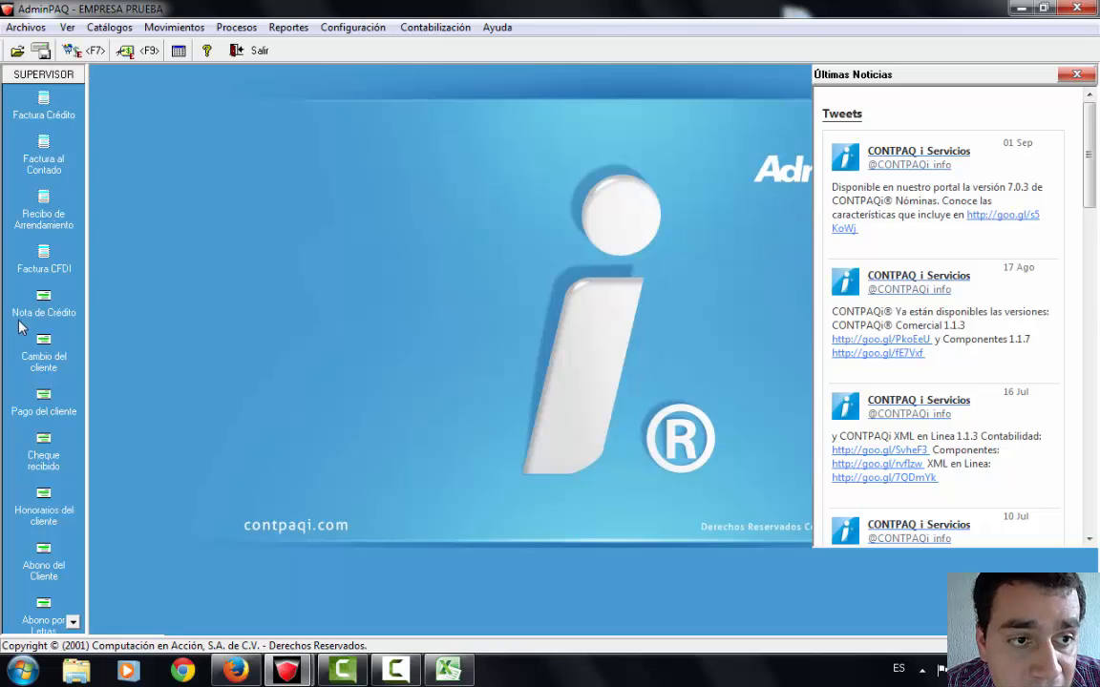
- Review the Factura CFDI documents, narrowing the Razón Social, Serie and Folio columns to fit the totals and pending balances, and close the list
{"action": "left_click", "coordinate": [57, 250]}
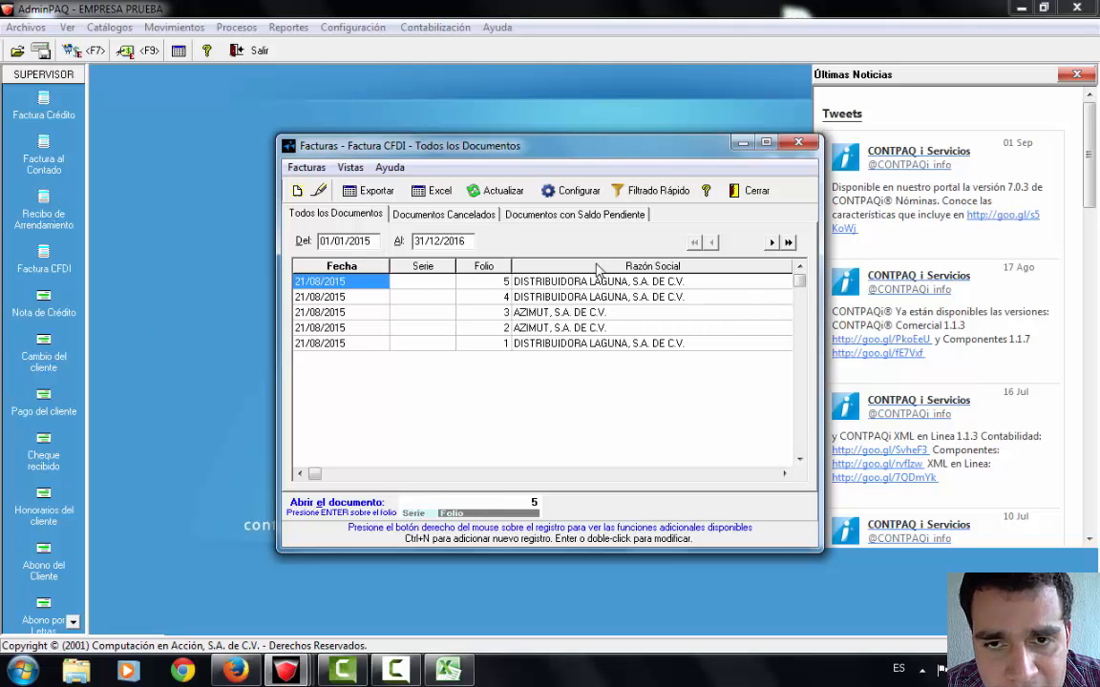
{"action": "left_click_drag", "start_coordinate": [794, 263], "coordinate": [686, 267]}
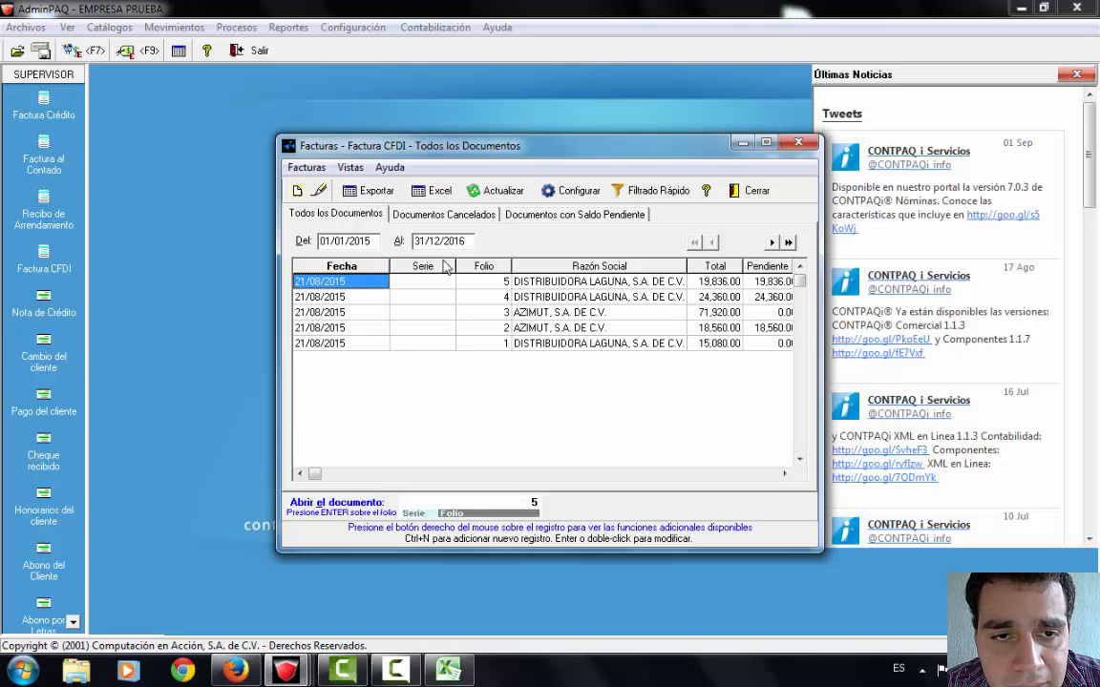
{"action": "mouse_move", "coordinate": [455, 267]}
{"action": "left_mouse_down"}
{"action": "mouse_move", "coordinate": [422, 271]}
{"action": "mouse_move", "coordinate": [436, 266]}
{"action": "left_mouse_up"}
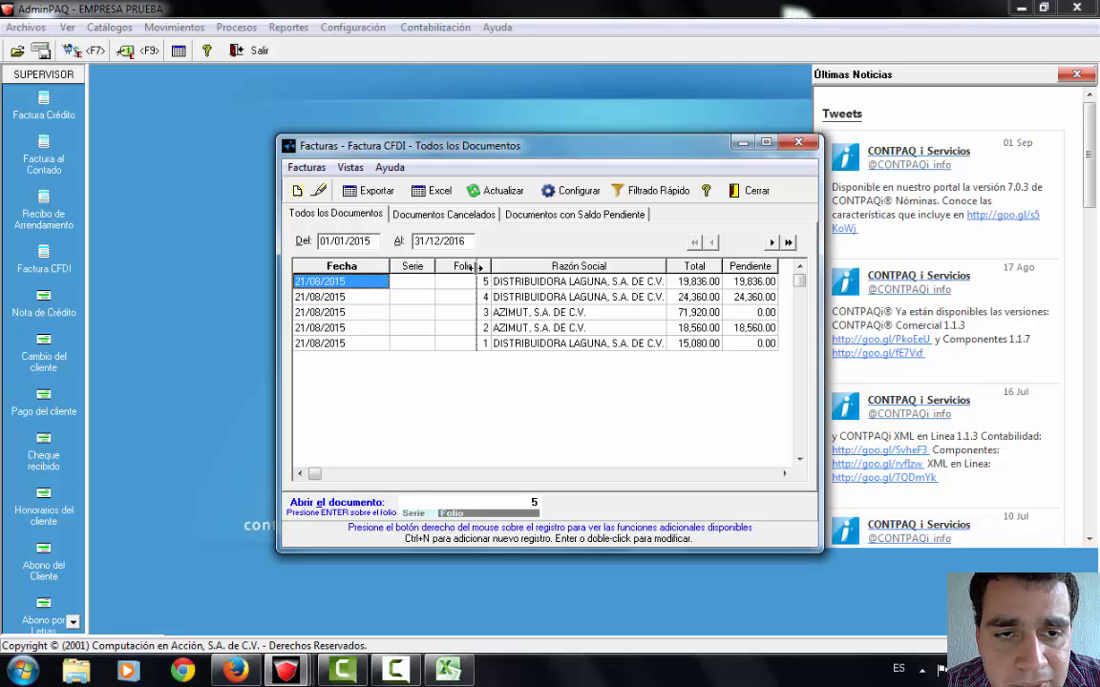
{"action": "left_click_drag", "start_coordinate": [484, 266], "coordinate": [474, 267]}
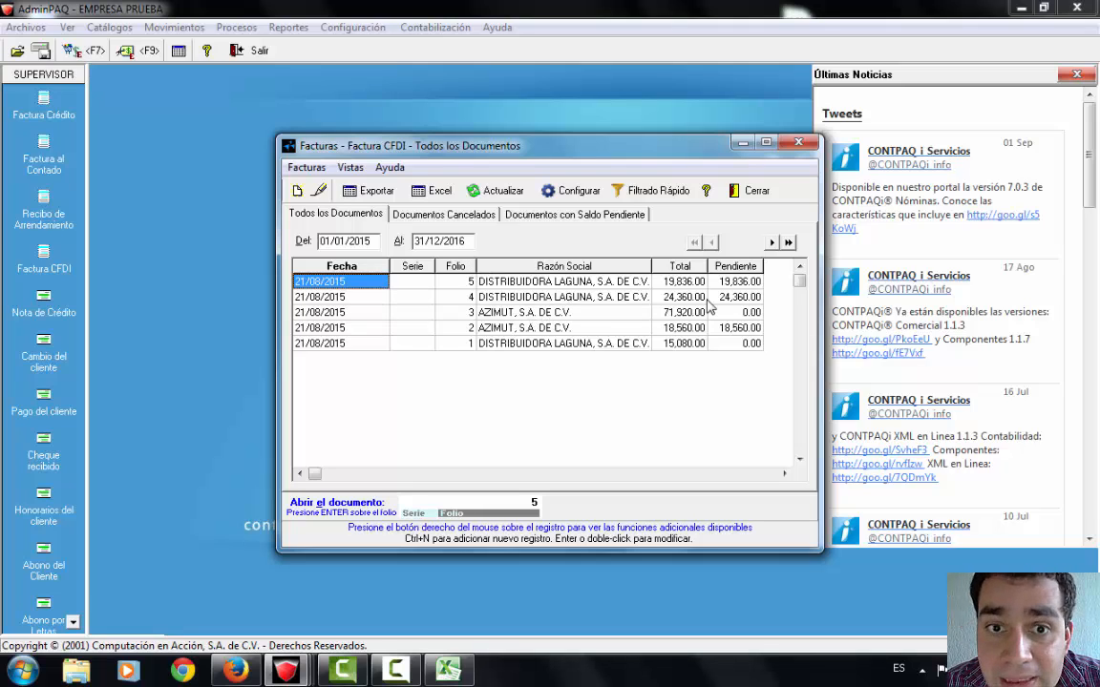
{"action": "left_click", "coordinate": [751, 190]}
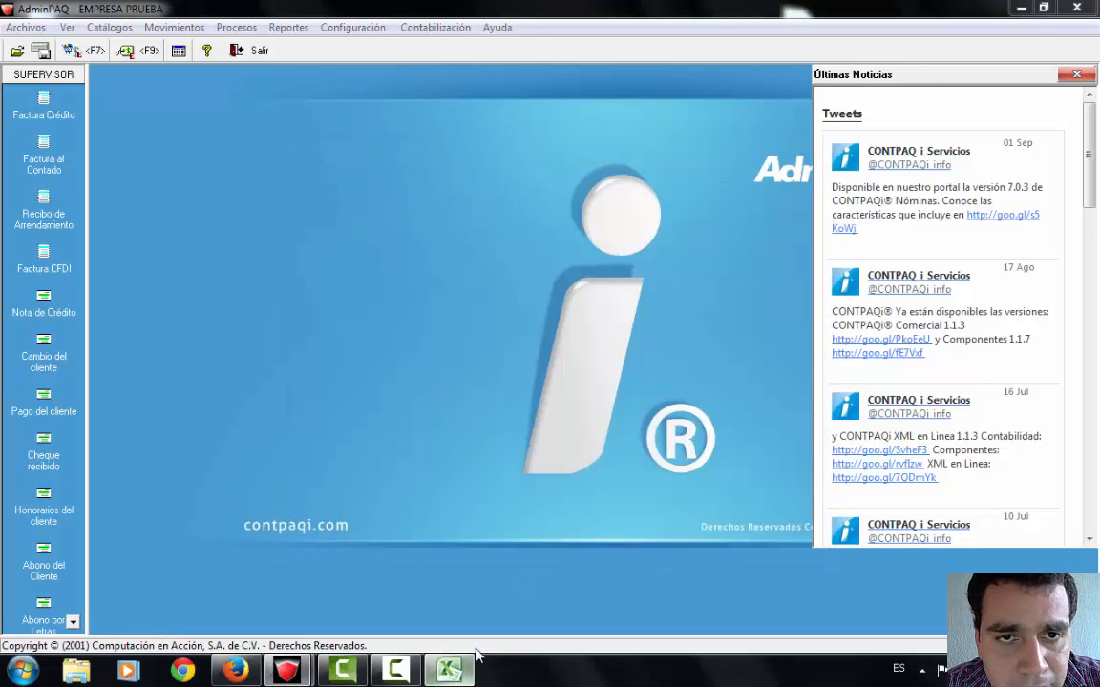
- Switch to Excel and close the video.xls workbook, saving its changes
{"action": "left_click", "coordinate": [471, 661]}
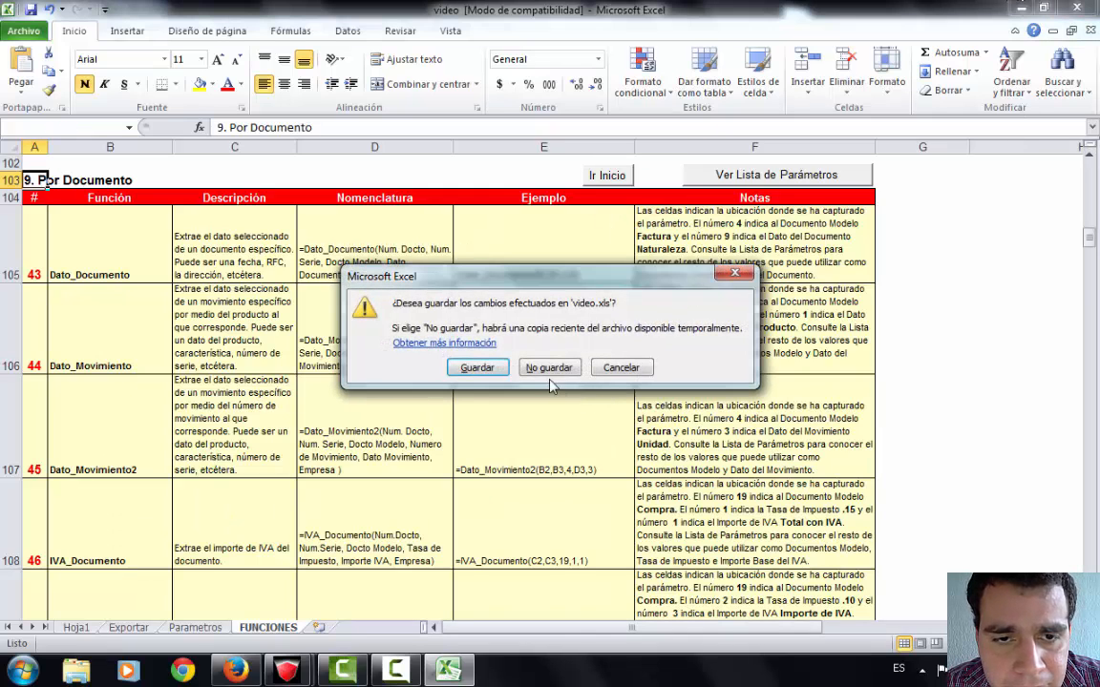
{"action": "left_click", "coordinate": [478, 368]}
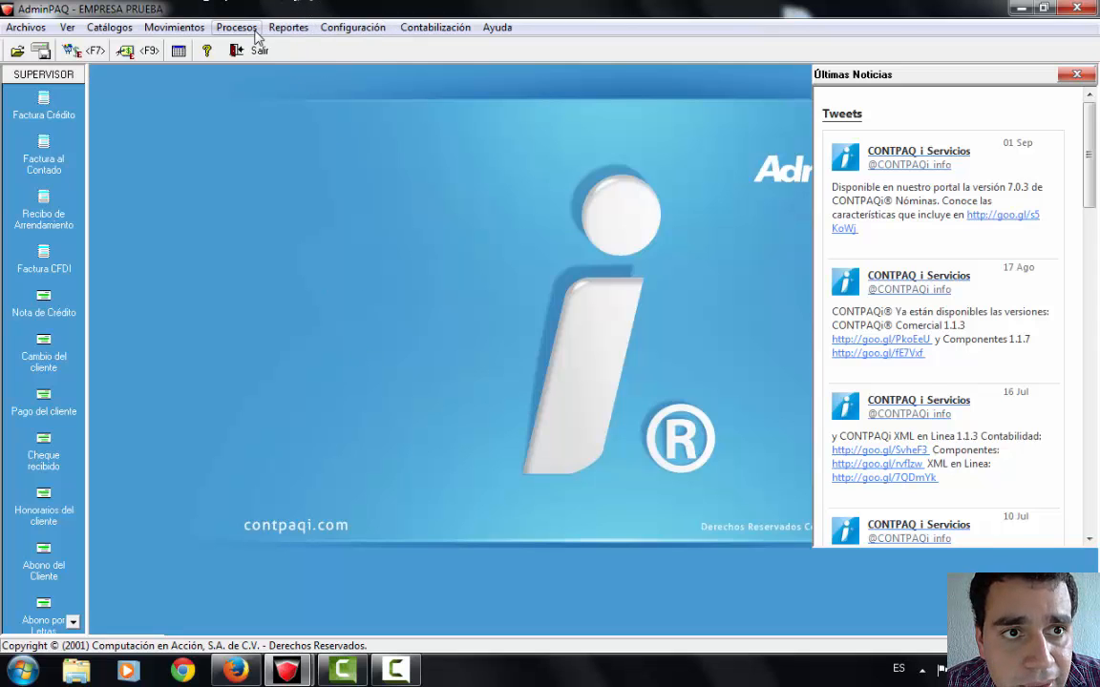
- Run the Video model, file Video.xls, from the Hoja Electrónica reports in AdminPAQ
{"action": "left_click", "coordinate": [286, 29]}
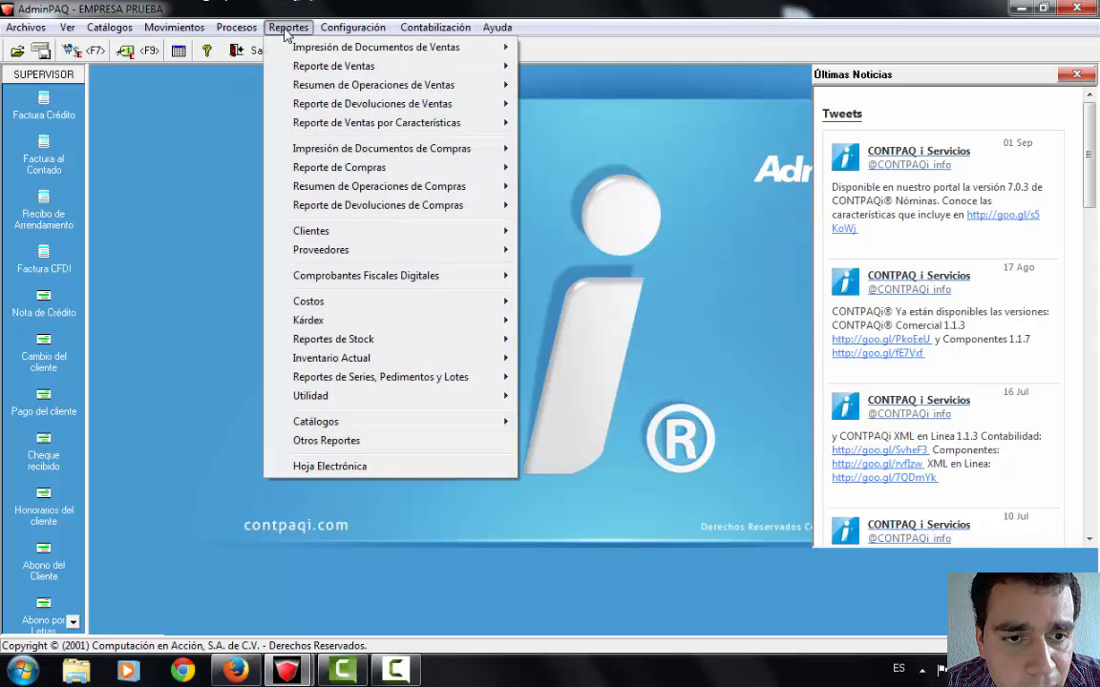
{"action": "left_click", "coordinate": [373, 470]}
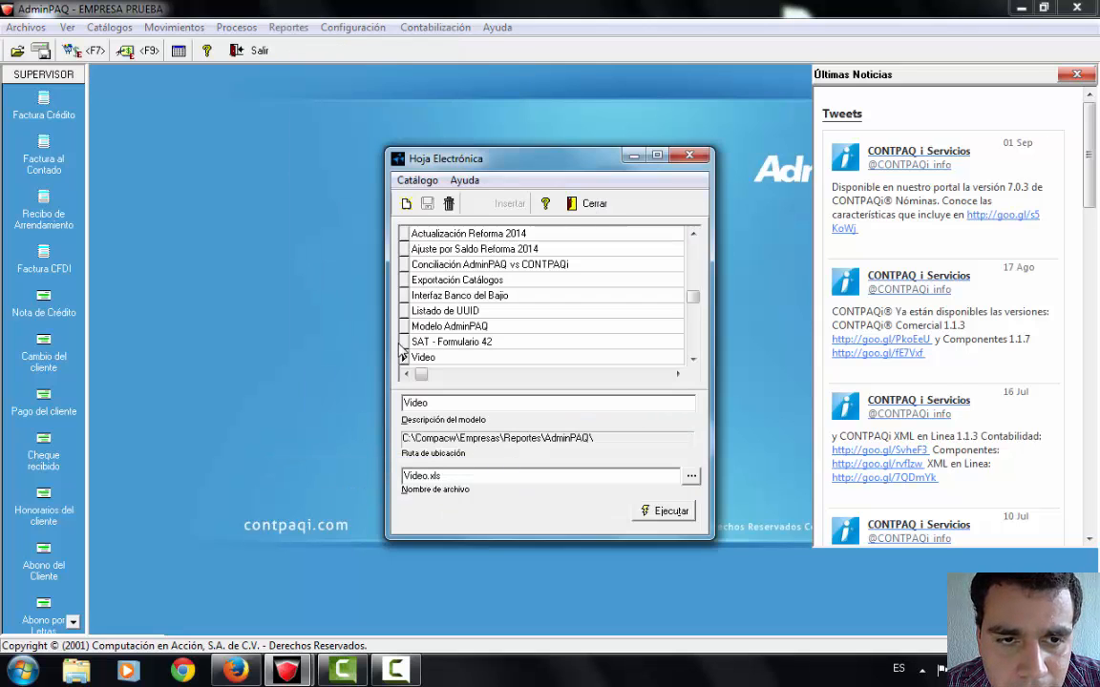
{"action": "left_click", "coordinate": [421, 359]}
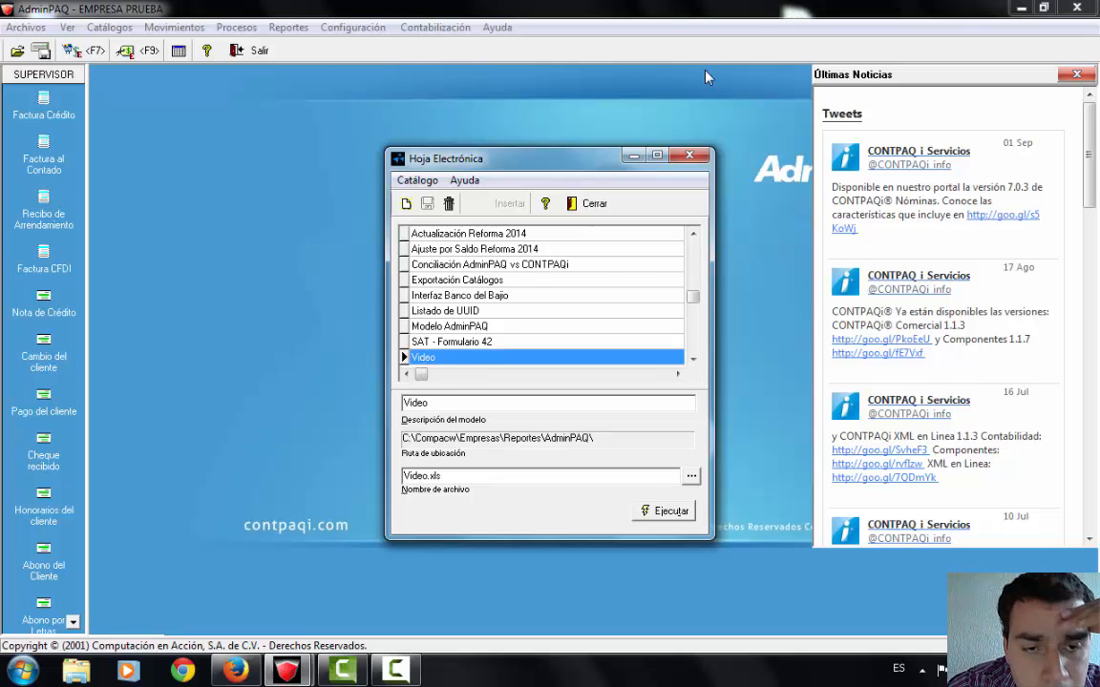
{"action": "left_click", "coordinate": [433, 478]}
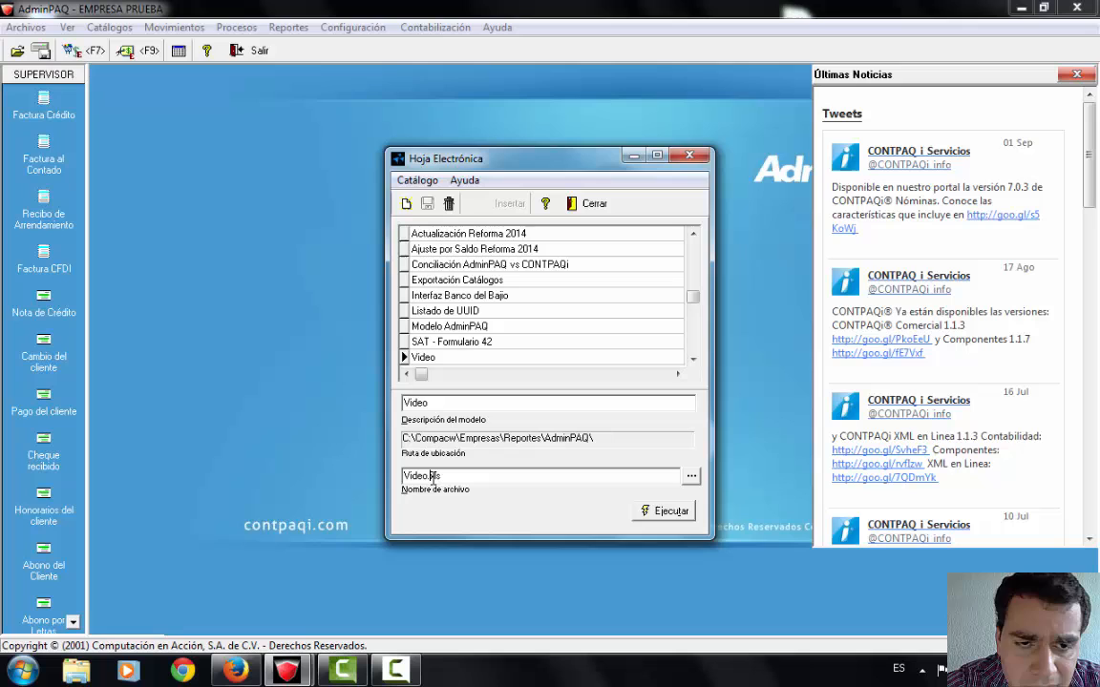
{"action": "left_click", "coordinate": [683, 515]}
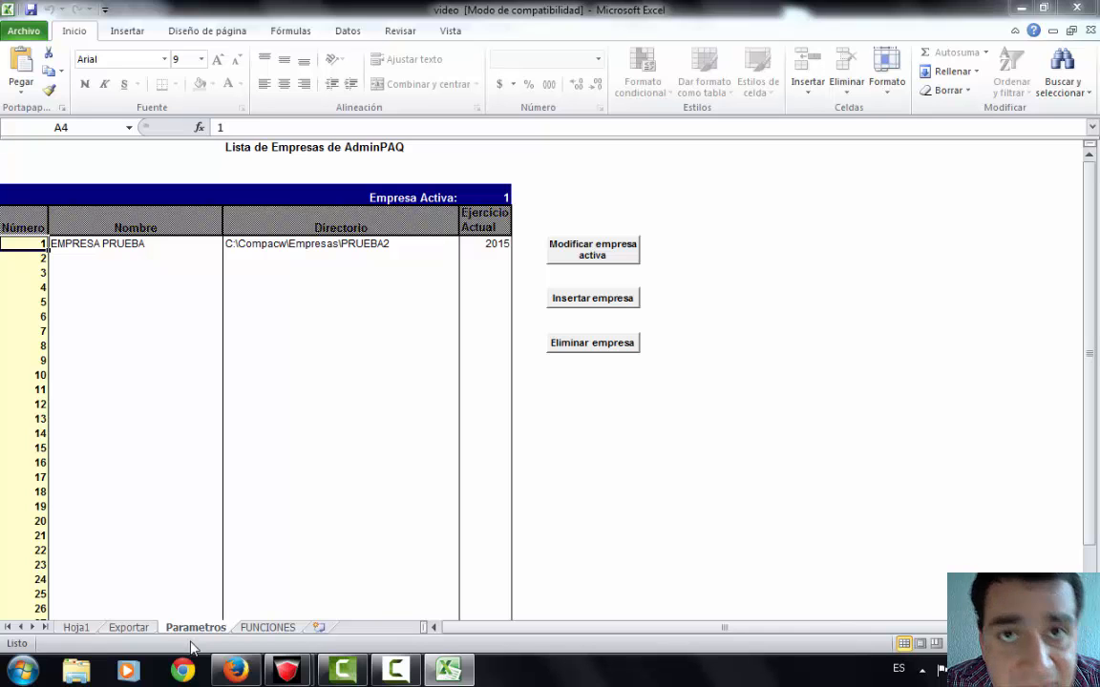
- Dismiss the Windows color scheme warning permanently, keeping the current scheme, and delete EMPRESA PRUEBA from the company list on the Parametros sheet
{"action": "left_click", "coordinate": [131, 243]}
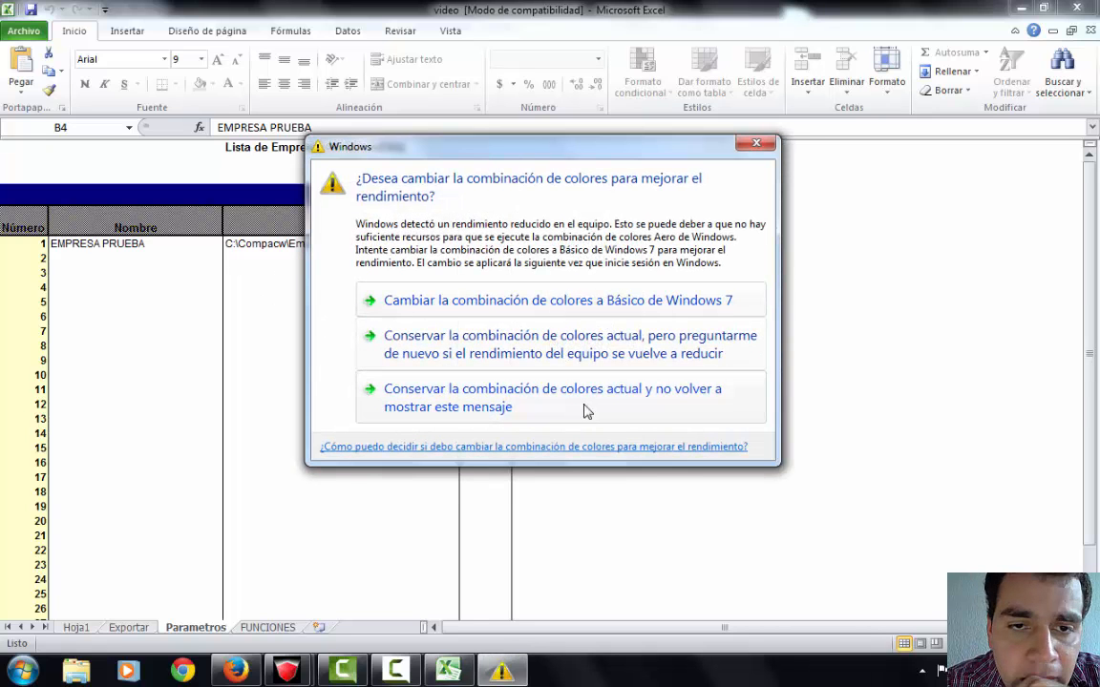
{"action": "left_click", "coordinate": [584, 402]}
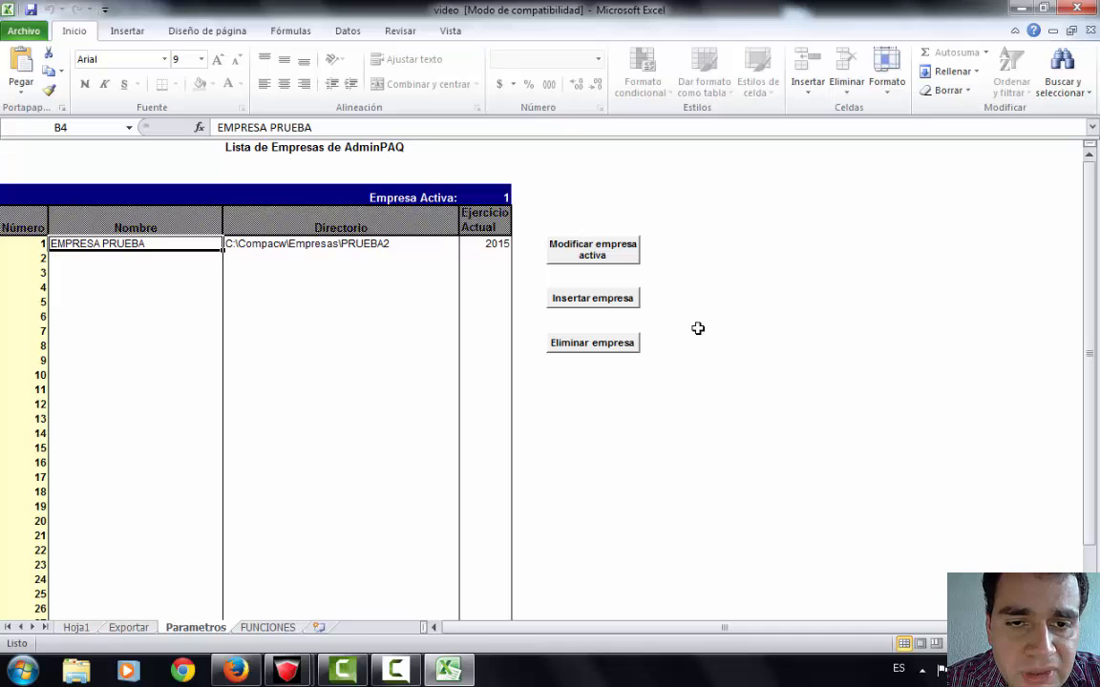
{"action": "left_click", "coordinate": [563, 350]}
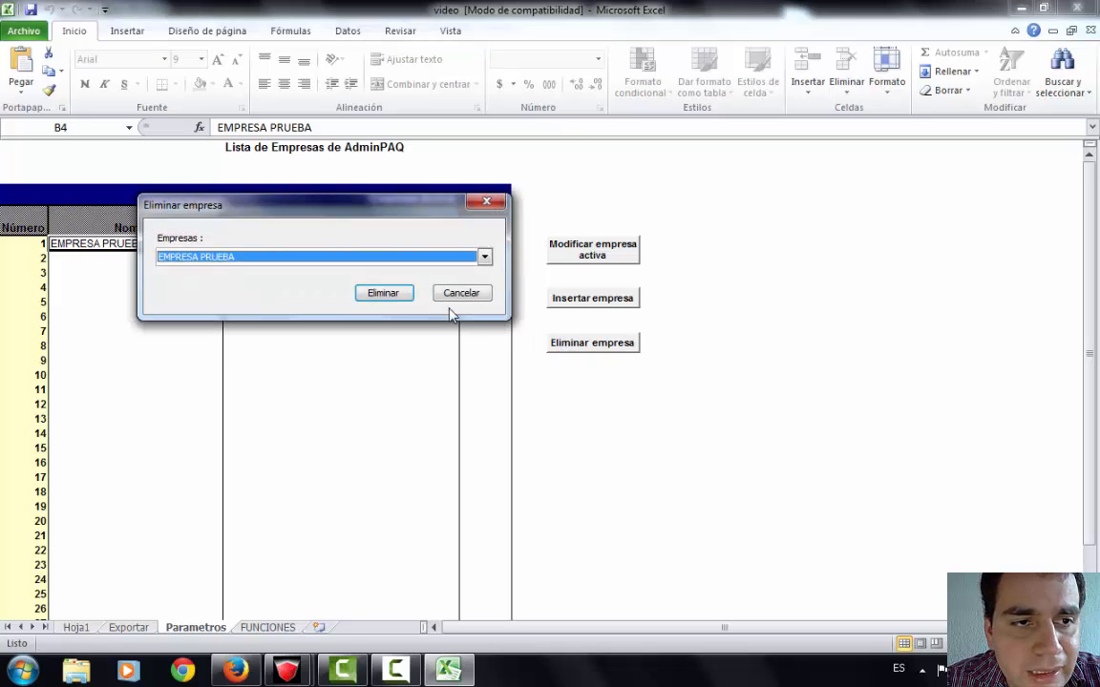
{"action": "left_click", "coordinate": [406, 296]}
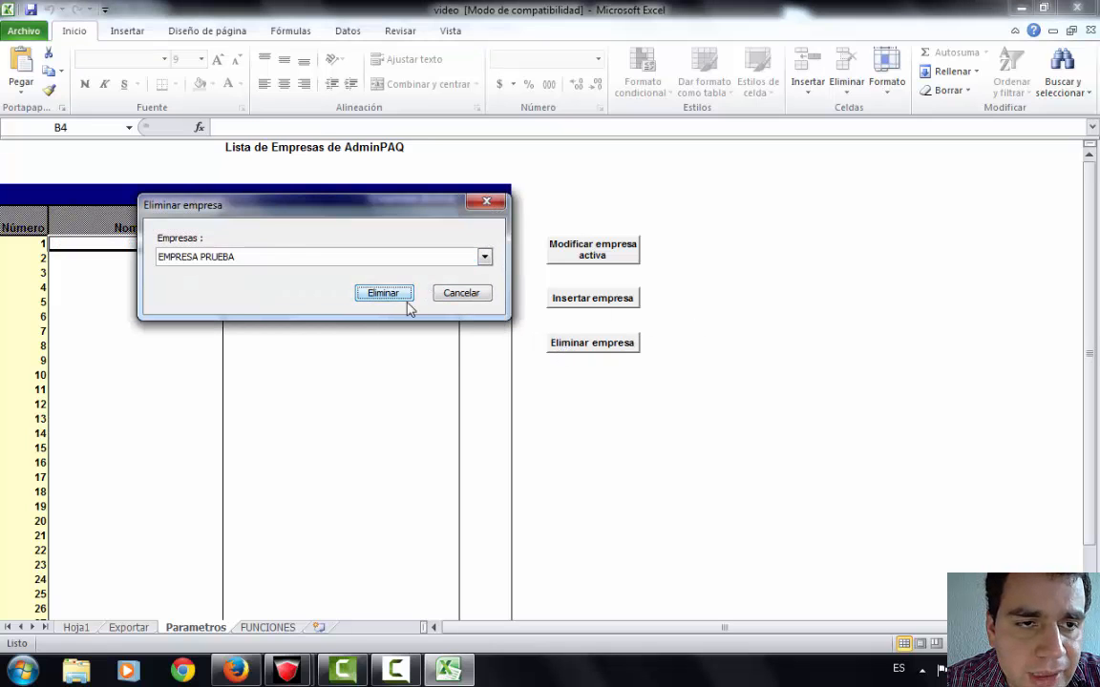
{"action": "left_click", "coordinate": [458, 298]}
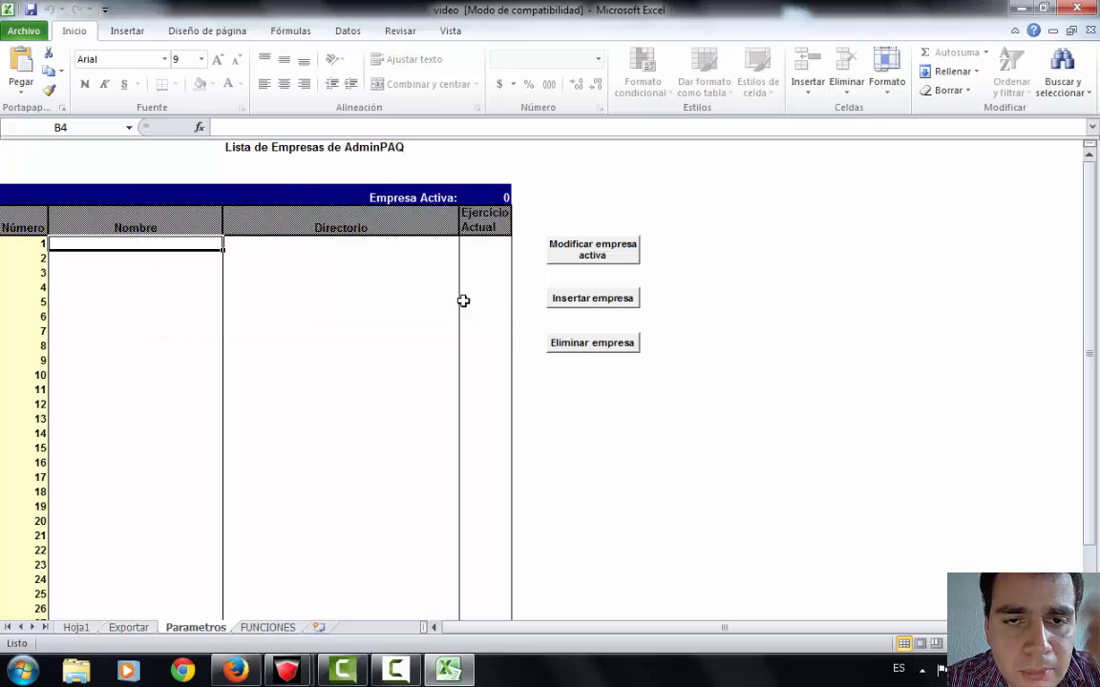
- Insert EMPRESA PRUEBA into the AdminPAQ company list on the Parametros sheet
{"action": "left_click", "coordinate": [621, 304]}
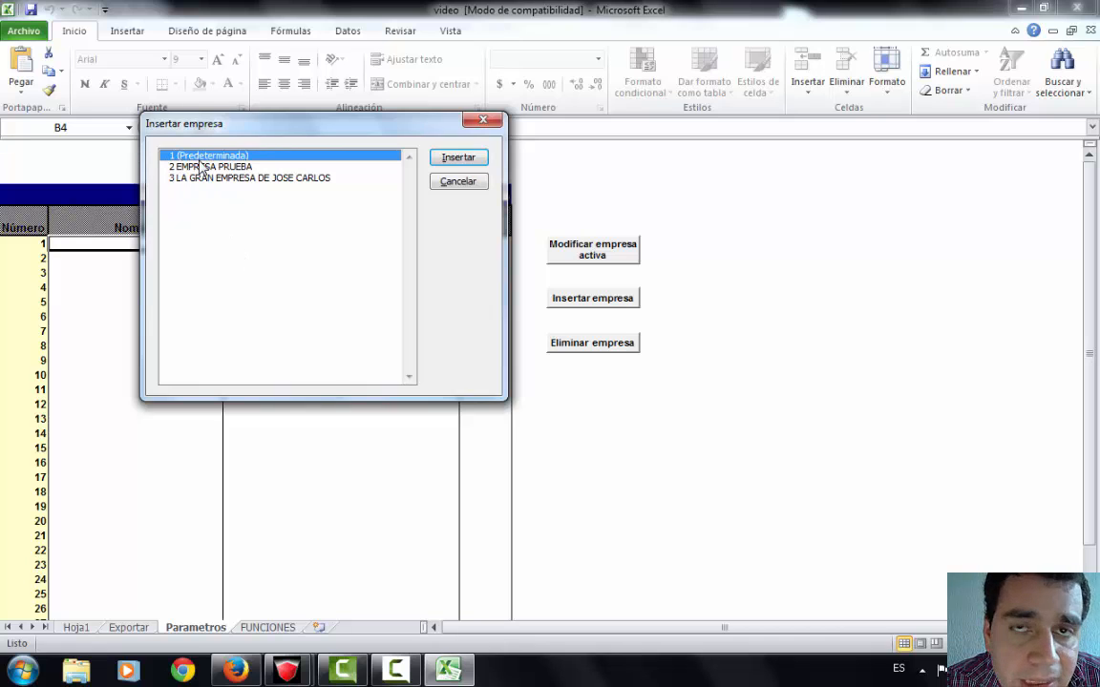
{"action": "left_click", "coordinate": [206, 179]}
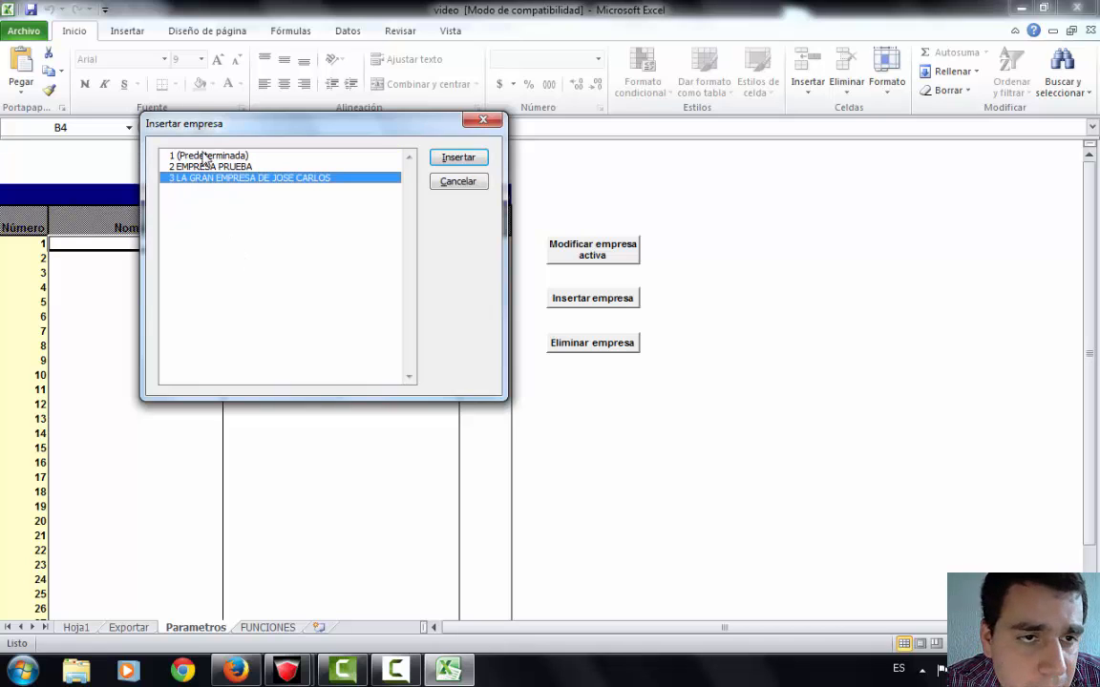
{"action": "left_click", "coordinate": [204, 156]}
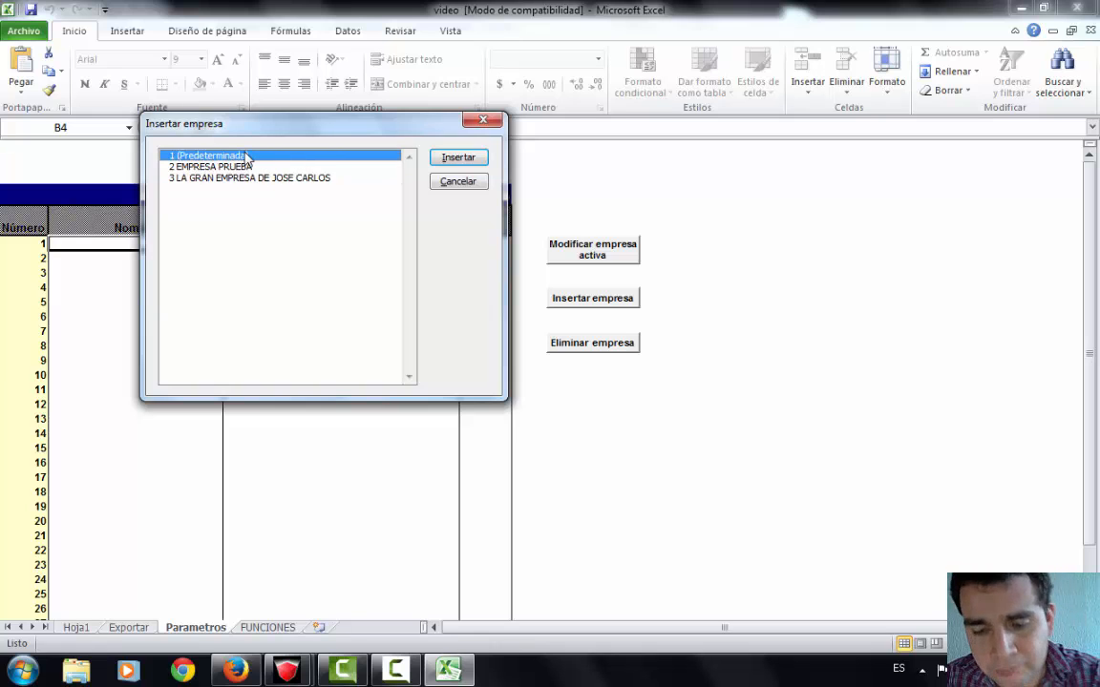
{"action": "key", "text": "Down"}
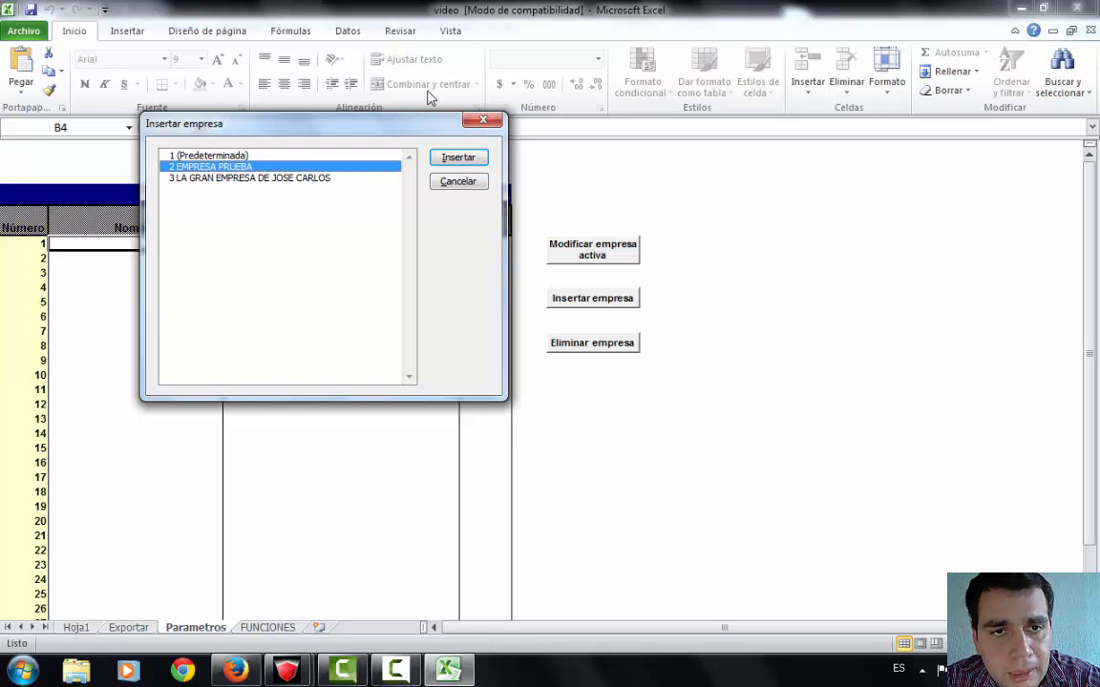
{"action": "left_click", "coordinate": [446, 162]}
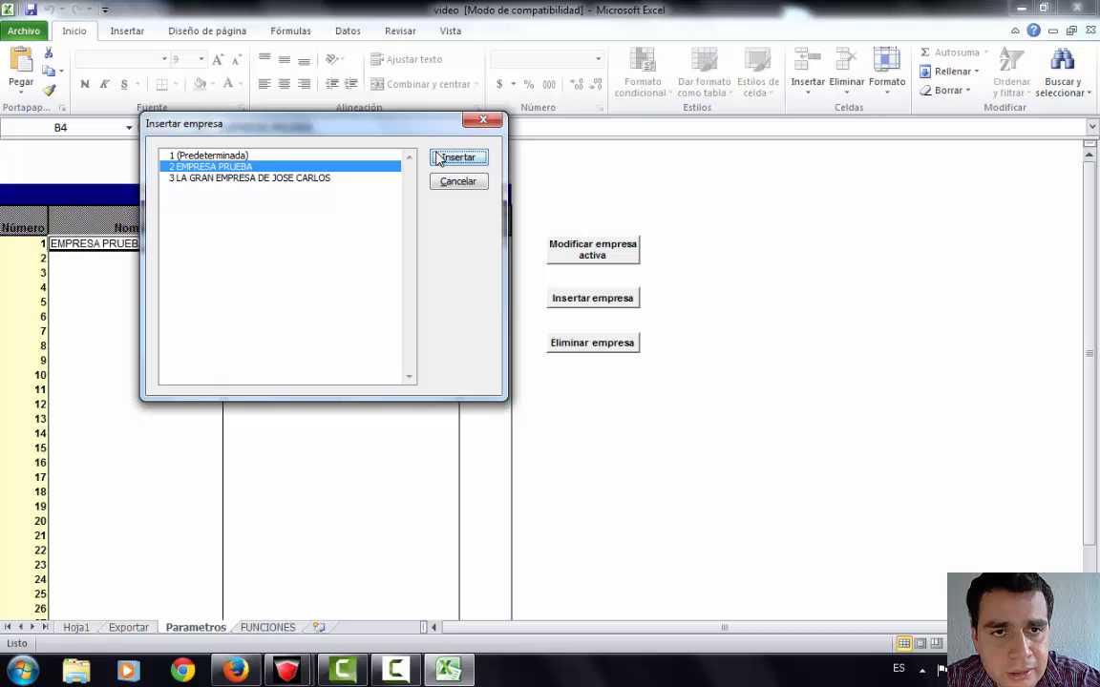
- Finish inserting EMPRESA PRUEBA into the company list and set it as the active company on the Parametros sheet
{"action": "left_click", "coordinate": [438, 158]}
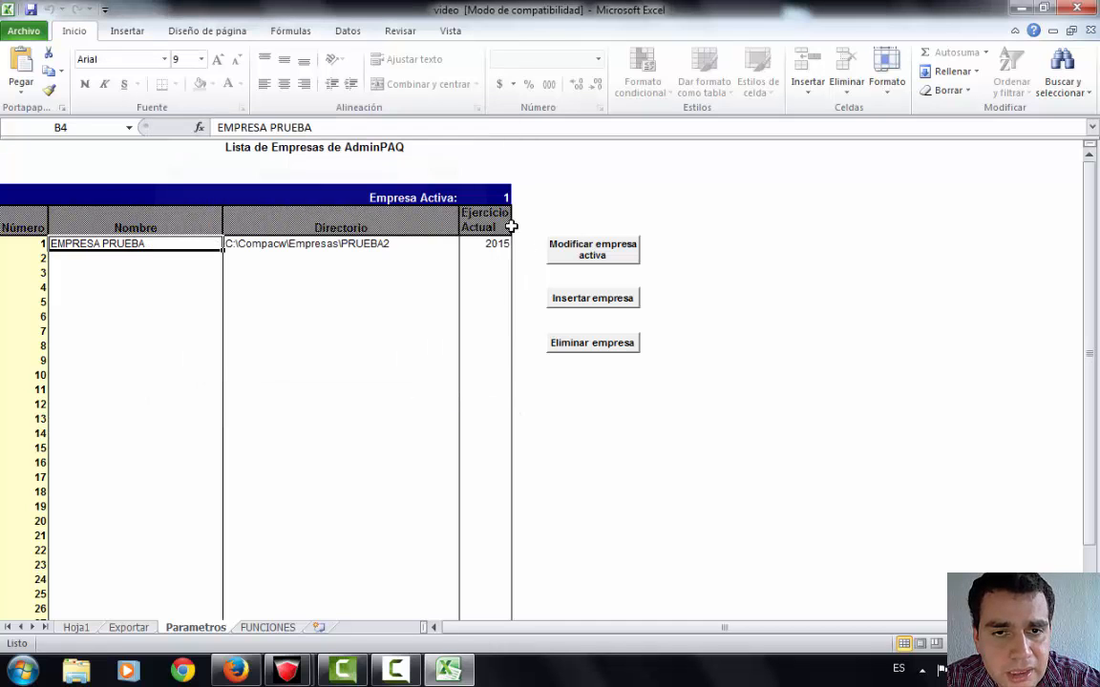
{"action": "left_click", "coordinate": [582, 258]}
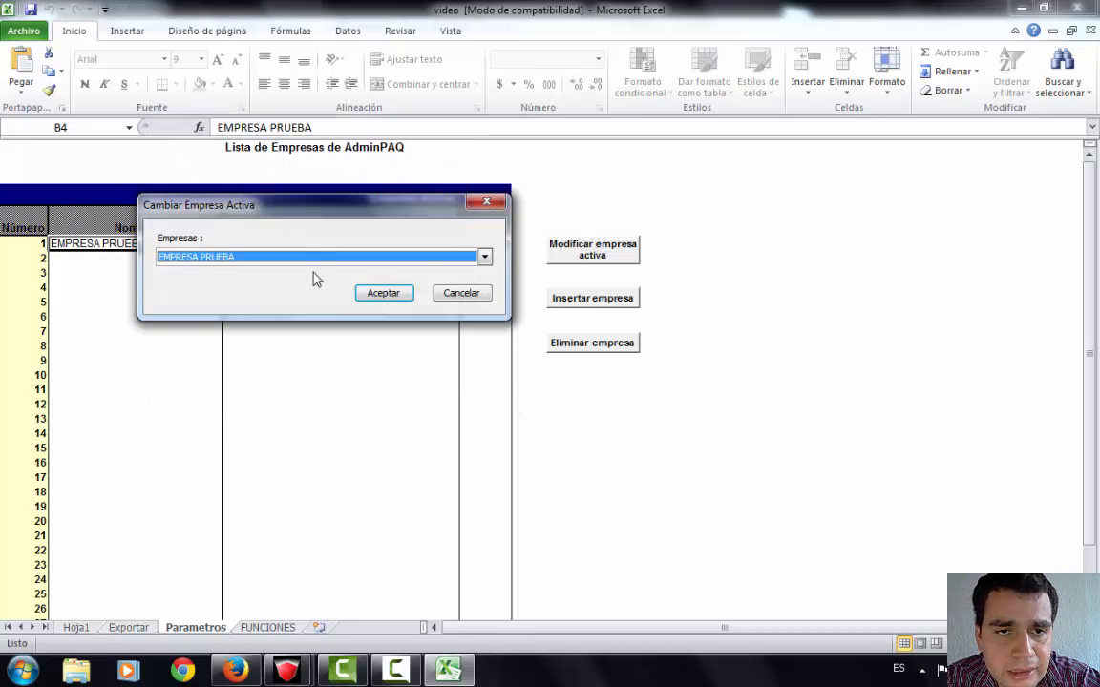
{"action": "left_click", "coordinate": [384, 293]}
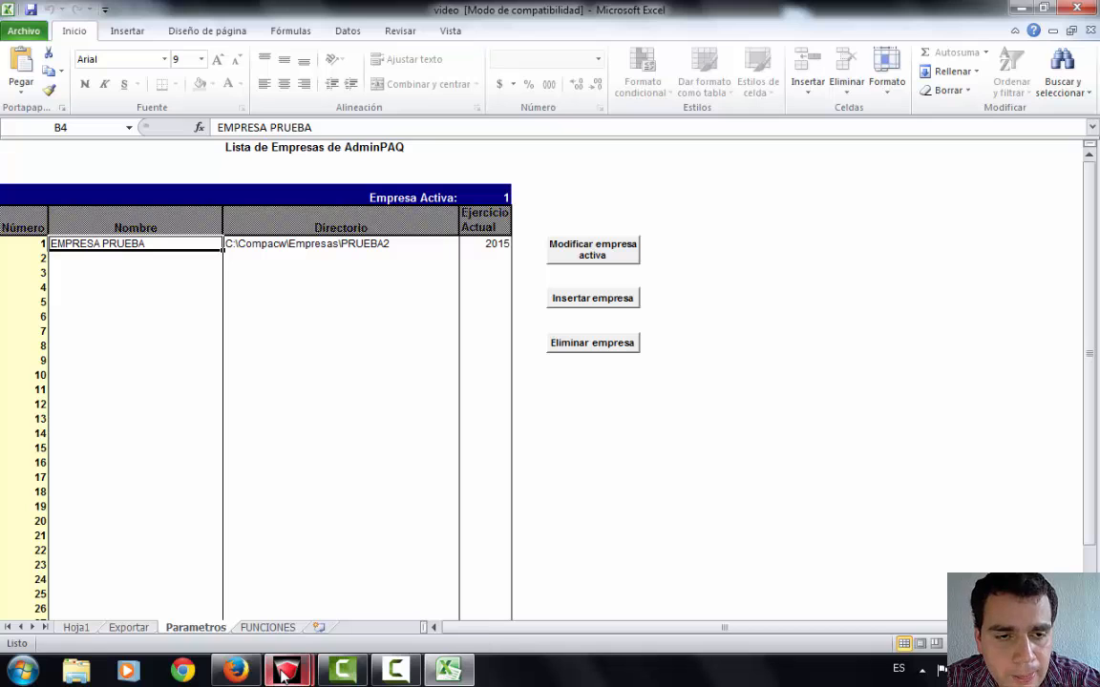
{"action": "left_click", "coordinate": [884, 403]}
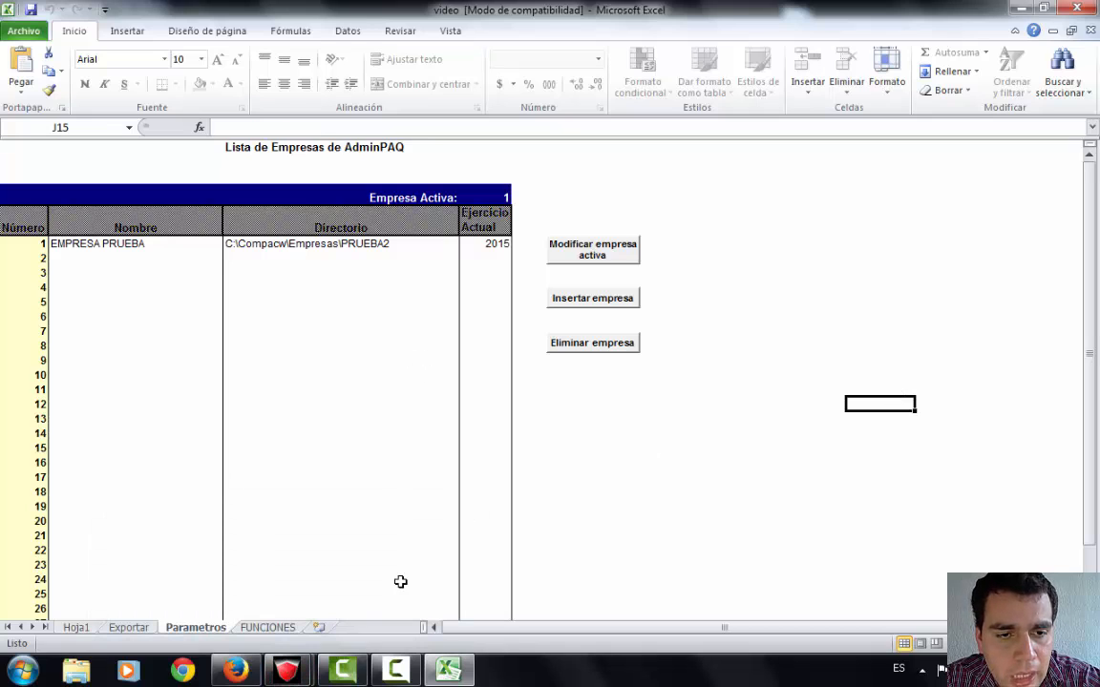
- Open the FUNCIONES sheet and examine the Grupo 9 Por Documento functions, including the Dato_Documento nomenclature
{"action": "left_click", "coordinate": [260, 628]}
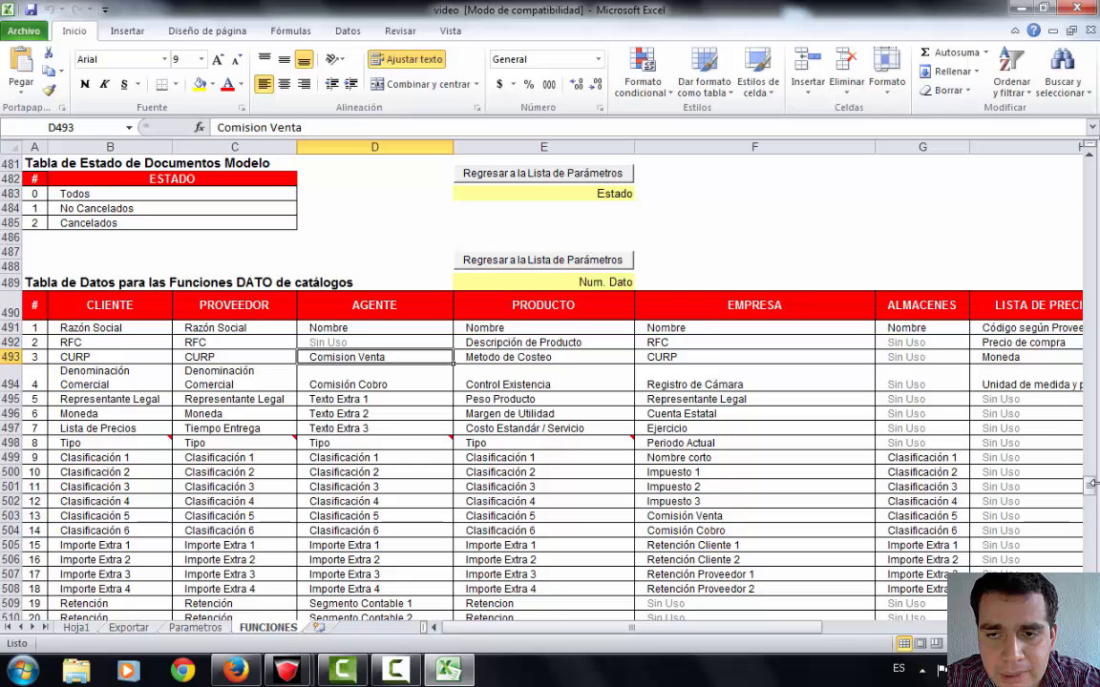
{"action": "left_click_drag", "start_coordinate": [1093, 485], "coordinate": [407, 283]}
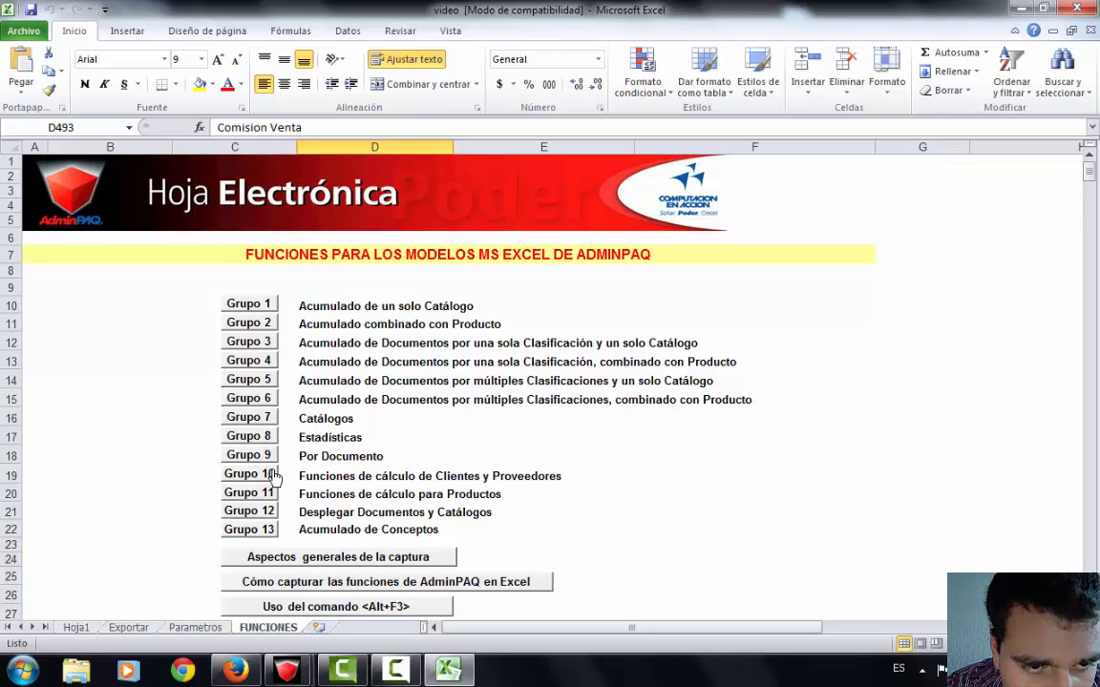
{"action": "left_click", "coordinate": [247, 455]}
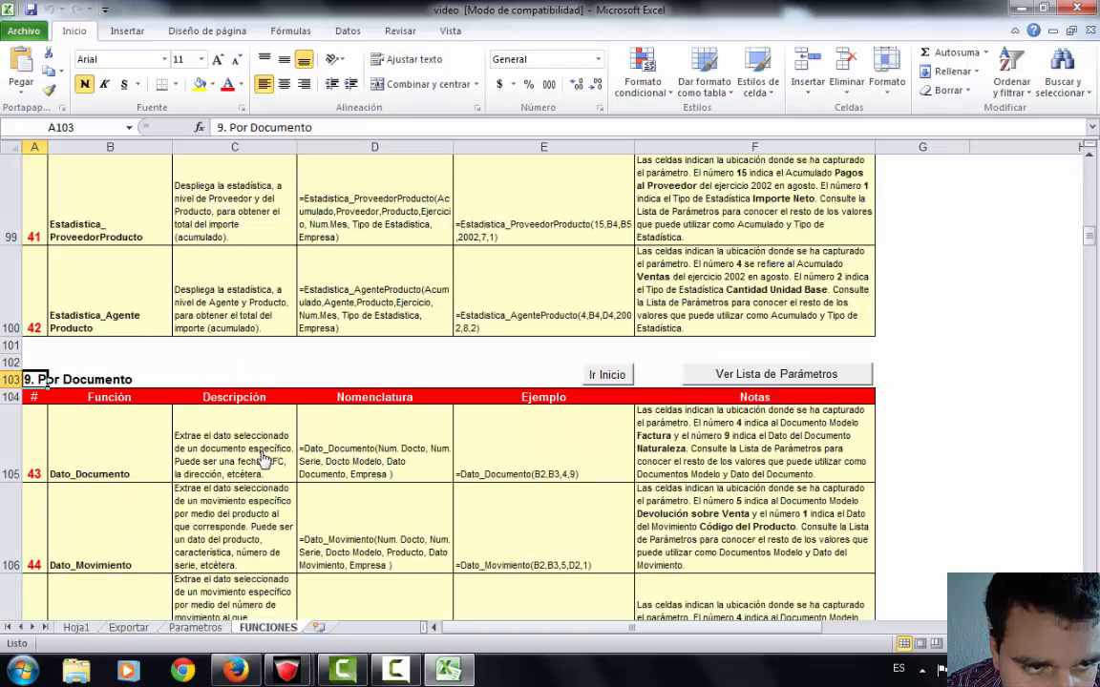
{"action": "scroll", "coordinate": [172, 439], "scroll_direction": "down", "scroll_amount": 2}
{"action": "scroll", "coordinate": [172, 420], "scroll_direction": "up", "scroll_amount": 1}
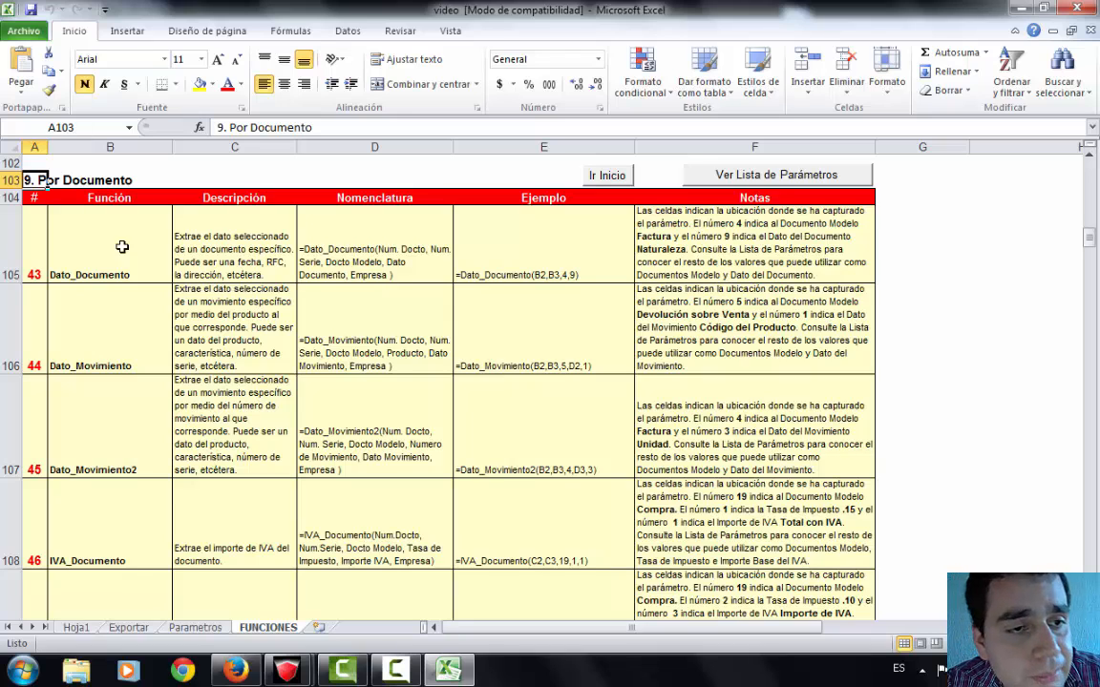
{"action": "left_click", "coordinate": [95, 334]}
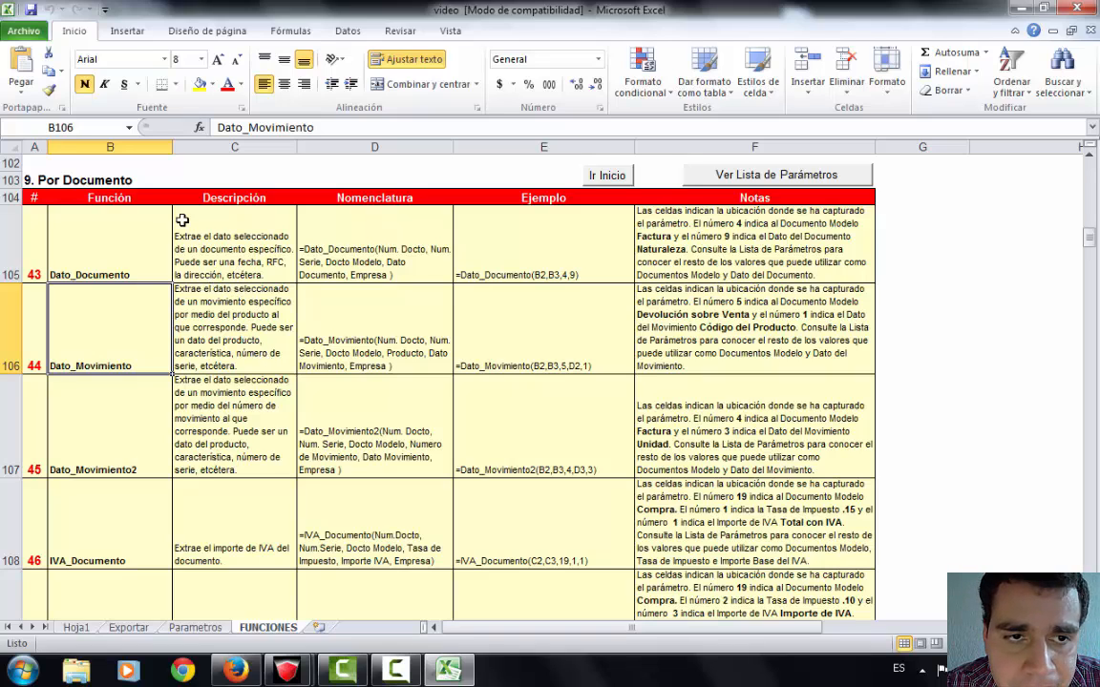
{"action": "left_click", "coordinate": [353, 248]}
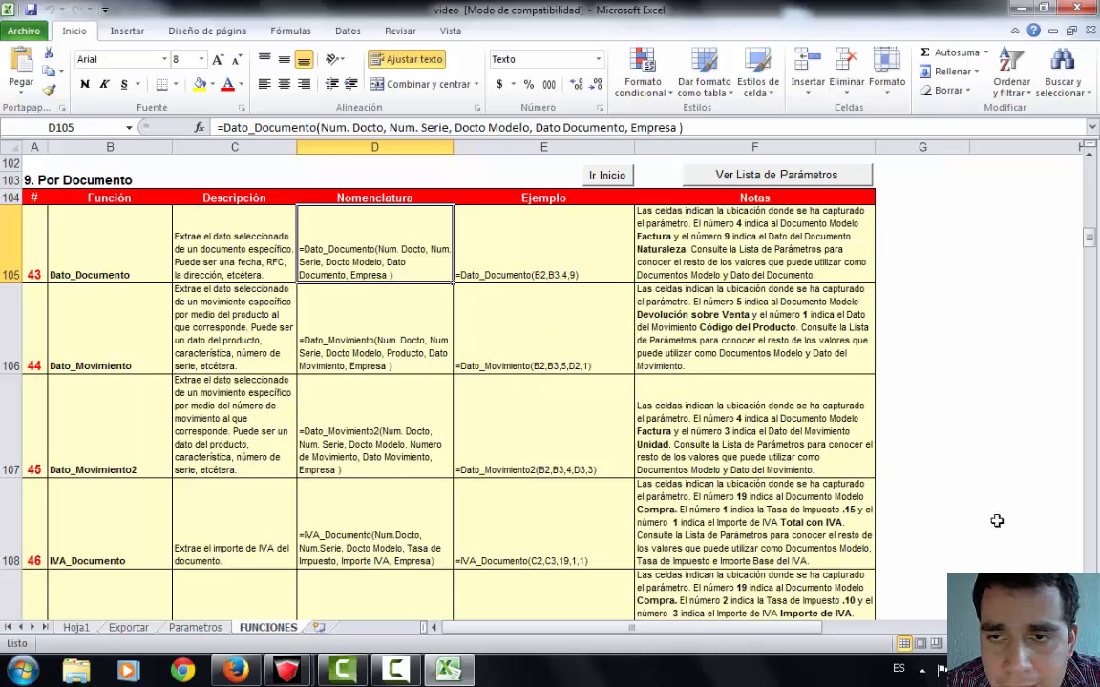
- Return to the function group index and revisit the parameters of Dato_Documento under Por Documento
{"action": "left_click_drag", "start_coordinate": [1091, 238], "coordinate": [420, 291]}
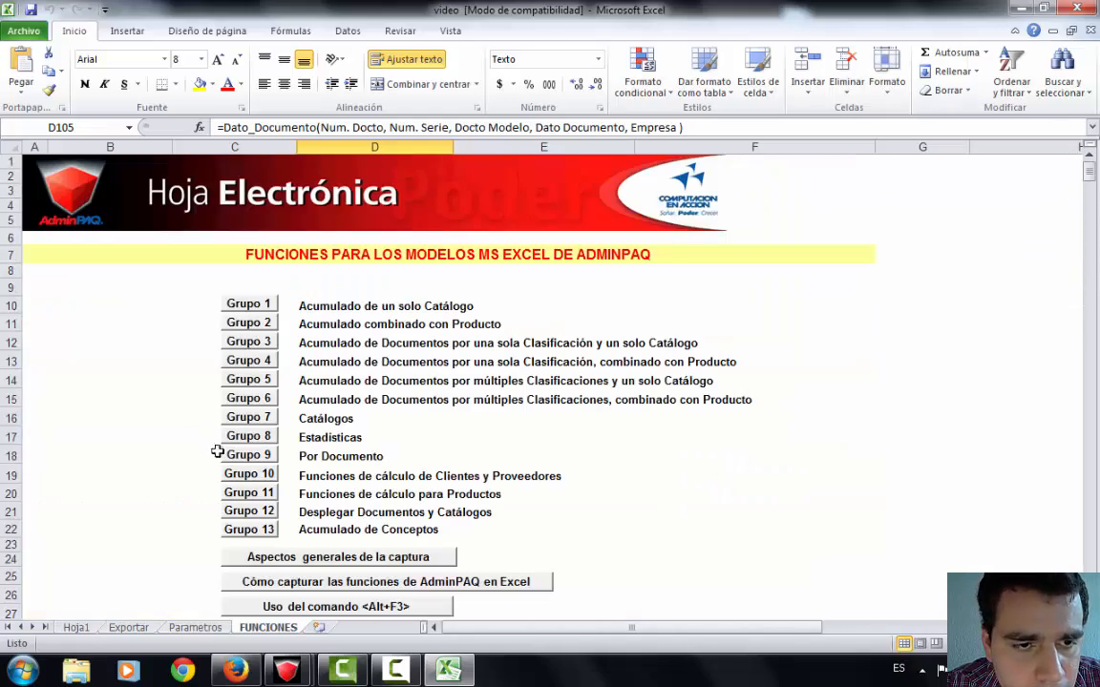
{"action": "left_click", "coordinate": [269, 456]}
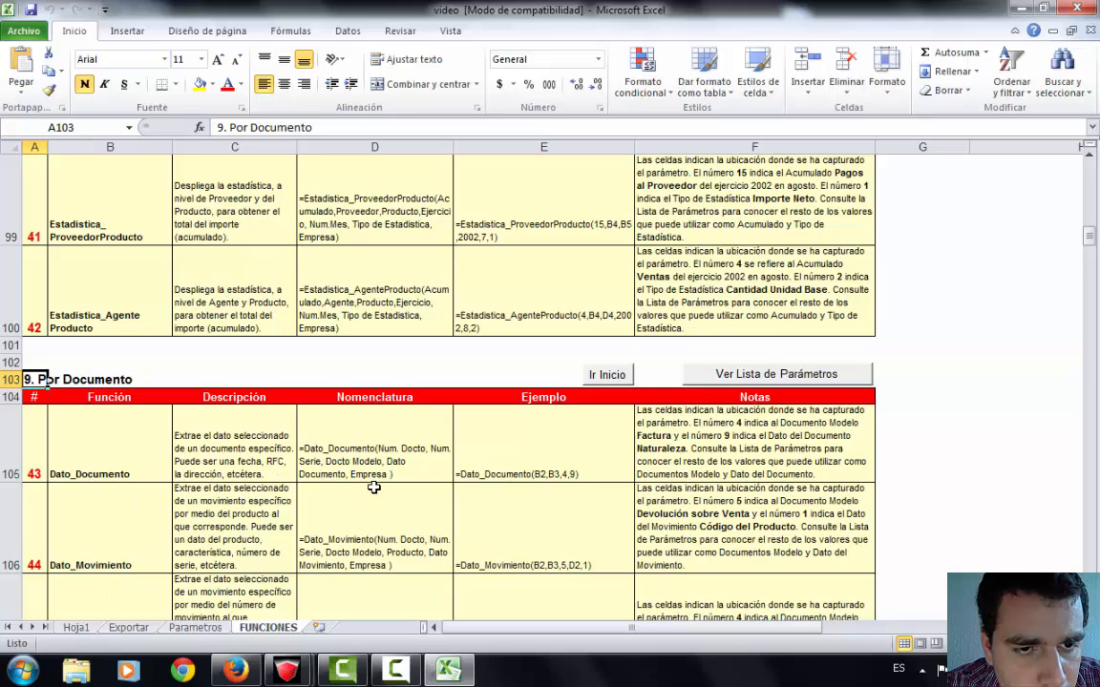
{"action": "left_click", "coordinate": [307, 430]}
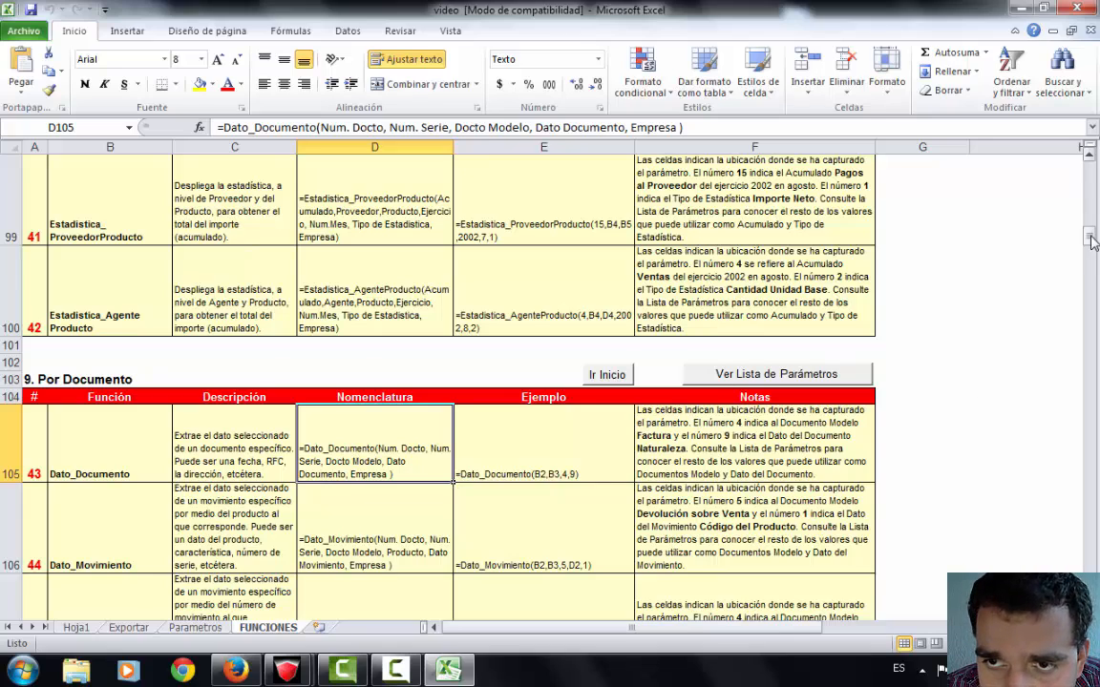
- Browse the FUNCIONES sheet to the Tabla de los Documentos Modelo and look up the number assigned to Factura
{"action": "left_click_drag", "start_coordinate": [1089, 235], "coordinate": [1091, 160]}
{"action": "scroll", "coordinate": [907, 449], "scroll_direction": "down", "scroll_amount": 18}
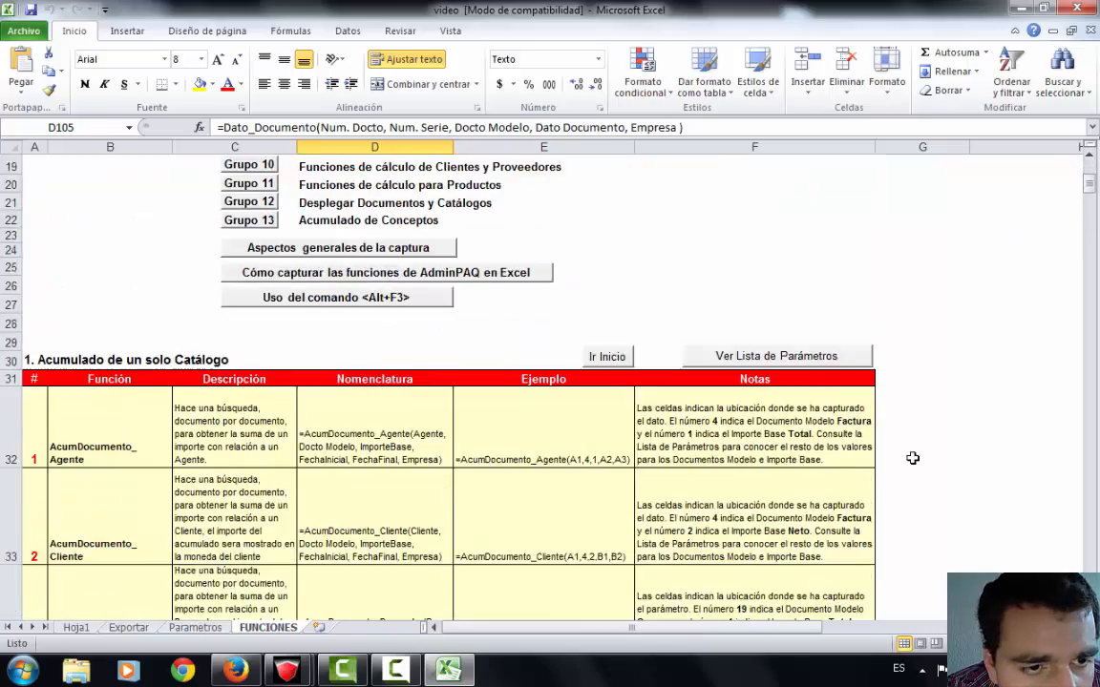
{"action": "scroll", "coordinate": [877, 446], "scroll_direction": "down", "scroll_amount": 20}
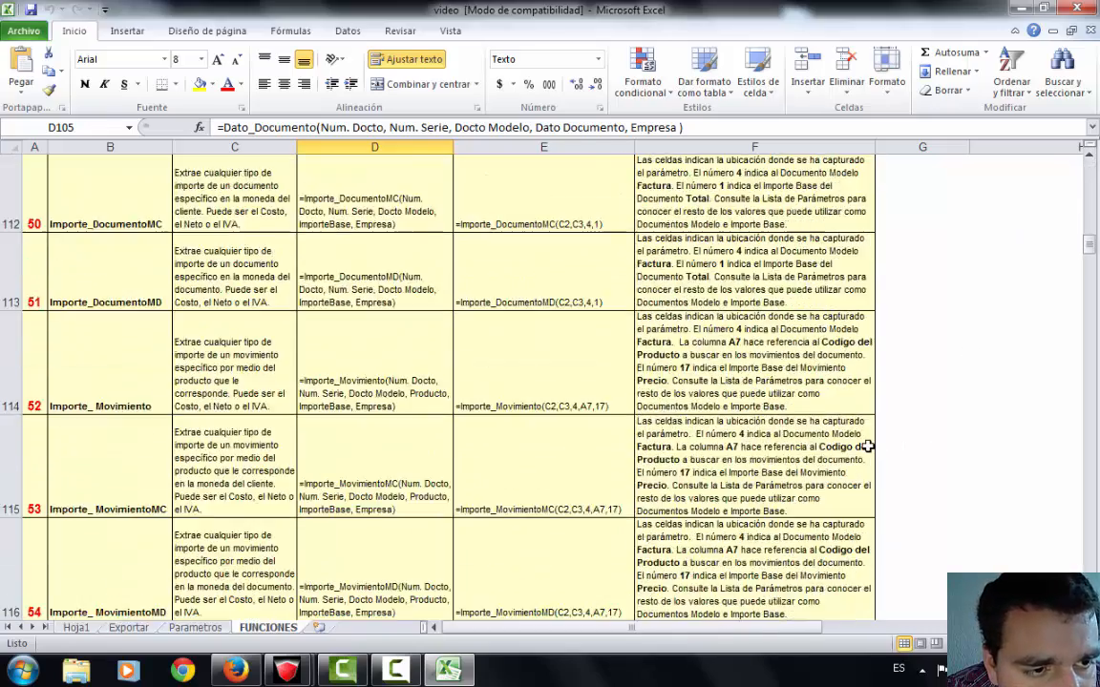
{"action": "scroll", "coordinate": [868, 446], "scroll_direction": "down", "scroll_amount": 20}
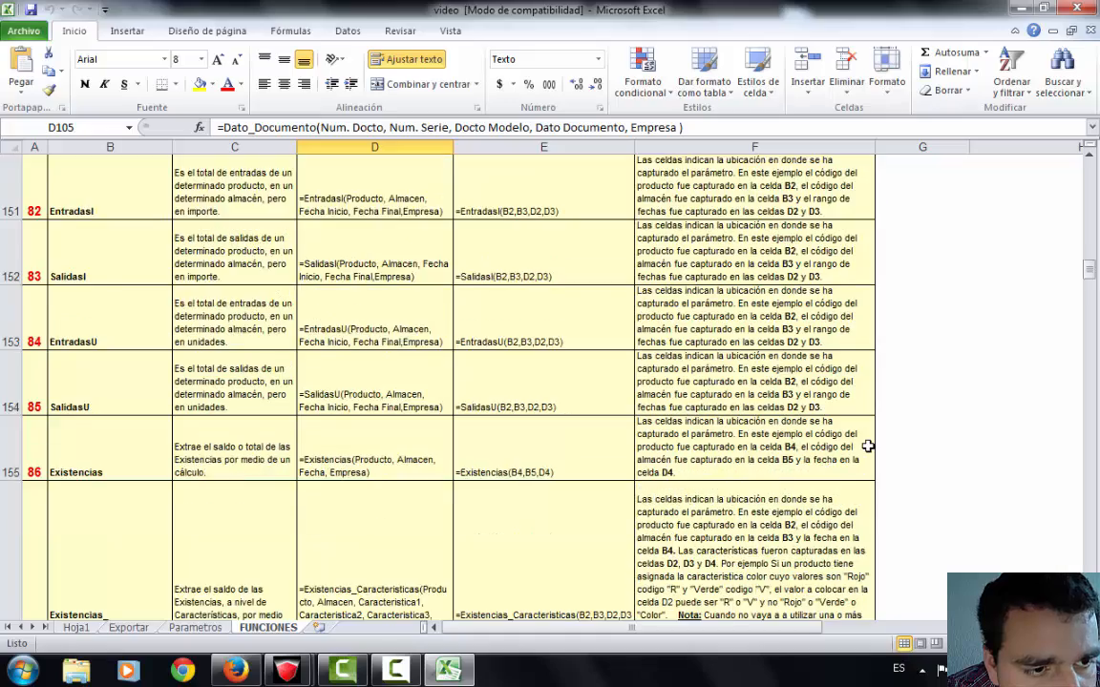
{"action": "scroll", "coordinate": [868, 446], "scroll_direction": "down", "scroll_amount": 20}
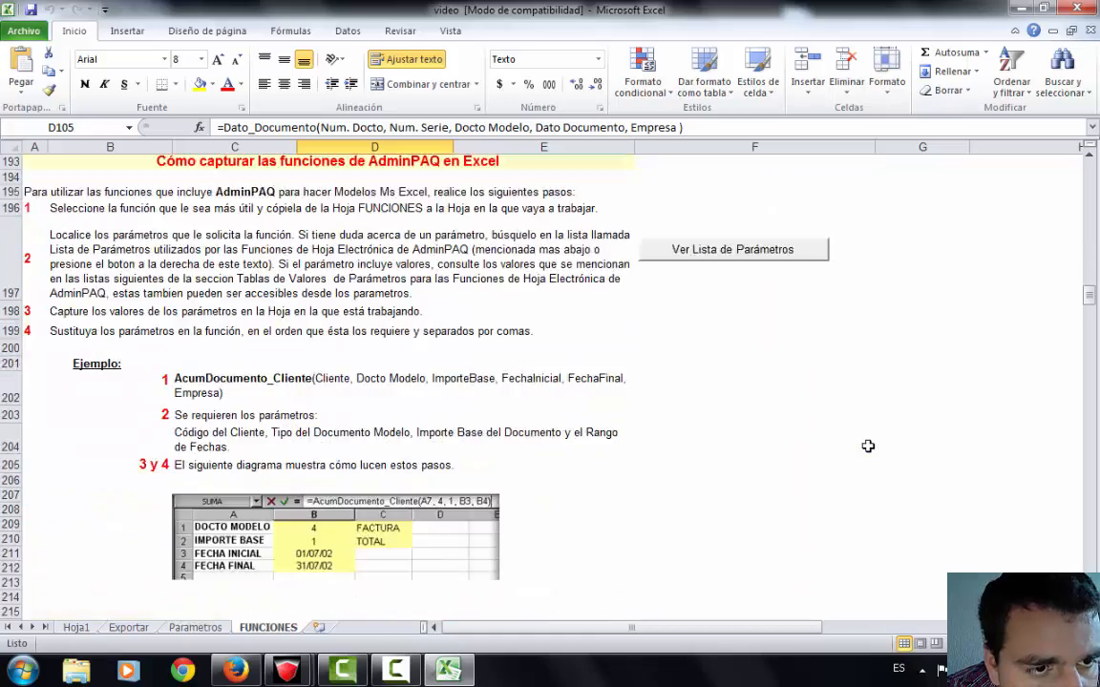
{"action": "scroll", "coordinate": [809, 458], "scroll_direction": "down", "scroll_amount": 20}
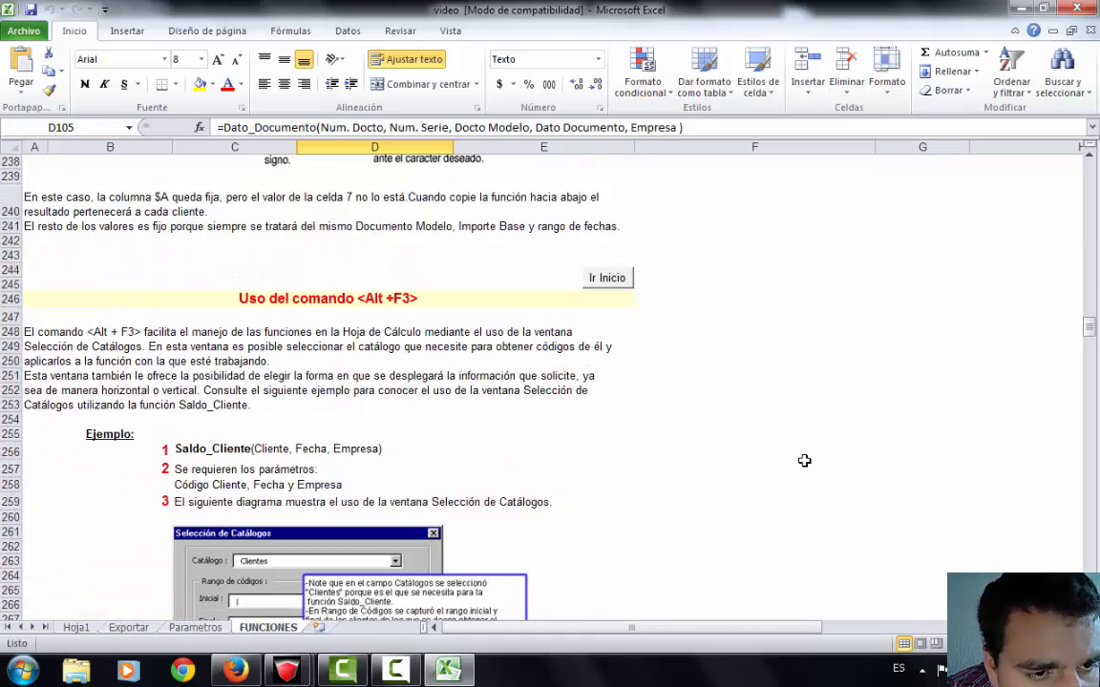
{"action": "scroll", "coordinate": [783, 469], "scroll_direction": "down", "scroll_amount": 20}
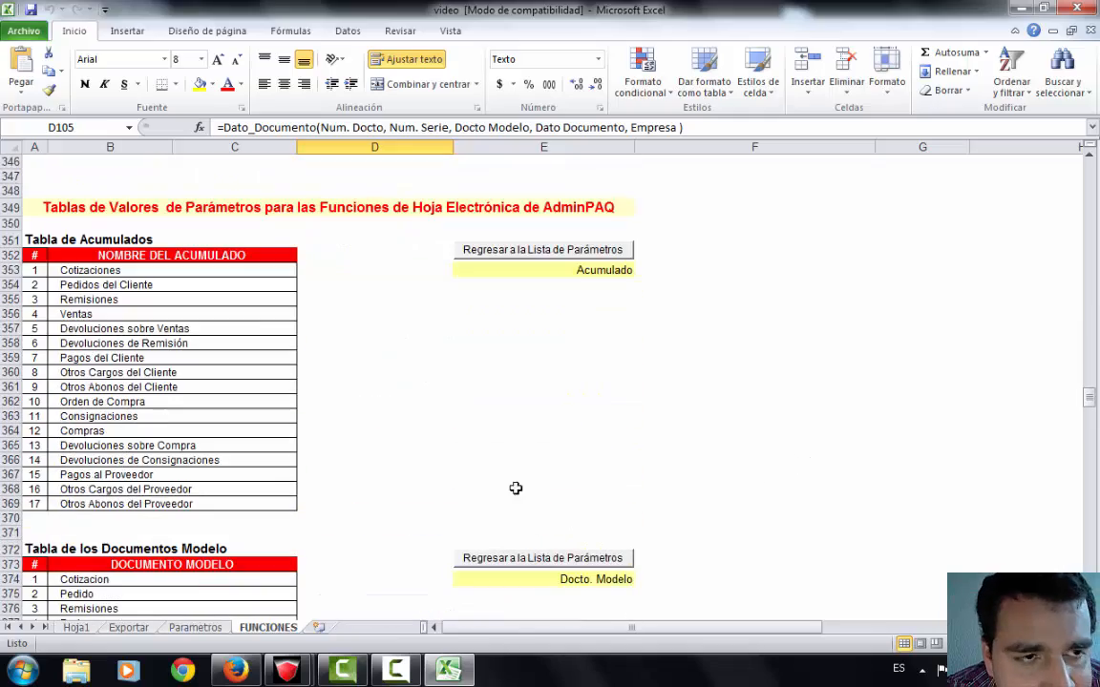
{"action": "scroll", "coordinate": [154, 575], "scroll_direction": "down", "scroll_amount": 1}
{"action": "scroll", "coordinate": [154, 576], "scroll_direction": "down", "scroll_amount": 1}
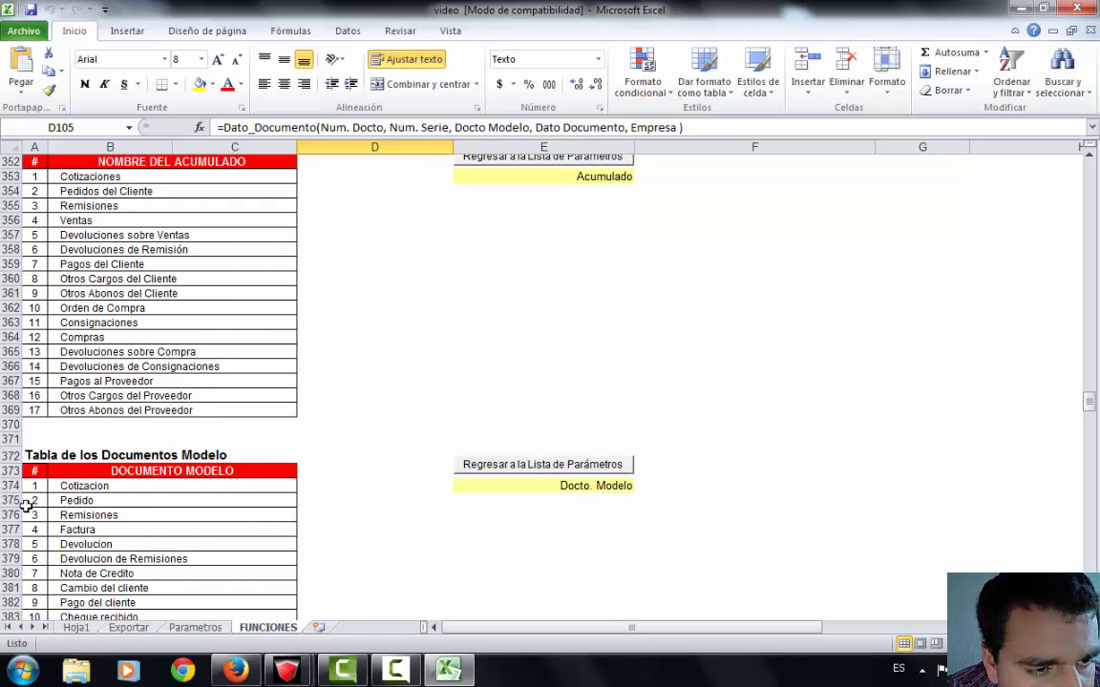
{"action": "left_click", "coordinate": [89, 530]}
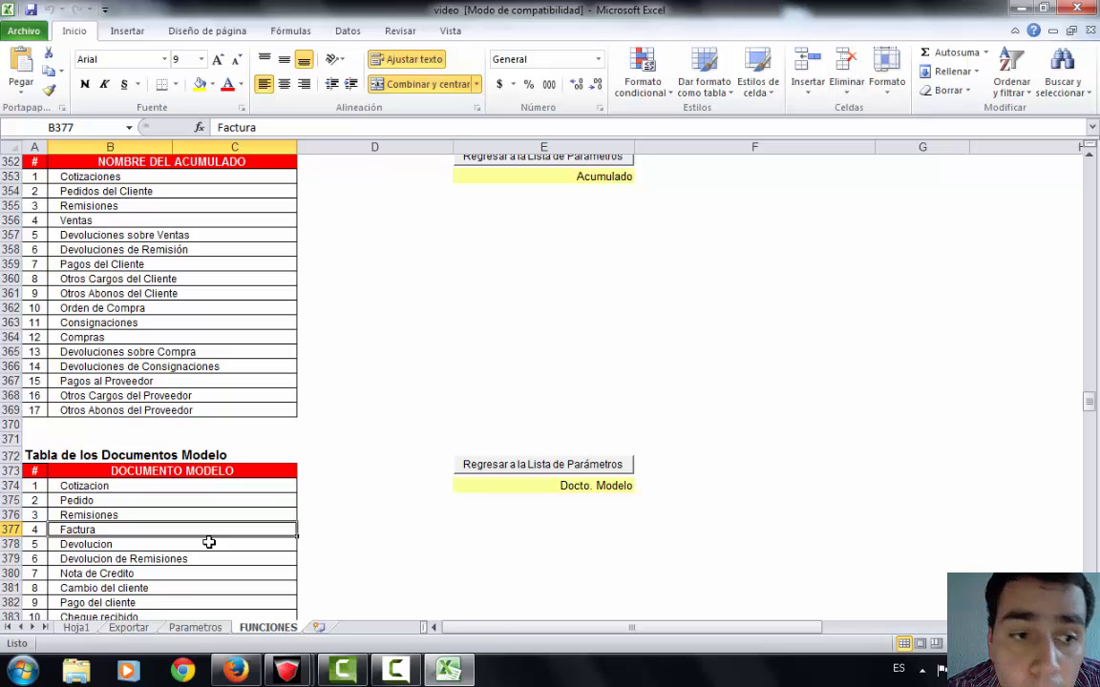
{"action": "key", "text": "Left"}
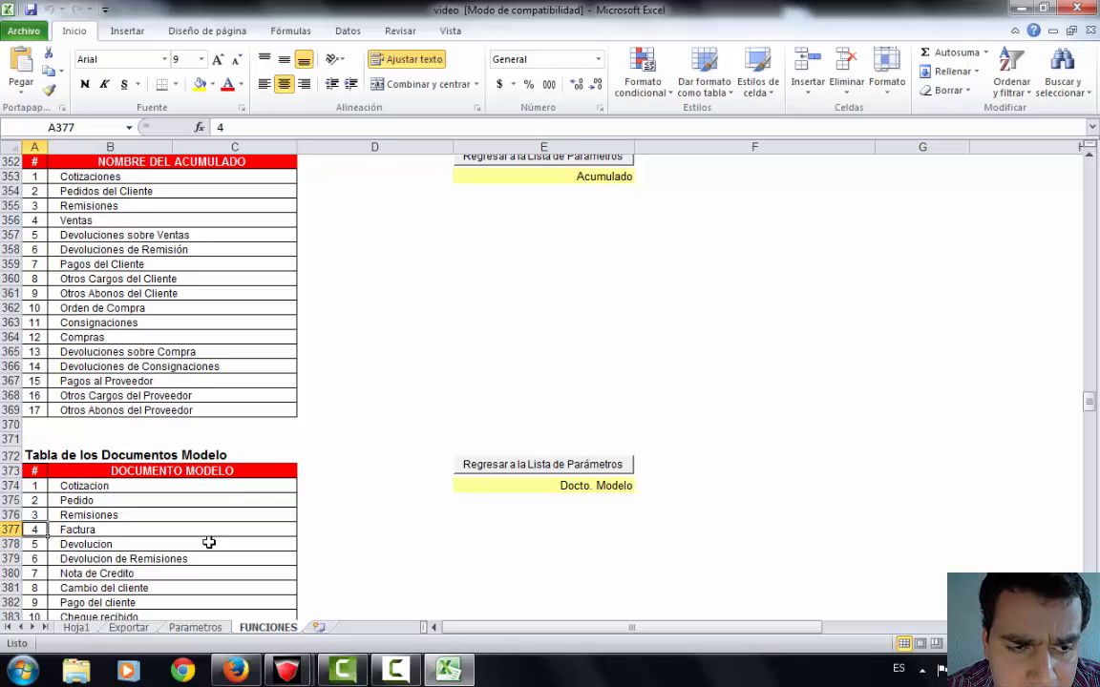
- Examine the remaining document types in the Tabla de los Documentos Modelo
{"action": "scroll", "coordinate": [209, 542], "scroll_direction": "down", "scroll_amount": 11}
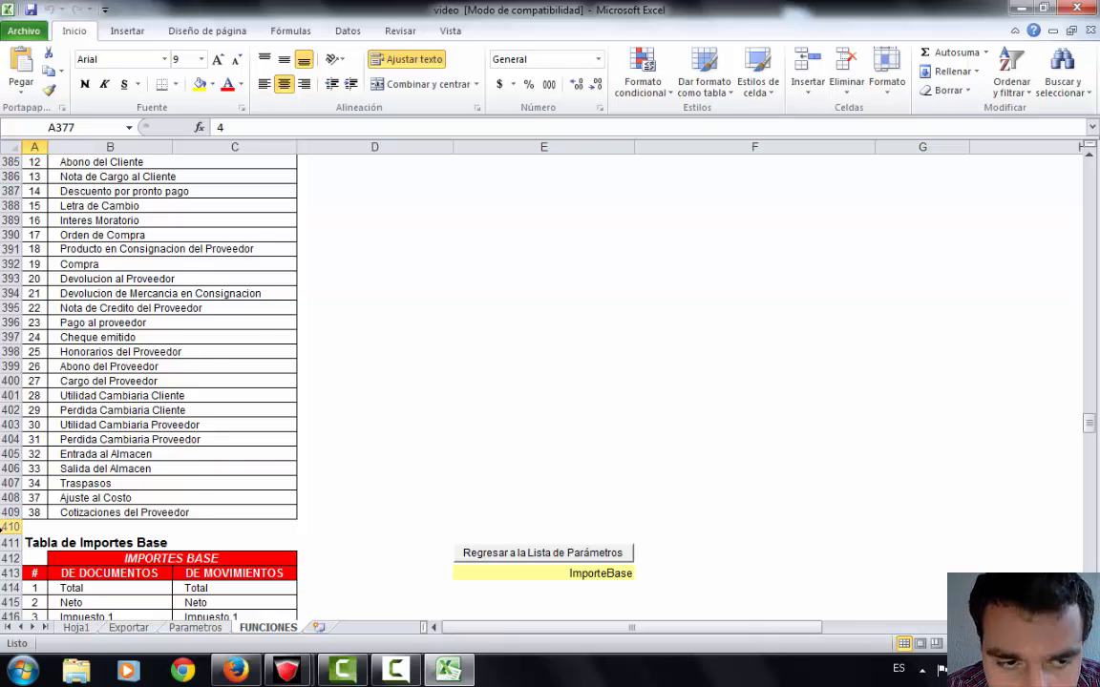
{"action": "scroll", "coordinate": [2, 527], "scroll_direction": "up", "scroll_amount": 1}
{"action": "scroll", "coordinate": [2, 527], "scroll_direction": "up", "scroll_amount": 5}
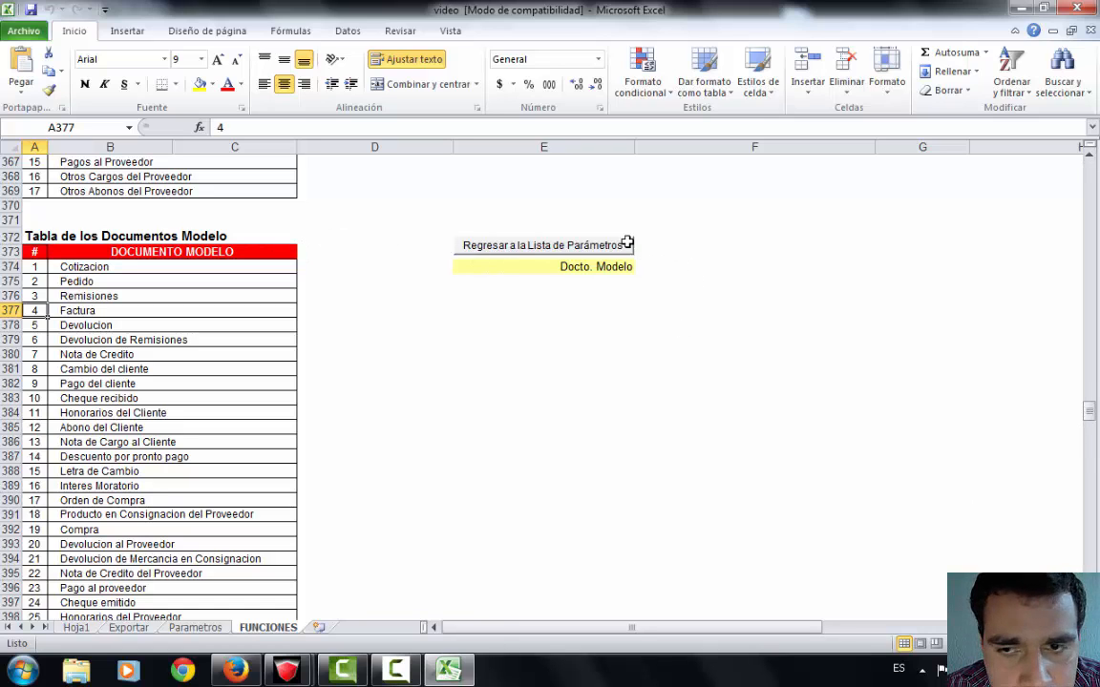
- Review the function group index at the start of the FUNCIONES sheet and the accumulated functions in groups 1 to 3
{"action": "left_click_drag", "start_coordinate": [1089, 408], "coordinate": [1089, 154]}
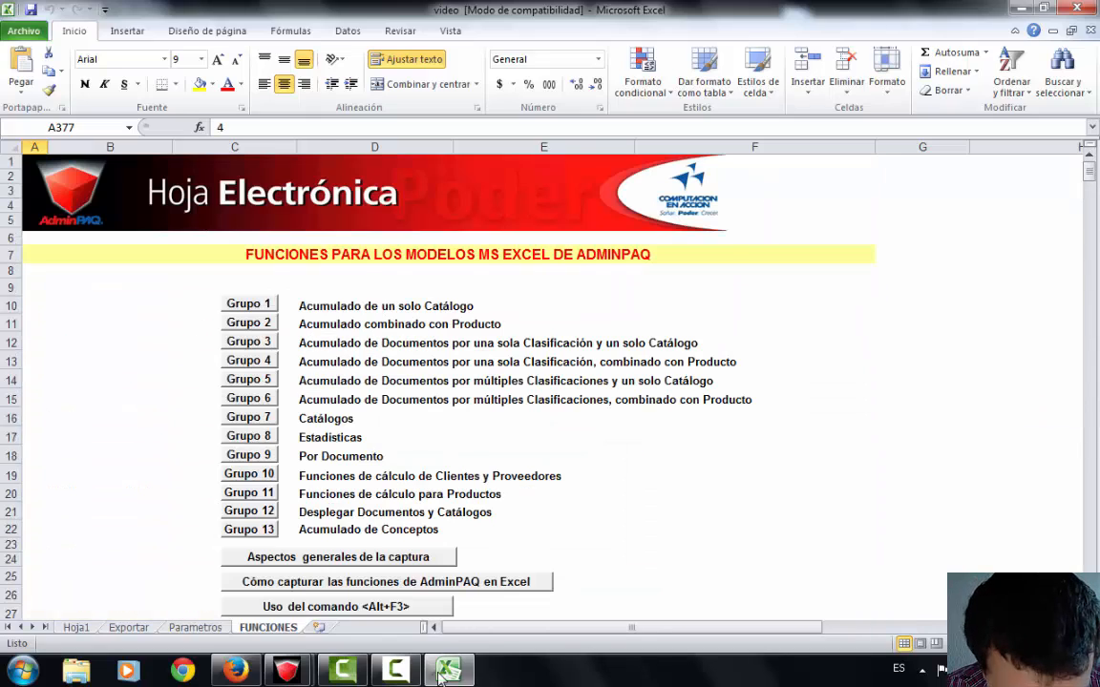
{"action": "mouse_move", "coordinate": [451, 677]}
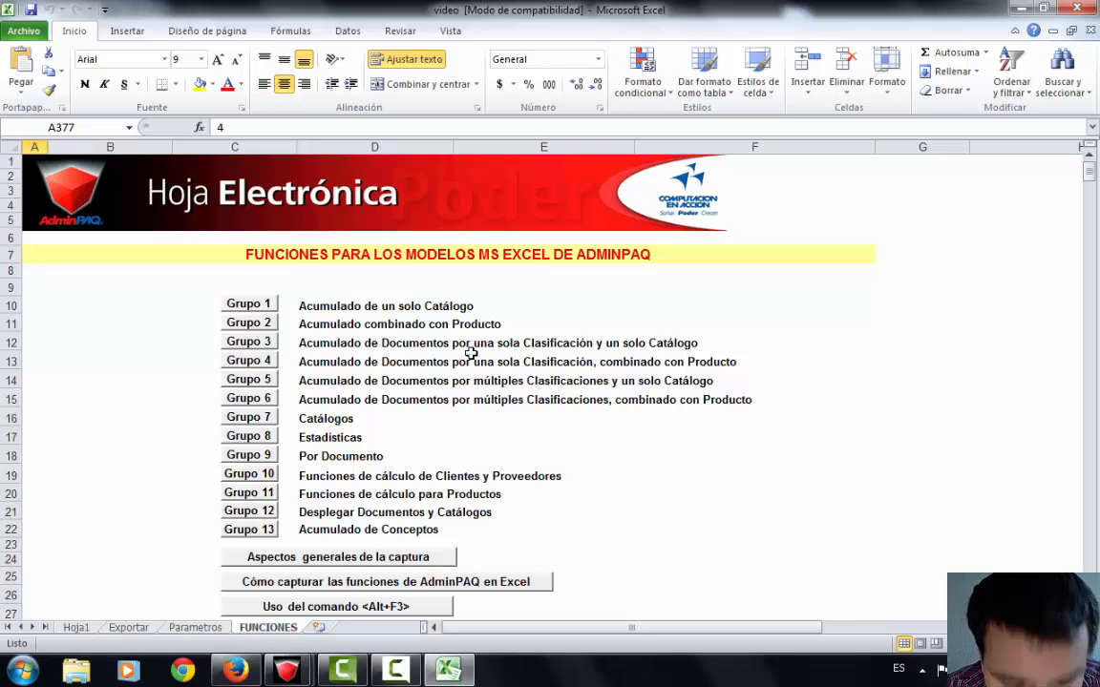
{"action": "left_click", "coordinate": [311, 450]}
{"action": "left_click", "coordinate": [313, 440]}
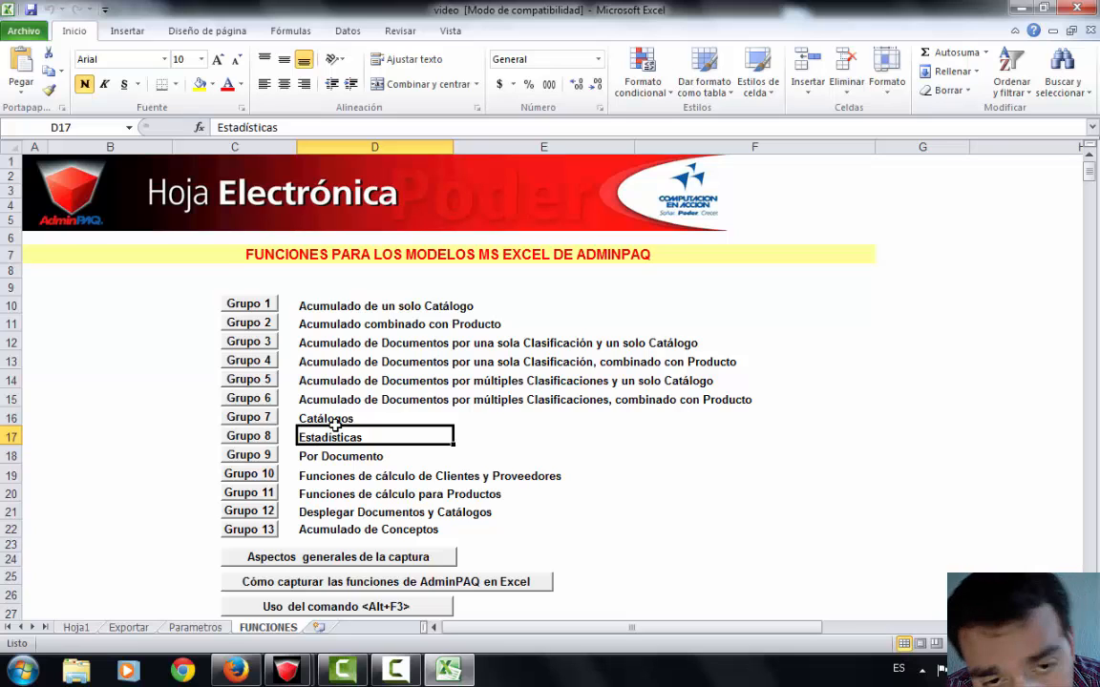
{"action": "scroll", "coordinate": [416, 493], "scroll_direction": "down", "scroll_amount": 3}
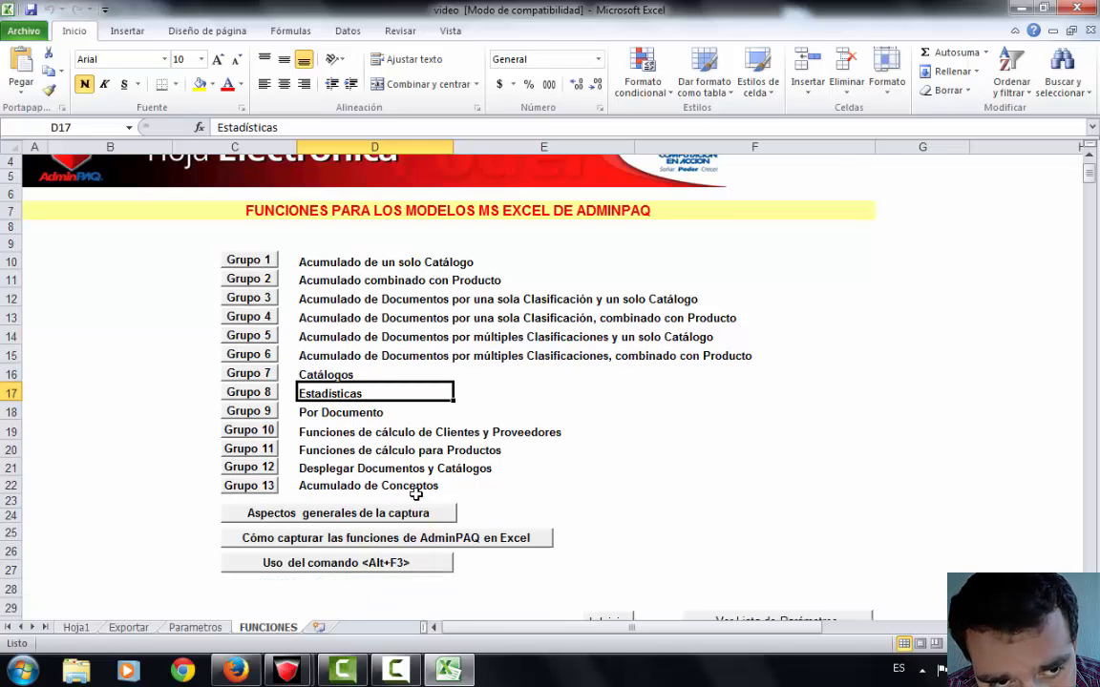
{"action": "scroll", "coordinate": [383, 452], "scroll_direction": "down", "scroll_amount": 1}
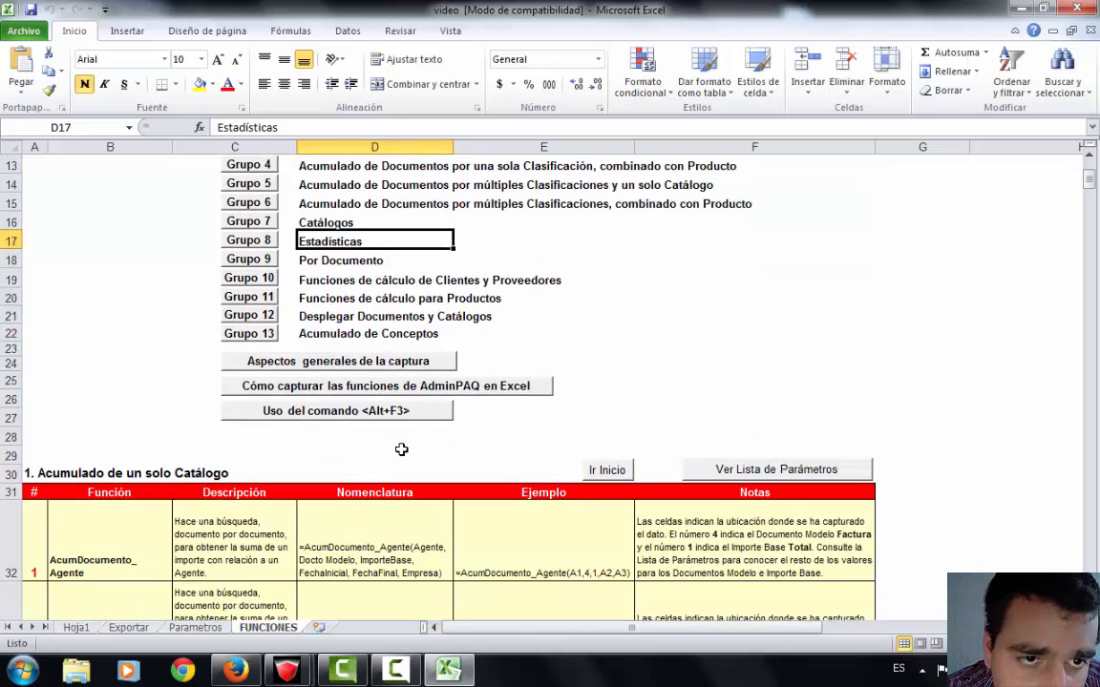
{"action": "scroll", "coordinate": [362, 405], "scroll_direction": "down", "scroll_amount": 1}
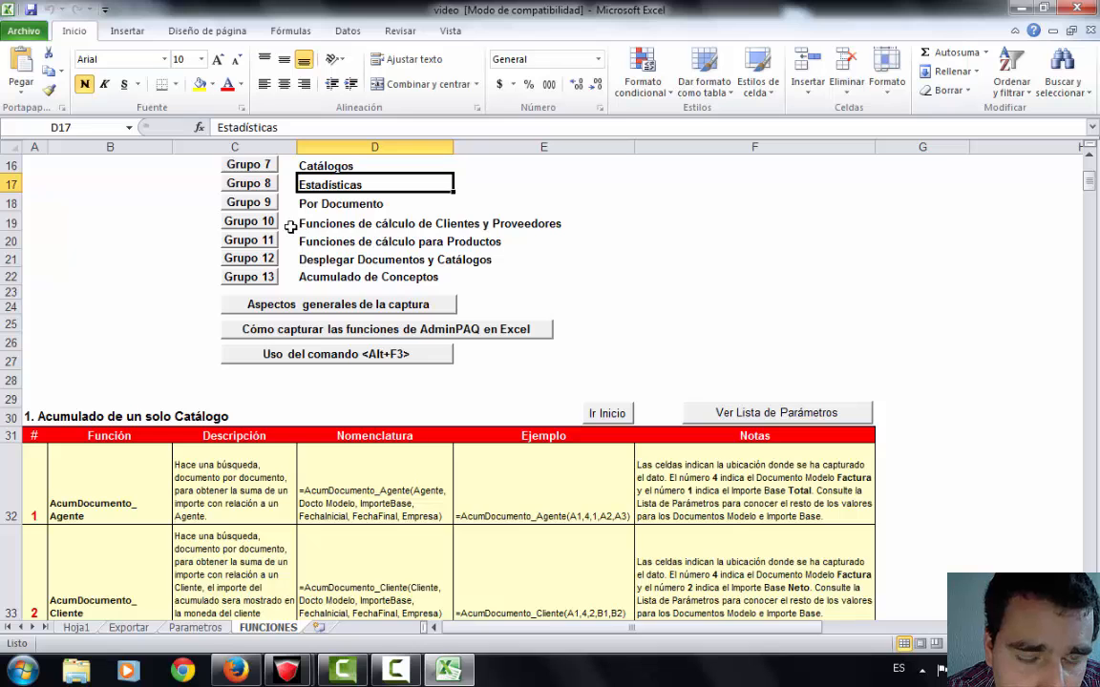
{"action": "scroll", "coordinate": [272, 195], "scroll_direction": "down", "scroll_amount": 5}
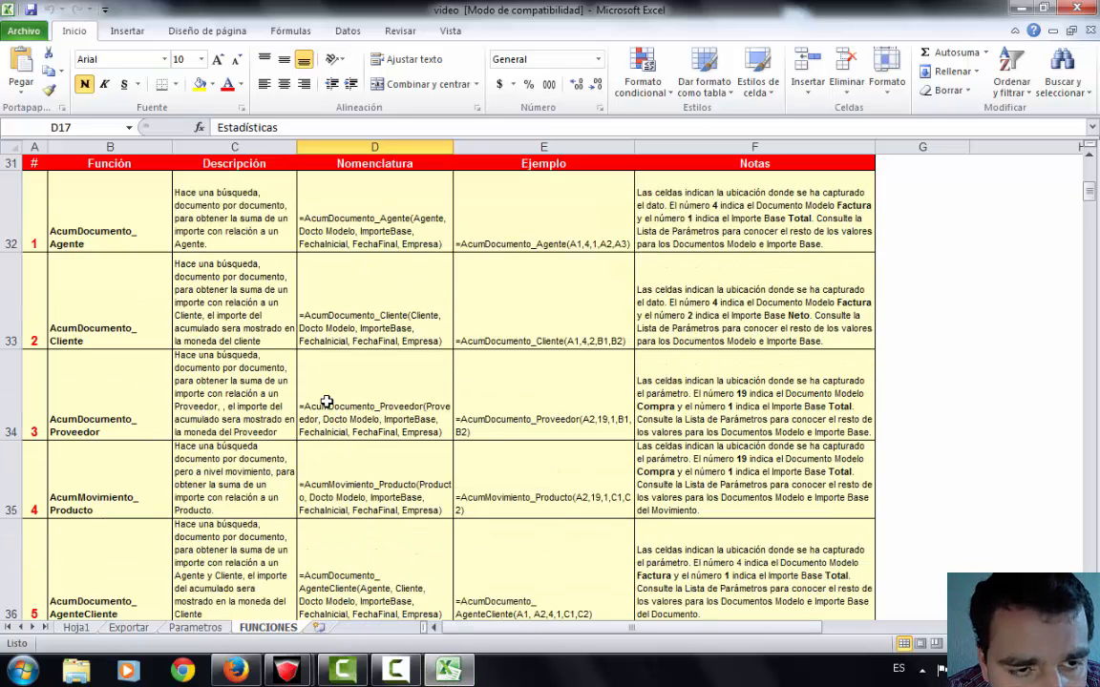
{"action": "scroll", "coordinate": [325, 402], "scroll_direction": "down", "scroll_amount": 3}
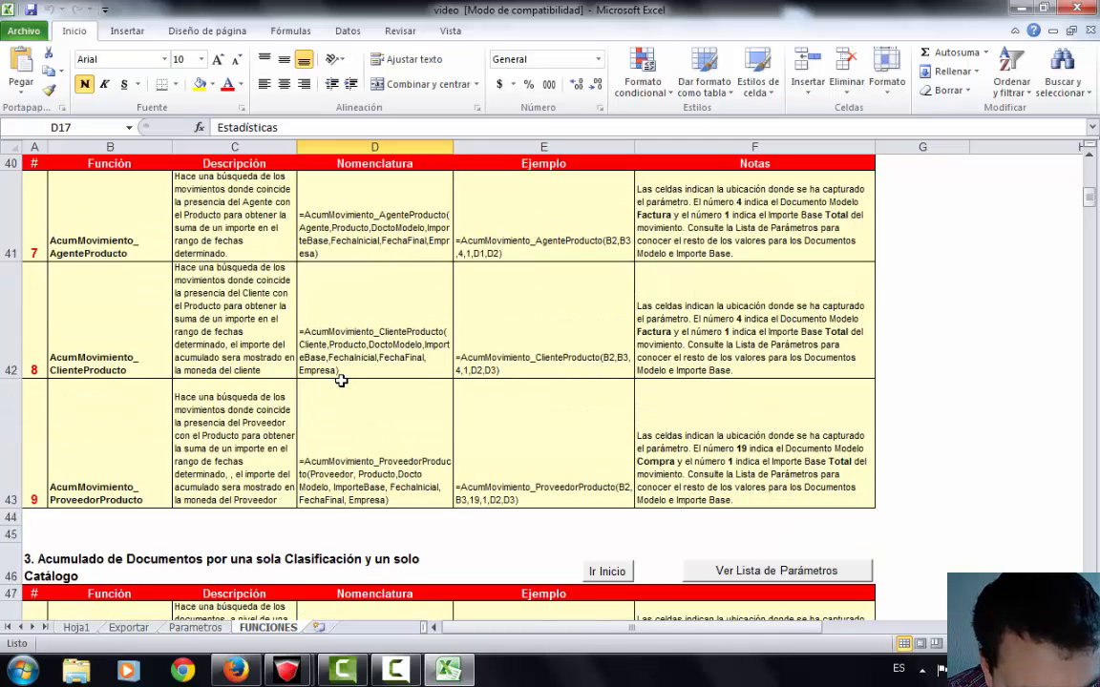
{"action": "scroll", "coordinate": [339, 378], "scroll_direction": "down", "scroll_amount": 1}
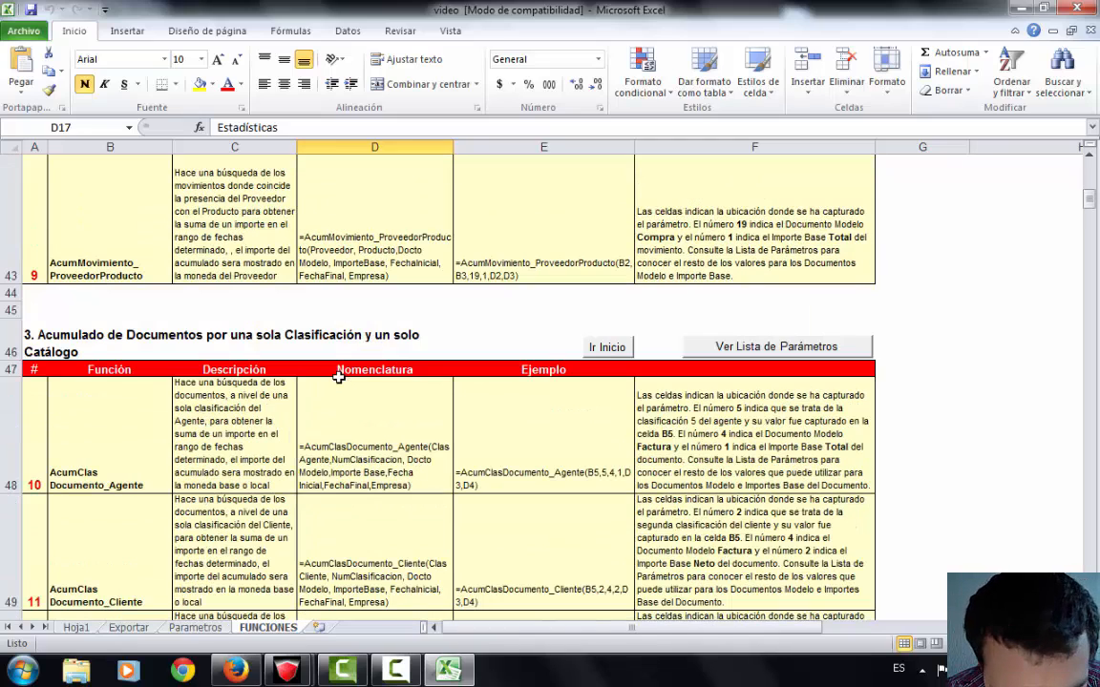
{"action": "scroll", "coordinate": [256, 368], "scroll_direction": "up", "scroll_amount": 3}
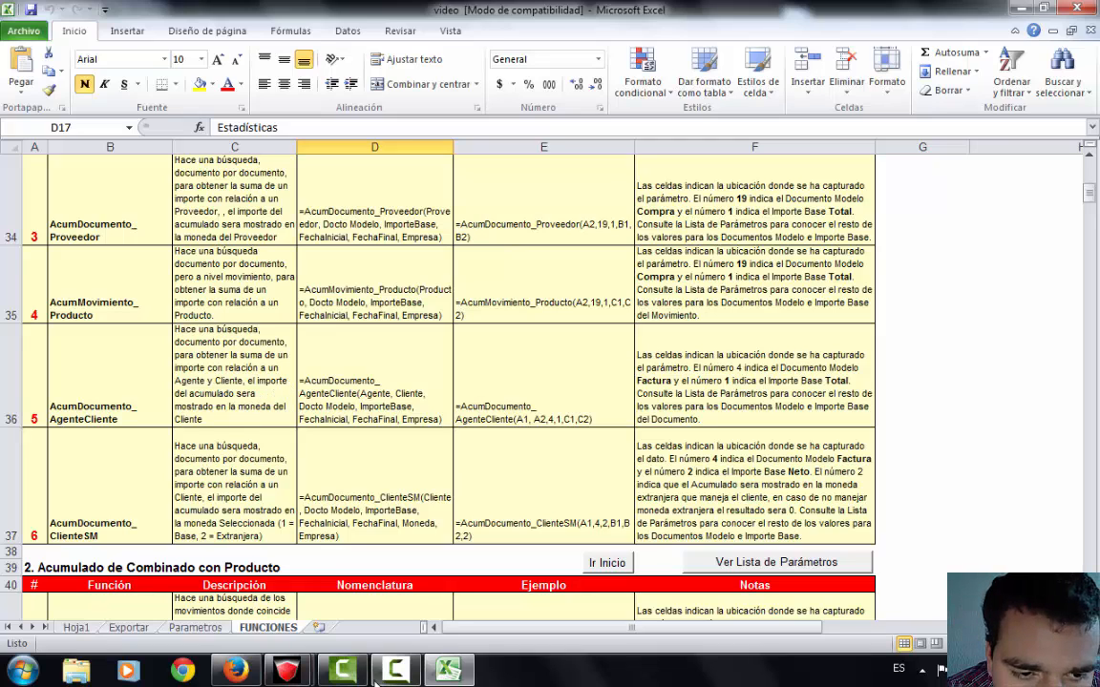
{"action": "mouse_move", "coordinate": [358, 666]}
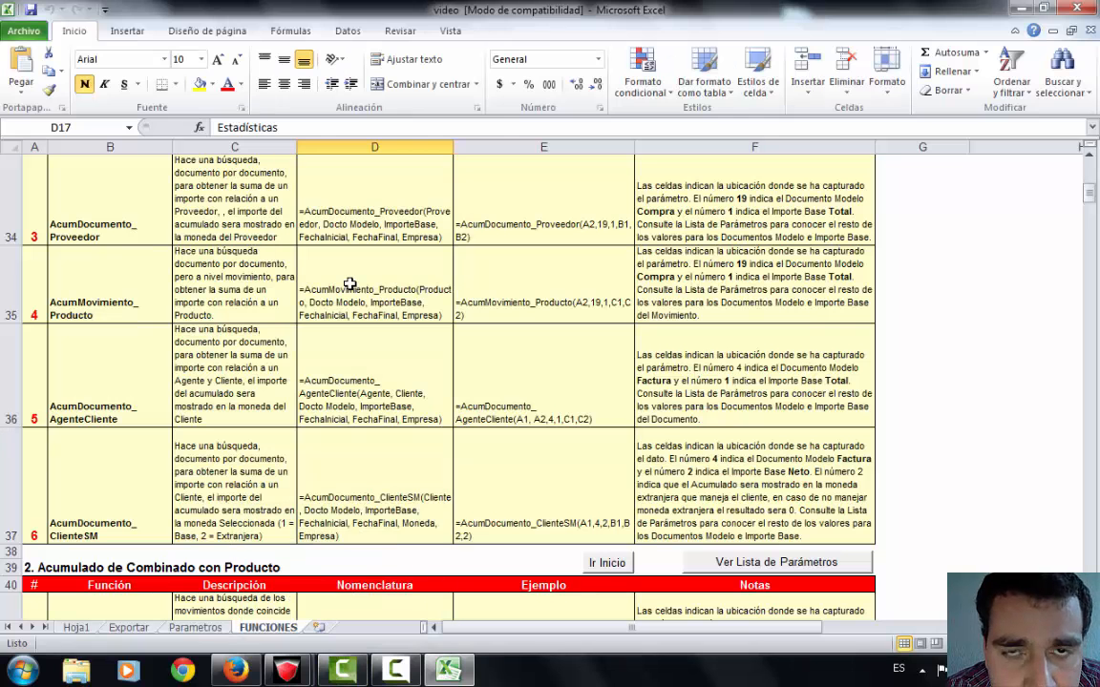
- Switch from the FUNCIONES sheet to Hoja1 and select cell A10, the first row under FACTURA
{"action": "left_click", "coordinate": [350, 284]}
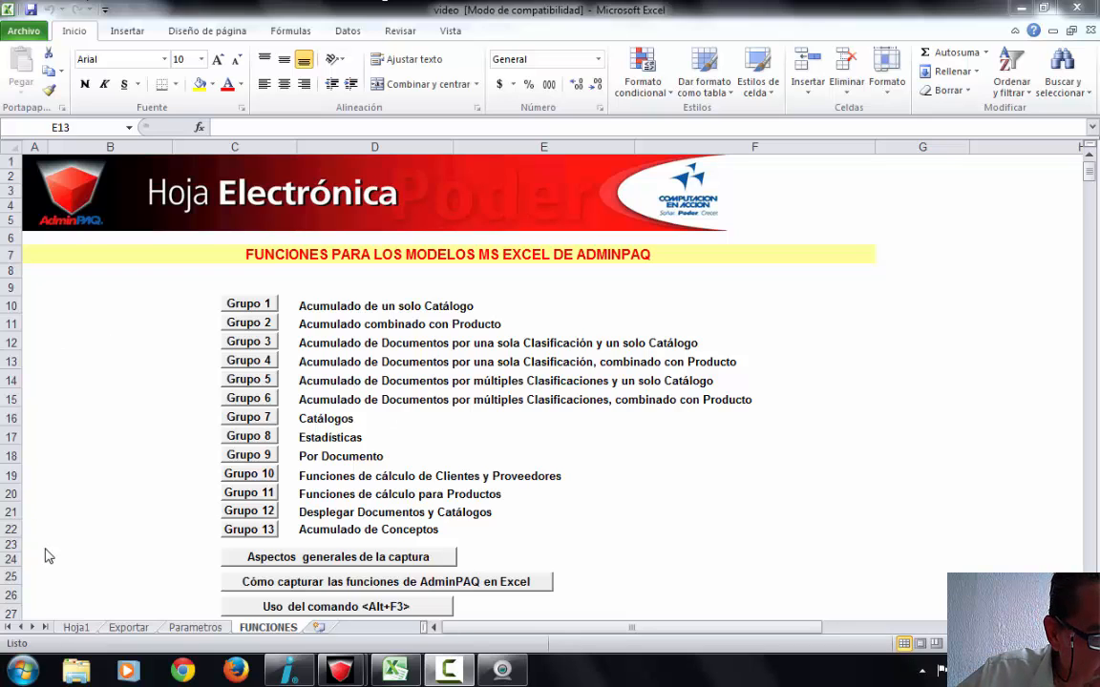
{"action": "left_click", "coordinate": [80, 631]}
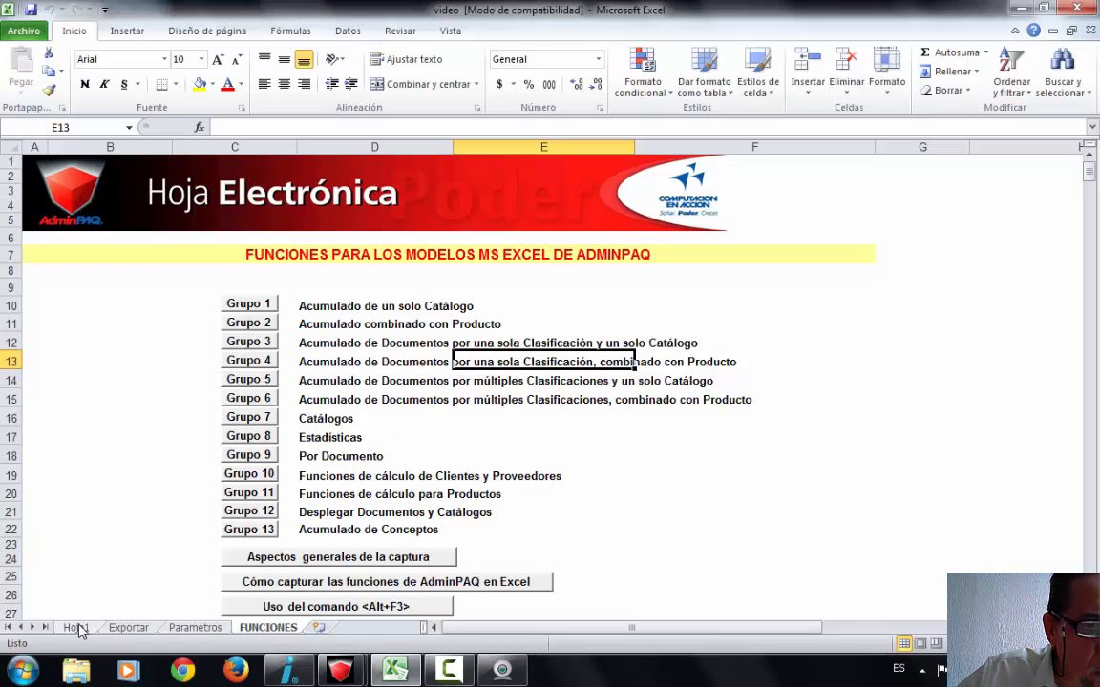
{"action": "left_click", "coordinate": [86, 627]}
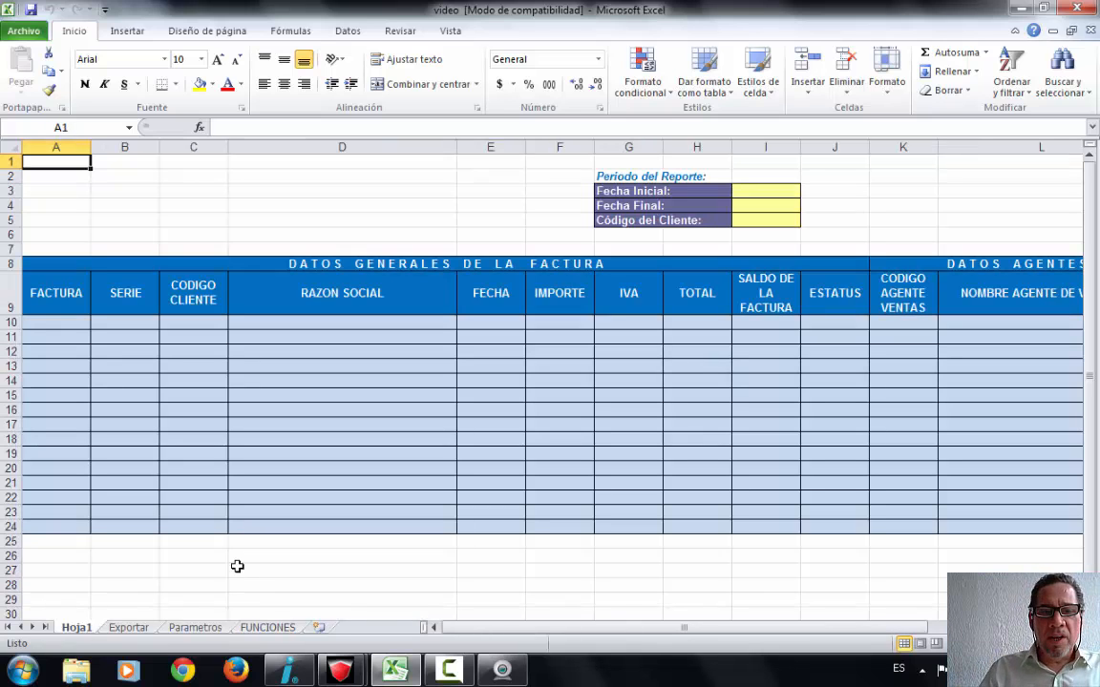
{"action": "left_click", "coordinate": [297, 430]}
{"action": "key", "text": "Up"}
{"action": "key", "text": "Up"}
{"action": "key", "text": "Up"}
{"action": "key", "text": "Up"}
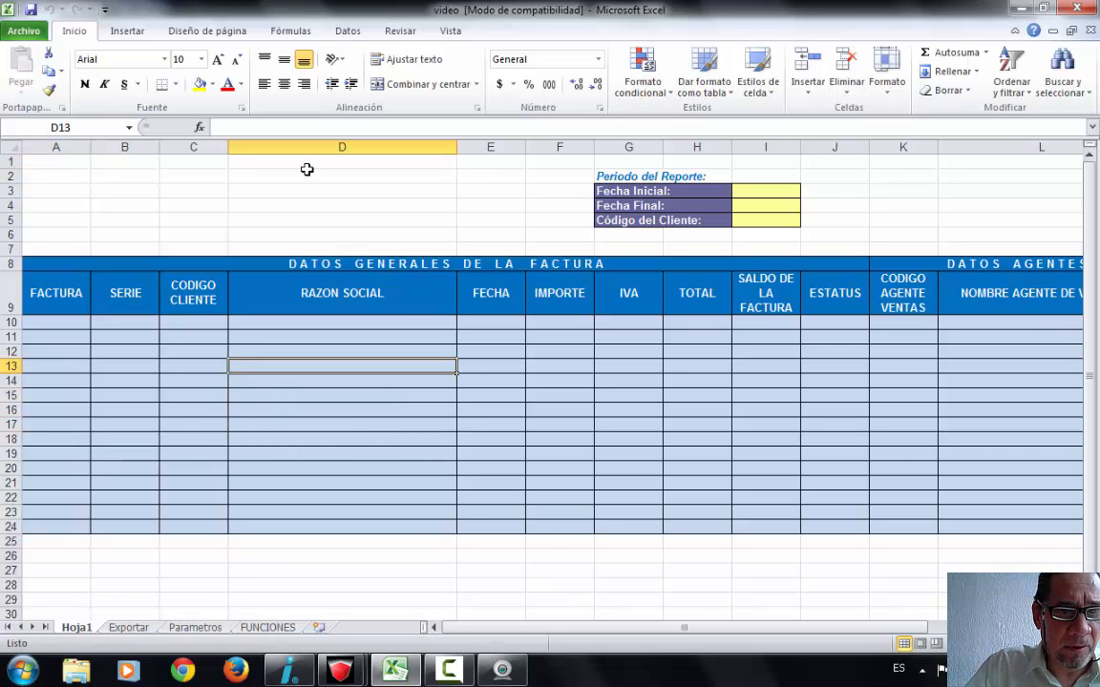
{"action": "key", "text": "Up"}
{"action": "key", "text": "Up"}
{"action": "key", "text": "Left"}
{"action": "key", "text": "Left"}
{"action": "key", "text": "Left"}
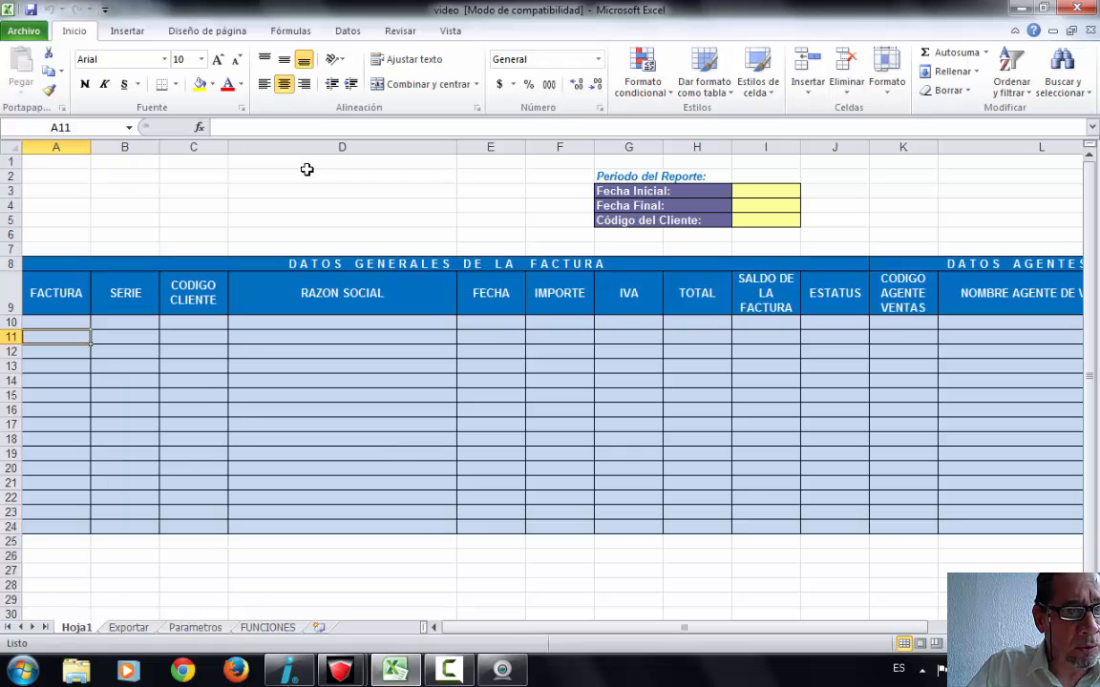
{"action": "key", "text": "Up"}
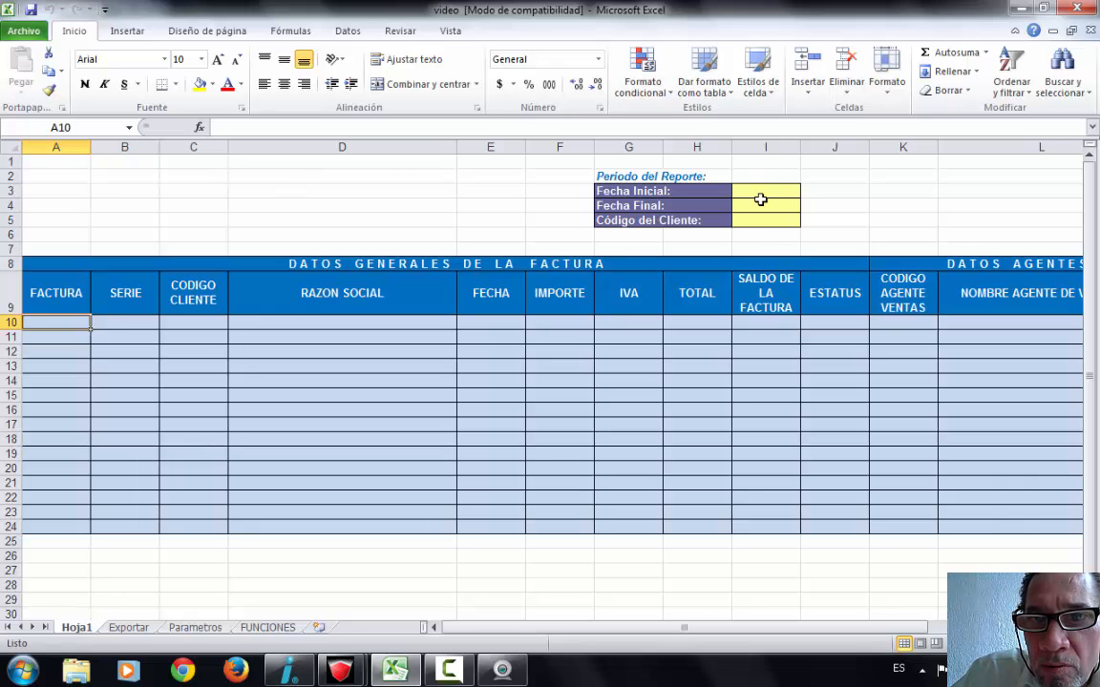
- Enter 21/08/2015 as both the Fecha Inicial and the Fecha Final of the report period
{"action": "left_click", "coordinate": [763, 189]}
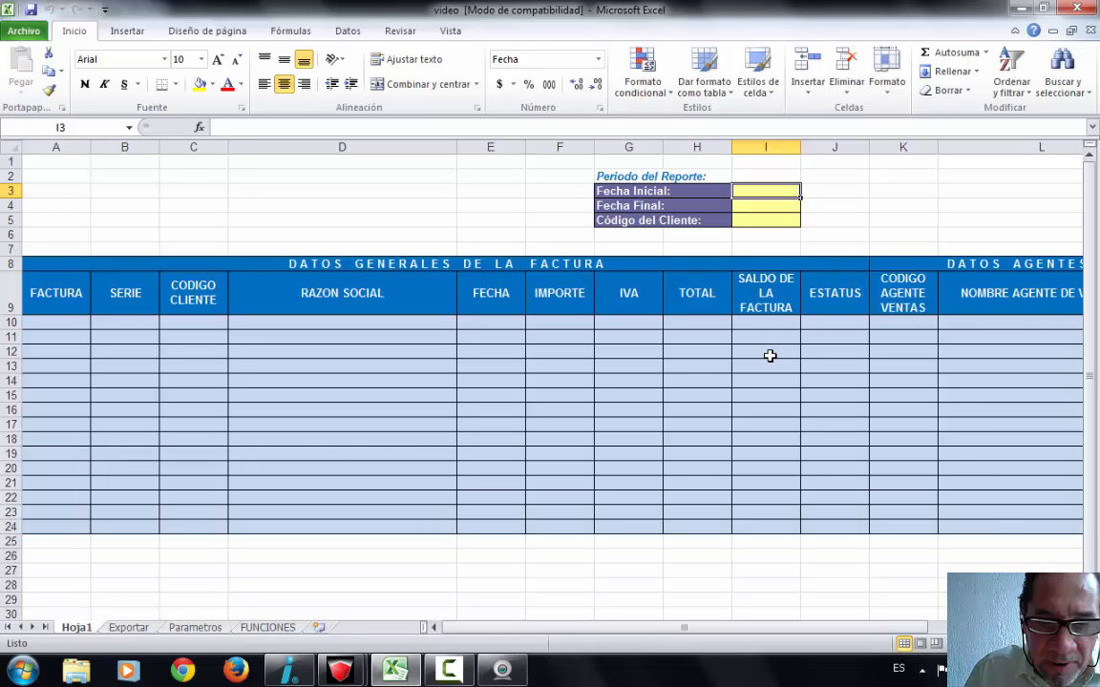
{"action": "type", "text": "21-"}
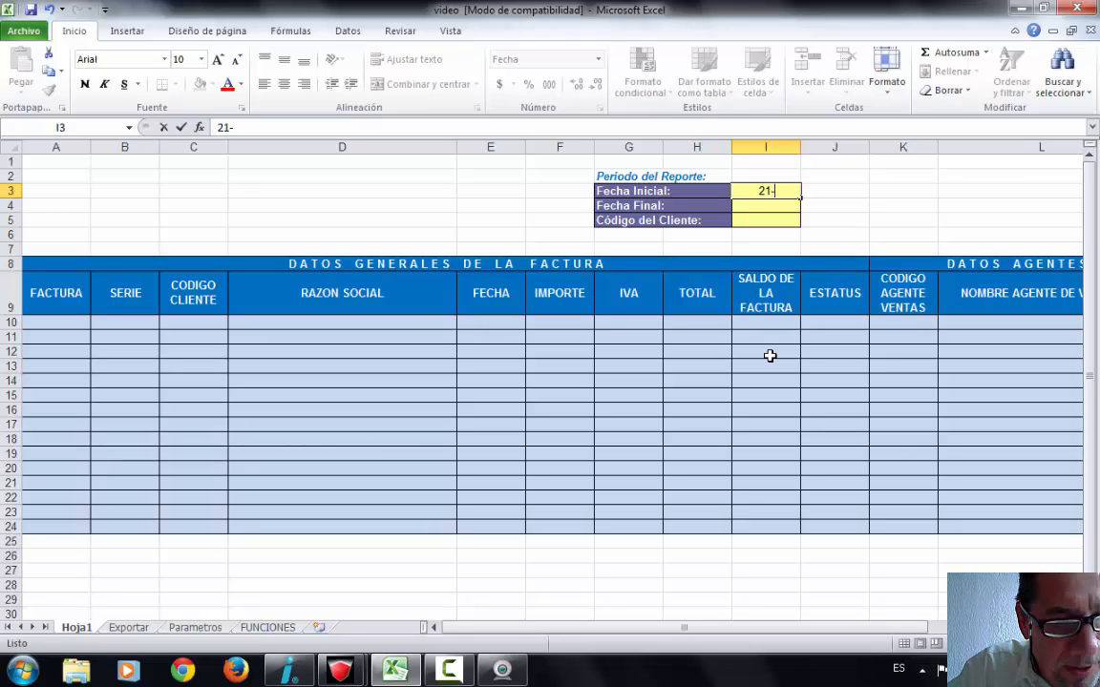
{"action": "type", "text": "8-"}
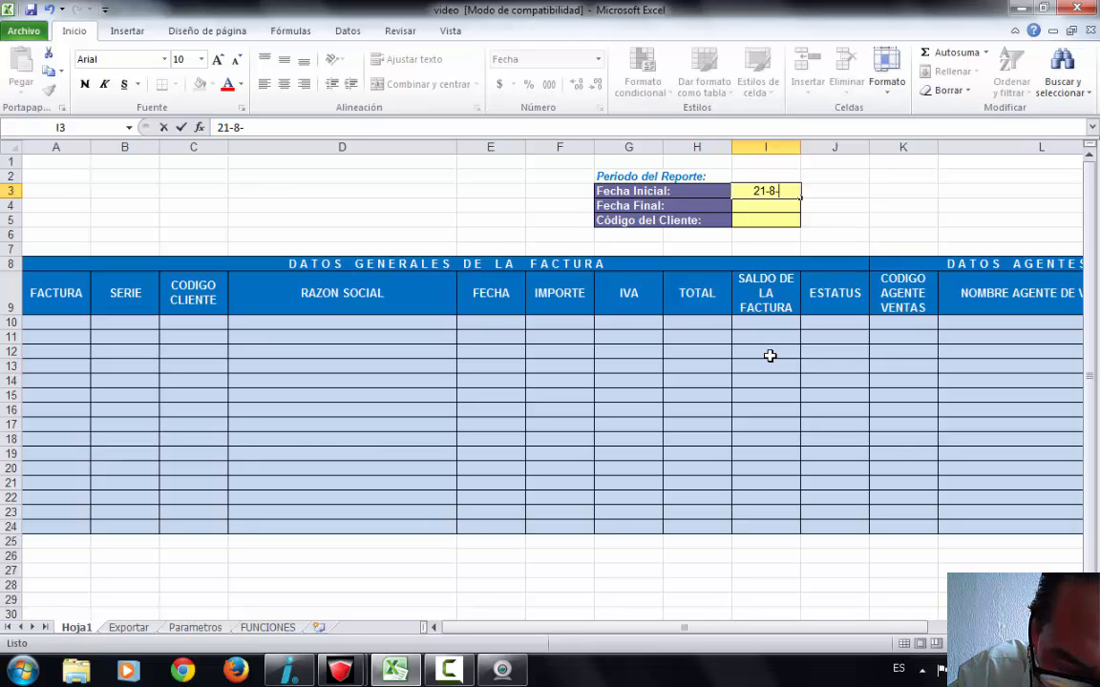
{"action": "type", "text": "15"}
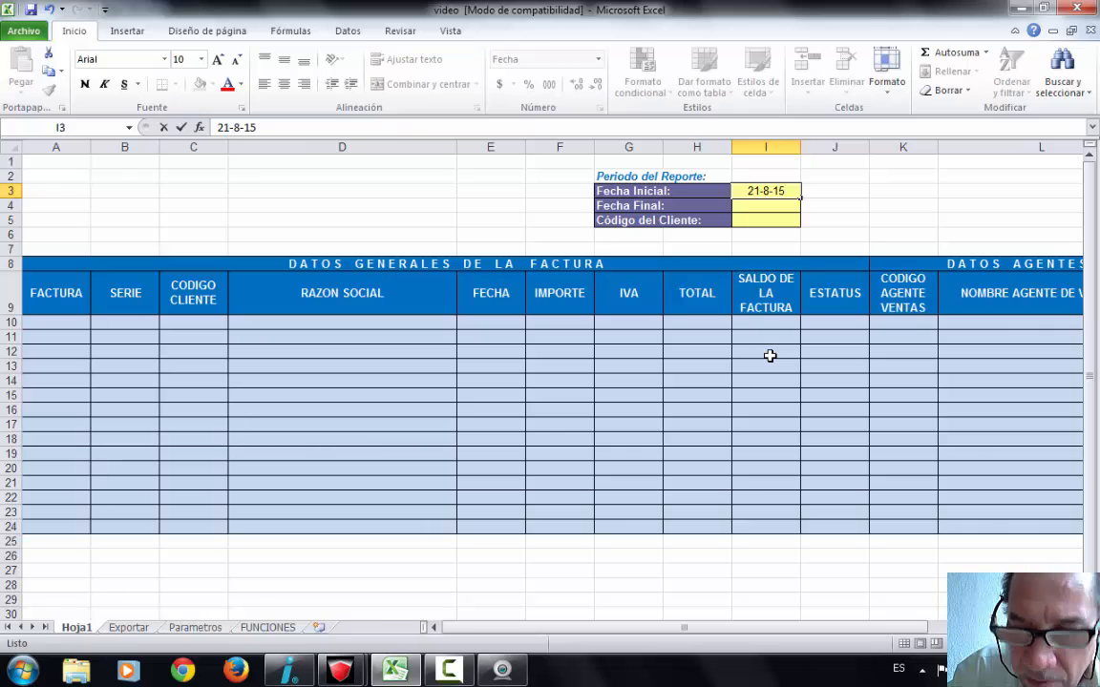
{"action": "key", "text": "Return"}
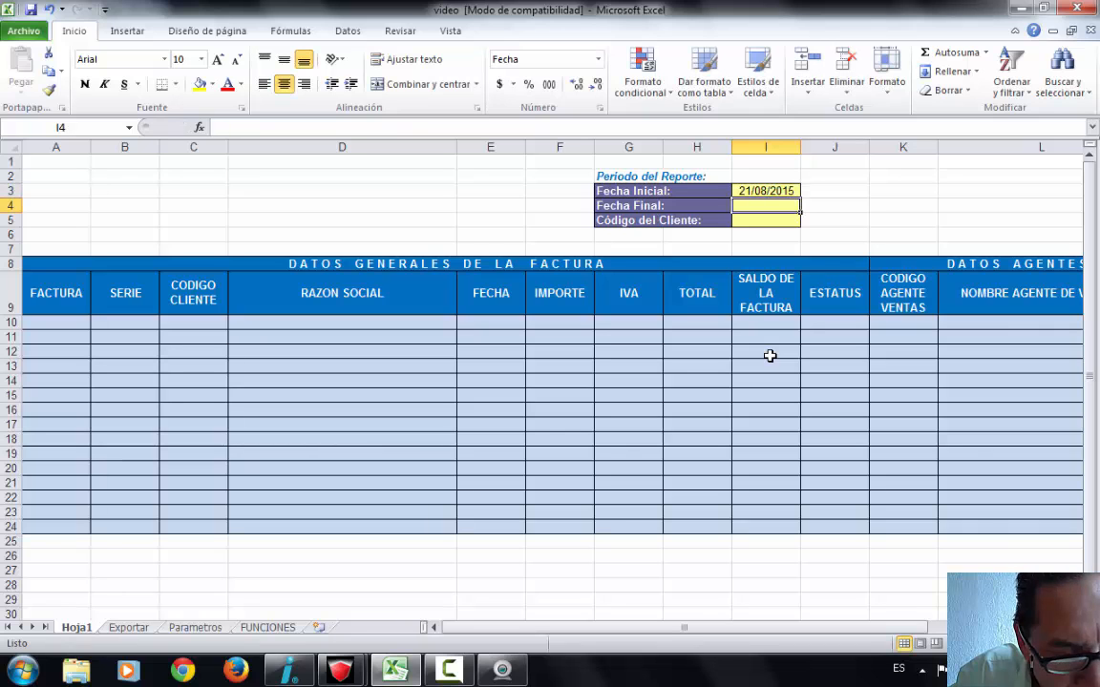
{"action": "type", "text": "21-8-"}
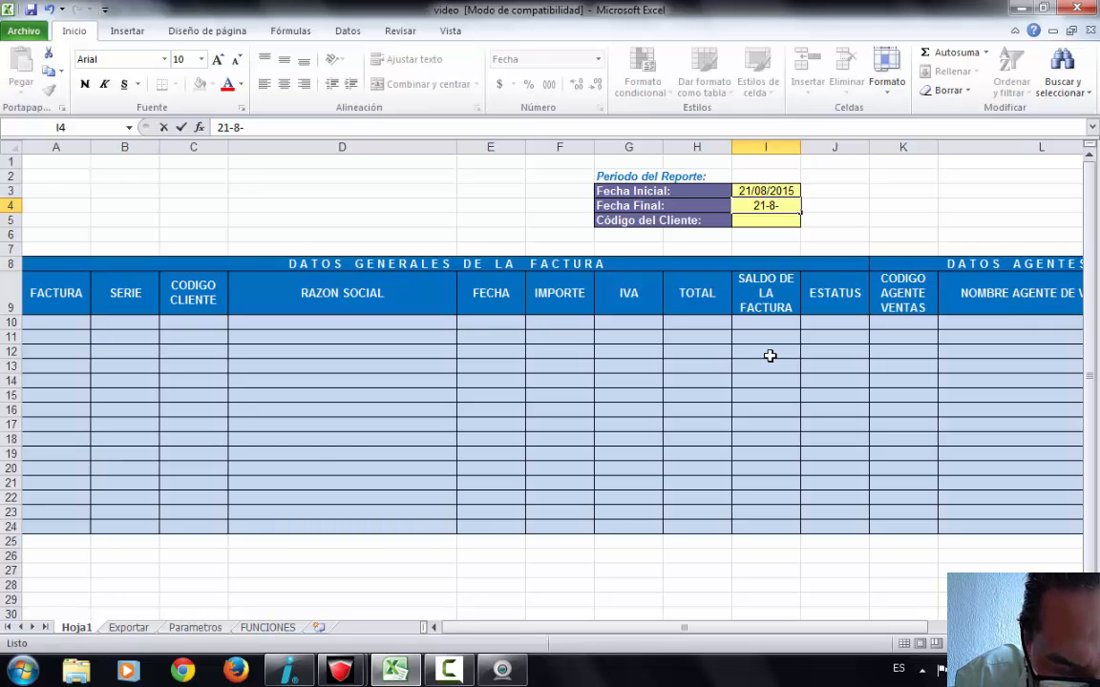
{"action": "type", "text": "15"}
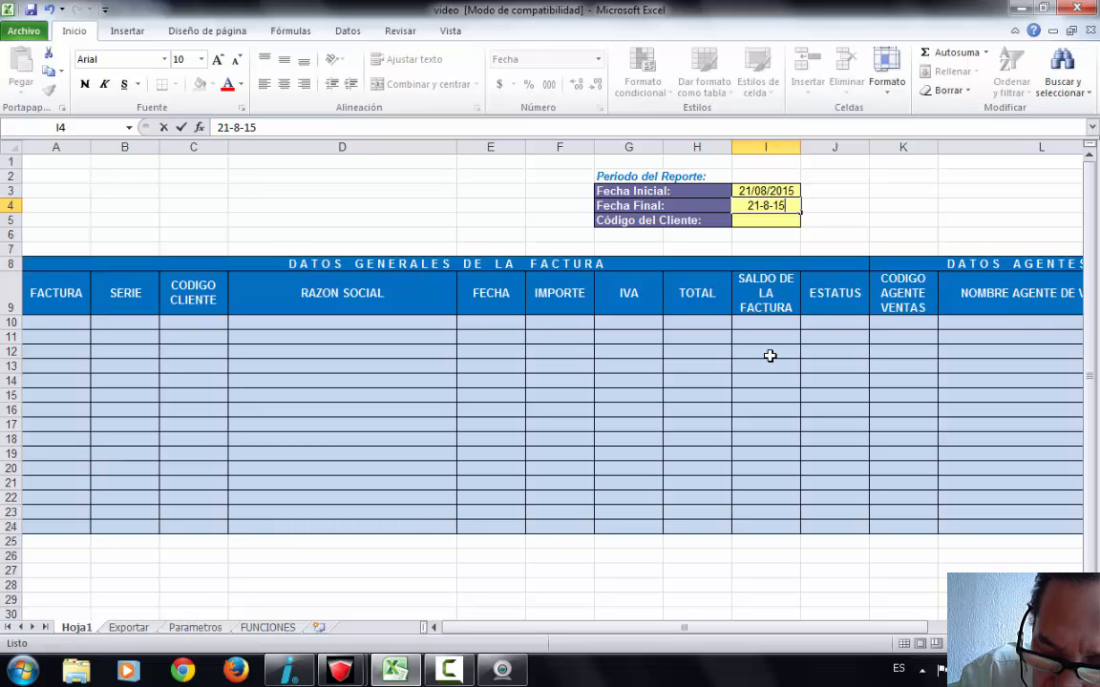
{"action": "key", "text": "Return"}
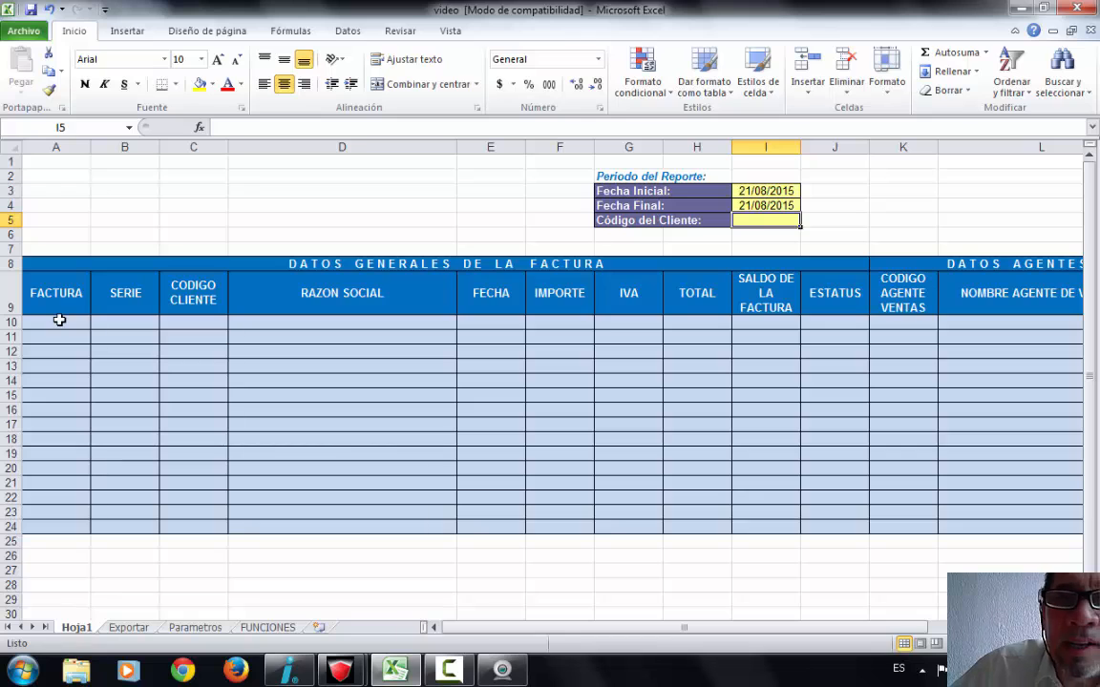
- Save the workbook, continuing past the compatibility check, and select cell A10 under FACTURA
{"action": "left_click", "coordinate": [31, 9]}
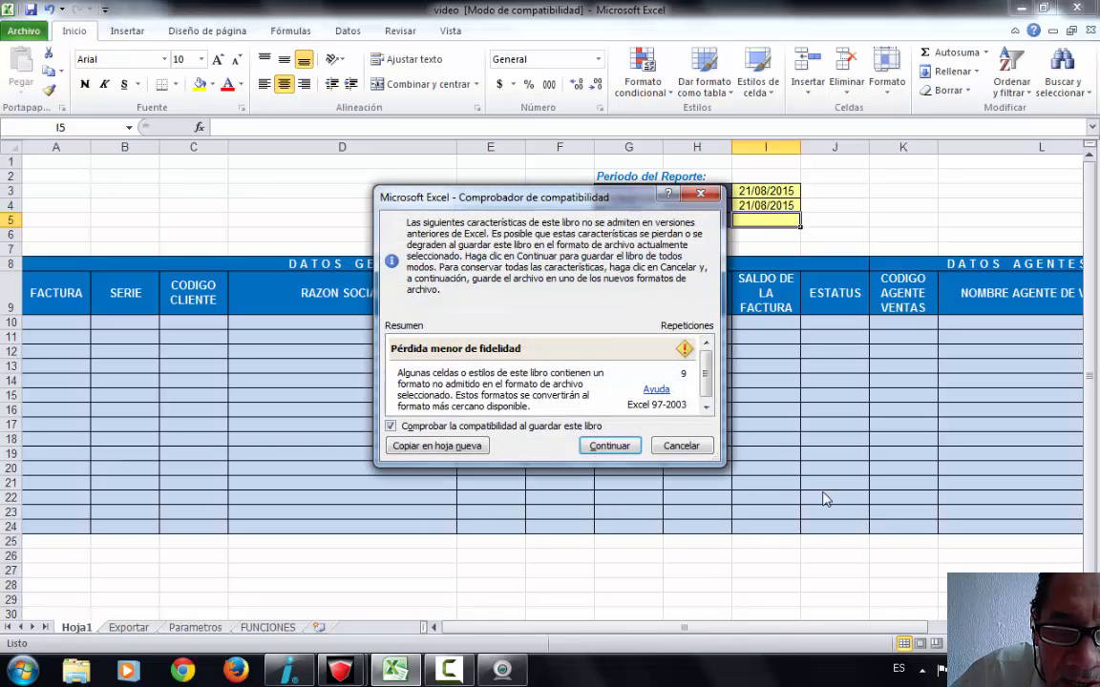
{"action": "left_click", "coordinate": [602, 446]}
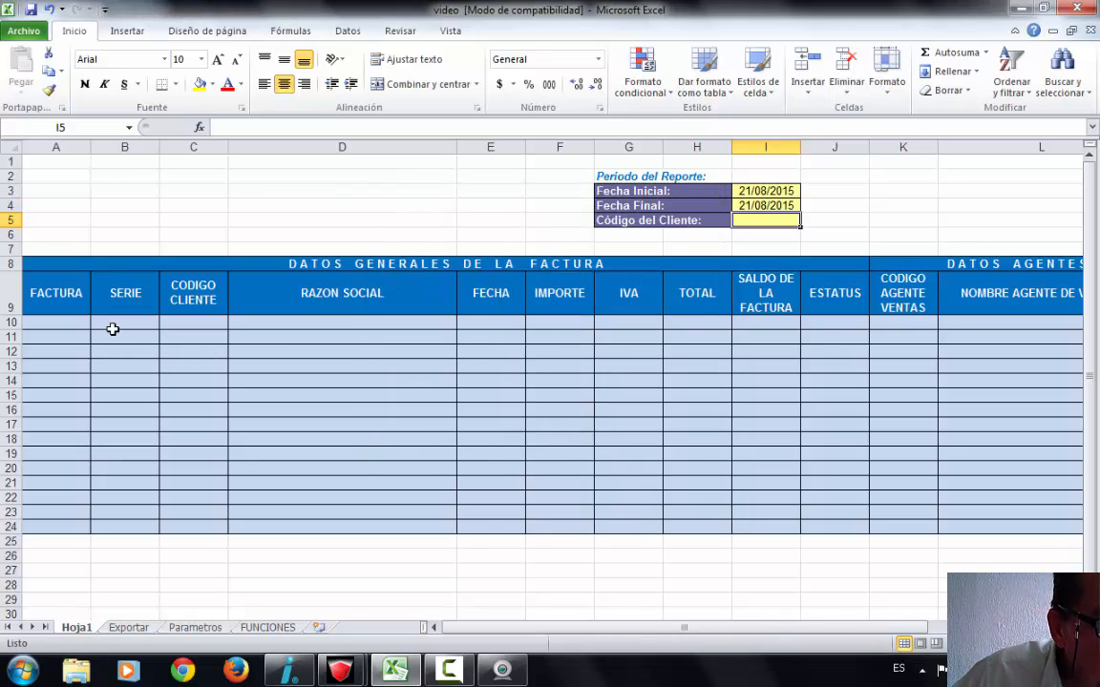
{"action": "left_click", "coordinate": [38, 323]}
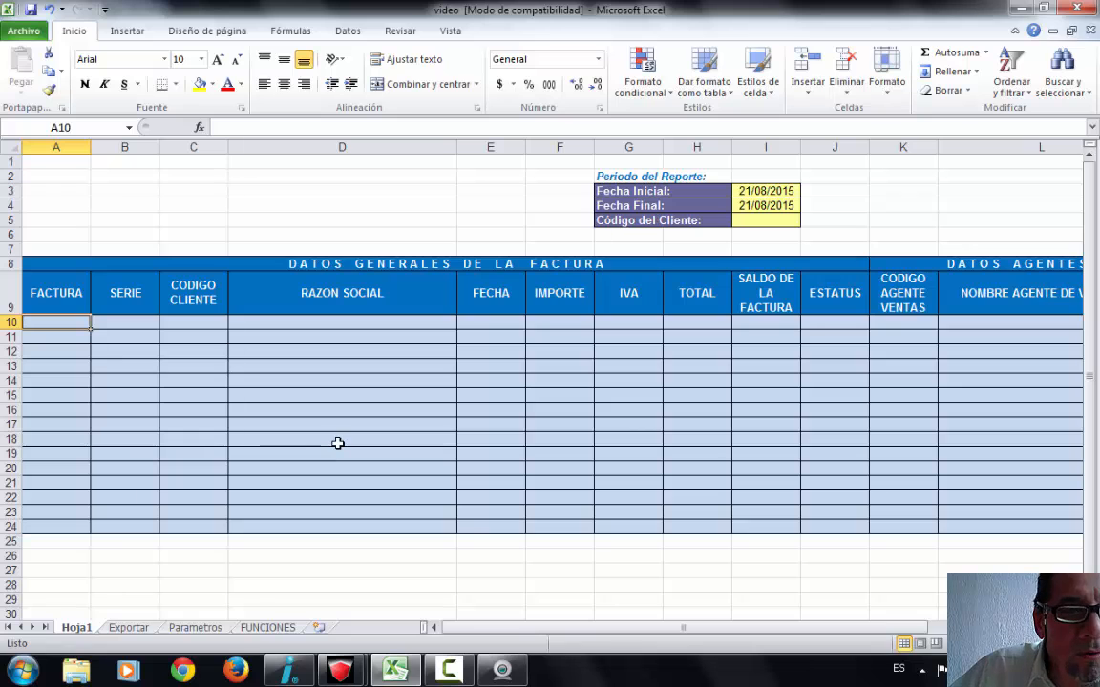
- Open group 12, Desplegar Documentos y Catálogos, on the FUNCIONES sheet and examine the Codigo_Documentos function
{"action": "left_click", "coordinate": [270, 629]}
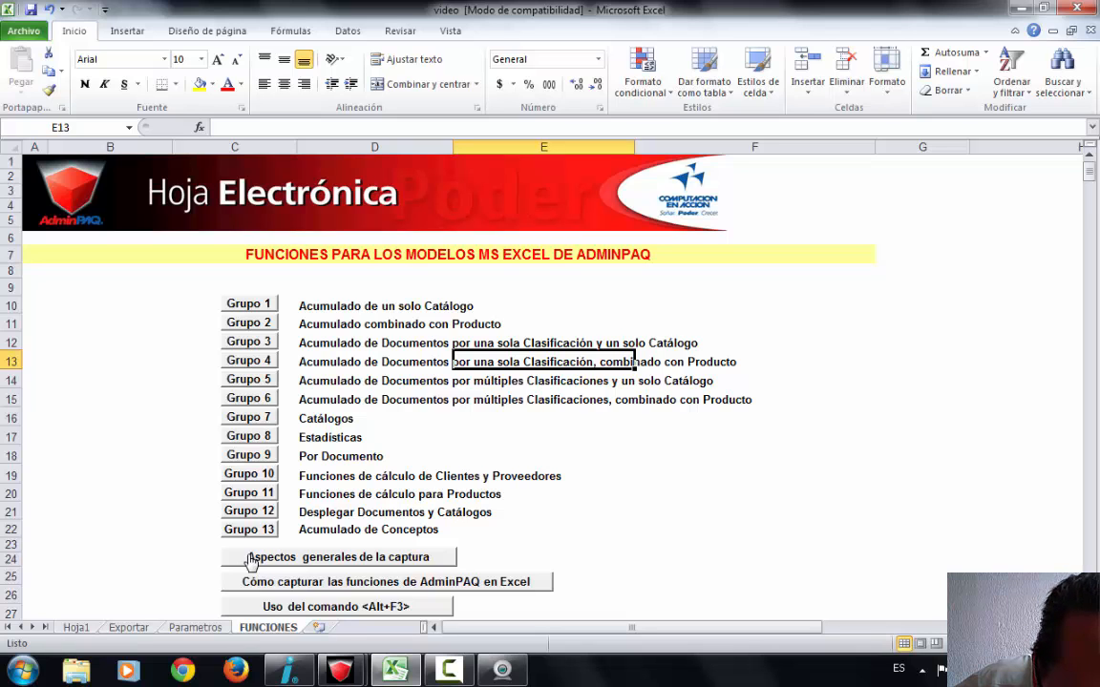
{"action": "left_click", "coordinate": [262, 510]}
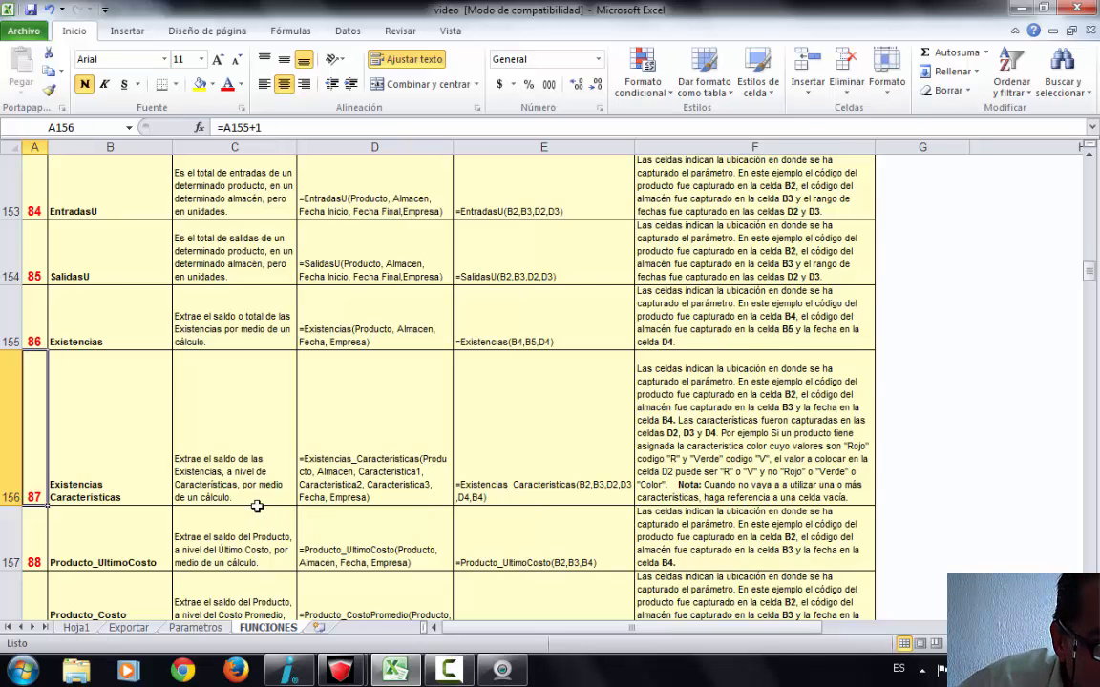
{"action": "scroll", "coordinate": [257, 506], "scroll_direction": "down", "scroll_amount": 1}
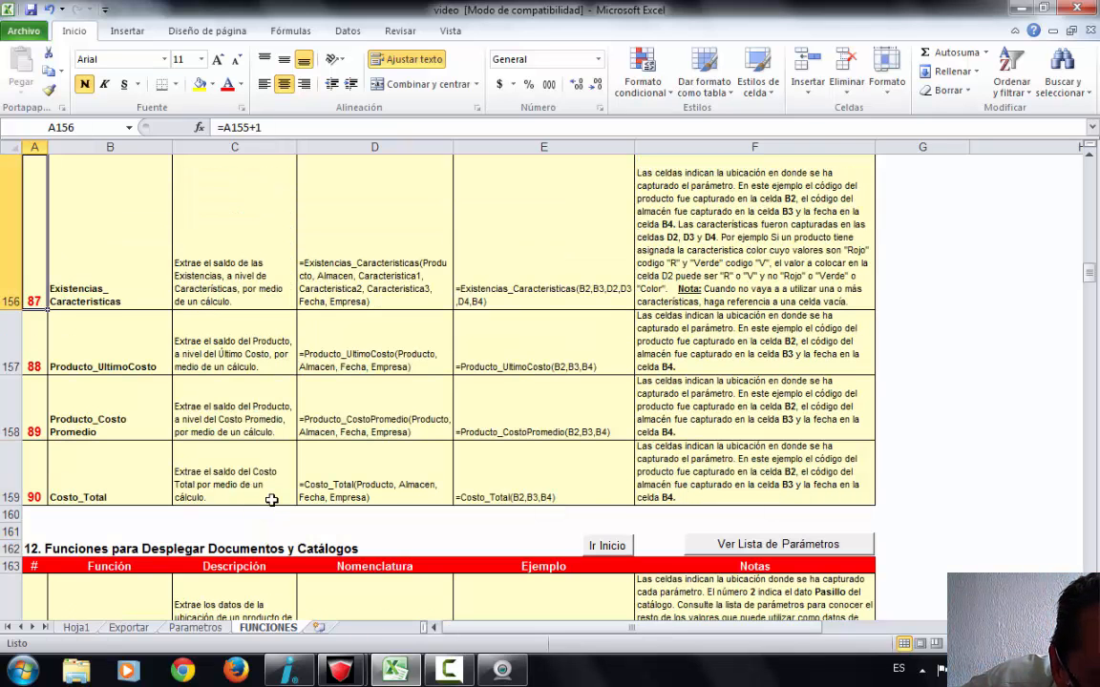
{"action": "scroll", "coordinate": [276, 498], "scroll_direction": "down", "scroll_amount": 1}
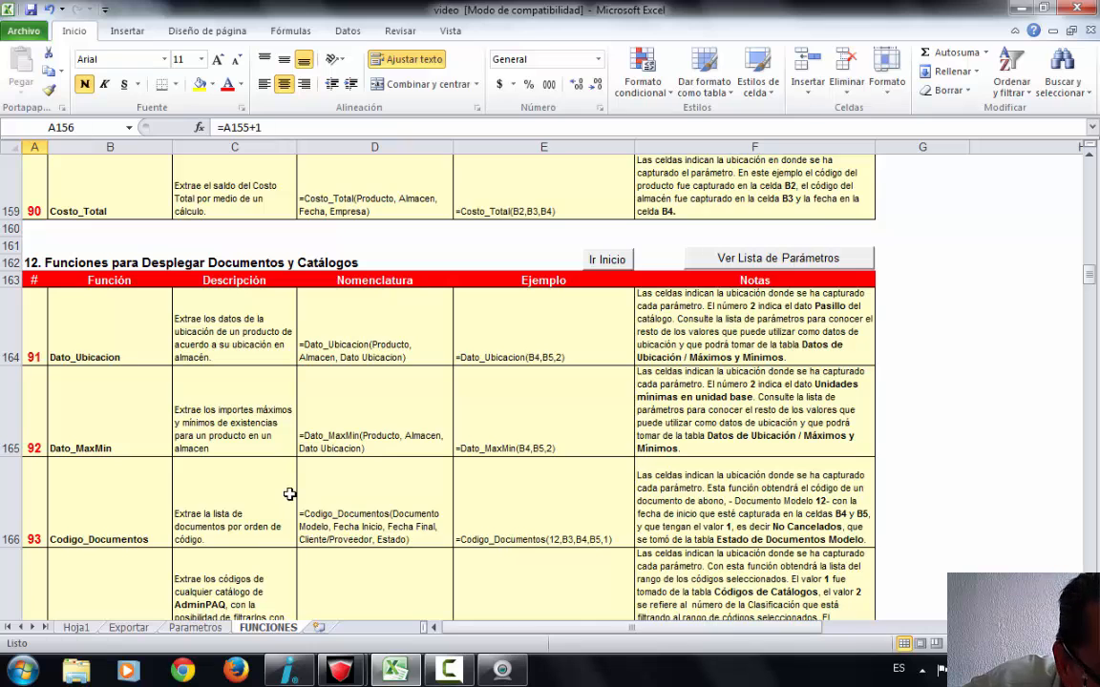
{"action": "scroll", "coordinate": [289, 493], "scroll_direction": "down", "scroll_amount": 1}
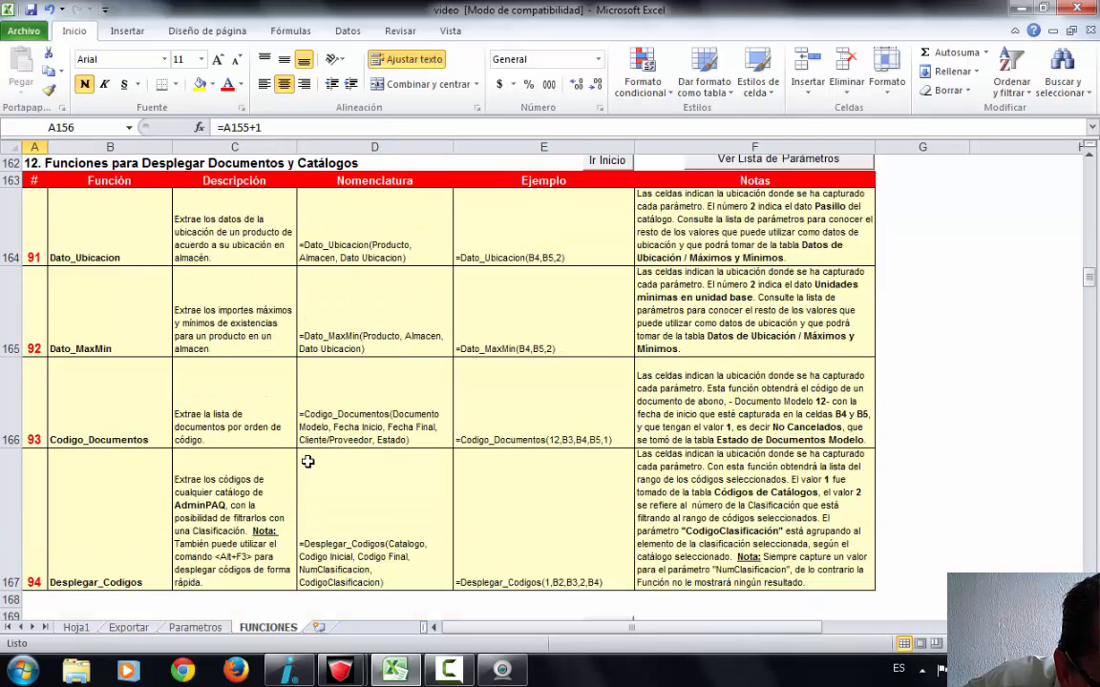
{"action": "left_click", "coordinate": [405, 439]}
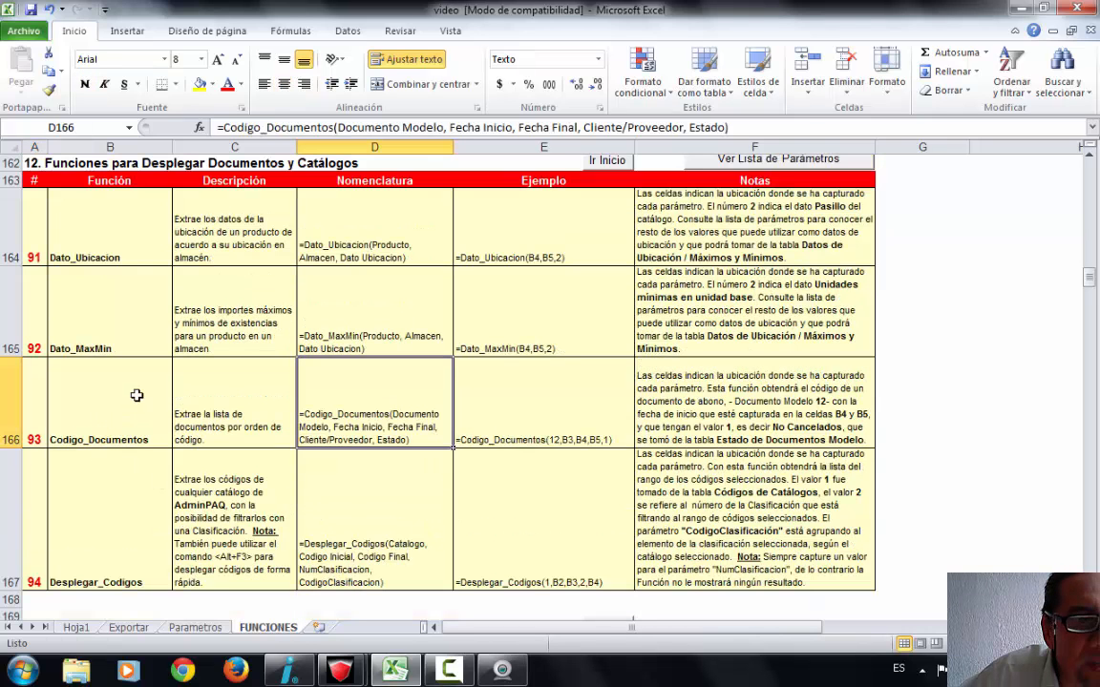
{"action": "left_click", "coordinate": [124, 363]}
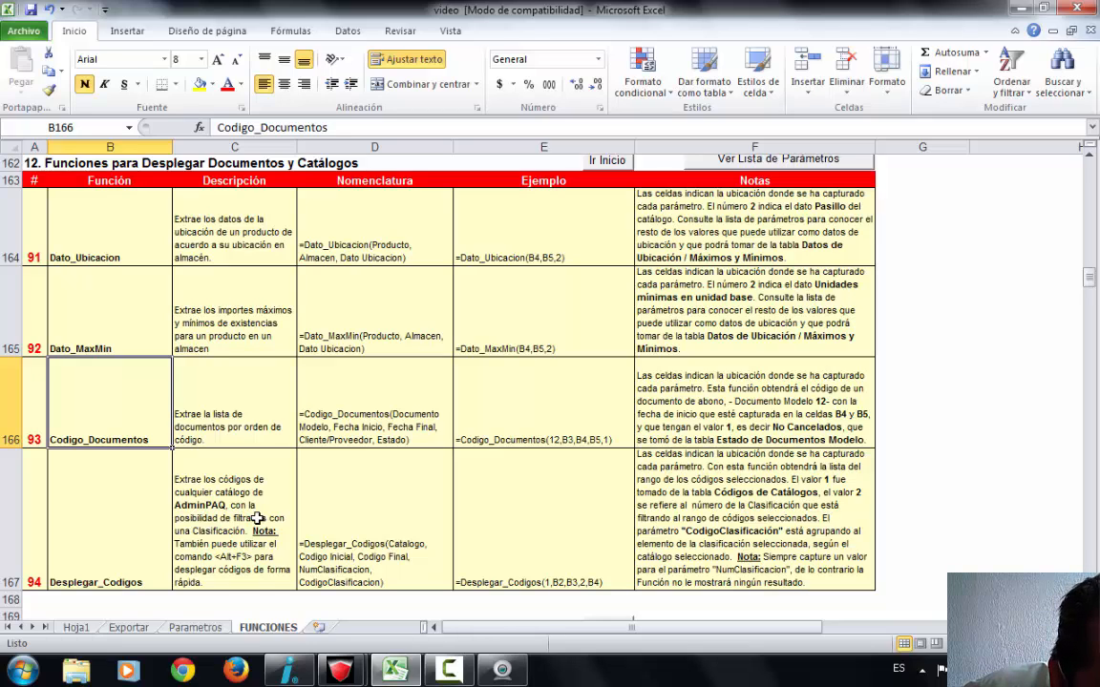
- Copy the Codigo_Documentos syntax from the Nomenclatura column and paste it as values into cell A10 of Hoja1
{"action": "left_click", "coordinate": [368, 425]}
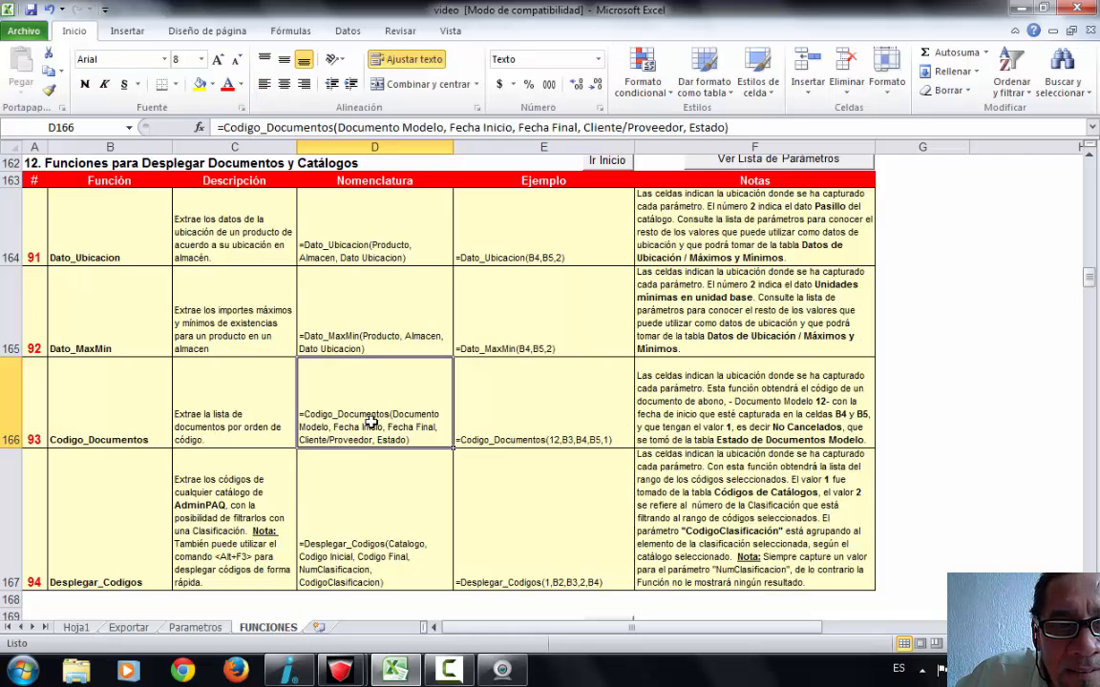
{"action": "right_click", "coordinate": [371, 423]}
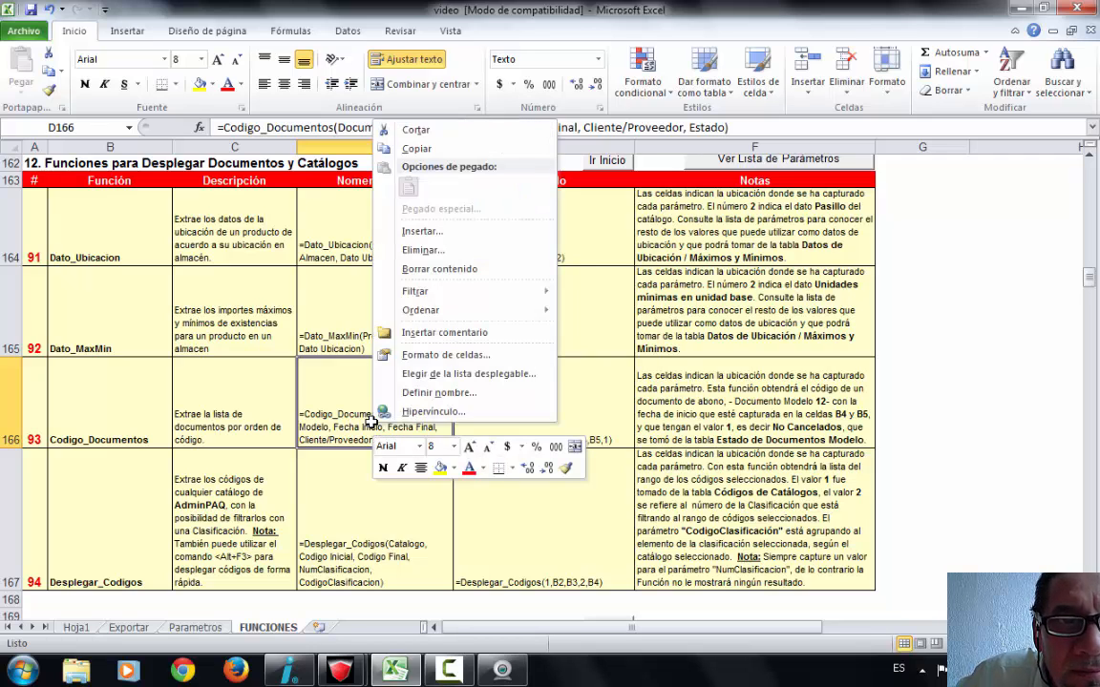
{"action": "left_click", "coordinate": [486, 149]}
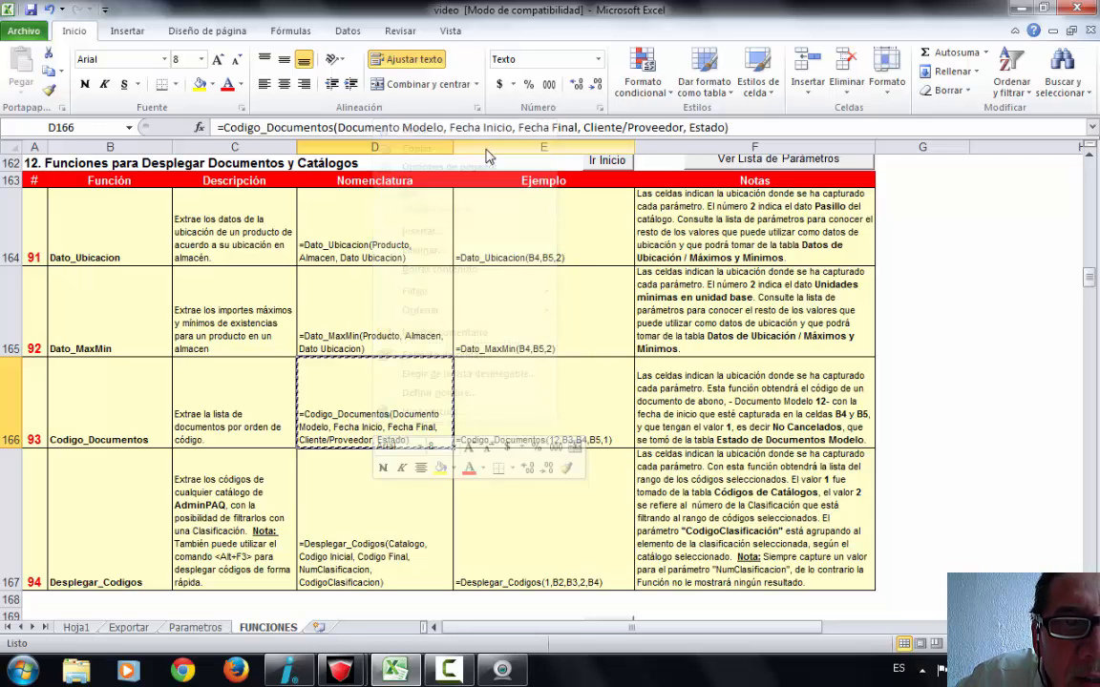
{"action": "left_click", "coordinate": [75, 628]}
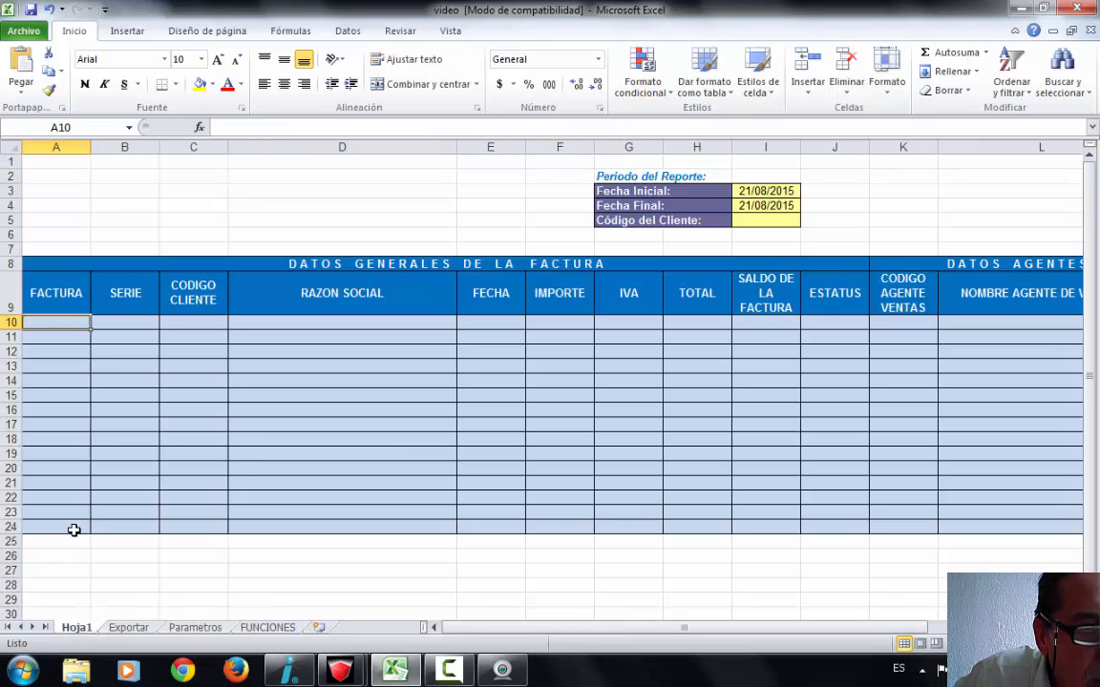
{"action": "right_click", "coordinate": [53, 325]}
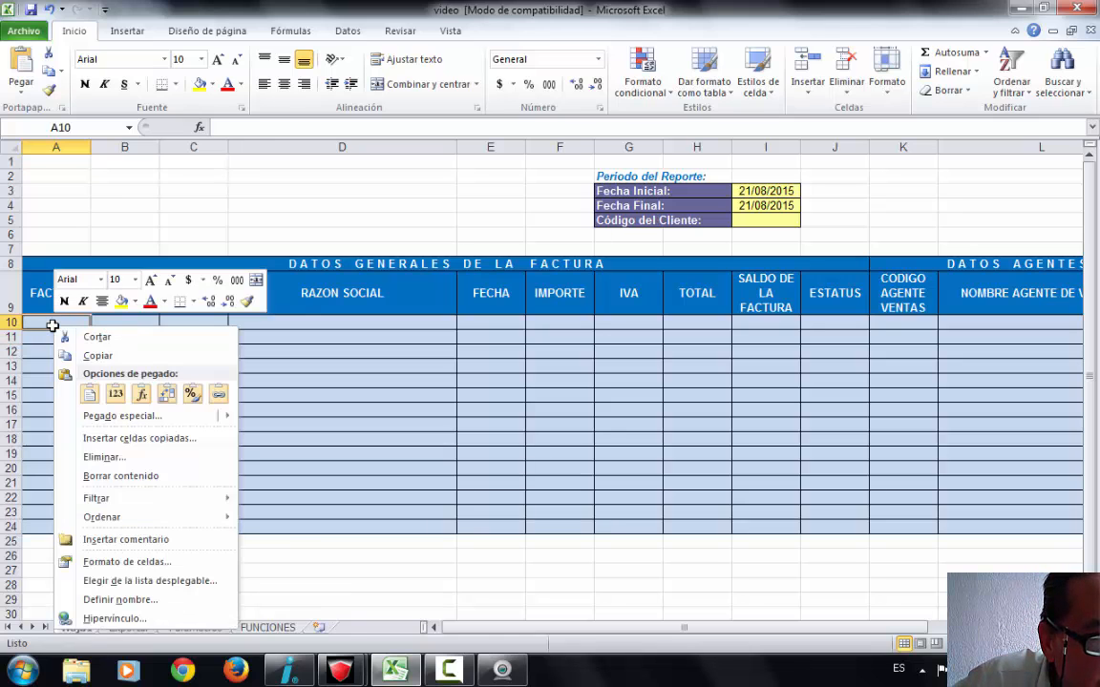
{"action": "left_click", "coordinate": [120, 398]}
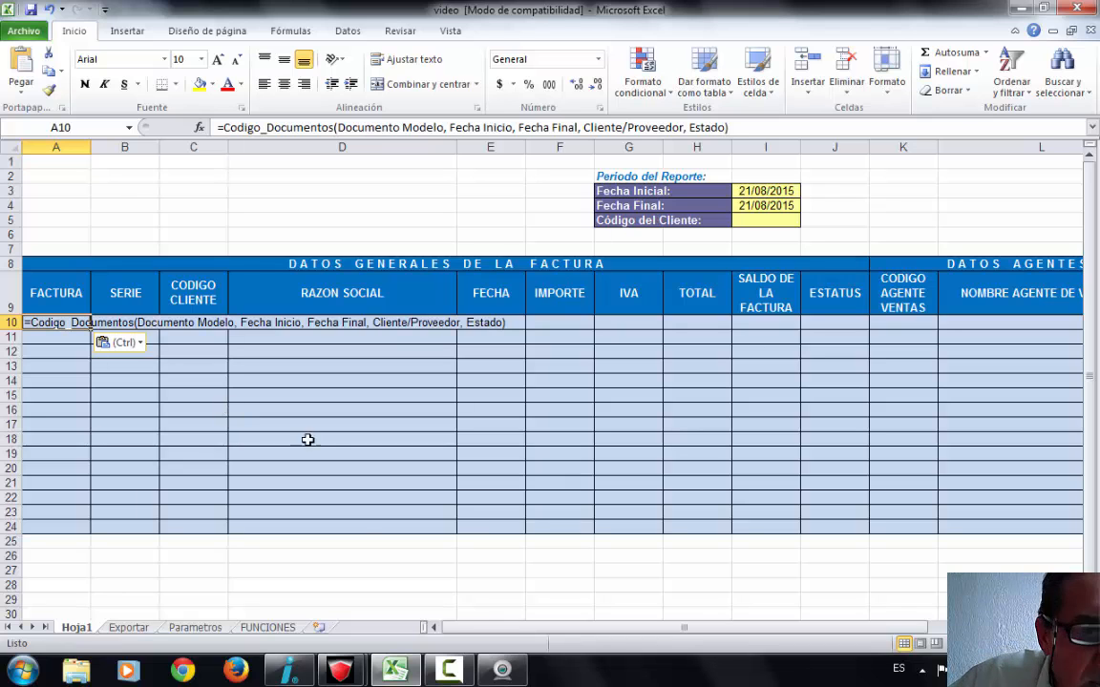
- Look up the Factura number in the FUNCIONES sheet's Tabla de los Documentos Modelo for the Documento Modelo parameter
{"action": "left_click", "coordinate": [250, 632]}
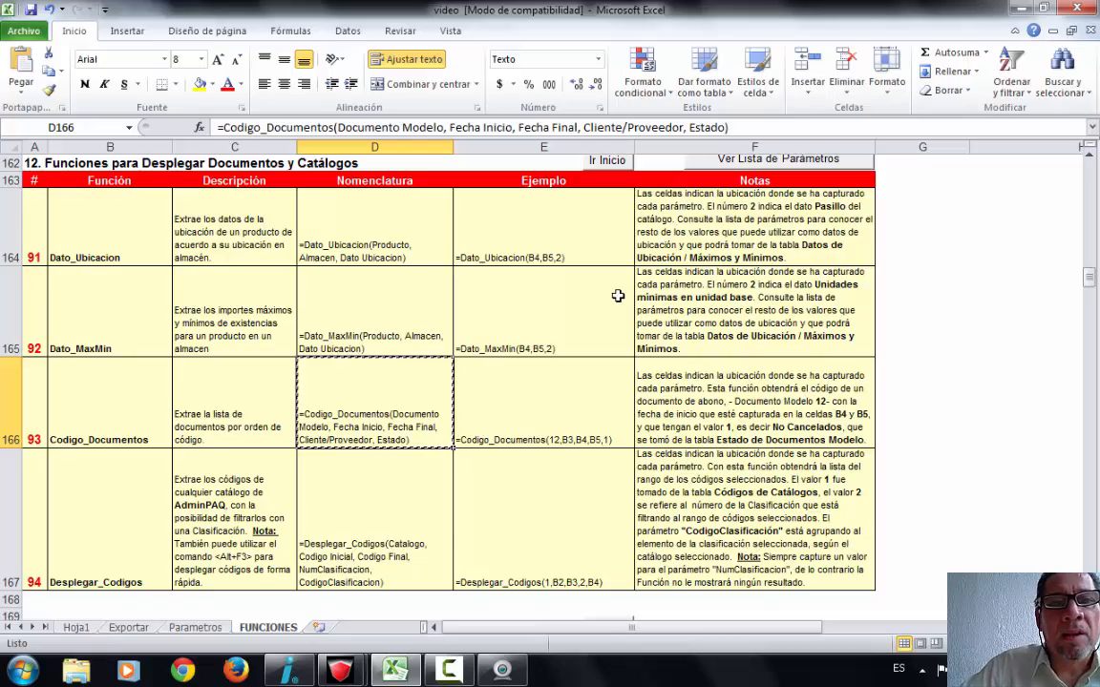
{"action": "scroll", "coordinate": [619, 296], "scroll_direction": "down", "scroll_amount": 9}
{"action": "scroll", "coordinate": [620, 296], "scroll_direction": "down", "scroll_amount": 17}
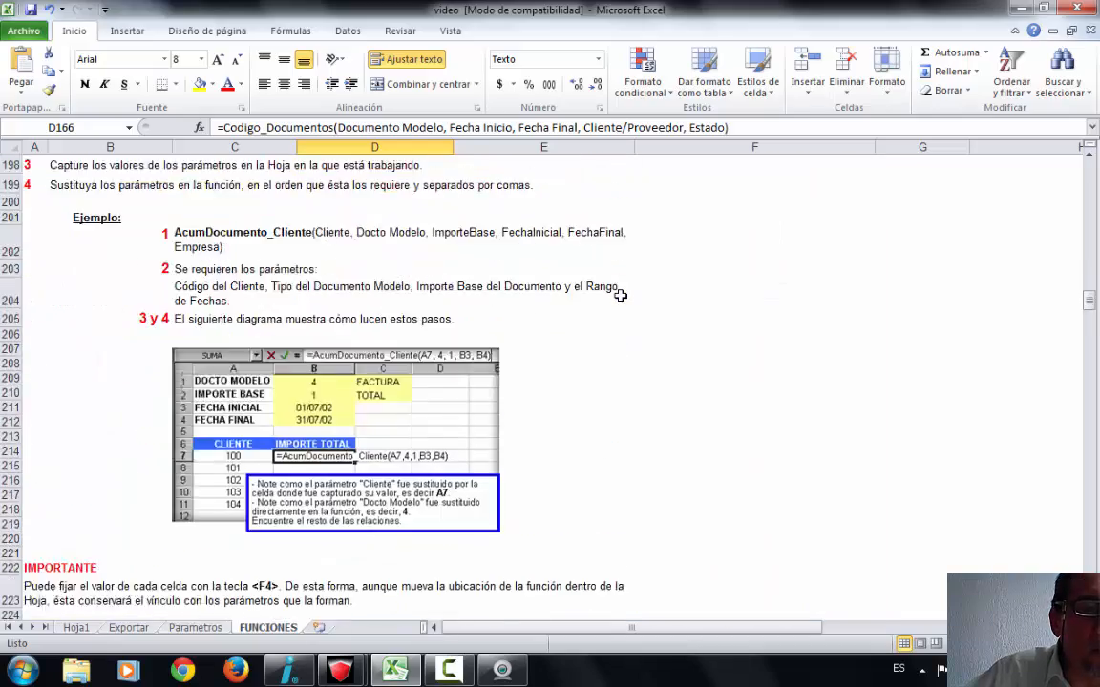
{"action": "scroll", "coordinate": [627, 304], "scroll_direction": "down", "scroll_amount": 20}
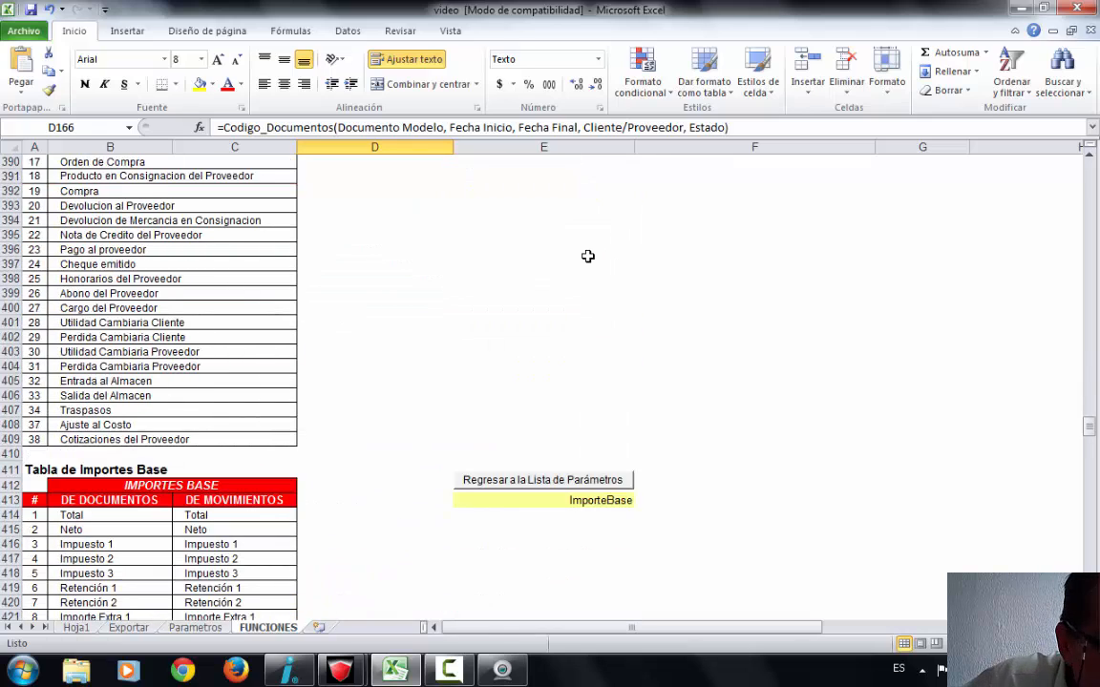
{"action": "scroll", "coordinate": [587, 256], "scroll_direction": "up", "scroll_amount": 6}
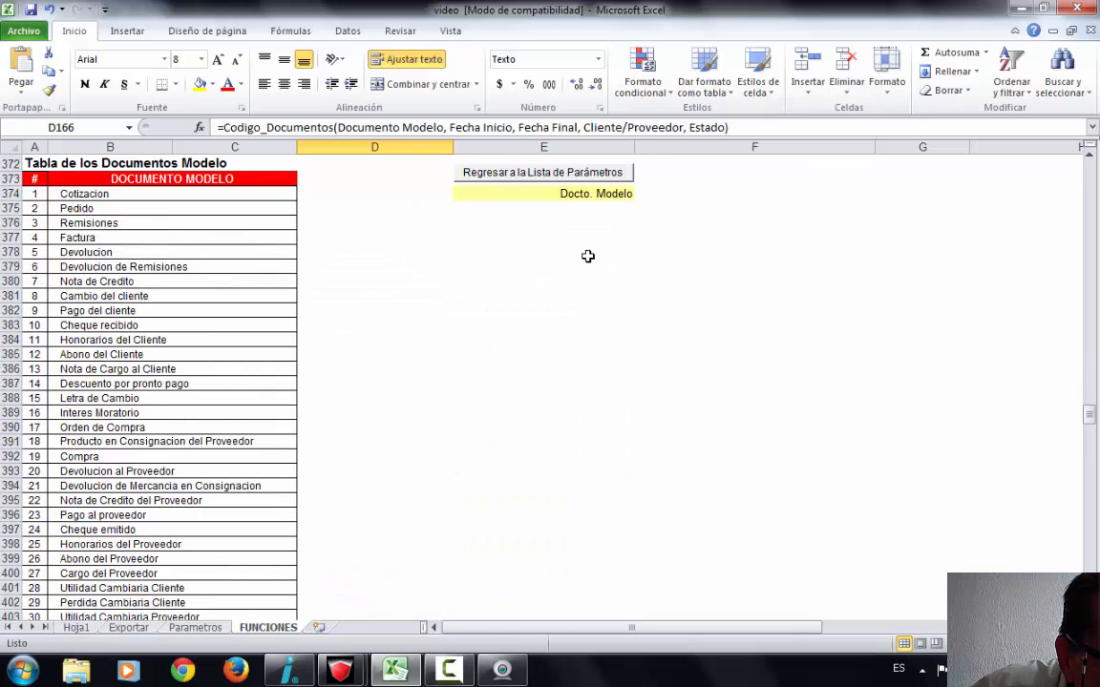
{"action": "left_click", "coordinate": [37, 240]}
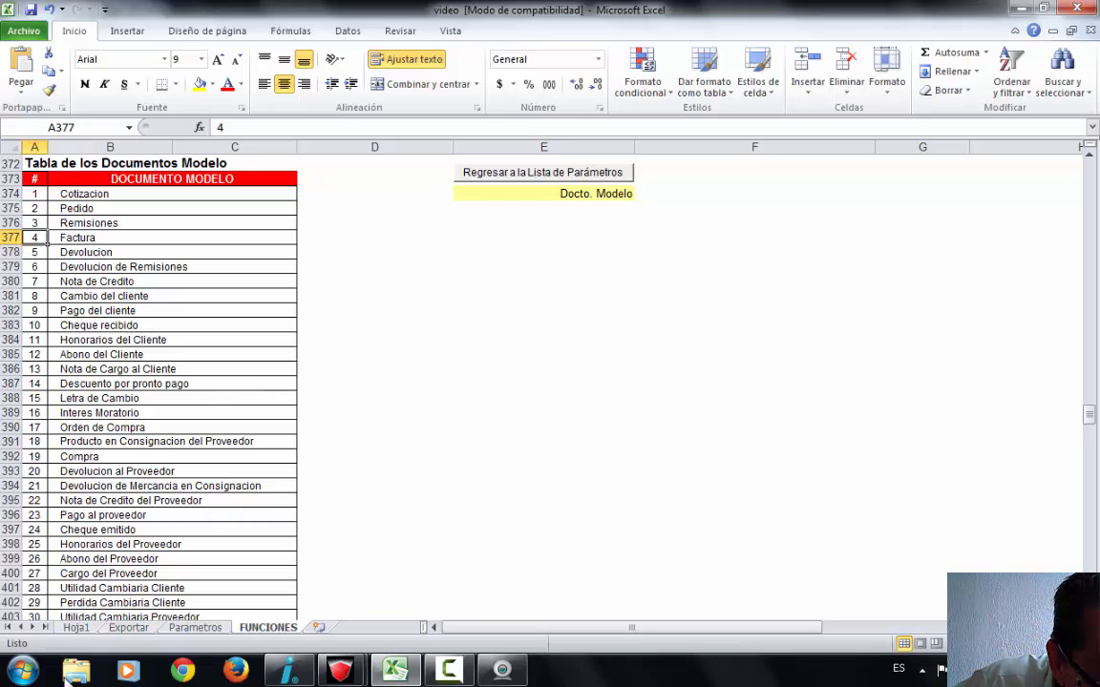
- Replace the Documento Modelo argument of the Codigo_Documentos formula in cell A10 of Hoja1 with 4
{"action": "left_click", "coordinate": [76, 627]}
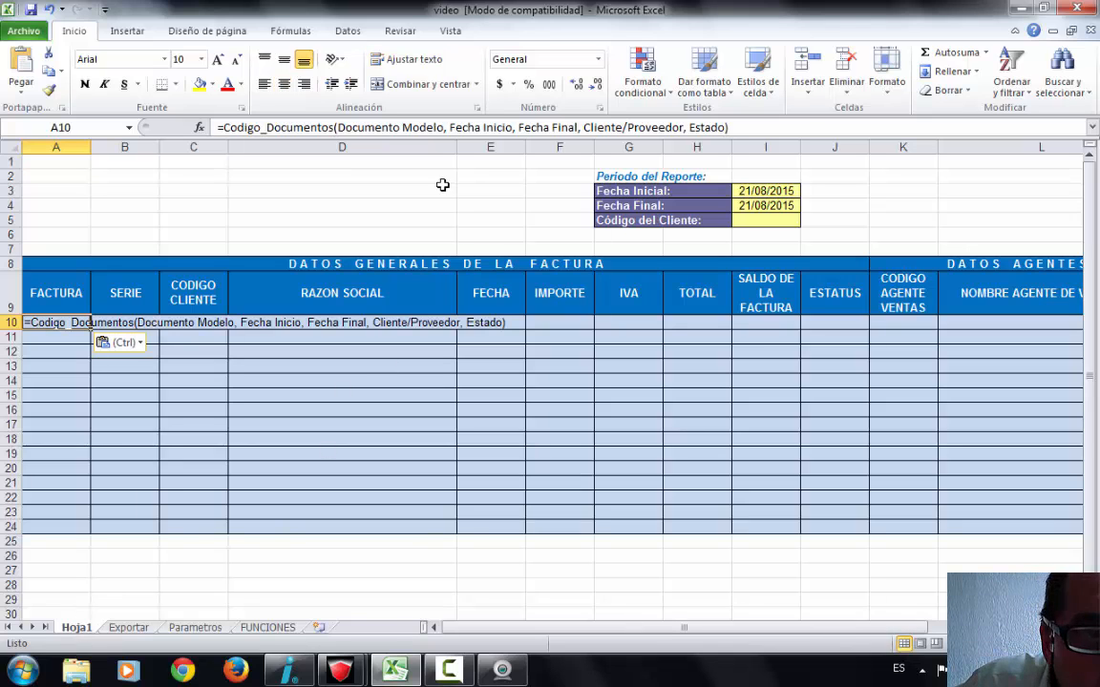
{"action": "left_click", "coordinate": [335, 130]}
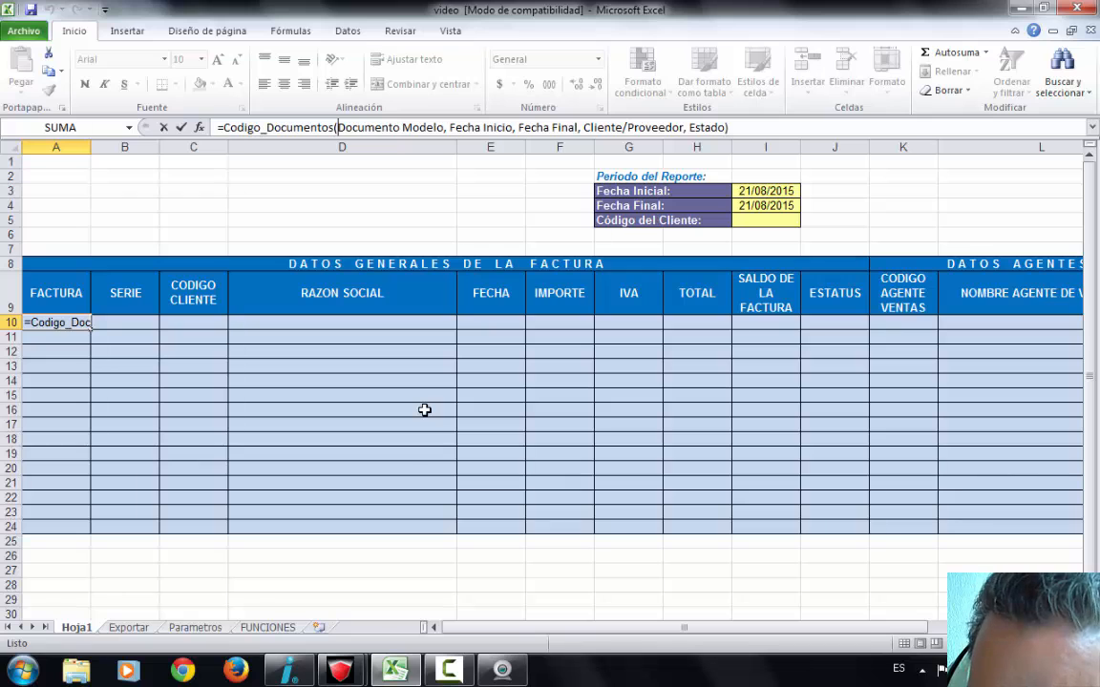
{"action": "key", "text": "Delete"}
{"action": "key", "text": "Delete"}
{"action": "key", "text": "Delete"}
{"action": "key", "text": "Delete"}
{"action": "key", "text": "Delete"}
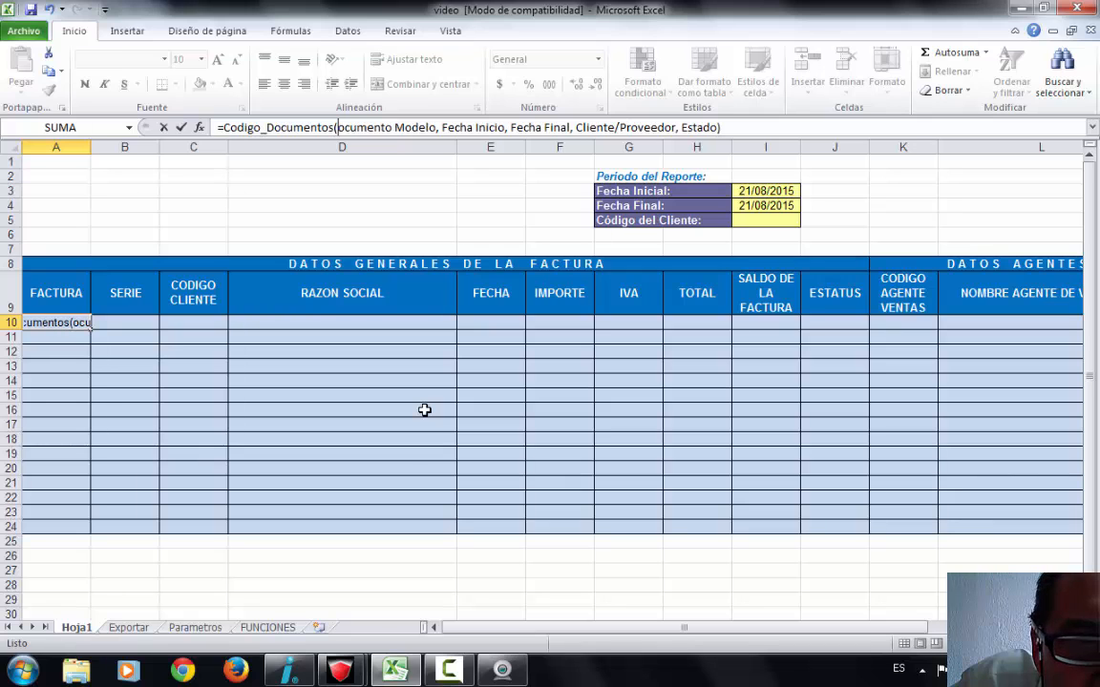
{"action": "key", "text": "Delete"}
{"action": "key", "text": "Delete"}
{"action": "key", "text": "Delete"}
{"action": "key", "text": "Delete"}
{"action": "key", "text": "Delete"}
{"action": "key", "text": "Delete"}
{"action": "key", "text": "Delete"}
{"action": "key", "text": "Delete"}
{"action": "key", "text": "Delete"}
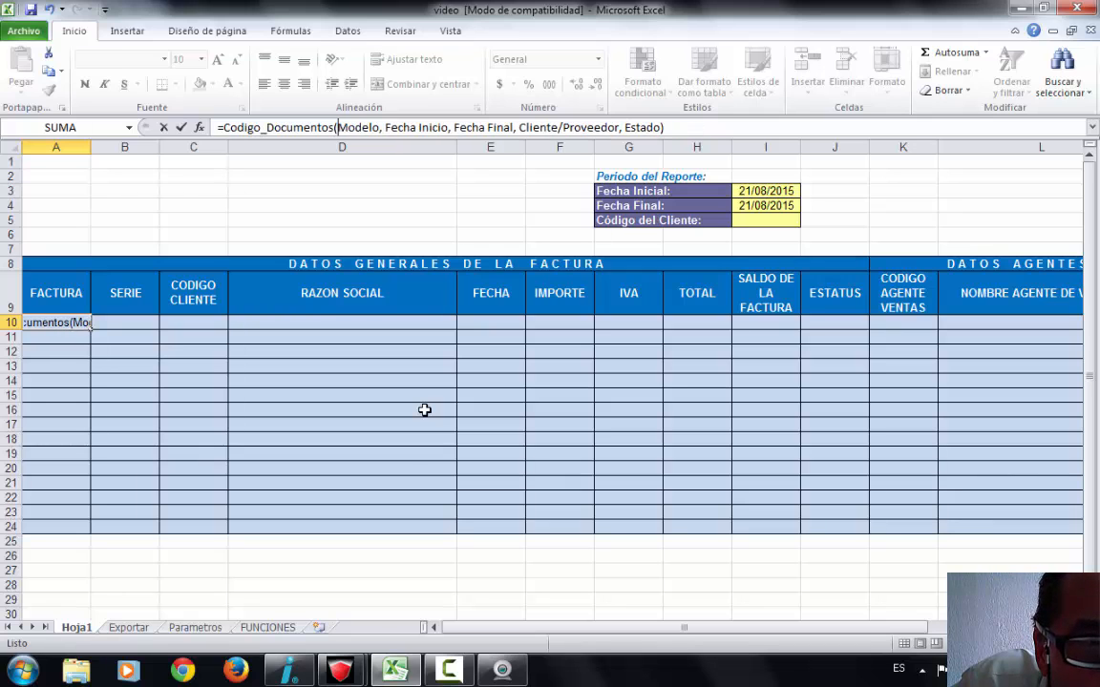
{"action": "key", "text": "Delete"}
{"action": "key", "text": "Delete"}
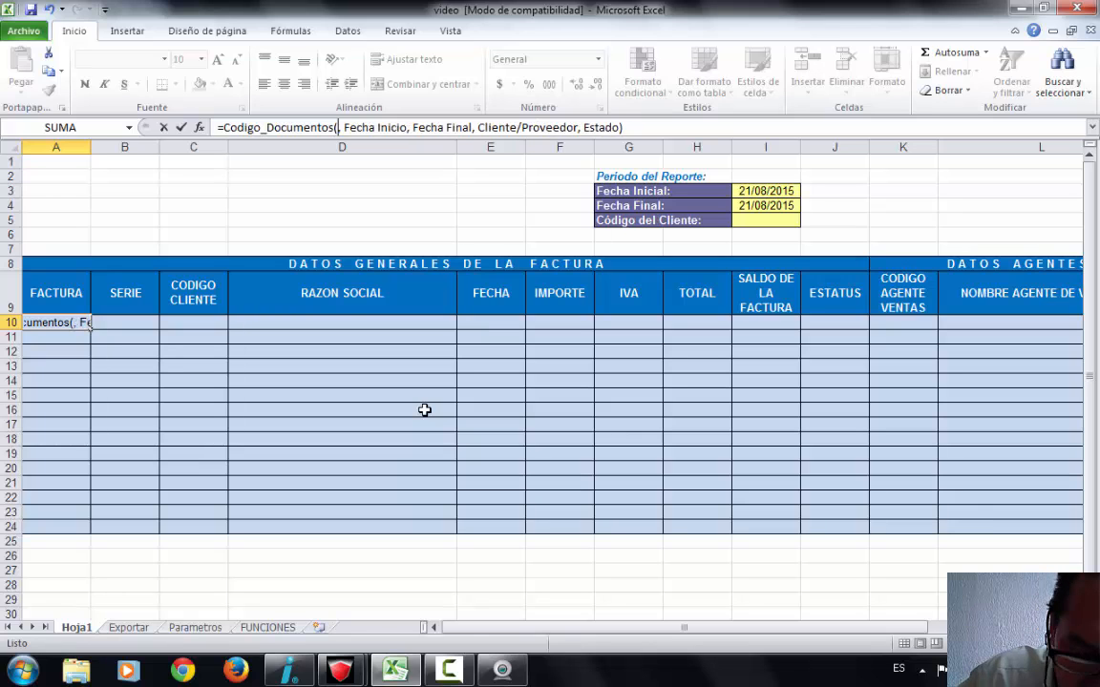
{"action": "type", "text": "4"}
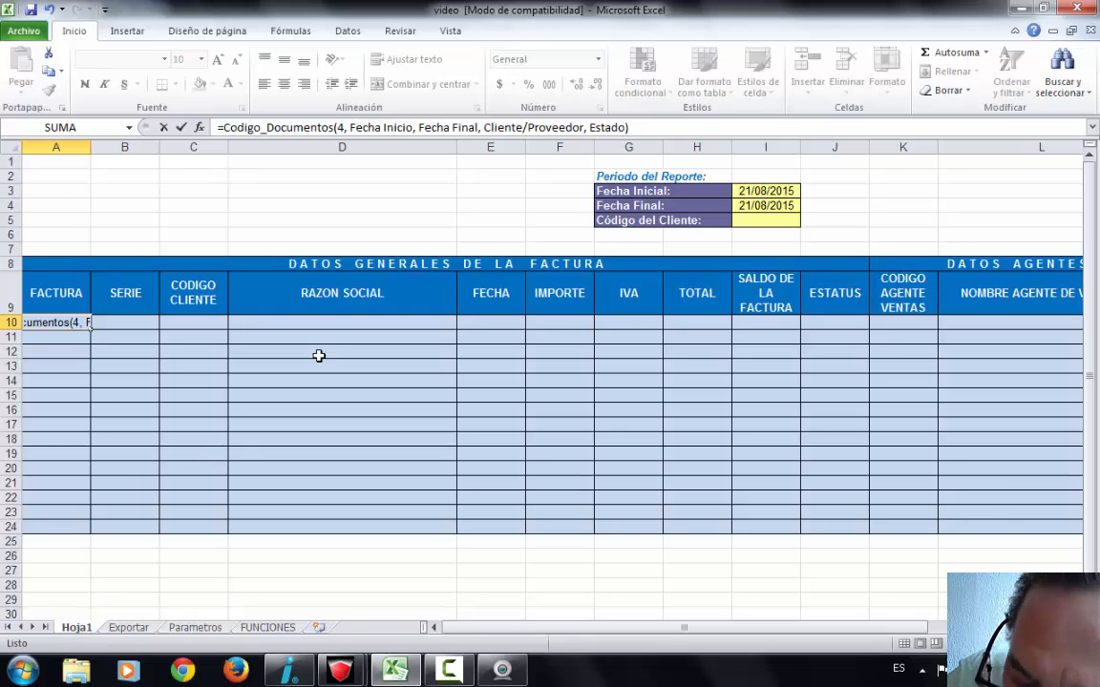
- Replace the Fecha Inicio argument in the A10 formula with a reference to the Fecha Inicial cell, I3
{"action": "key", "text": "Delete"}
{"action": "key", "text": "Delete"}
{"action": "key", "text": "Delete"}
{"action": "key", "text": "Delete"}
{"action": "key", "text": "Delete"}
{"action": "key", "text": "Delete"}
{"action": "key", "text": "Delete"}
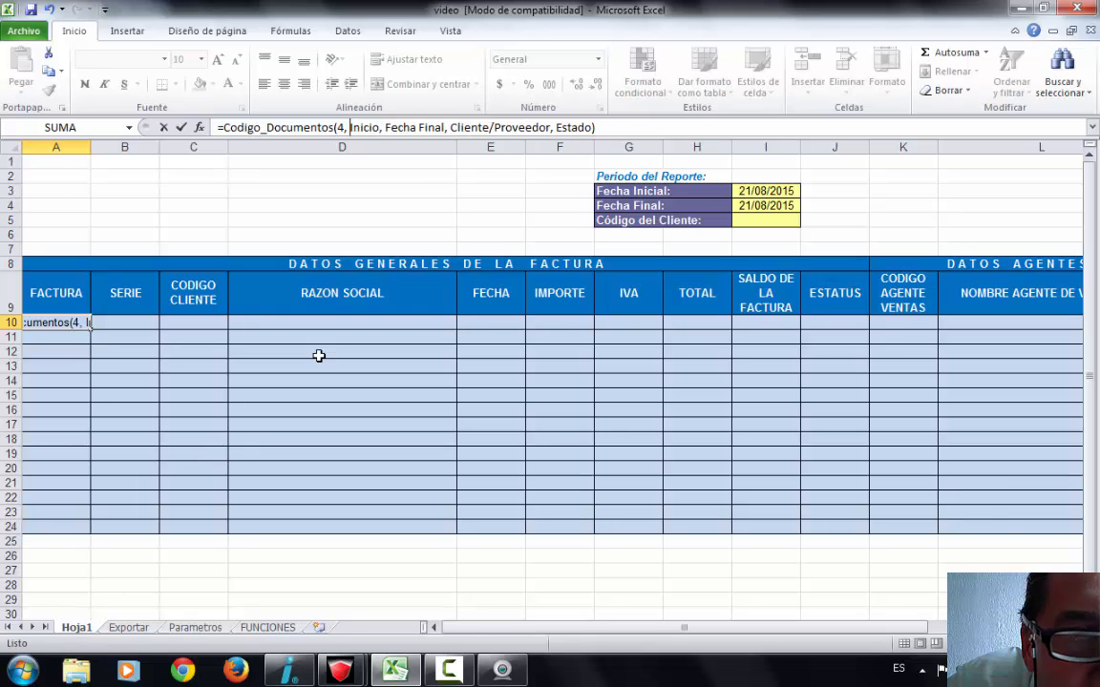
{"action": "key", "text": "Delete"}
{"action": "key", "text": "Delete"}
{"action": "key", "text": "Delete"}
{"action": "key", "text": "Delete"}
{"action": "key", "text": "Delete"}
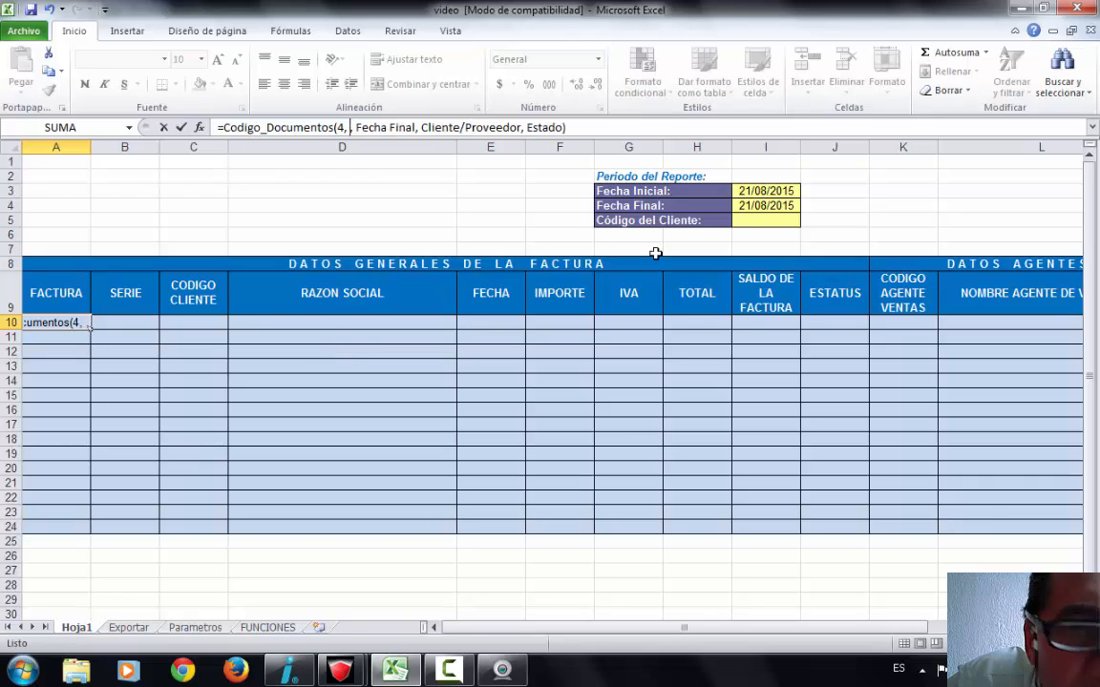
{"action": "left_click", "coordinate": [759, 191]}
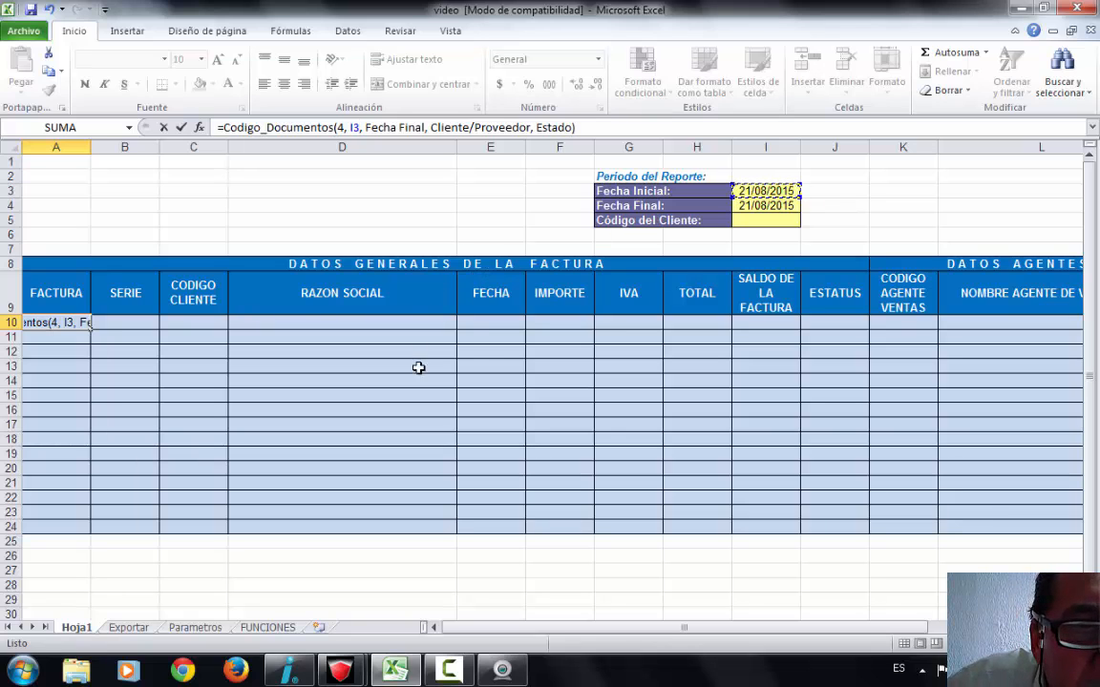
- Replace the Fecha Final argument in the A10 formula with a reference to the Fecha Final cell, I4
{"action": "left_click", "coordinate": [360, 128]}
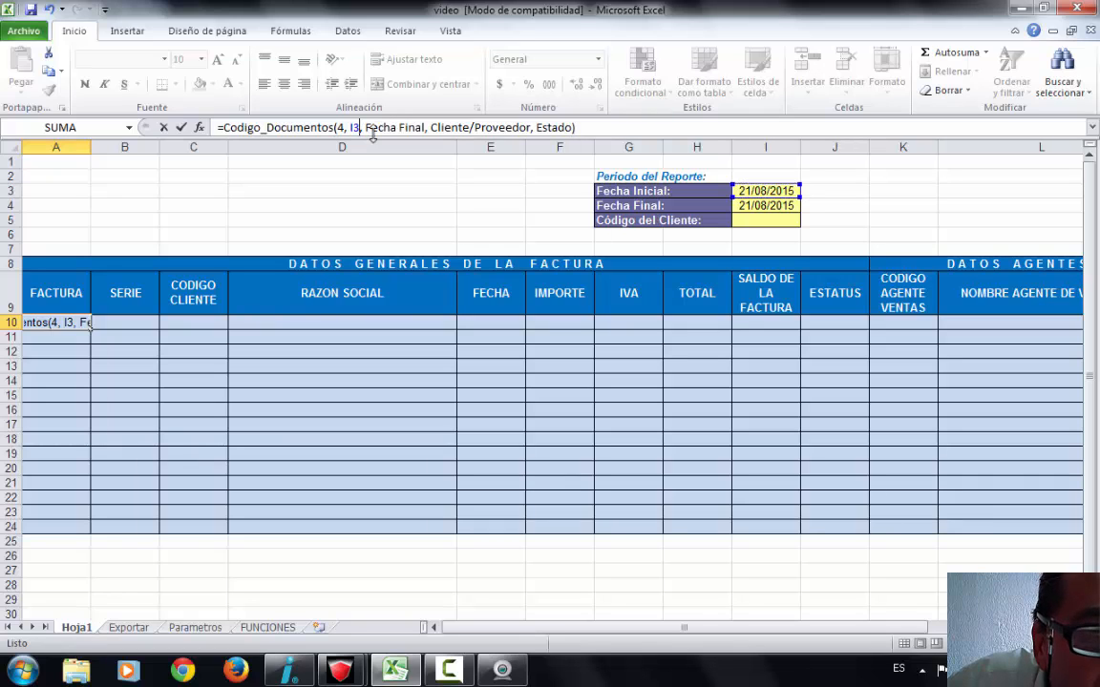
{"action": "key", "text": "Right"}
{"action": "key", "text": "Right"}
{"action": "key", "text": "Right"}
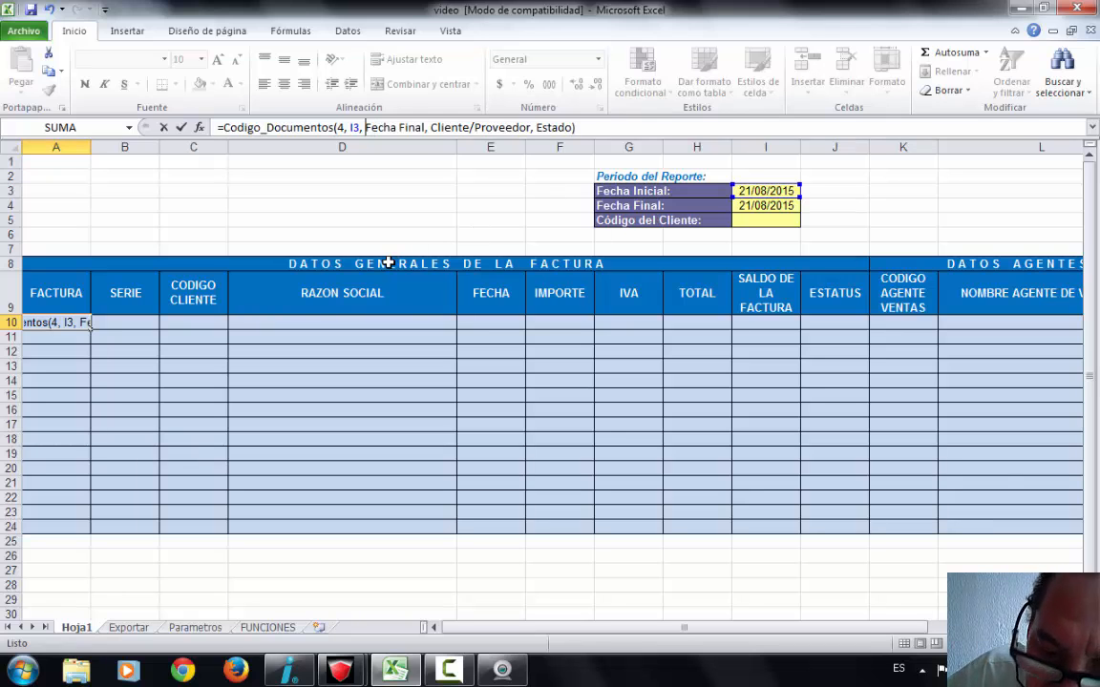
{"action": "key", "text": "Delete"}
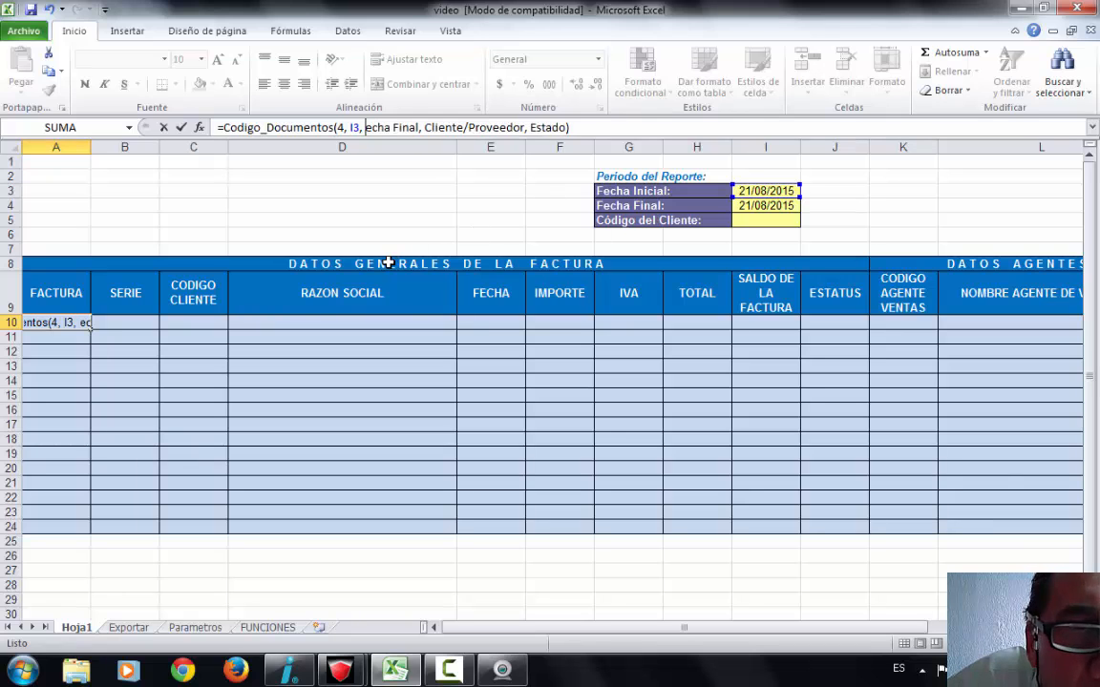
{"action": "key", "text": "Delete"}
{"action": "key", "text": "Delete"}
{"action": "key", "text": "Delete"}
{"action": "key", "text": "Delete"}
{"action": "key", "text": "Delete"}
{"action": "key", "text": "Delete"}
{"action": "key", "text": "Delete"}
{"action": "key", "text": "Delete"}
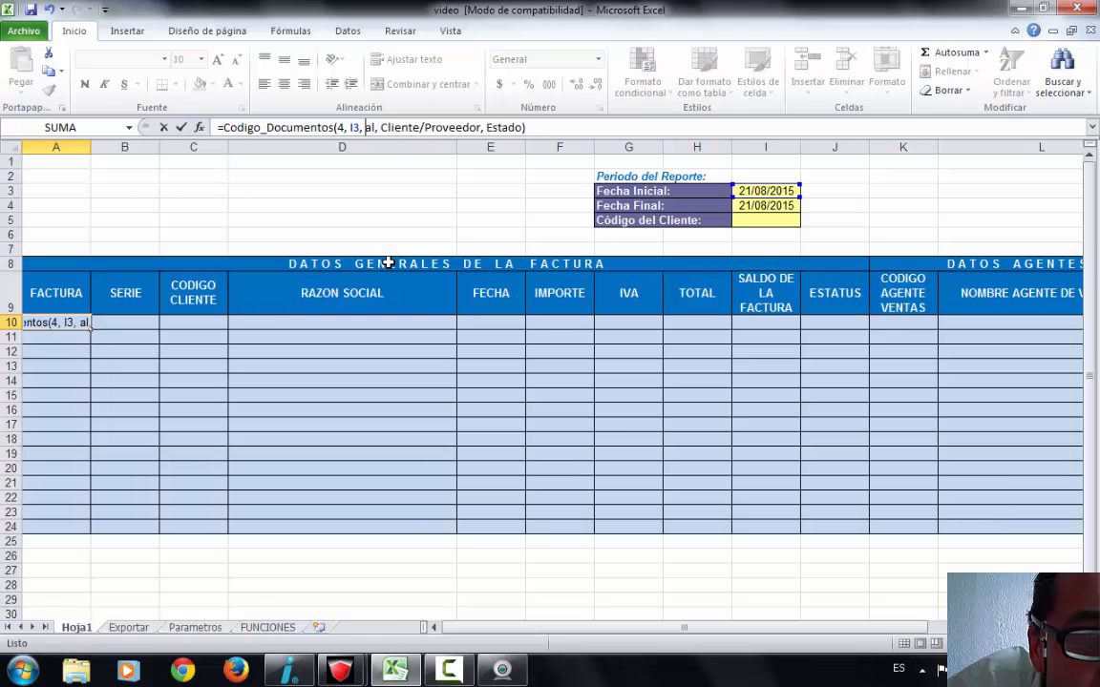
{"action": "key", "text": "Delete"}
{"action": "key", "text": "Delete"}
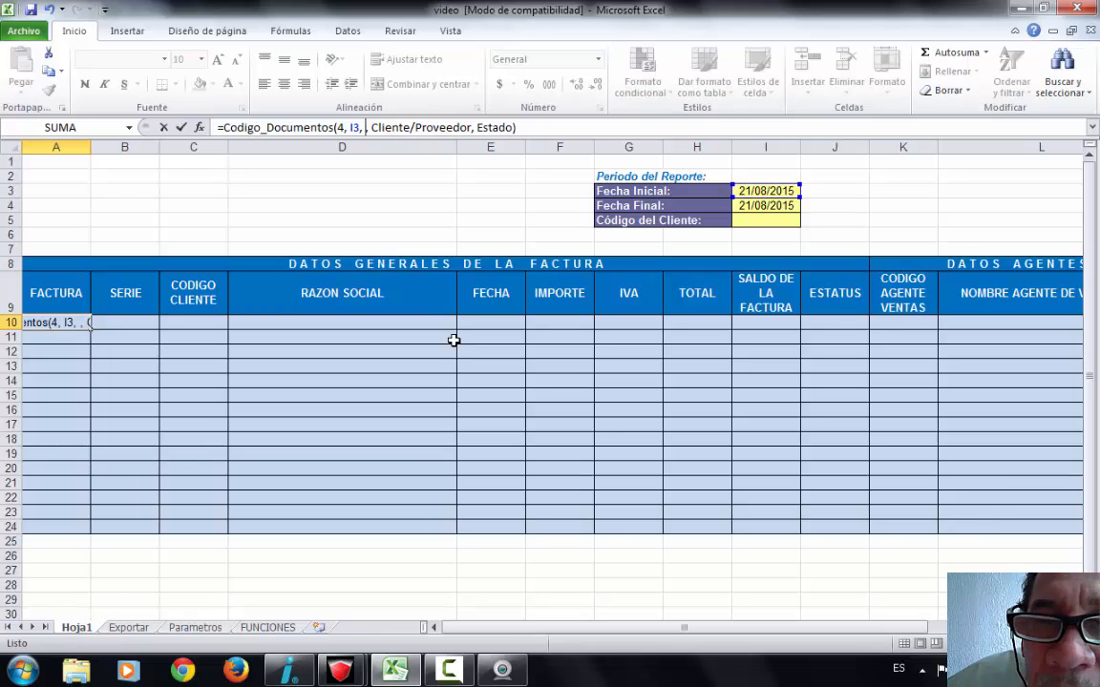
{"action": "left_click", "coordinate": [775, 205]}
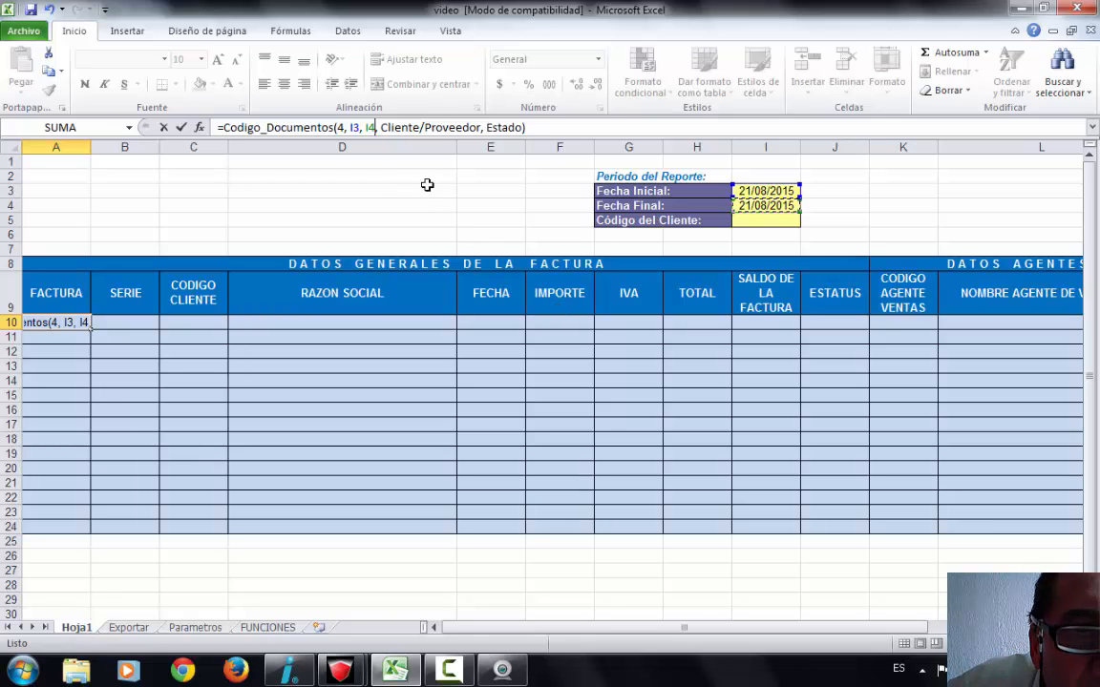
- Replace the Cliente/Proveedor argument with a reference to the Código del Cliente cell, I5, and enter the formula in A10
{"action": "left_click", "coordinate": [380, 127]}
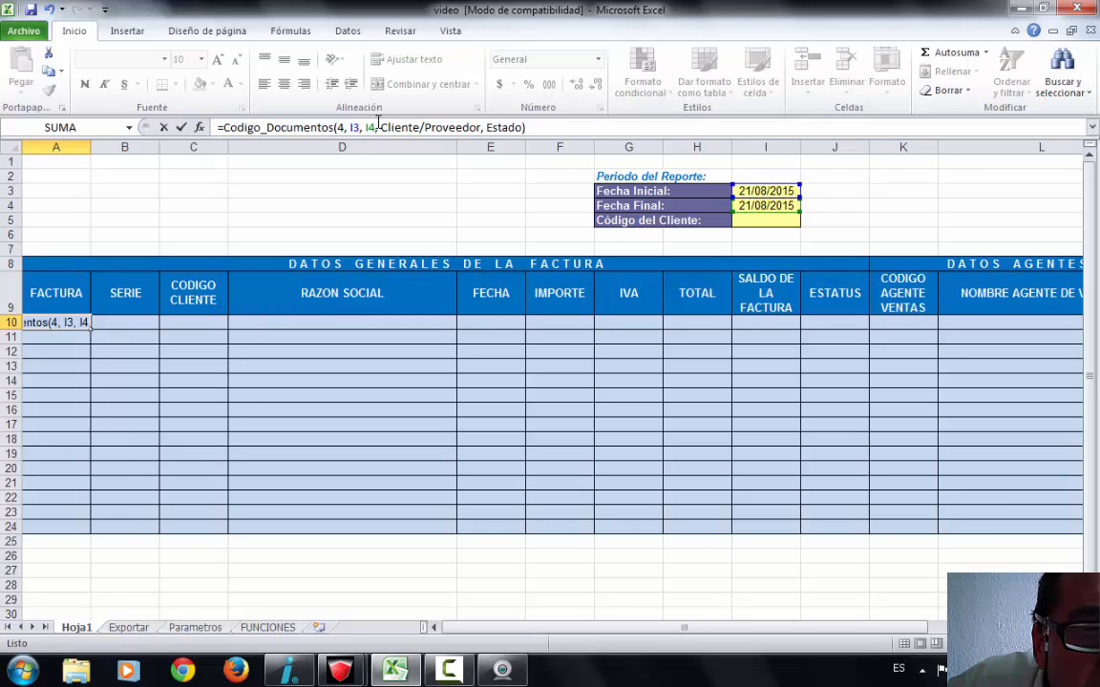
{"action": "left_click", "coordinate": [393, 127]}
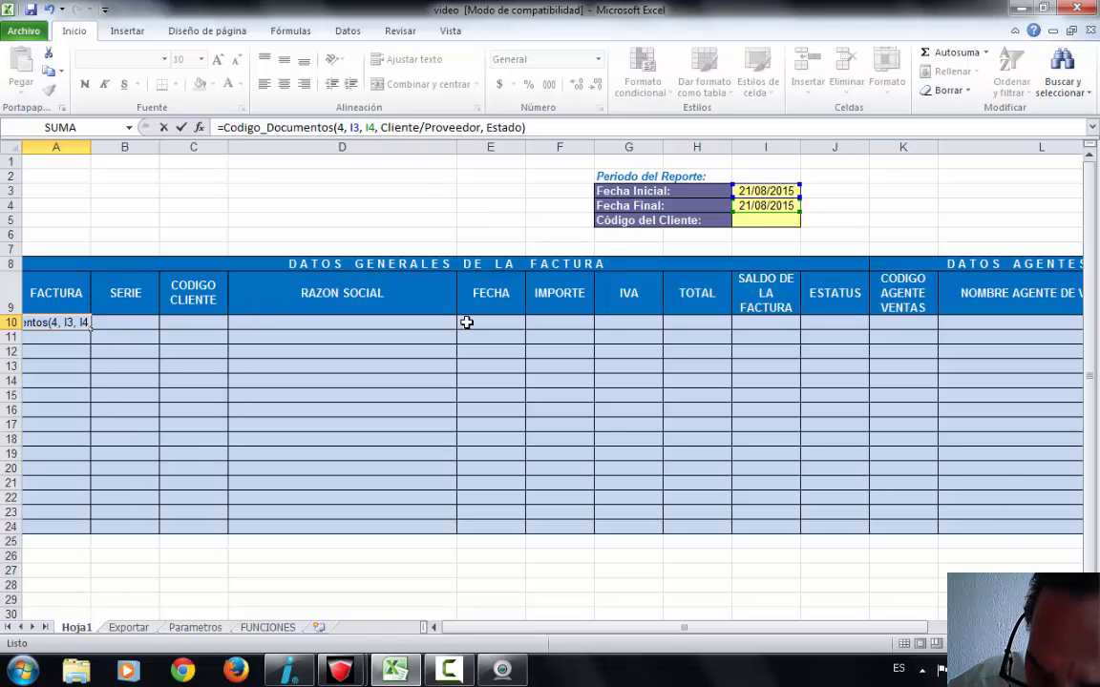
{"action": "key", "text": "Left"}
{"action": "key", "text": "Left"}
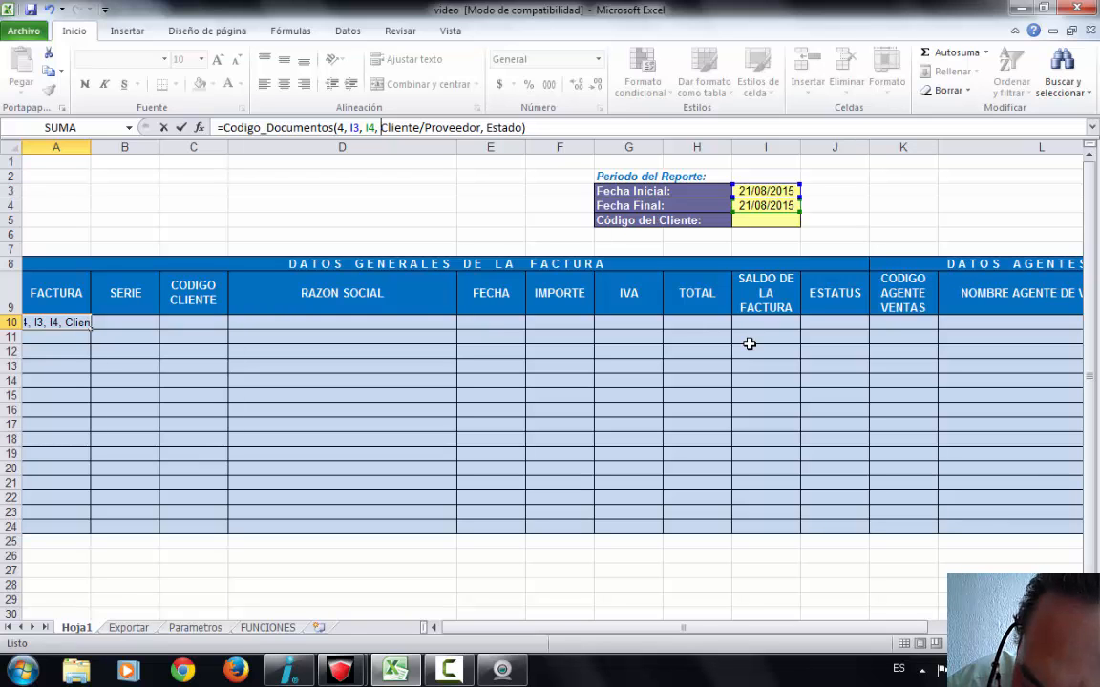
{"action": "key", "text": "Delete"}
{"action": "key", "text": "Delete"}
{"action": "key", "text": "Delete"}
{"action": "key", "text": "Delete"}
{"action": "key", "text": "Delete"}
{"action": "key", "text": "Delete"}
{"action": "key", "text": "Delete"}
{"action": "key", "text": "Delete"}
{"action": "key", "text": "Delete"}
{"action": "key", "text": "Delete"}
{"action": "key", "text": "Delete"}
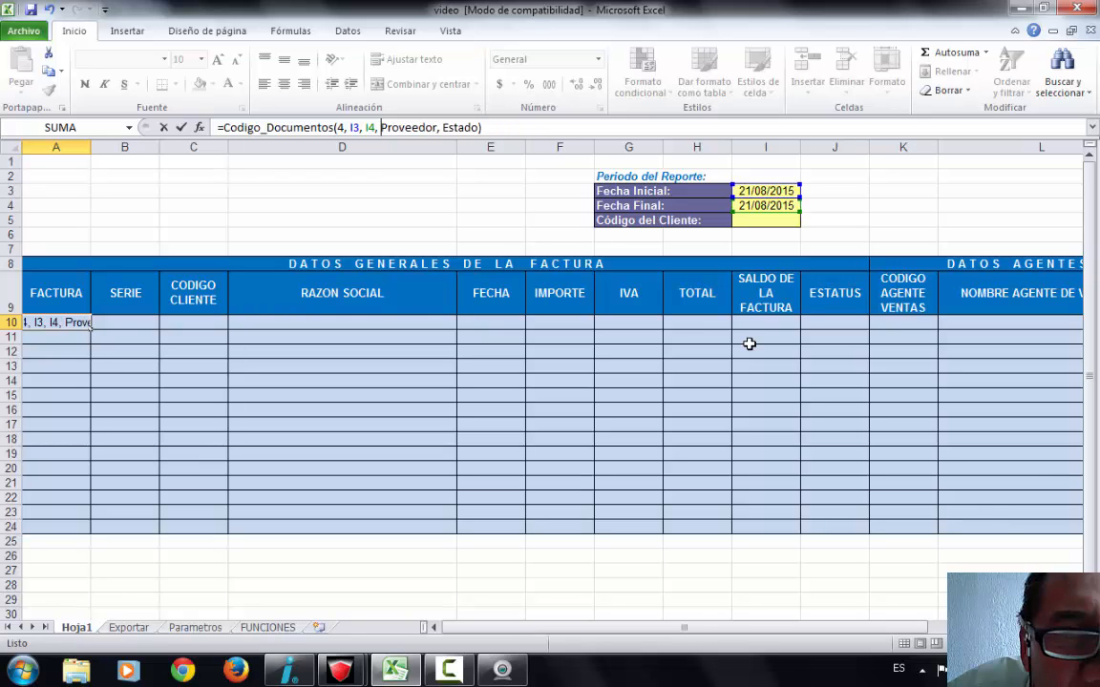
{"action": "key", "text": "Delete"}
{"action": "key", "text": "Delete"}
{"action": "key", "text": "Delete"}
{"action": "key", "text": "Delete"}
{"action": "key", "text": "Delete"}
{"action": "key", "text": "Delete"}
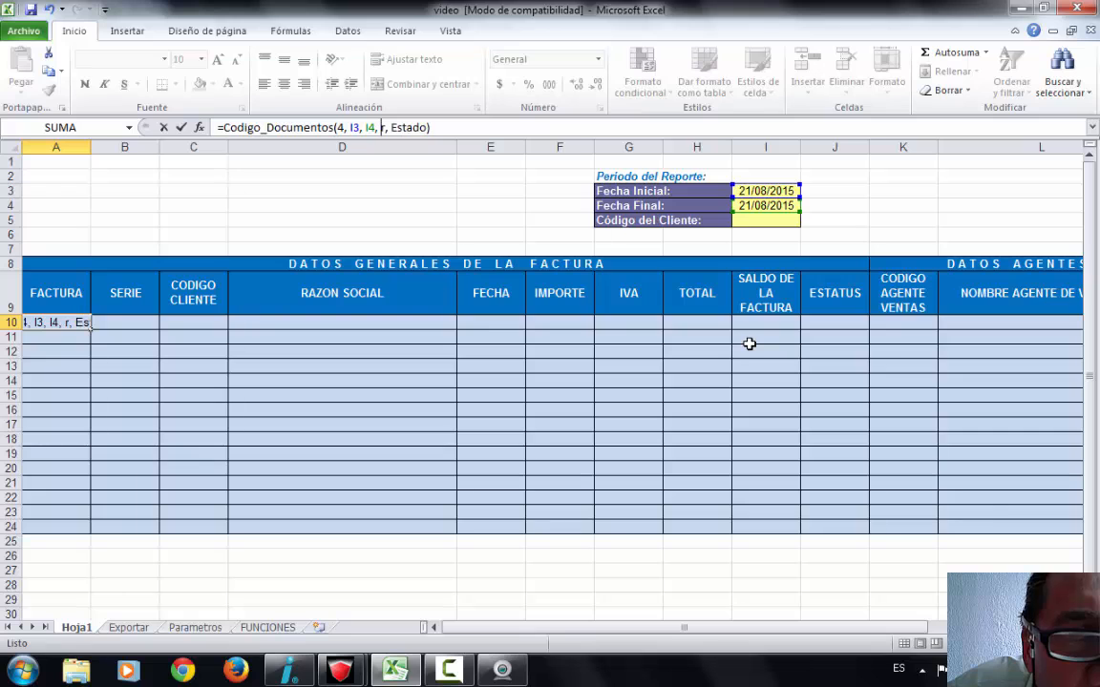
{"action": "left_click", "coordinate": [760, 221]}
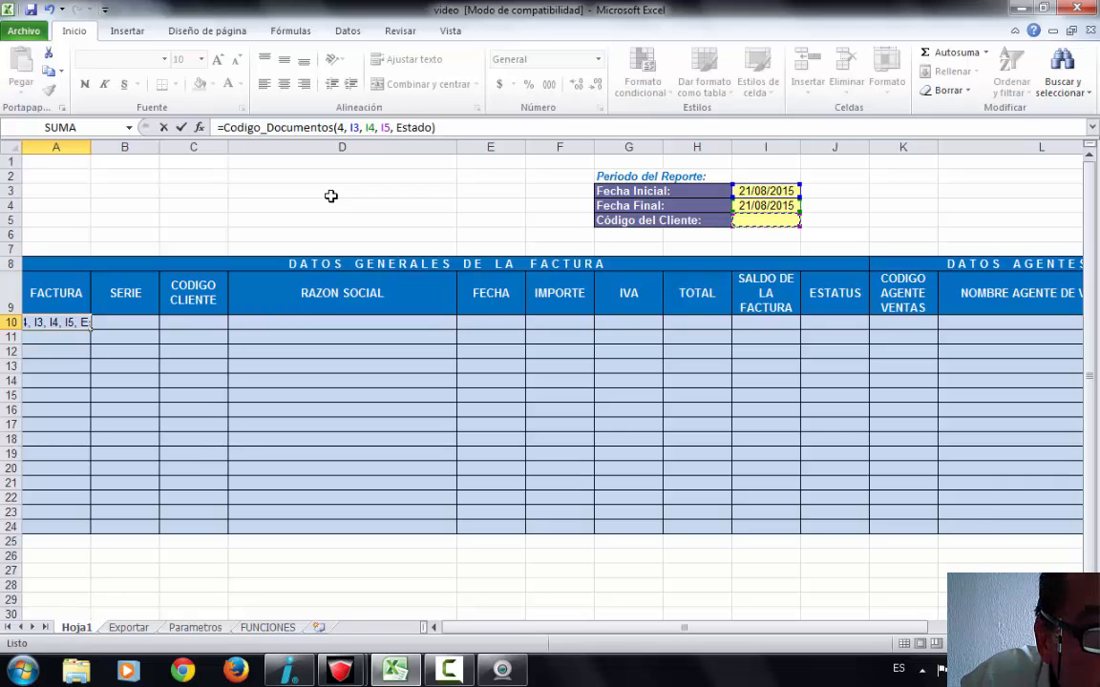
{"action": "key", "text": "ctrl+Return"}
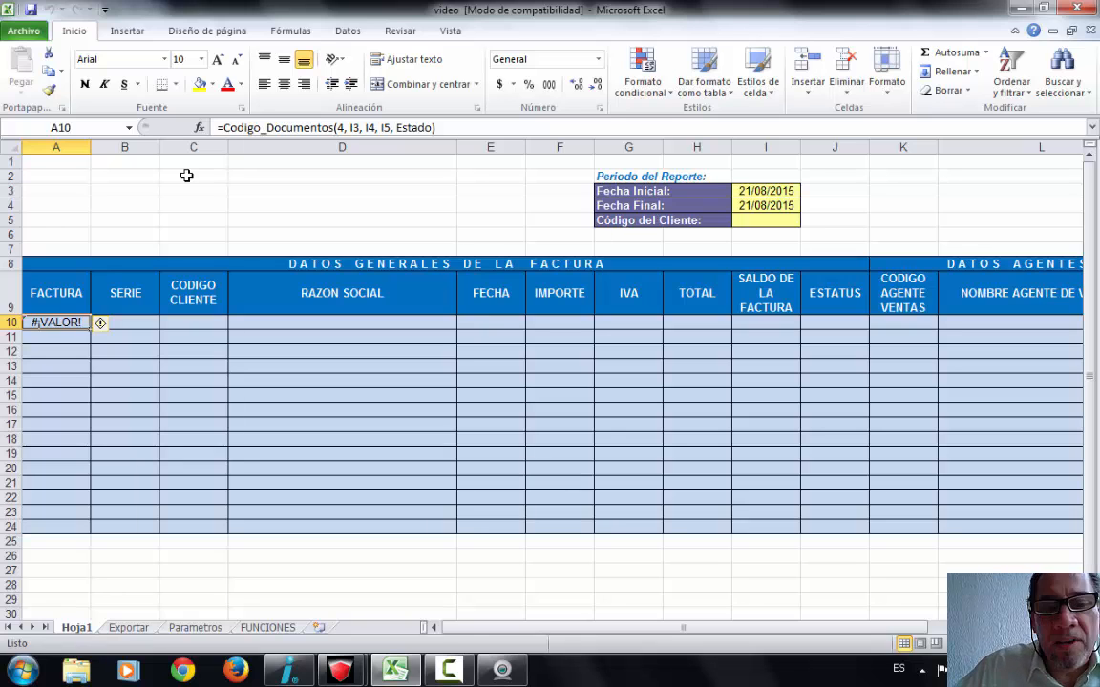
- Look up the Estado codes in the FUNCIONES sheet's Tabla de Estado de Documentos Modelo and select the Todos entry
{"action": "left_click", "coordinate": [276, 627]}
{"action": "scroll", "coordinate": [562, 275], "scroll_direction": "down", "scroll_amount": 5}
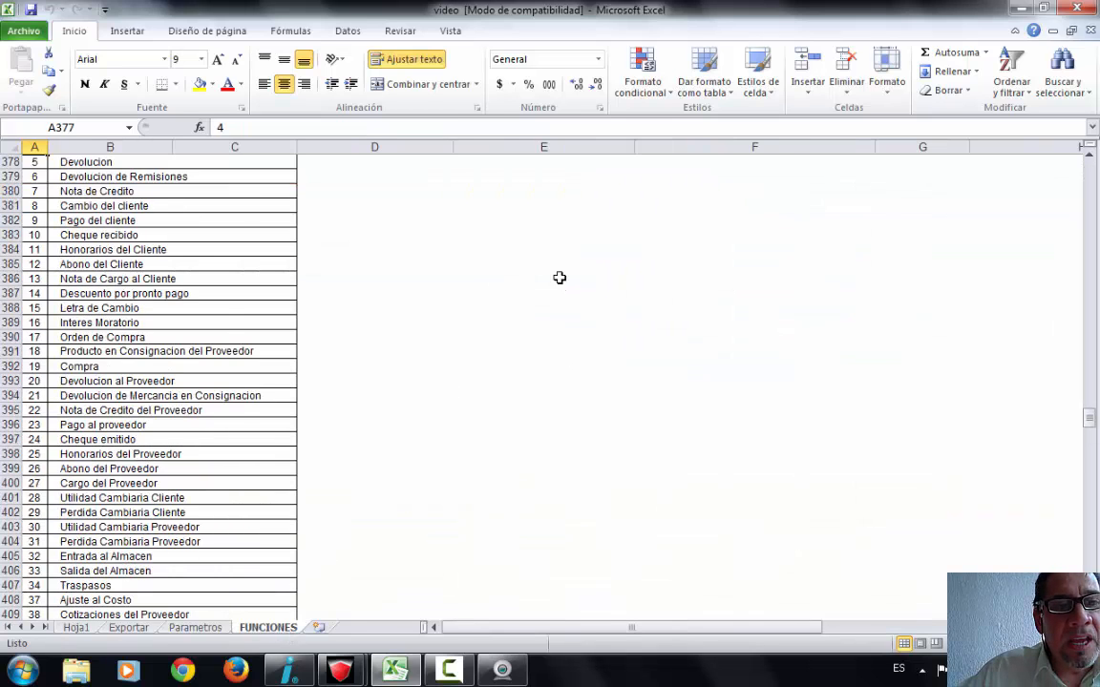
{"action": "scroll", "coordinate": [551, 280], "scroll_direction": "down", "scroll_amount": 12}
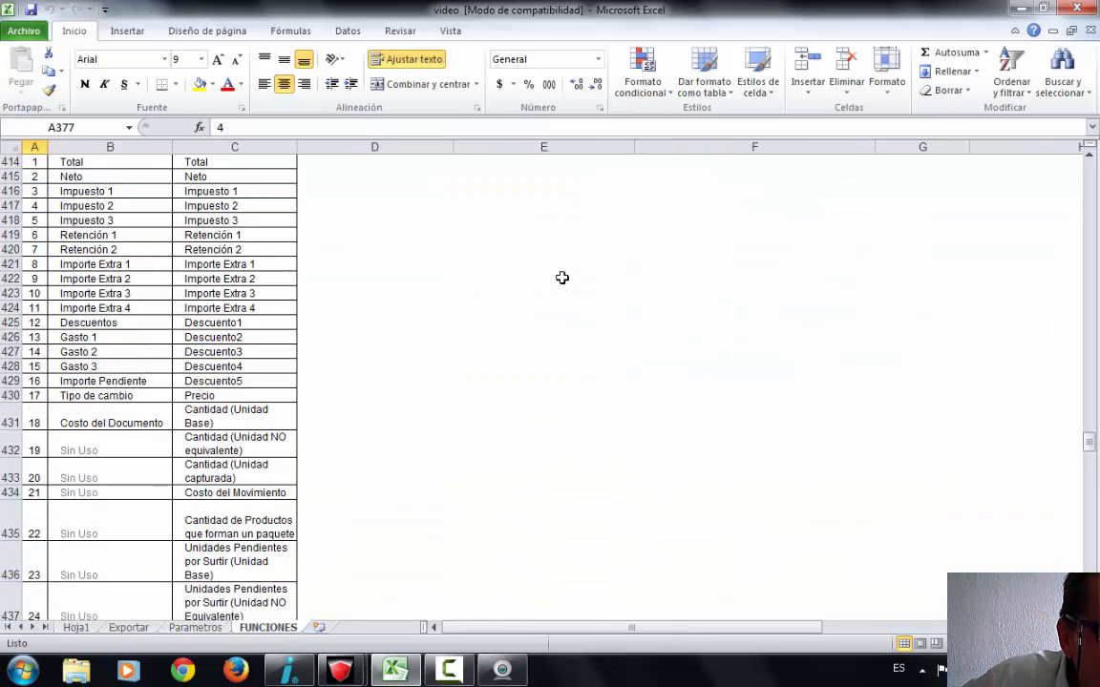
{"action": "scroll", "coordinate": [586, 257], "scroll_direction": "down", "scroll_amount": 5}
{"action": "scroll", "coordinate": [586, 257], "scroll_direction": "down", "scroll_amount": 5}
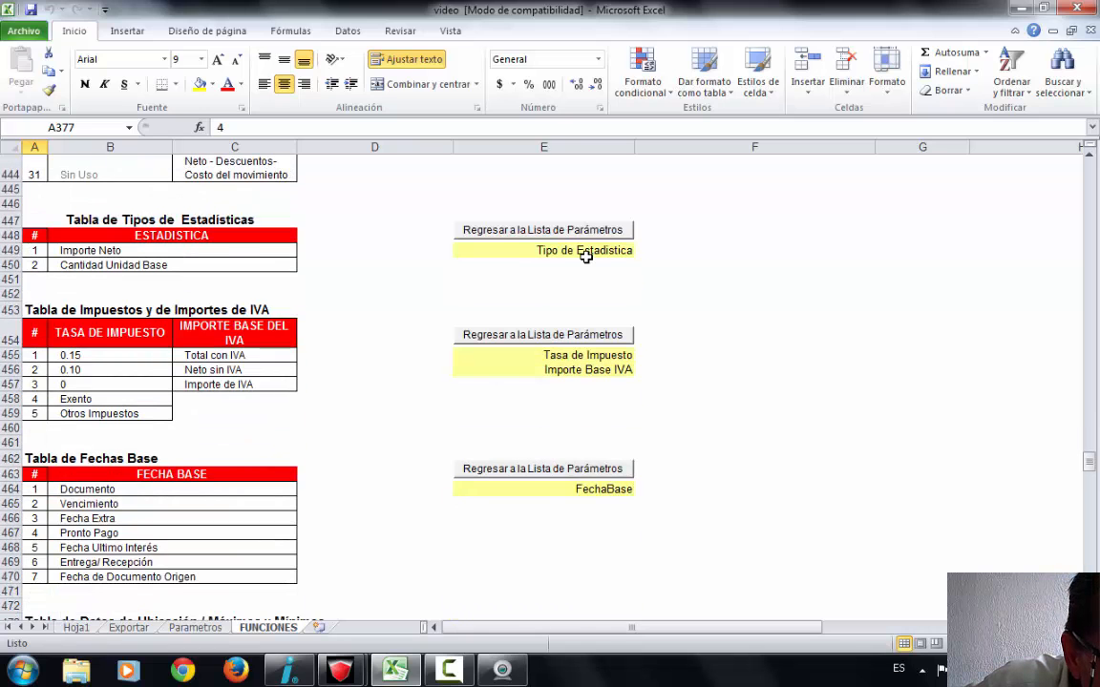
{"action": "scroll", "coordinate": [586, 256], "scroll_direction": "down", "scroll_amount": 2}
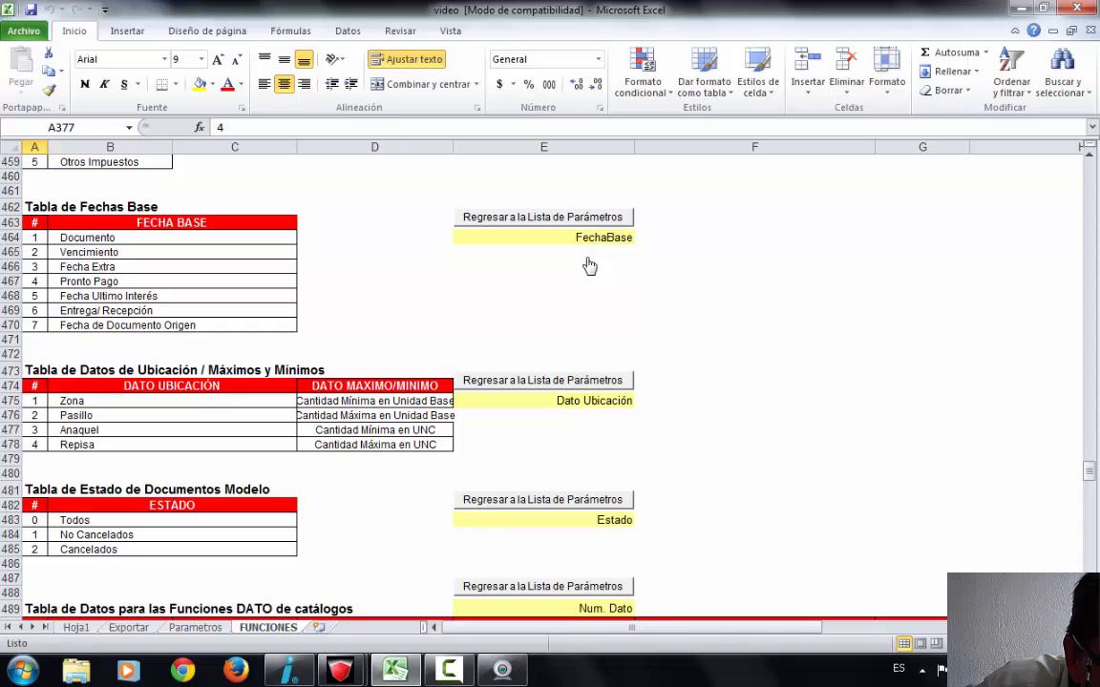
{"action": "scroll", "coordinate": [589, 266], "scroll_direction": "down", "scroll_amount": 2}
{"action": "scroll", "coordinate": [589, 265], "scroll_direction": "up", "scroll_amount": 3}
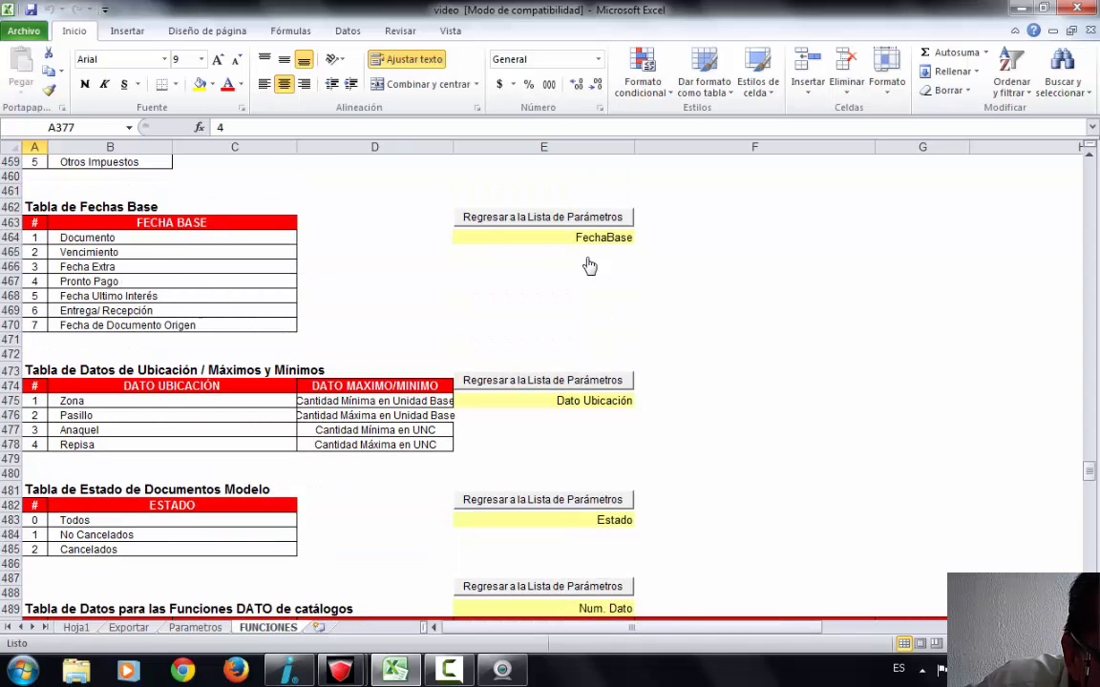
{"action": "scroll", "coordinate": [589, 265], "scroll_direction": "up", "scroll_amount": 2}
{"action": "scroll", "coordinate": [589, 265], "scroll_direction": "up", "scroll_amount": 2}
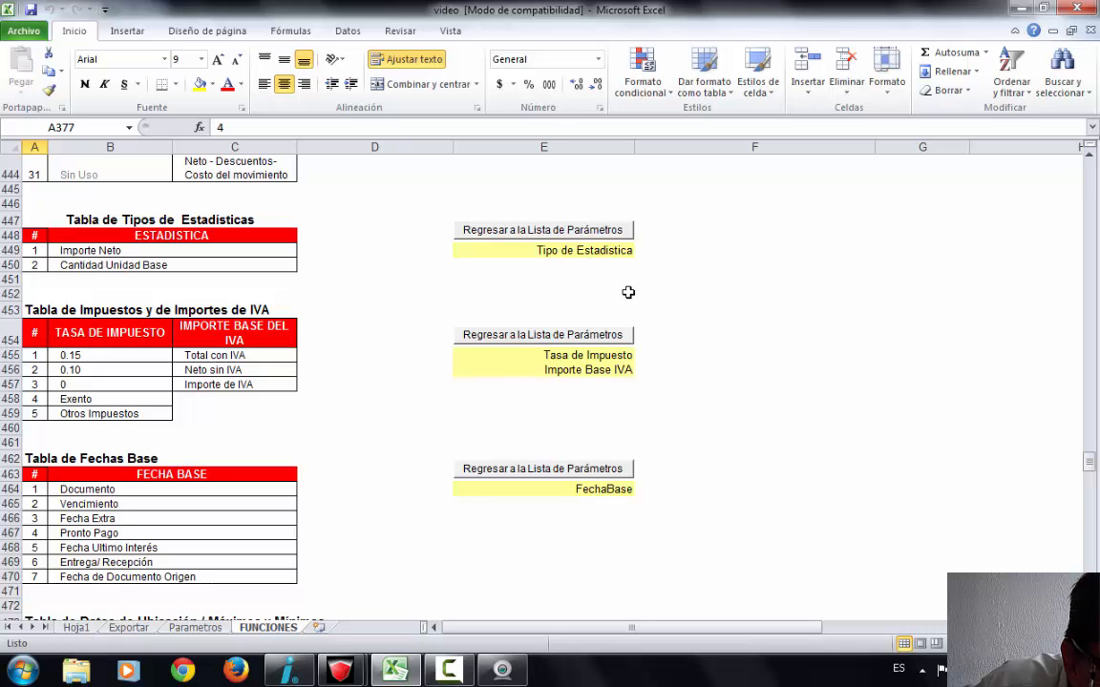
{"action": "scroll", "coordinate": [629, 292], "scroll_direction": "up", "scroll_amount": 4}
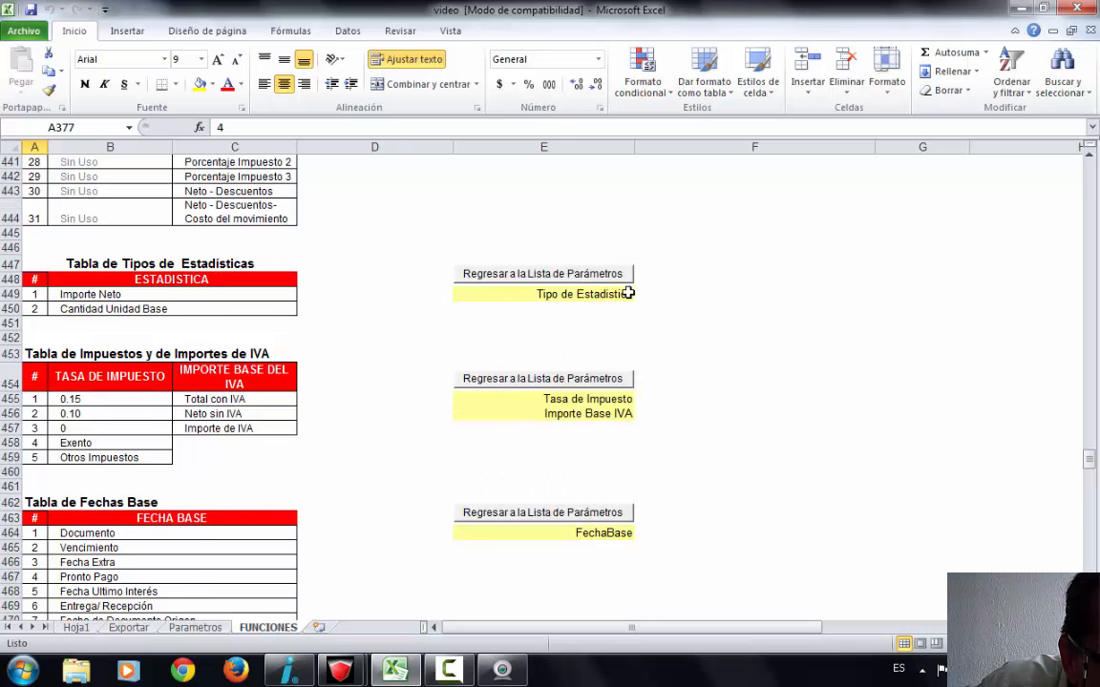
{"action": "scroll", "coordinate": [628, 293], "scroll_direction": "down", "scroll_amount": 4}
{"action": "scroll", "coordinate": [628, 293], "scroll_direction": "down", "scroll_amount": 2}
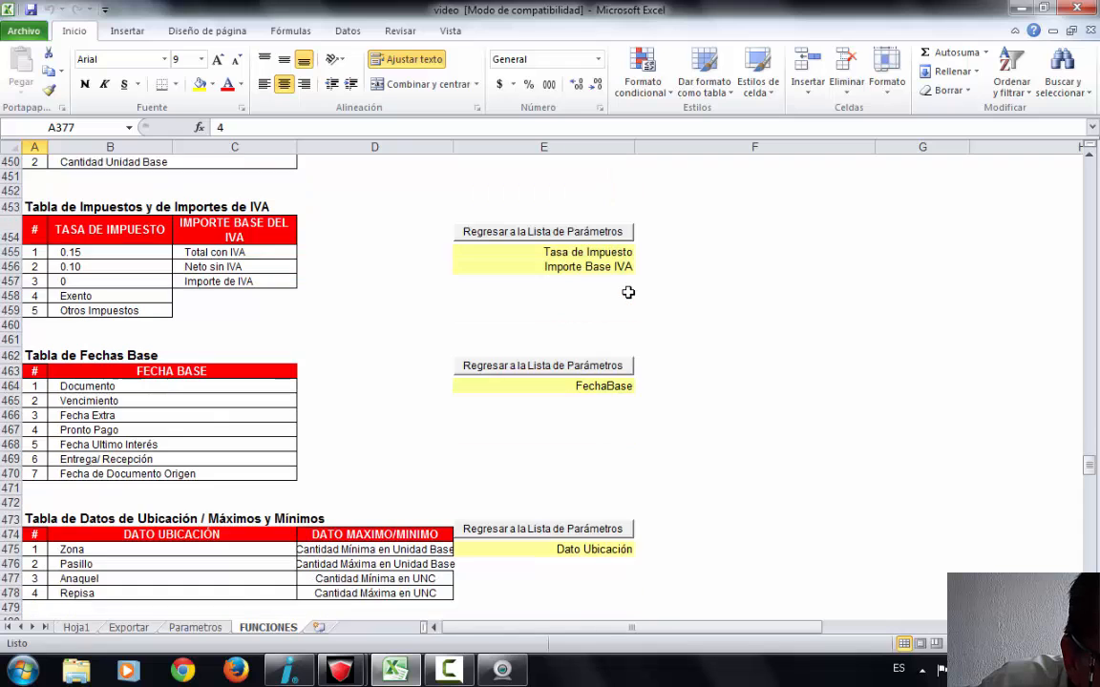
{"action": "scroll", "coordinate": [628, 292], "scroll_direction": "down", "scroll_amount": 2}
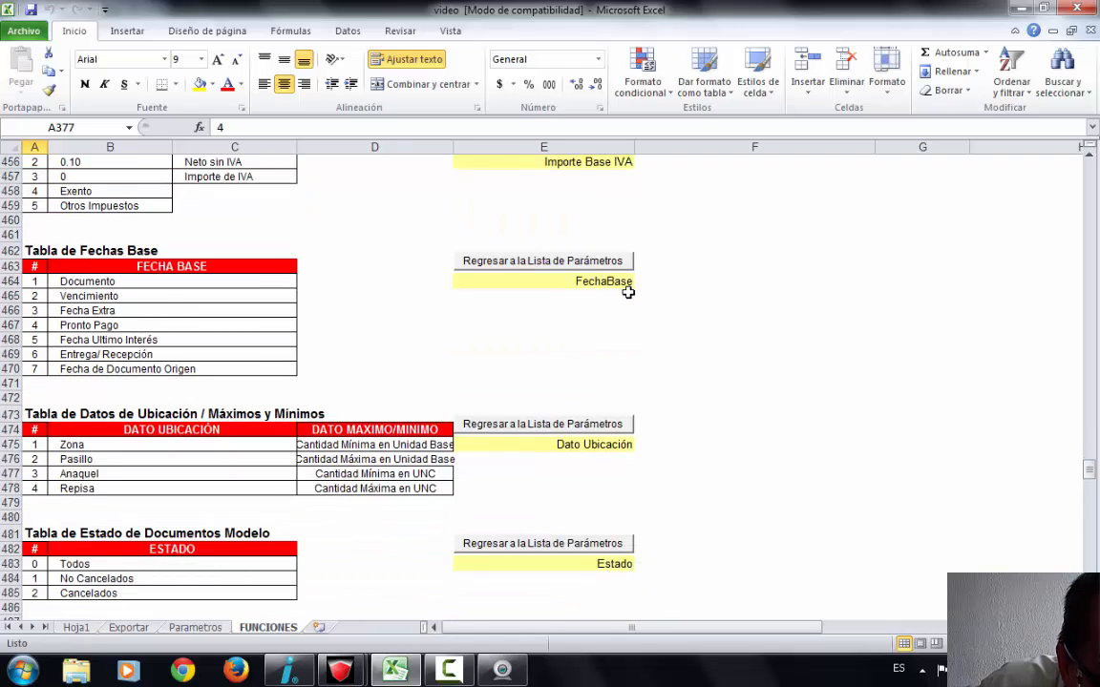
{"action": "scroll", "coordinate": [628, 292], "scroll_direction": "down", "scroll_amount": 1}
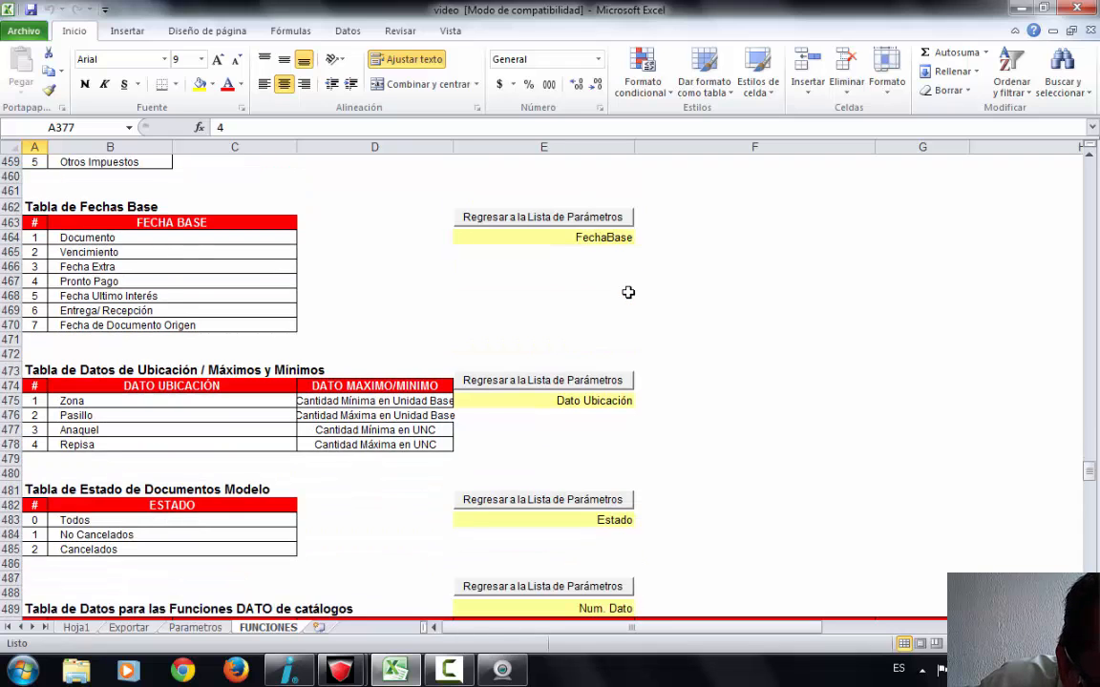
{"action": "scroll", "coordinate": [629, 292], "scroll_direction": "down", "scroll_amount": 1}
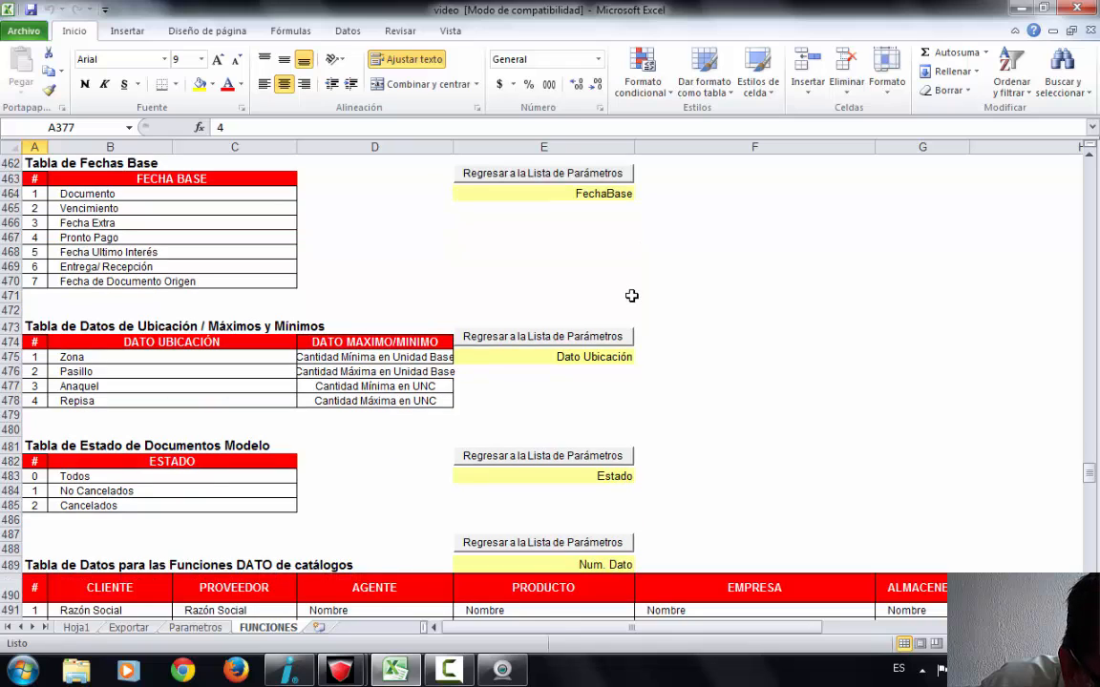
{"action": "scroll", "coordinate": [631, 300], "scroll_direction": "down", "scroll_amount": 2}
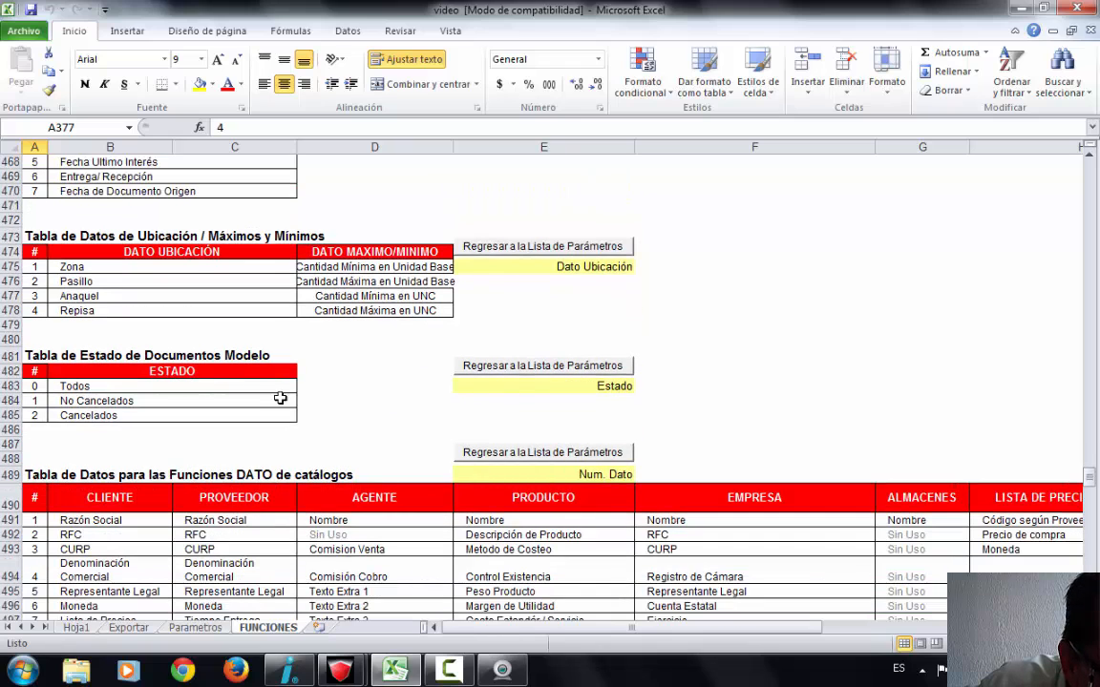
{"action": "left_click", "coordinate": [119, 388]}
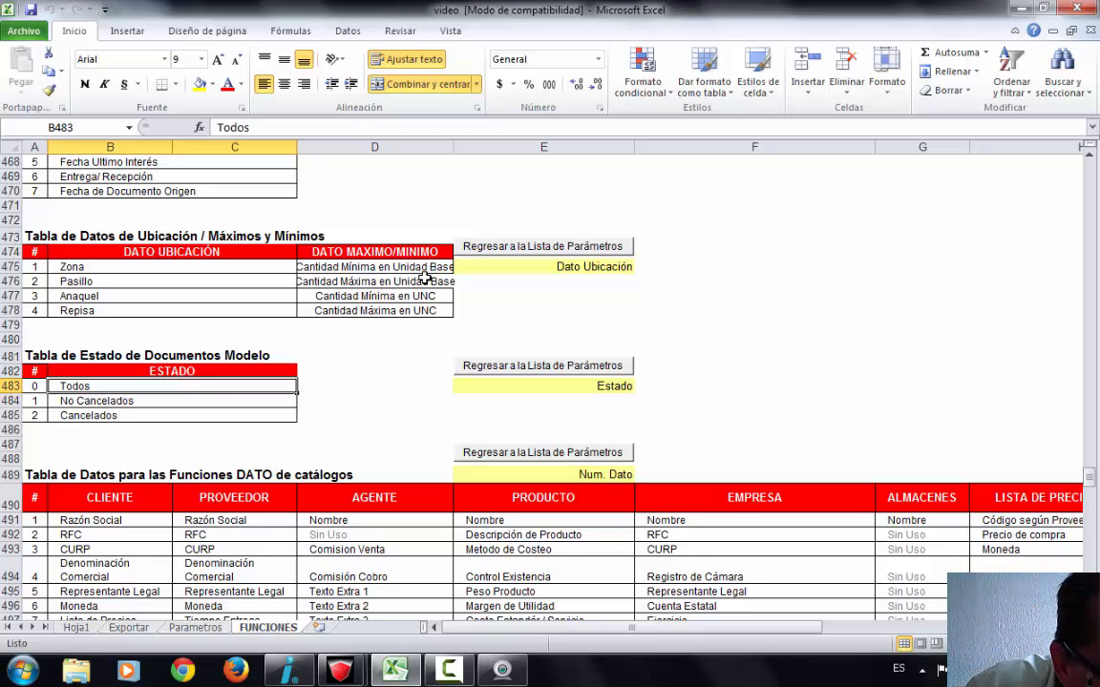
- Pick the No Cancelados entry in the Tabla de Estado, and delete the Estado placeholder from the A10 formula on Hoja1
{"action": "left_click", "coordinate": [197, 400]}
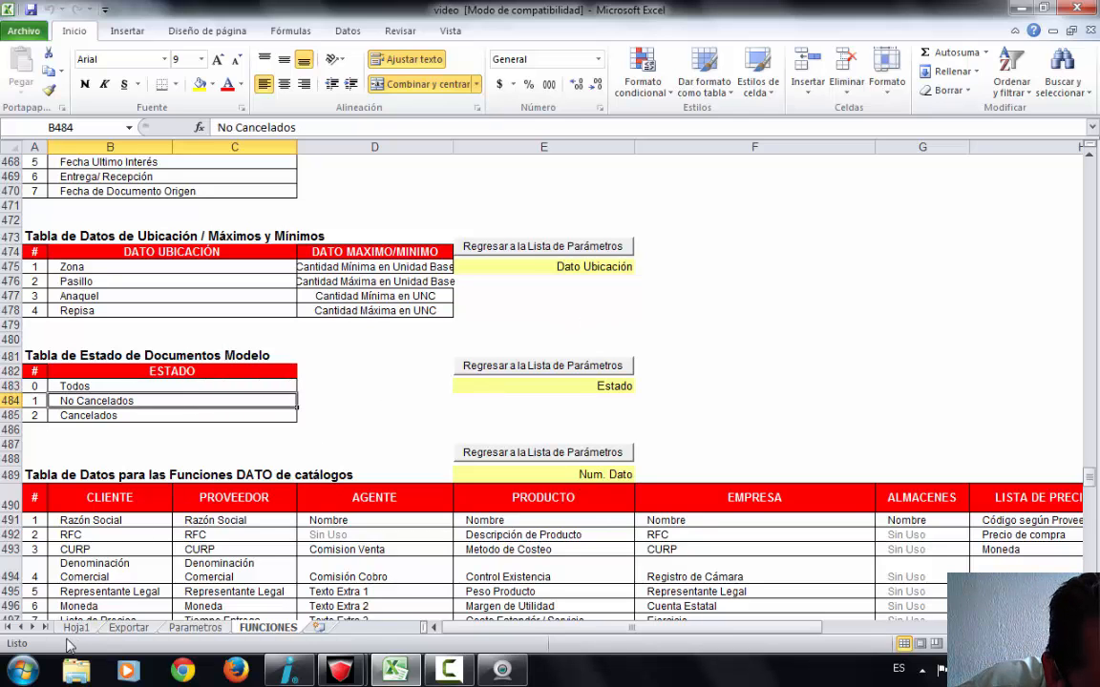
{"action": "left_click", "coordinate": [76, 628]}
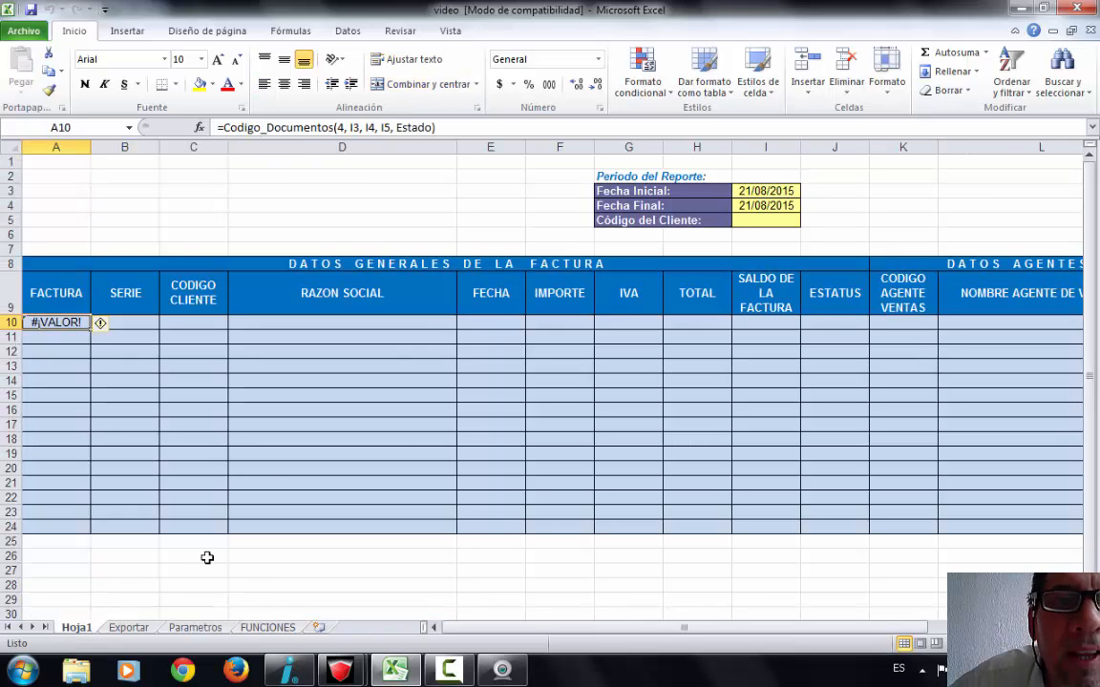
{"action": "left_click", "coordinate": [401, 129]}
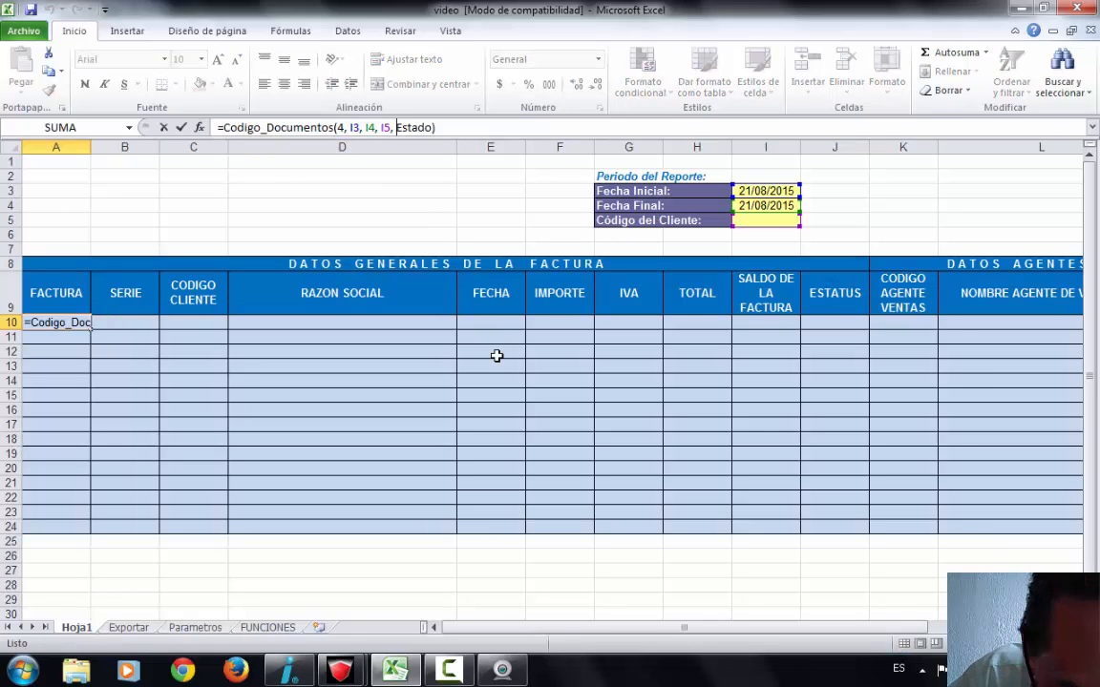
{"action": "key", "text": "BackSpace"}
{"action": "key", "text": "Delete"}
{"action": "key", "text": "Delete"}
{"action": "key", "text": "Delete"}
{"action": "key", "text": "Delete"}
{"action": "key", "text": "Delete"}
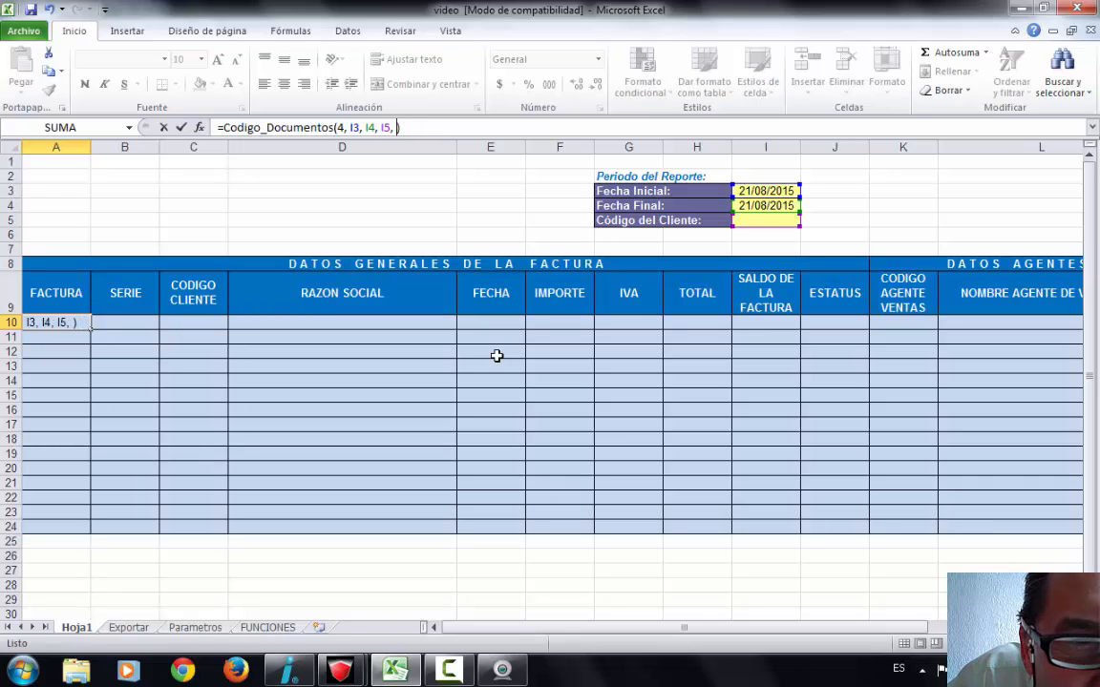
{"action": "key", "text": "ctrl+Return"}
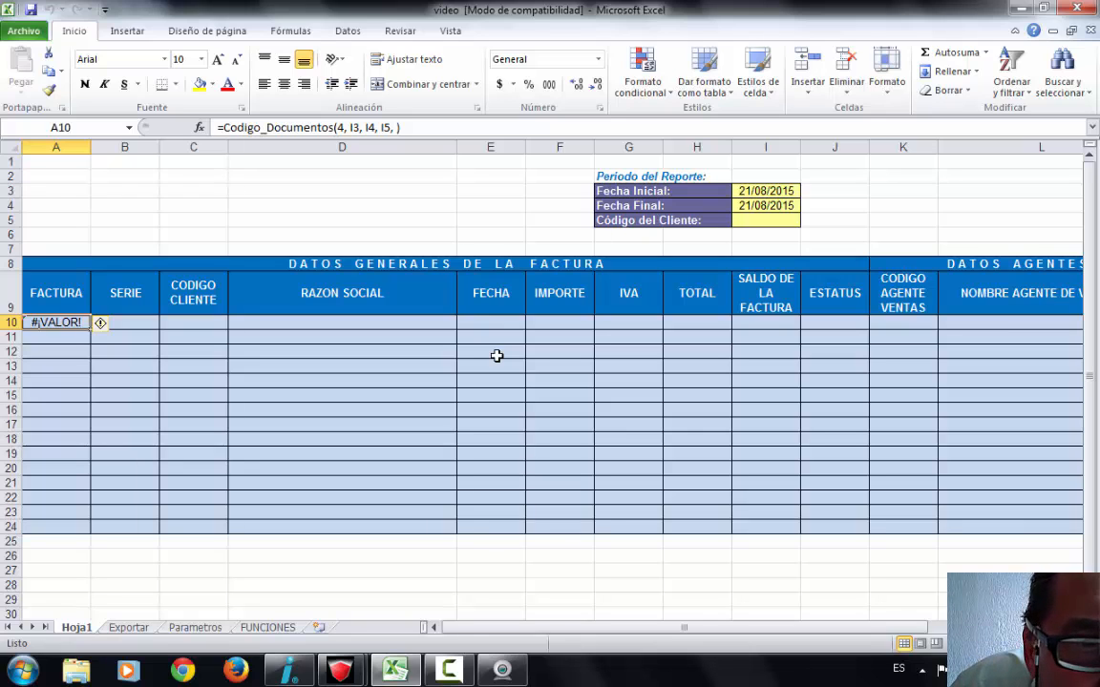
- Enter 1 as the Estado argument of the Codigo_Documentos formula in A10 and reselect the cell
{"action": "left_click", "coordinate": [354, 125]}
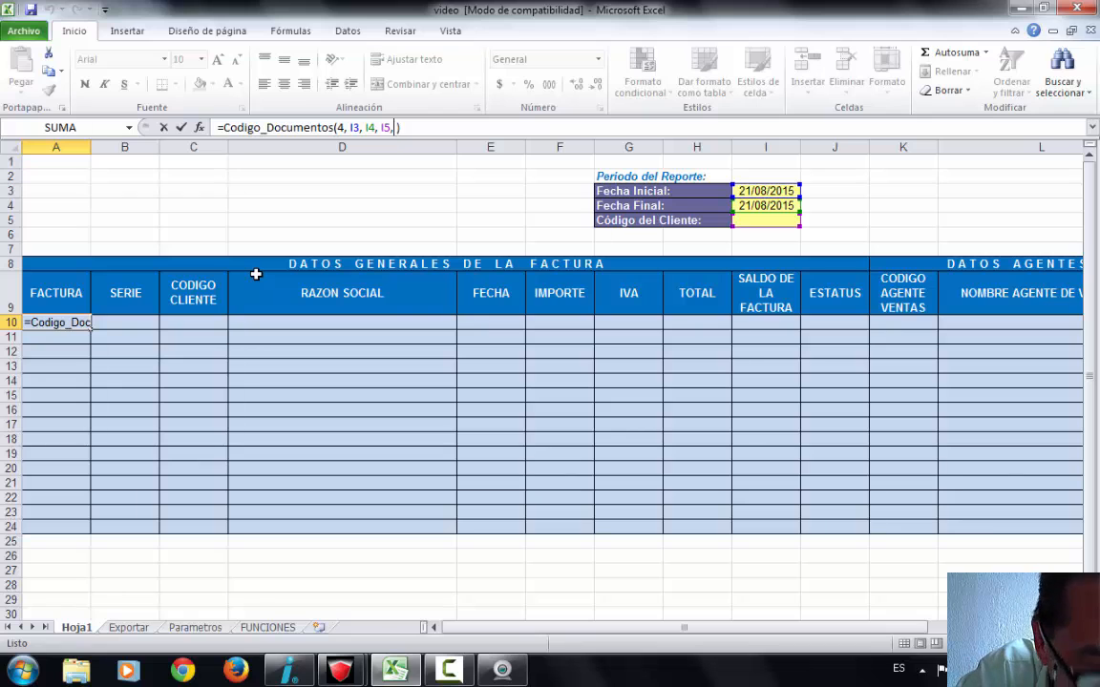
{"action": "type", "text": "1"}
{"action": "key", "text": "Return"}
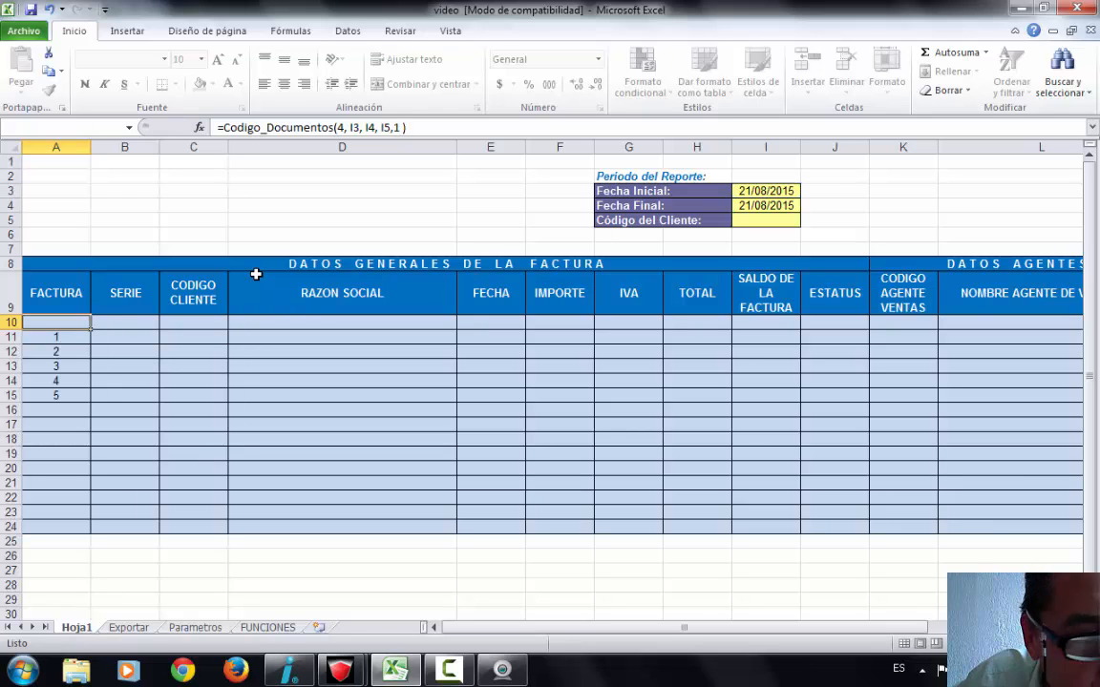
{"action": "key", "text": "Up"}
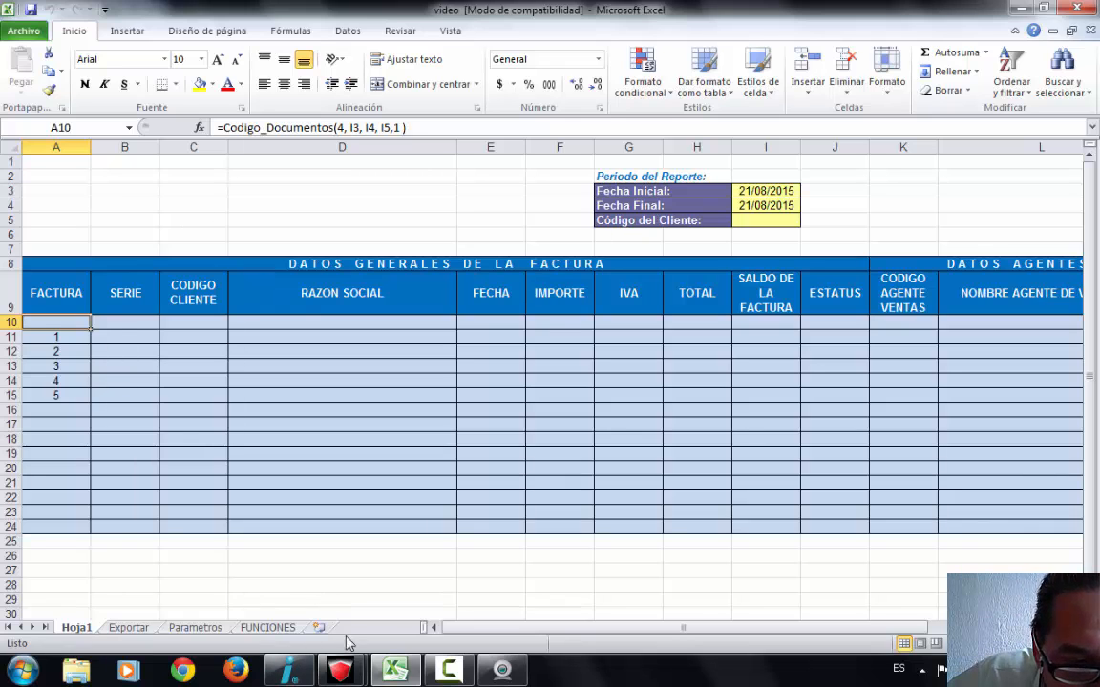
- Switch to AdminPAQ, close the Hoja Electrónica window, and open the list of Factura CFDI sales invoices
{"action": "mouse_move", "coordinate": [344, 676]}
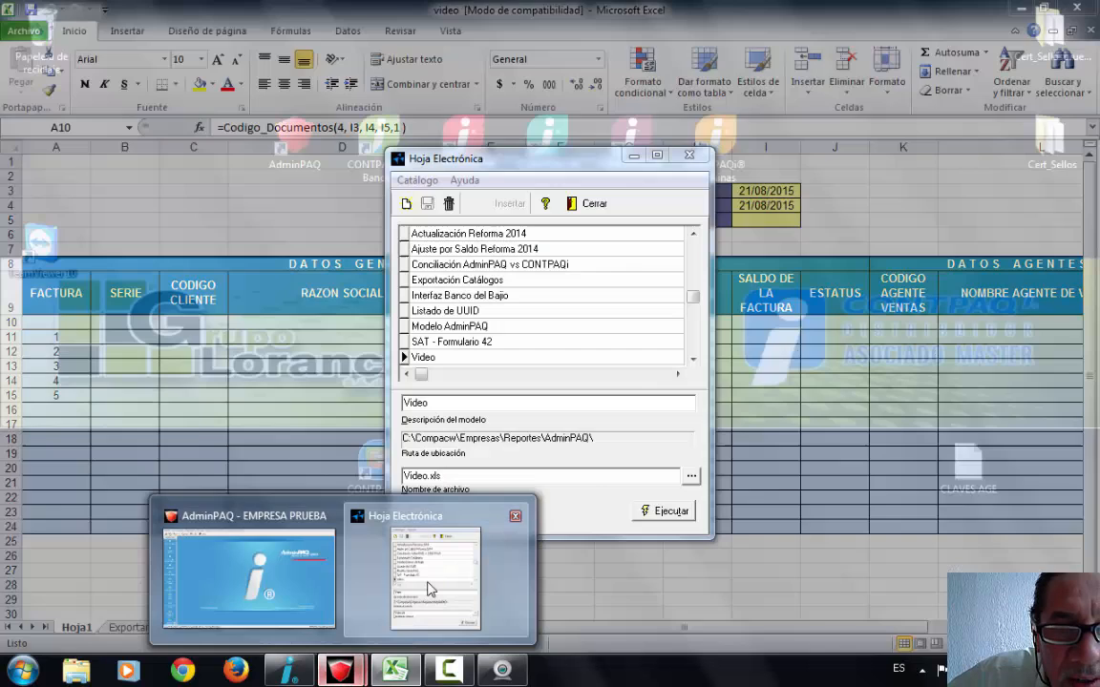
{"action": "left_click", "coordinate": [405, 608]}
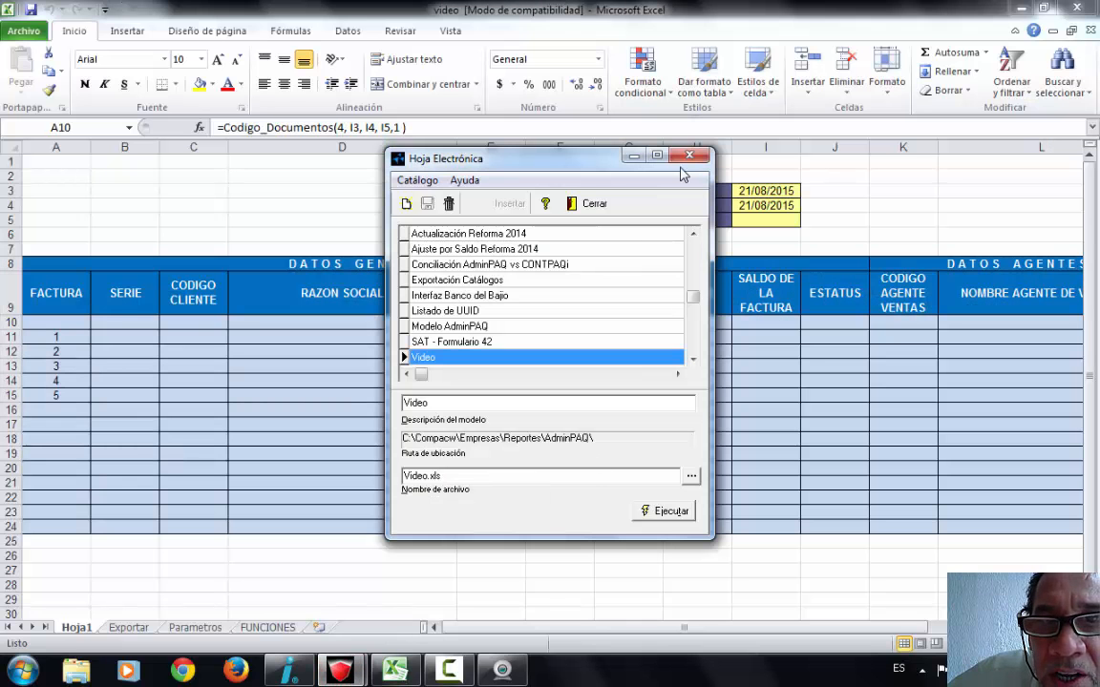
{"action": "left_click", "coordinate": [704, 158]}
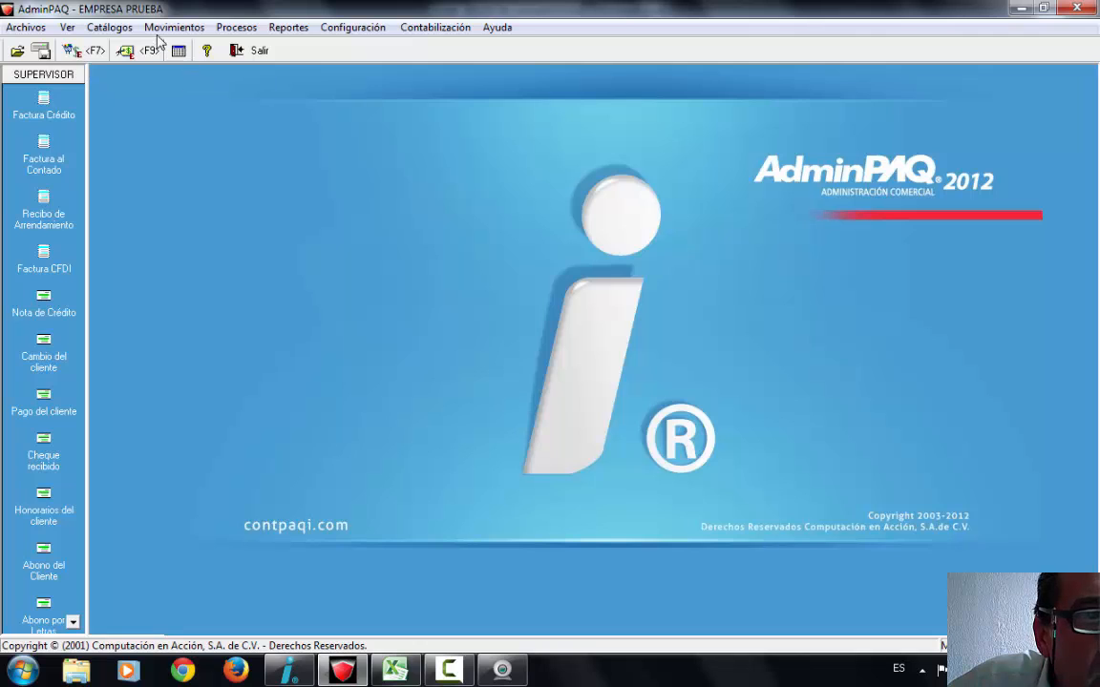
{"action": "left_click", "coordinate": [176, 34]}
{"action": "mouse_move", "coordinate": [229, 47]}
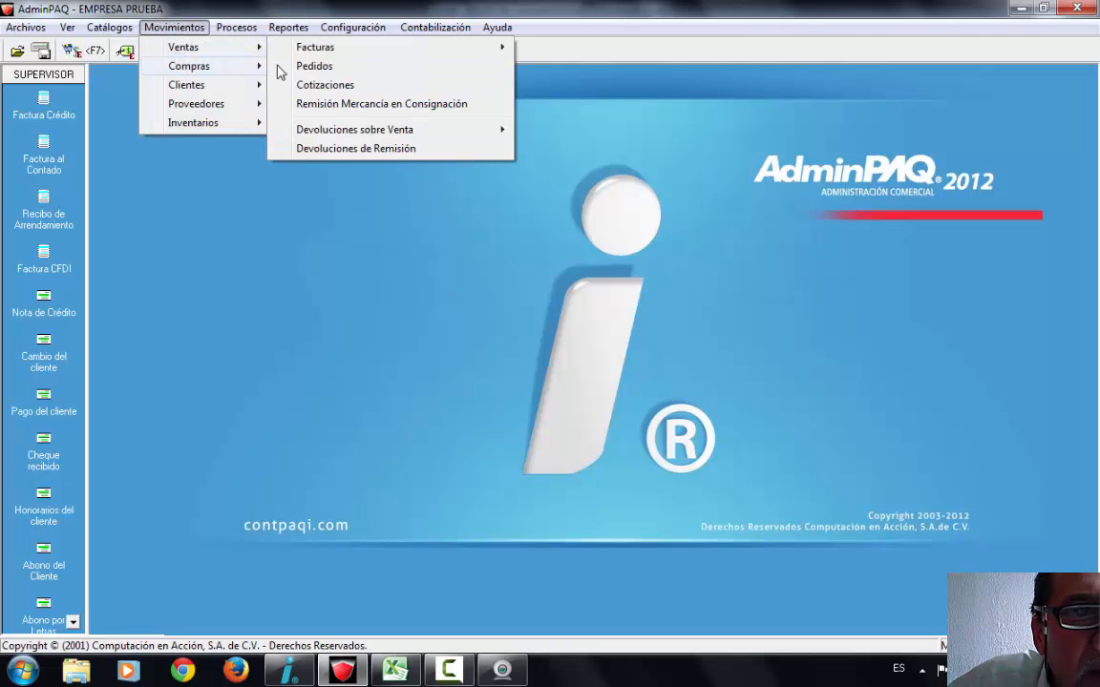
{"action": "mouse_move", "coordinate": [361, 46]}
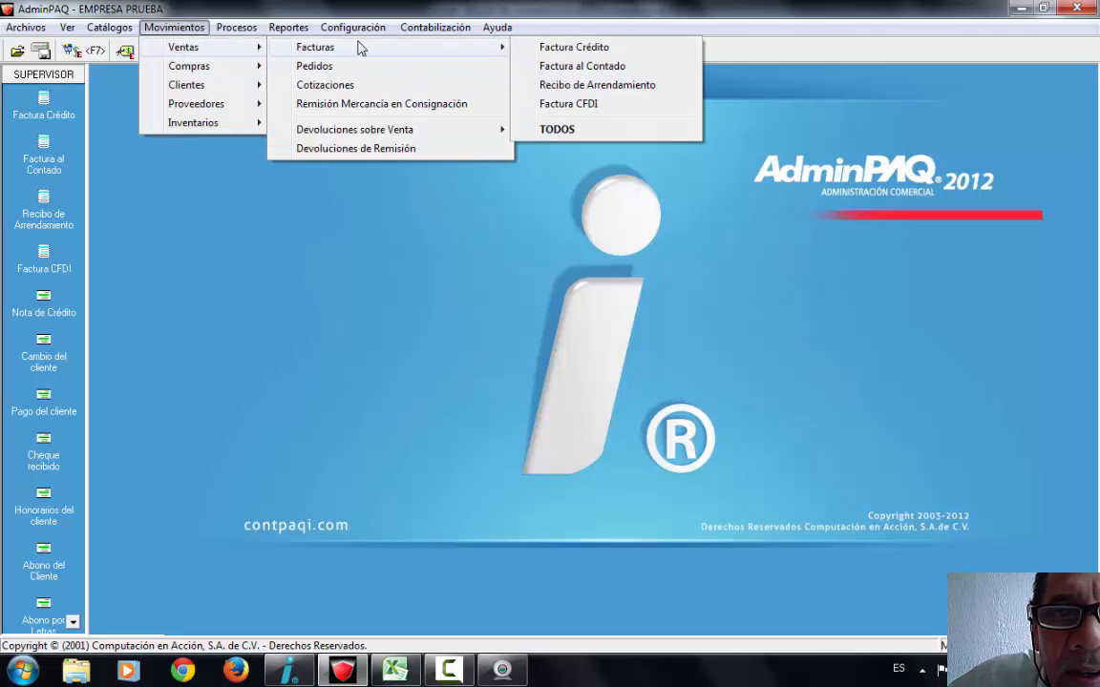
{"action": "left_click", "coordinate": [660, 107]}
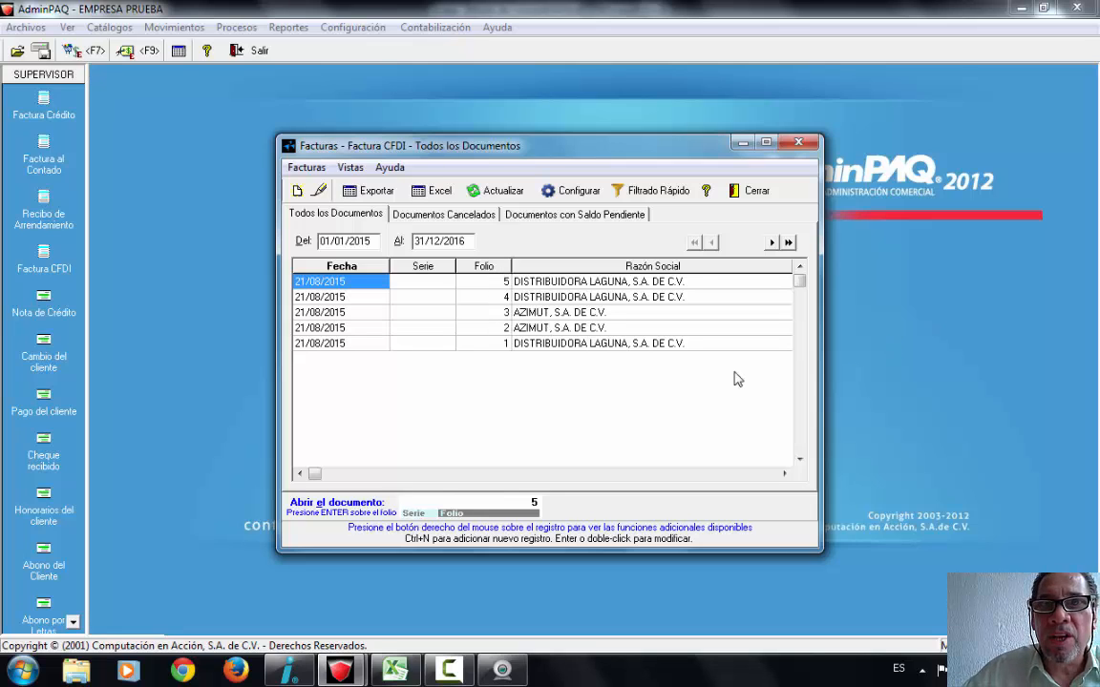
- Return to the Excel workbook and hide row 10 on Hoja1, which holds the Codigo_Documentos formula
{"action": "left_click", "coordinate": [399, 671]}
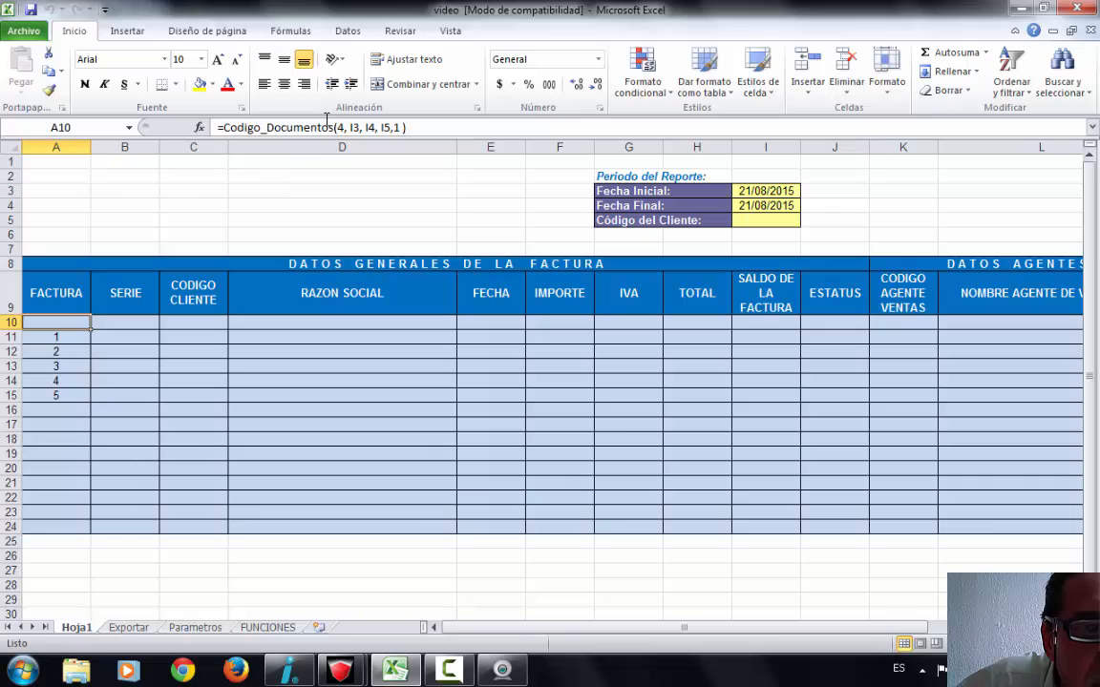
{"action": "left_click", "coordinate": [12, 323]}
{"action": "right_click", "coordinate": [12, 323]}
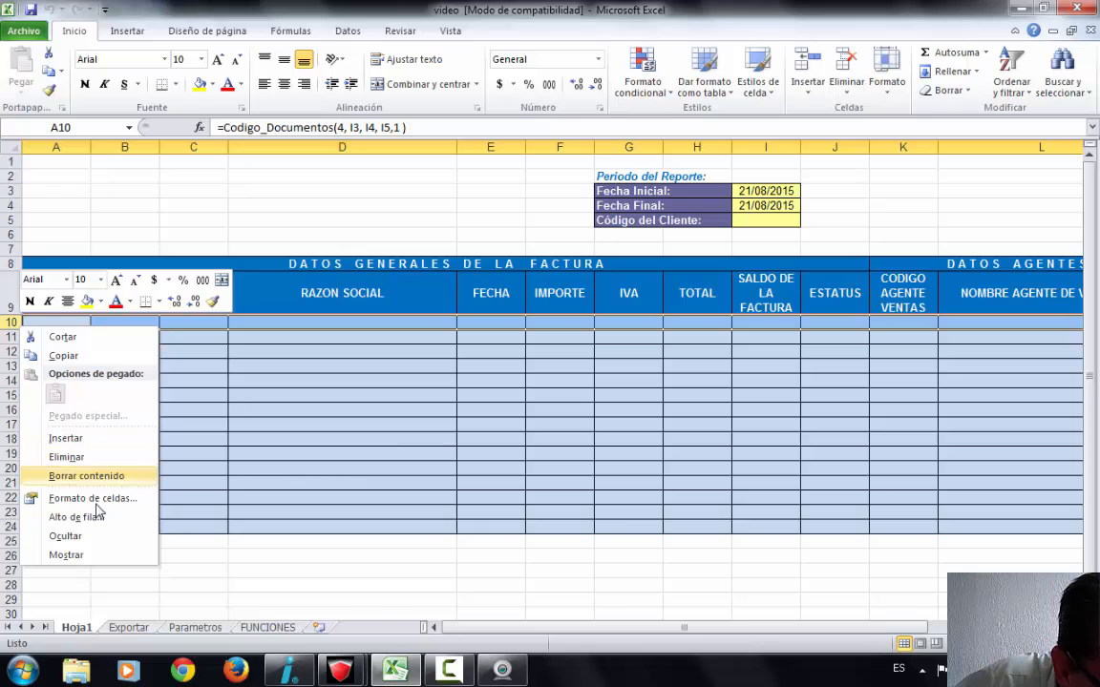
{"action": "left_click", "coordinate": [110, 536]}
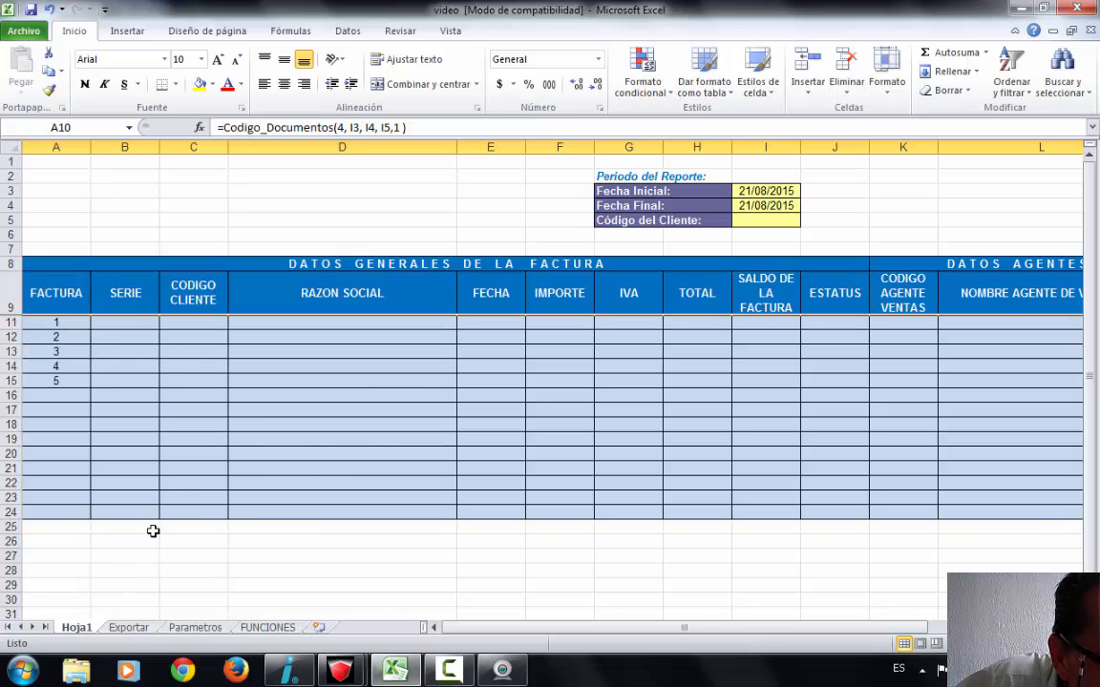
{"action": "left_click_drag", "start_coordinate": [315, 396], "coordinate": [315, 411]}
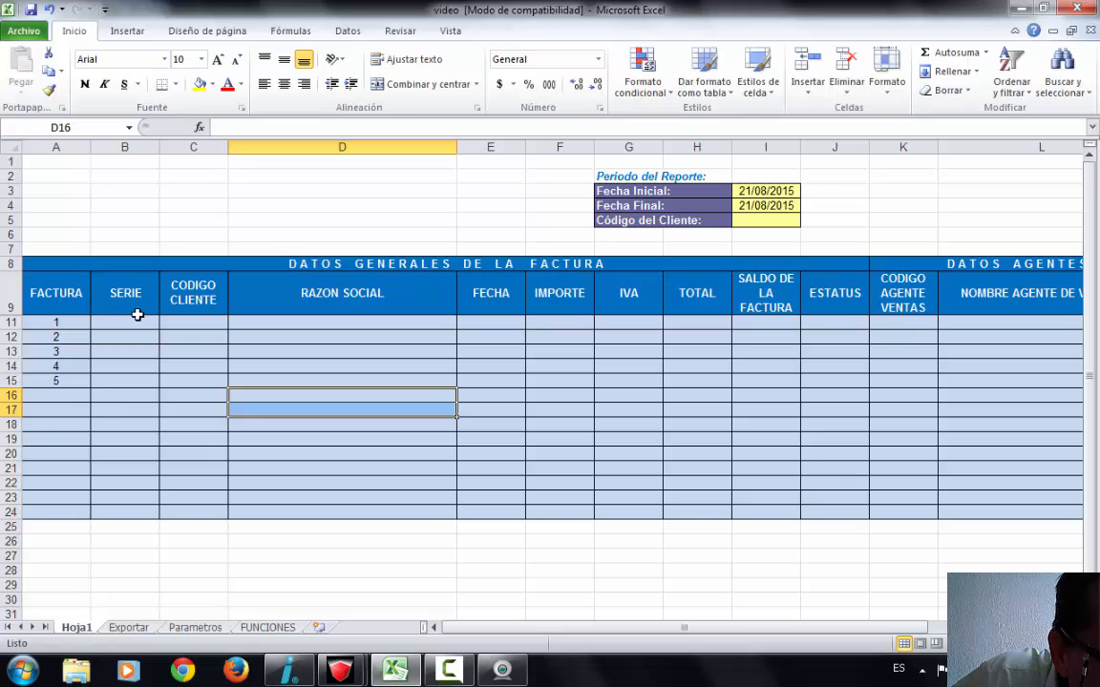
- Compare the Serie cell B11 with the Serie column in AdminPAQ's Factura CFDI list, close the list, and return to Excel
{"action": "left_click", "coordinate": [138, 321]}
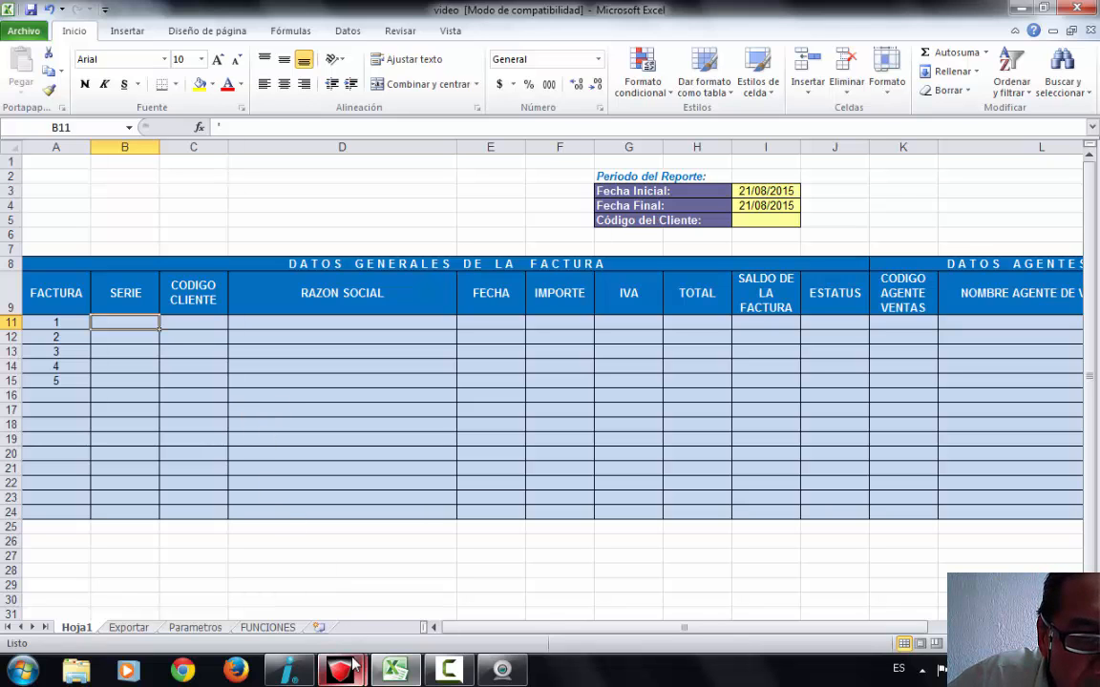
{"action": "mouse_move", "coordinate": [346, 668]}
{"action": "left_click", "coordinate": [453, 577]}
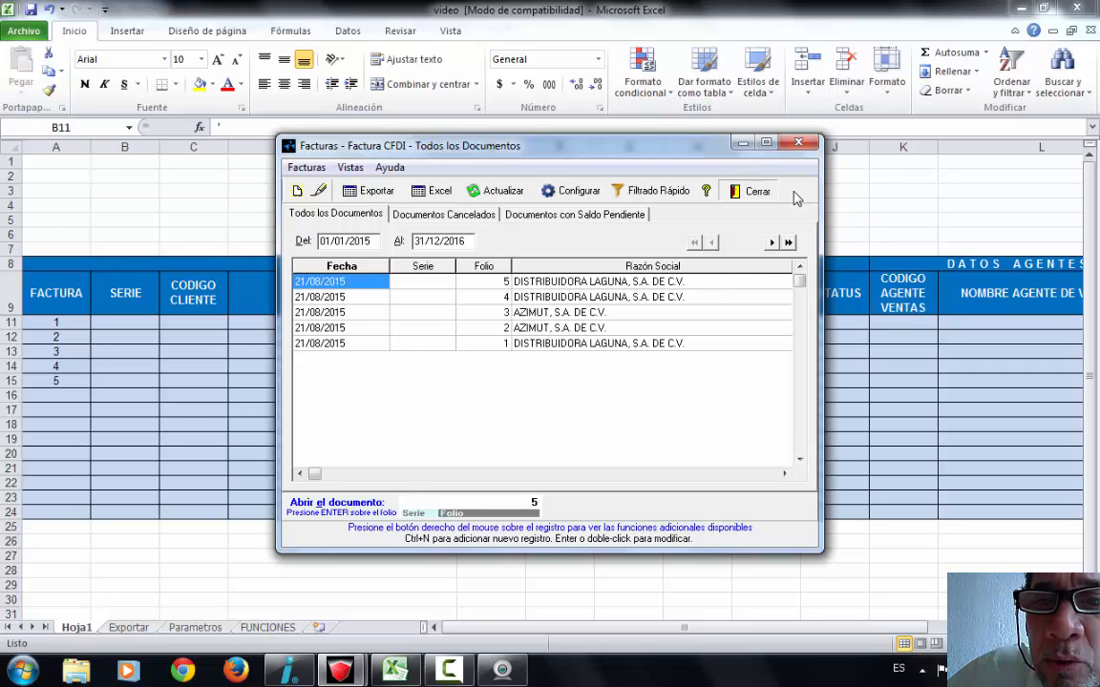
{"action": "left_click", "coordinate": [752, 193]}
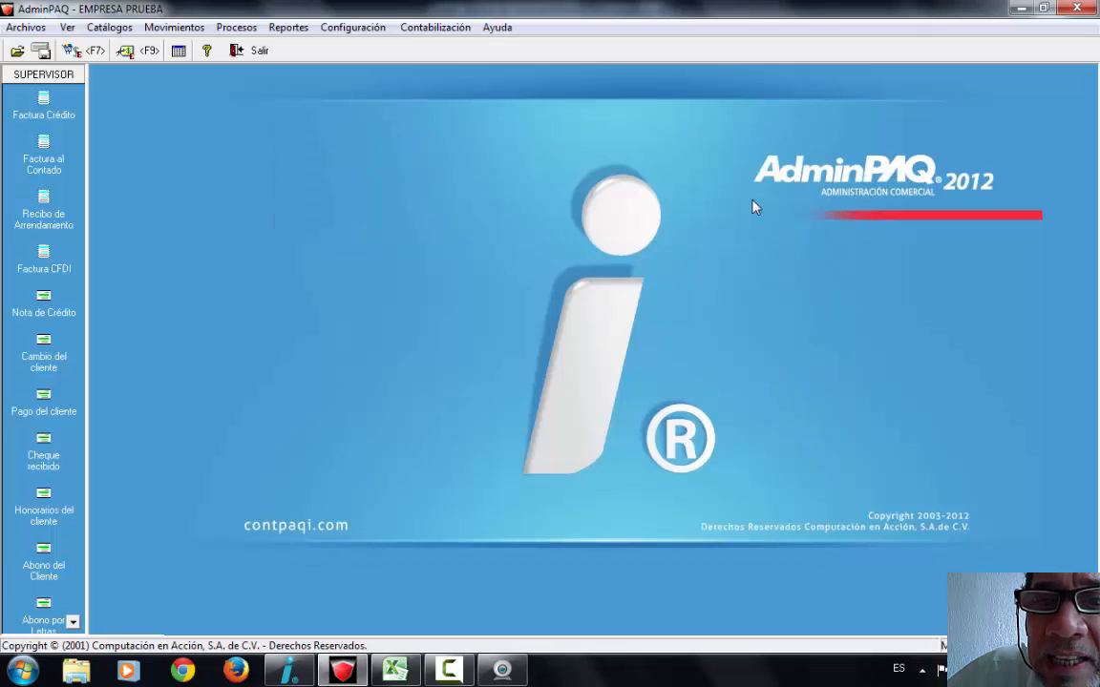
{"action": "left_click", "coordinate": [395, 670]}
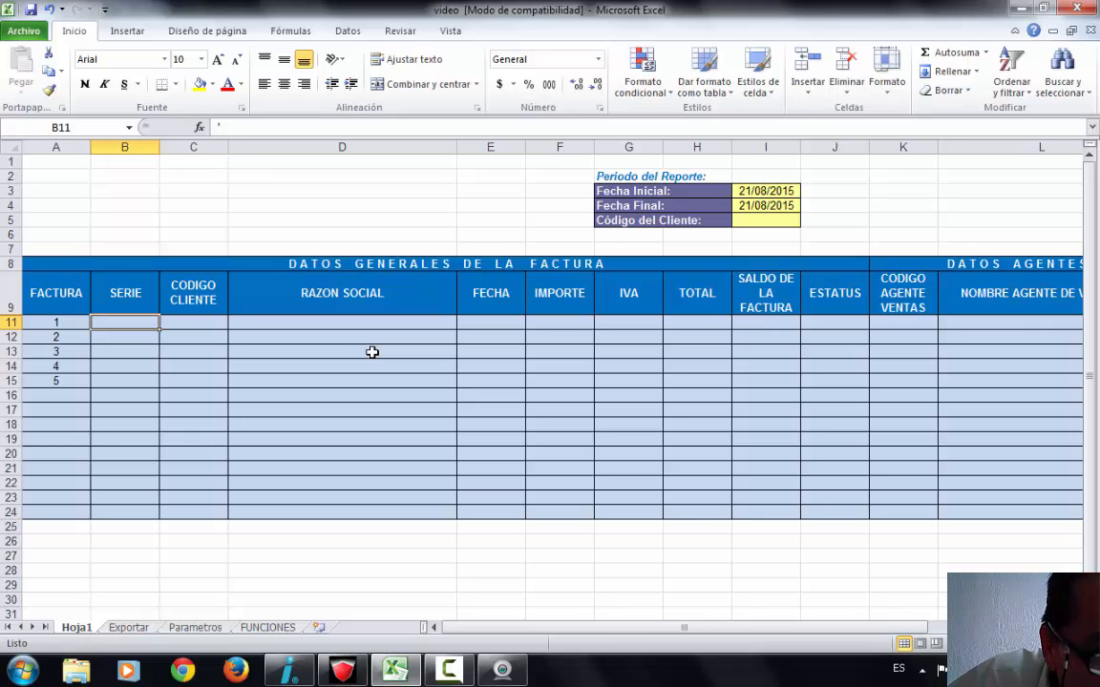
- Select C11 under CODIGO CLIENTE, and go to the Grupo 9 Por Documento functions on the FUNCIONES sheet
{"action": "left_click", "coordinate": [207, 318]}
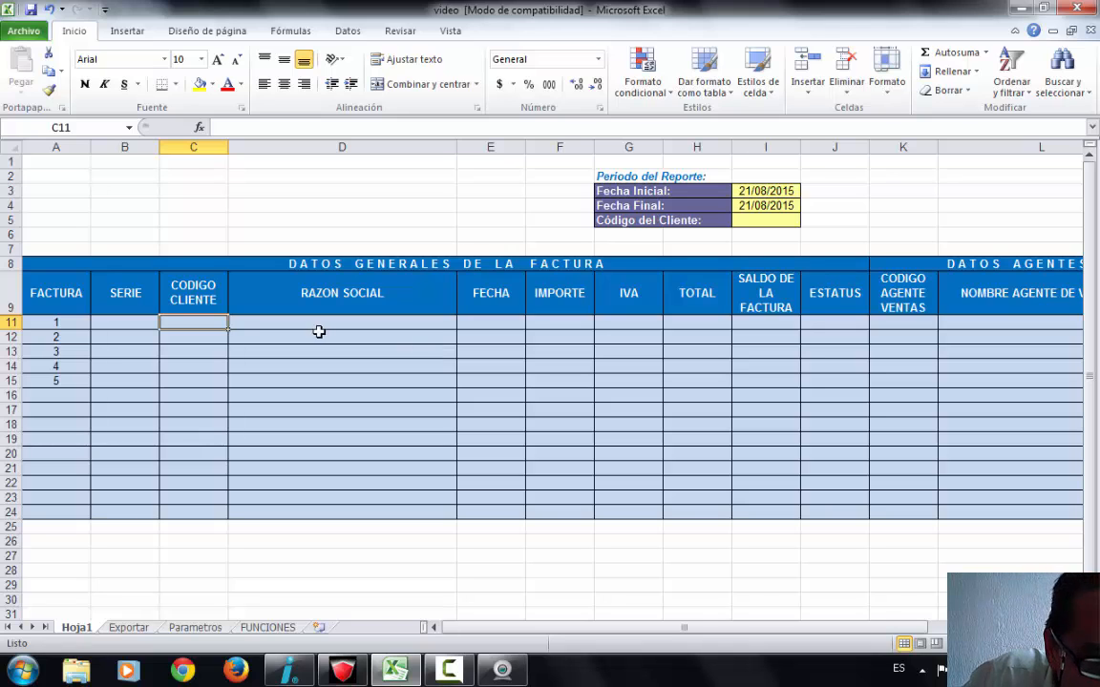
{"action": "left_click", "coordinate": [281, 632]}
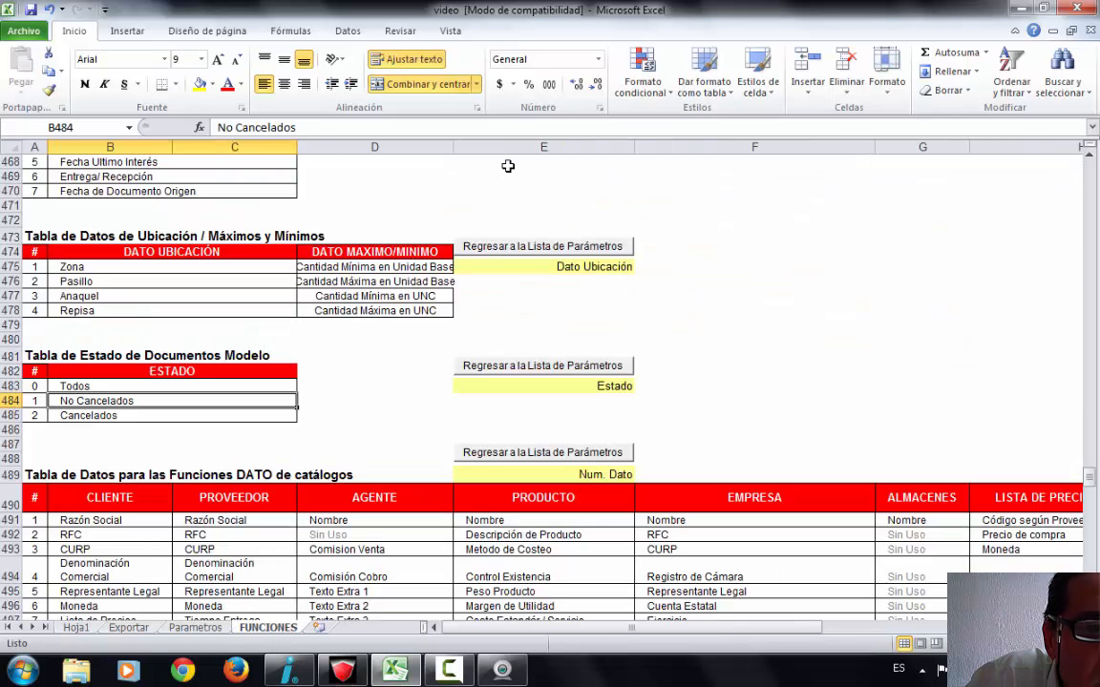
{"action": "scroll", "coordinate": [442, 240], "scroll_direction": "up", "scroll_amount": 3}
{"action": "scroll", "coordinate": [442, 240], "scroll_direction": "up", "scroll_amount": 20}
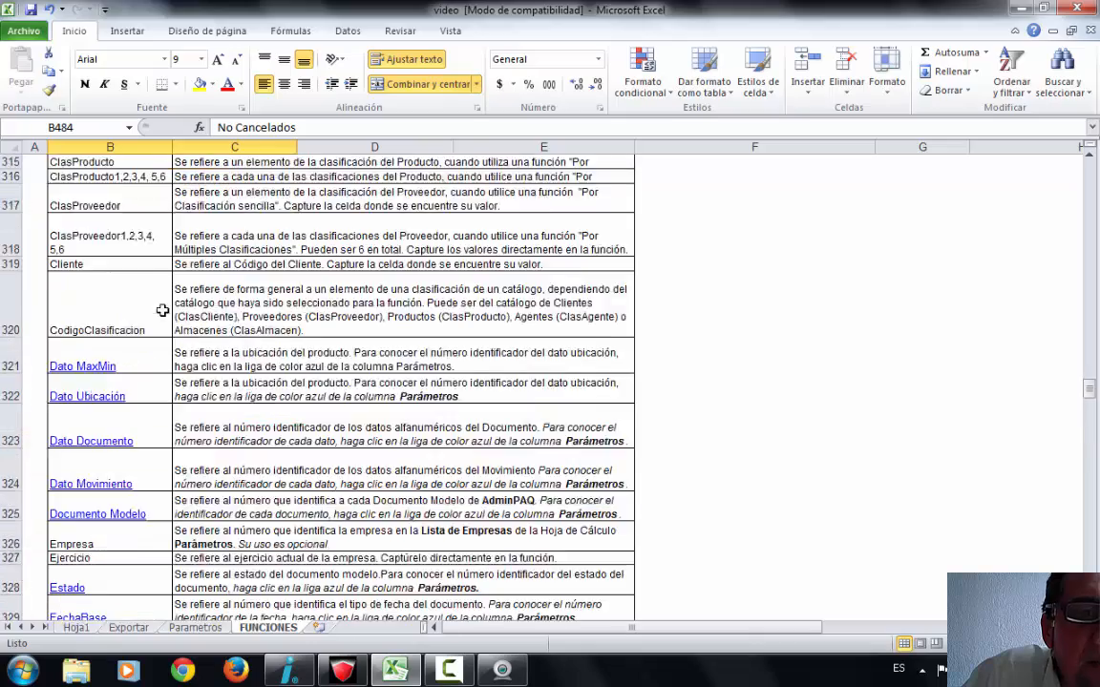
{"action": "scroll", "coordinate": [563, 337], "scroll_direction": "up", "scroll_amount": 20}
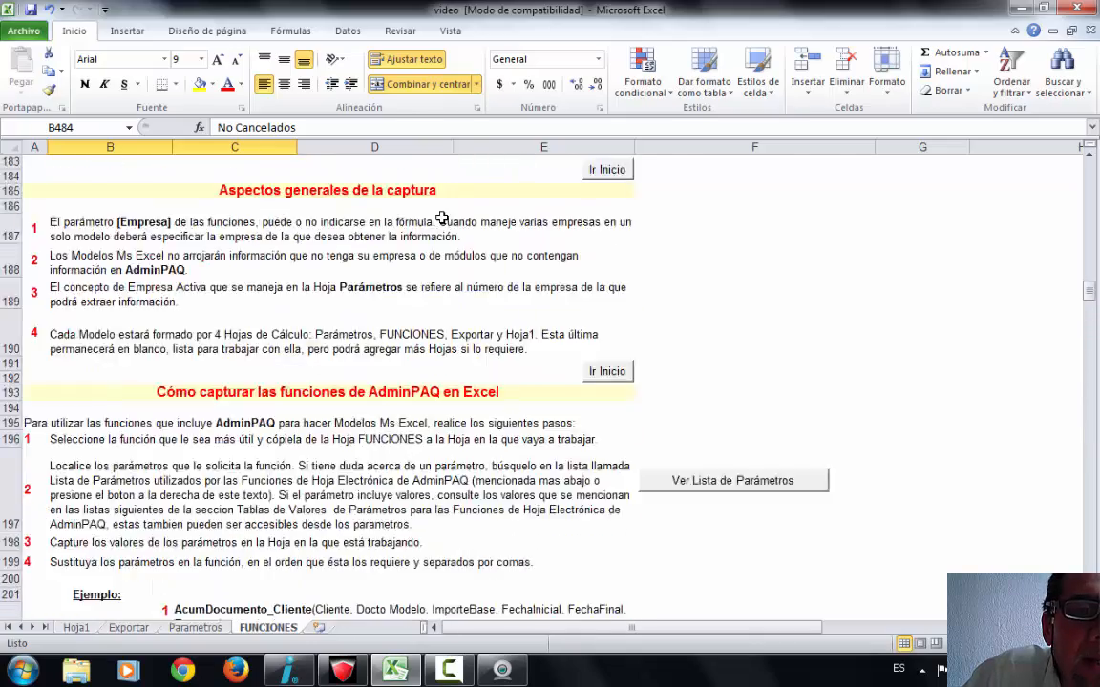
{"action": "scroll", "coordinate": [423, 211], "scroll_direction": "up", "scroll_amount": 20}
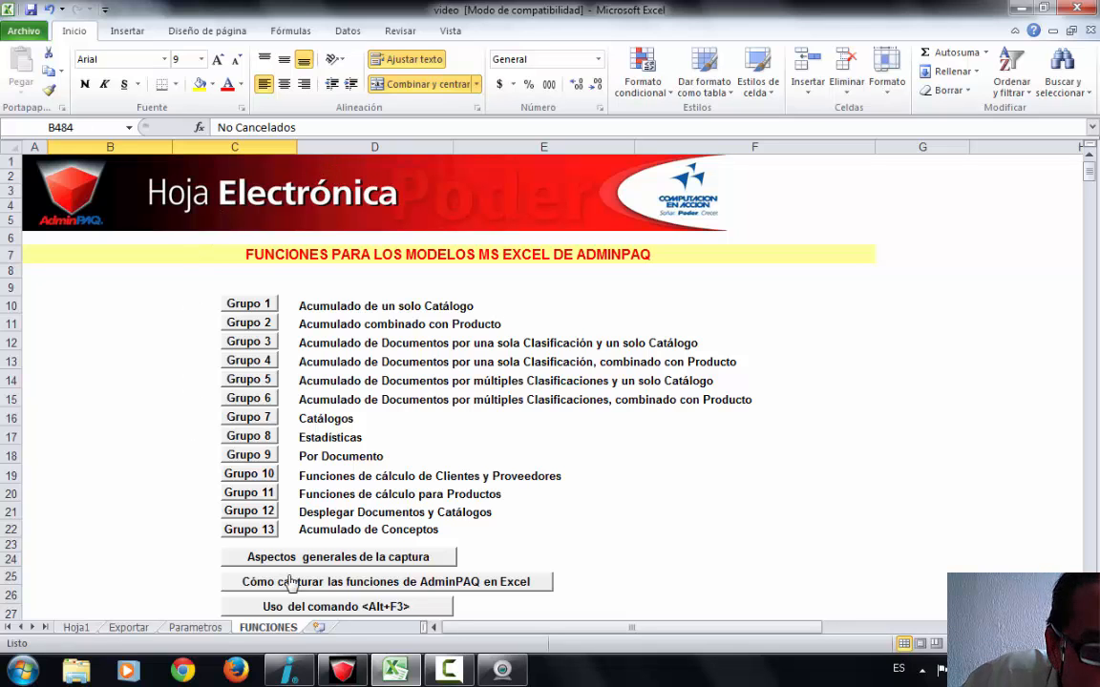
{"action": "left_click", "coordinate": [259, 456]}
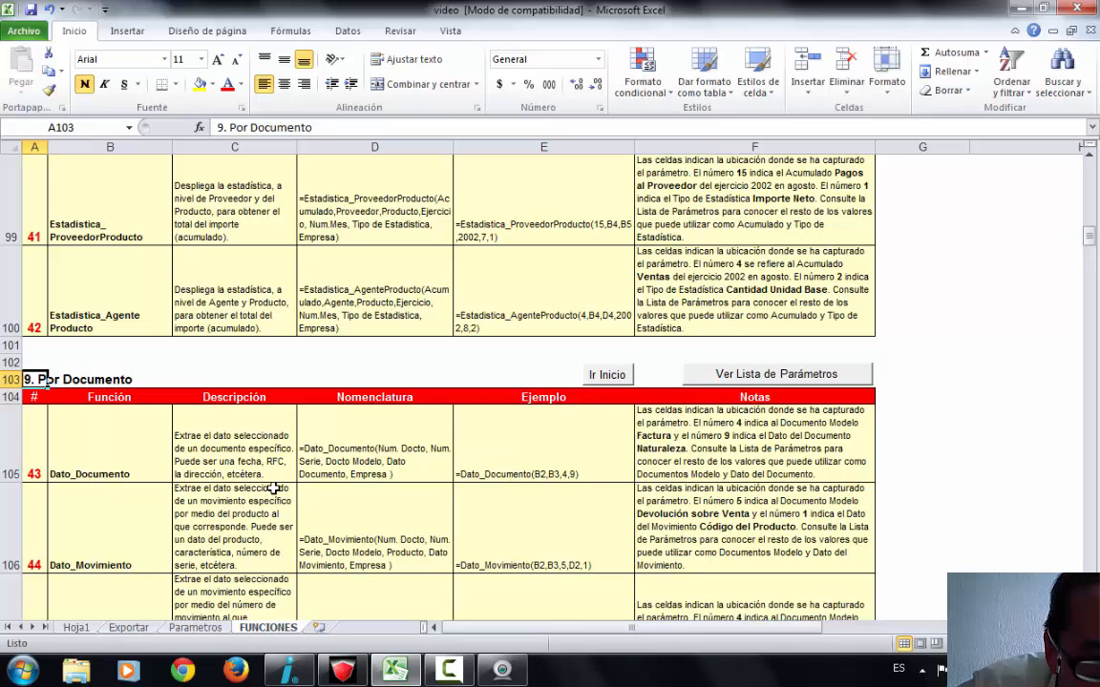
- Copy the Dato_Documento nomenclature from D105 and paste it as values into C11 on Hoja1
{"action": "left_click", "coordinate": [329, 474]}
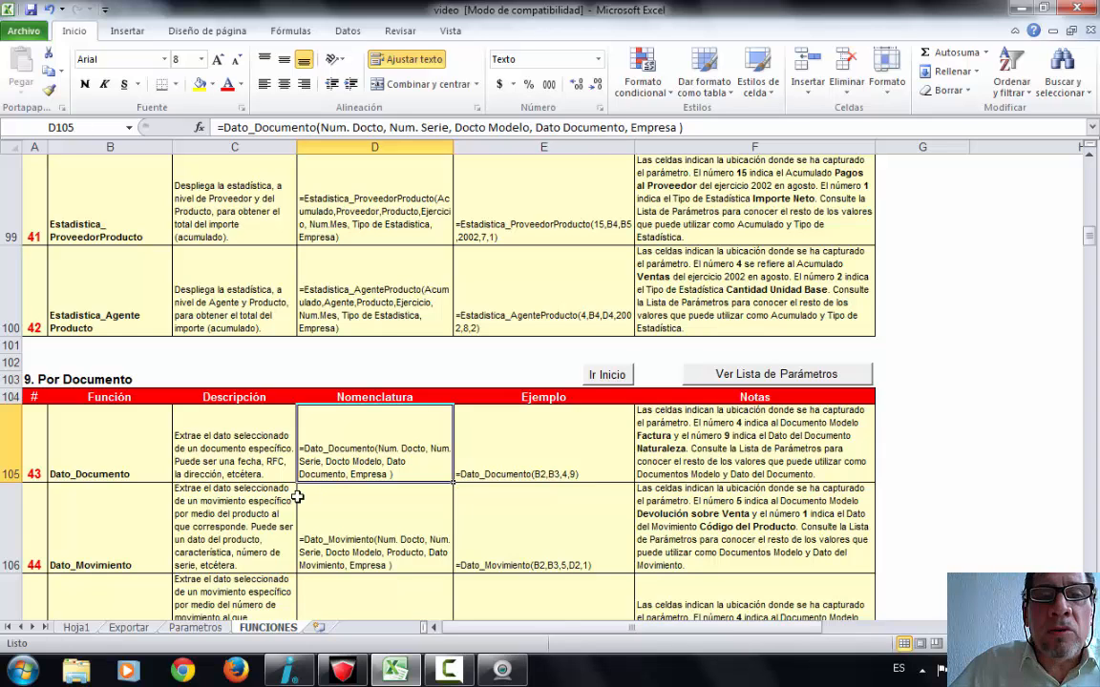
{"action": "right_click", "coordinate": [392, 441]}
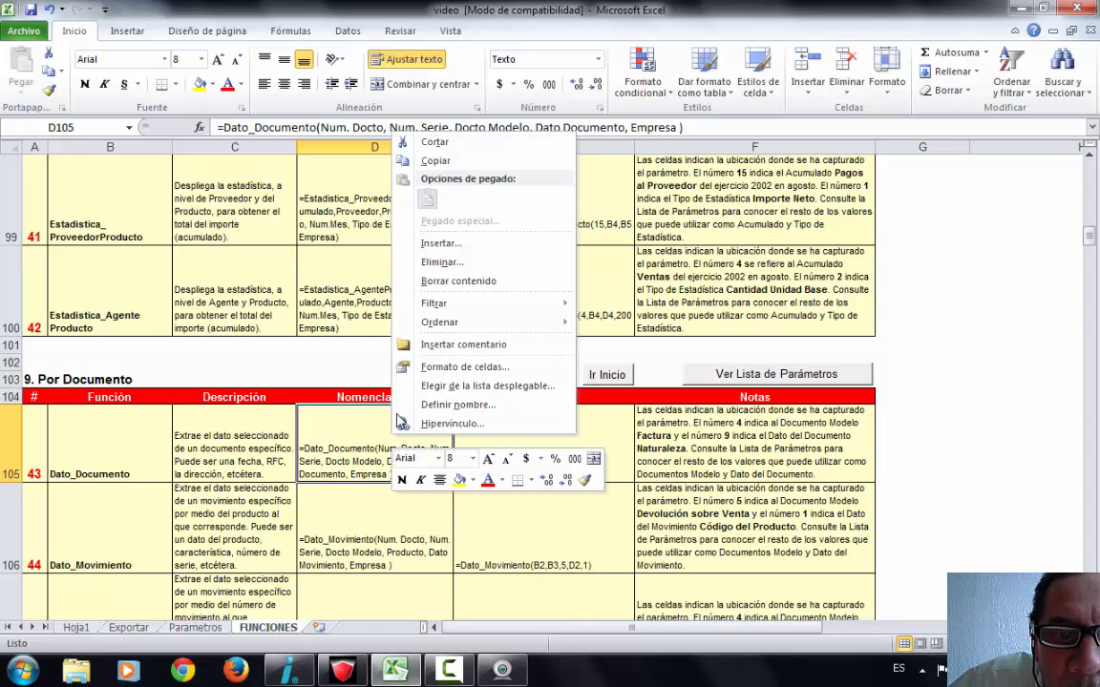
{"action": "left_click", "coordinate": [436, 160]}
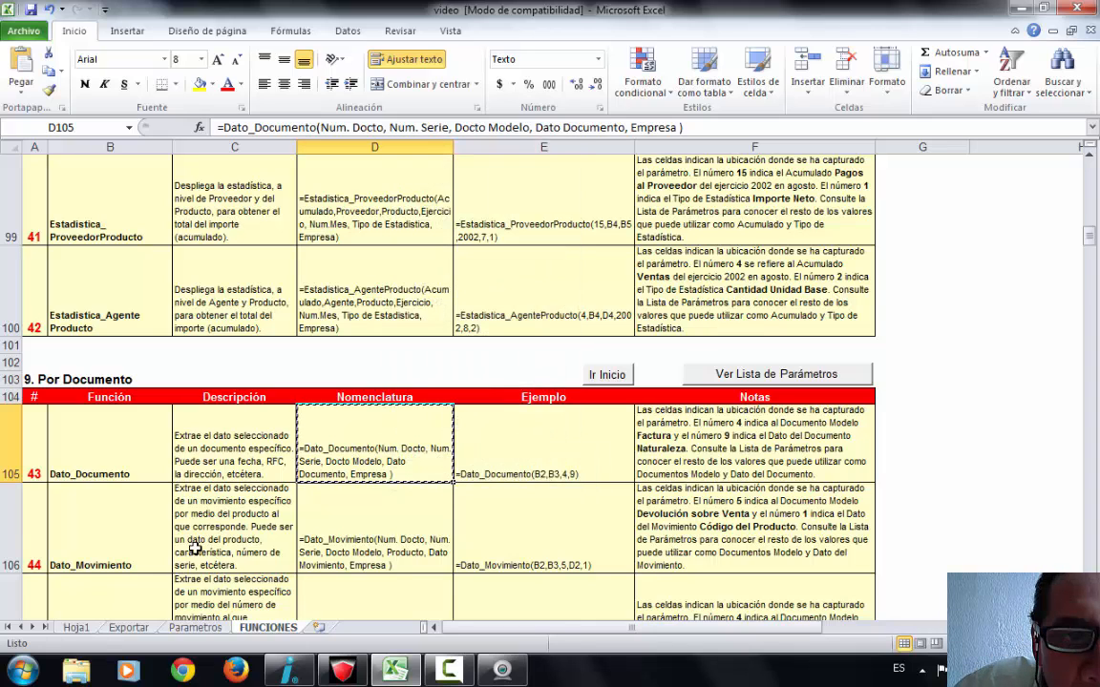
{"action": "left_click", "coordinate": [75, 627]}
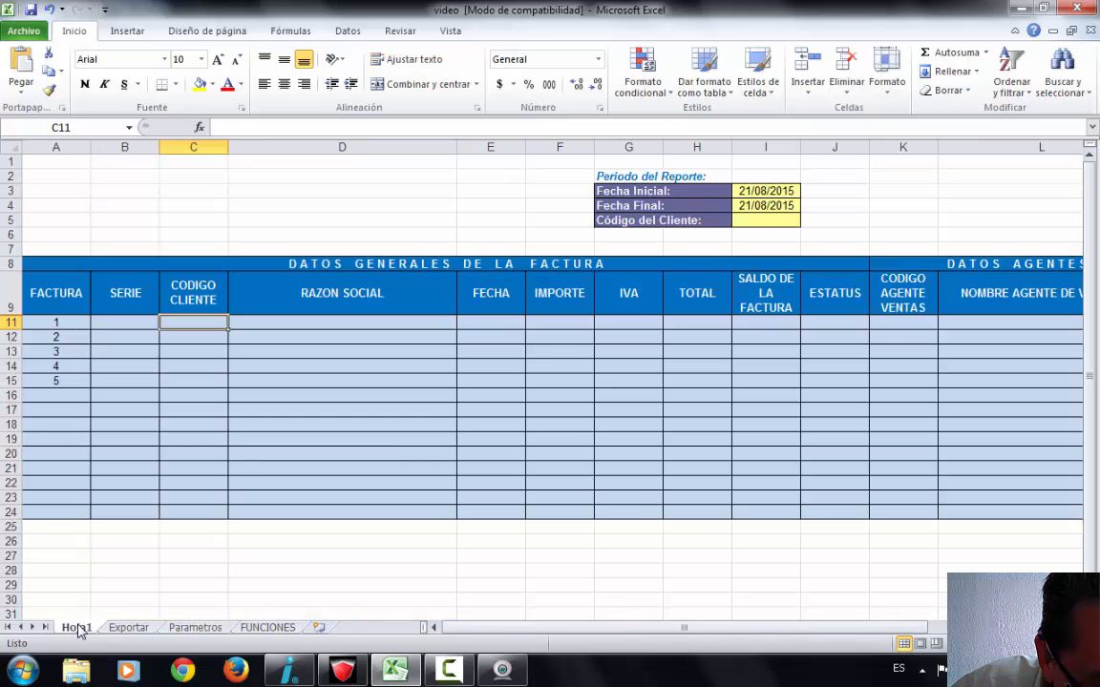
{"action": "right_click", "coordinate": [186, 320]}
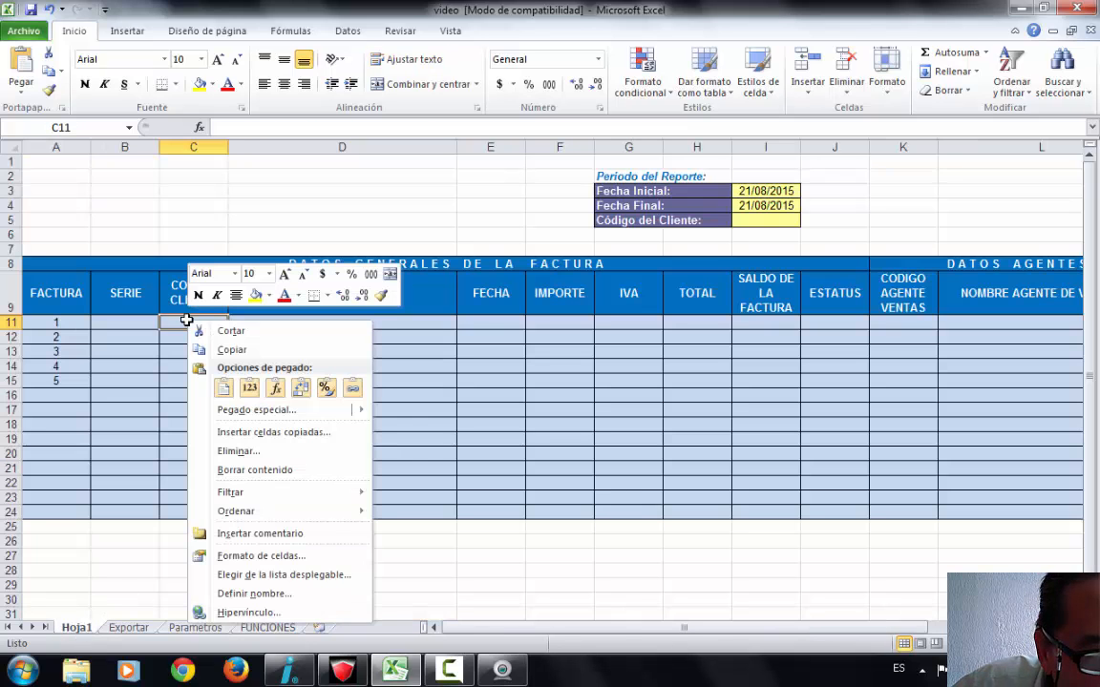
{"action": "left_click", "coordinate": [252, 390]}
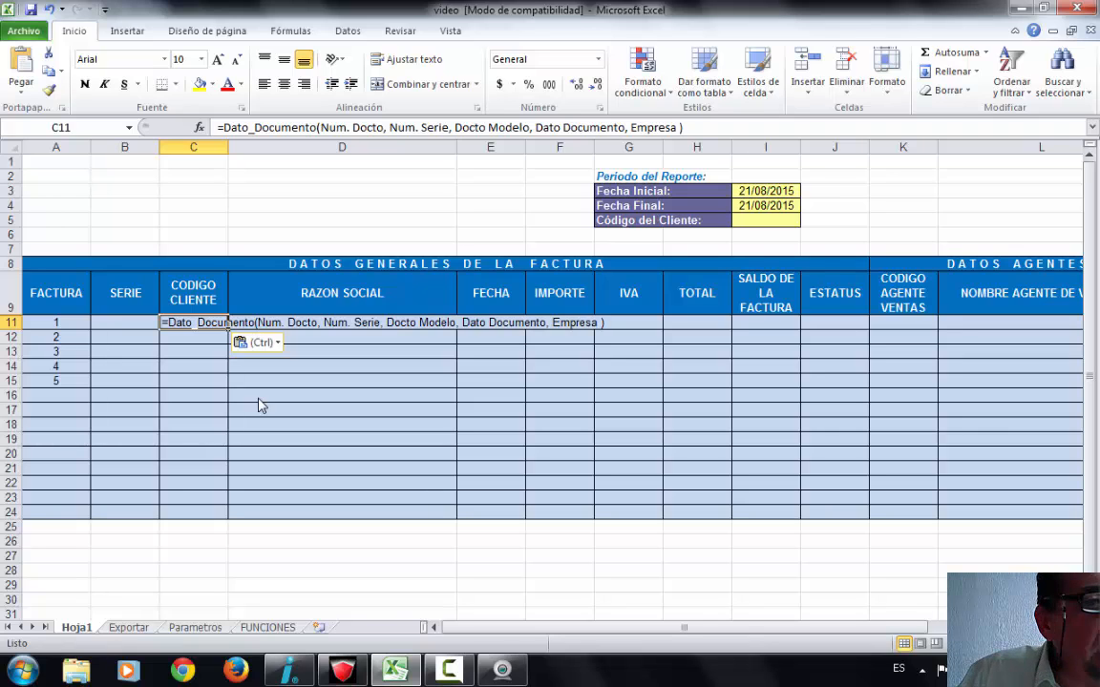
- Replace the Num. Docto placeholder in C11's Dato_Documento formula with the column-fixed reference $A11
{"action": "left_click", "coordinate": [326, 127]}
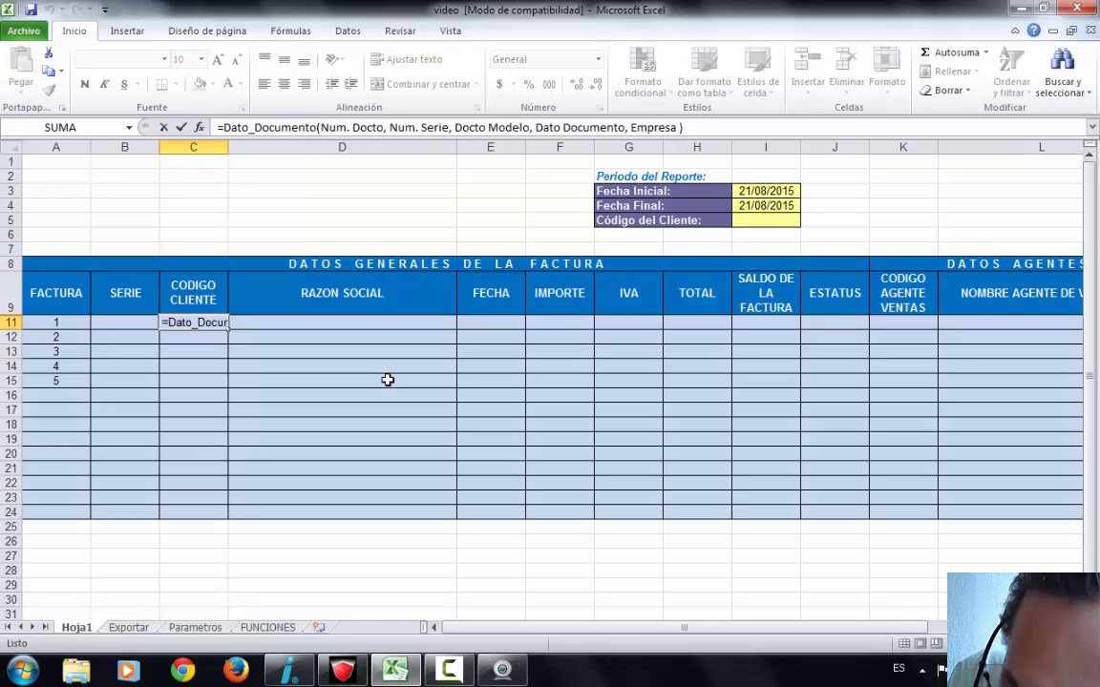
{"action": "key", "text": "Delete"}
{"action": "key", "text": "Delete"}
{"action": "key", "text": "Delete"}
{"action": "key", "text": "Delete"}
{"action": "key", "text": "Delete"}
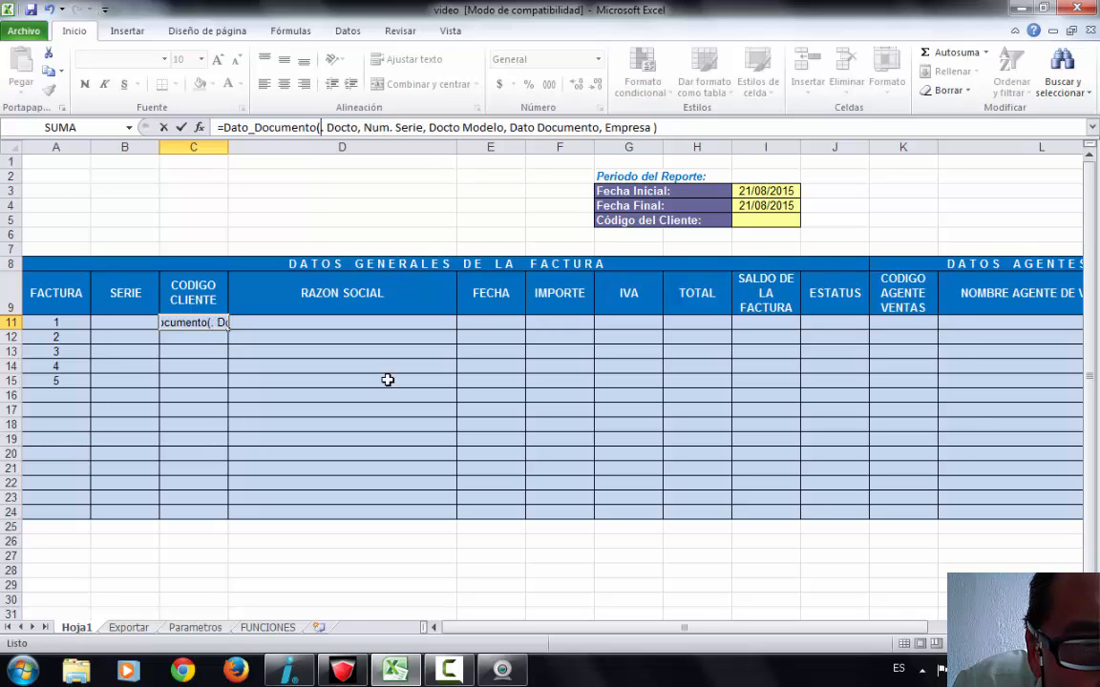
{"action": "key", "text": "Delete"}
{"action": "key", "text": "Delete"}
{"action": "key", "text": "Delete"}
{"action": "key", "text": "Delete"}
{"action": "key", "text": "Delete"}
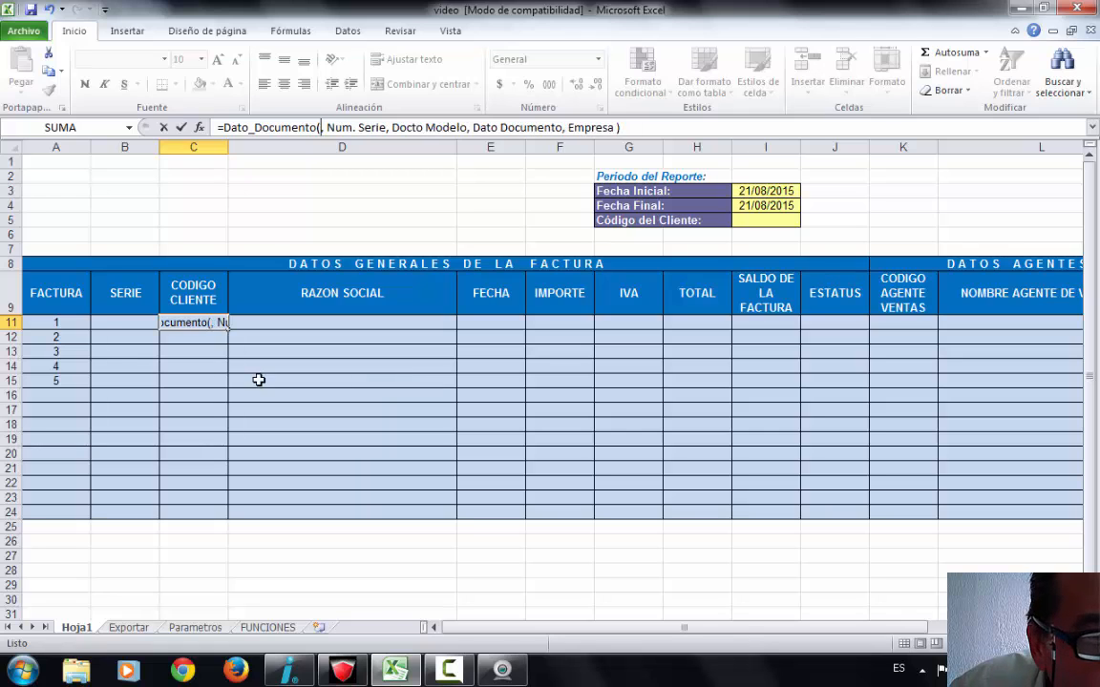
{"action": "left_click", "coordinate": [59, 325]}
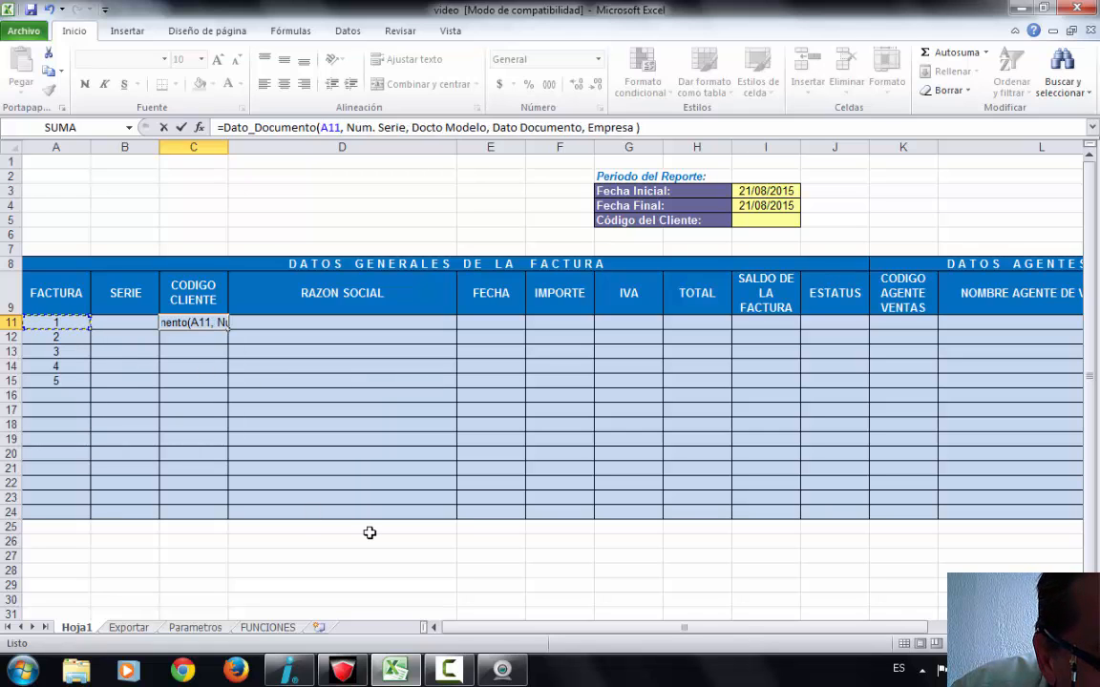
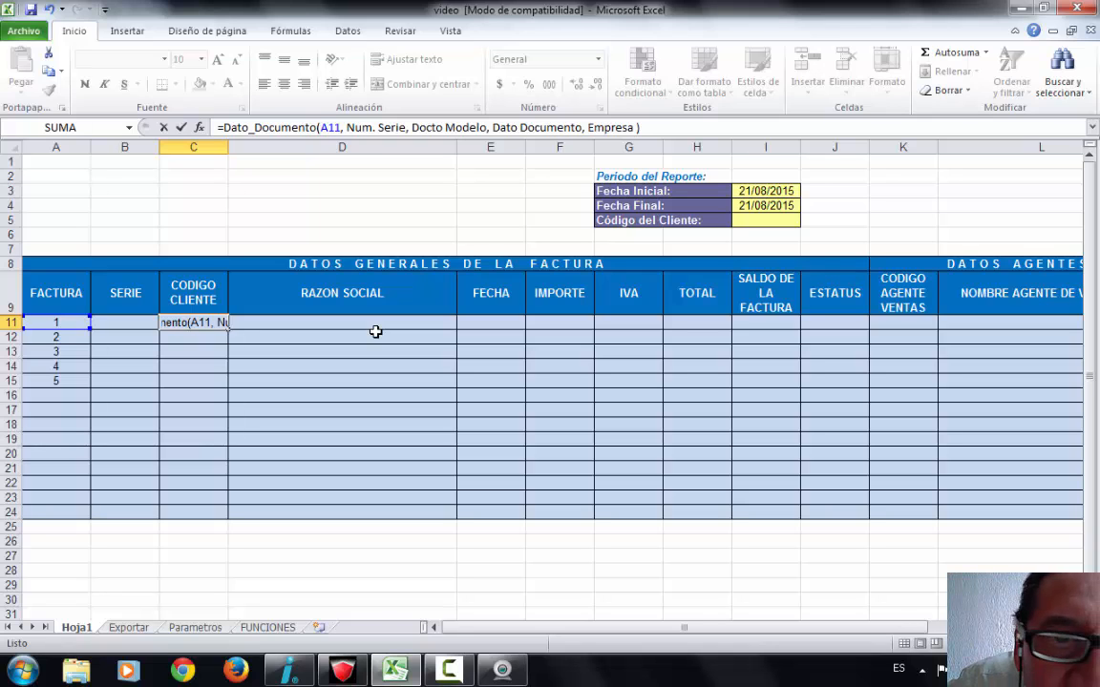
{"action": "type", "text": "$"}
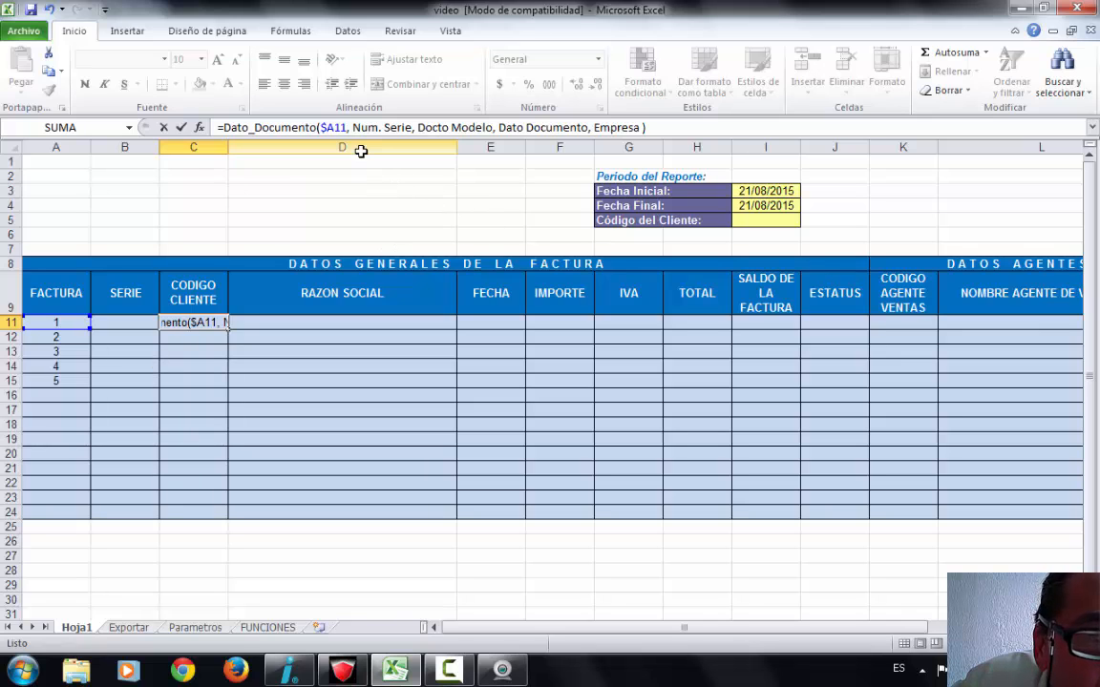
{"action": "left_click", "coordinate": [326, 128]}
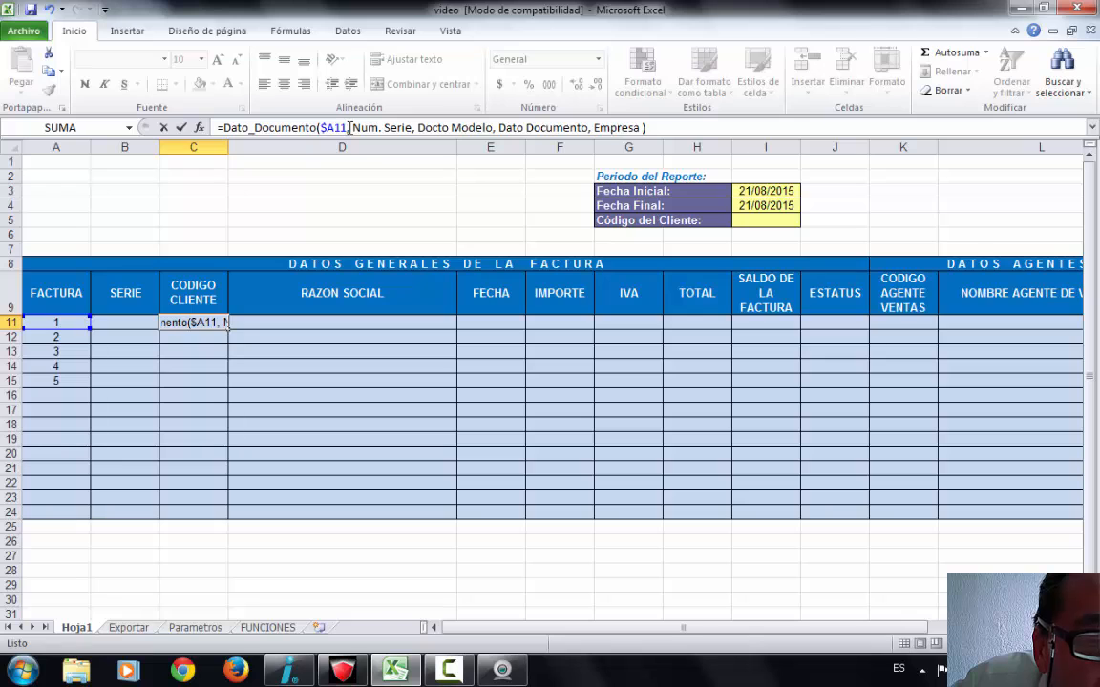
- Replace the Num. Serie placeholder in the C11 formula with the column-fixed reference $B11
{"action": "left_click_drag", "start_coordinate": [353, 128], "coordinate": [362, 128]}
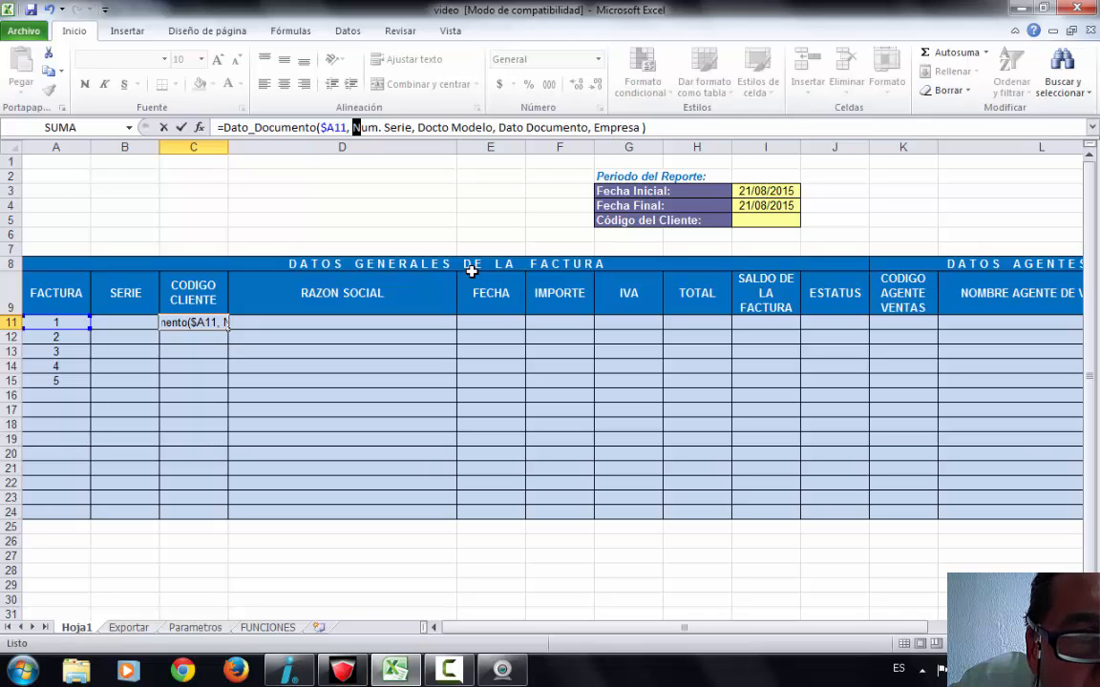
{"action": "key", "text": "Right"}
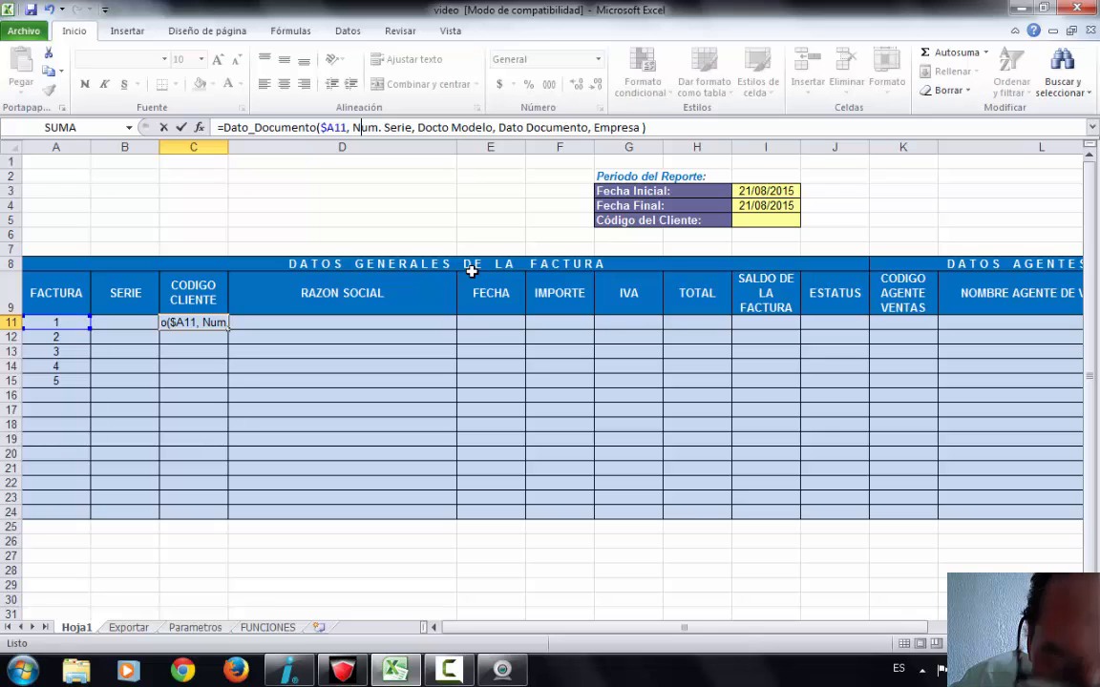
{"action": "key", "text": "Left"}
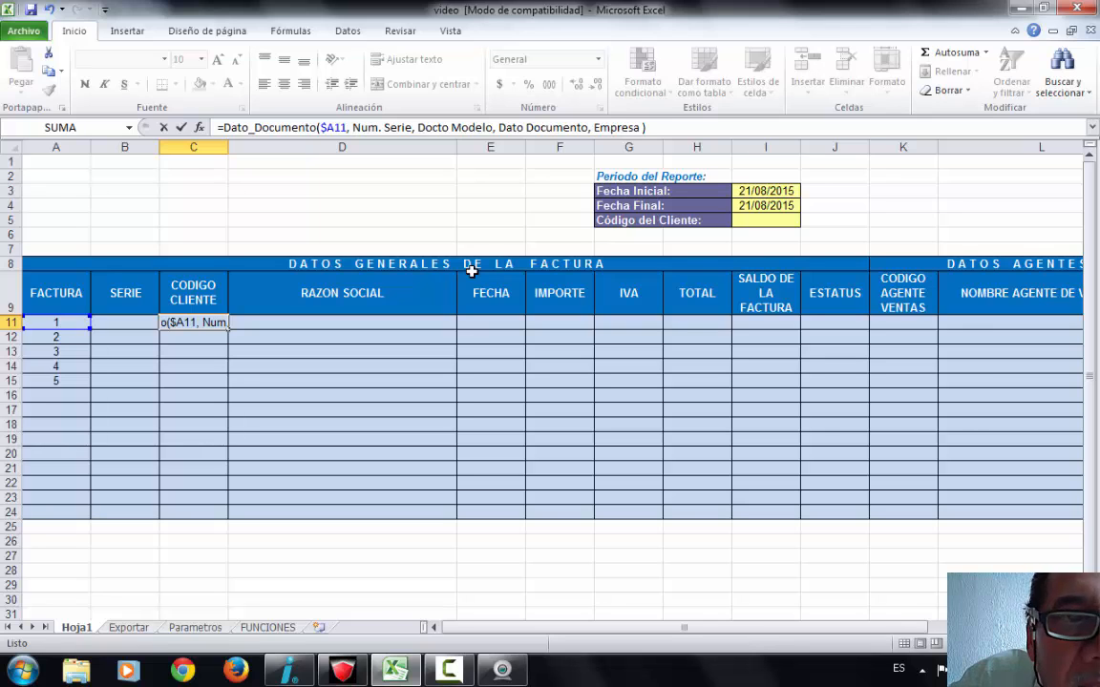
{"action": "key", "text": "Delete"}
{"action": "key", "text": "Delete"}
{"action": "key", "text": "Delete"}
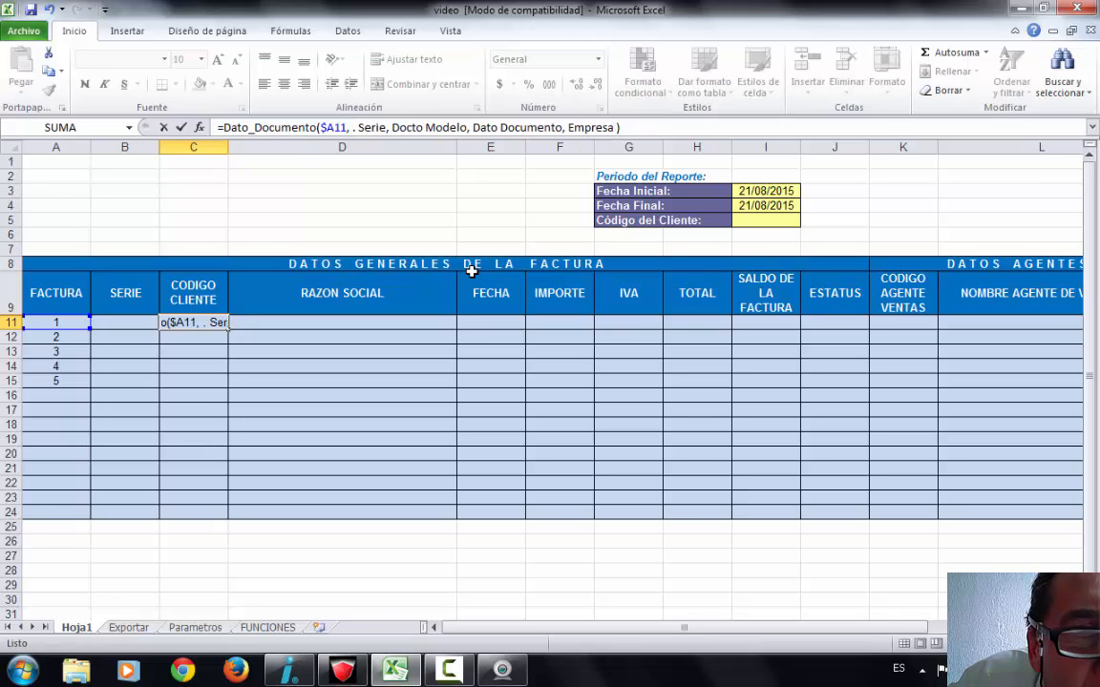
{"action": "key", "text": "Delete"}
{"action": "key", "text": "Delete"}
{"action": "key", "text": "Delete"}
{"action": "key", "text": "Delete"}
{"action": "key", "text": "Delete"}
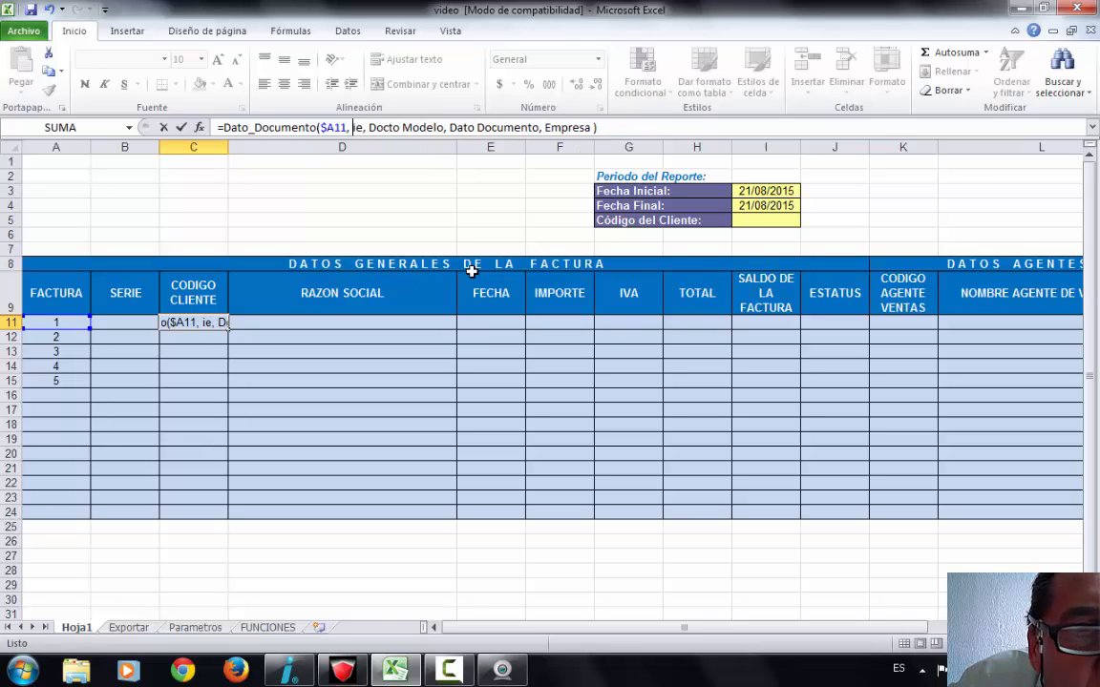
{"action": "key", "text": "Delete"}
{"action": "key", "text": "Delete"}
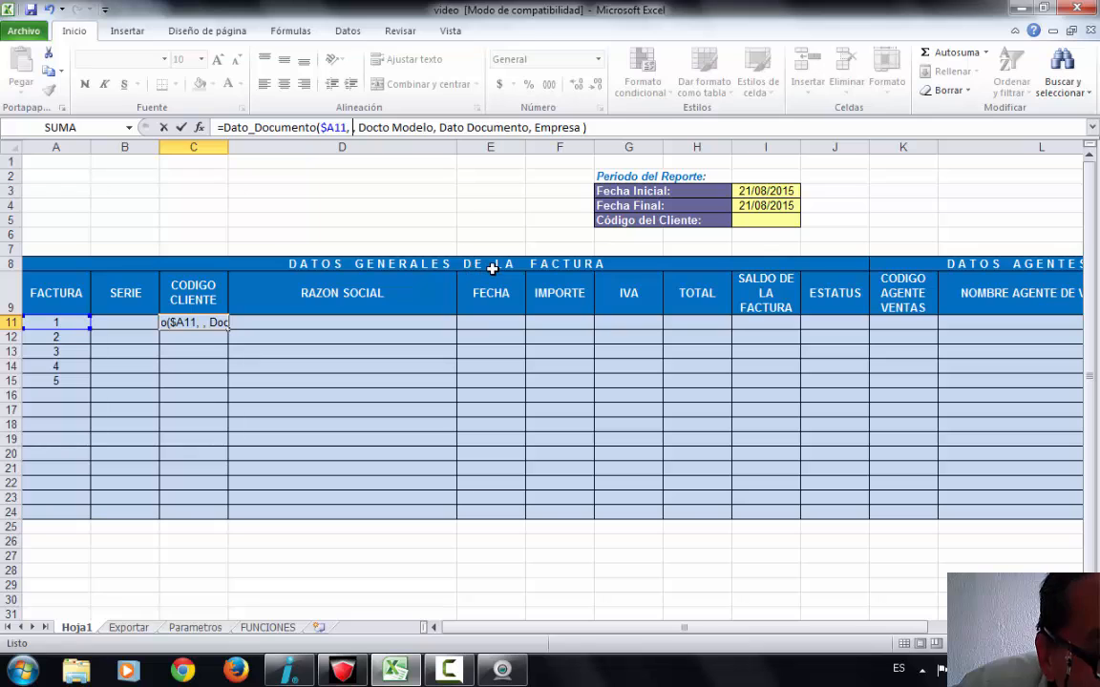
{"action": "left_click", "coordinate": [133, 327]}
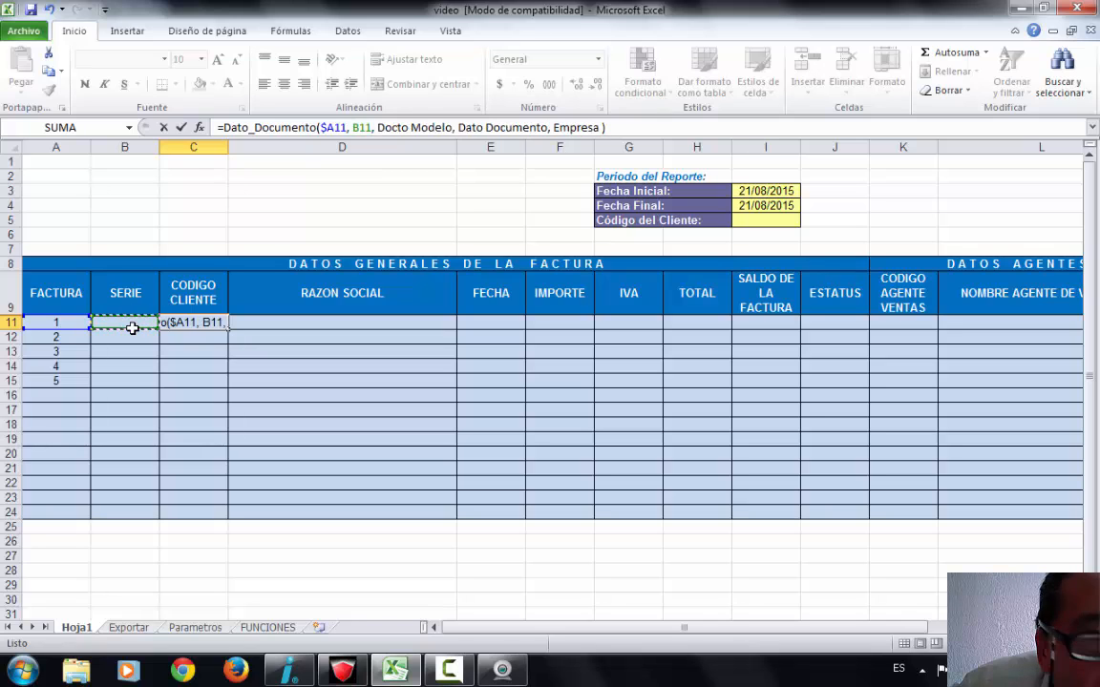
{"action": "left_click", "coordinate": [352, 127]}
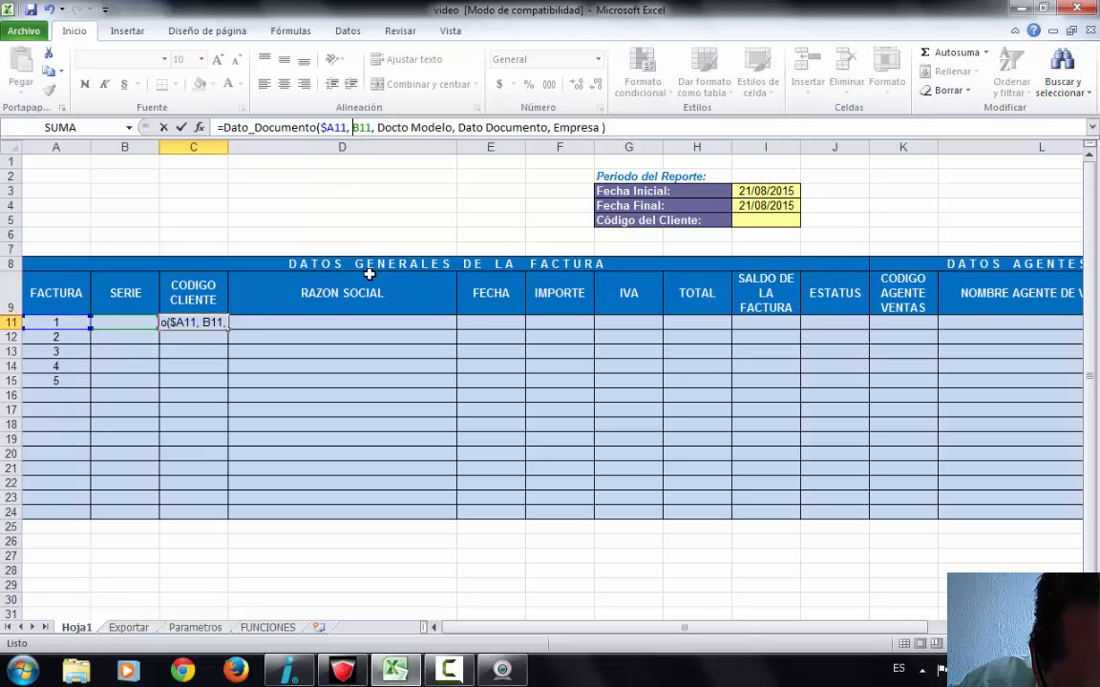
{"action": "type", "text": "$"}
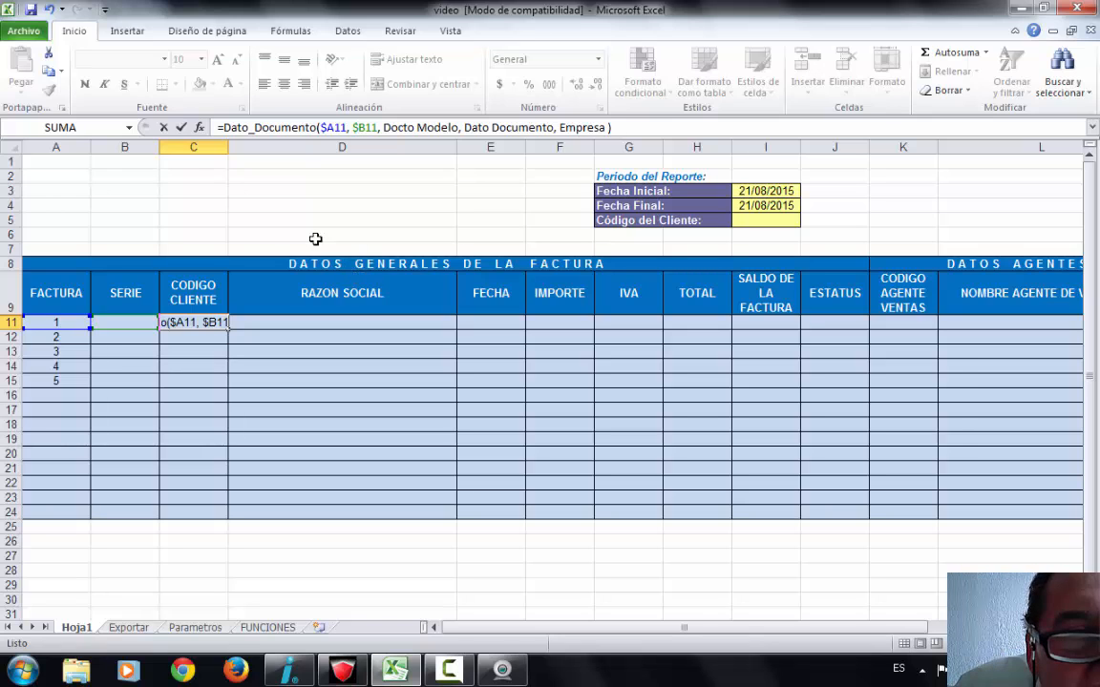
- Replace the Docto Modelo placeholder in the C11 formula with 4, enter the formula, and reselect C11
{"action": "left_click", "coordinate": [384, 127]}
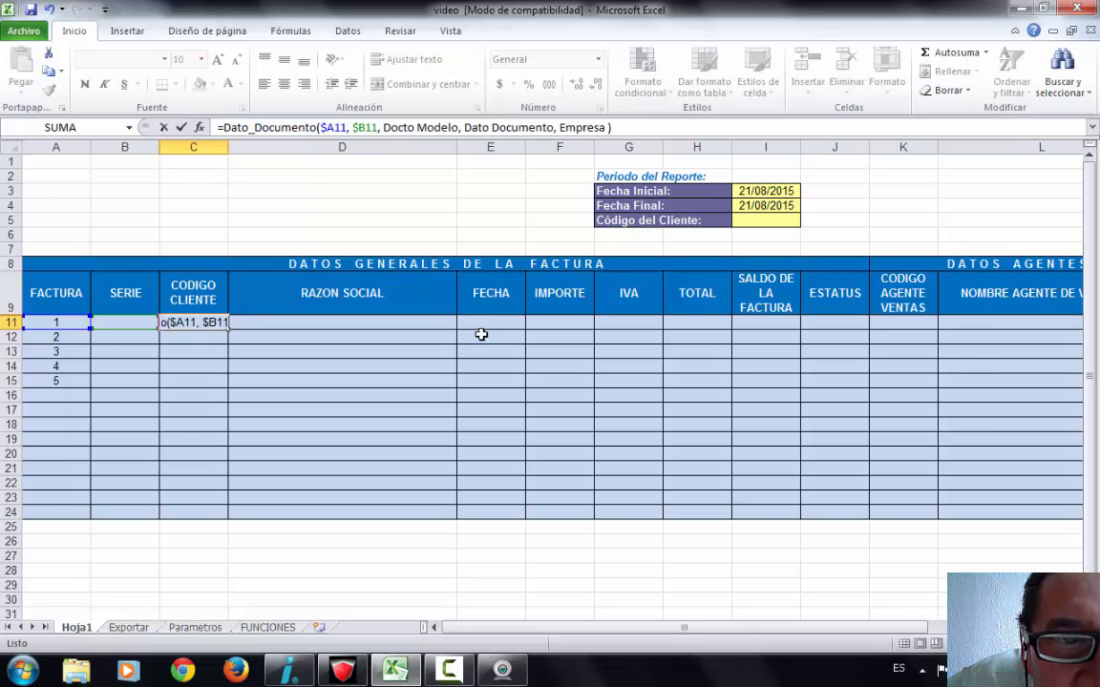
{"action": "key", "text": "Delete"}
{"action": "key", "text": "Delete"}
{"action": "key", "text": "Delete"}
{"action": "key", "text": "Delete"}
{"action": "key", "text": "Delete"}
{"action": "key", "text": "Delete"}
{"action": "key", "text": "Delete"}
{"action": "key", "text": "Delete"}
{"action": "key", "text": "Delete"}
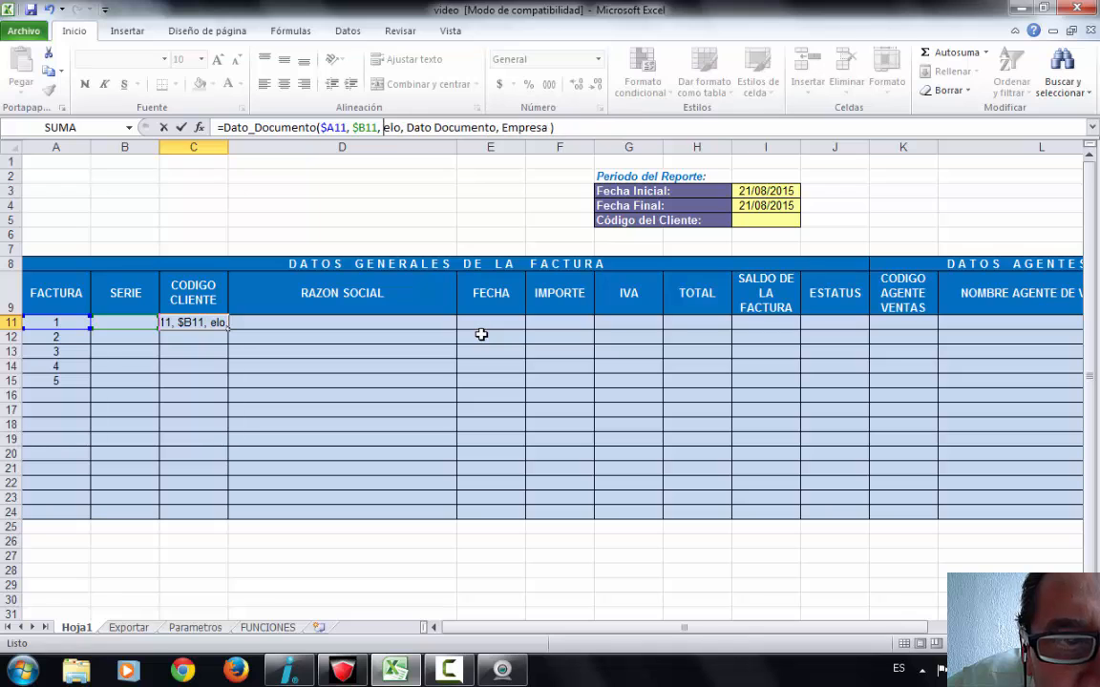
{"action": "key", "text": "Delete"}
{"action": "key", "text": "Delete"}
{"action": "key", "text": "Delete"}
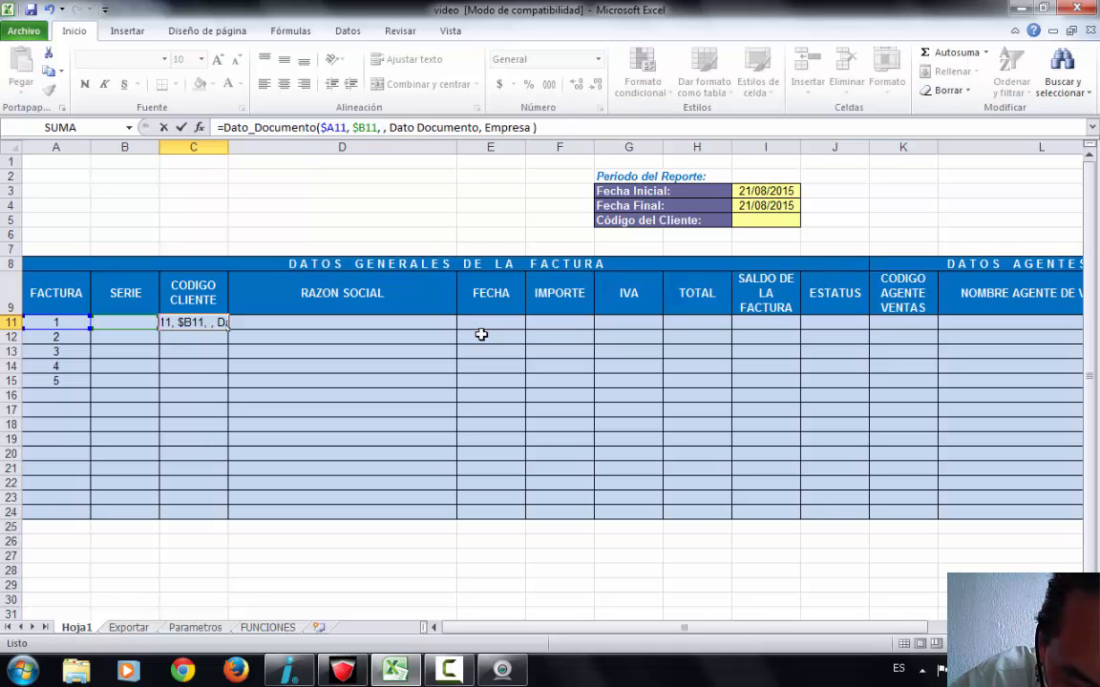
{"action": "type", "text": "4"}
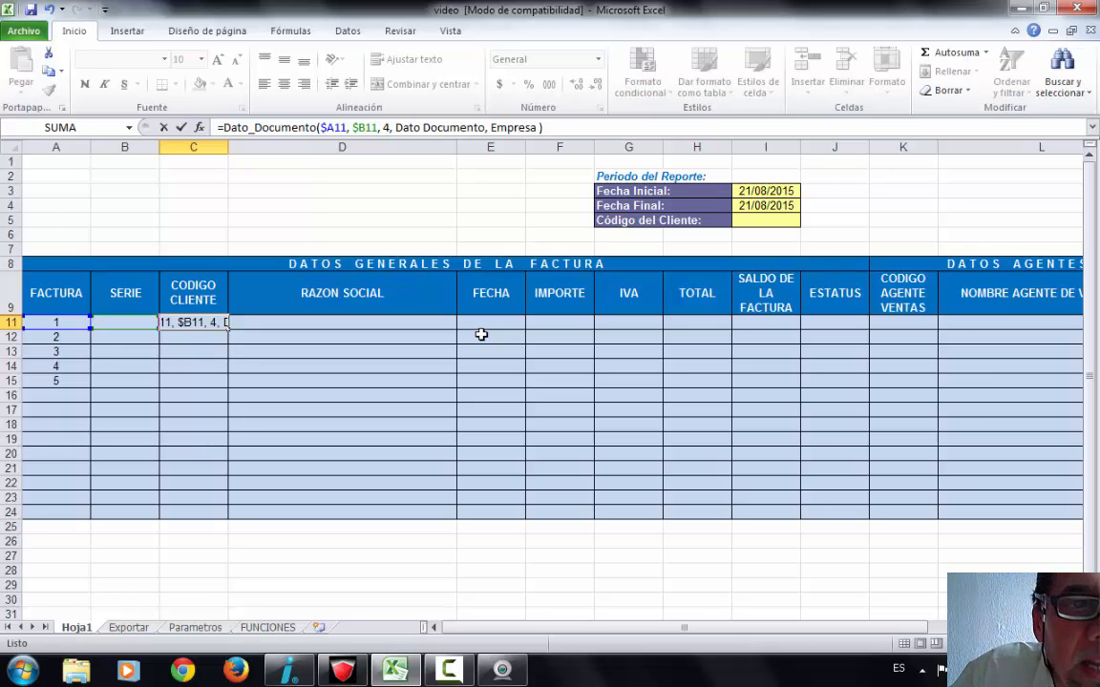
{"action": "key", "text": "Return"}
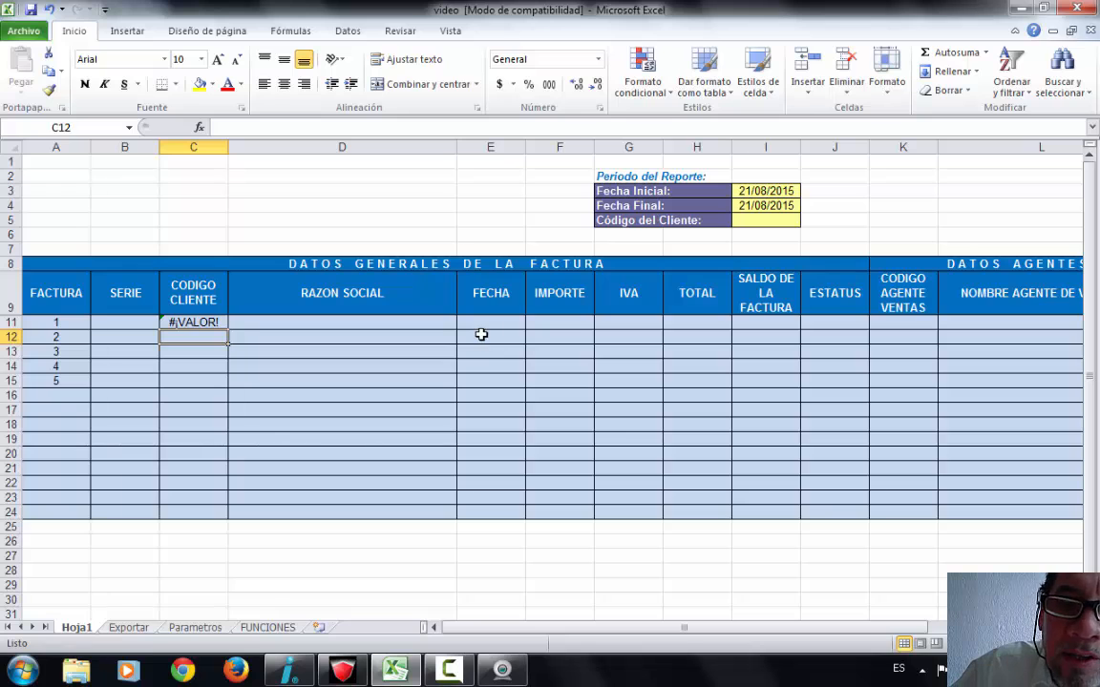
{"action": "key", "text": "Up"}
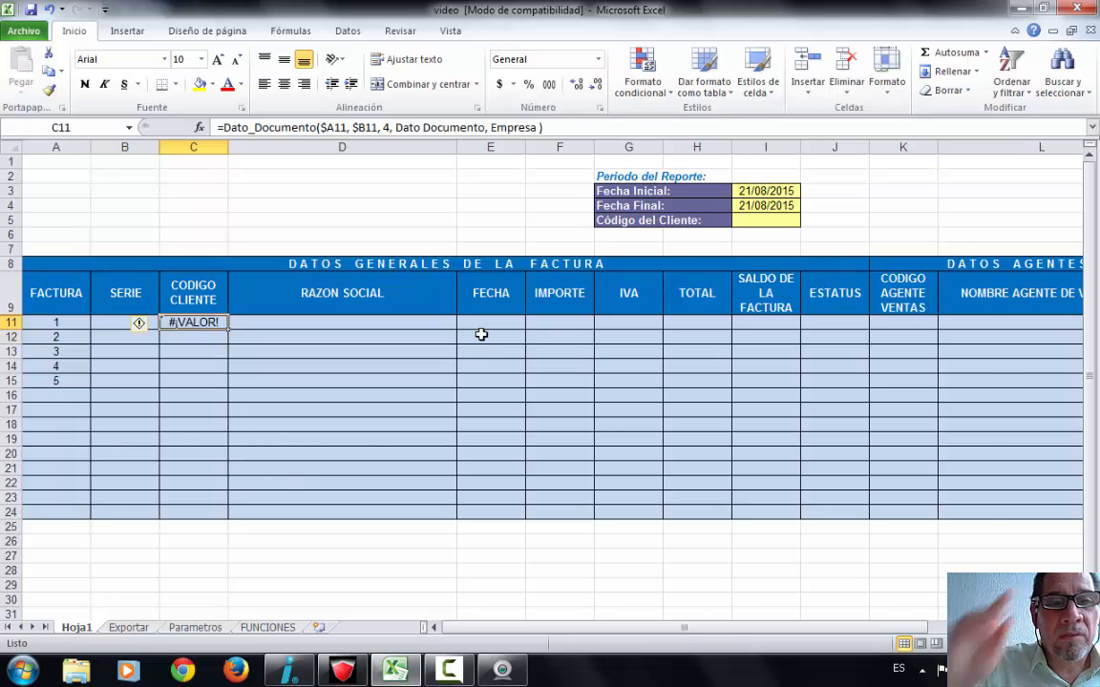
- On the FUNCIONES sheet, look up Código cliente under DATOS DOCUMENTO in the Tabla de Datos Alfanuméricos
{"action": "left_click", "coordinate": [272, 627]}
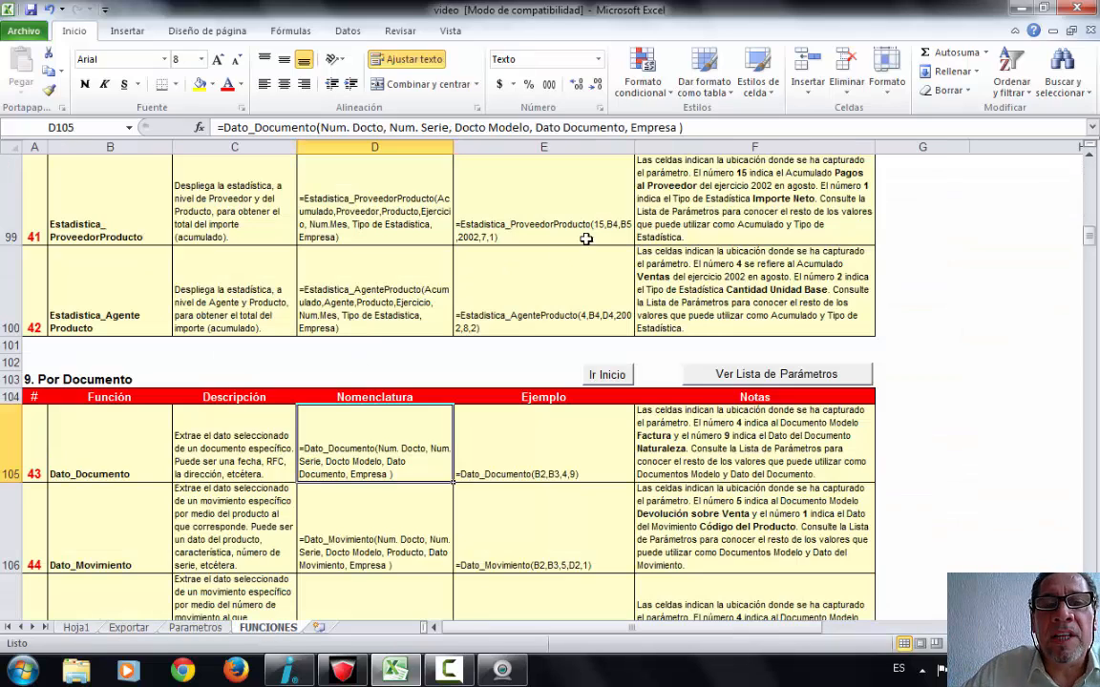
{"action": "scroll", "coordinate": [611, 183], "scroll_direction": "down", "scroll_amount": 12}
{"action": "scroll", "coordinate": [652, 193], "scroll_direction": "down", "scroll_amount": 20}
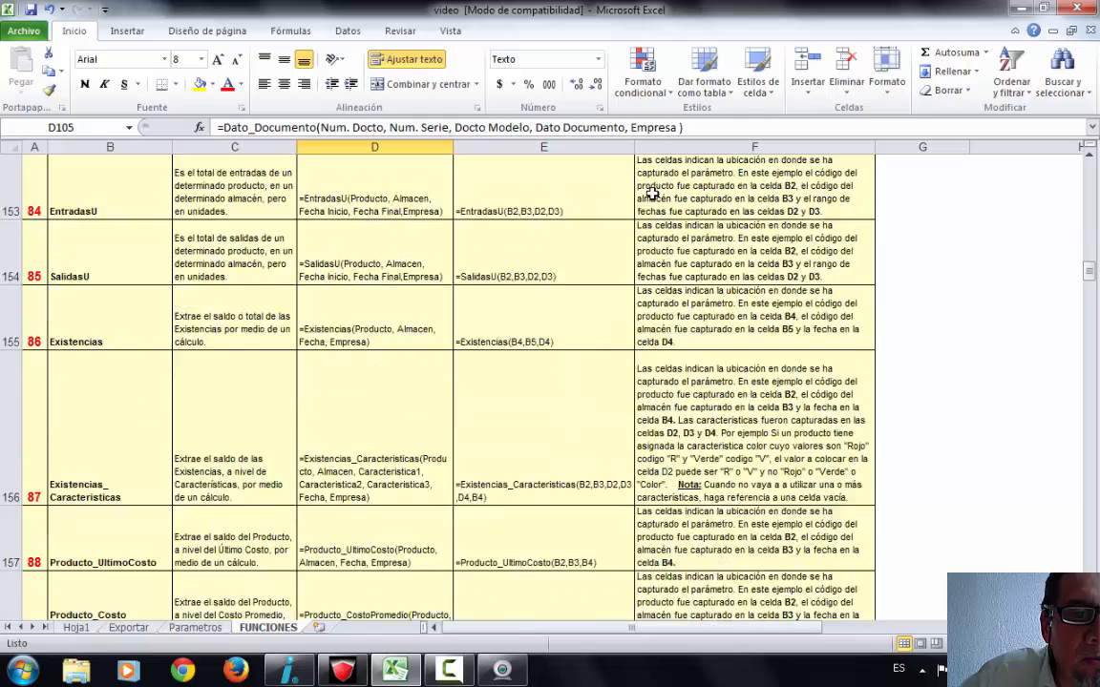
{"action": "scroll", "coordinate": [652, 192], "scroll_direction": "down", "scroll_amount": 20}
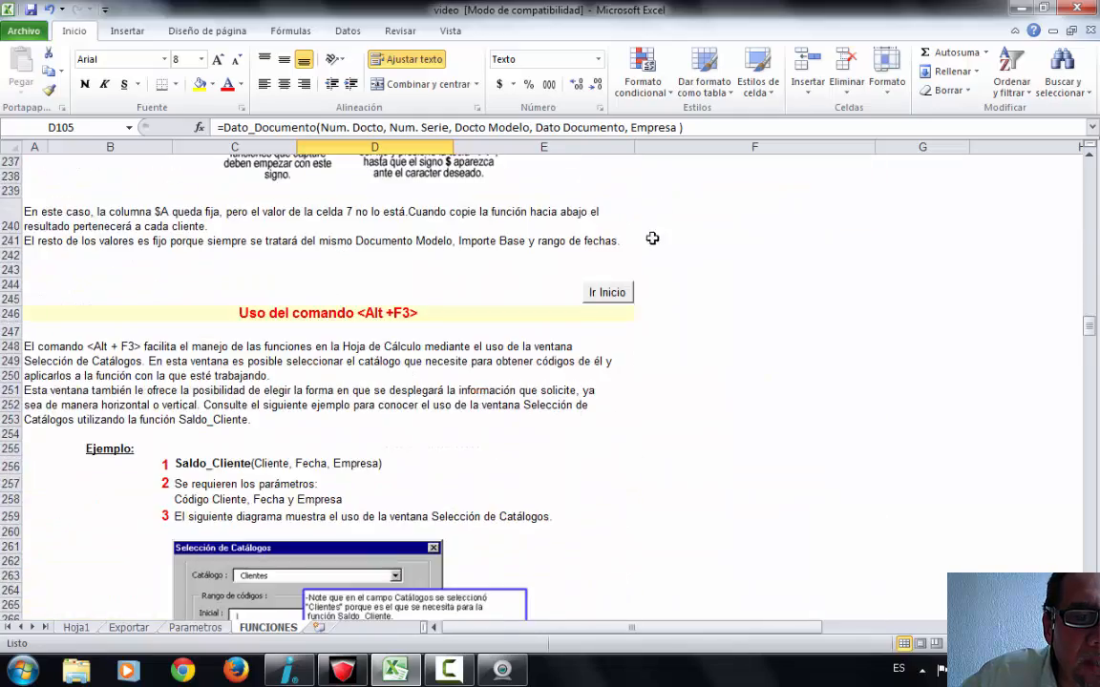
{"action": "scroll", "coordinate": [652, 253], "scroll_direction": "down", "scroll_amount": 20}
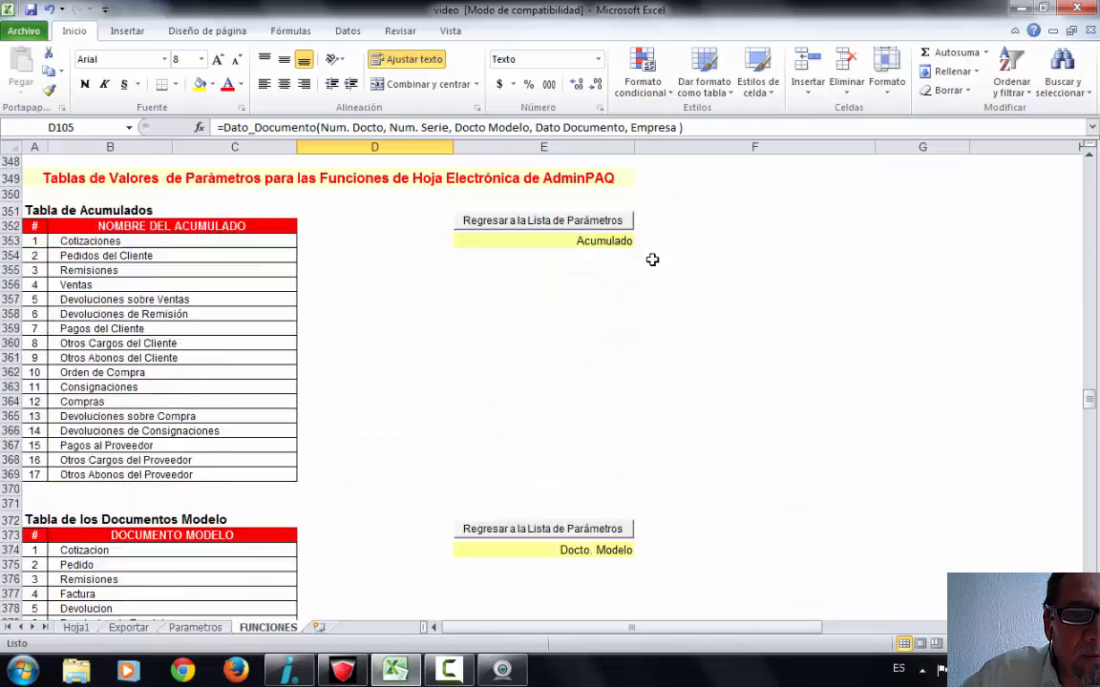
{"action": "scroll", "coordinate": [650, 266], "scroll_direction": "down", "scroll_amount": 17}
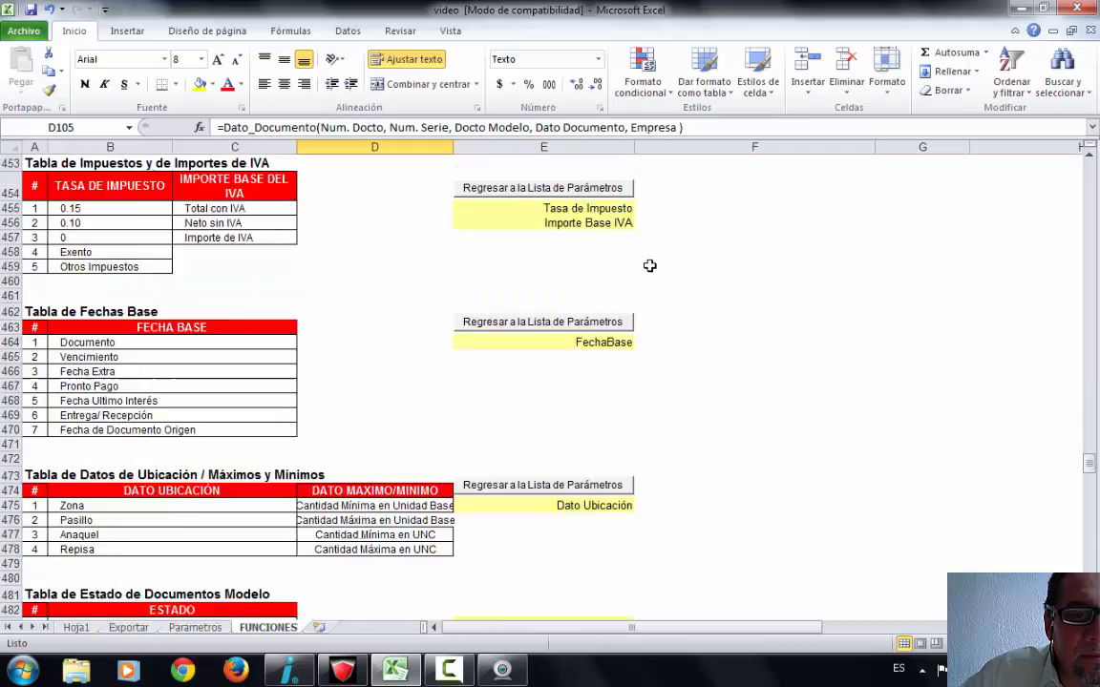
{"action": "scroll", "coordinate": [643, 283], "scroll_direction": "down", "scroll_amount": 20}
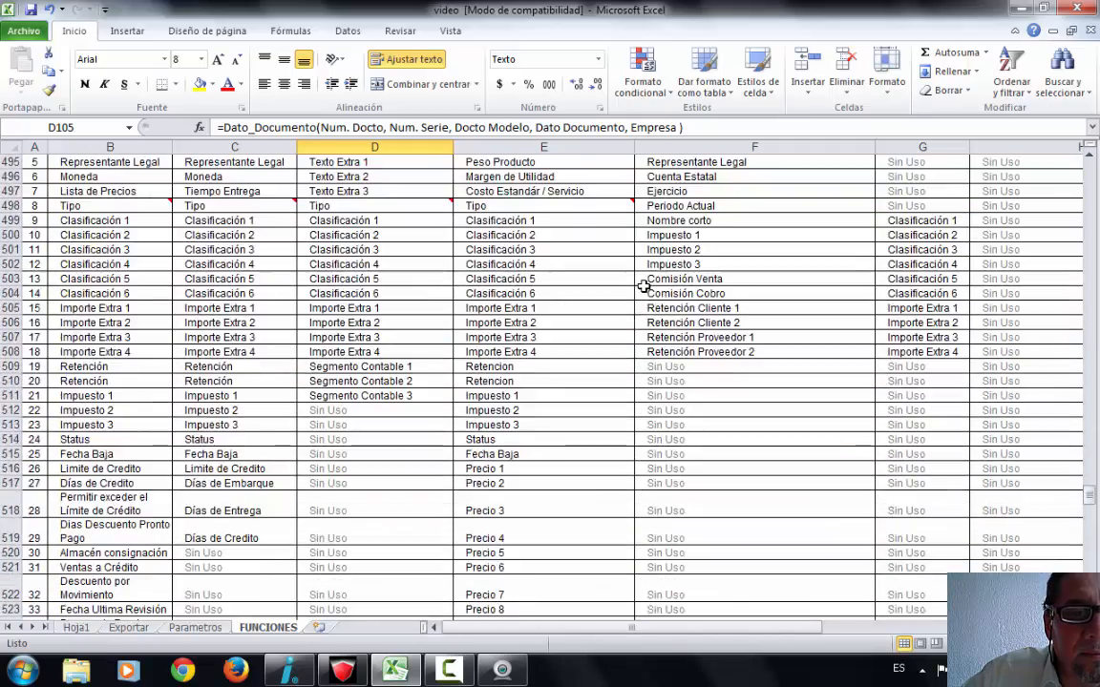
{"action": "scroll", "coordinate": [644, 289], "scroll_direction": "down", "scroll_amount": 9}
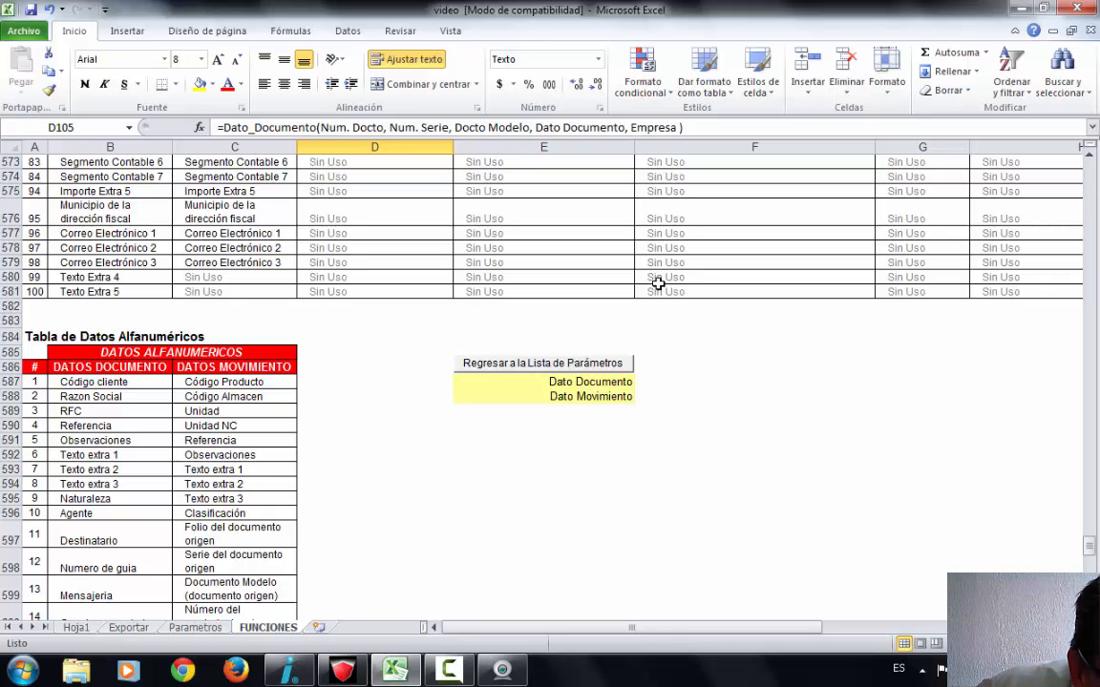
{"action": "left_click", "coordinate": [110, 367]}
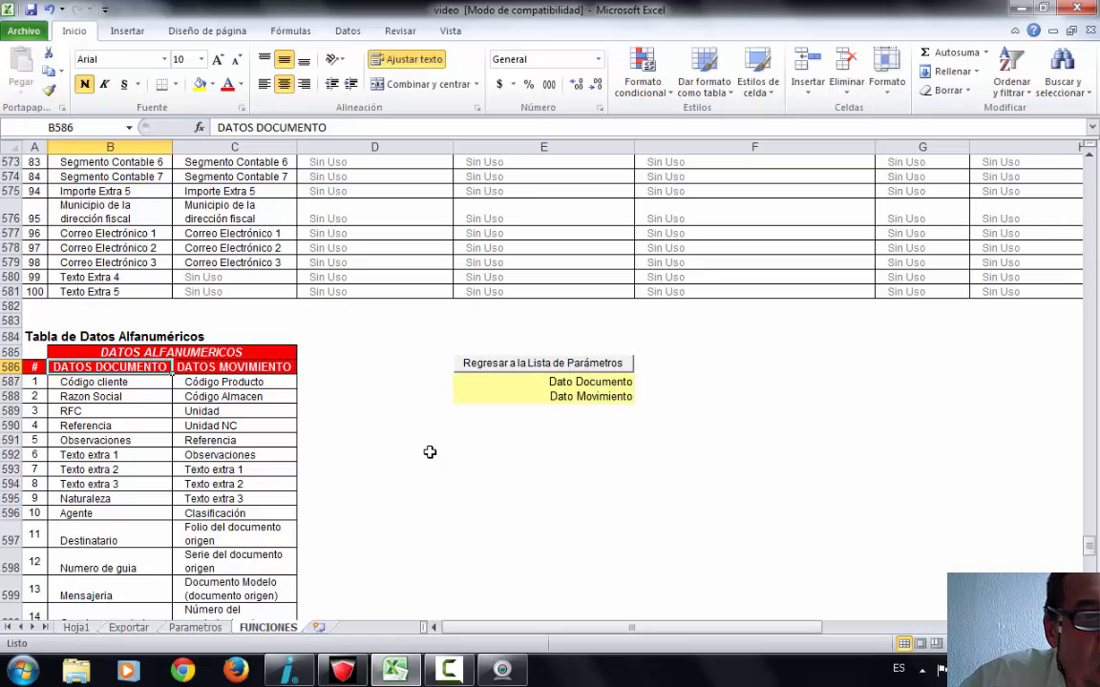
{"action": "left_click", "coordinate": [92, 379]}
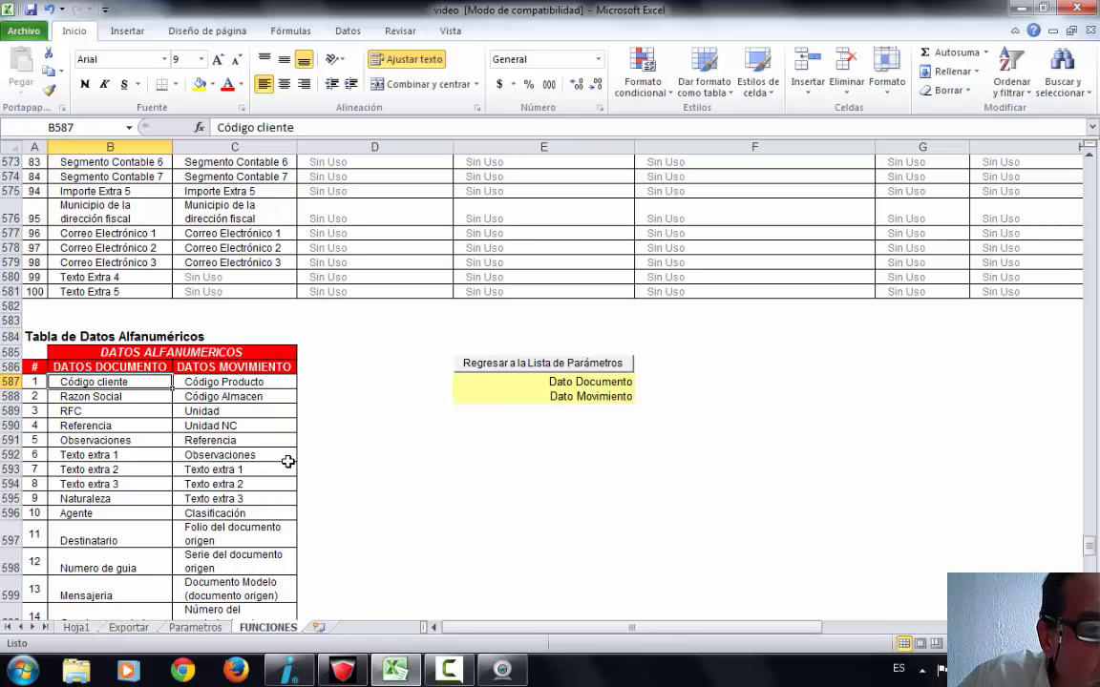
- On Hoja1, replace the Dato Documento placeholder in C11's Dato_Documento formula with 1 and enter the formula
{"action": "left_click", "coordinate": [75, 628]}
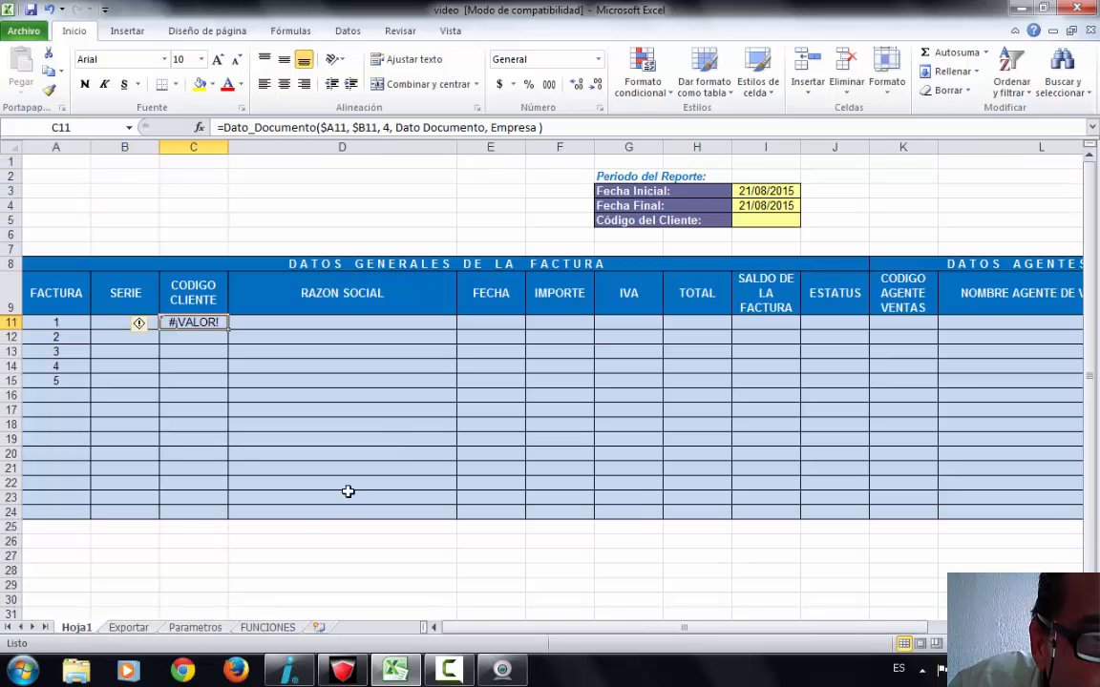
{"action": "left_click", "coordinate": [391, 127]}
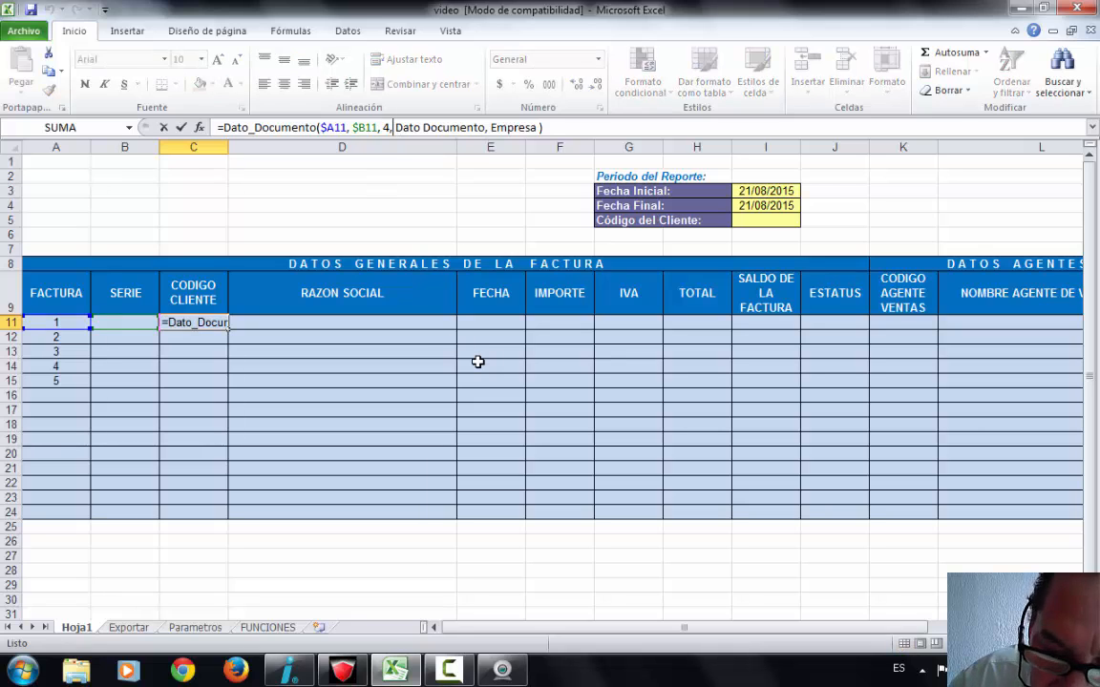
{"action": "key", "text": "Delete"}
{"action": "key", "text": "Delete"}
{"action": "key", "text": "Delete"}
{"action": "key", "text": "Delete"}
{"action": "key", "text": "Delete"}
{"action": "key", "text": "Delete"}
{"action": "key", "text": "Delete"}
{"action": "key", "text": "Delete"}
{"action": "key", "text": "Delete"}
{"action": "key", "text": "Delete"}
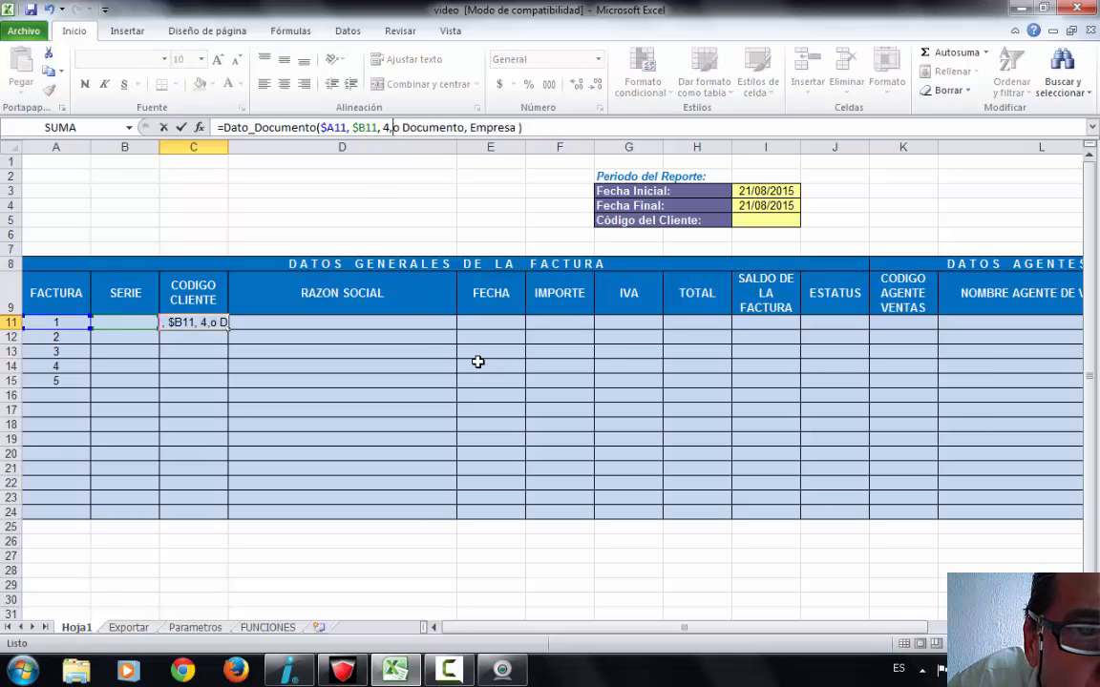
{"action": "key", "text": "Delete"}
{"action": "key", "text": "Delete"}
{"action": "key", "text": "Delete"}
{"action": "key", "text": "Delete"}
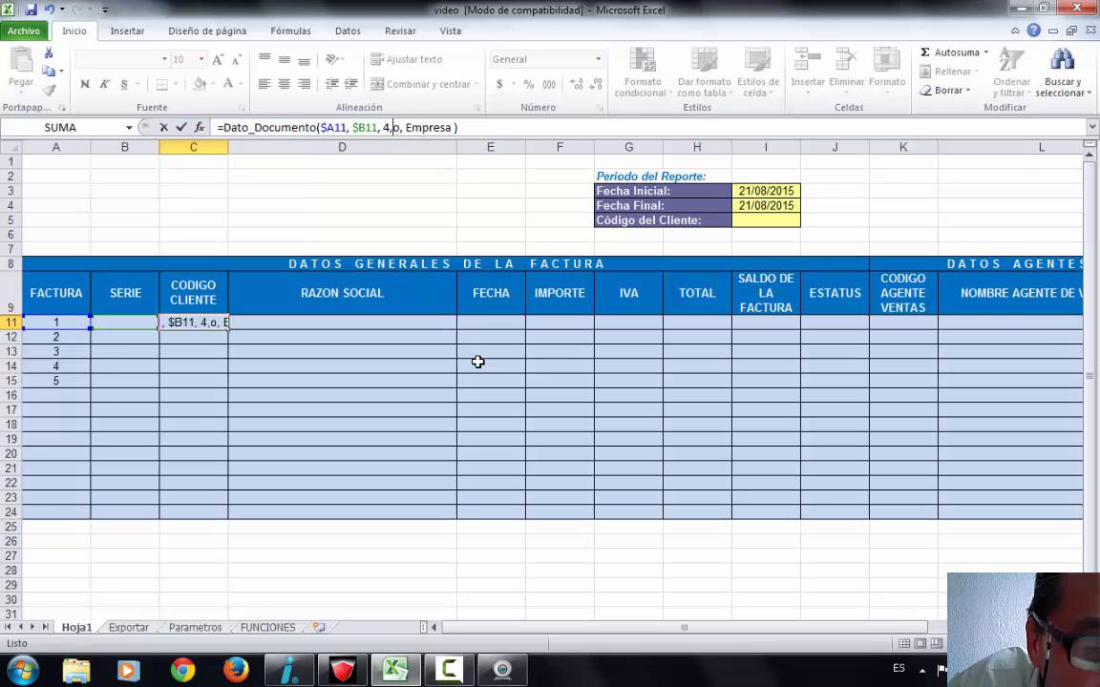
{"action": "type", "text": "1"}
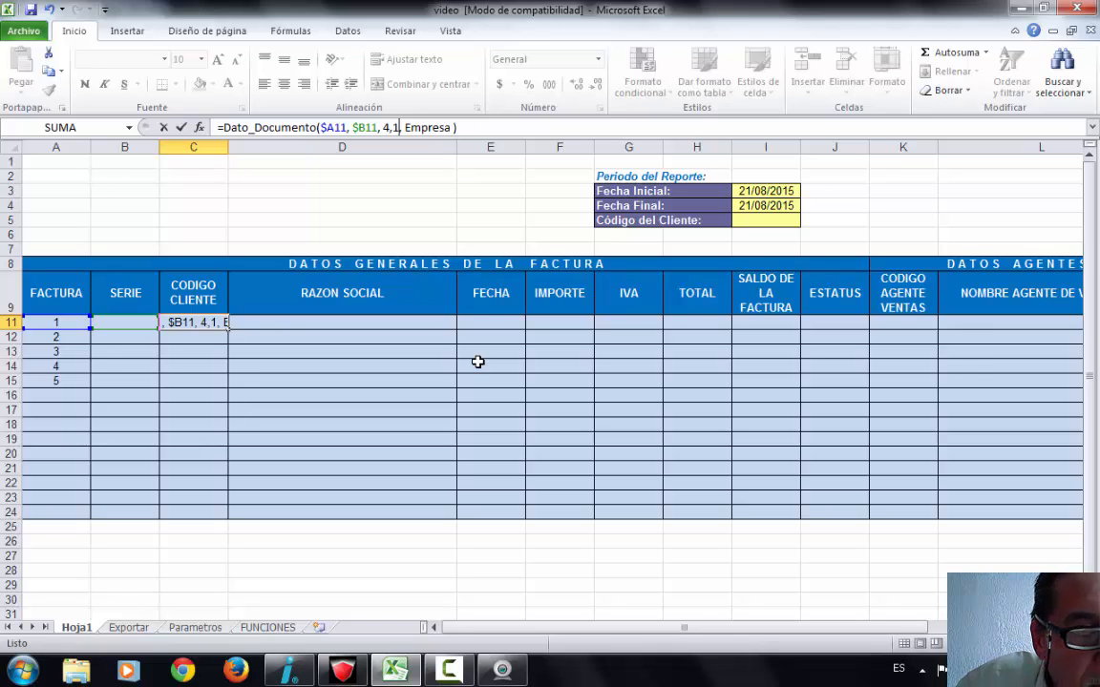
{"action": "key", "text": "Return"}
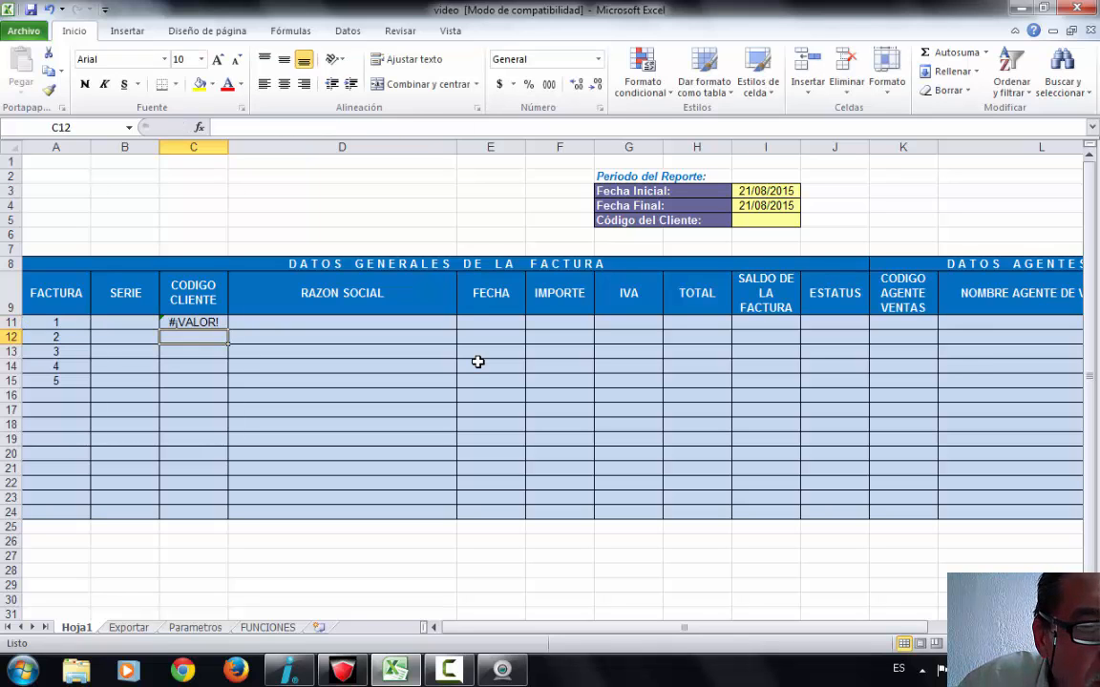
- On the Parametros sheet, look up EMPRESA PRUEBA's number and the Empresa Activa value in the AdminPAQ company list
{"action": "left_click", "coordinate": [196, 628]}
{"action": "left_click", "coordinate": [95, 245]}
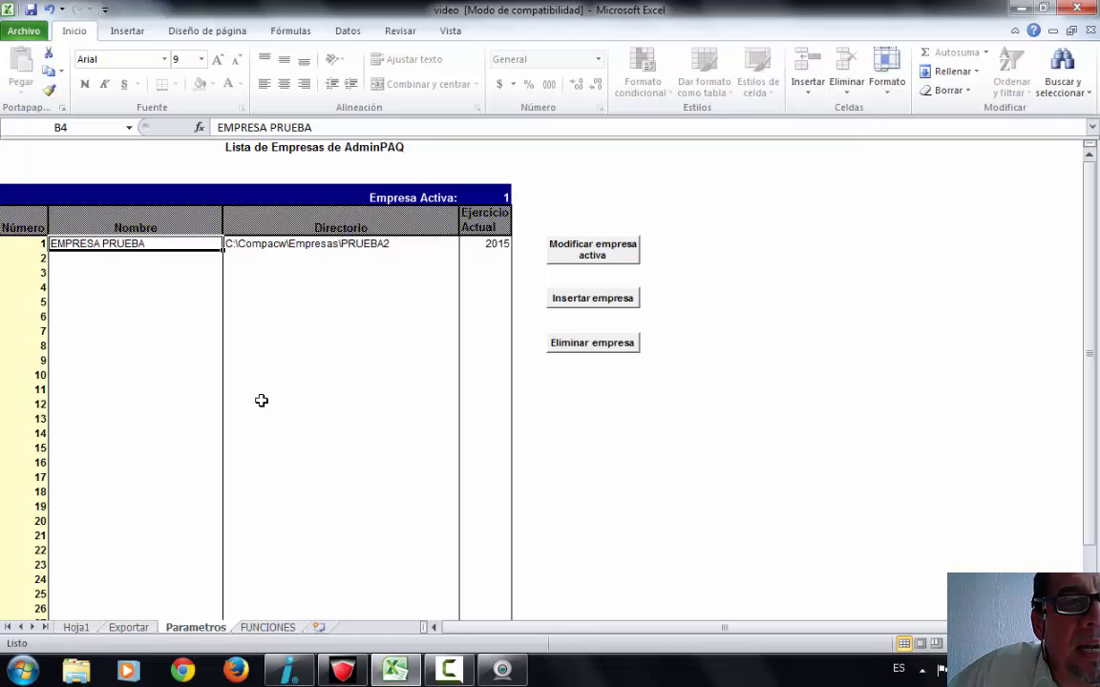
{"action": "left_click", "coordinate": [492, 200]}
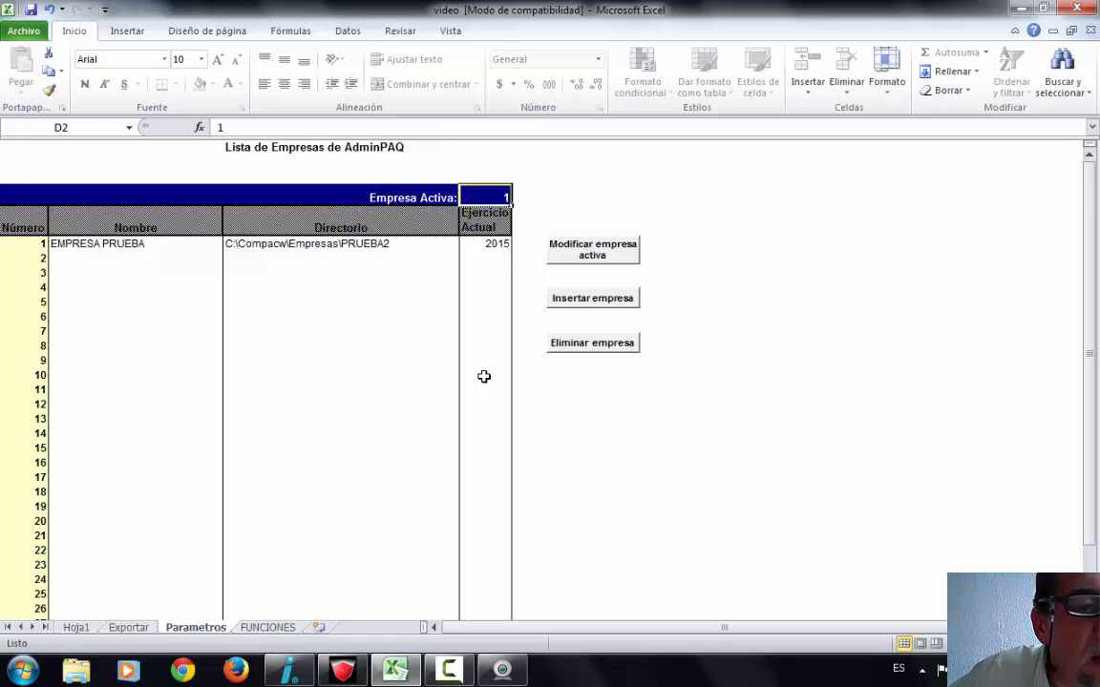
{"action": "left_click", "coordinate": [23, 243]}
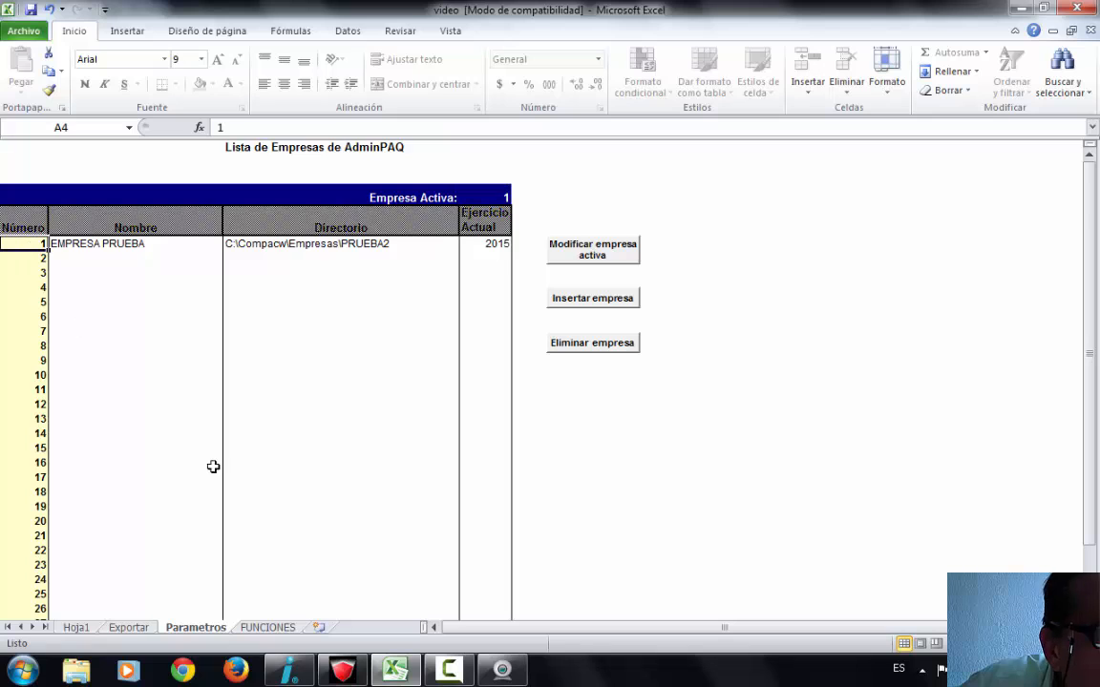
- Replace the Empresa placeholder in Hoja1's C11 formula with 1 and enter the completed Dato_Documento formula
{"action": "left_click", "coordinate": [76, 628]}
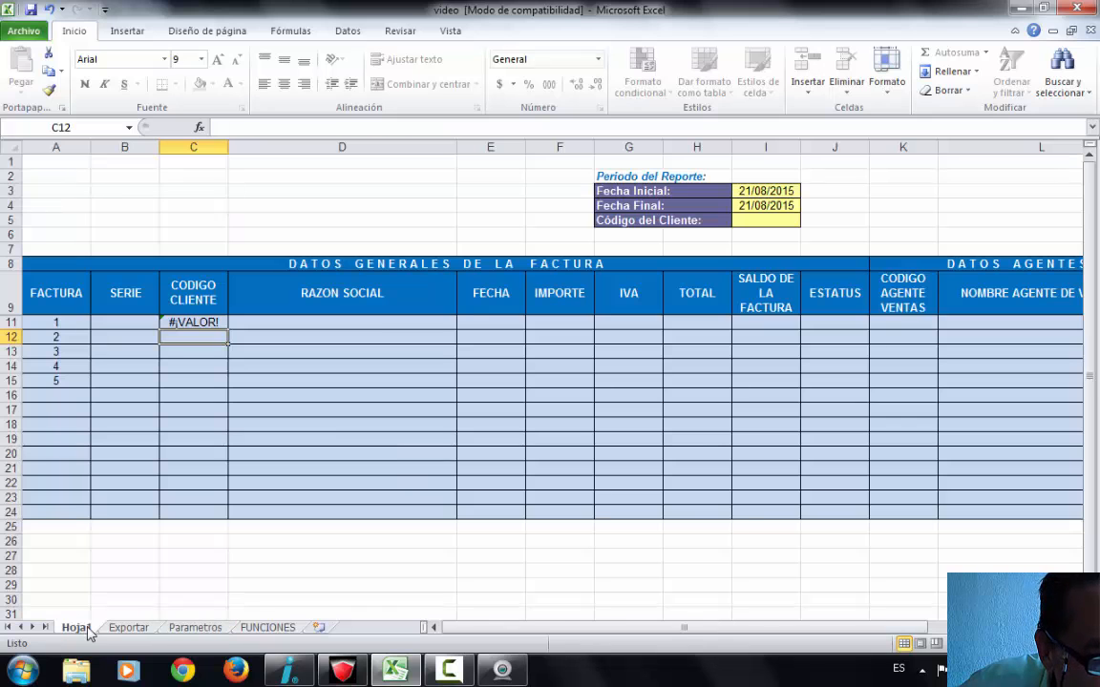
{"action": "left_click", "coordinate": [183, 322]}
{"action": "left_click", "coordinate": [404, 127]}
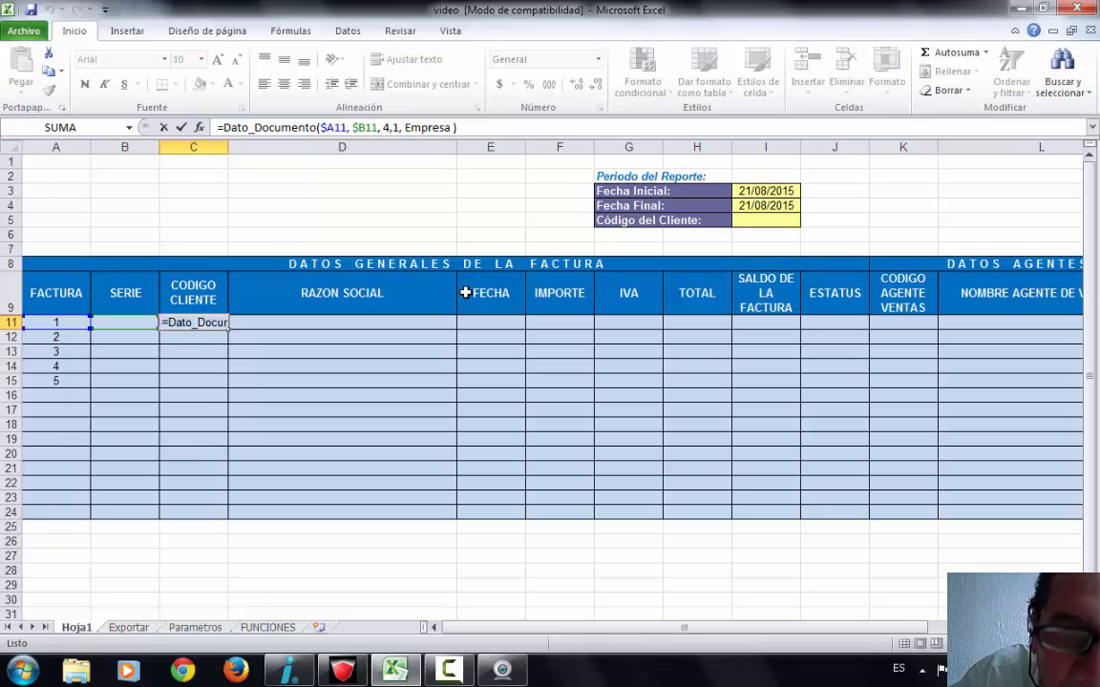
{"action": "key", "text": "Delete"}
{"action": "key", "text": "Delete"}
{"action": "key", "text": "Delete"}
{"action": "key", "text": "Delete"}
{"action": "key", "text": "Delete"}
{"action": "key", "text": "Delete"}
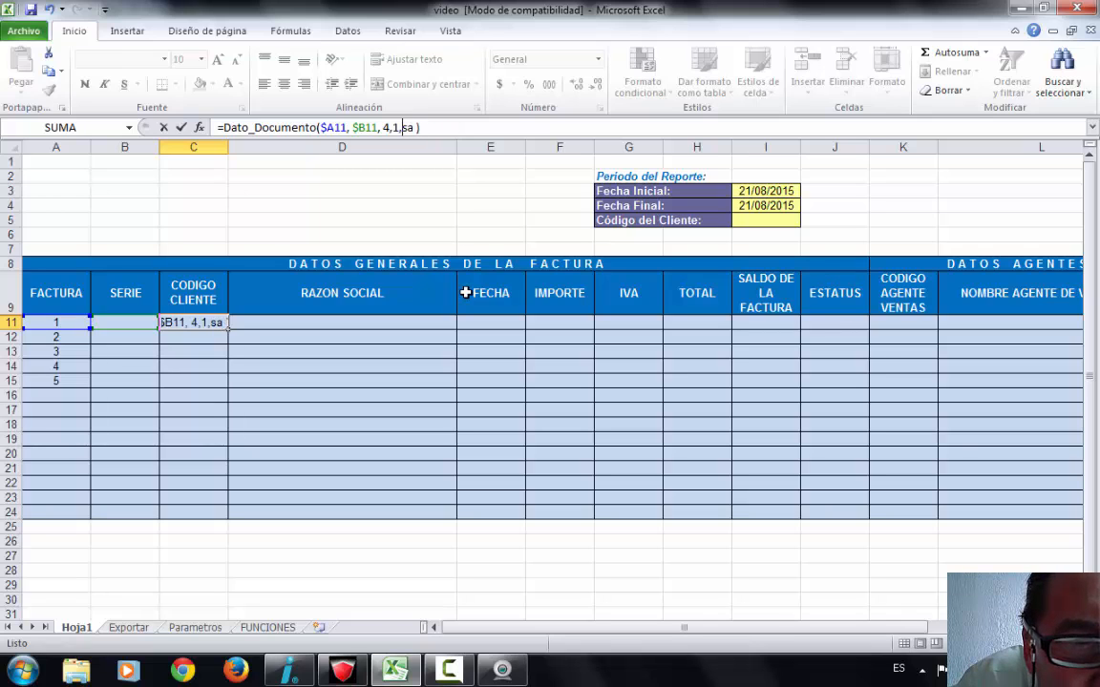
{"action": "key", "text": "Delete"}
{"action": "key", "text": "Delete"}
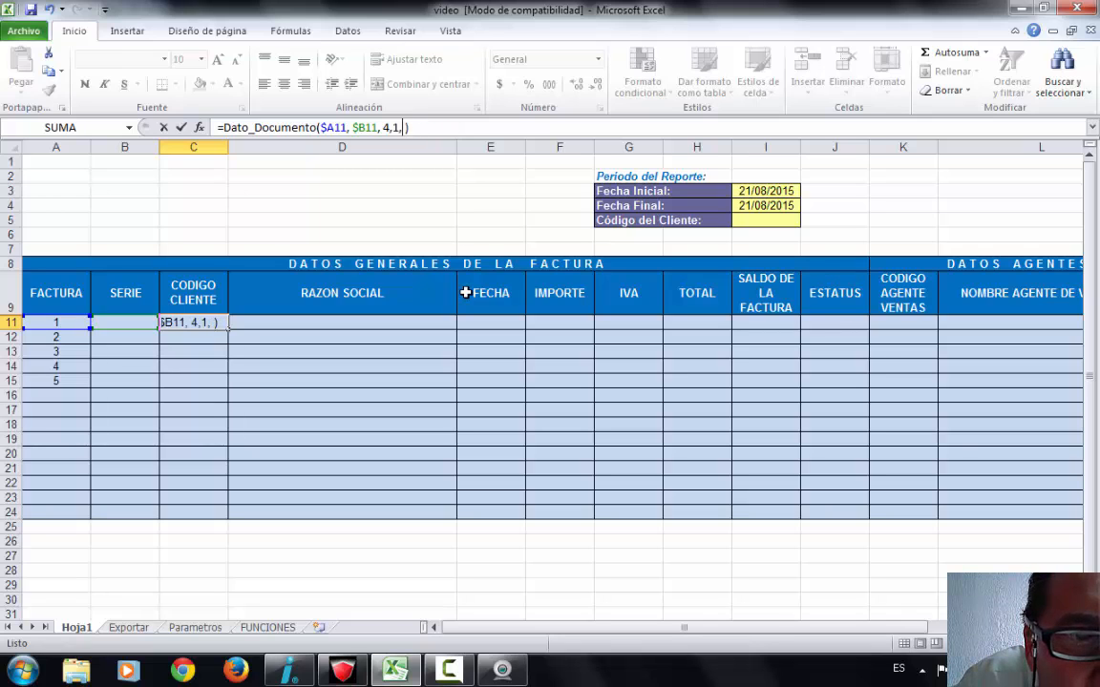
{"action": "type", "text": "1"}
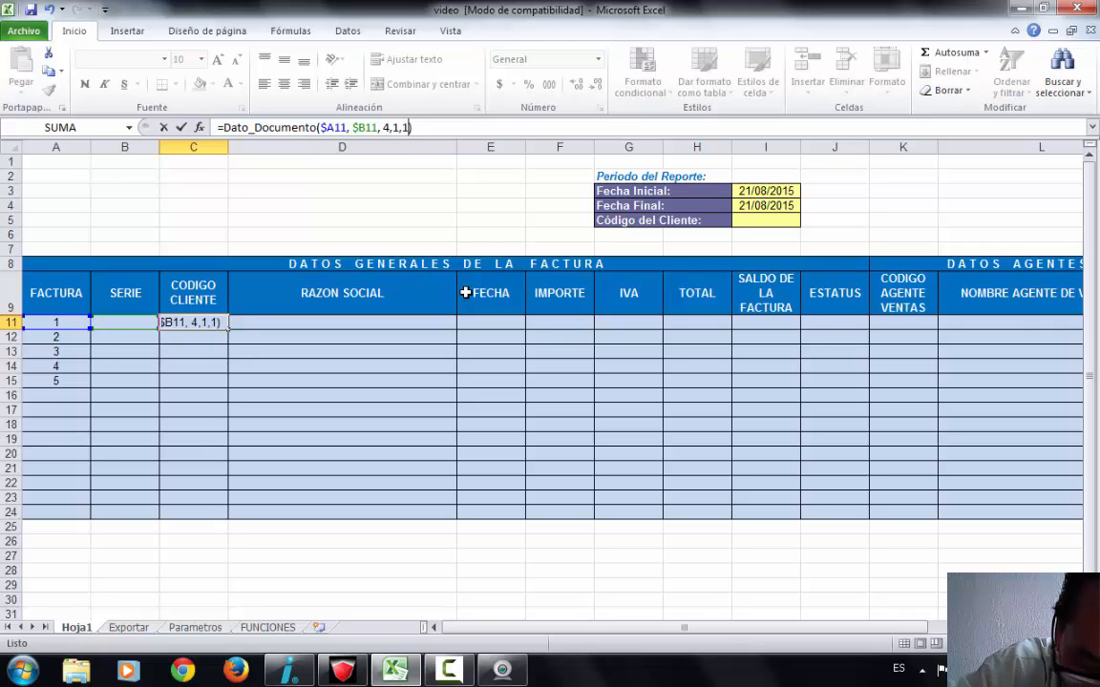
{"action": "key", "text": "Return"}
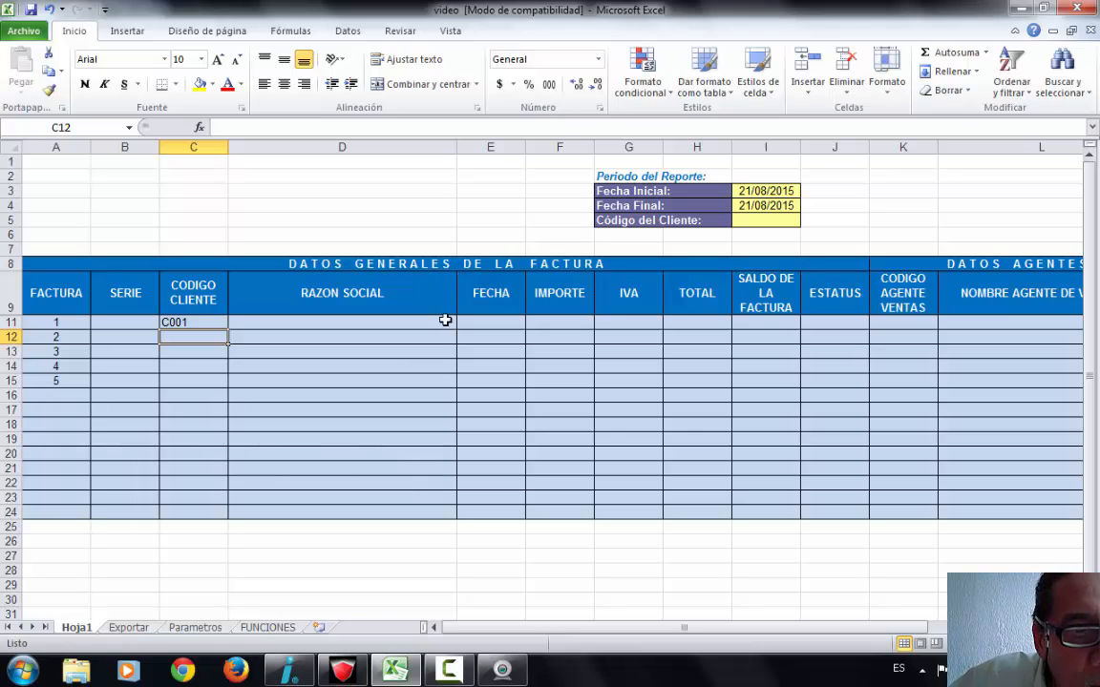
- Fill the CODIGO CLIENTE formula from C11 down through C15, and select D11 under RAZON SOCIAL
{"action": "left_click", "coordinate": [177, 320]}
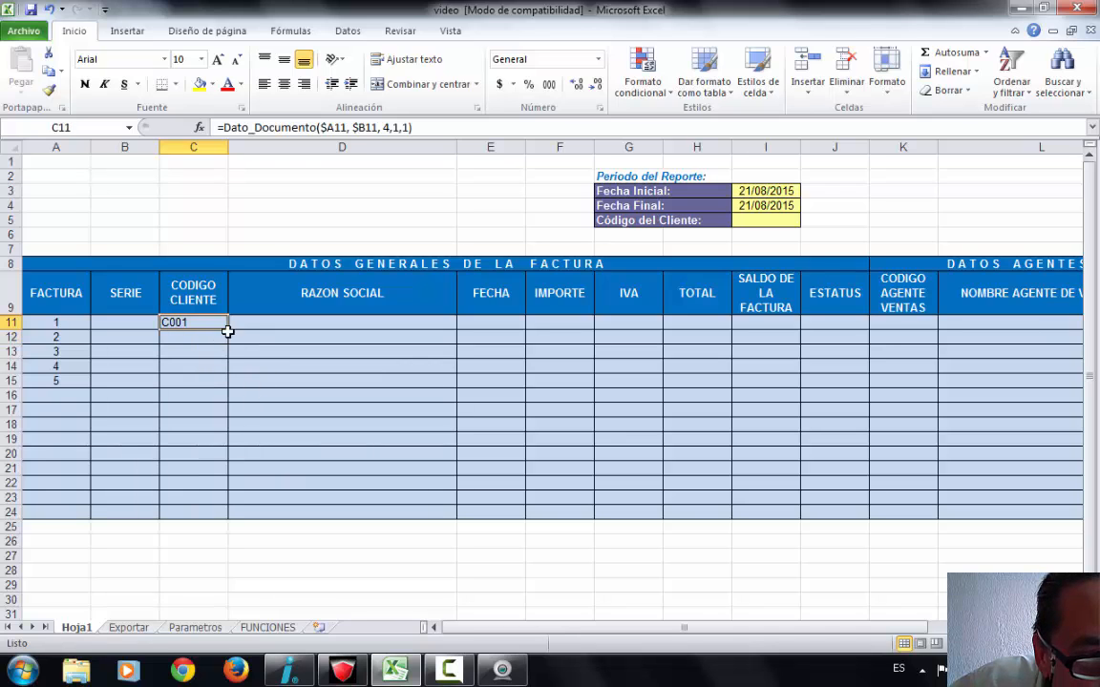
{"action": "left_click_drag", "start_coordinate": [227, 330], "coordinate": [201, 381]}
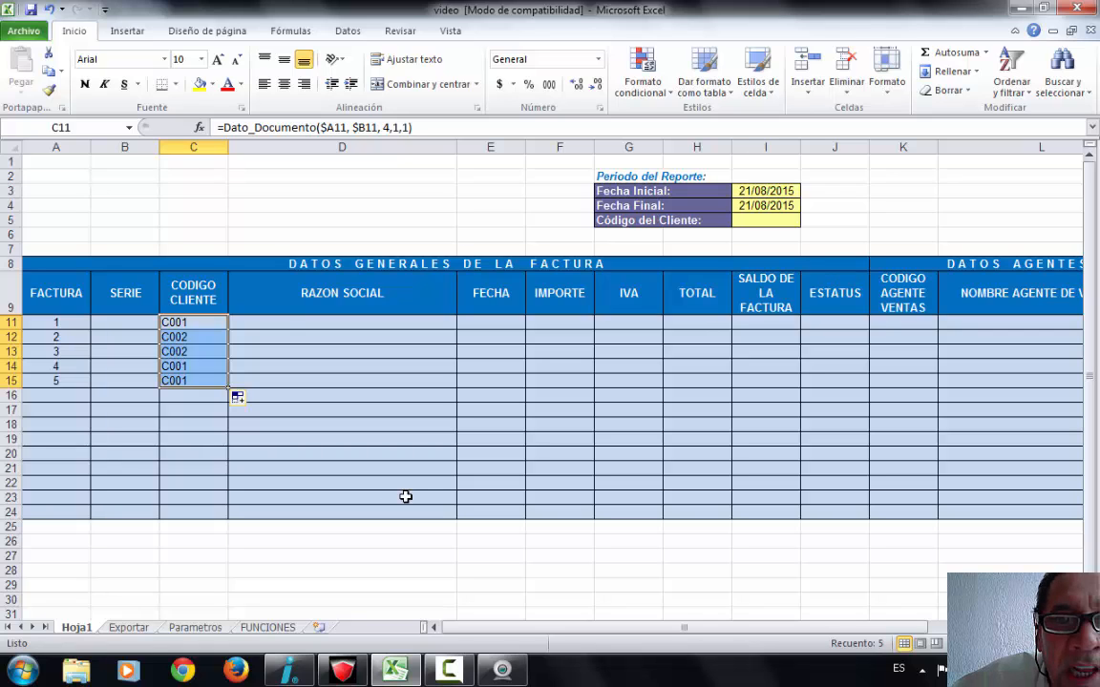
{"action": "left_click", "coordinate": [279, 318]}
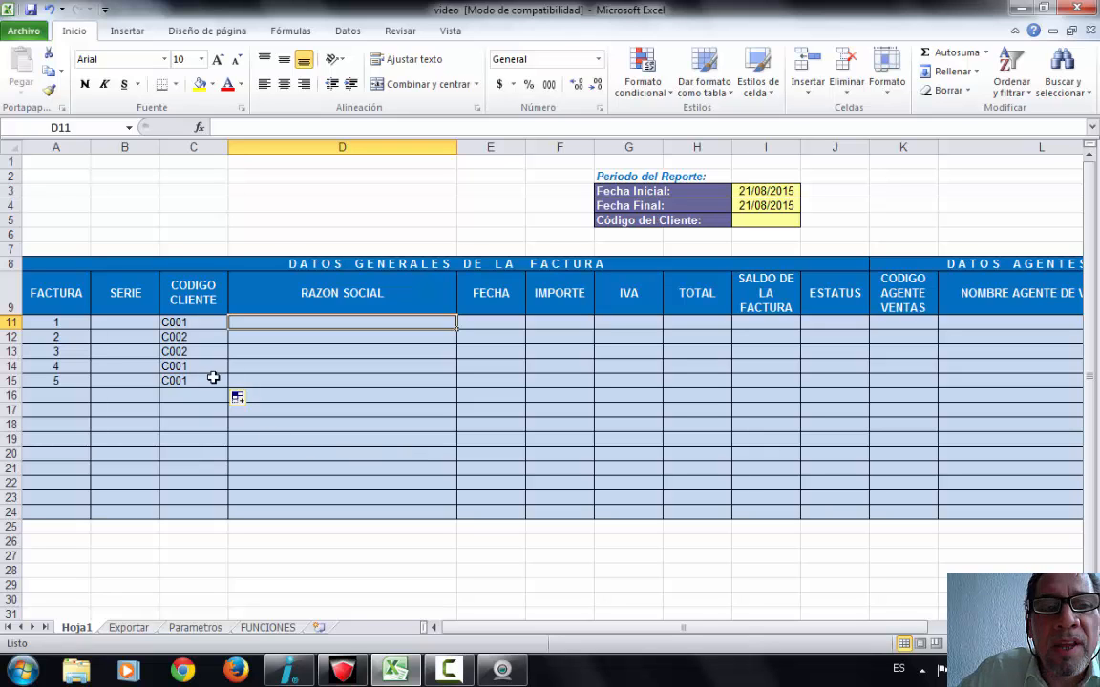
- Copy the CODIGO CLIENTE formula from C11 into D11 under RAZON SOCIAL
{"action": "left_click", "coordinate": [186, 322]}
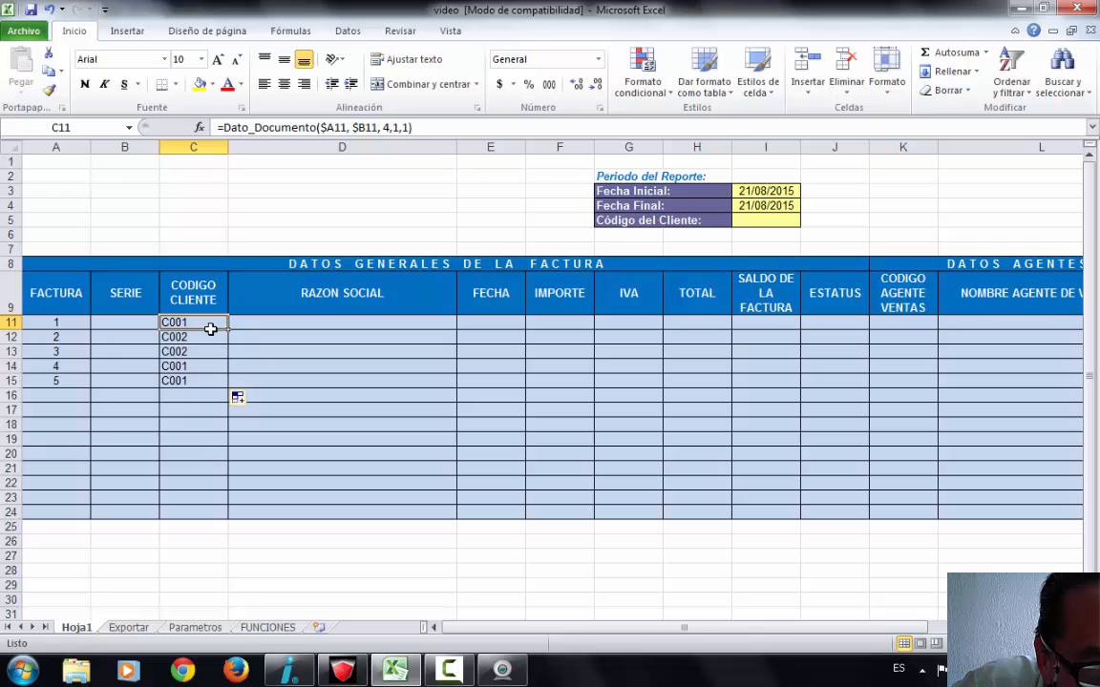
{"action": "right_click", "coordinate": [210, 325]}
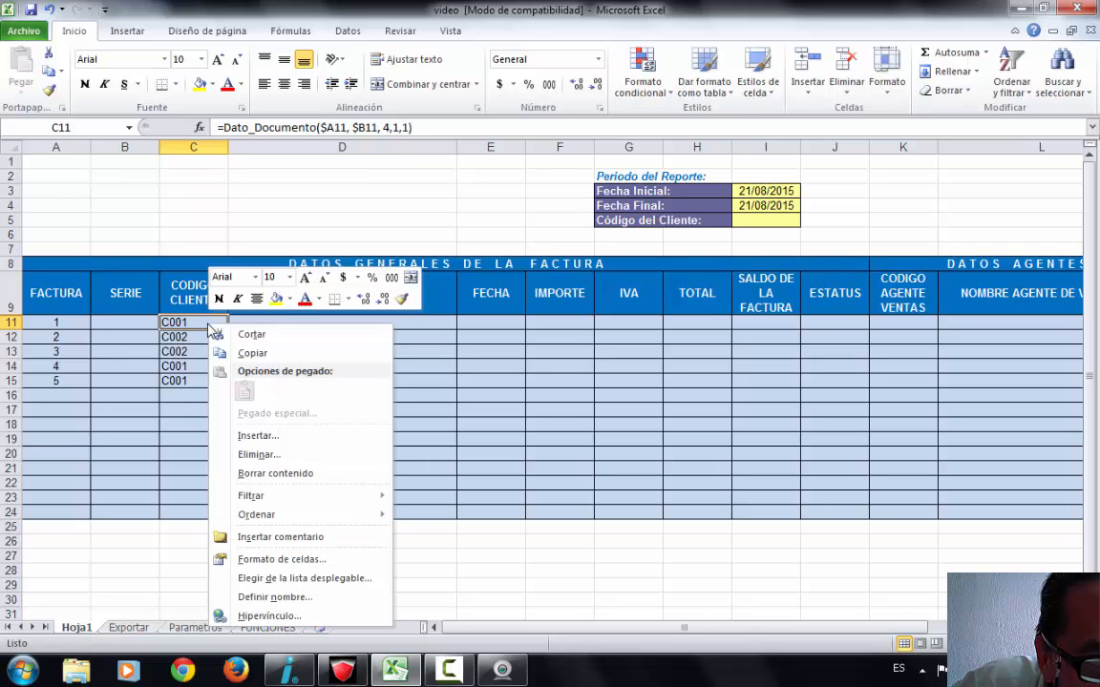
{"action": "left_click", "coordinate": [252, 353]}
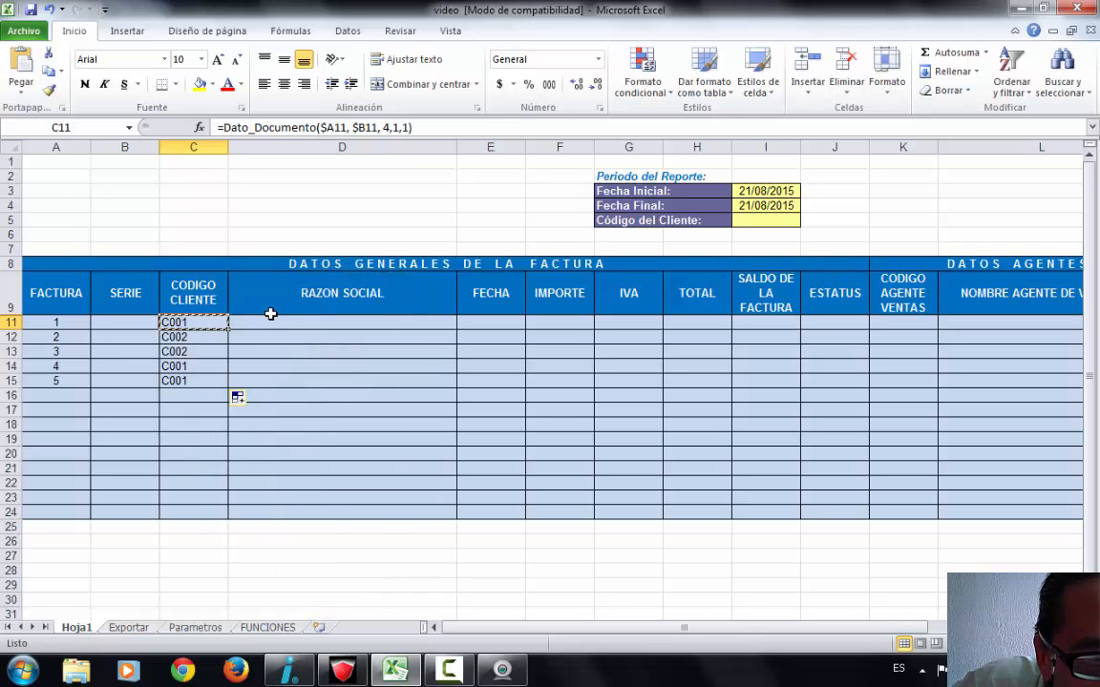
{"action": "left_click", "coordinate": [271, 322]}
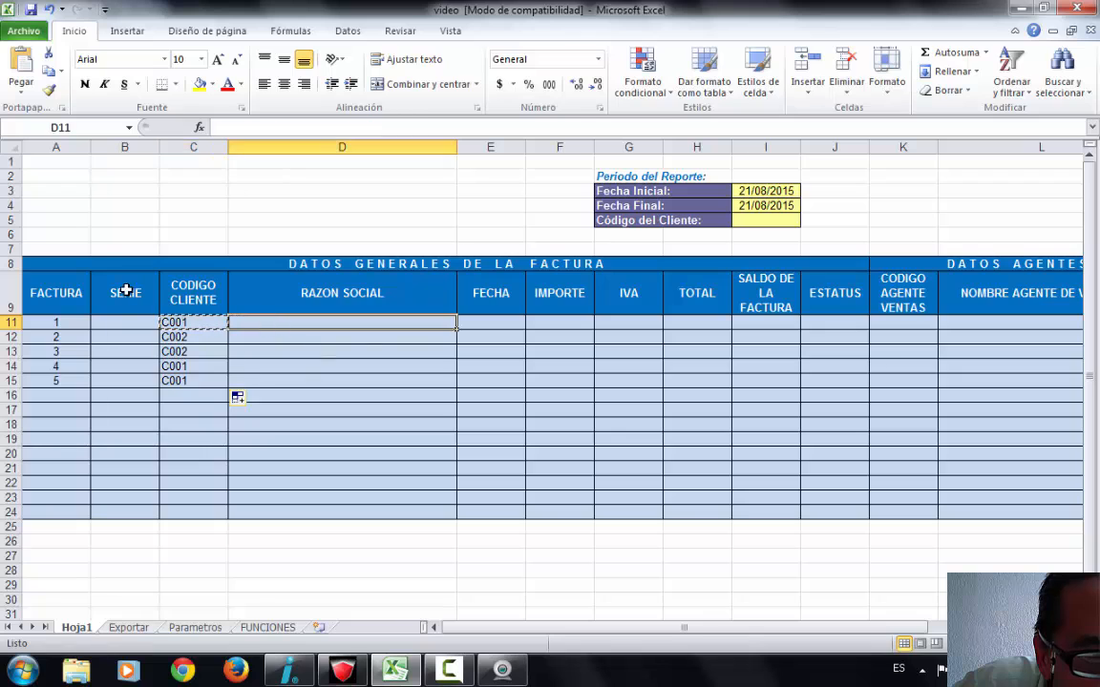
{"action": "left_click", "coordinate": [23, 63]}
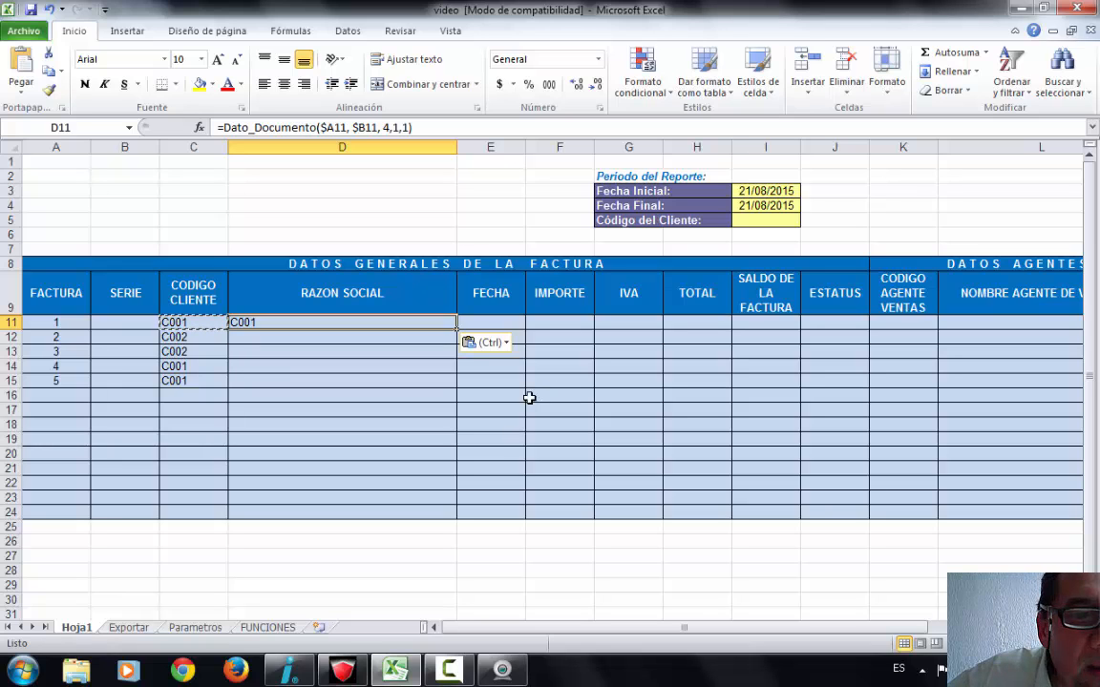
- On the FUNCIONES sheet, look up the Razon Social number under DATOS DOCUMENTO in the Tabla de Datos Alfanuméricos
{"action": "left_click", "coordinate": [276, 629]}
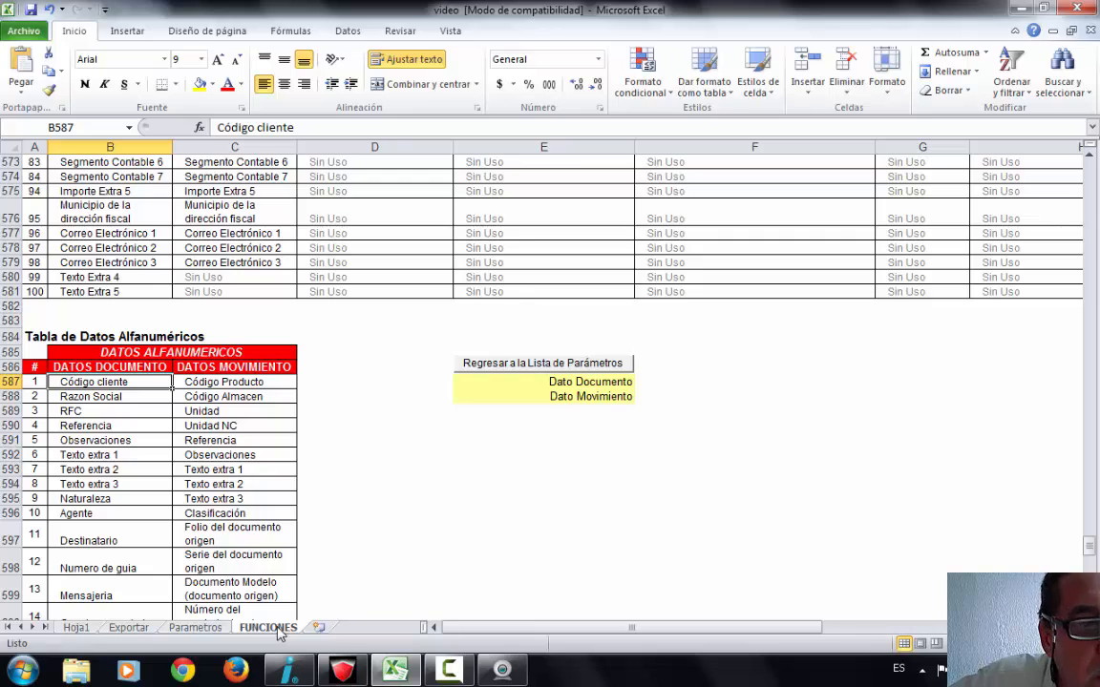
{"action": "left_click", "coordinate": [135, 409]}
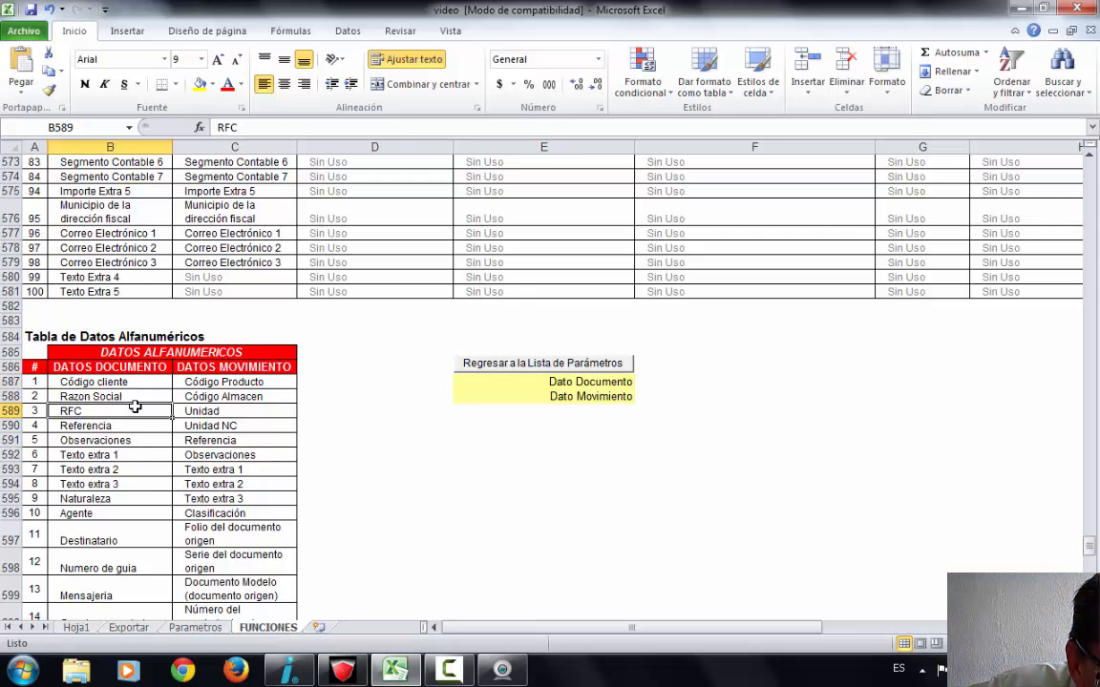
{"action": "left_click", "coordinate": [143, 393]}
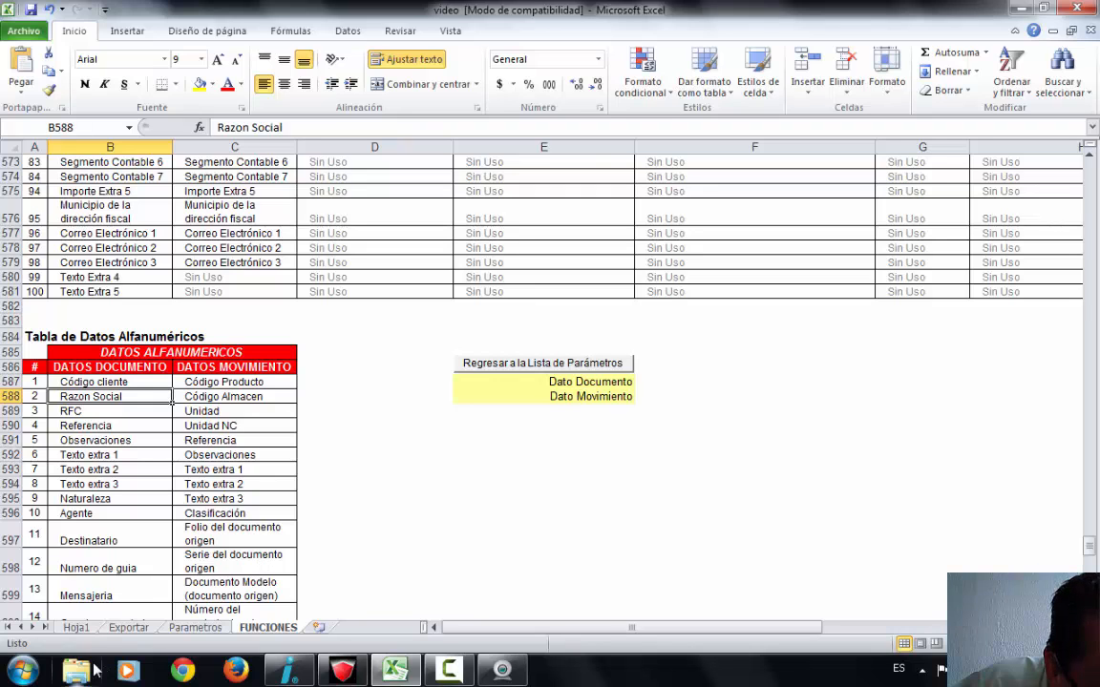
- Change the document data argument in Hoja1's D11 formula to 2, and fill the formula down through D15
{"action": "left_click", "coordinate": [76, 628]}
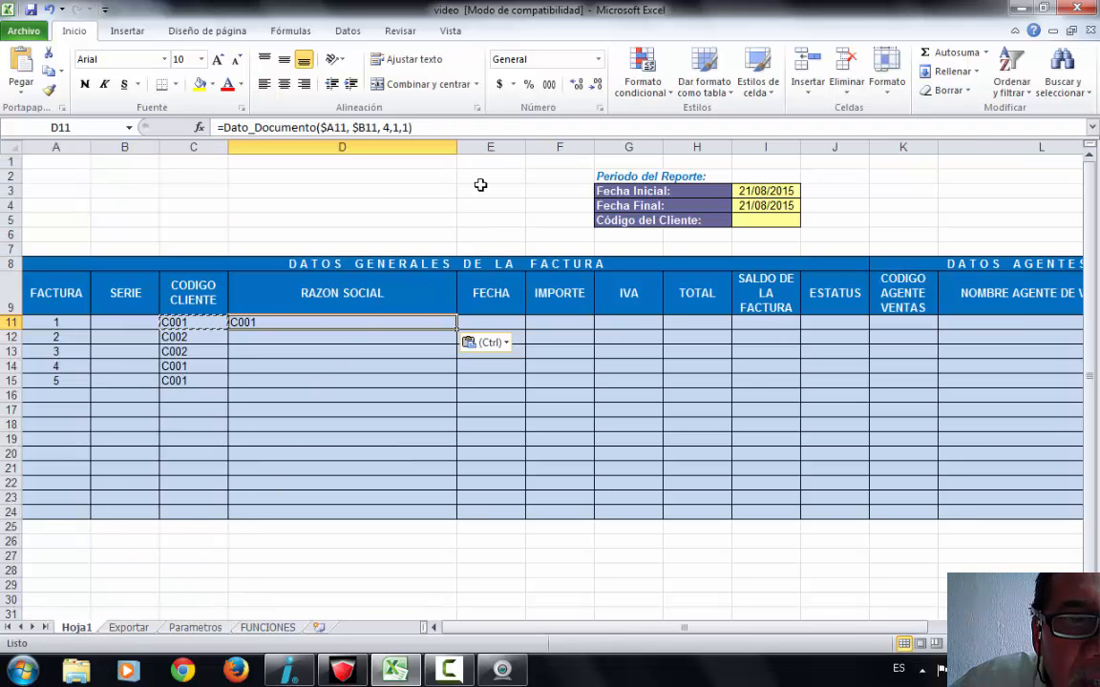
{"action": "left_click", "coordinate": [392, 128]}
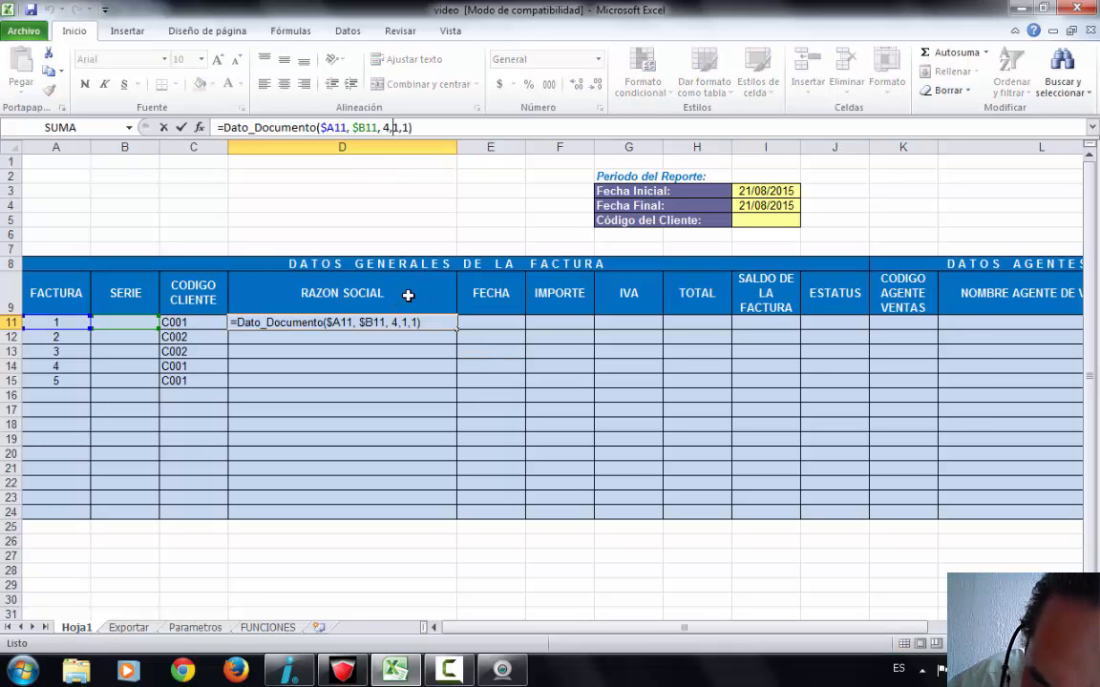
{"action": "key", "text": "Delete"}
{"action": "type", "text": "2"}
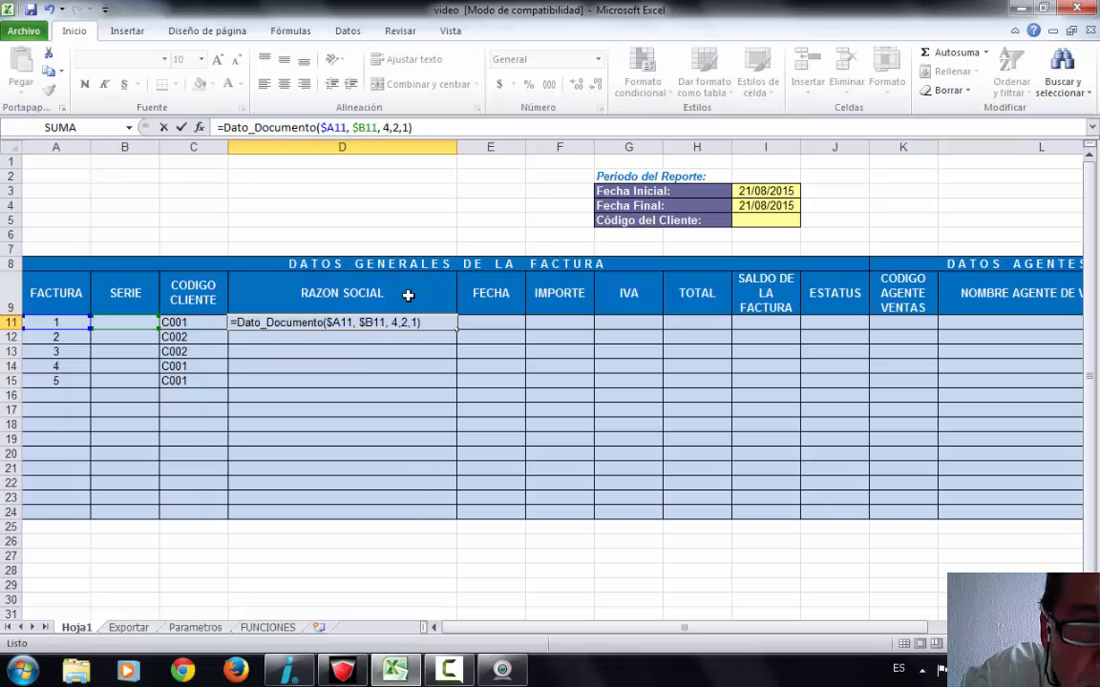
{"action": "key", "text": "Return"}
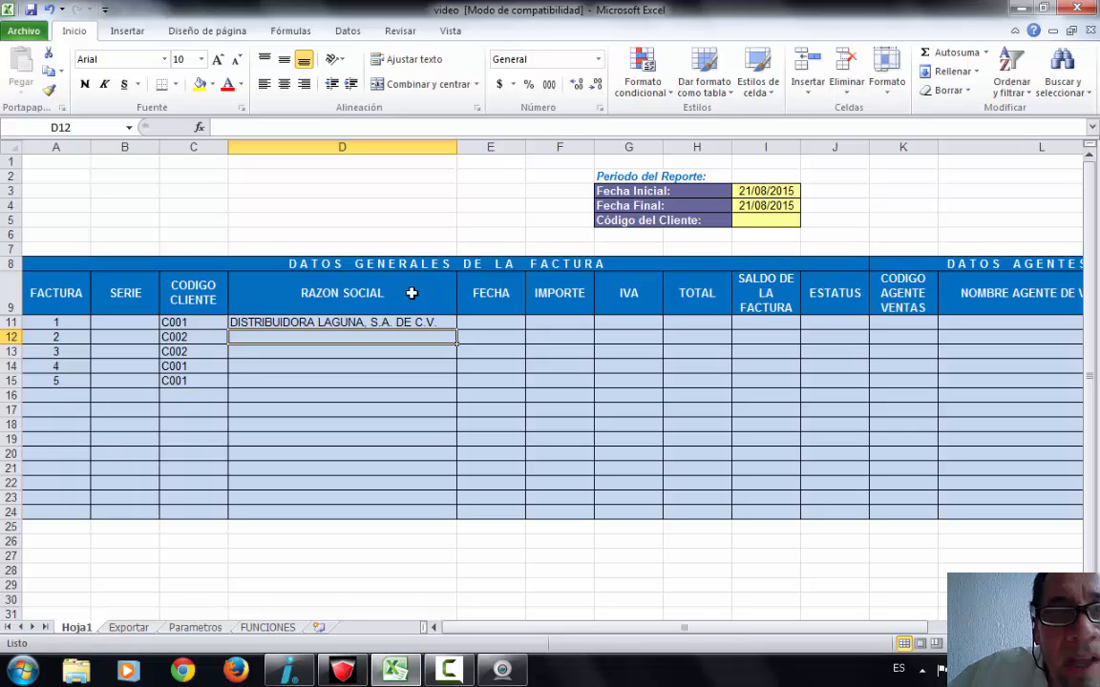
{"action": "left_click", "coordinate": [400, 322]}
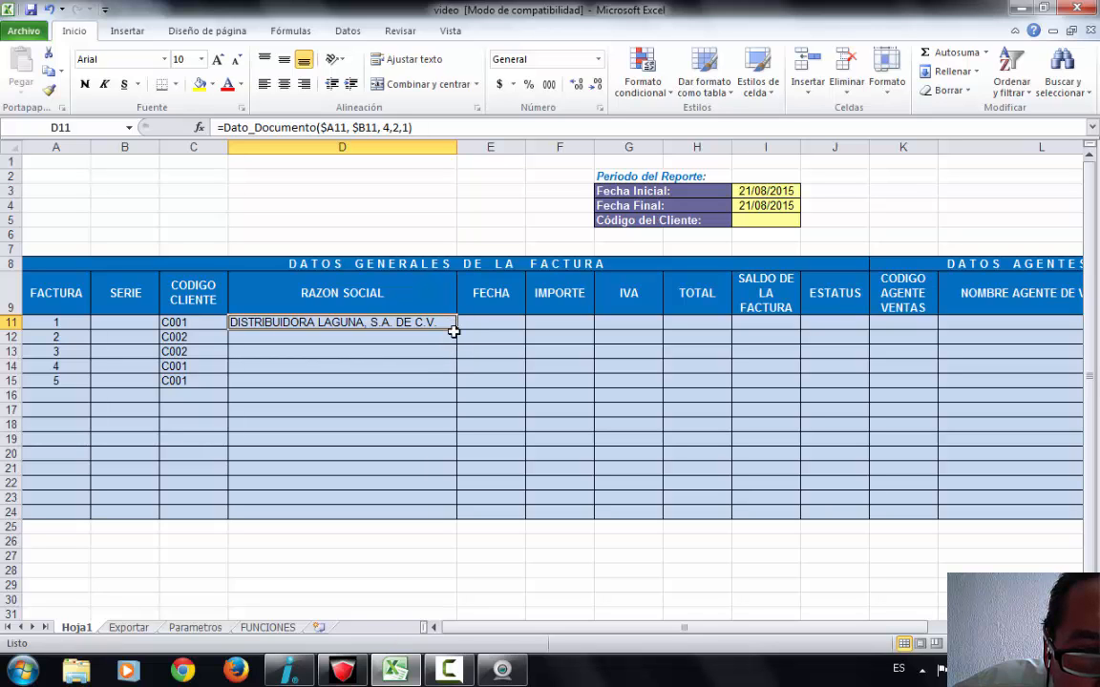
{"action": "left_click_drag", "start_coordinate": [457, 334], "coordinate": [450, 382]}
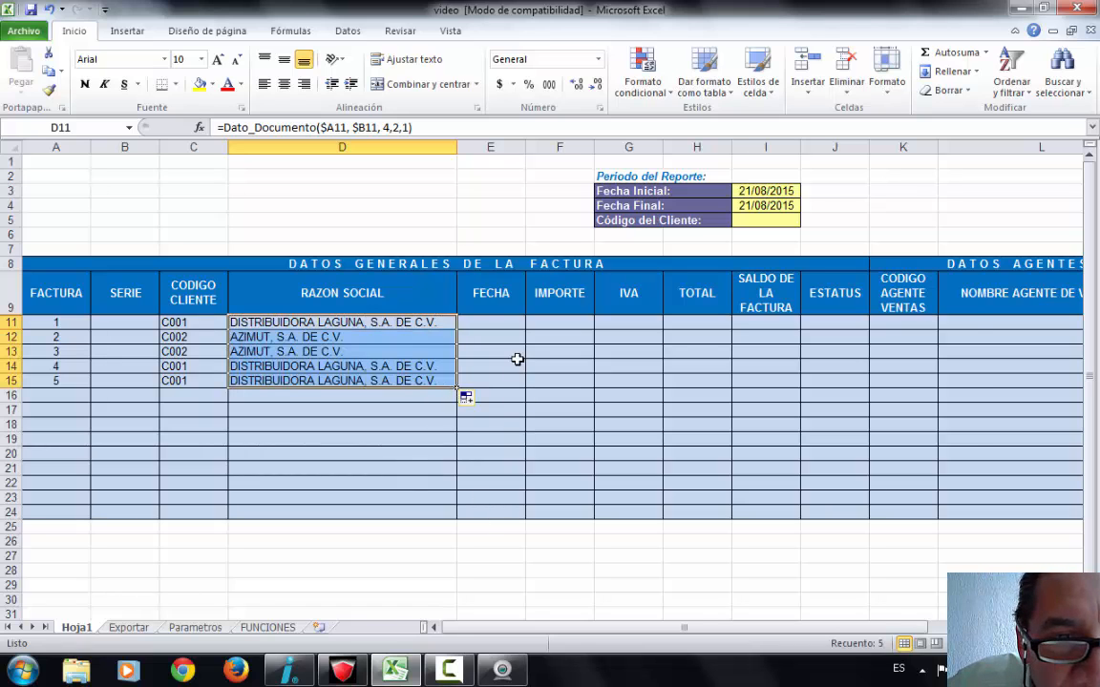
- Select E11 under FECHA on Hoja1, and go to the Grupo 9 Por Documento functions on the FUNCIONES sheet
{"action": "left_click", "coordinate": [496, 323]}
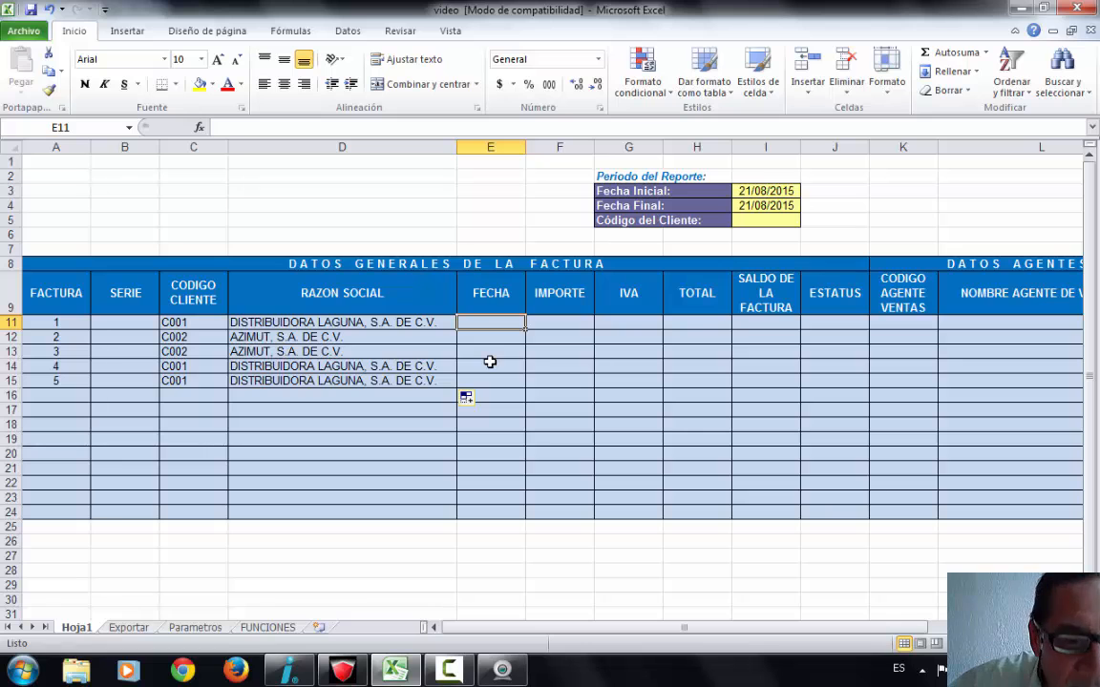
{"action": "left_click", "coordinate": [269, 628]}
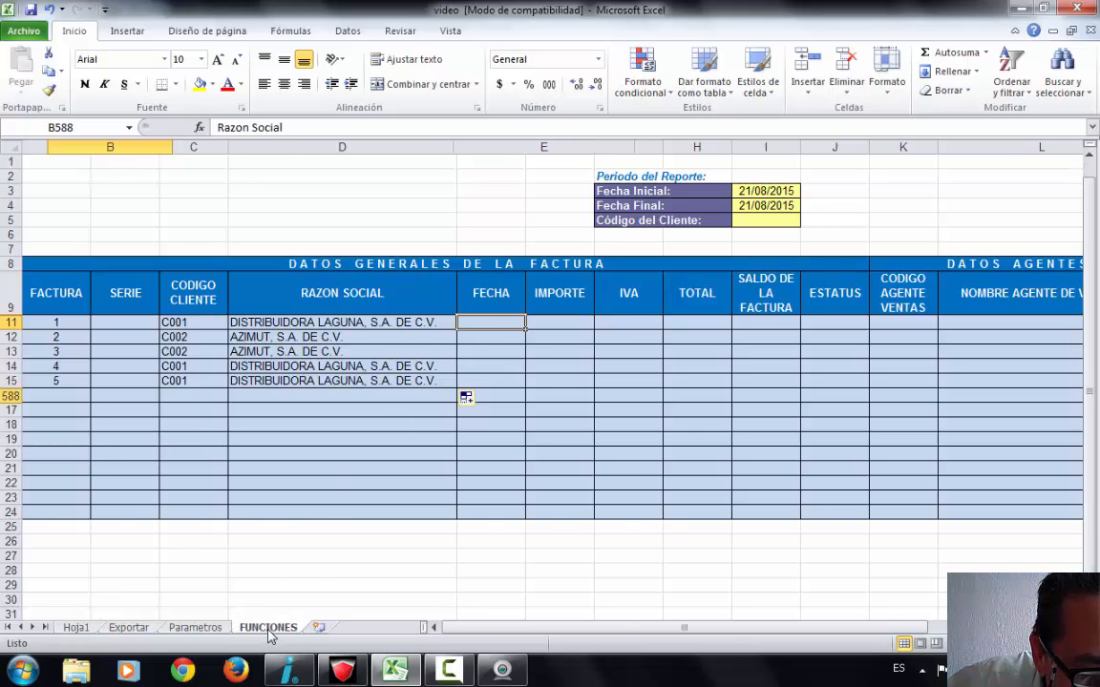
{"action": "scroll", "coordinate": [478, 331], "scroll_direction": "up", "scroll_amount": 18}
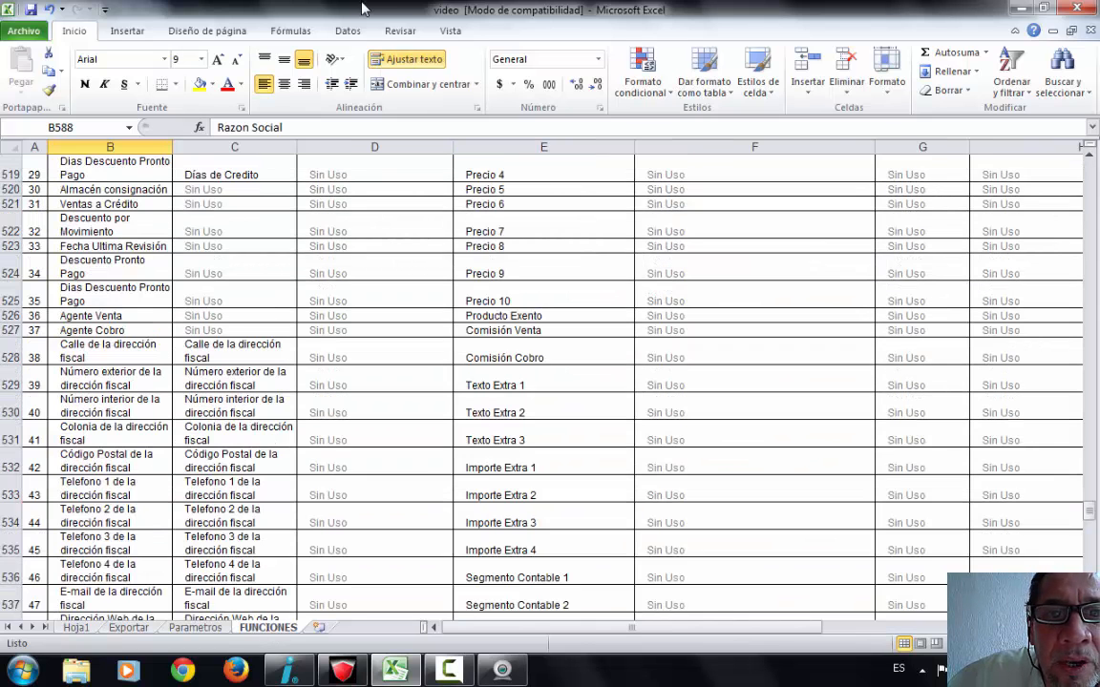
{"action": "scroll", "coordinate": [722, 409], "scroll_direction": "up", "scroll_amount": 20}
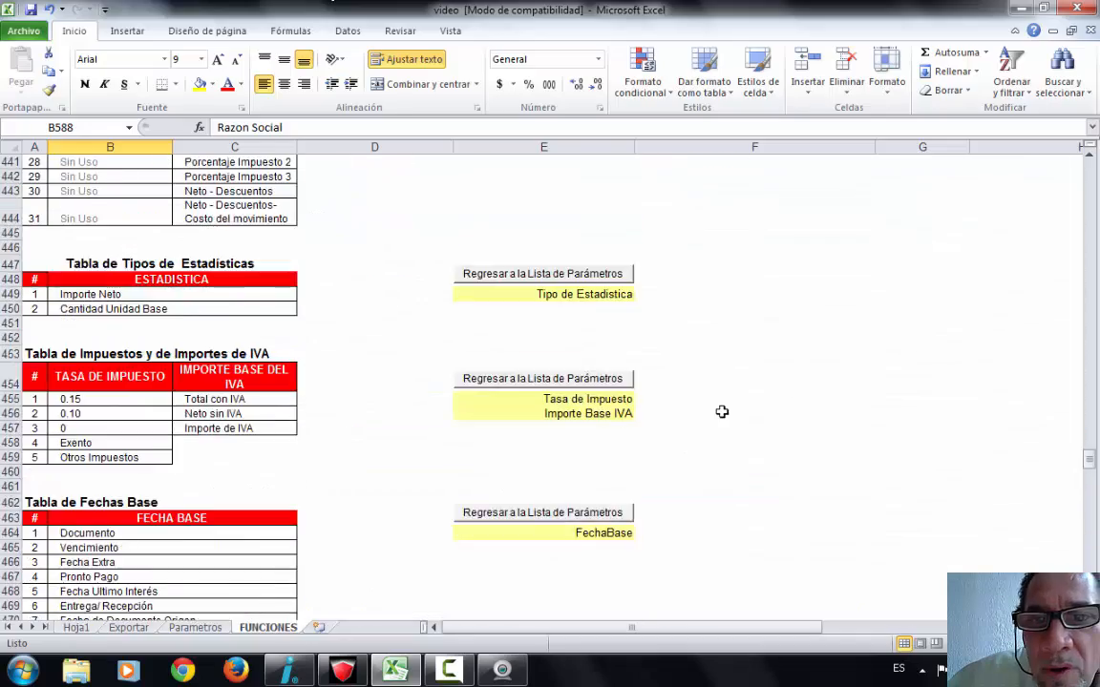
{"action": "scroll", "coordinate": [608, 421], "scroll_direction": "up", "scroll_amount": 20}
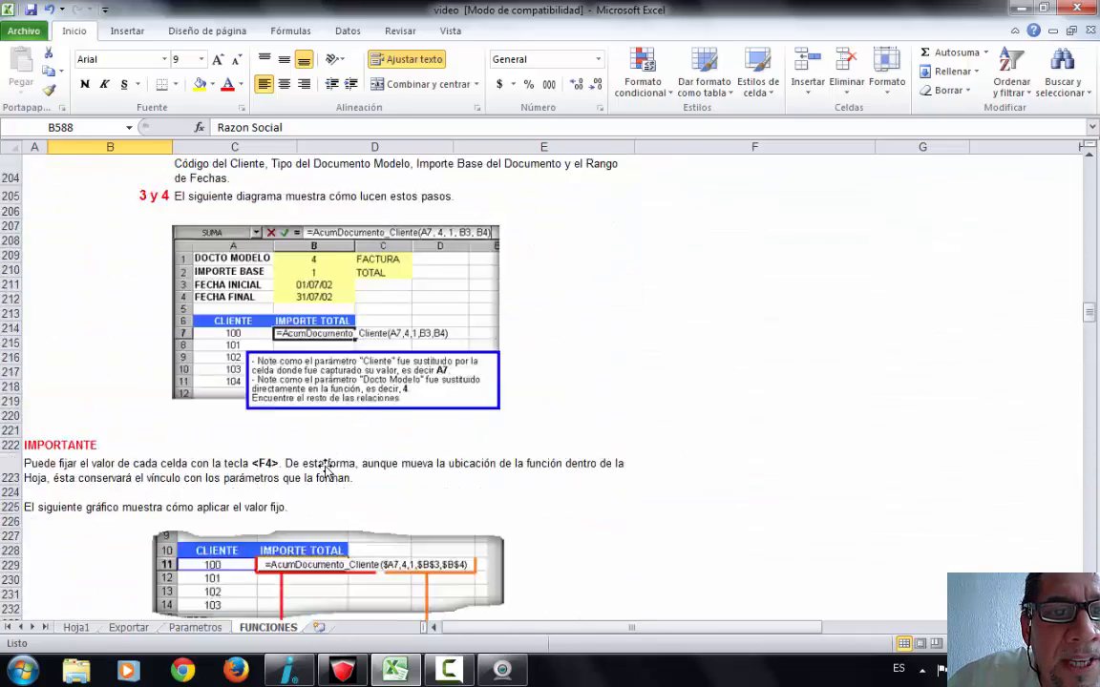
{"action": "scroll", "coordinate": [308, 468], "scroll_direction": "up", "scroll_amount": 20}
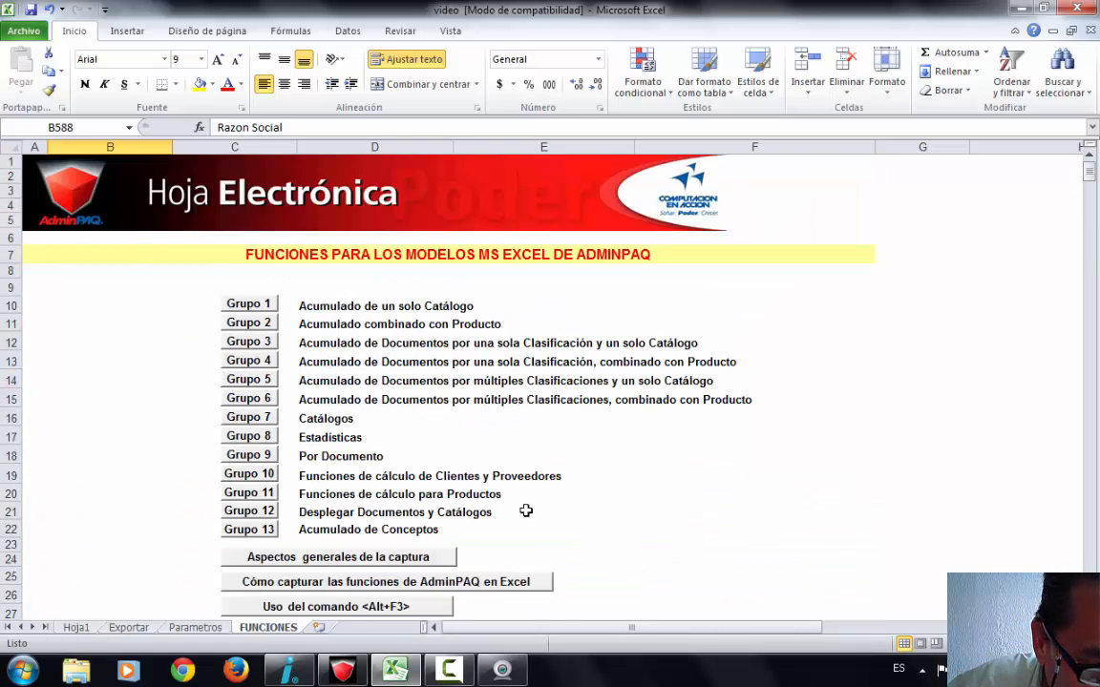
{"action": "left_click", "coordinate": [241, 456]}
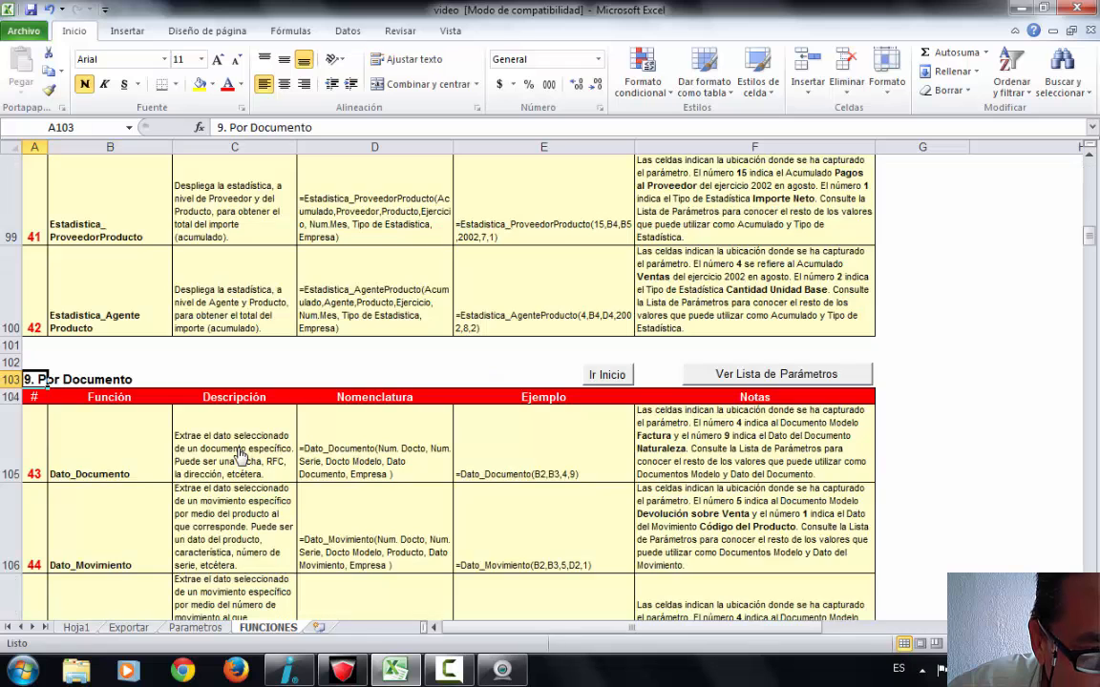
- Look through the Por Documento functions from Dato_Documento to Fecha_Documento and examine the date function's Nomenclatura
{"action": "left_click", "coordinate": [105, 475]}
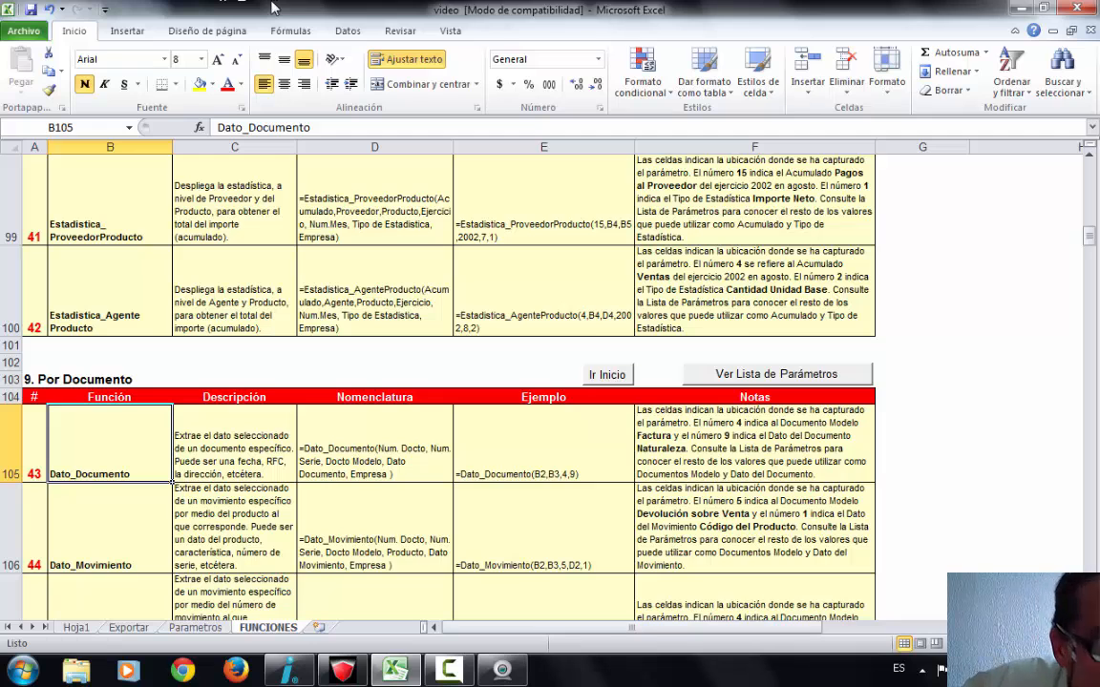
{"action": "key", "text": "Down"}
{"action": "key", "text": "Down"}
{"action": "key", "text": "Down"}
{"action": "key", "text": "Down"}
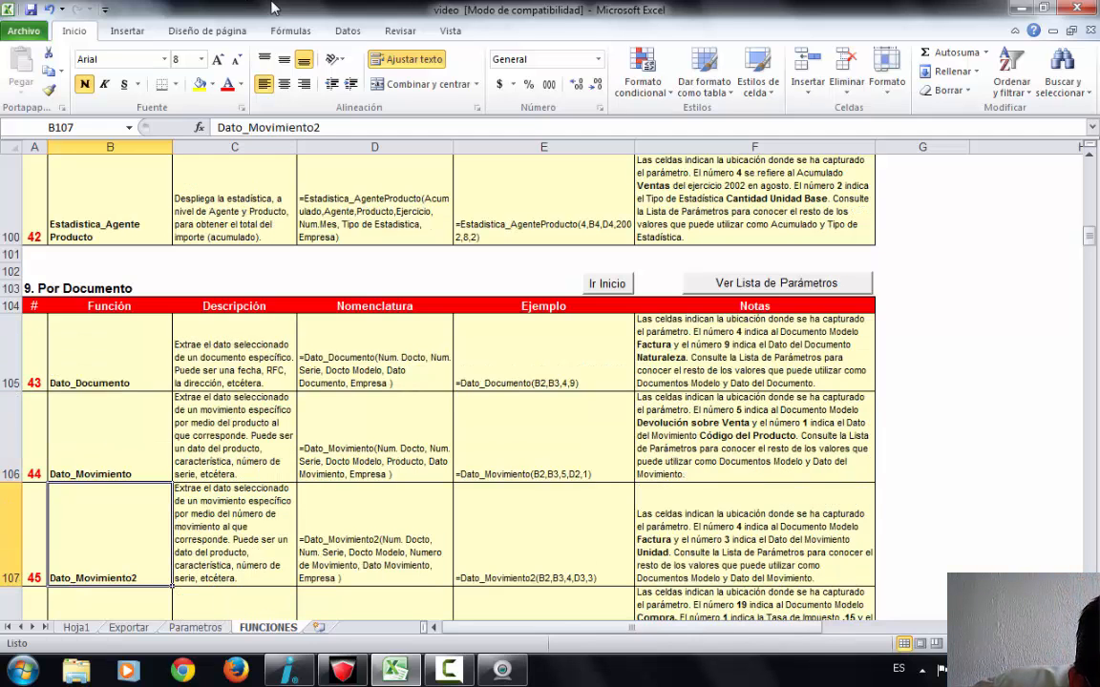
{"action": "key", "text": "Down"}
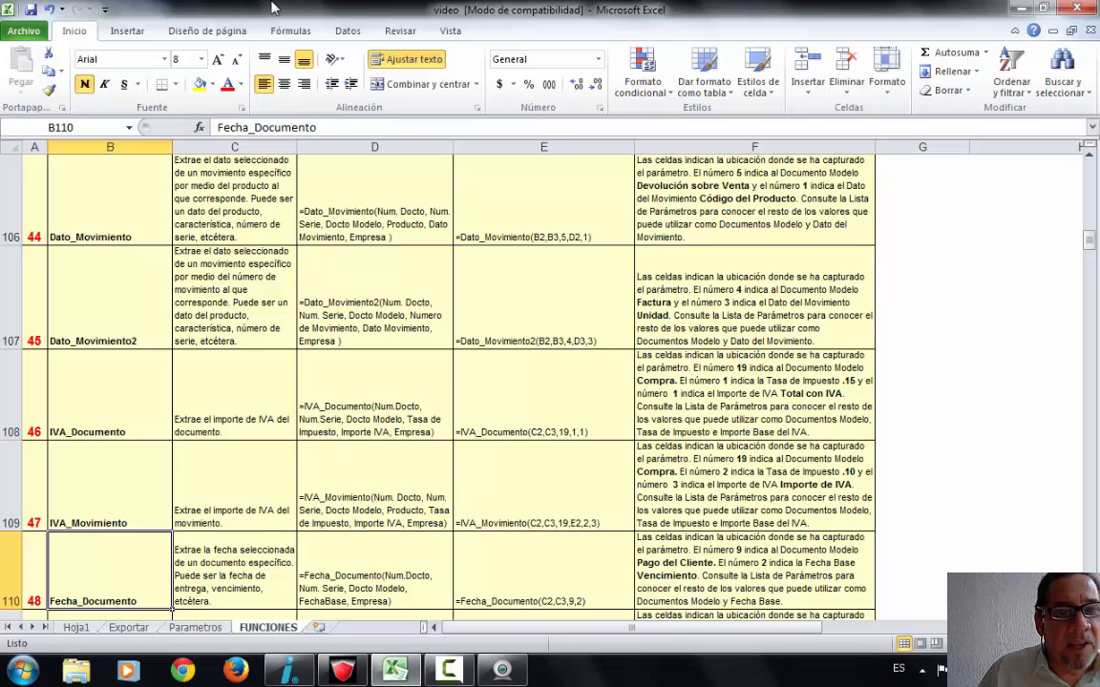
{"action": "left_click", "coordinate": [399, 580]}
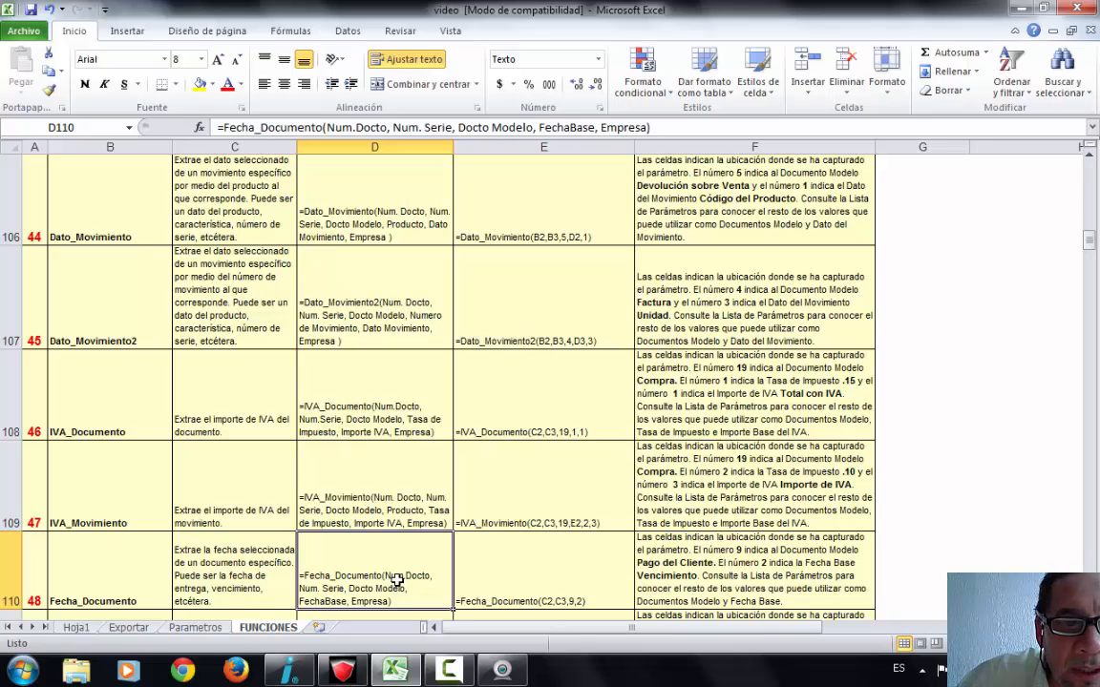
{"action": "scroll", "coordinate": [410, 587], "scroll_direction": "down", "scroll_amount": 2}
{"action": "scroll", "coordinate": [417, 592], "scroll_direction": "up", "scroll_amount": 1}
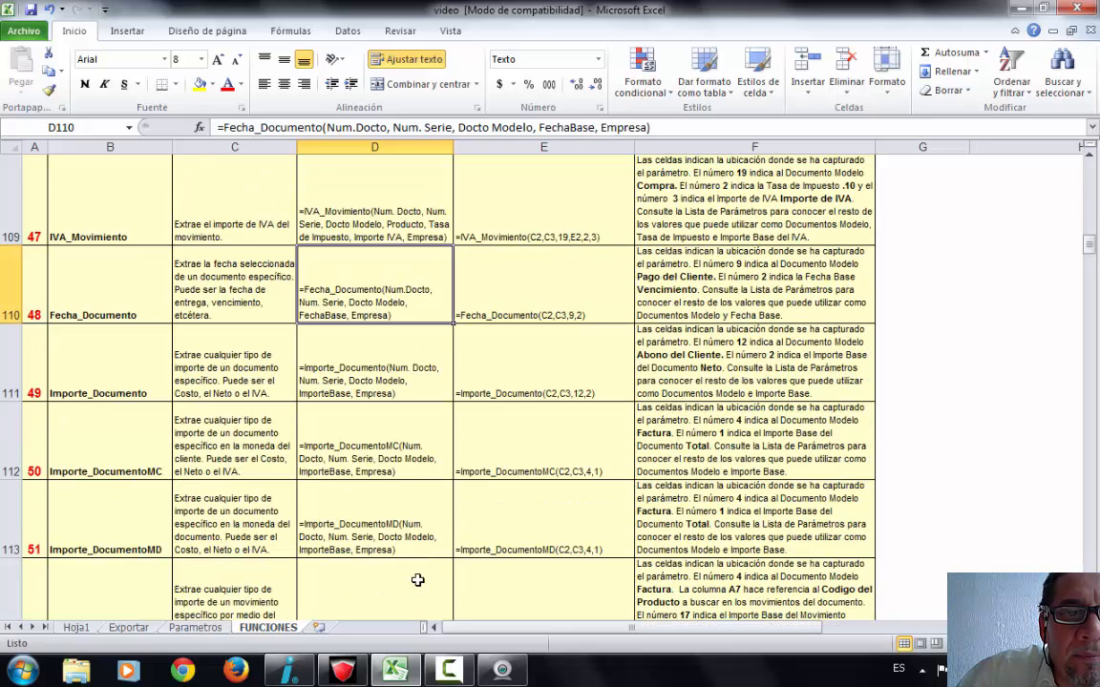
- Copy the Fecha_Documento syntax from D110 on FUNCIONES and paste it as values into E11 on Hoja1
{"action": "right_click", "coordinate": [366, 278]}
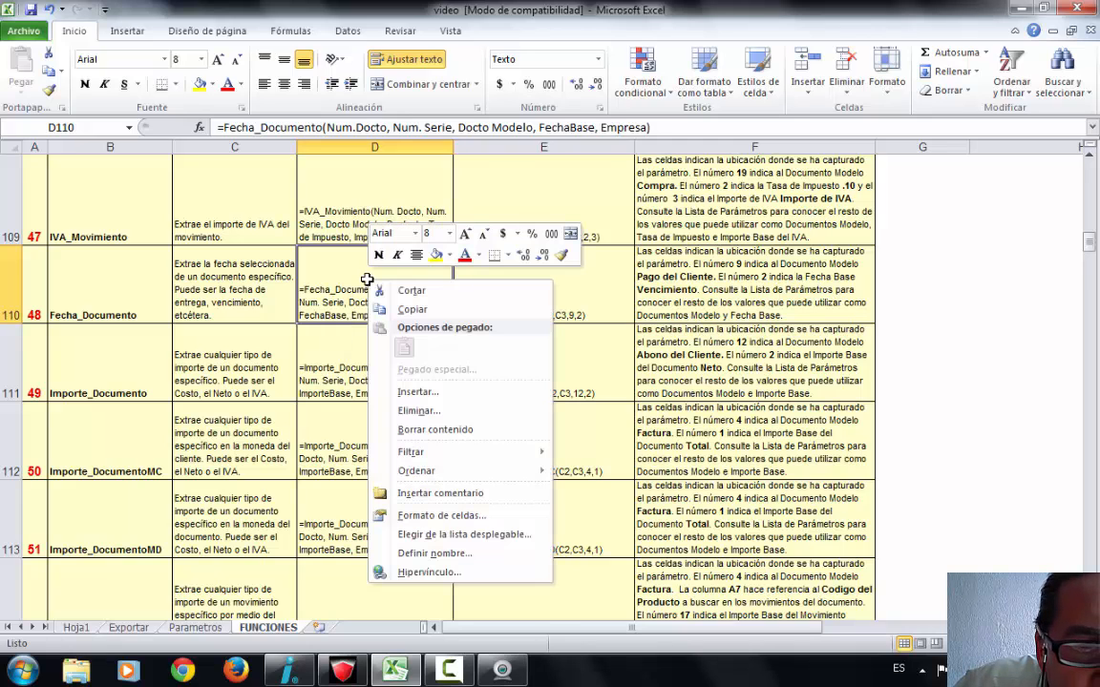
{"action": "left_click", "coordinate": [427, 309]}
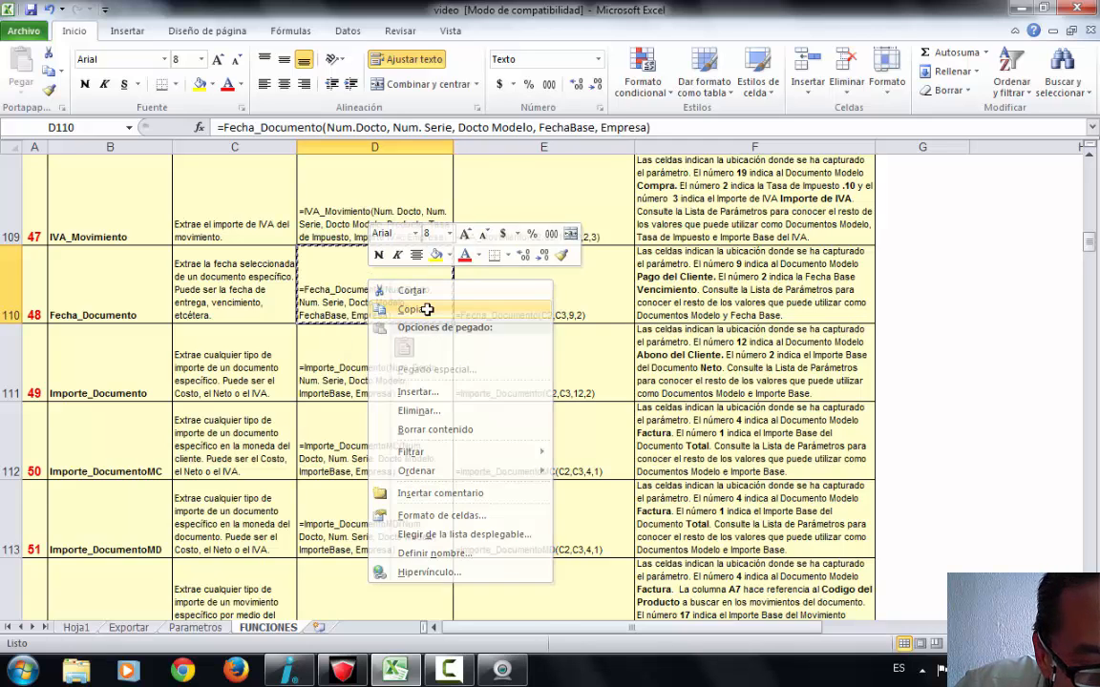
{"action": "left_click", "coordinate": [76, 627]}
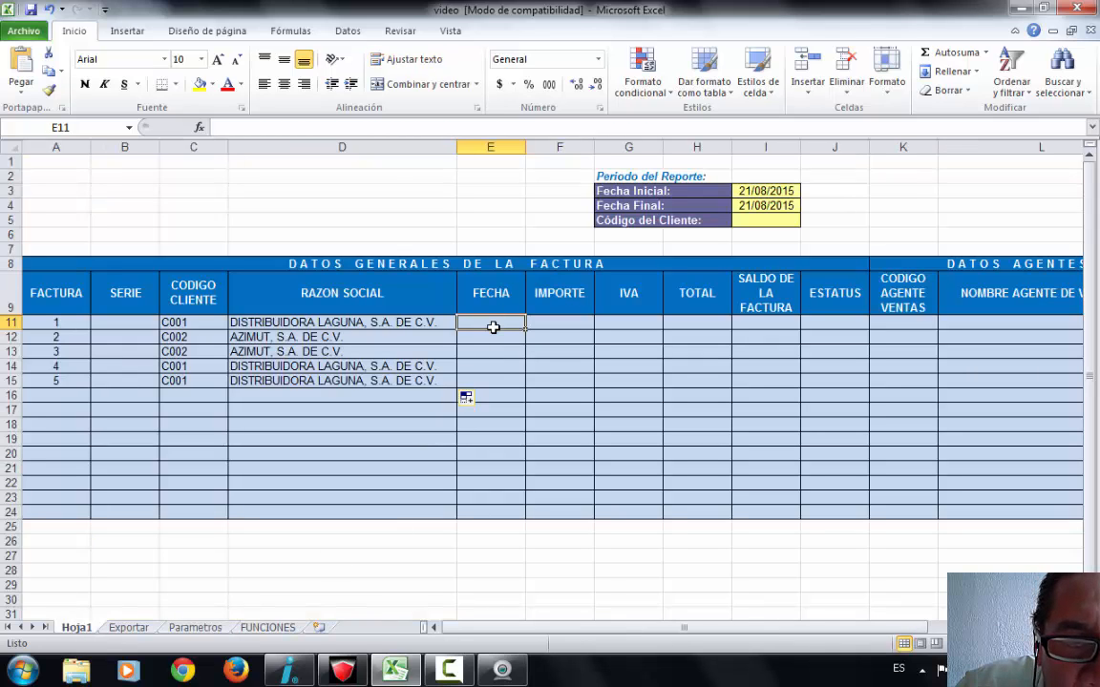
{"action": "right_click", "coordinate": [485, 323]}
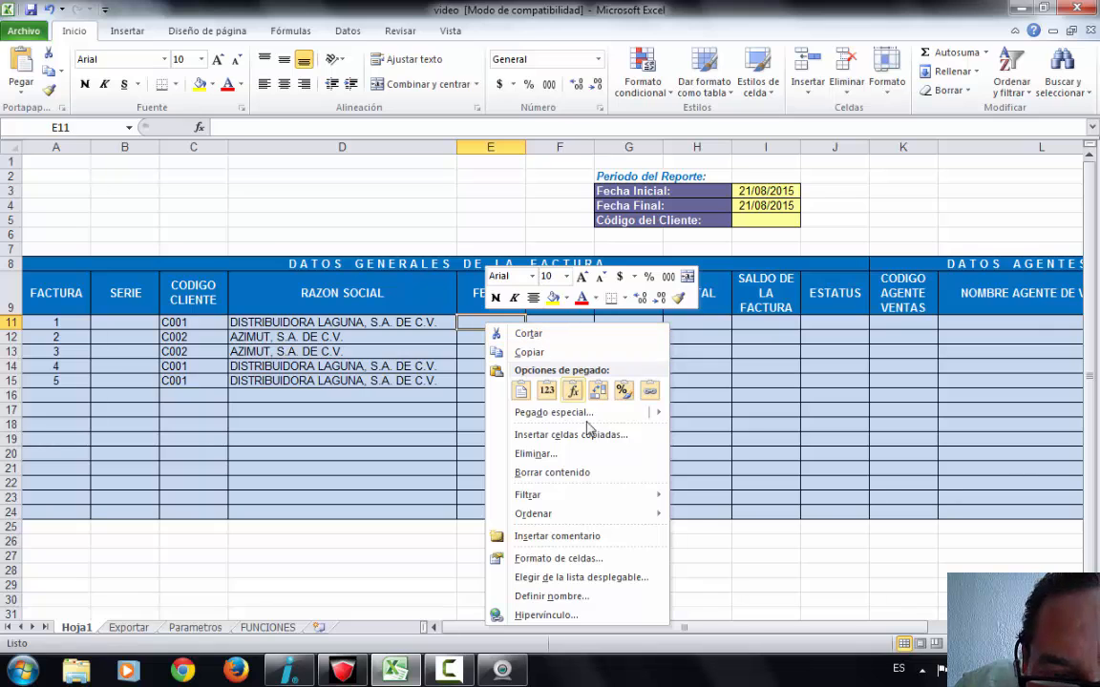
{"action": "left_click", "coordinate": [547, 391]}
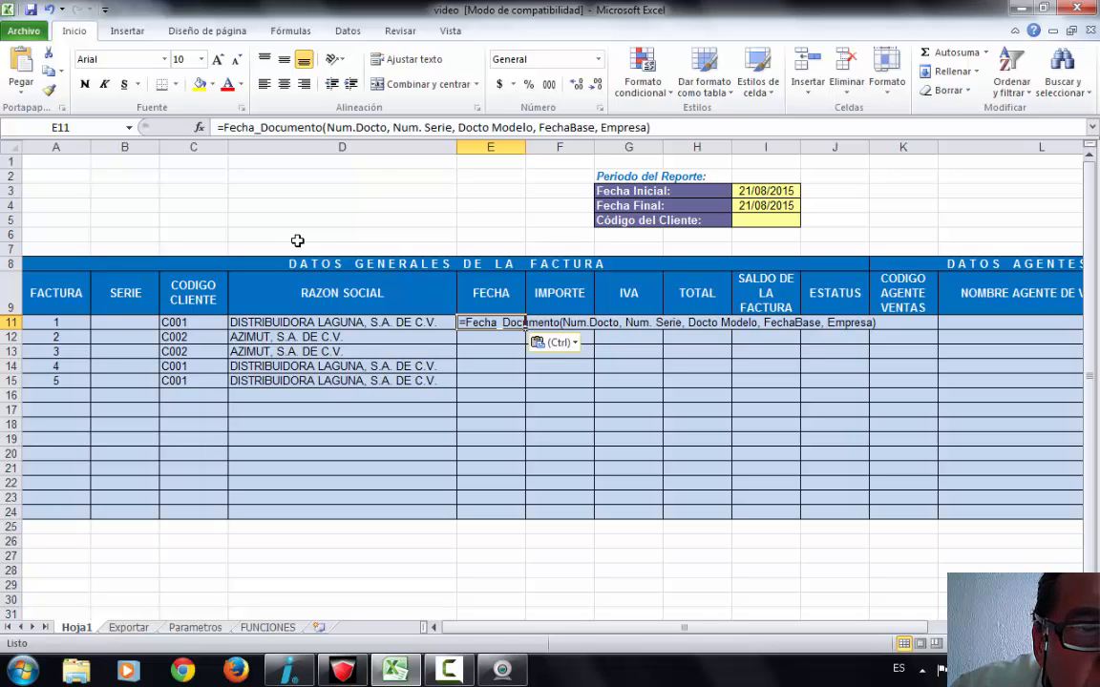
- Replace the Num.Docto argument in E11's Fecha_Documento formula with a reference to A11
{"action": "left_click", "coordinate": [328, 129]}
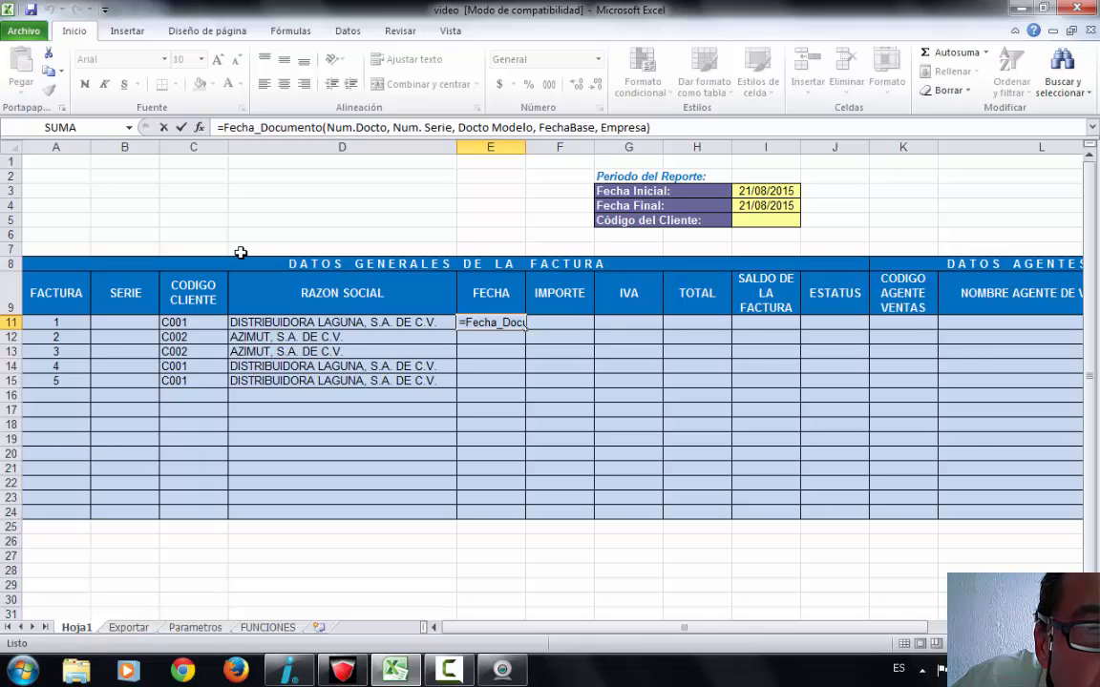
{"action": "key", "text": "Delete"}
{"action": "key", "text": "Delete"}
{"action": "key", "text": "Delete"}
{"action": "key", "text": "Delete"}
{"action": "key", "text": "Delete"}
{"action": "key", "text": "Delete"}
{"action": "key", "text": "Delete"}
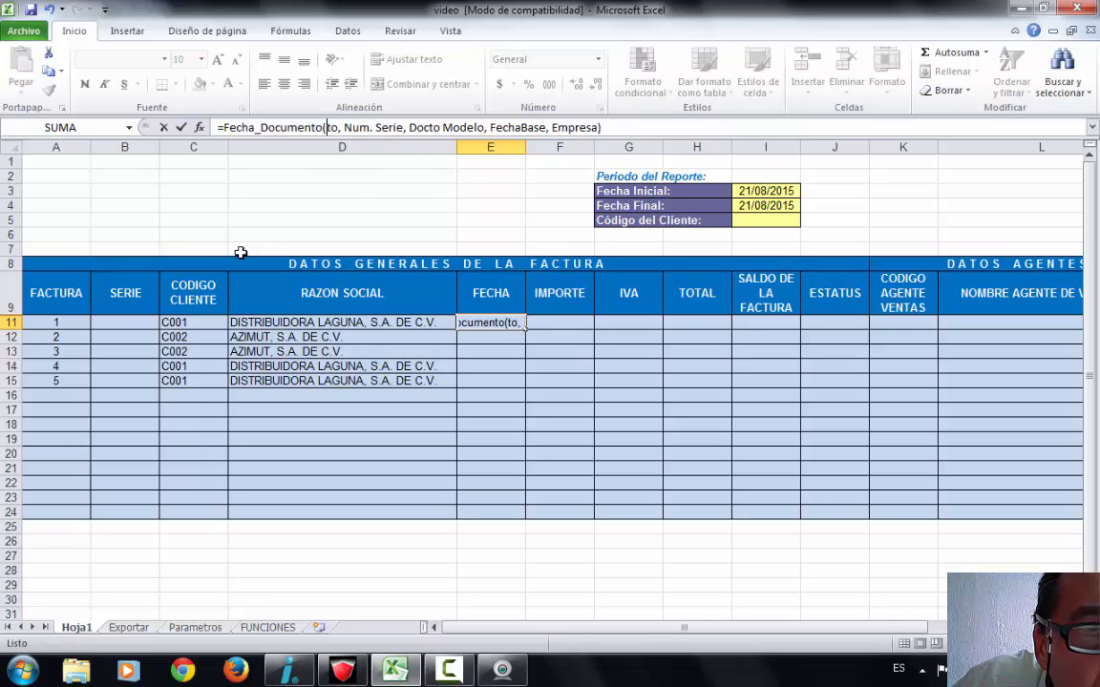
{"action": "key", "text": "Delete"}
{"action": "key", "text": "Delete"}
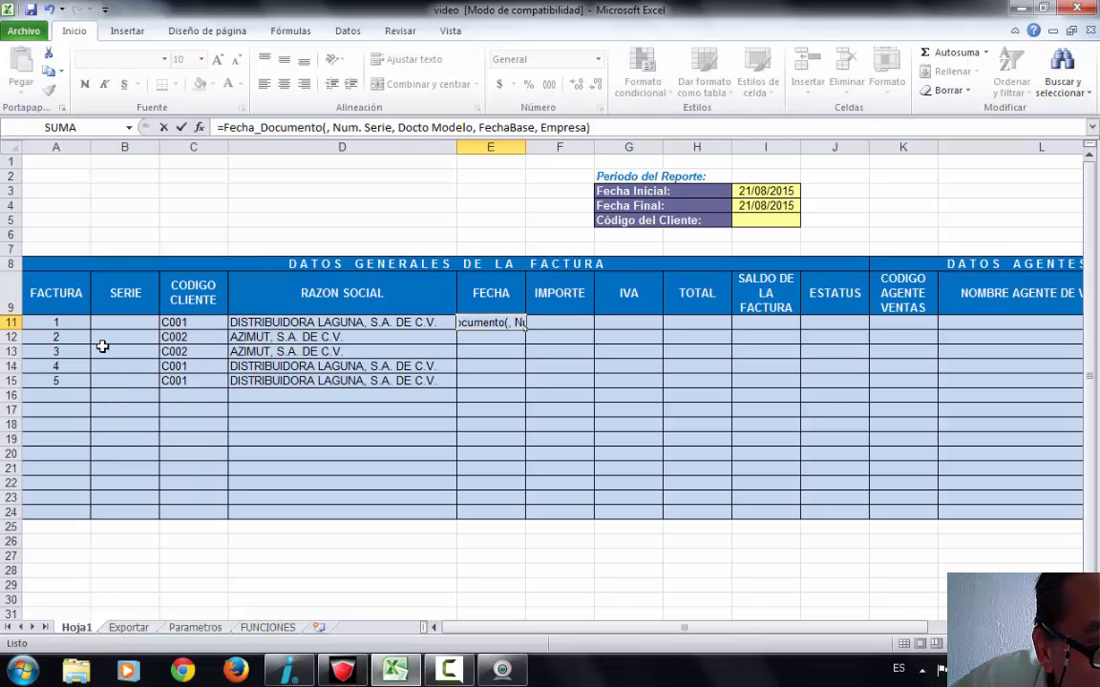
{"action": "left_click", "coordinate": [50, 321]}
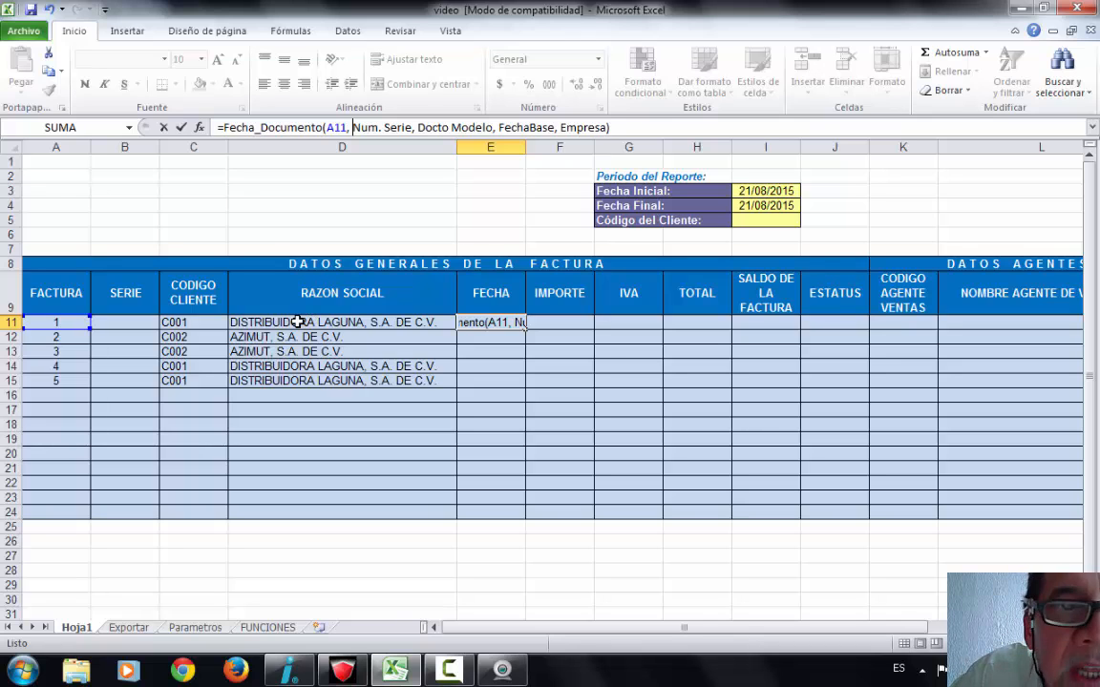
- Replace the Num. Serie argument in E11's Fecha_Documento formula with a reference to B11
{"action": "key", "text": "Delete"}
{"action": "key", "text": "Delete"}
{"action": "key", "text": "Delete"}
{"action": "key", "text": "Delete"}
{"action": "key", "text": "Delete"}
{"action": "key", "text": "Delete"}
{"action": "key", "text": "Delete"}
{"action": "key", "text": "Delete"}
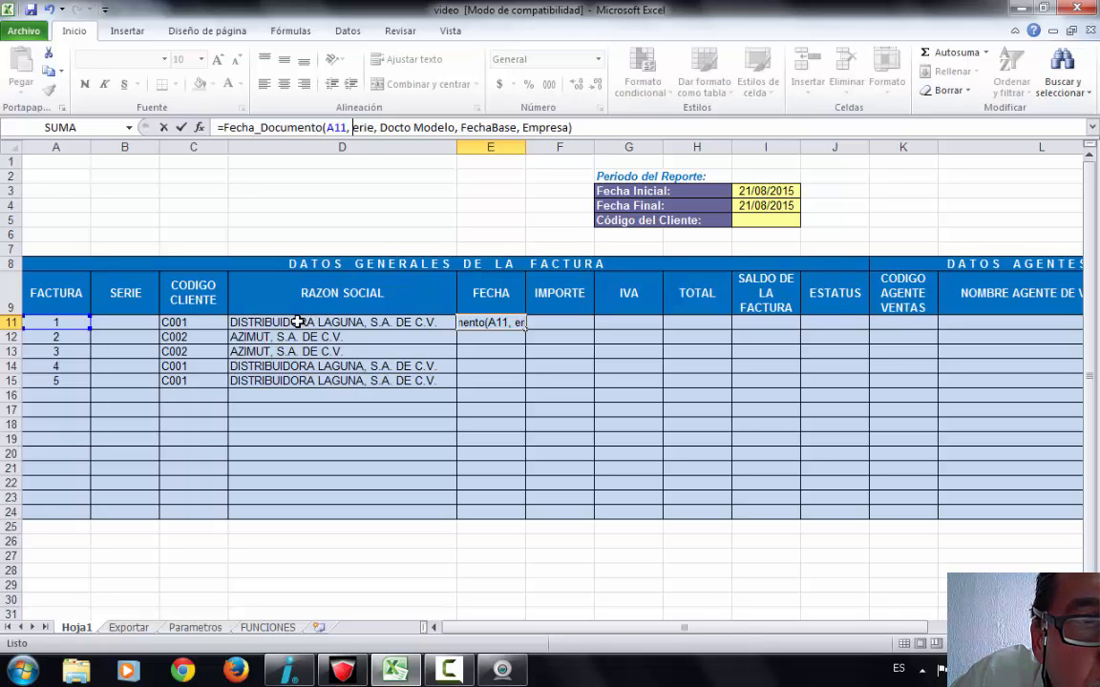
{"action": "key", "text": "Delete"}
{"action": "key", "text": "Delete"}
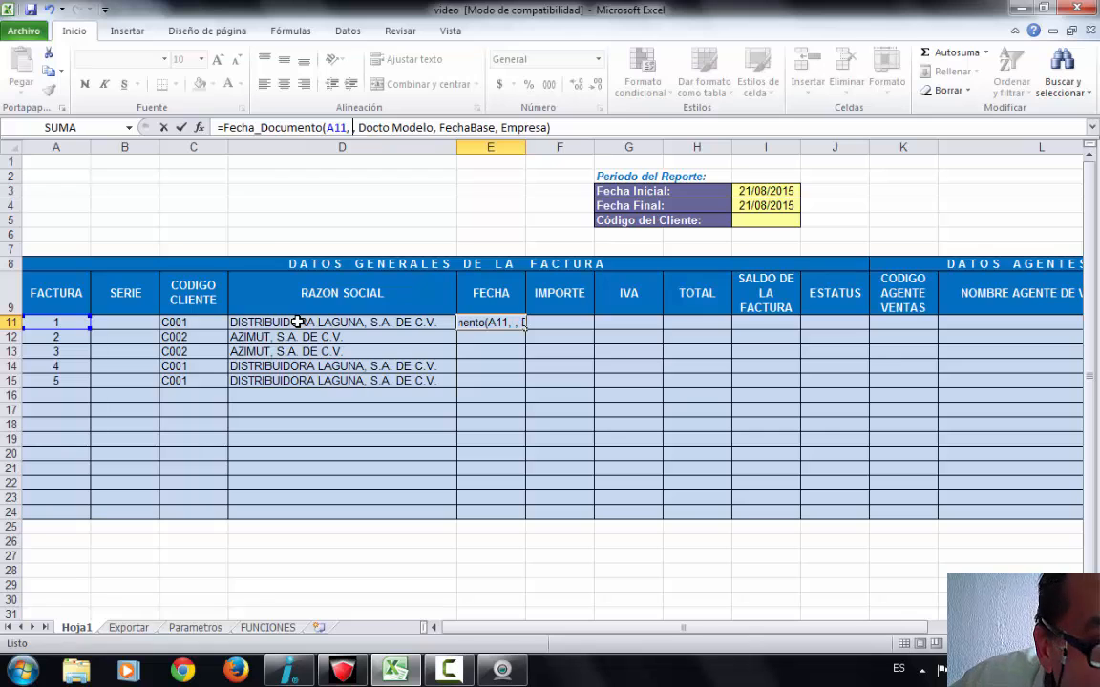
{"action": "left_click", "coordinate": [123, 321]}
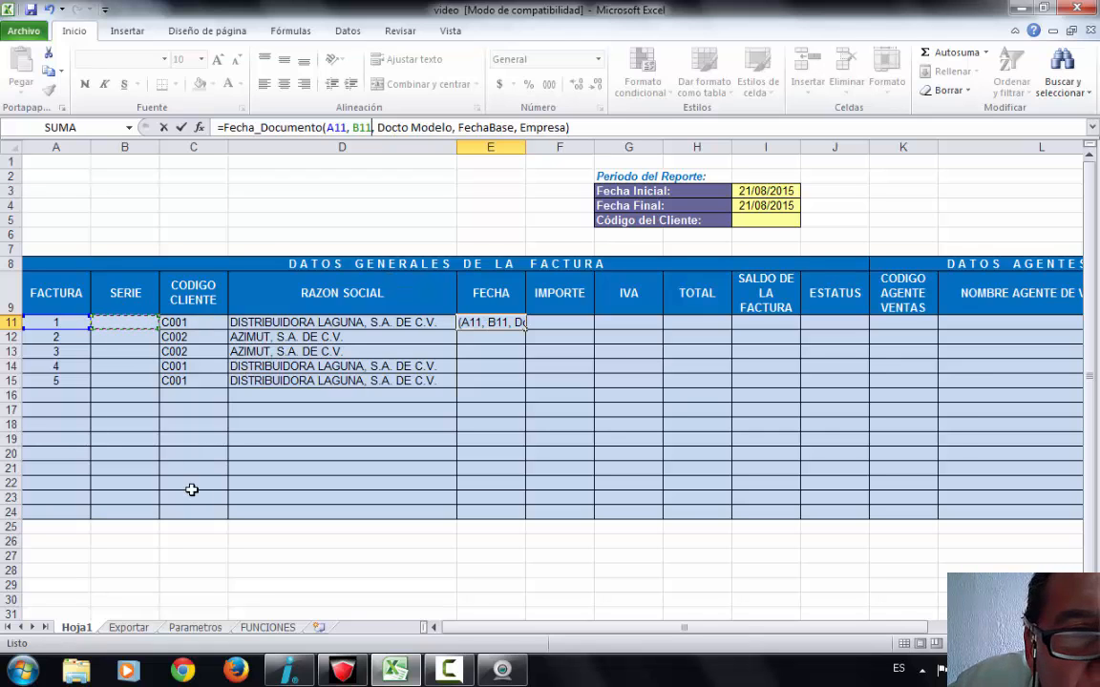
- Replace the Docto Modelo argument in E11's formula with 4, and commit the formula with FechaBase and Empresa still as placeholders
{"action": "left_click", "coordinate": [372, 130]}
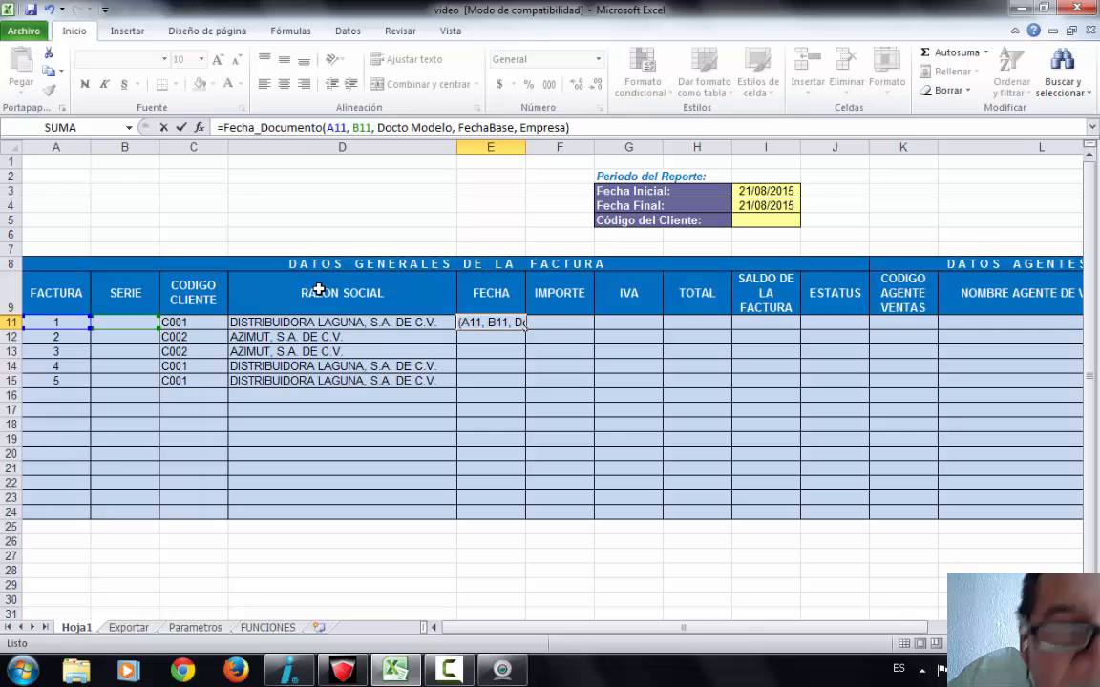
{"action": "key", "text": "Delete"}
{"action": "key", "text": "Delete"}
{"action": "key", "text": "Delete"}
{"action": "key", "text": "Delete"}
{"action": "key", "text": "Delete"}
{"action": "key", "text": "Delete"}
{"action": "key", "text": "Delete"}
{"action": "key", "text": "Delete"}
{"action": "key", "text": "Delete"}
{"action": "key", "text": "Delete"}
{"action": "key", "text": "Delete"}
{"action": "key", "text": "Delete"}
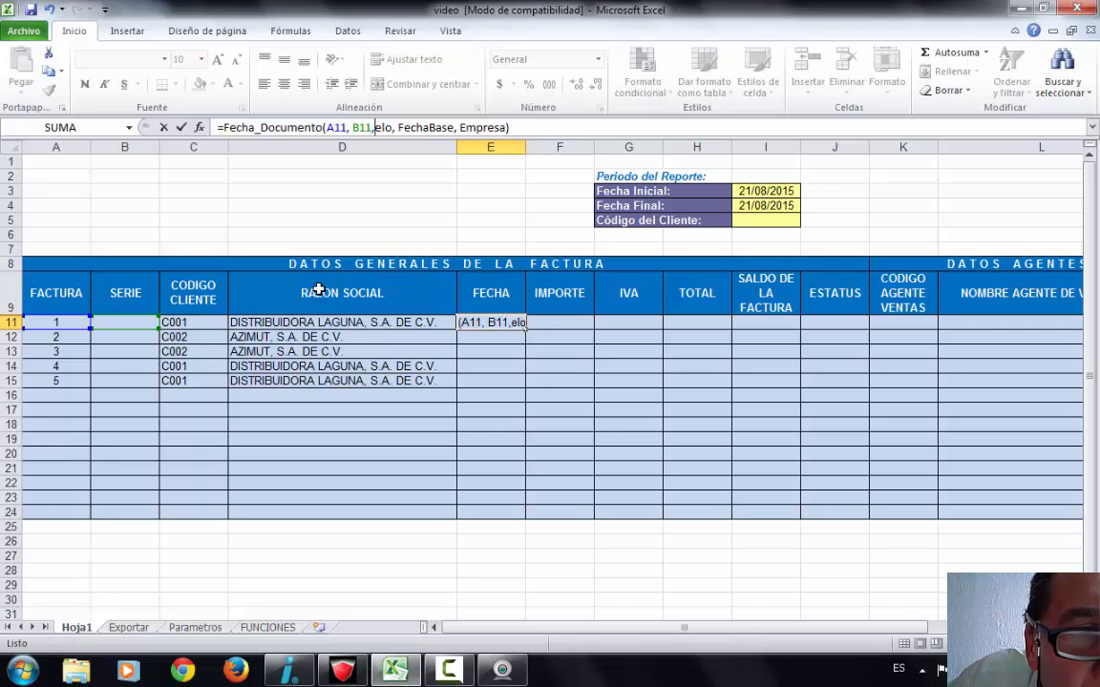
{"action": "key", "text": "Delete"}
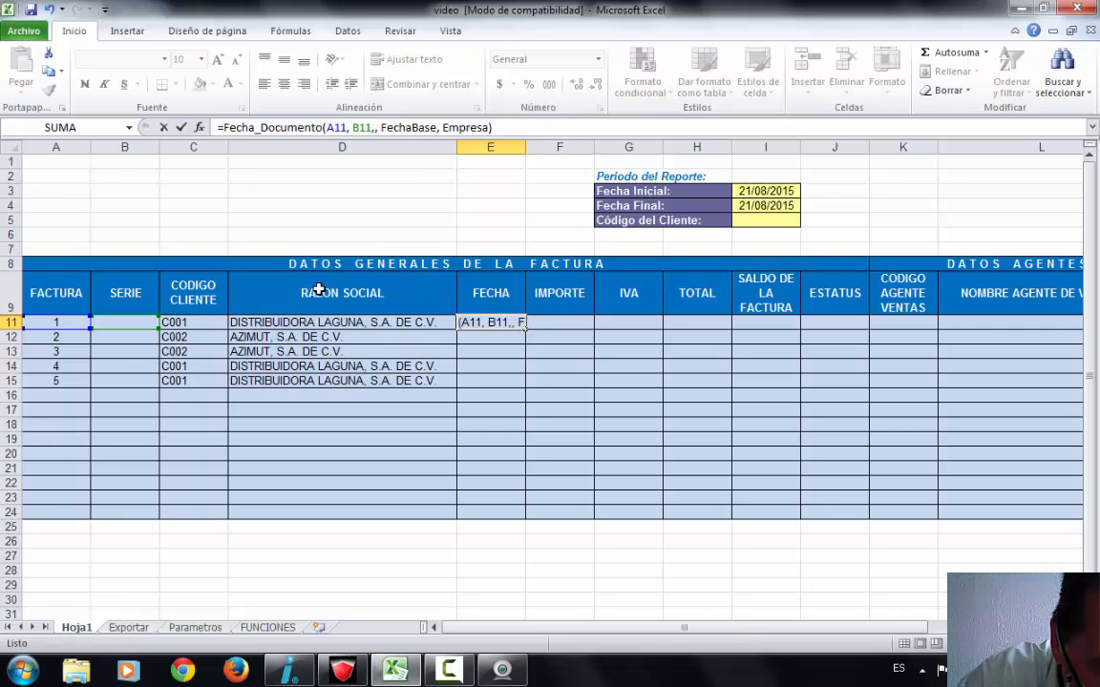
{"action": "type", "text": "4"}
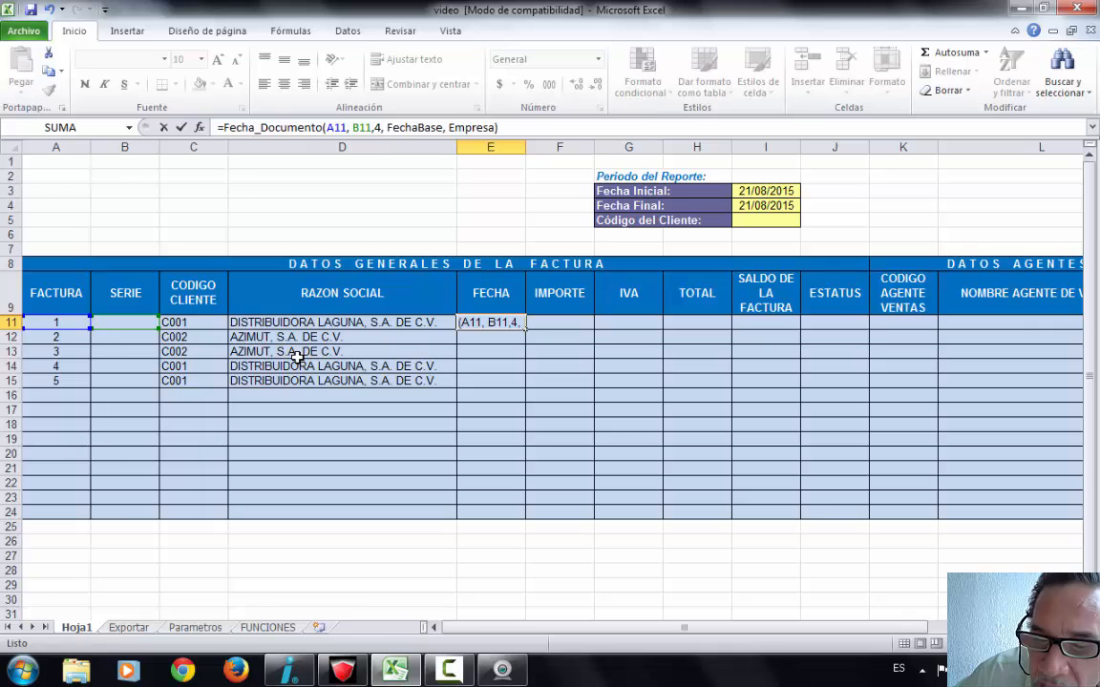
{"action": "key", "text": "Return"}
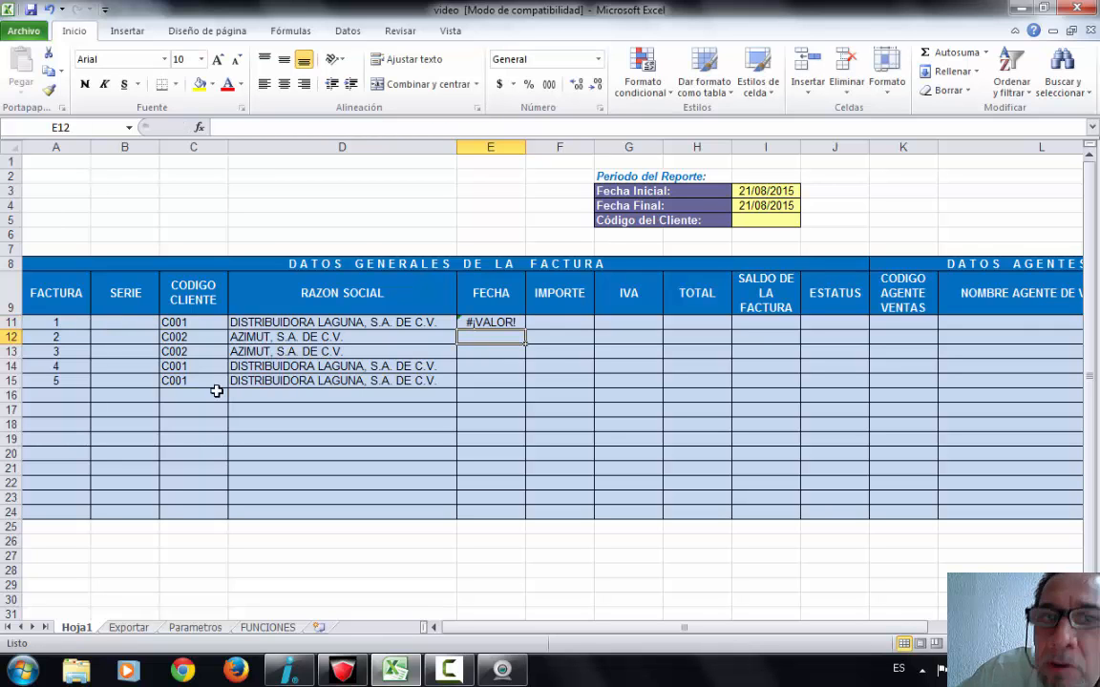
- Look up the FechaBase numbers in the Tabla de Fechas Base on the FUNCIONES sheet
{"action": "left_click", "coordinate": [269, 627]}
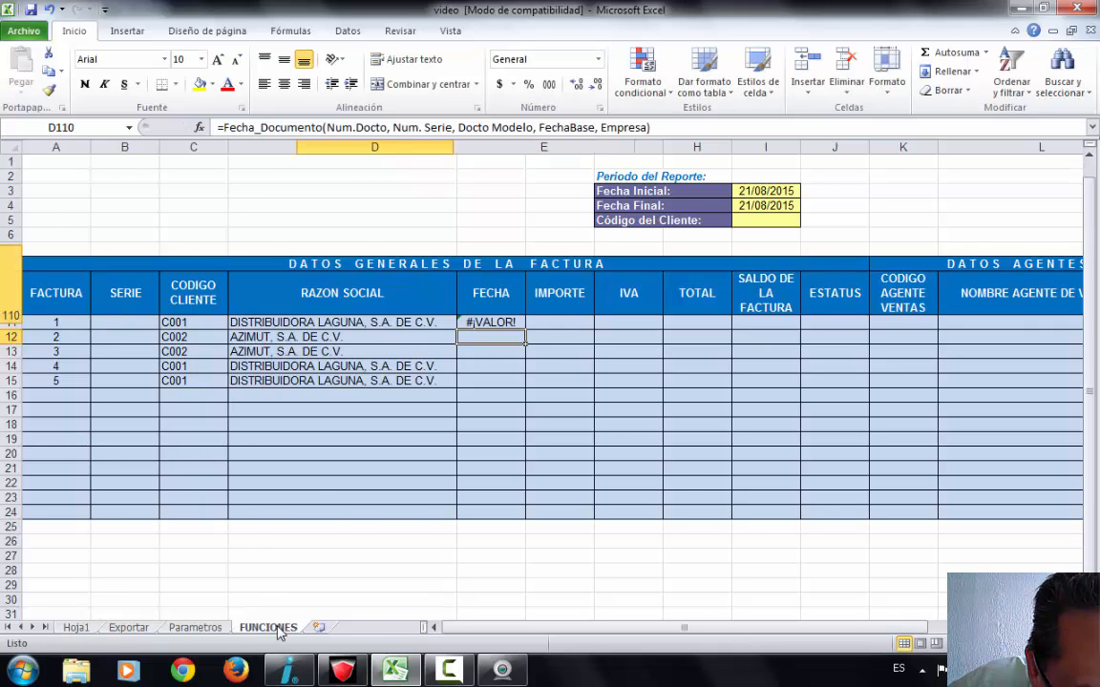
{"action": "scroll", "coordinate": [538, 271], "scroll_direction": "down", "scroll_amount": 6}
{"action": "scroll", "coordinate": [538, 271], "scroll_direction": "down", "scroll_amount": 20}
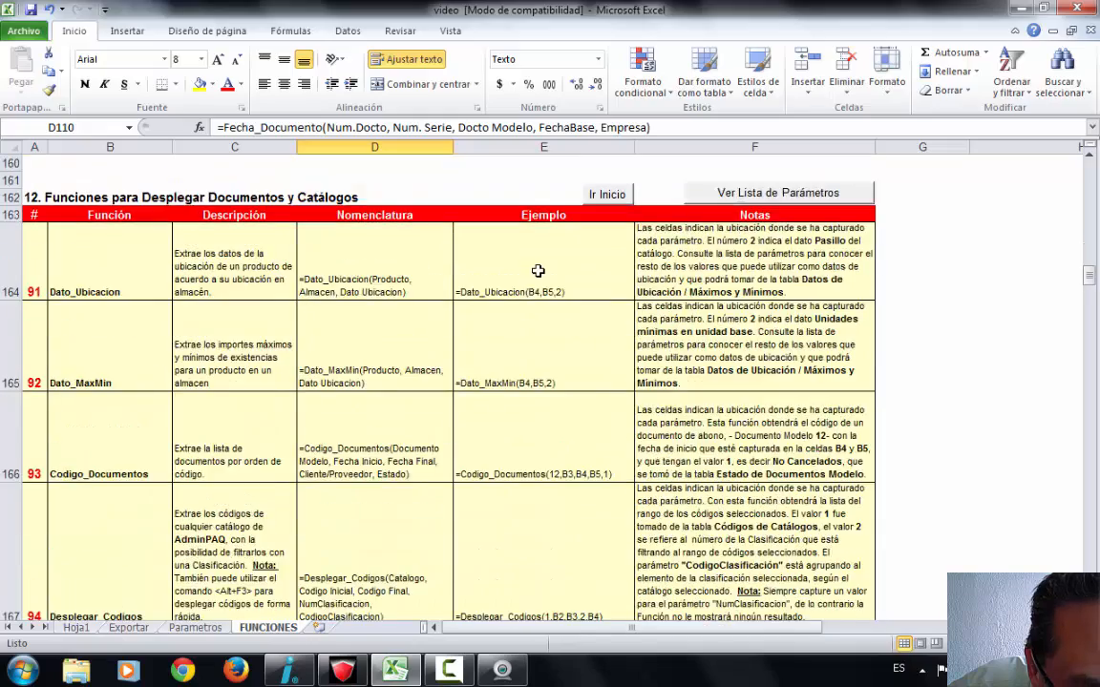
{"action": "scroll", "coordinate": [544, 285], "scroll_direction": "down", "scroll_amount": 20}
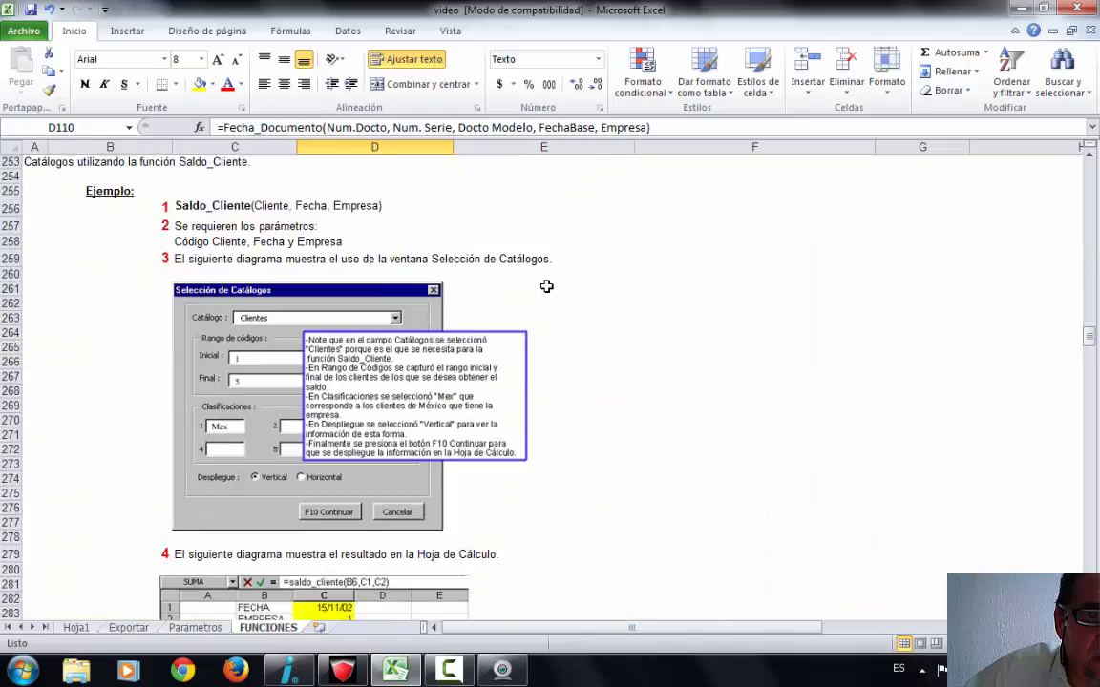
{"action": "scroll", "coordinate": [555, 286], "scroll_direction": "down", "scroll_amount": 20}
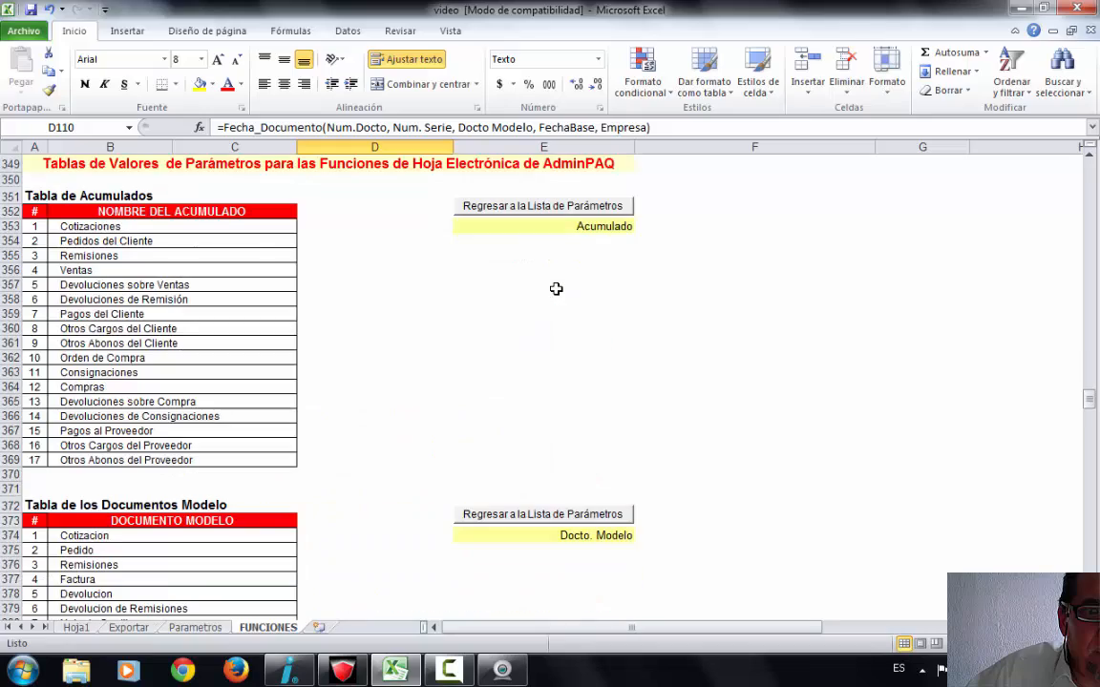
{"action": "scroll", "coordinate": [555, 280], "scroll_direction": "down", "scroll_amount": 10}
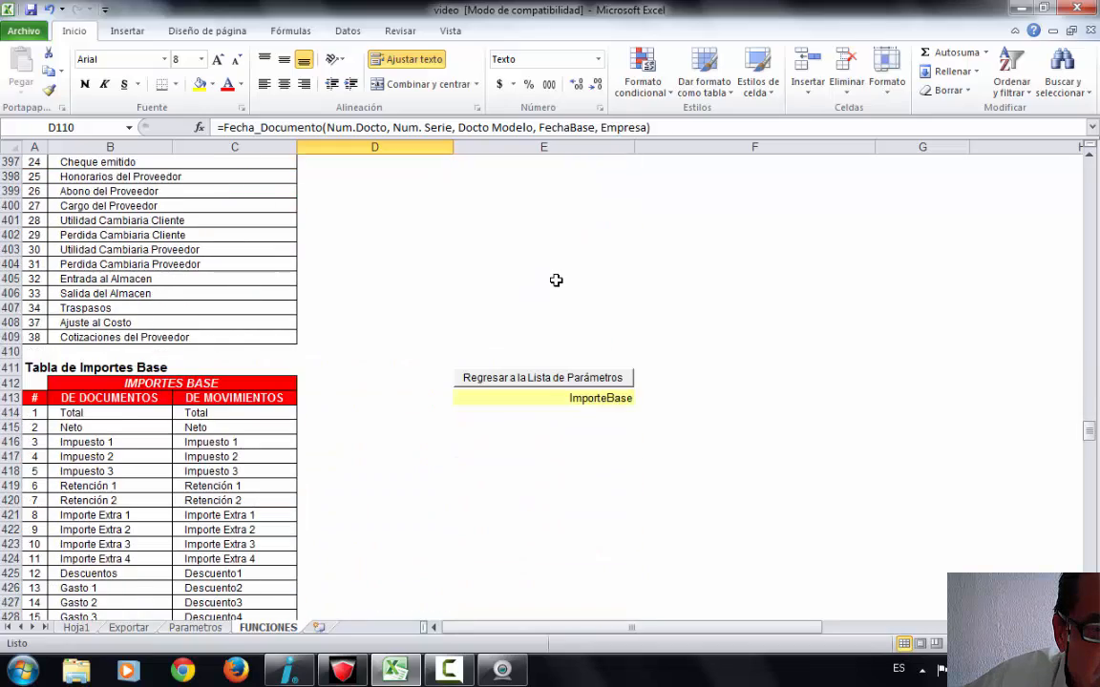
{"action": "scroll", "coordinate": [556, 280], "scroll_direction": "down", "scroll_amount": 10}
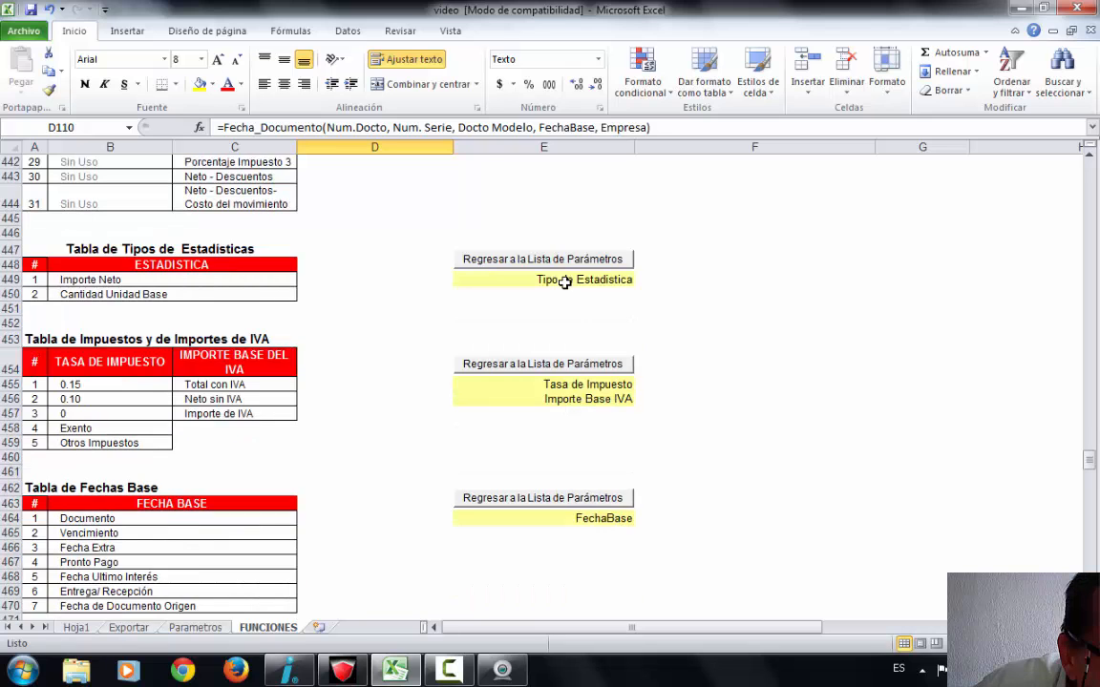
- Check which number identifies the Documento date in the Tabla de Fechas Base on the FUNCIONES sheet
{"action": "scroll", "coordinate": [565, 283], "scroll_direction": "down", "scroll_amount": 1}
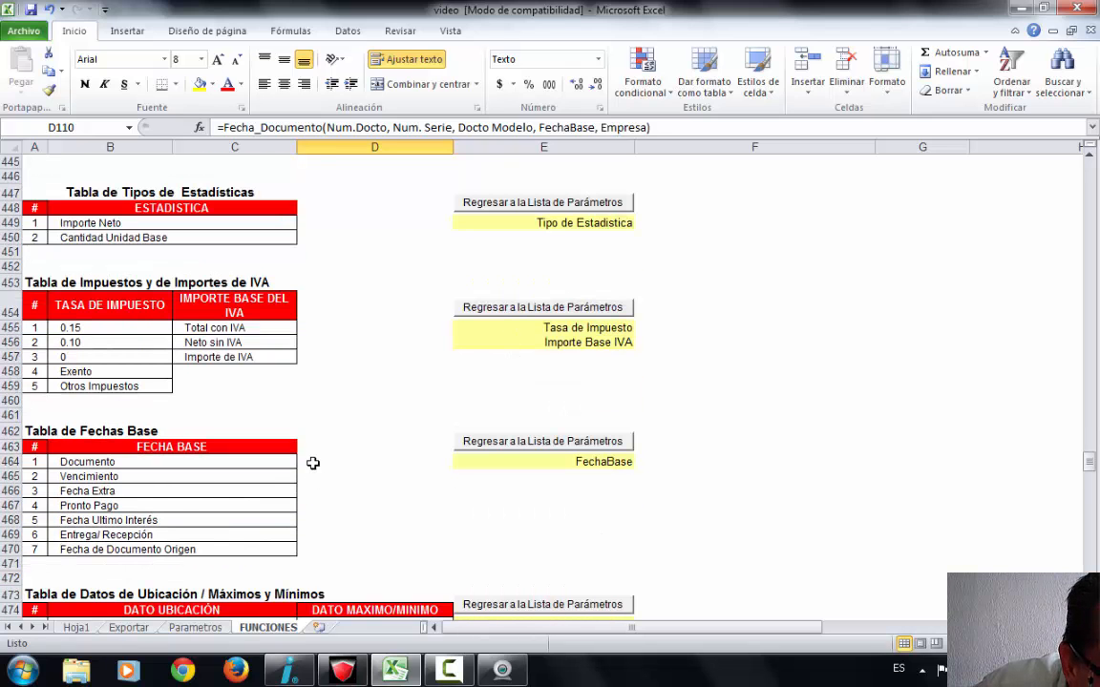
{"action": "scroll", "coordinate": [313, 453], "scroll_direction": "down", "scroll_amount": 2}
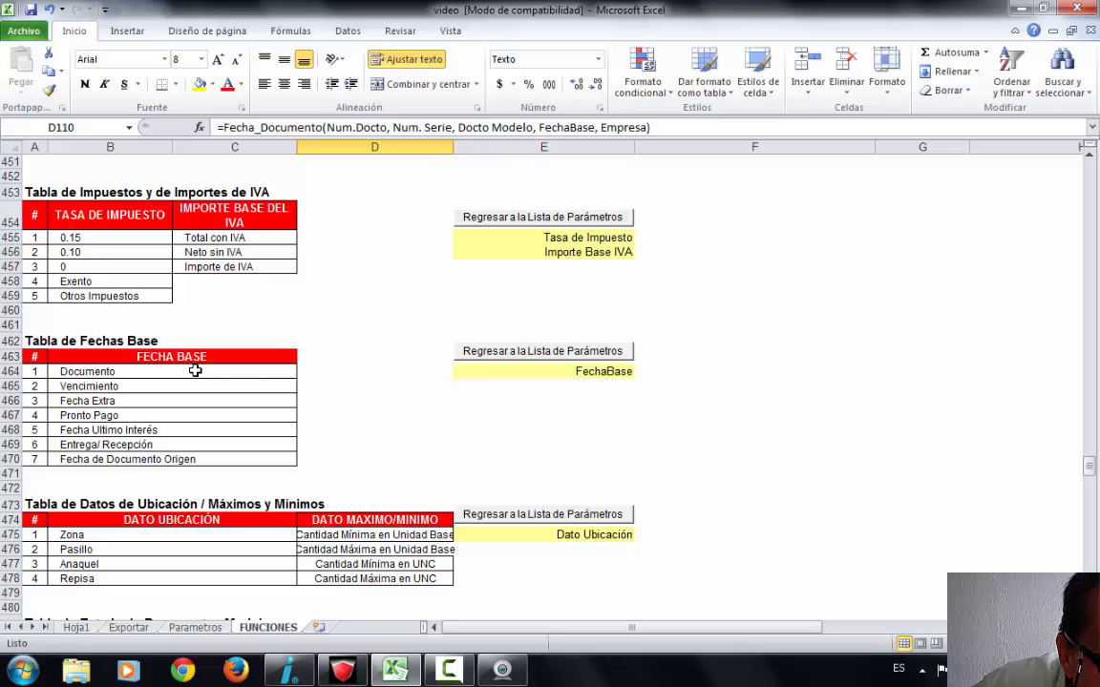
{"action": "left_click", "coordinate": [195, 372]}
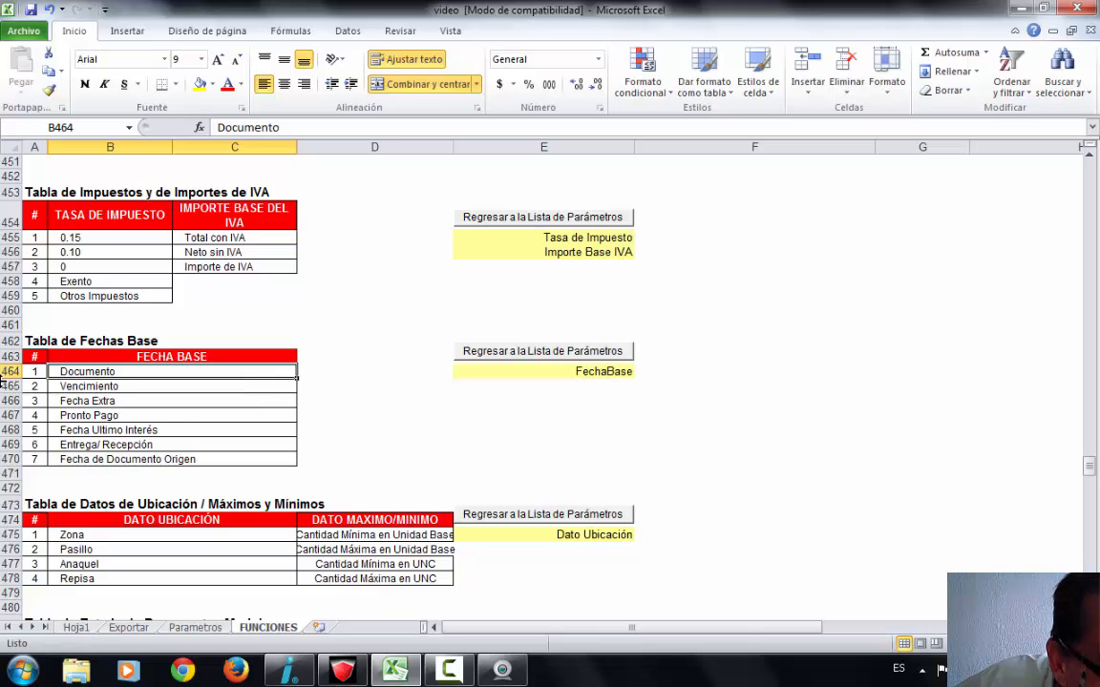
{"action": "left_click", "coordinate": [36, 373]}
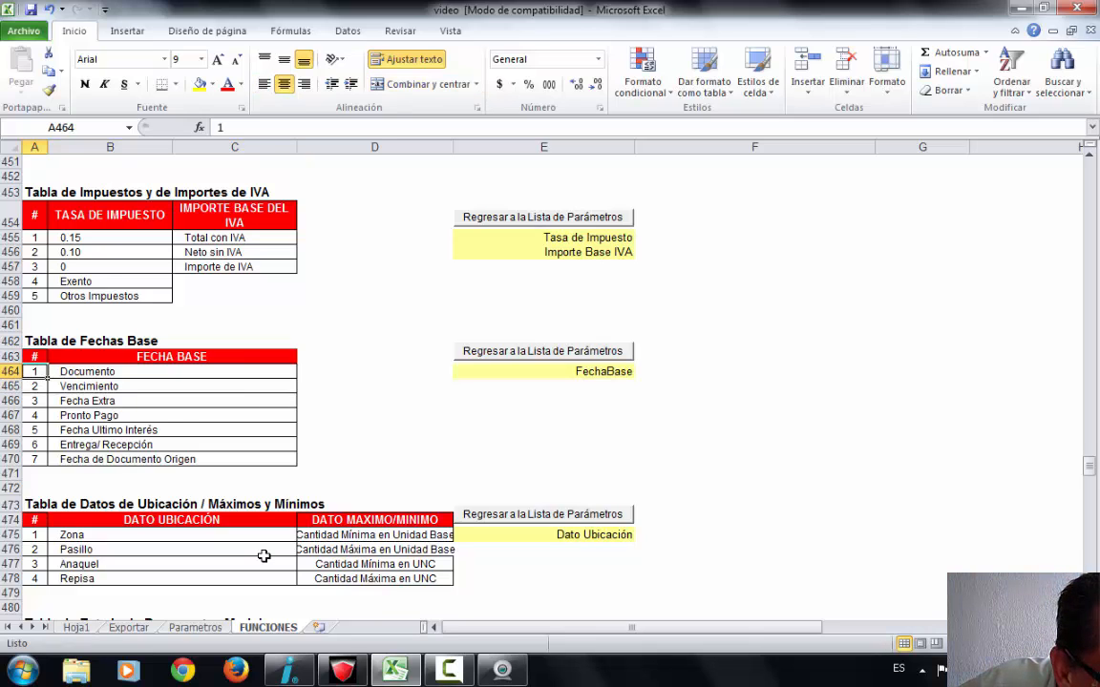
- Replace the FechaBase argument in the Fecha_Documento formula of cell E11 on Hoja1 with 1
{"action": "left_click", "coordinate": [77, 628]}
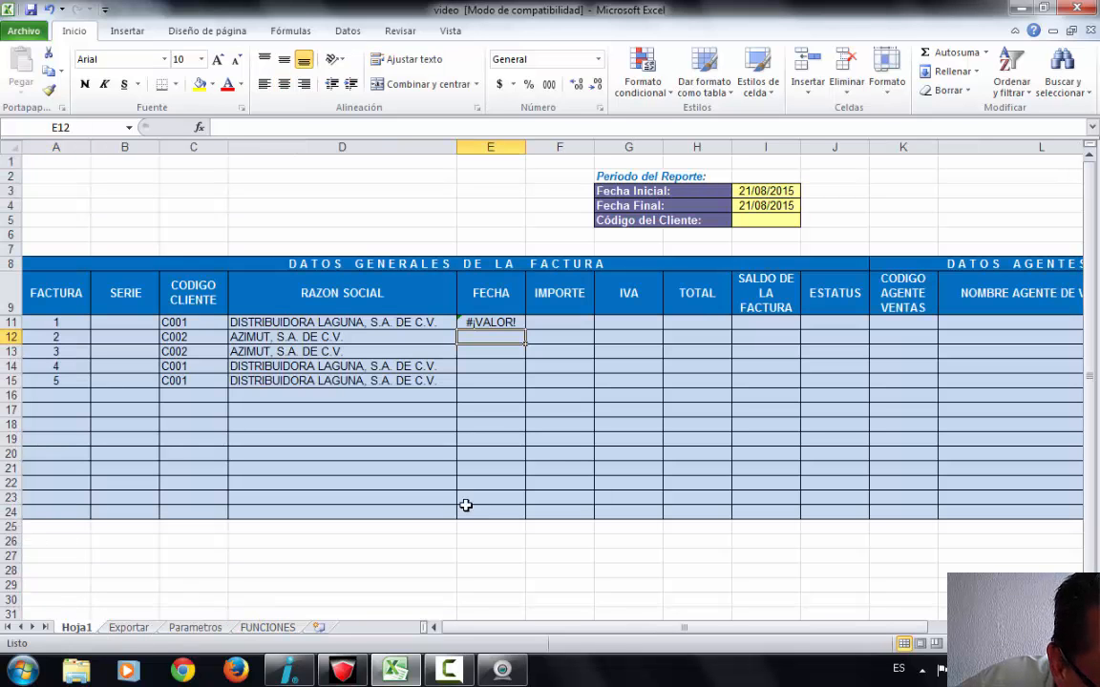
{"action": "left_click", "coordinate": [477, 321]}
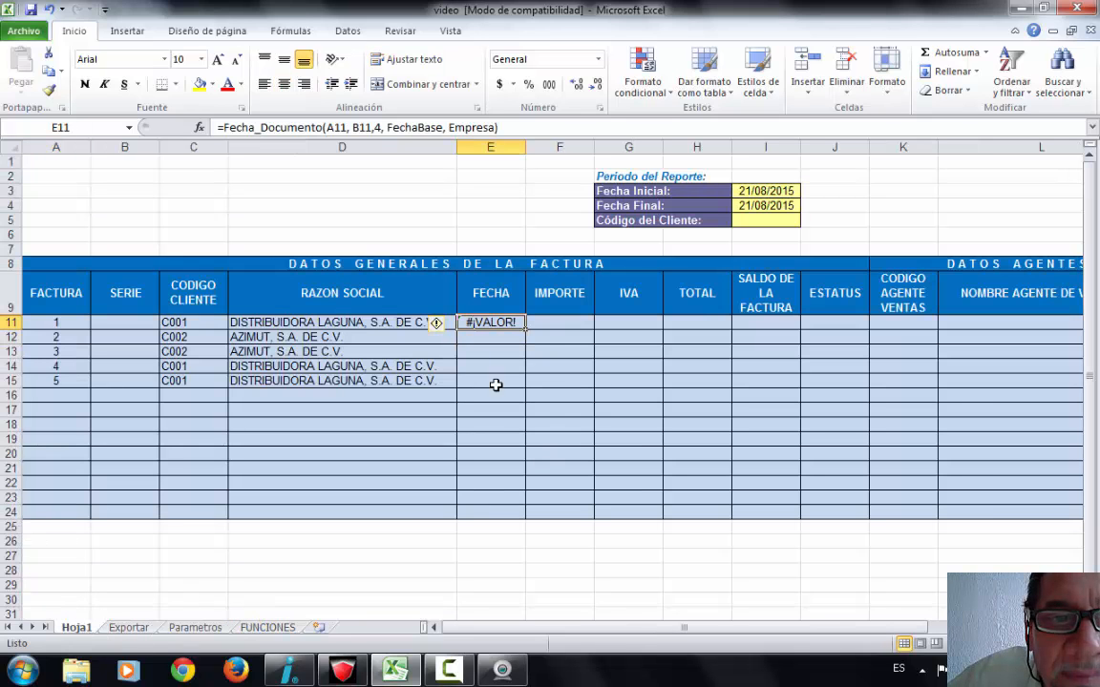
{"action": "left_click", "coordinate": [387, 127]}
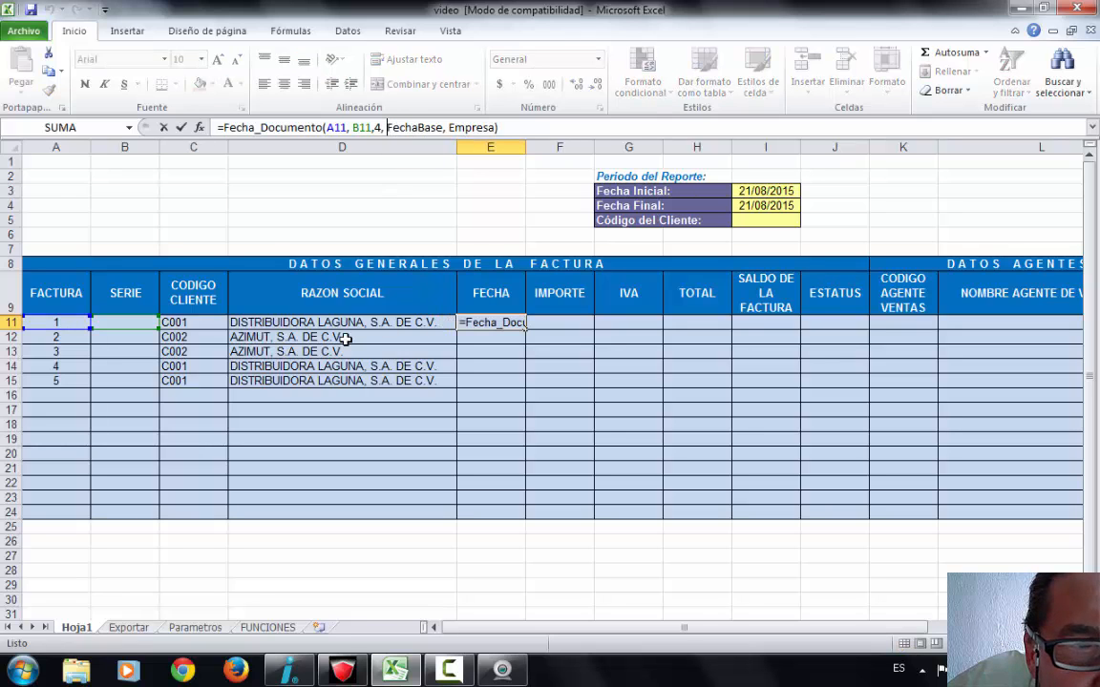
{"action": "key", "text": "Delete"}
{"action": "key", "text": "Delete"}
{"action": "key", "text": "Delete"}
{"action": "key", "text": "Delete"}
{"action": "key", "text": "Delete"}
{"action": "key", "text": "Delete"}
{"action": "key", "text": "Delete"}
{"action": "key", "text": "Delete"}
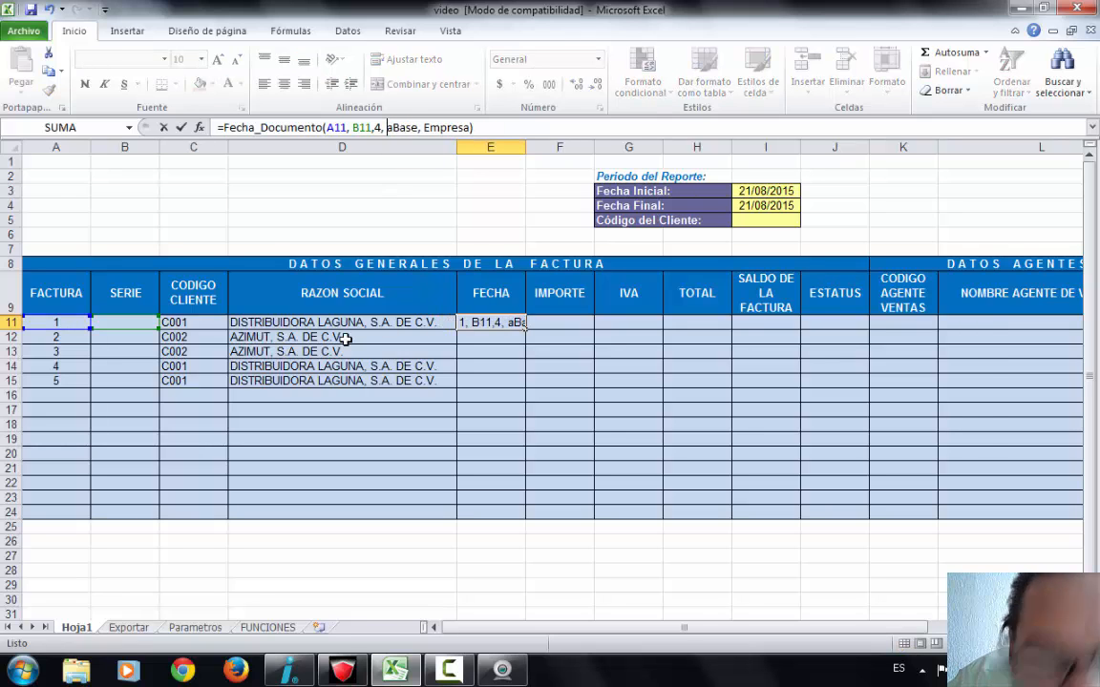
{"action": "key", "text": "Delete"}
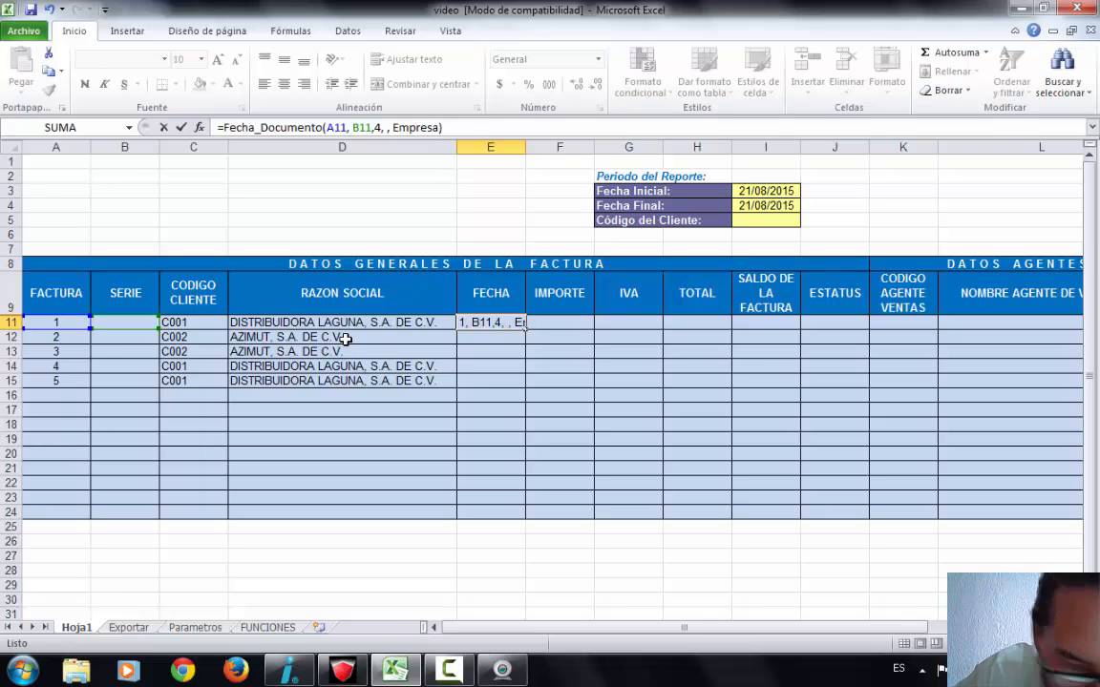
{"action": "type", "text": "1"}
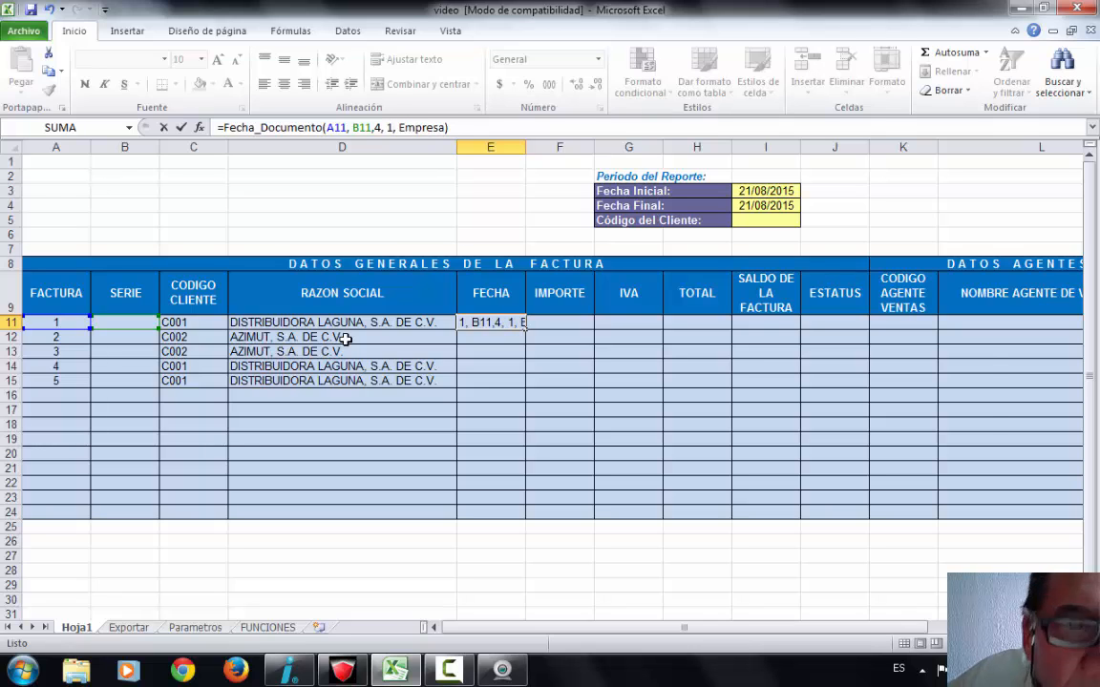
- Replace the Empresa argument in E11's Fecha_Documento formula with 1 and commit the formula
{"action": "left_click", "coordinate": [395, 128]}
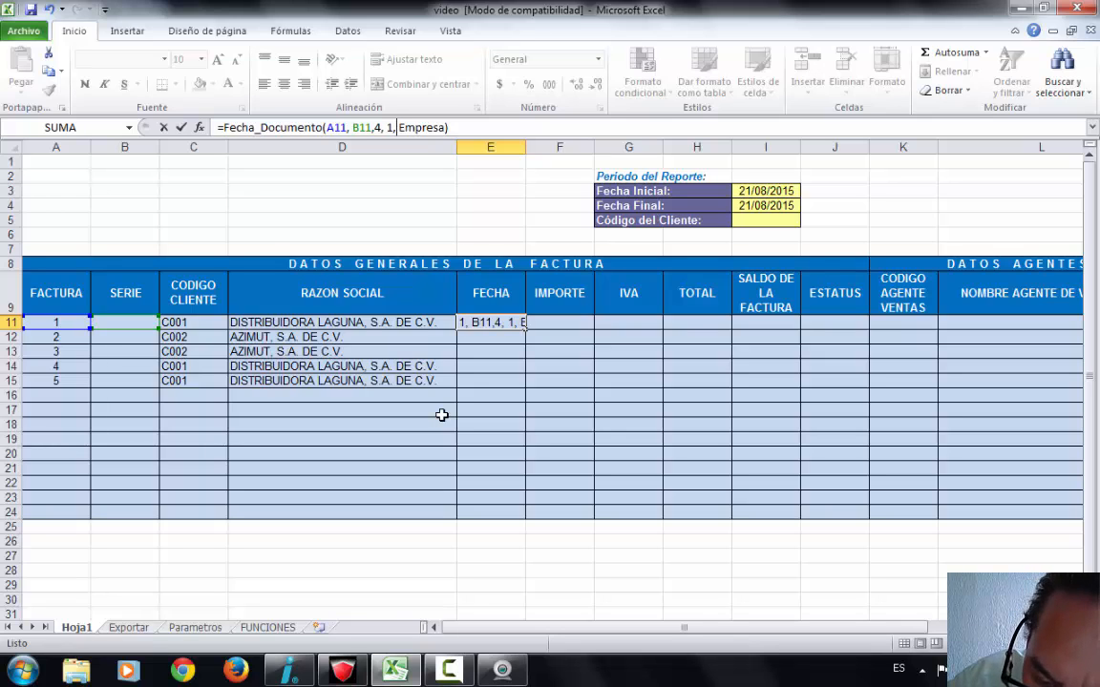
{"action": "key", "text": "BackSpace"}
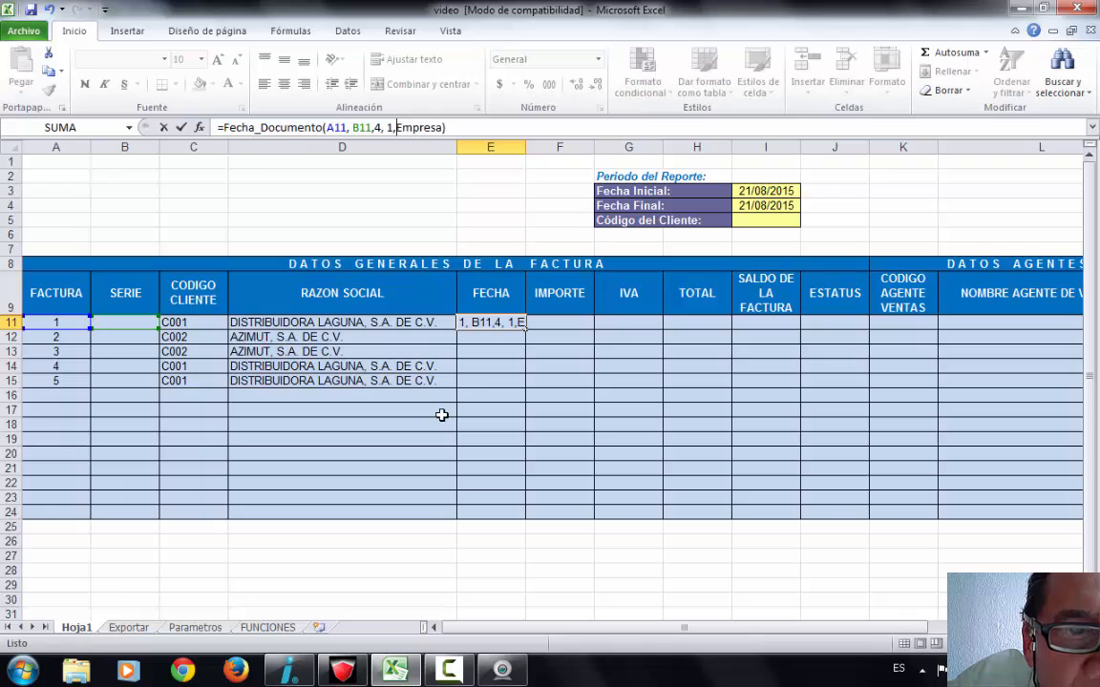
{"action": "key", "text": "Delete"}
{"action": "key", "text": "Delete"}
{"action": "key", "text": "Delete"}
{"action": "key", "text": "Delete"}
{"action": "key", "text": "Delete"}
{"action": "key", "text": "Delete"}
{"action": "key", "text": "Delete"}
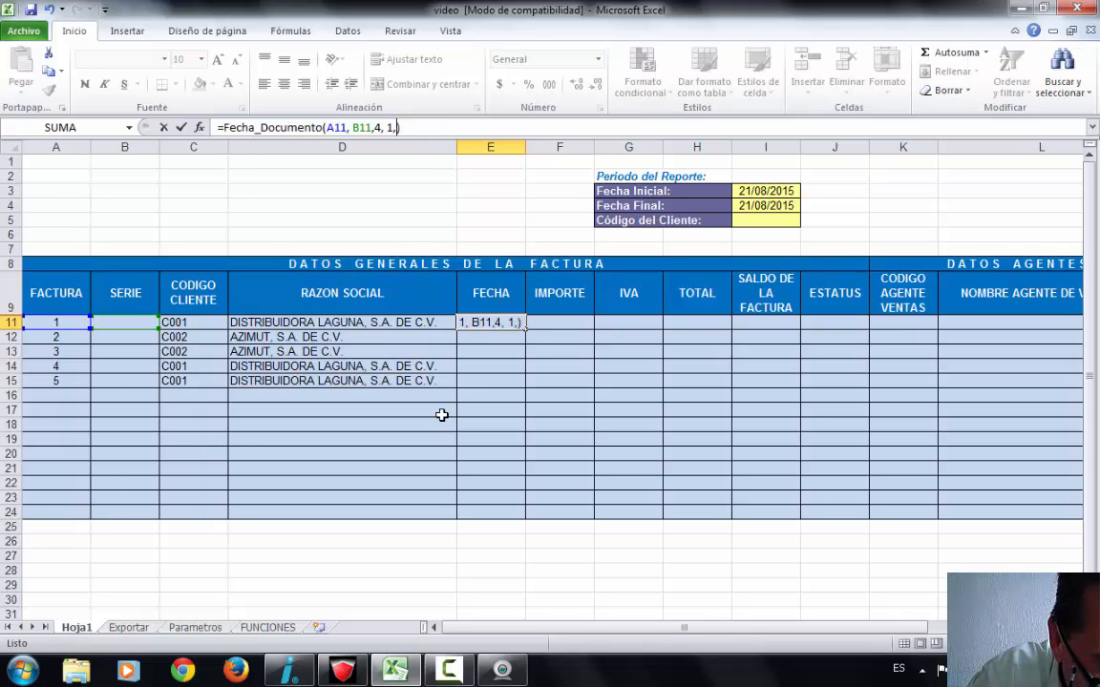
{"action": "type", "text": "1"}
{"action": "key", "text": "Return"}
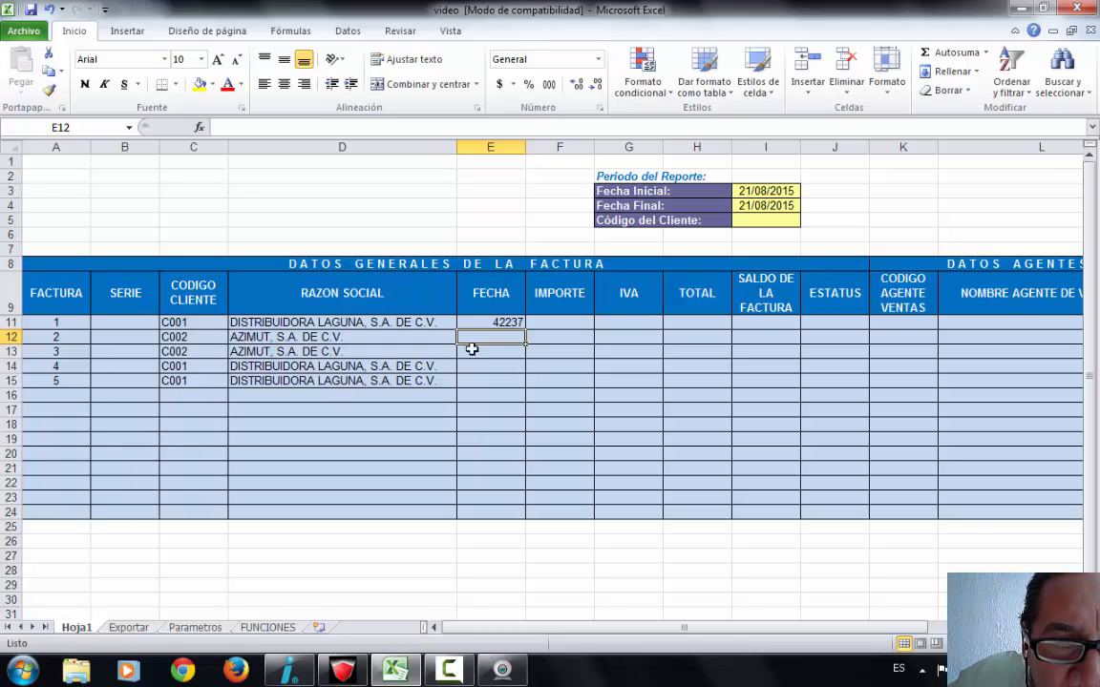
- Center cell E11 and format it as a date of the 14/03/2001 type
{"action": "key", "text": "Up"}
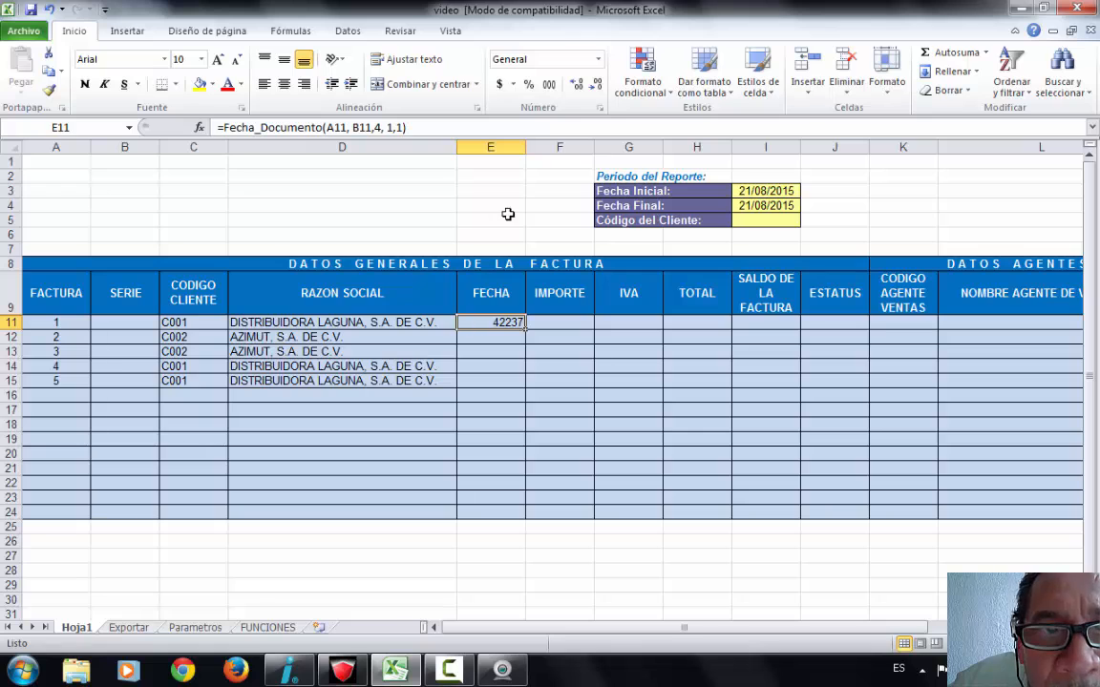
{"action": "left_click", "coordinate": [283, 84]}
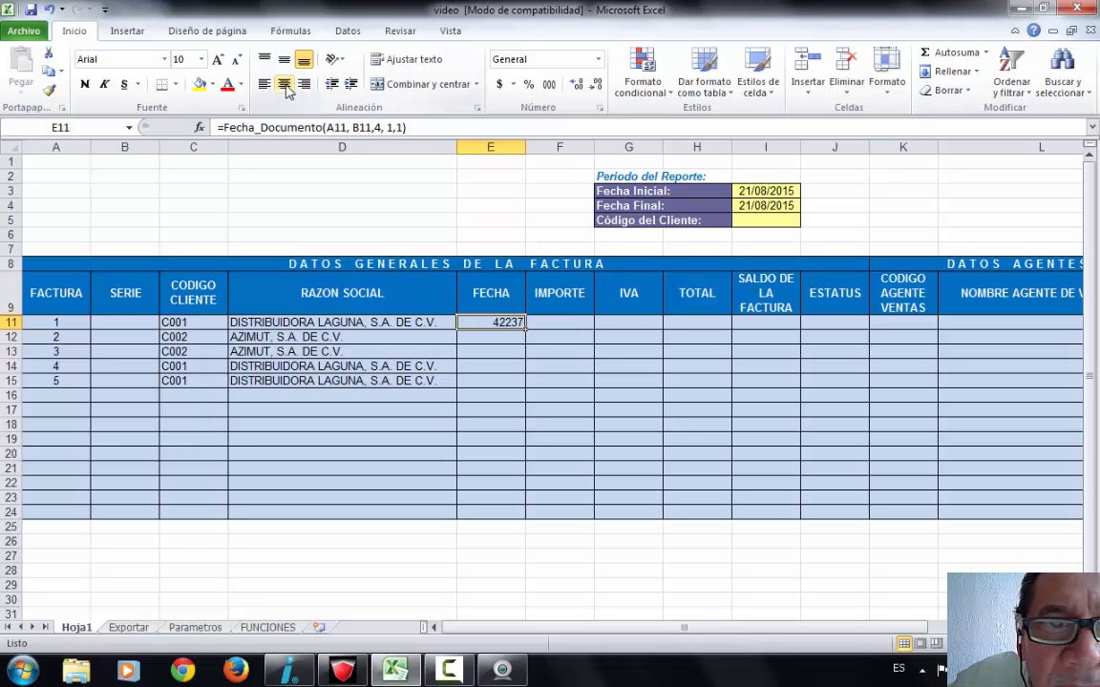
{"action": "left_click", "coordinate": [600, 109]}
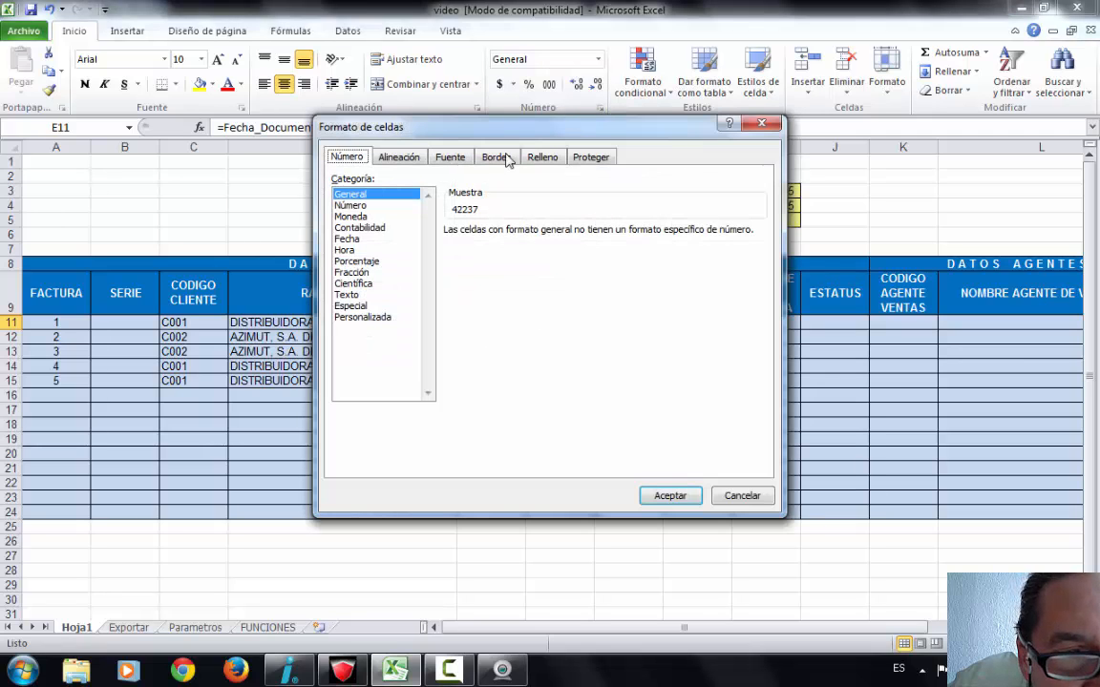
{"action": "left_click", "coordinate": [346, 239]}
{"action": "left_click", "coordinate": [468, 267]}
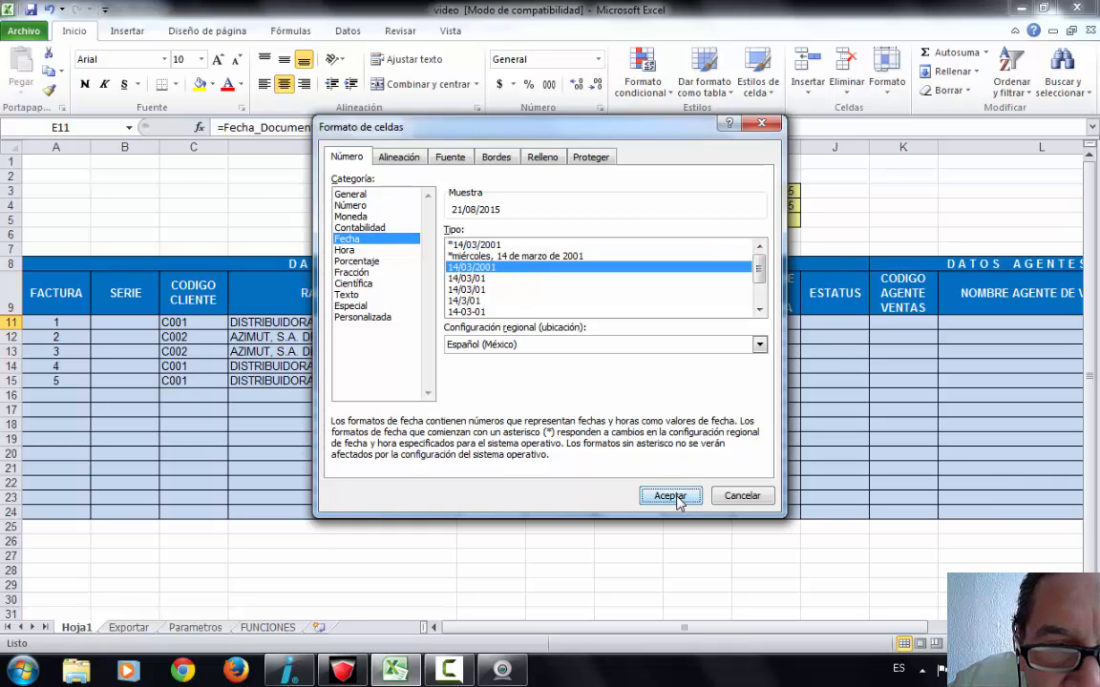
{"action": "left_click", "coordinate": [684, 496]}
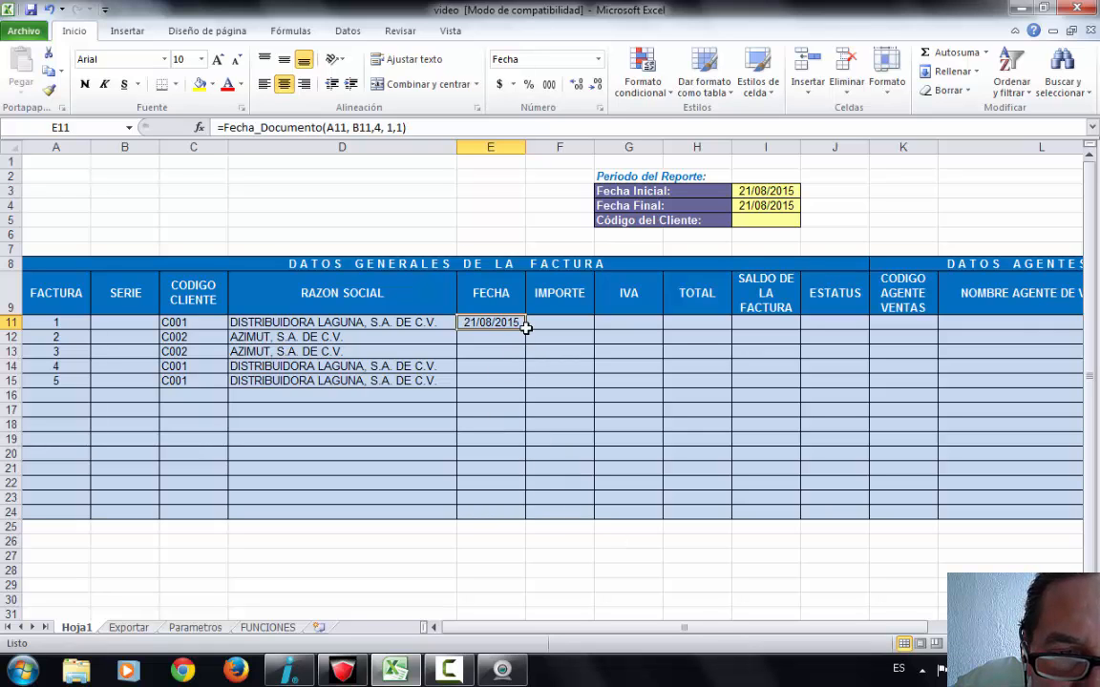
- Fill the E11 date formula down to E24, and extend the client formulas in C15:D15 down to row 24
{"action": "left_click_drag", "start_coordinate": [524, 329], "coordinate": [488, 515]}
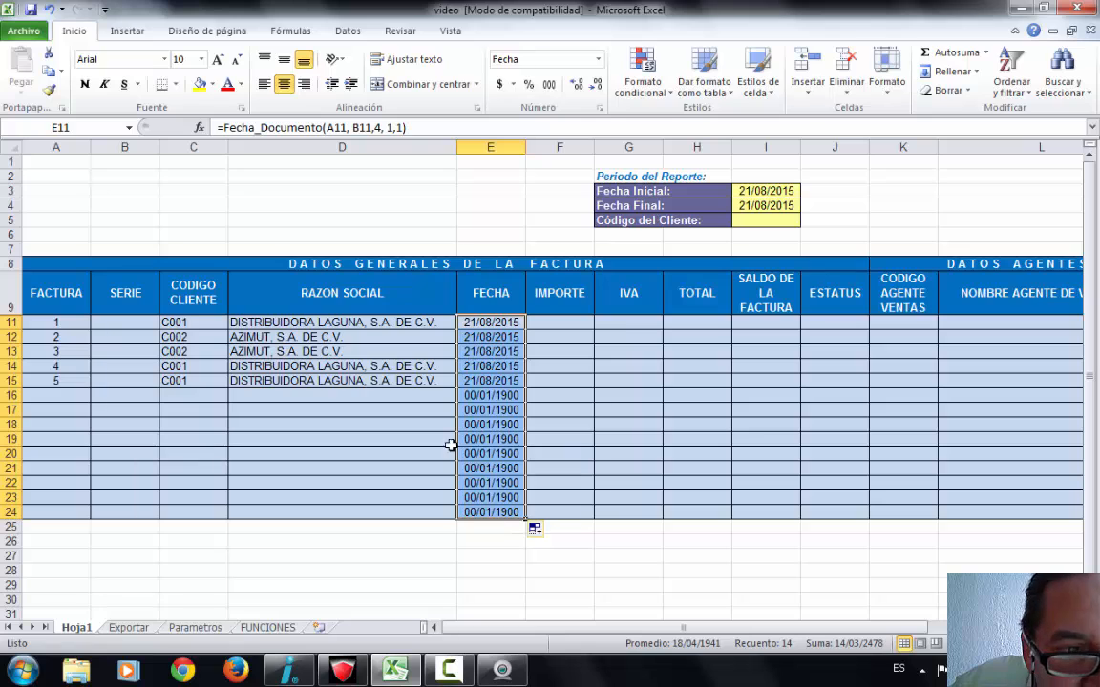
{"action": "left_click", "coordinate": [345, 396]}
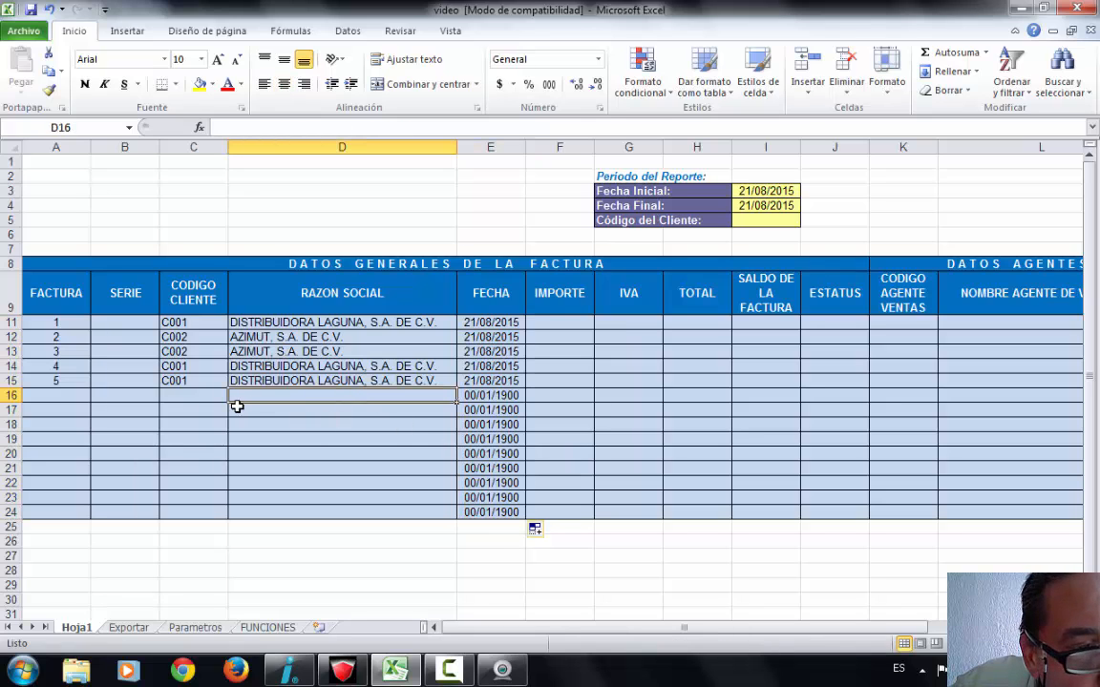
{"action": "left_click", "coordinate": [322, 380]}
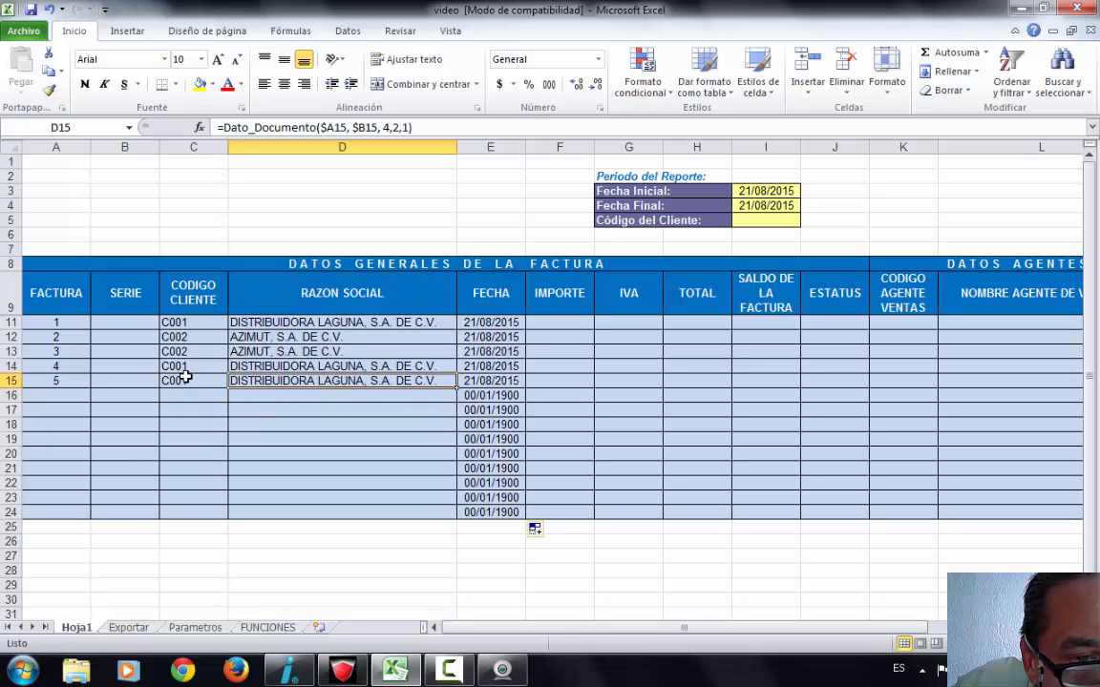
{"action": "left_click_drag", "start_coordinate": [184, 378], "coordinate": [287, 380]}
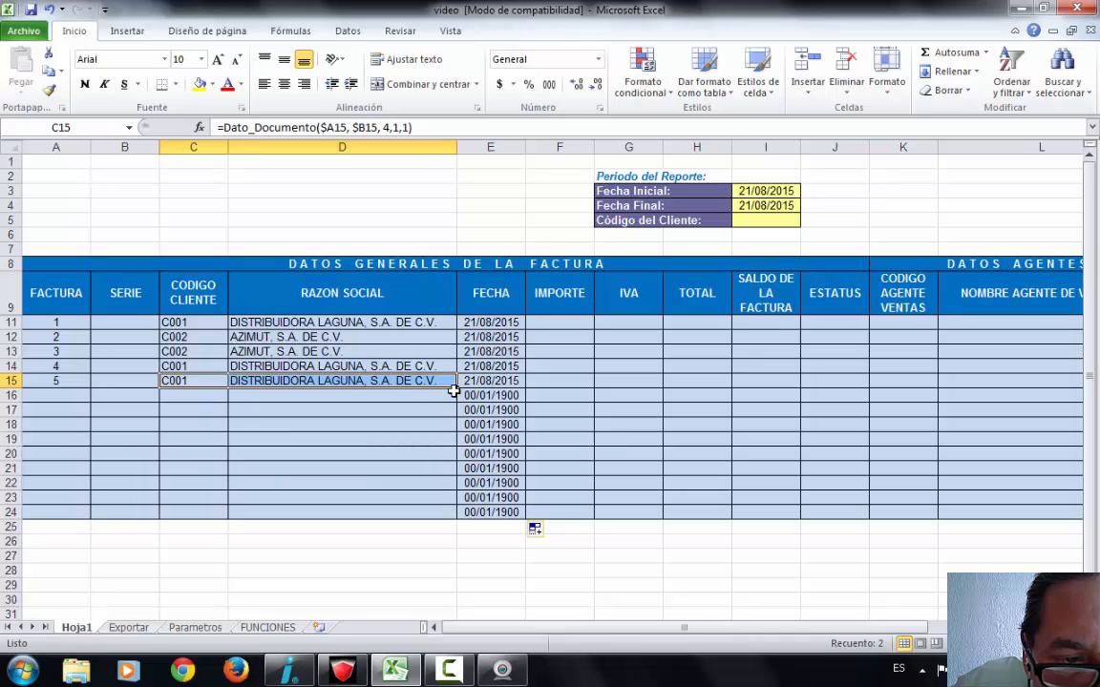
{"action": "left_click_drag", "start_coordinate": [456, 389], "coordinate": [428, 516]}
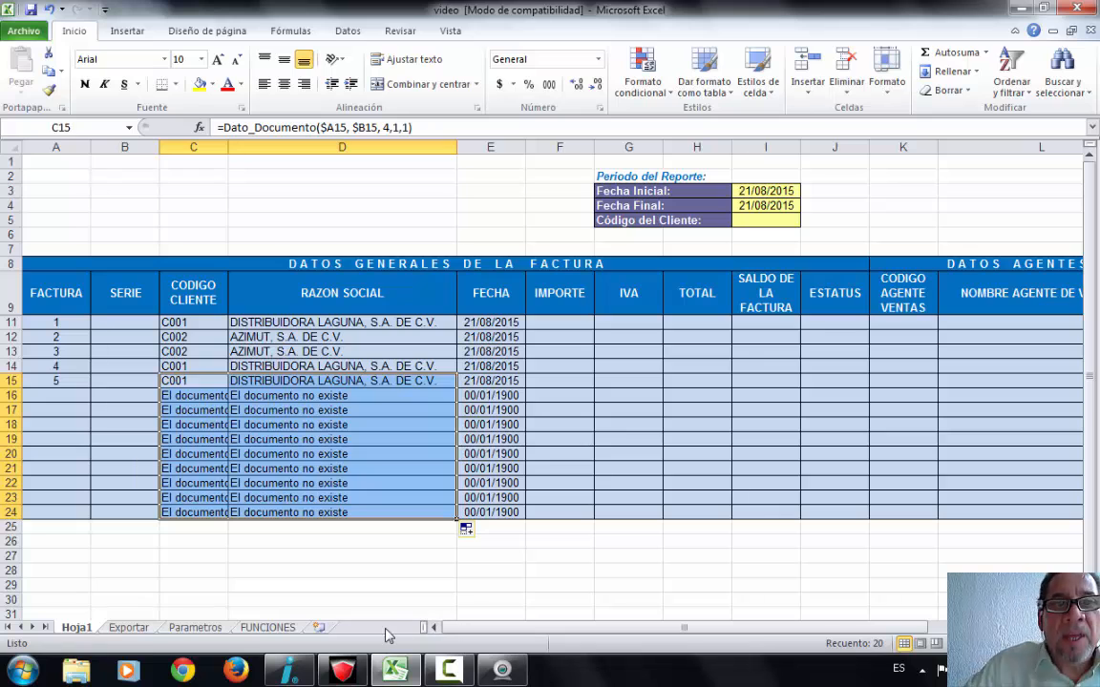
{"action": "left_click", "coordinate": [630, 557]}
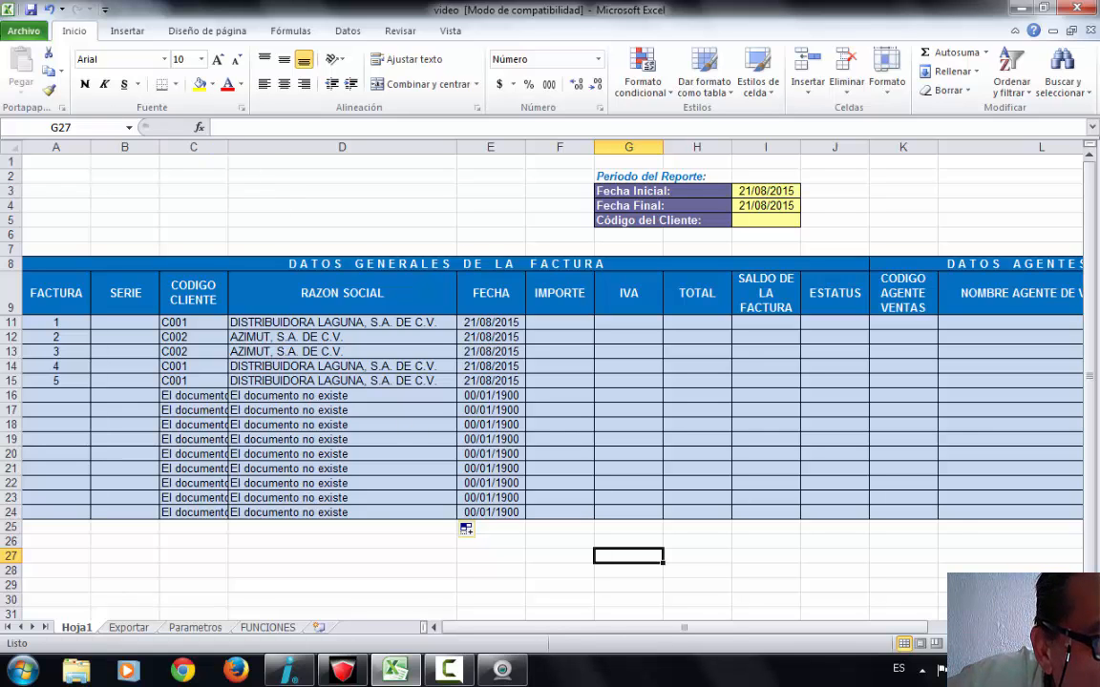
- Turn off the advanced display option for Hoja1 that shows a zero in cells with a zero value
{"action": "left_click", "coordinate": [21, 34]}
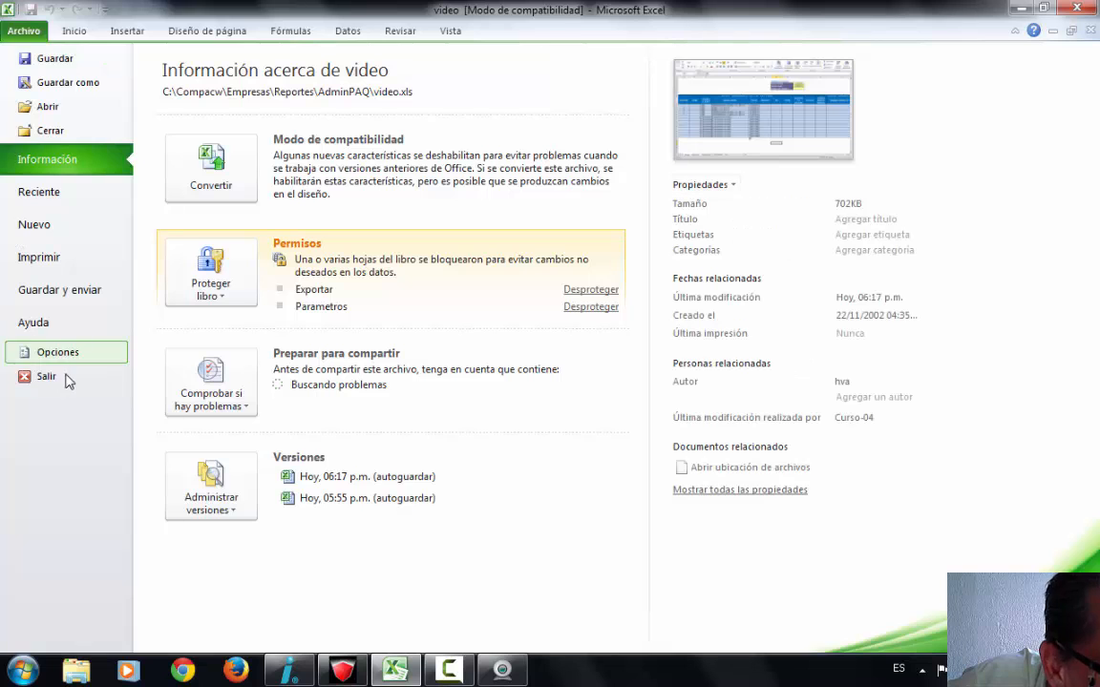
{"action": "left_click", "coordinate": [81, 358]}
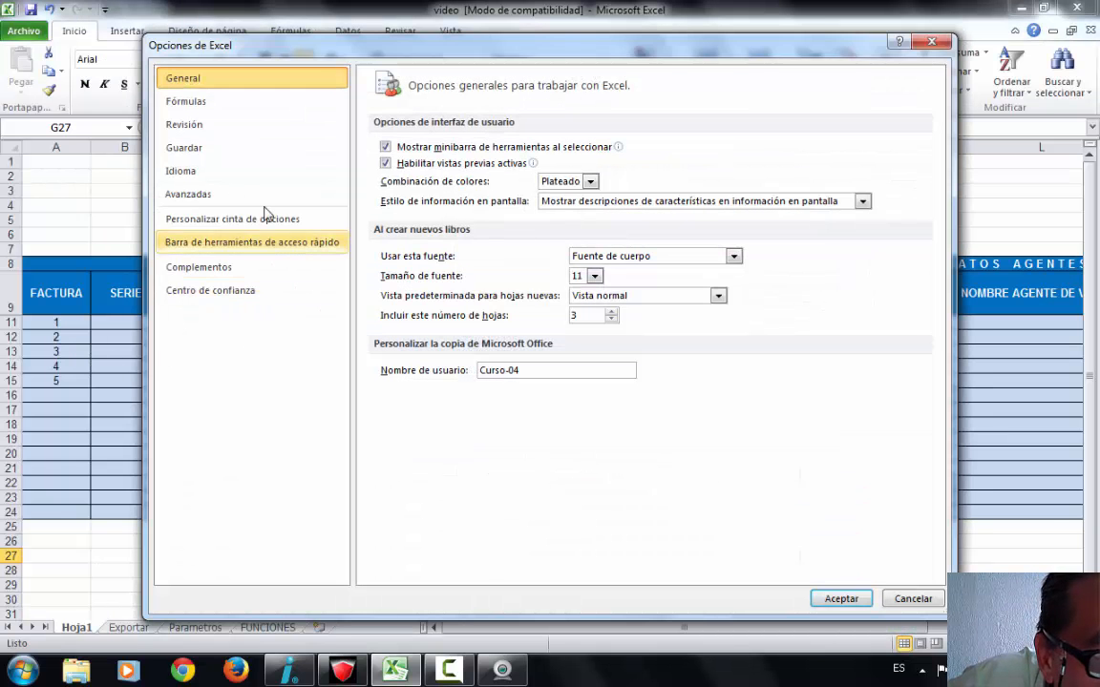
{"action": "left_click", "coordinate": [253, 193]}
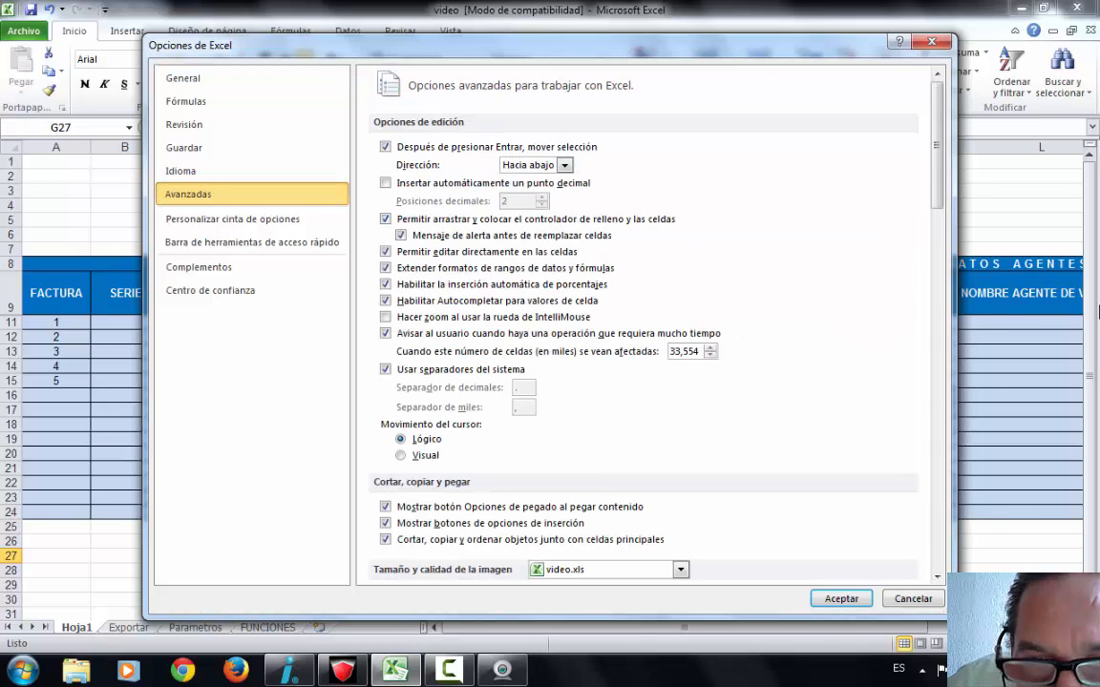
{"action": "left_click", "coordinate": [937, 578]}
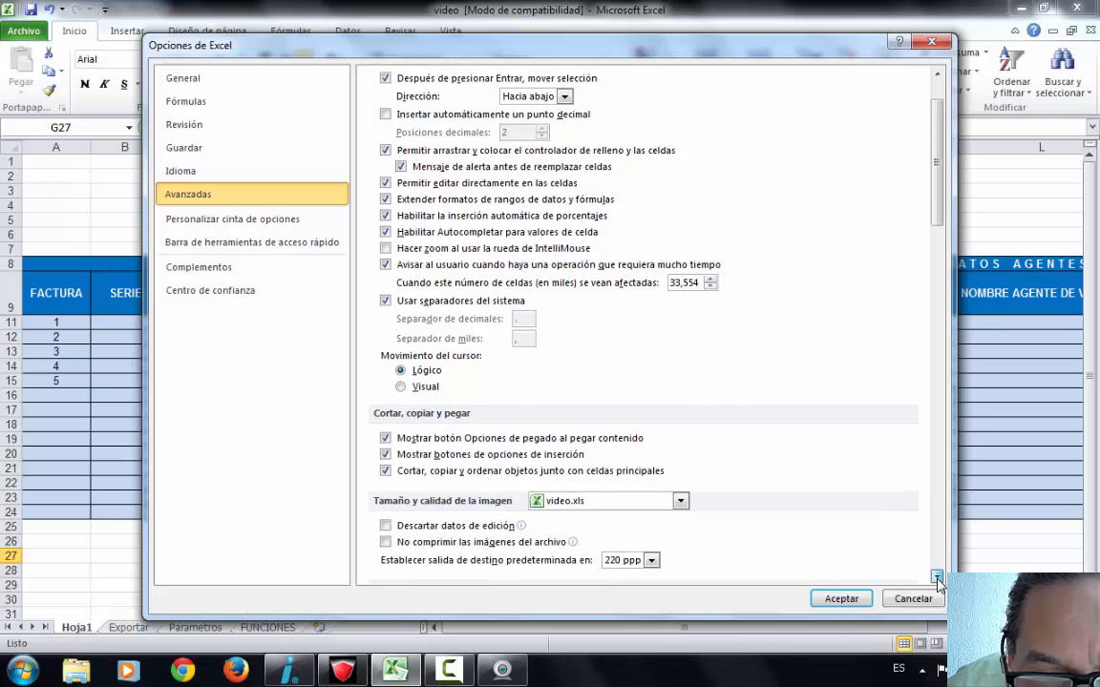
{"action": "left_click_drag", "start_coordinate": [937, 578], "coordinate": [936, 578]}
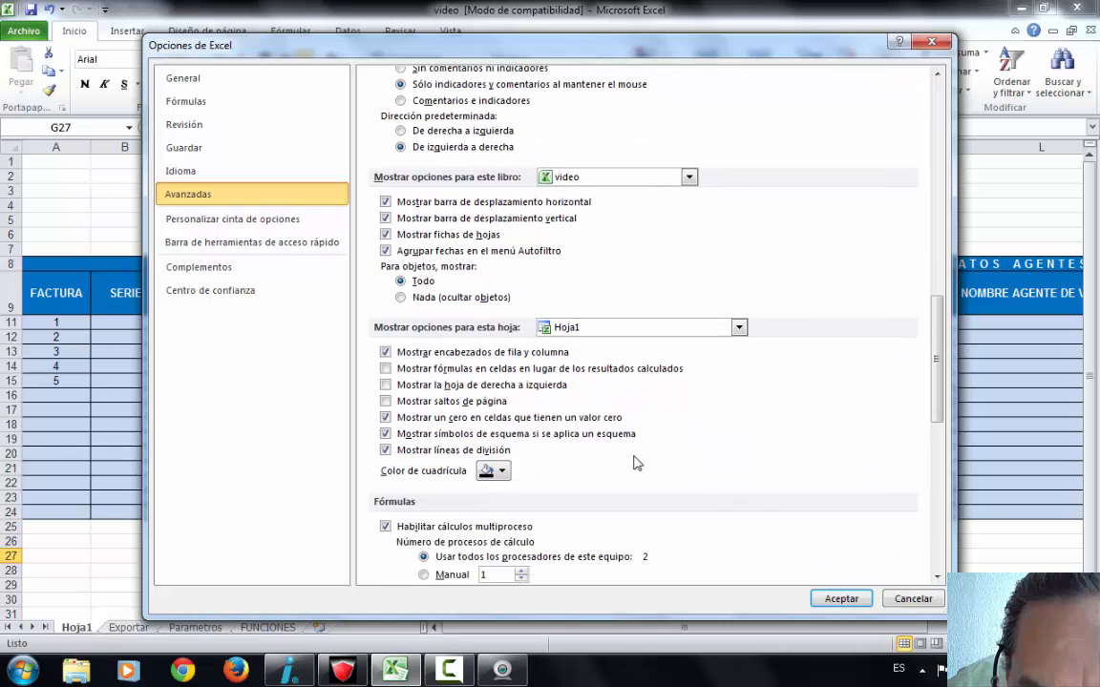
{"action": "left_click", "coordinate": [571, 419]}
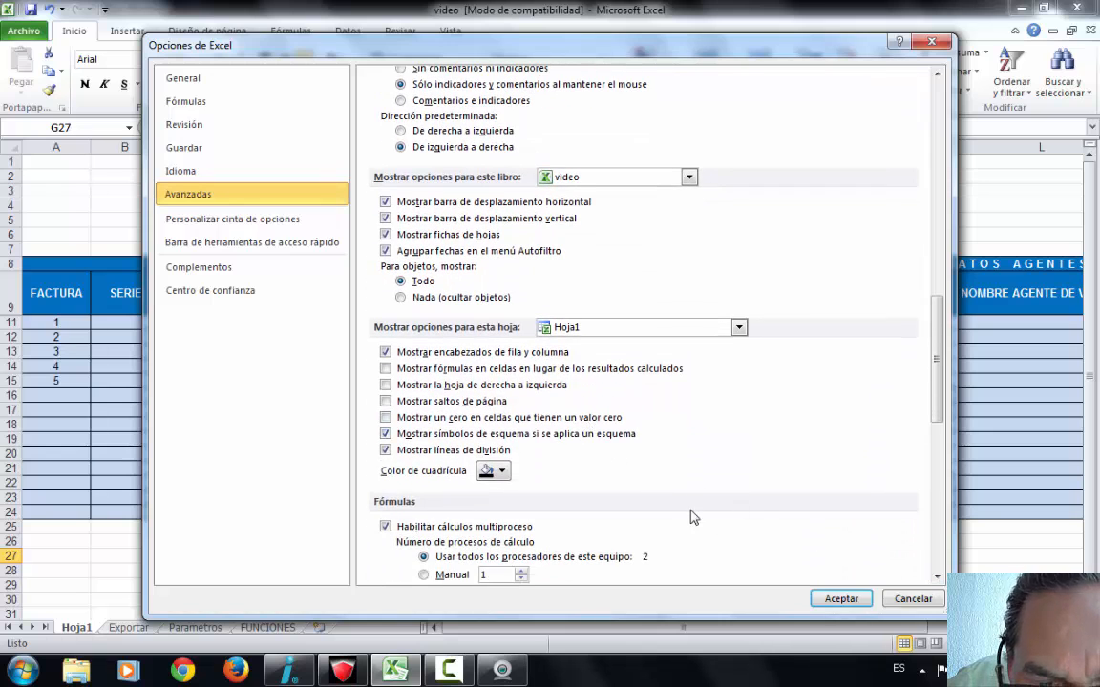
{"action": "left_click", "coordinate": [820, 604]}
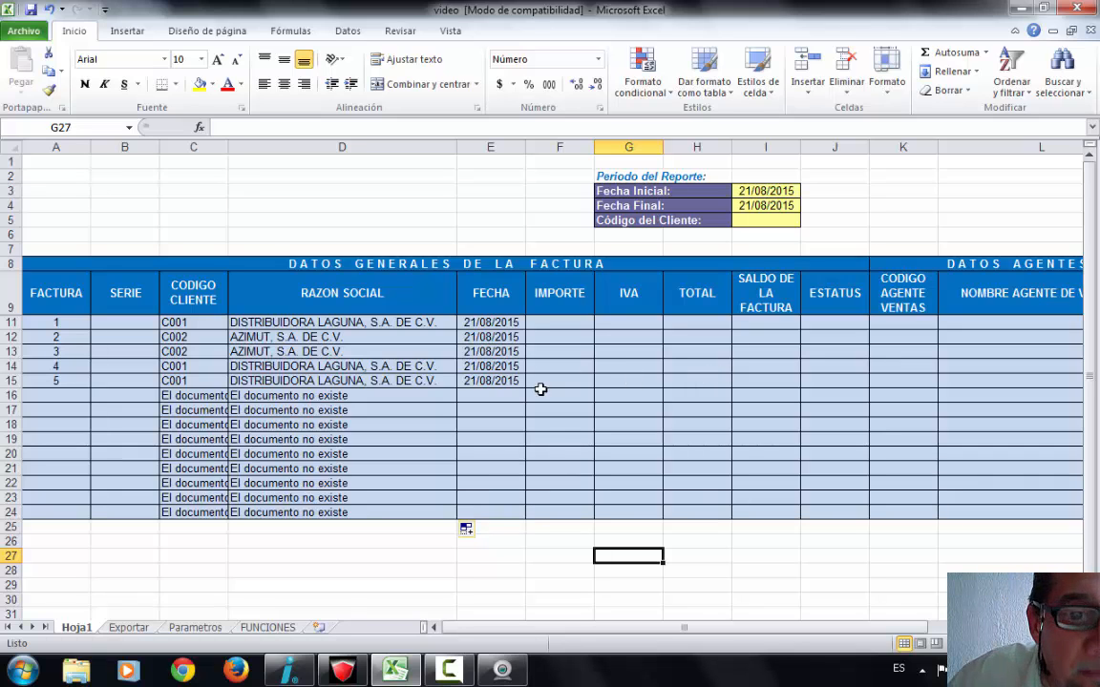
- Copy cell C16 and paste only its value into D2
{"action": "left_click", "coordinate": [196, 396]}
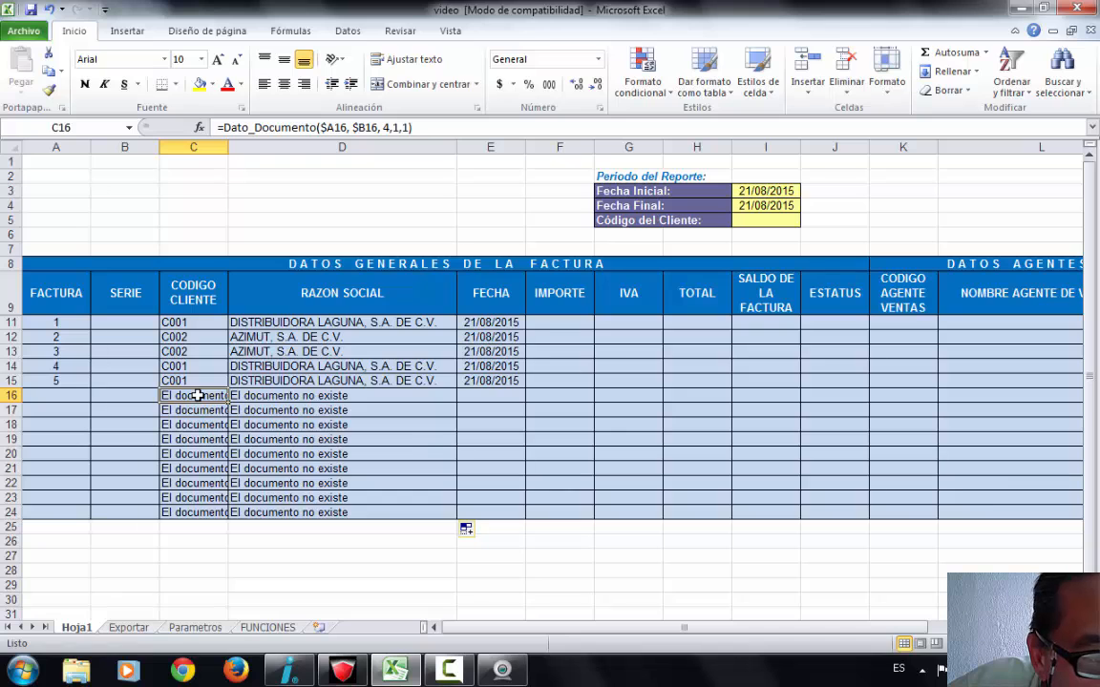
{"action": "right_click", "coordinate": [197, 396]}
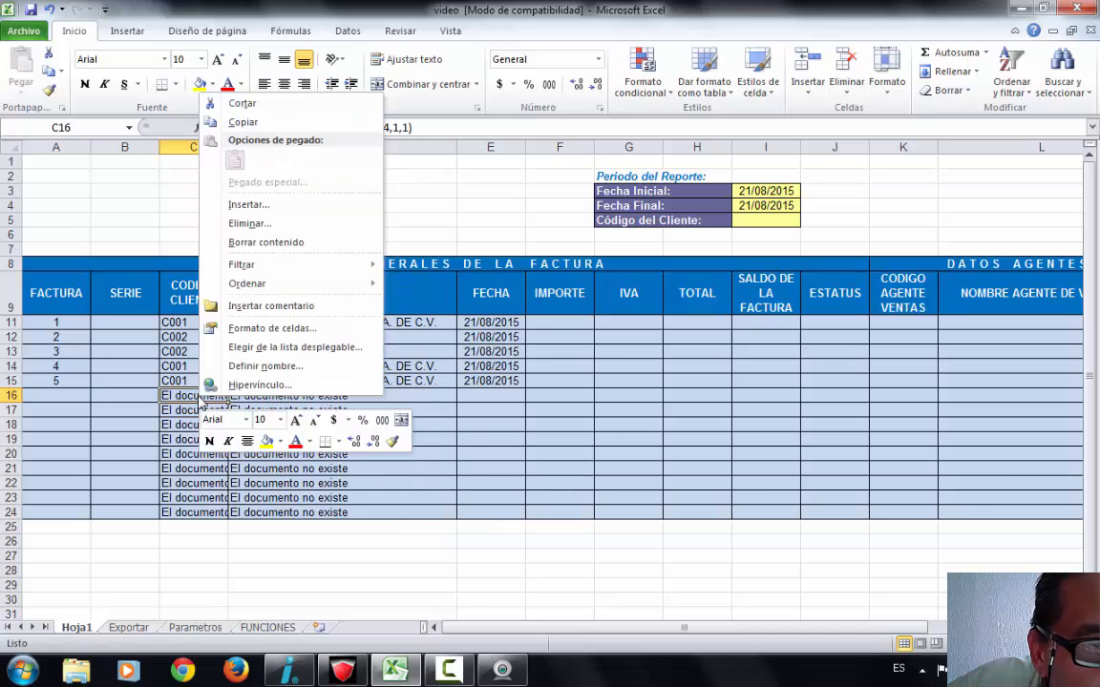
{"action": "left_click", "coordinate": [261, 119]}
{"action": "right_click", "coordinate": [272, 176]}
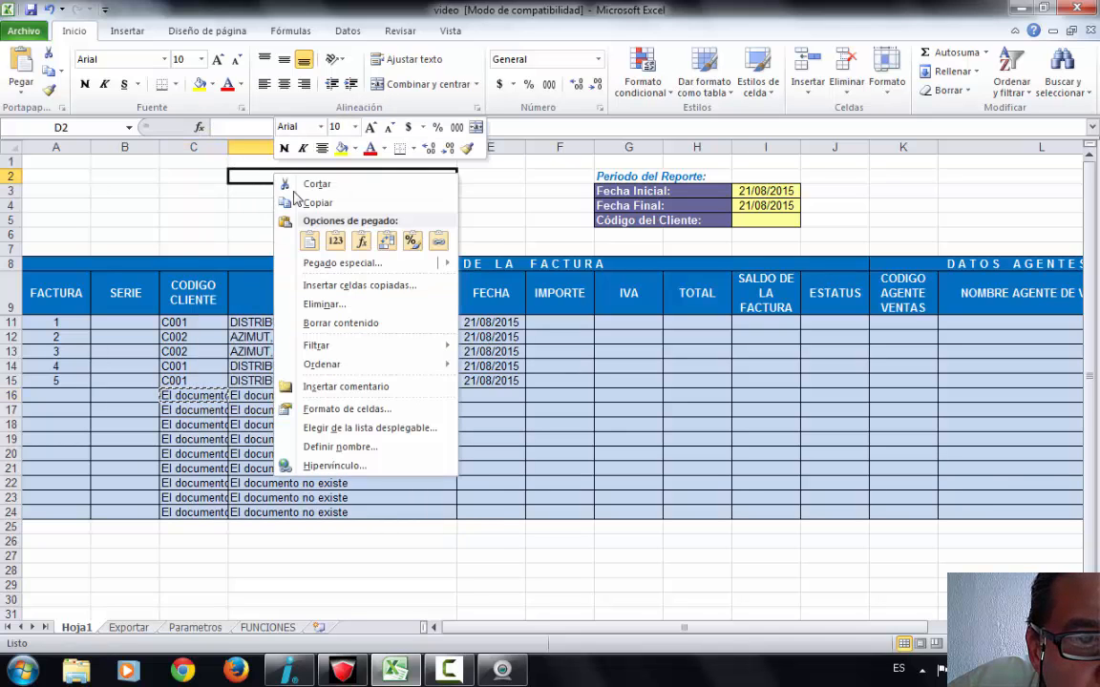
{"action": "left_click", "coordinate": [333, 242]}
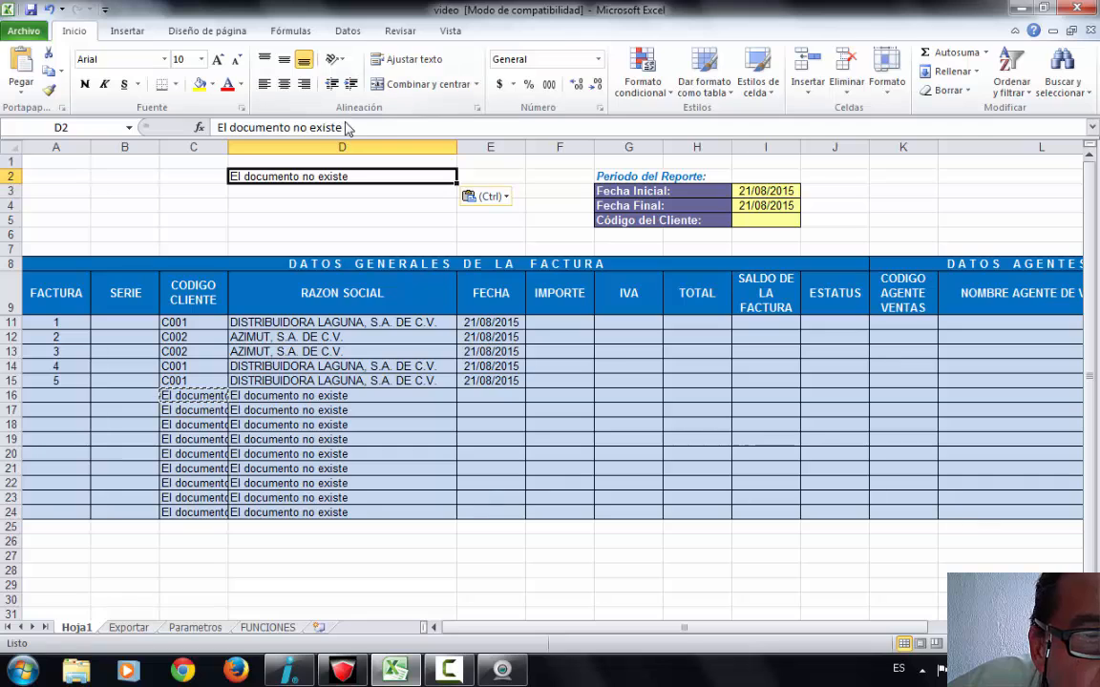
- Copy the text "El documento no existe" from D2 and clear that cell
{"action": "left_click_drag", "start_coordinate": [348, 129], "coordinate": [216, 128]}
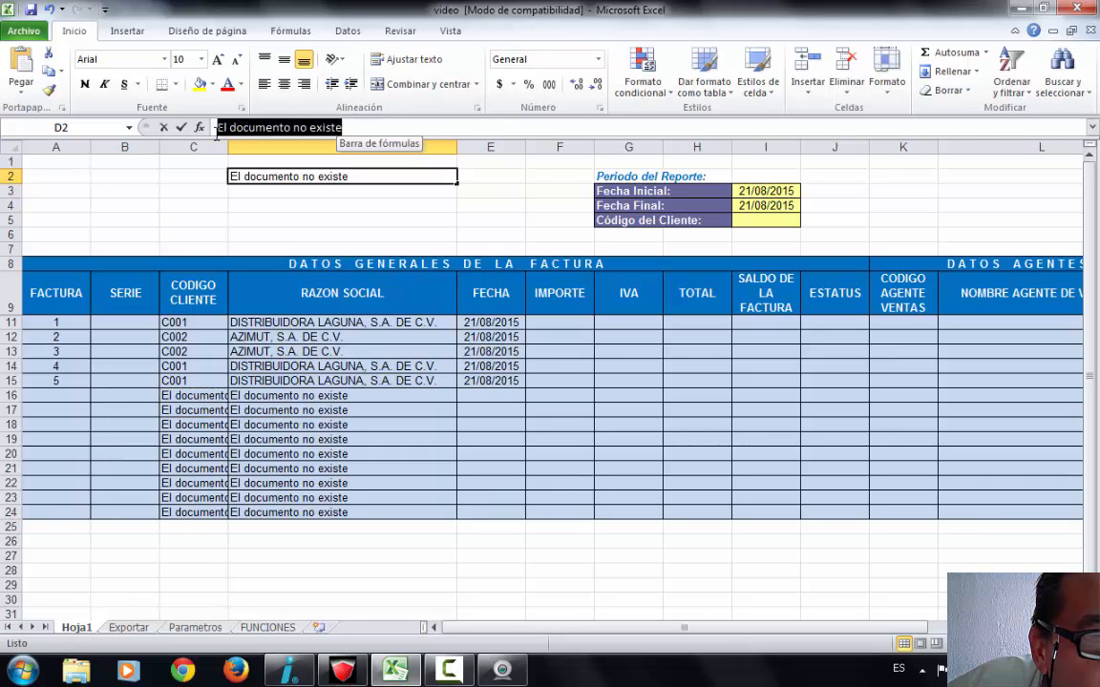
{"action": "right_click", "coordinate": [269, 133]}
{"action": "left_click", "coordinate": [304, 160]}
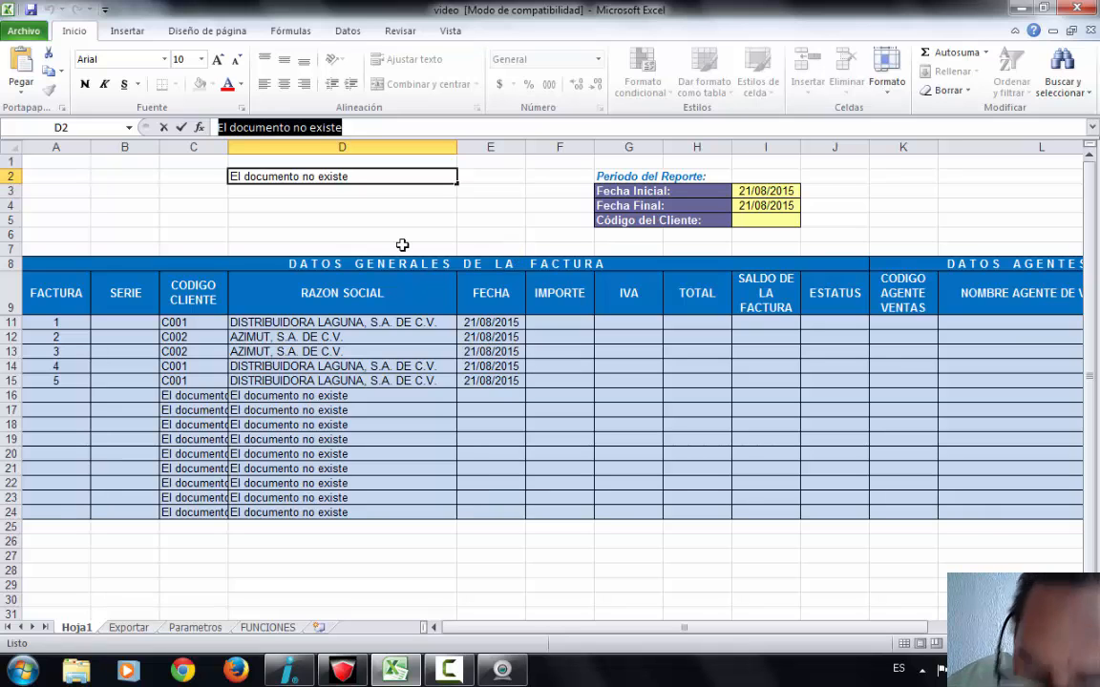
{"action": "key", "text": "Escape"}
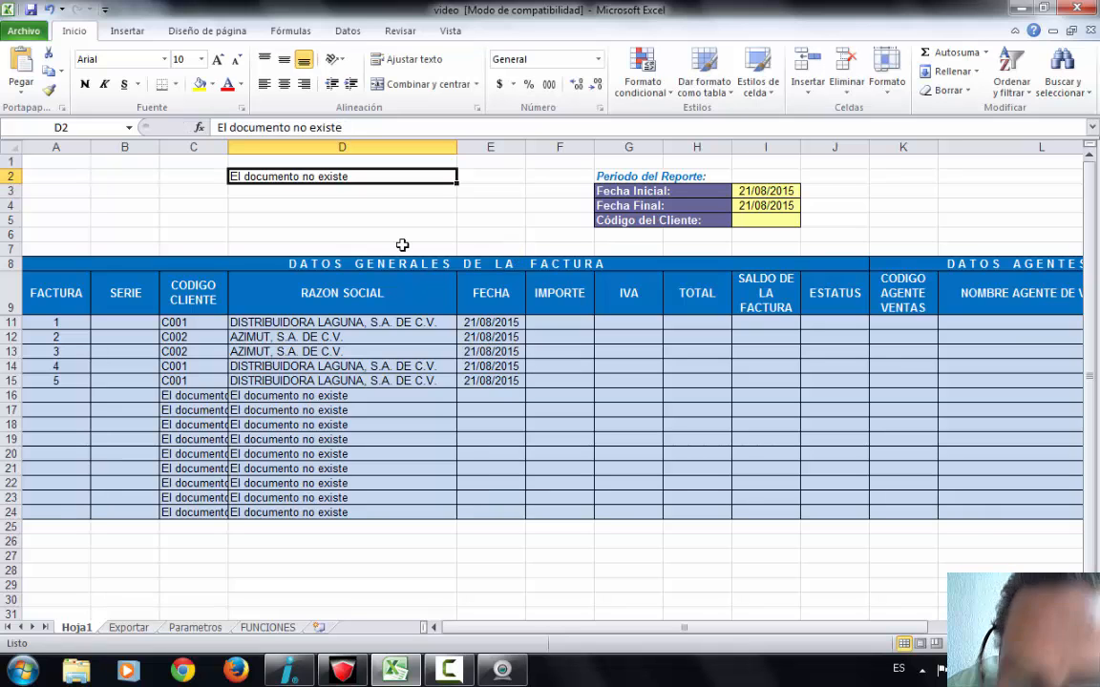
{"action": "key", "text": "Delete"}
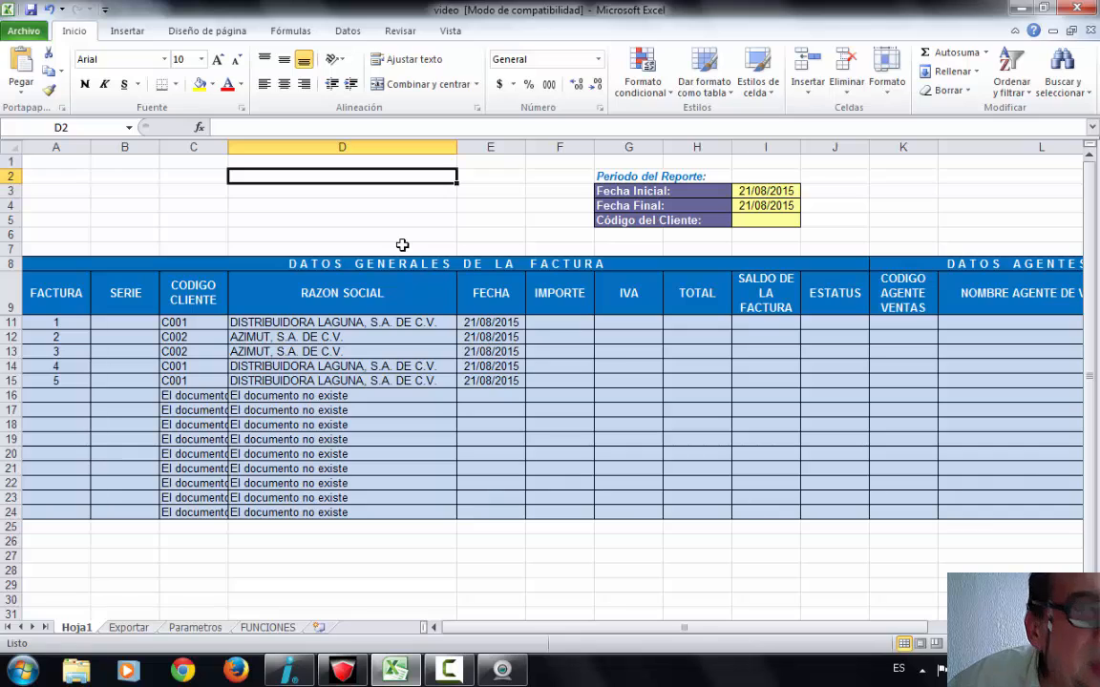
- Define a conditional formatting rule for the entire Hoja1 sheet covering cells whose value equals "El documento no existe"
{"action": "left_click", "coordinate": [10, 145]}
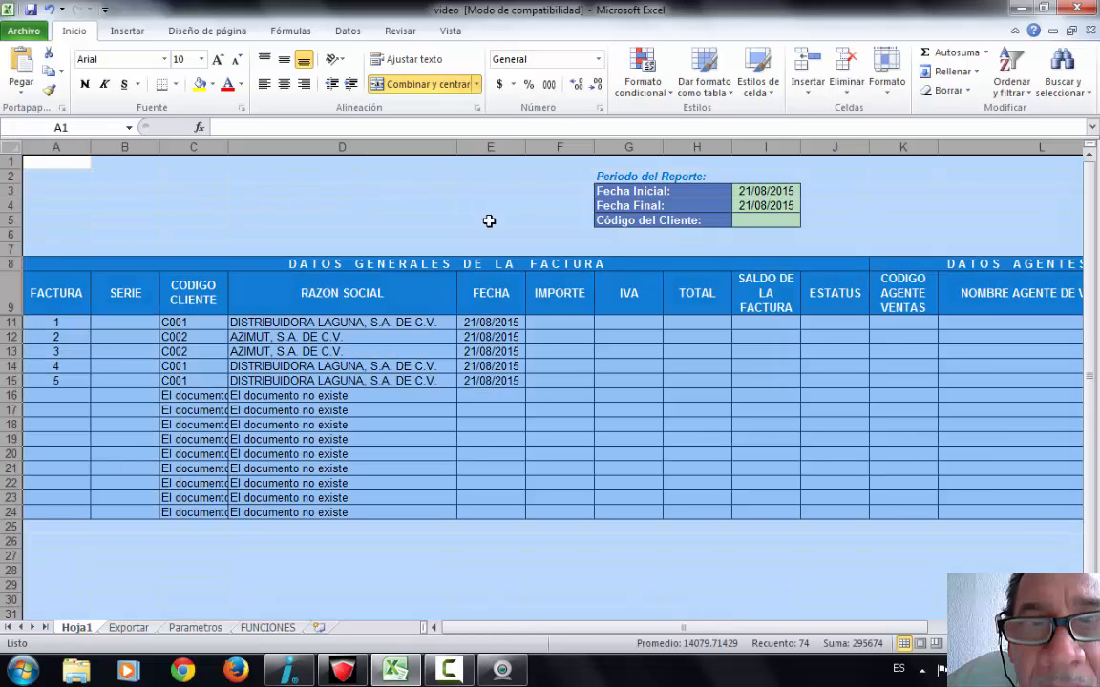
{"action": "left_click", "coordinate": [642, 92]}
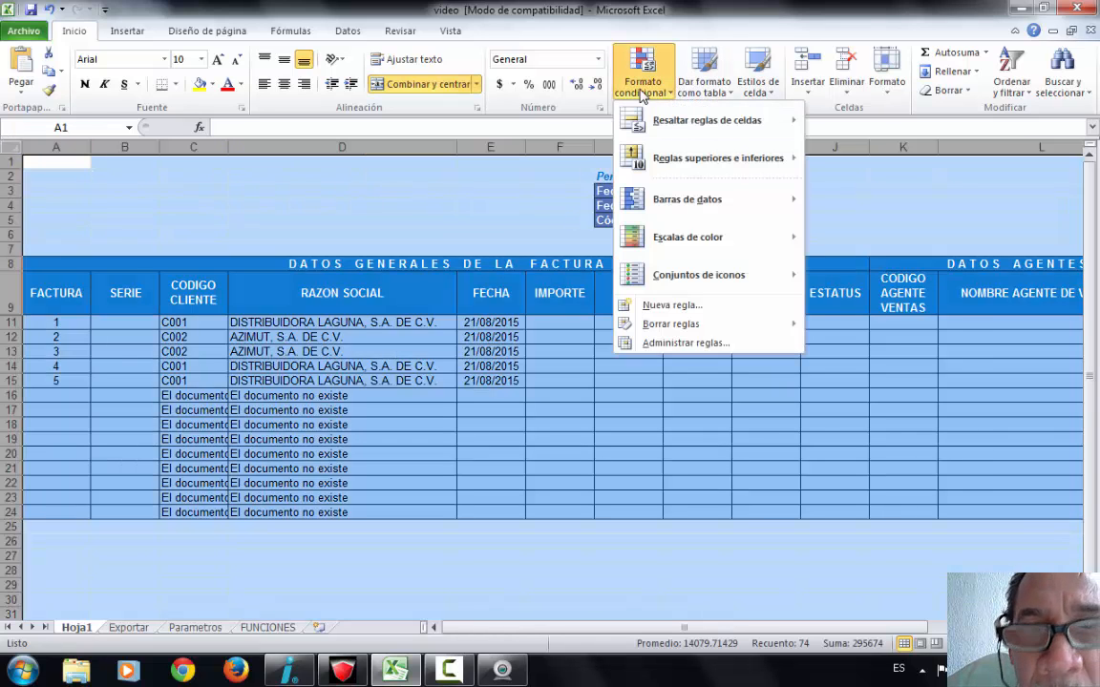
{"action": "left_click", "coordinate": [695, 306]}
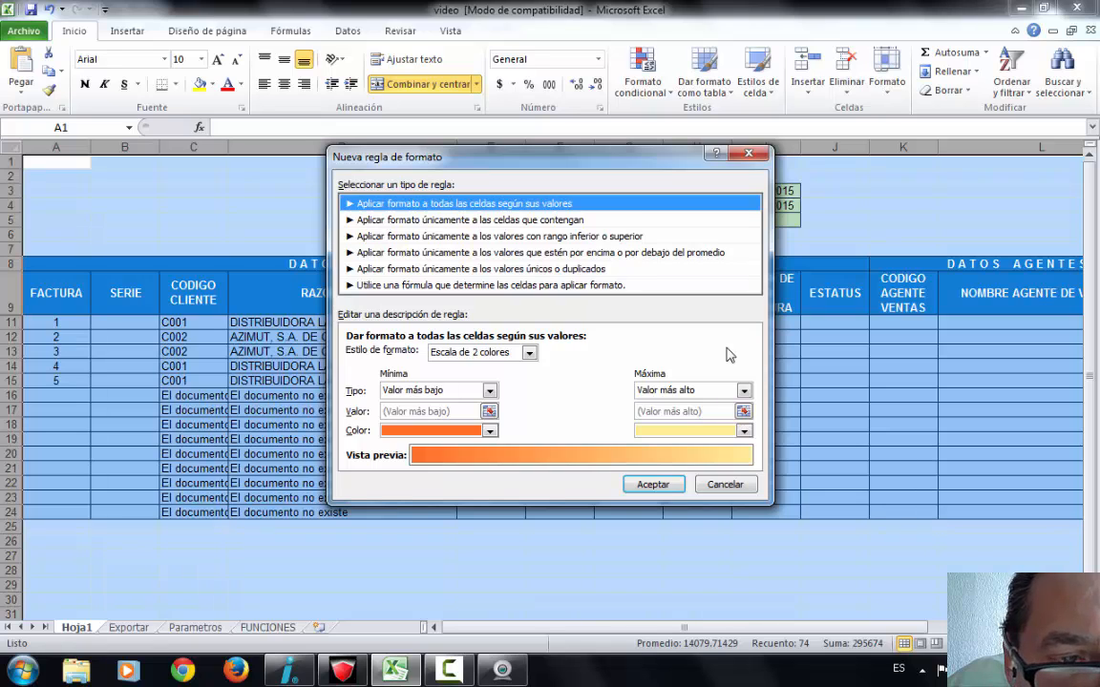
{"action": "left_click", "coordinate": [557, 220]}
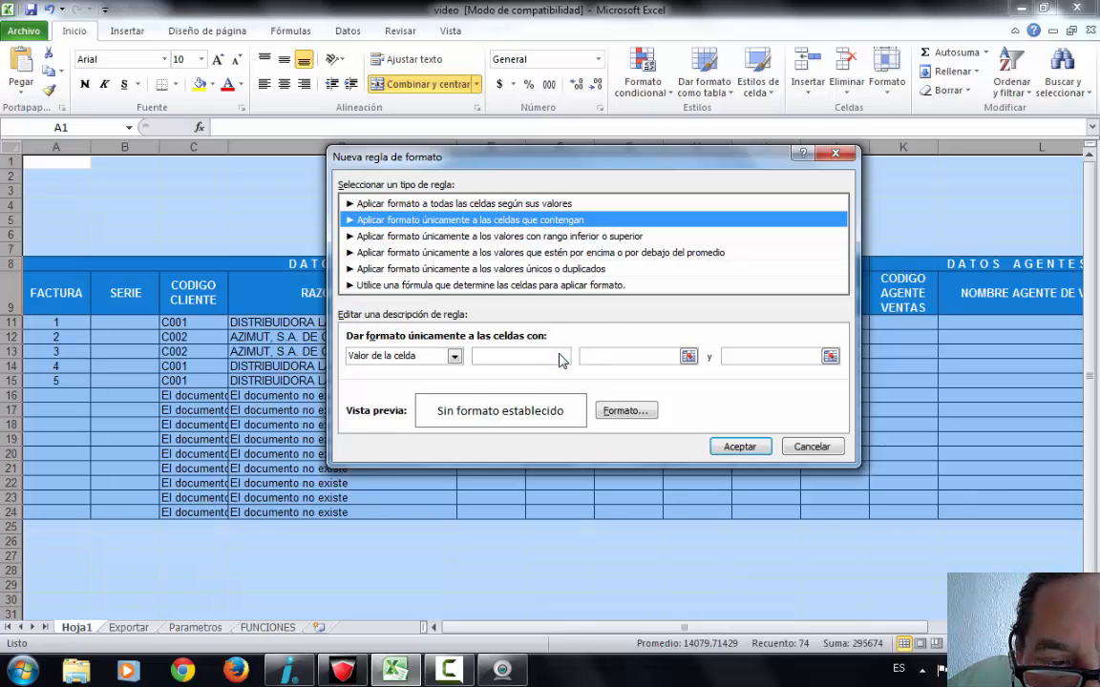
{"action": "left_click", "coordinate": [562, 356]}
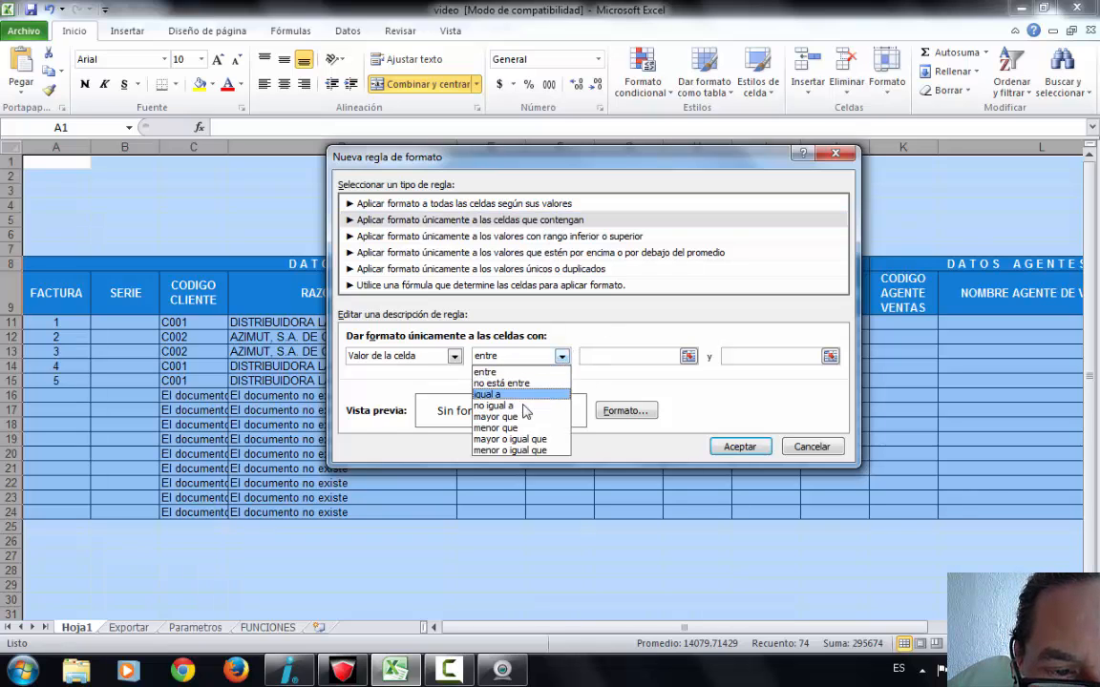
{"action": "left_click", "coordinate": [492, 394]}
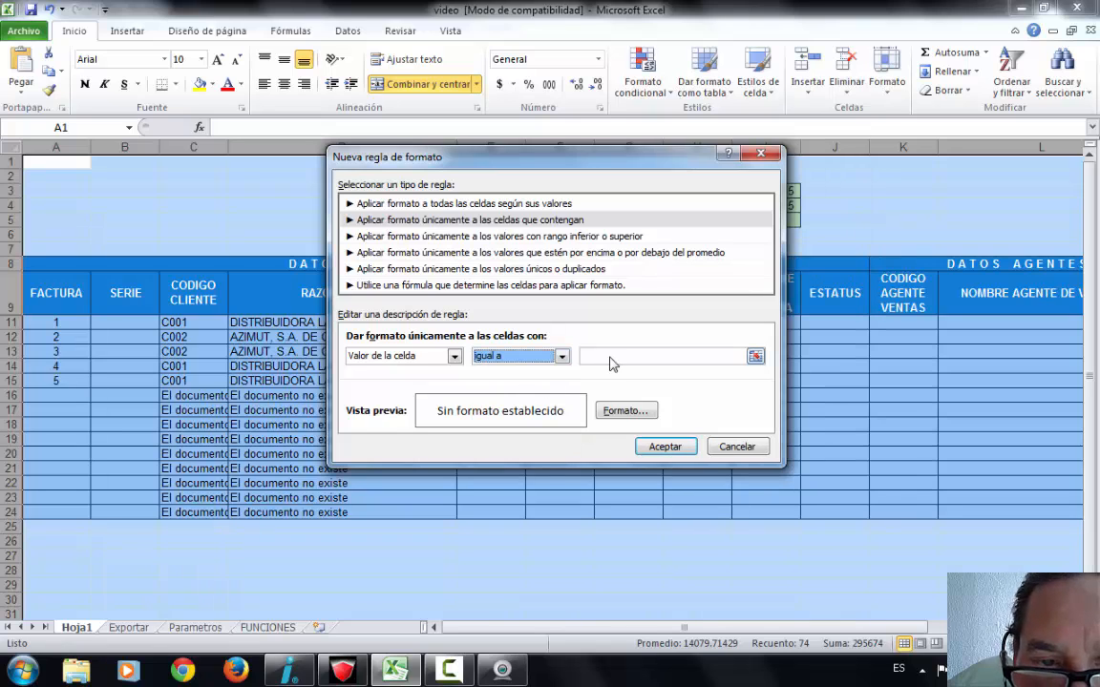
{"action": "right_click", "coordinate": [611, 356]}
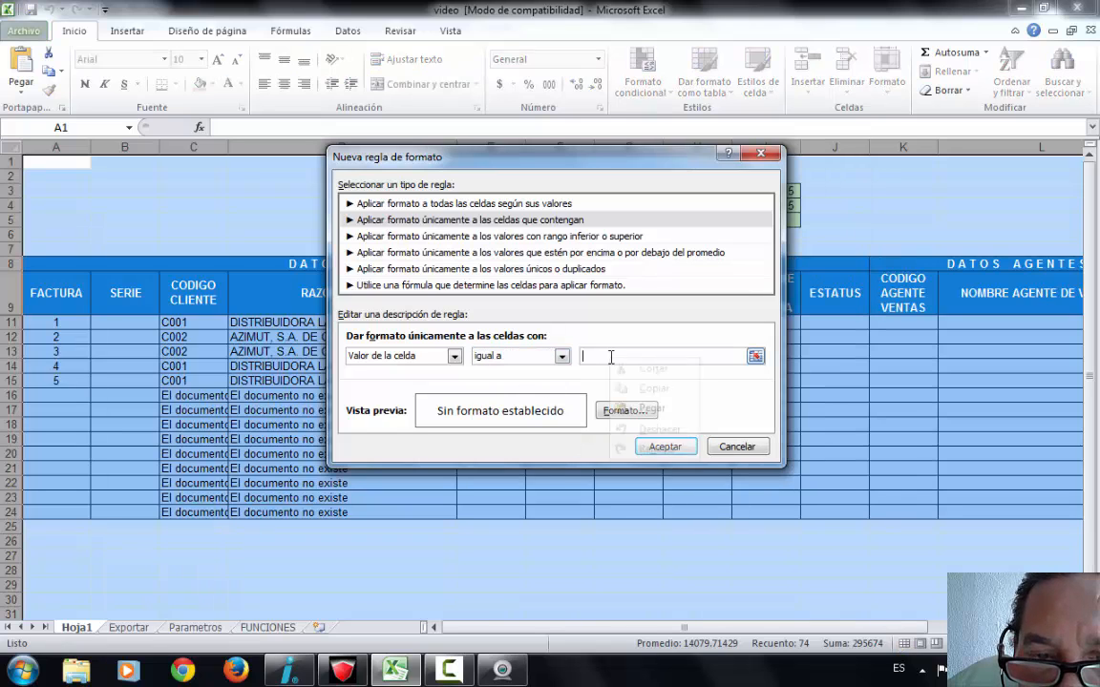
{"action": "left_click", "coordinate": [635, 409]}
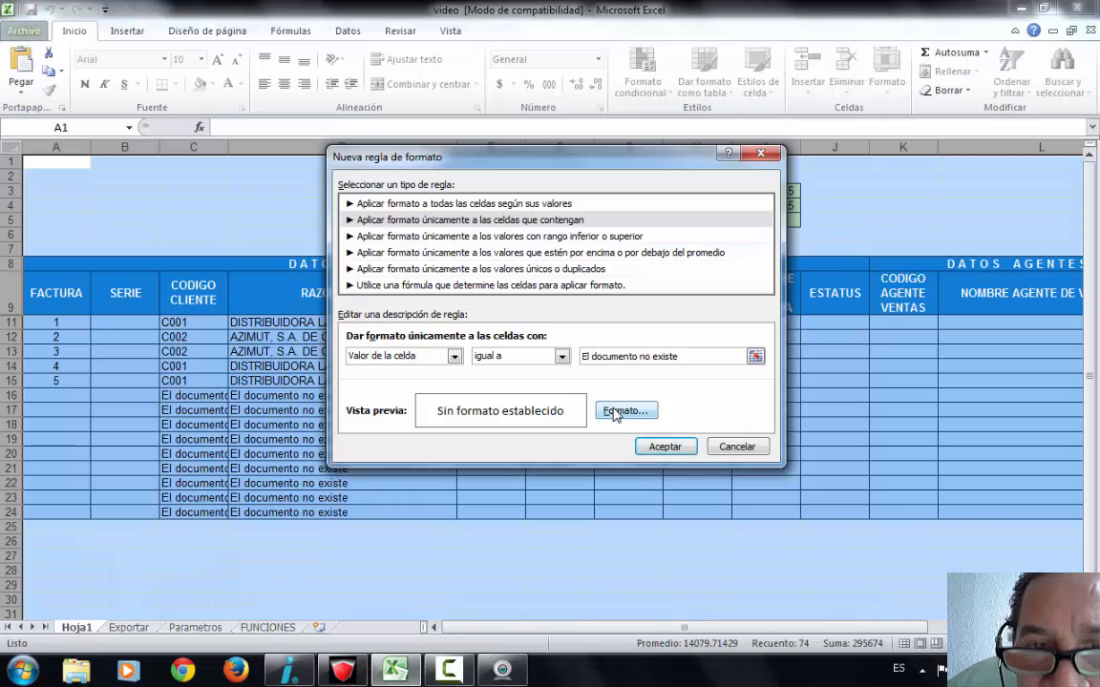
- Set the rule's font to the light blue theme colour matching the table fill, and apply the rule
{"action": "left_click", "coordinate": [624, 410]}
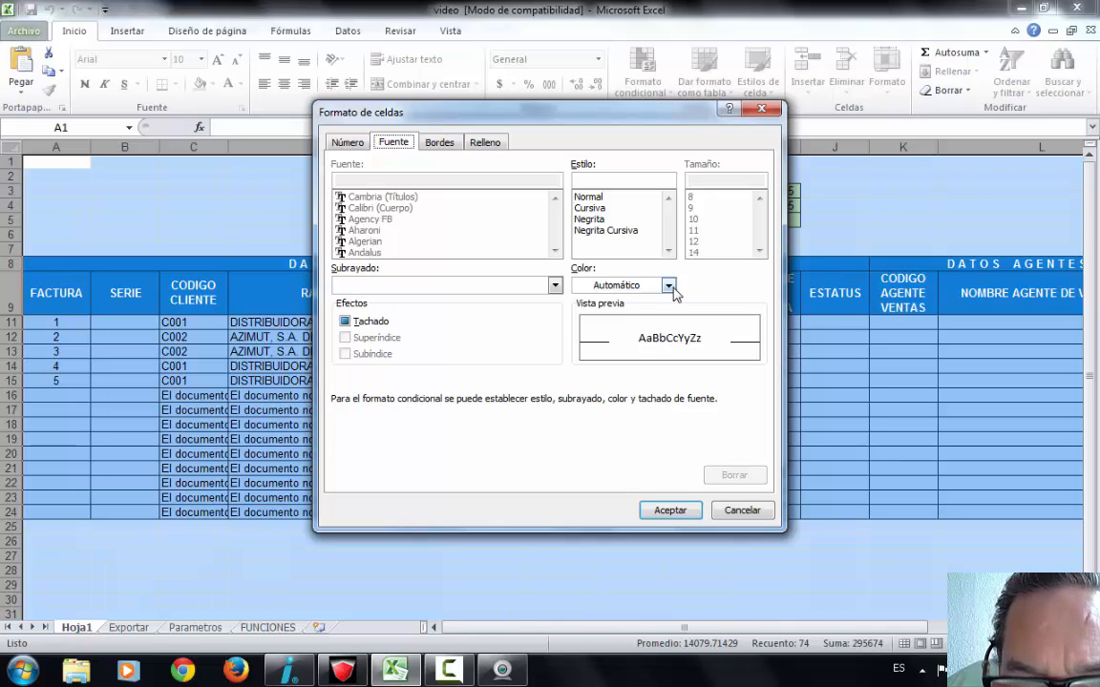
{"action": "left_click", "coordinate": [668, 285]}
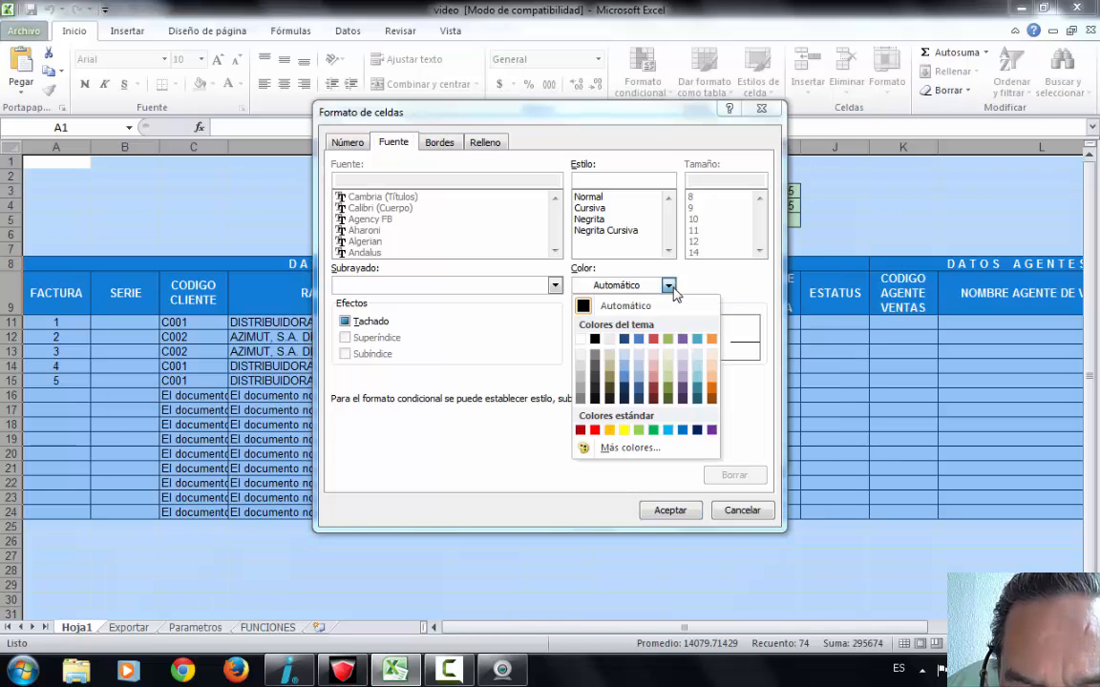
{"action": "left_click", "coordinate": [627, 361]}
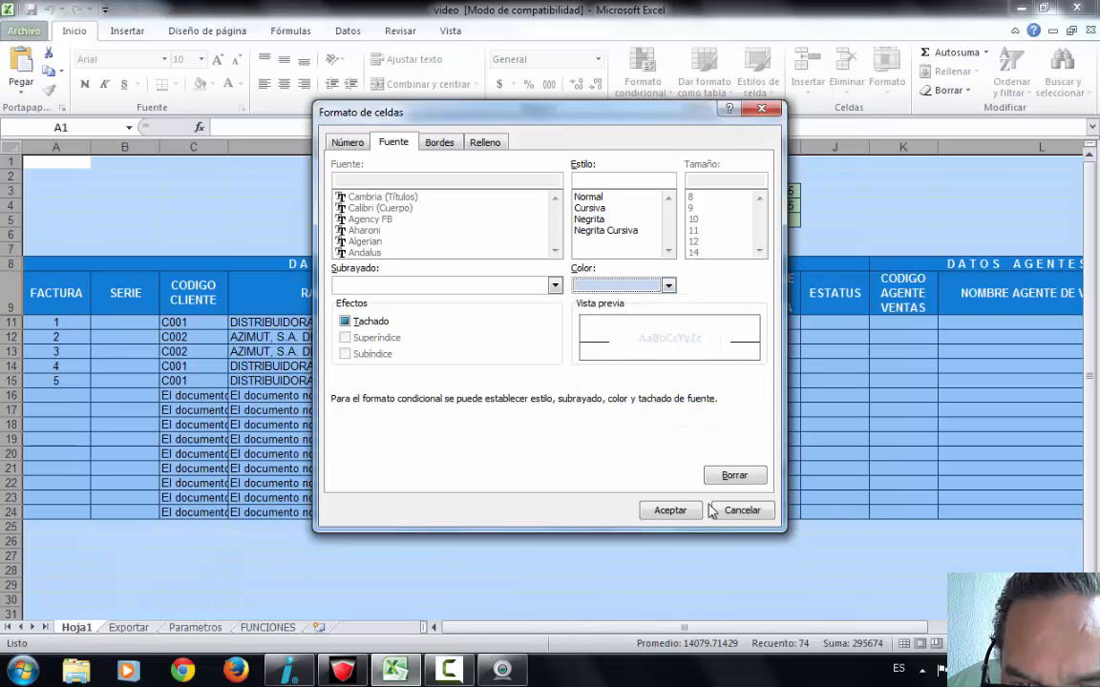
{"action": "left_click", "coordinate": [667, 512]}
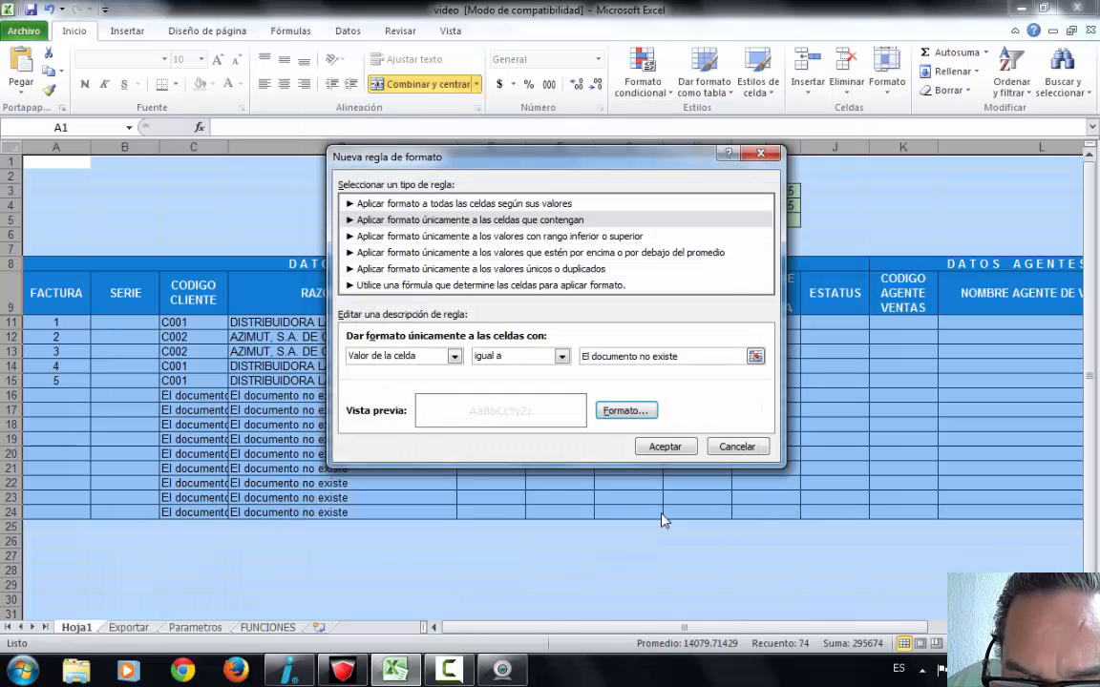
{"action": "left_click", "coordinate": [665, 448]}
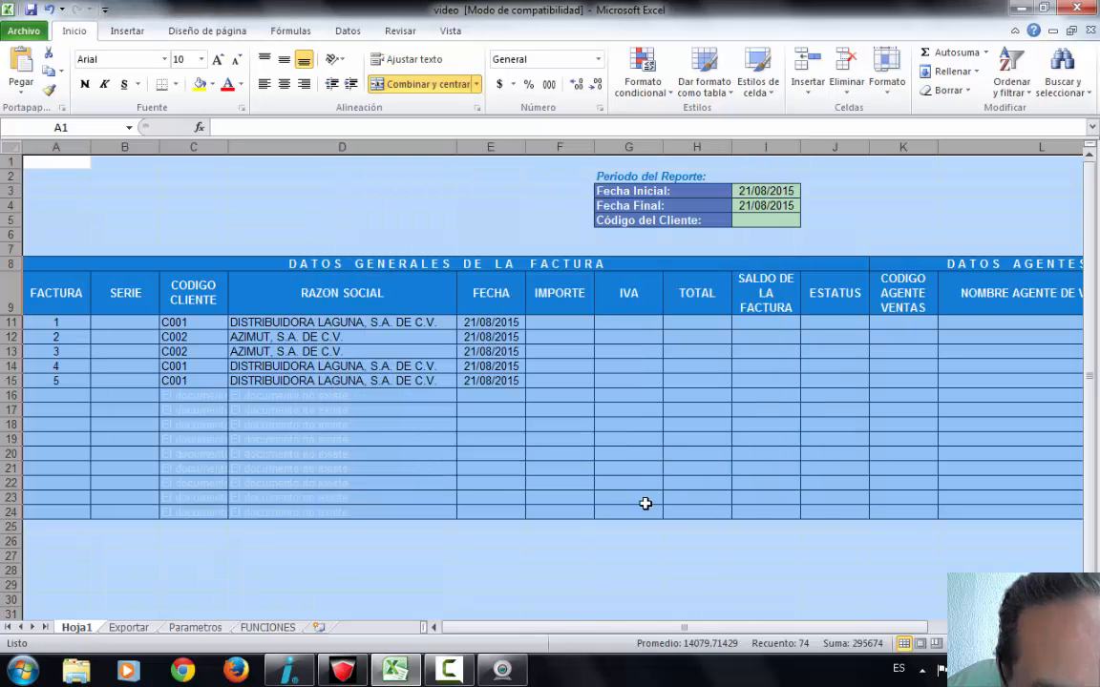
{"action": "left_click", "coordinate": [615, 480]}
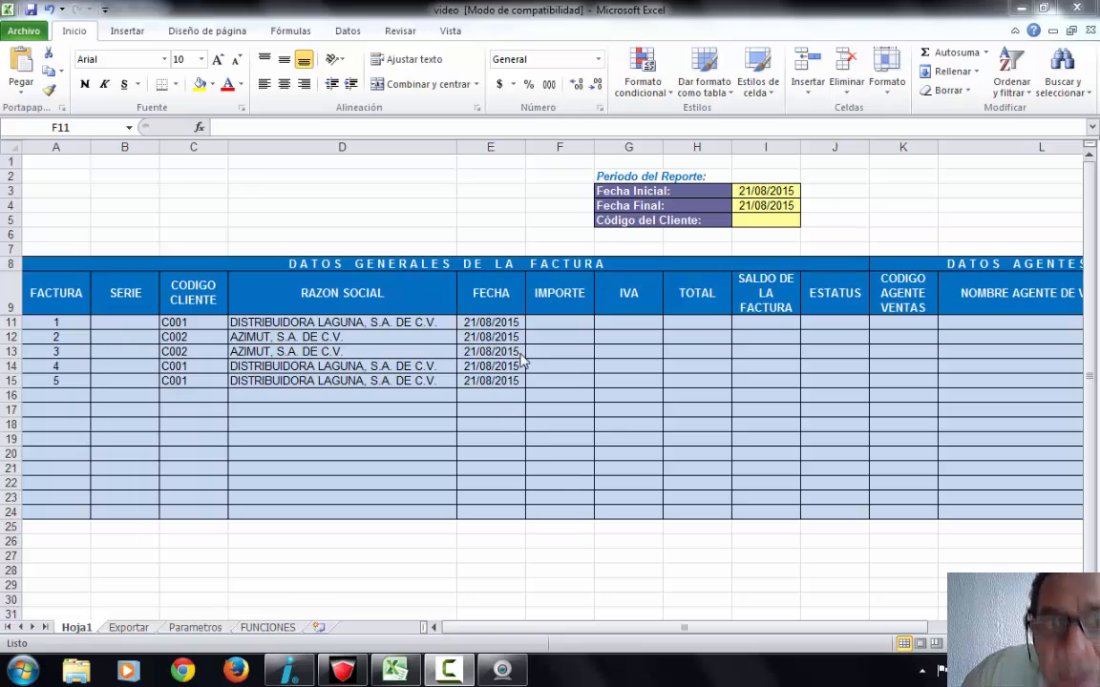
- Select F11 for the IMPORTE formula and go to function group 9, Por Documento, on the FUNCIONES sheet
{"action": "left_click", "coordinate": [562, 323]}
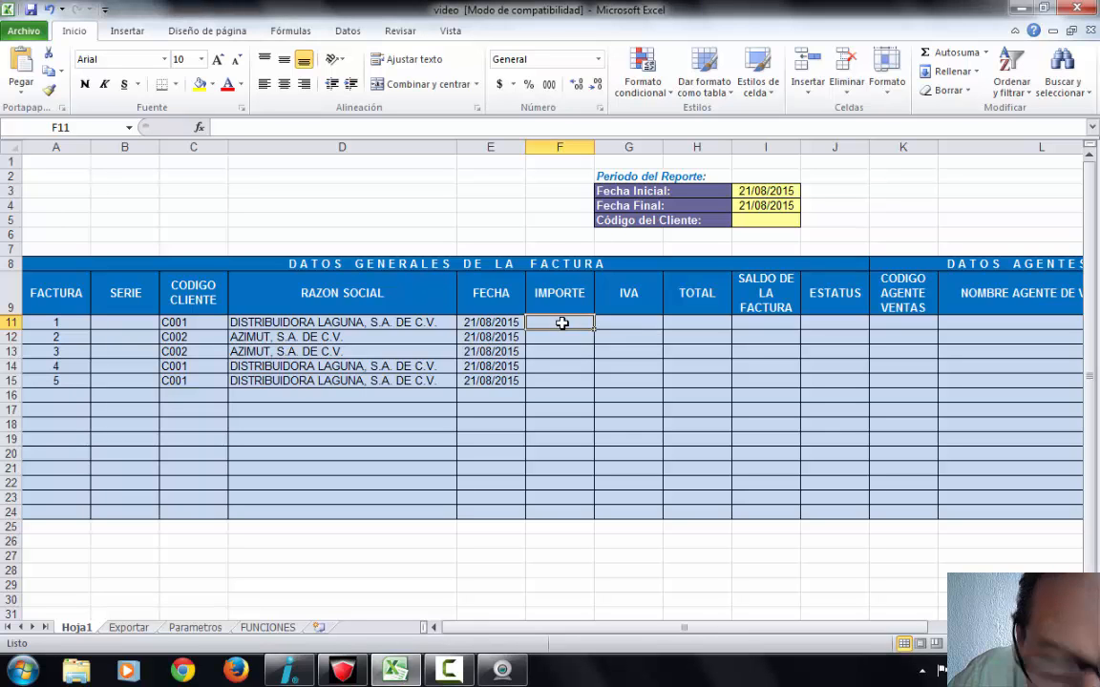
{"action": "left_click", "coordinate": [287, 629]}
{"action": "scroll", "coordinate": [429, 238], "scroll_direction": "up", "scroll_amount": 20}
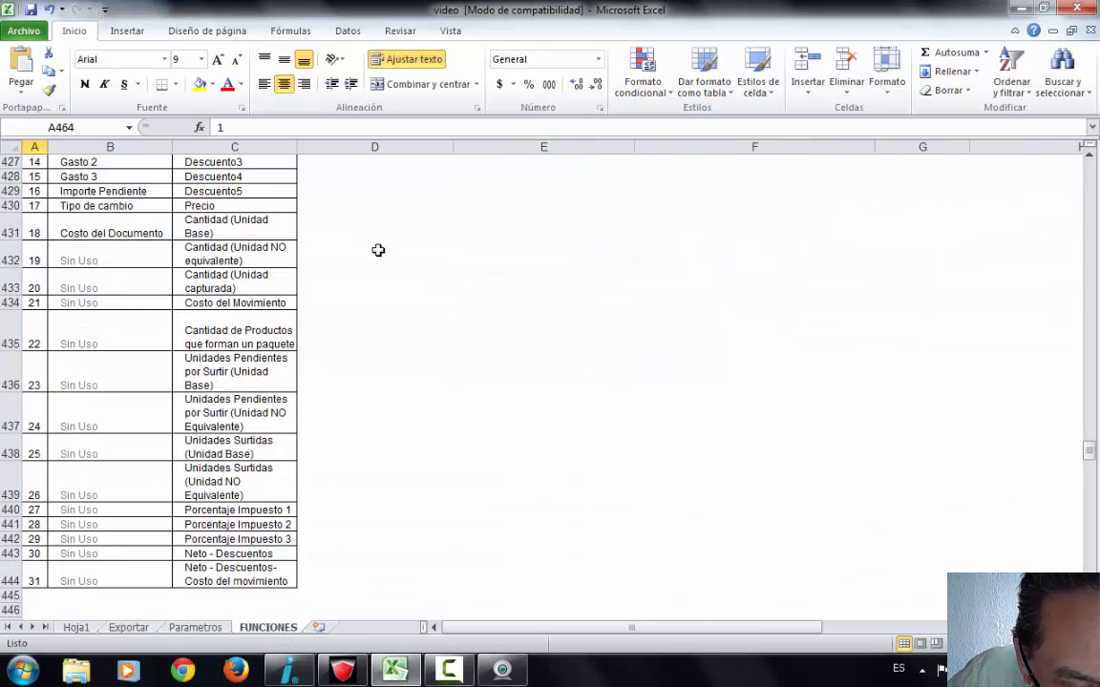
{"action": "scroll", "coordinate": [429, 211], "scroll_direction": "up", "scroll_amount": 20}
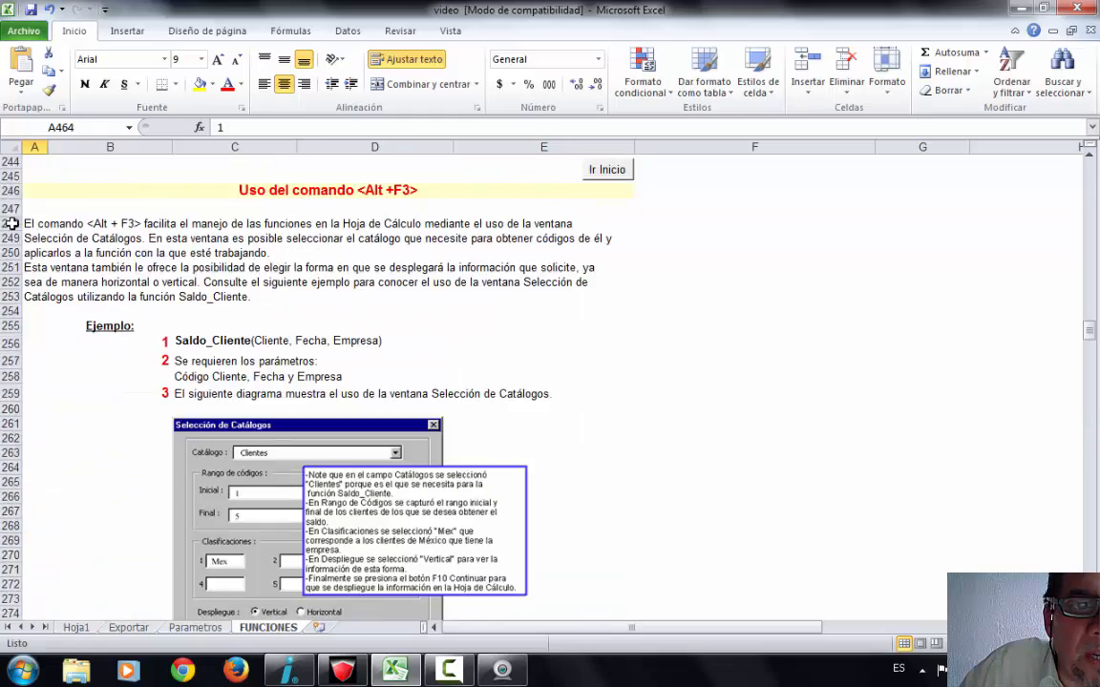
{"action": "scroll", "coordinate": [430, 382], "scroll_direction": "up", "scroll_amount": 20}
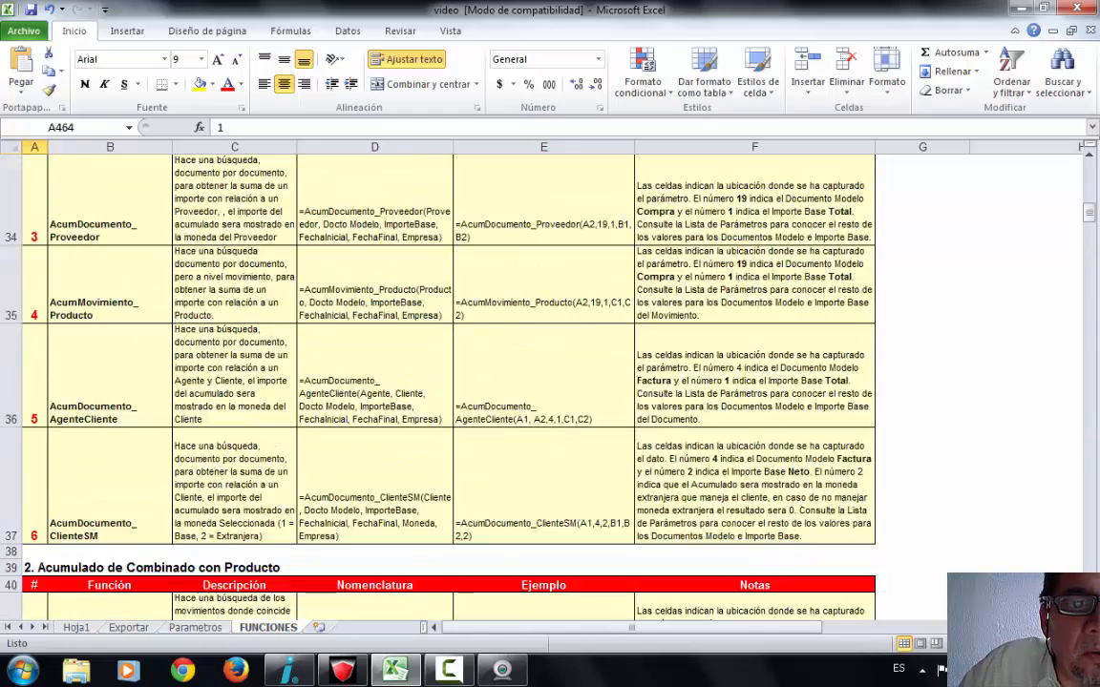
{"action": "scroll", "coordinate": [430, 382], "scroll_direction": "up", "scroll_amount": 1}
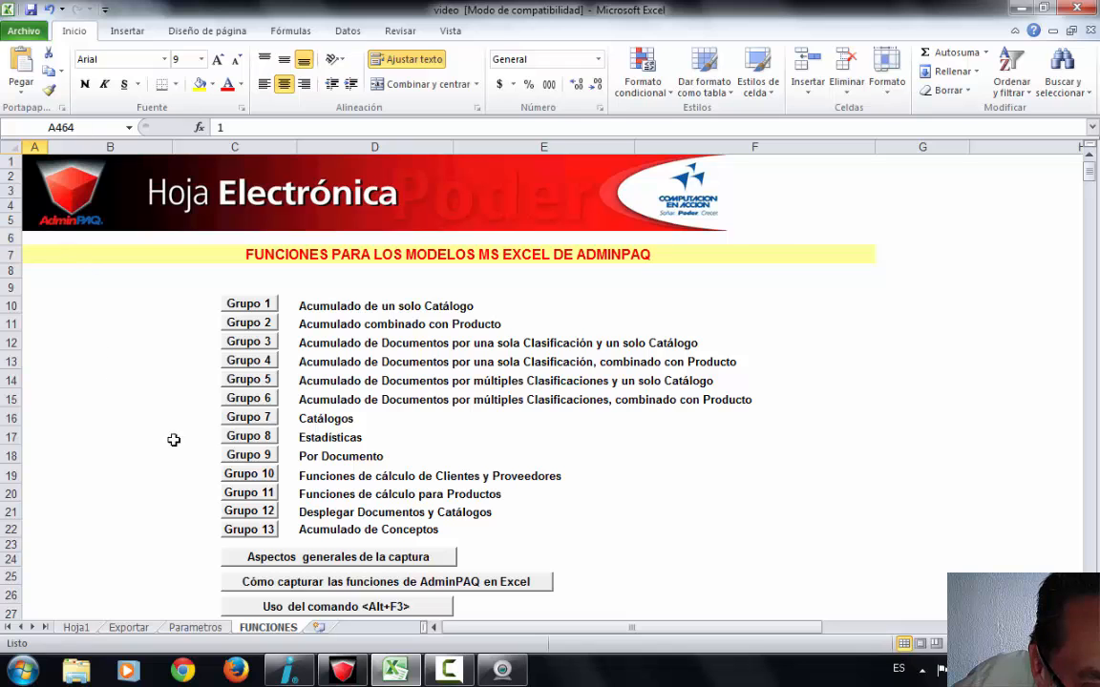
{"action": "left_click", "coordinate": [267, 455]}
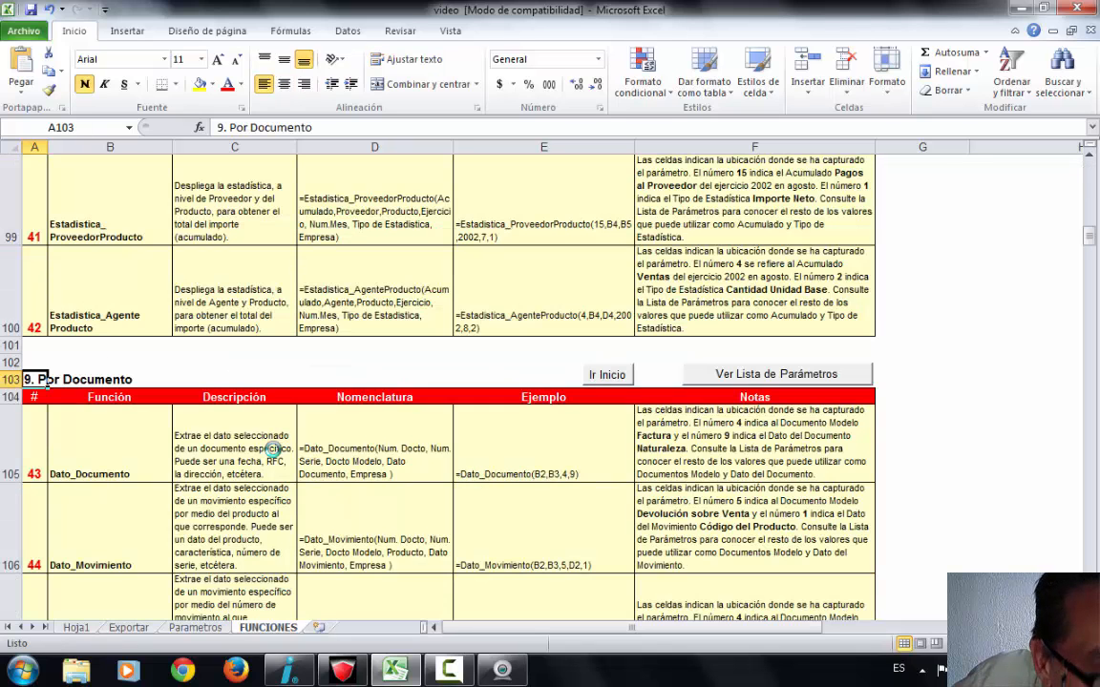
- Copy the Importe_Documento nomenclature from D111 on the FUNCIONES sheet and return to Hoja1
{"action": "left_click", "coordinate": [113, 409]}
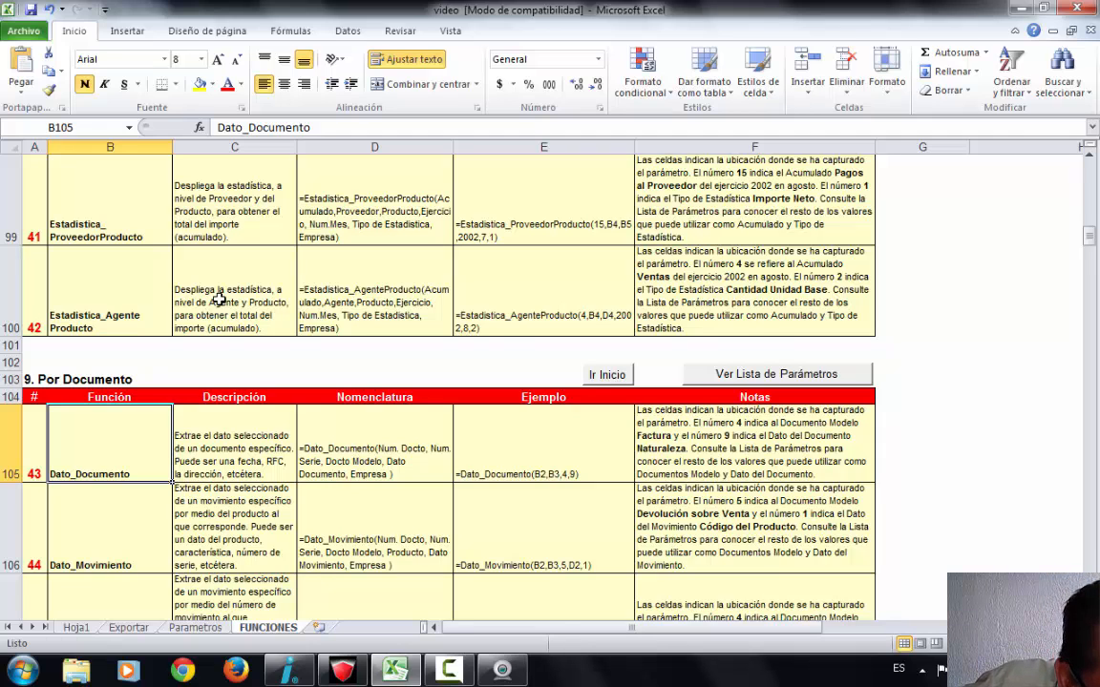
{"action": "key", "text": "Down"}
{"action": "key", "text": "Down"}
{"action": "key", "text": "Down"}
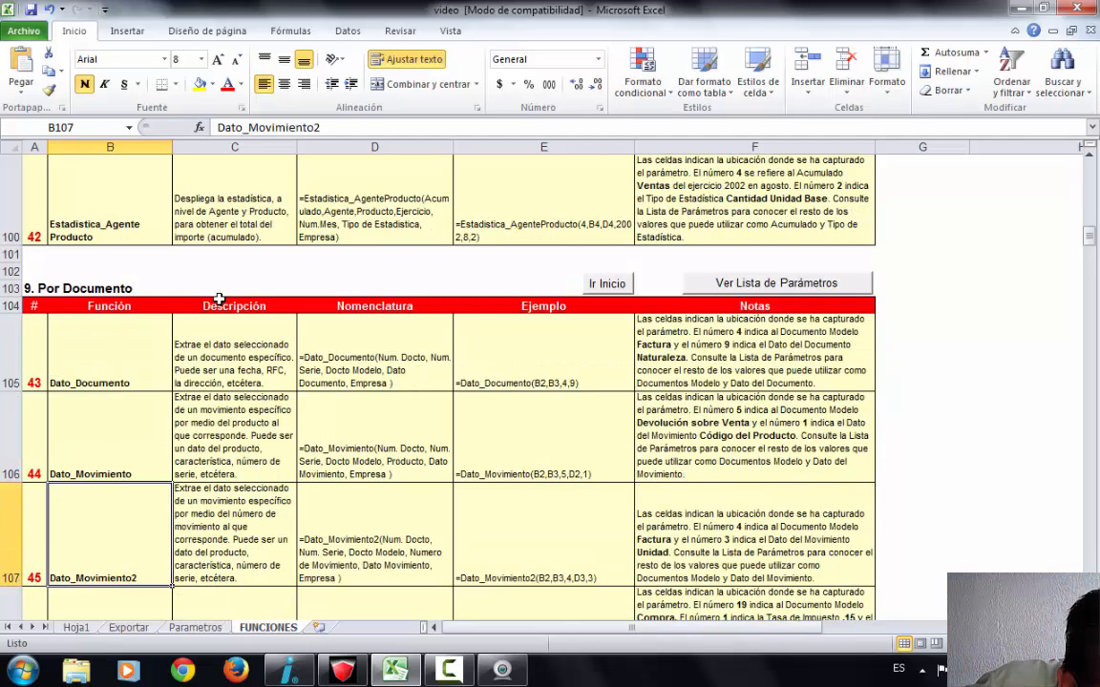
{"action": "key", "text": "Down"}
{"action": "key", "text": "Down"}
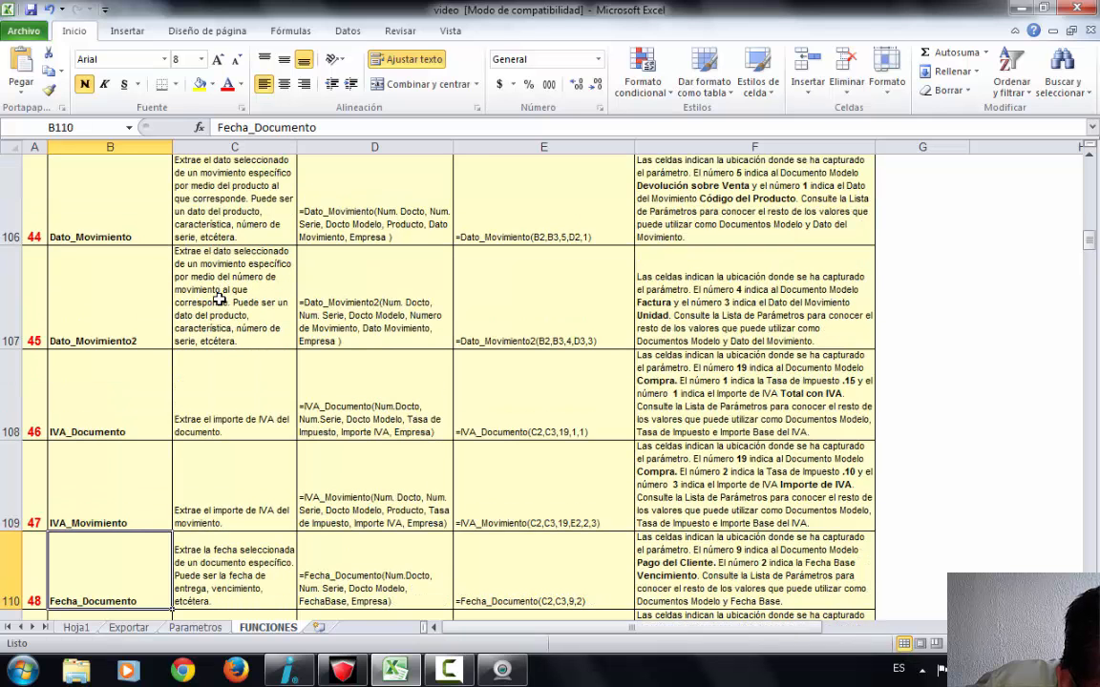
{"action": "key", "text": "Down"}
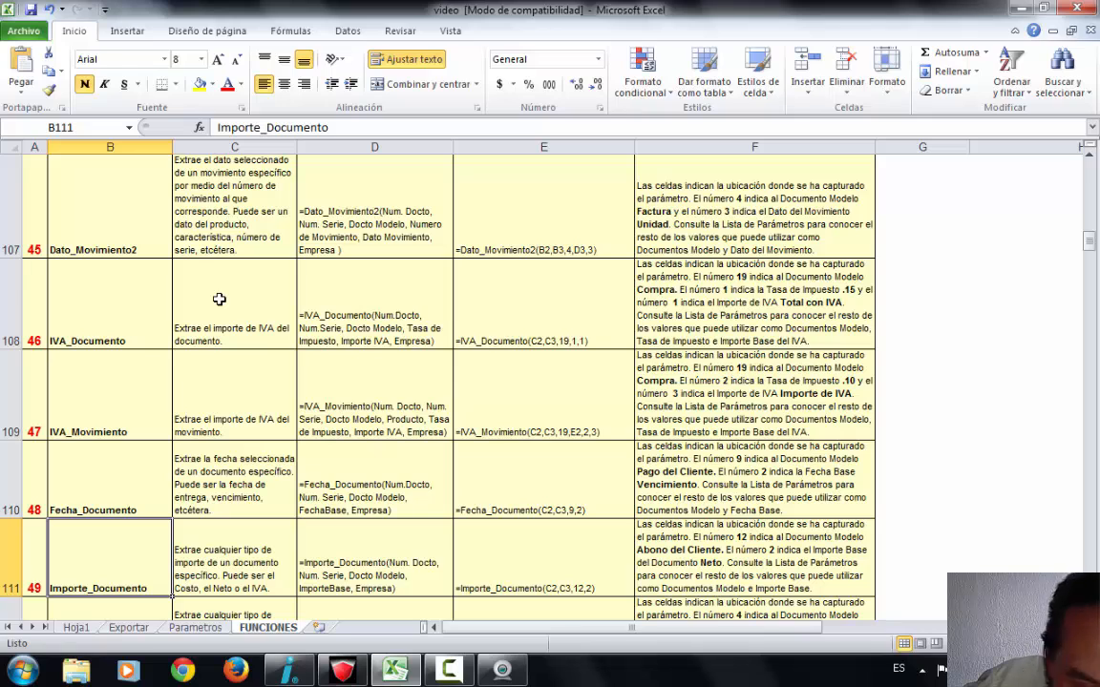
{"action": "key", "text": "Right"}
{"action": "key", "text": "Right"}
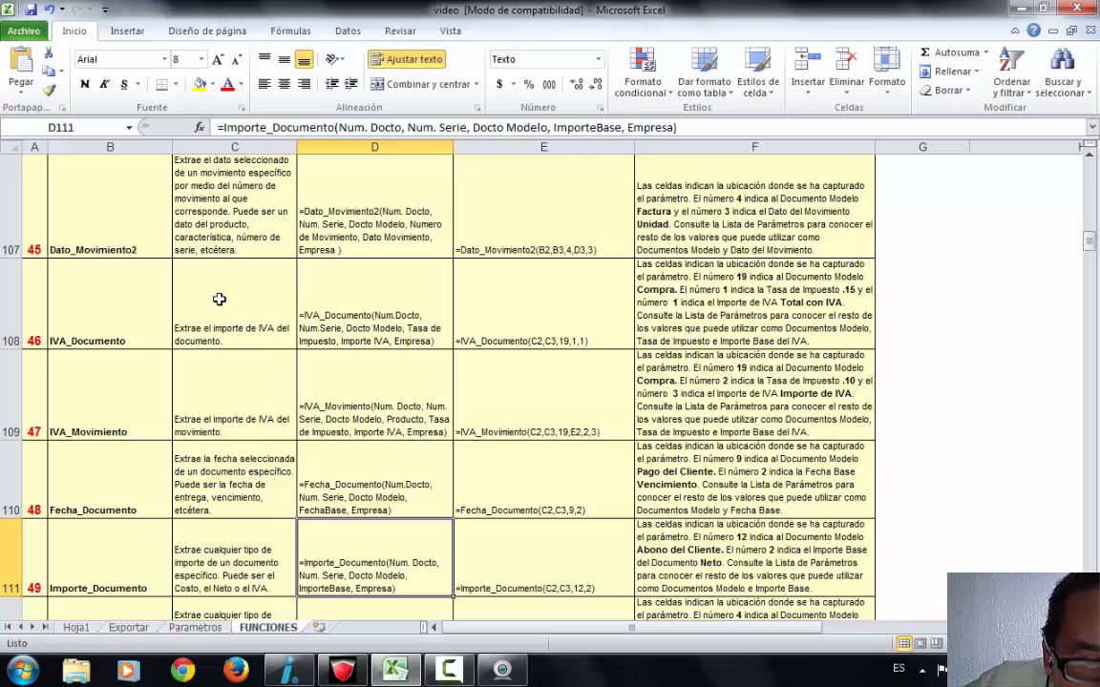
{"action": "right_click", "coordinate": [339, 563]}
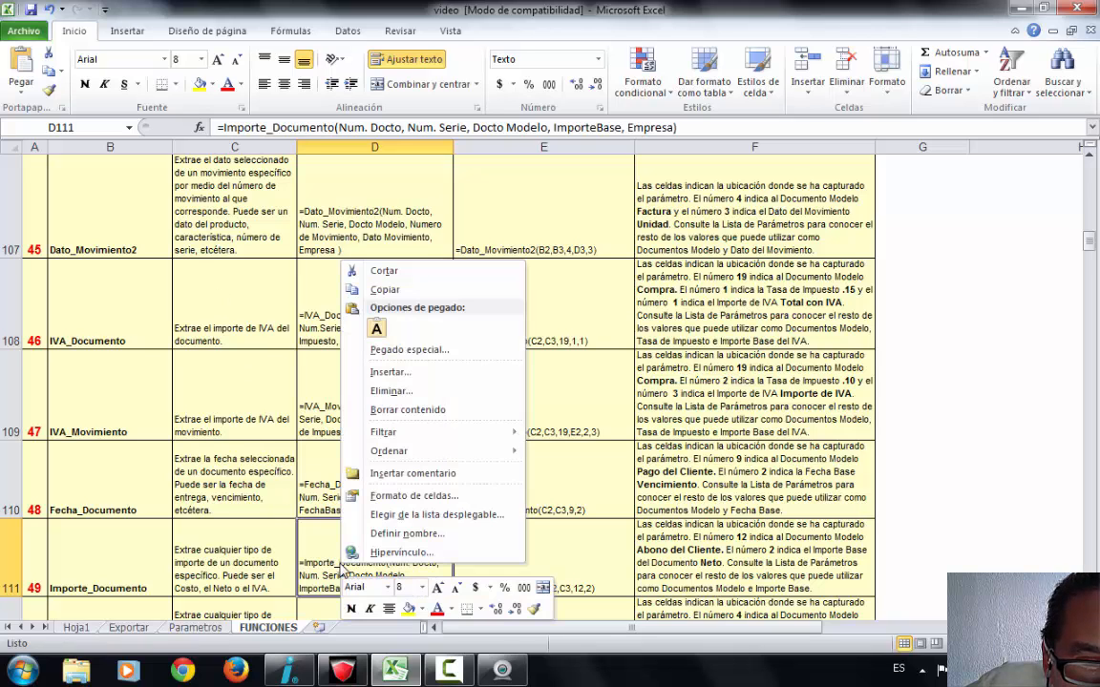
{"action": "left_click", "coordinate": [408, 290]}
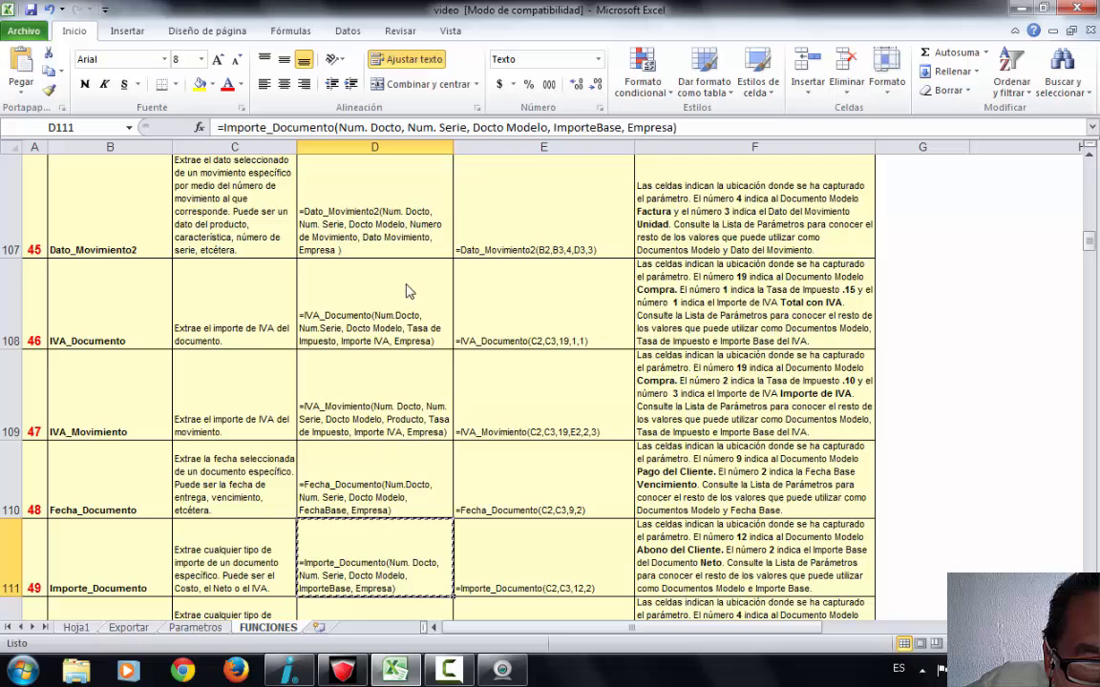
{"action": "left_click", "coordinate": [76, 628]}
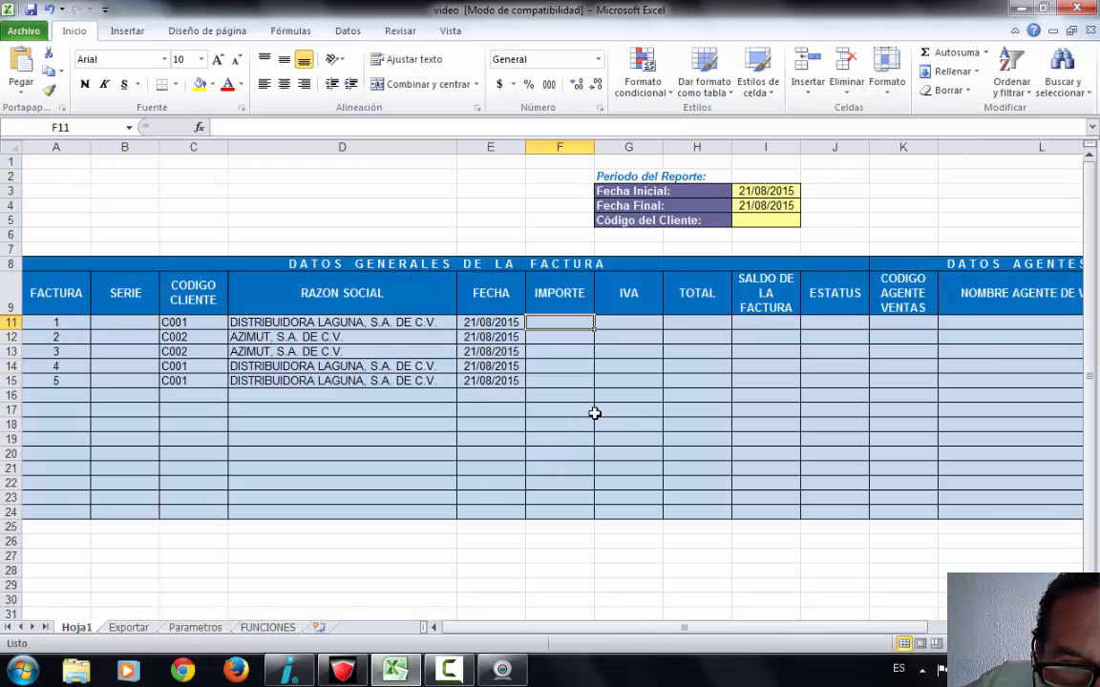
- Paste the copied Importe_Documento formula template as values into F11 and replace its Num. Docto argument with A11
{"action": "right_click", "coordinate": [549, 327]}
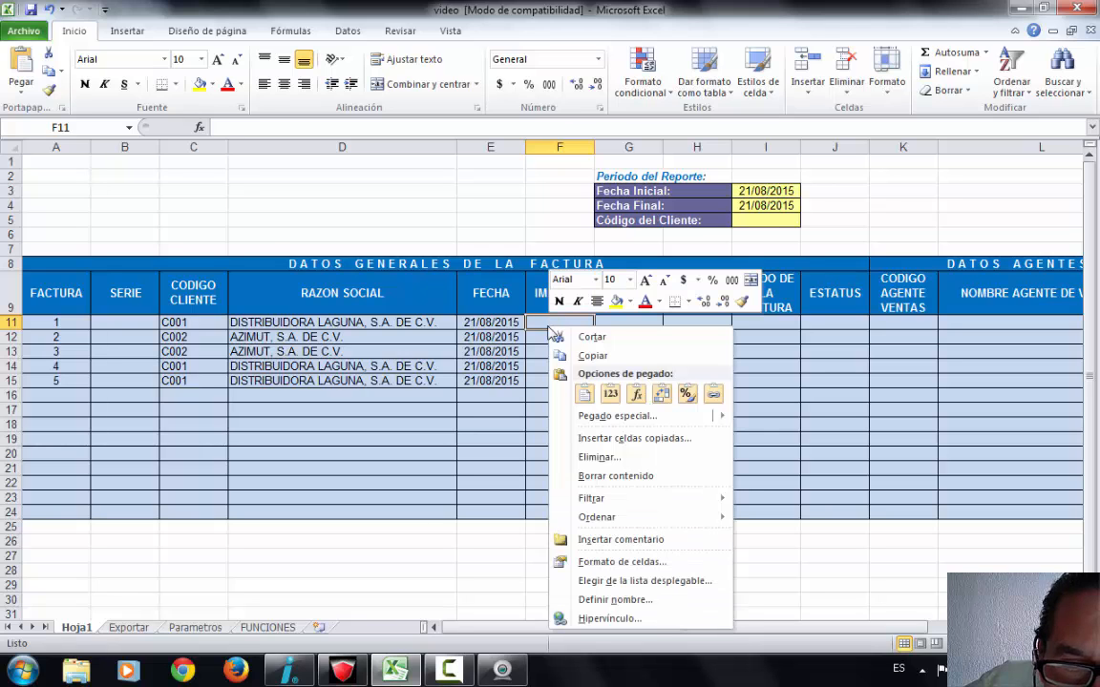
{"action": "left_click", "coordinate": [610, 394]}
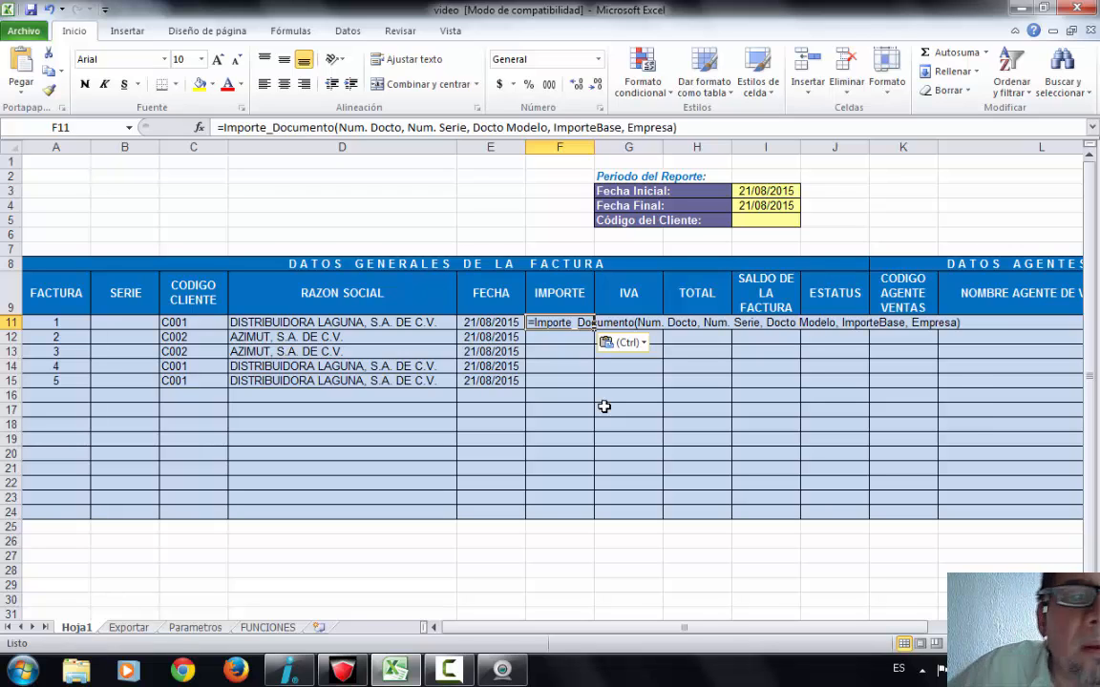
{"action": "left_click", "coordinate": [340, 128]}
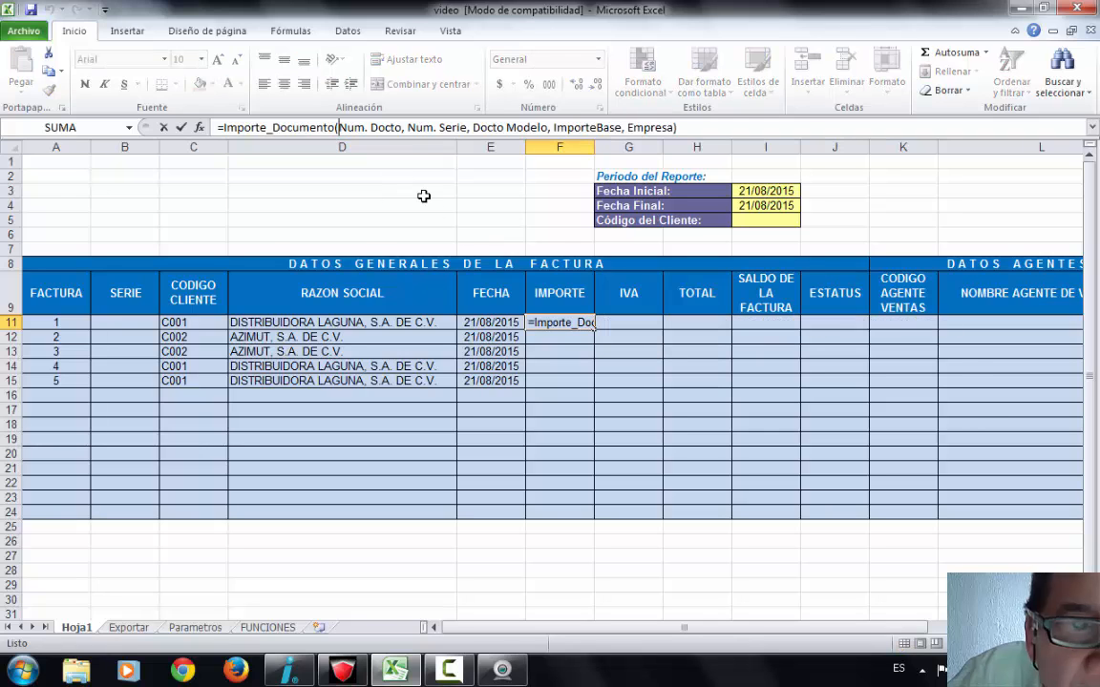
{"action": "key", "text": "Delete"}
{"action": "key", "text": "Delete"}
{"action": "key", "text": "Delete"}
{"action": "key", "text": "Delete"}
{"action": "key", "text": "Delete"}
{"action": "key", "text": "Delete"}
{"action": "key", "text": "Delete"}
{"action": "key", "text": "Delete"}
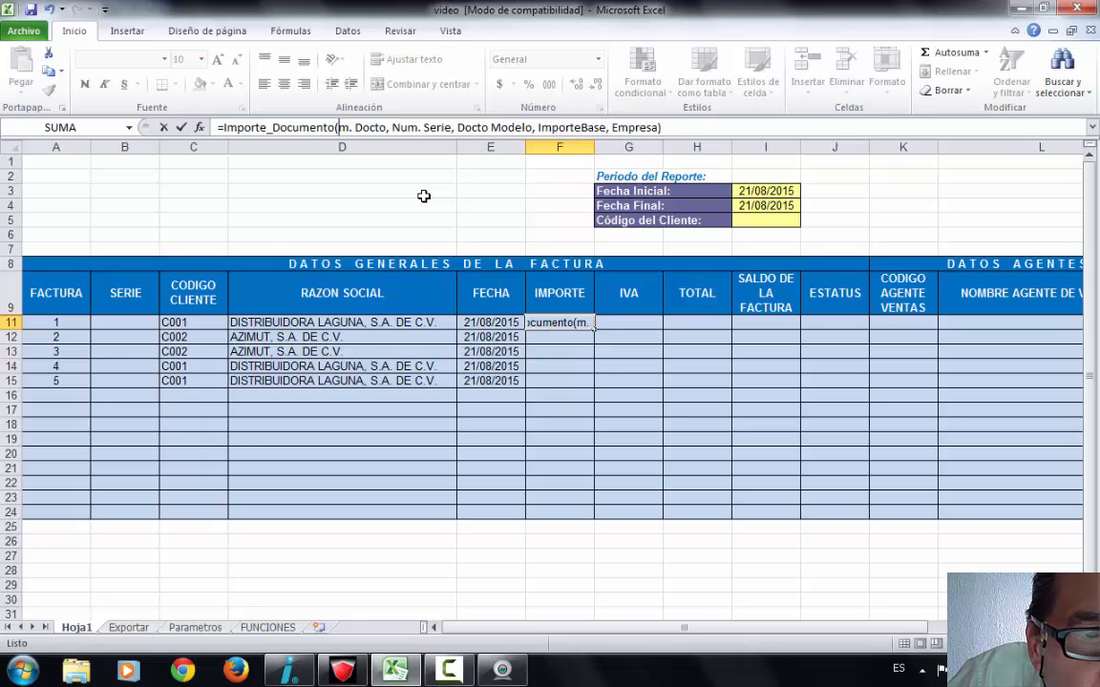
{"action": "key", "text": "Delete"}
{"action": "key", "text": "Delete"}
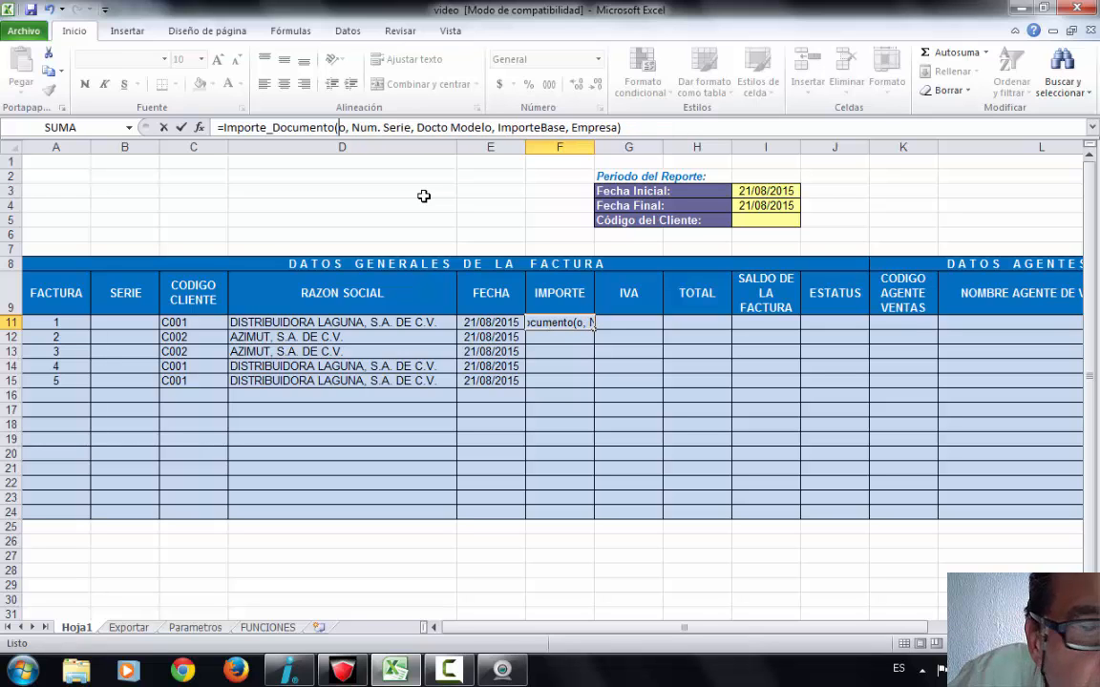
{"action": "left_click", "coordinate": [55, 321]}
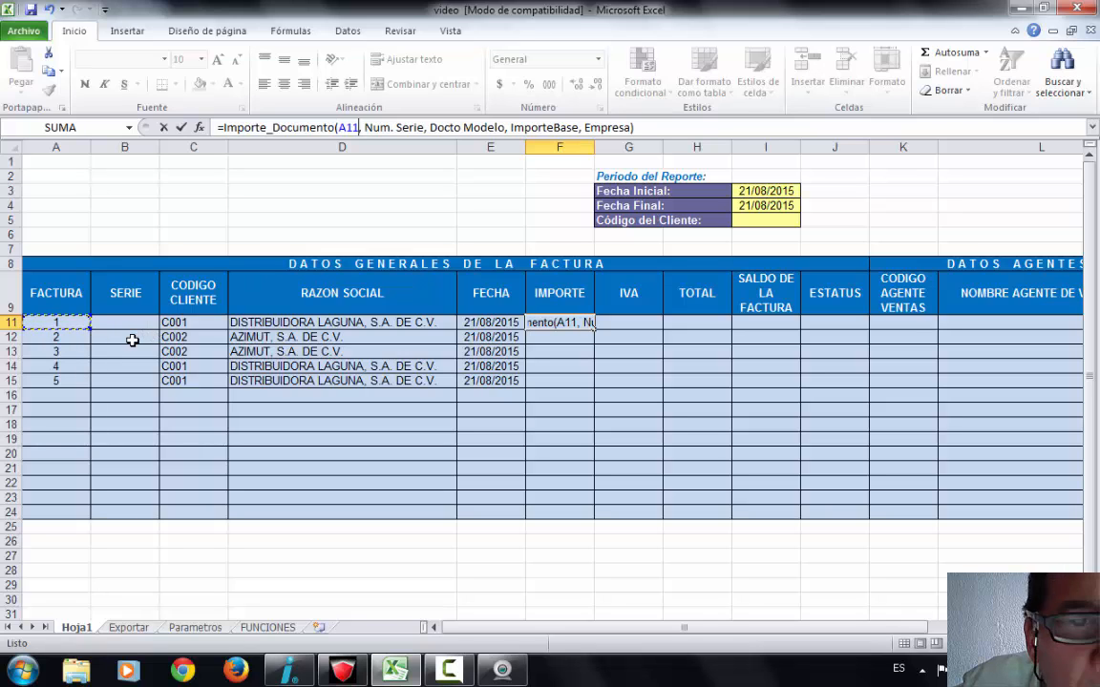
- Replace the Num. Serie argument of the F11 formula with a reference to B11
{"action": "left_click", "coordinate": [367, 127]}
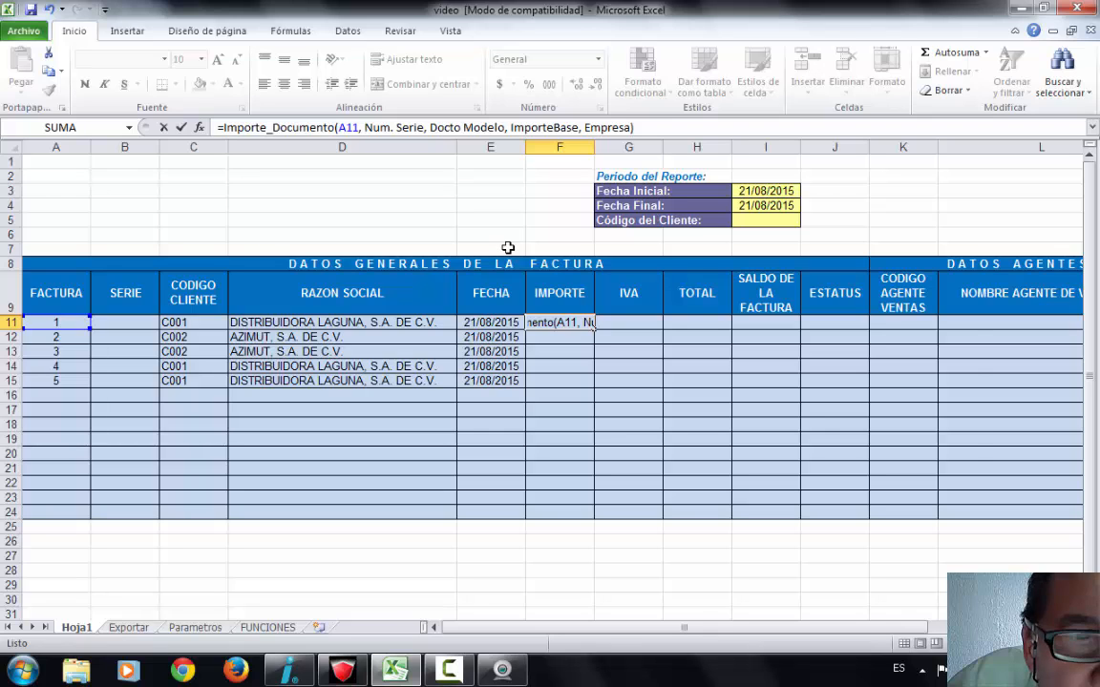
{"action": "key", "text": "Delete"}
{"action": "key", "text": "Delete"}
{"action": "key", "text": "Delete"}
{"action": "key", "text": "Delete"}
{"action": "key", "text": "Delete"}
{"action": "key", "text": "Delete"}
{"action": "key", "text": "Delete"}
{"action": "key", "text": "Delete"}
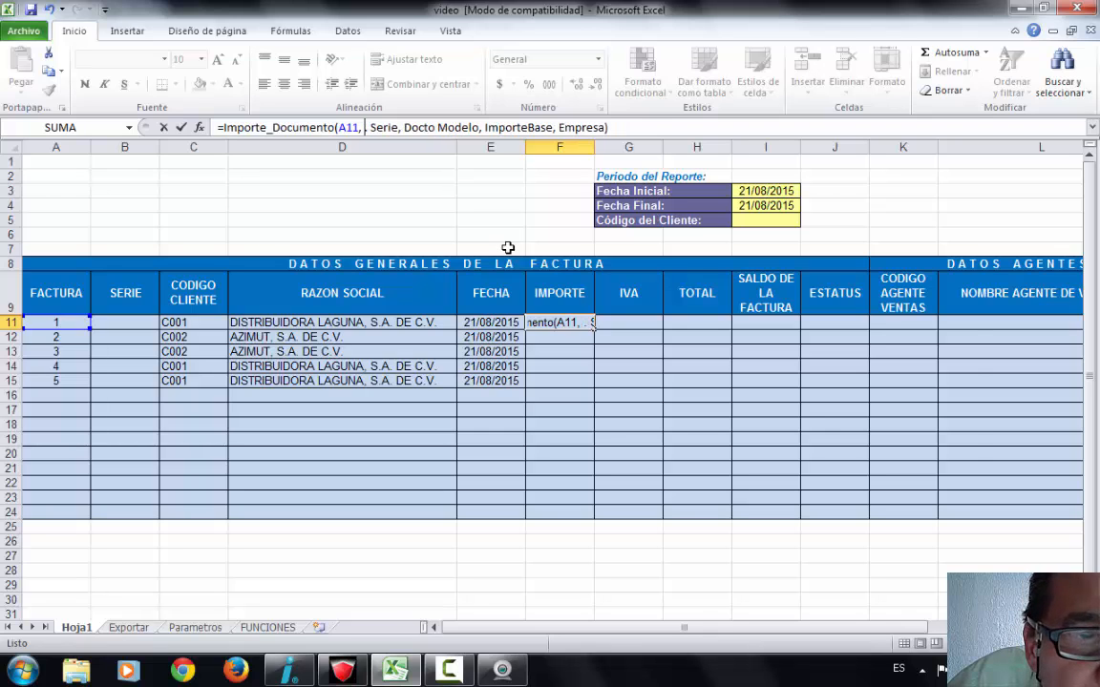
{"action": "key", "text": "Delete"}
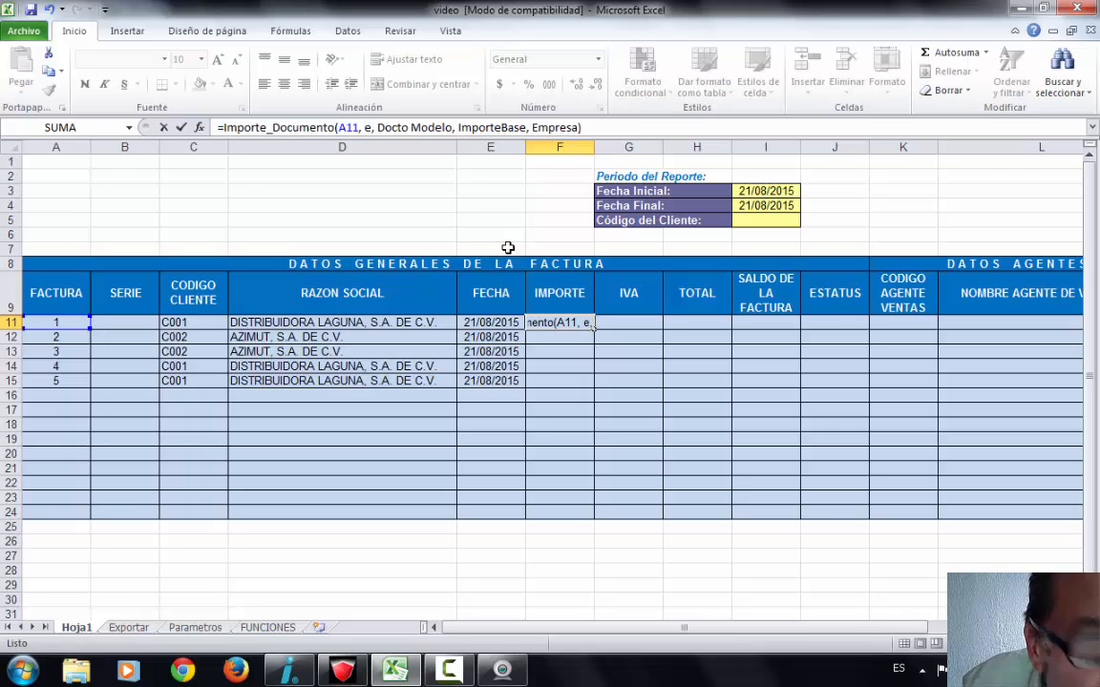
{"action": "key", "text": "Delete"}
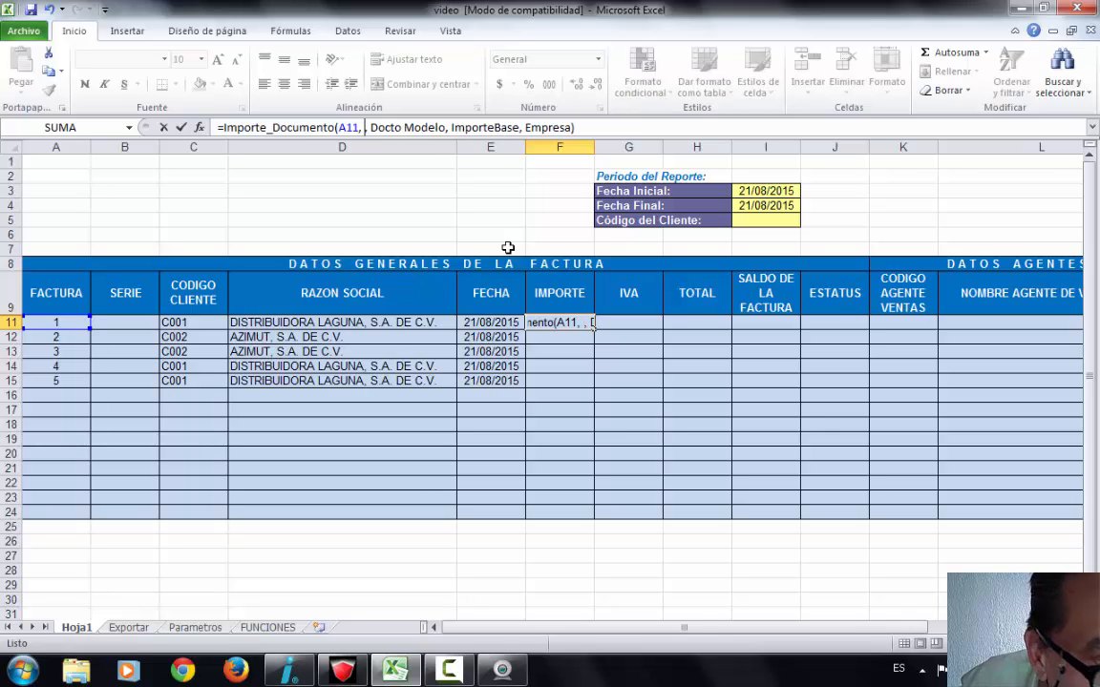
{"action": "left_click", "coordinate": [121, 321]}
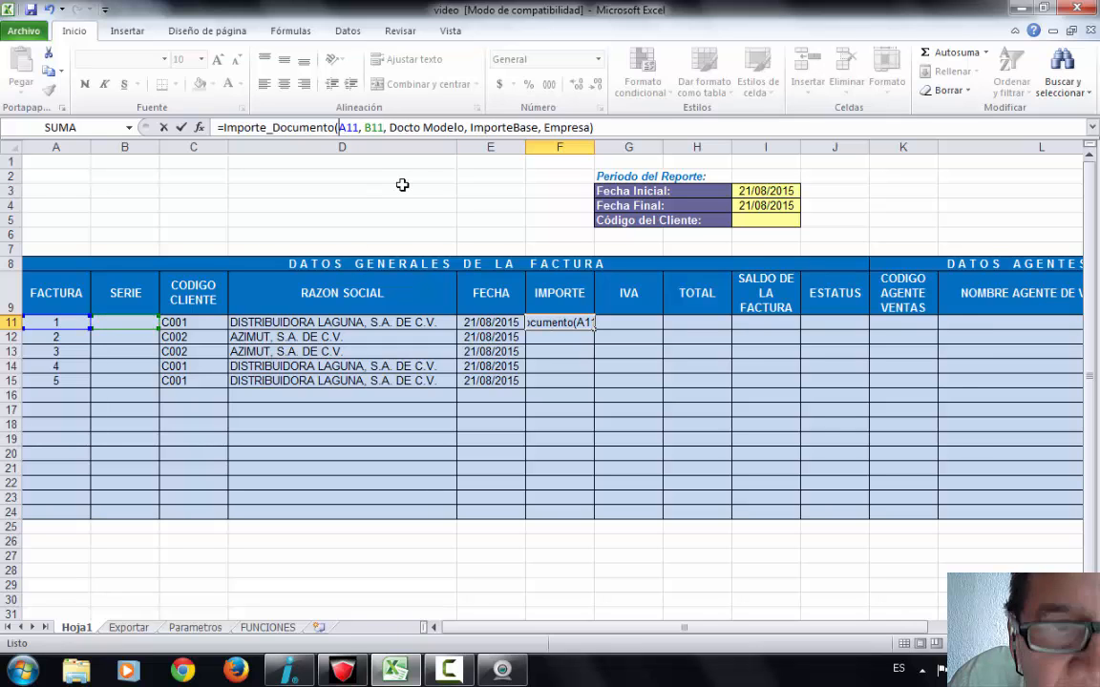
- Lock the columns of the invoice and series references in the F11 formula as $A11 and $B11
{"action": "type", "text": "$"}
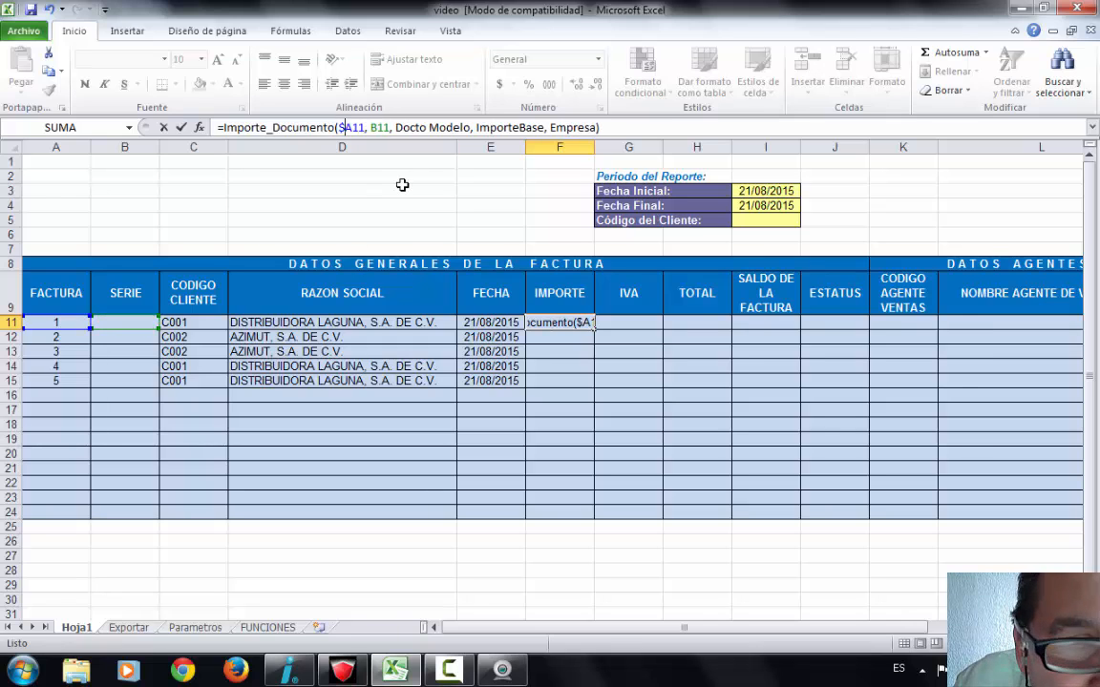
{"action": "left_click", "coordinate": [374, 127]}
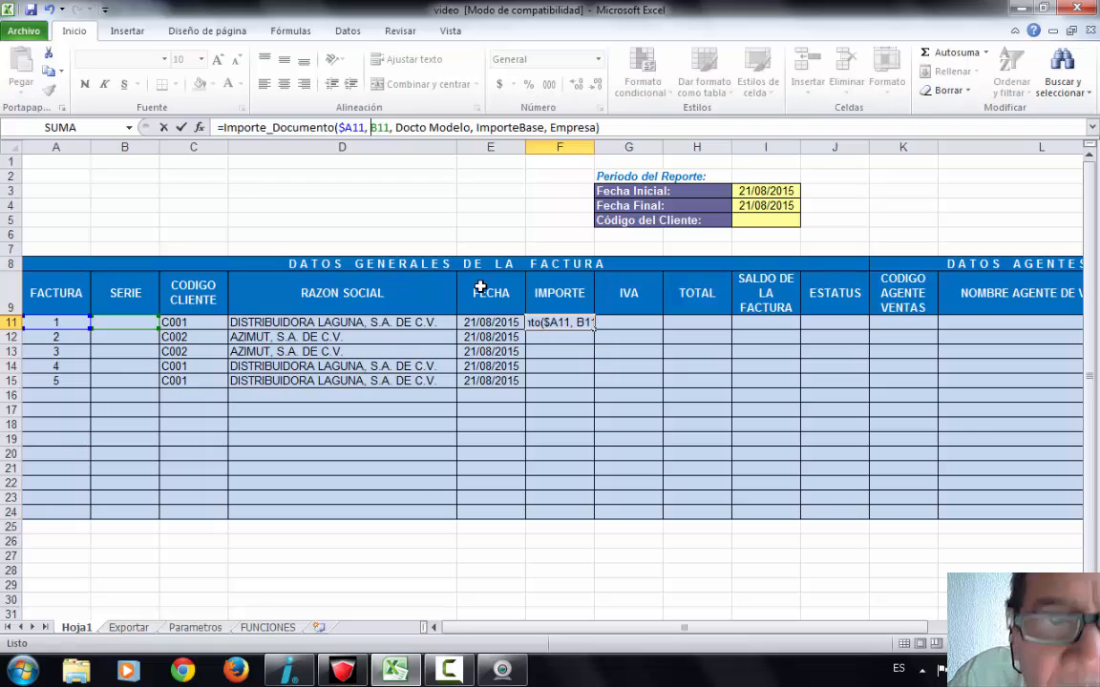
{"action": "type", "text": "$"}
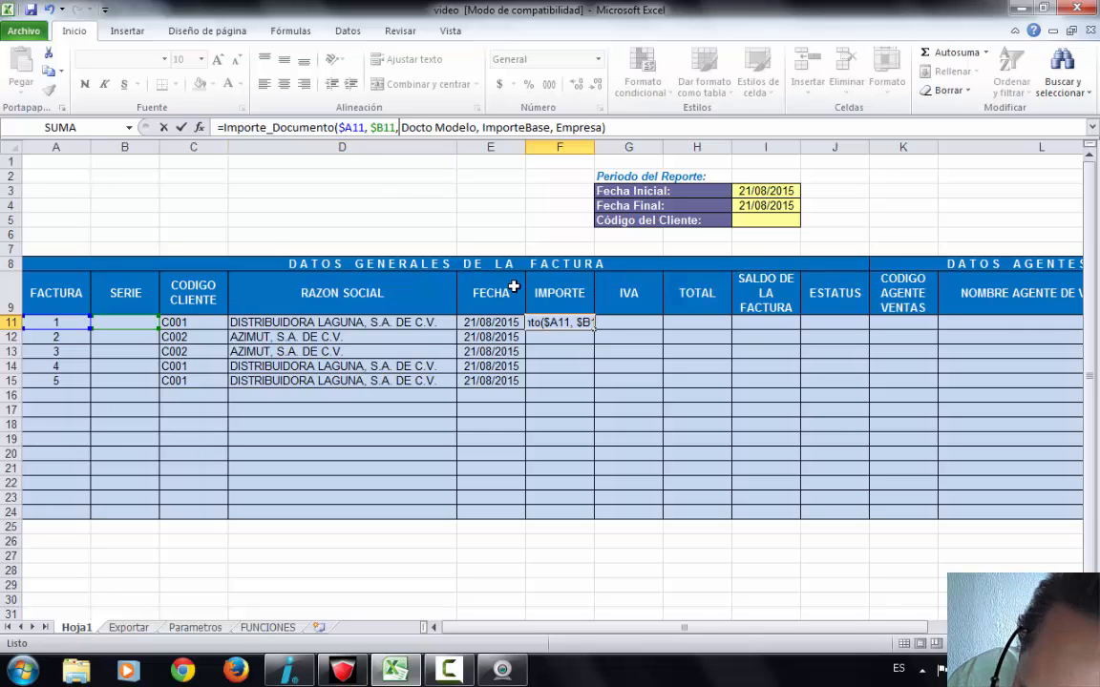
- Replace the Docto Modelo argument of the F11 formula with 4 and commit the formula
{"action": "key", "text": "Delete"}
{"action": "key", "text": "Delete"}
{"action": "key", "text": "Delete"}
{"action": "key", "text": "Delete"}
{"action": "key", "text": "Delete"}
{"action": "key", "text": "Delete"}
{"action": "key", "text": "Delete"}
{"action": "key", "text": "Delete"}
{"action": "key", "text": "Delete"}
{"action": "key", "text": "Delete"}
{"action": "key", "text": "Delete"}
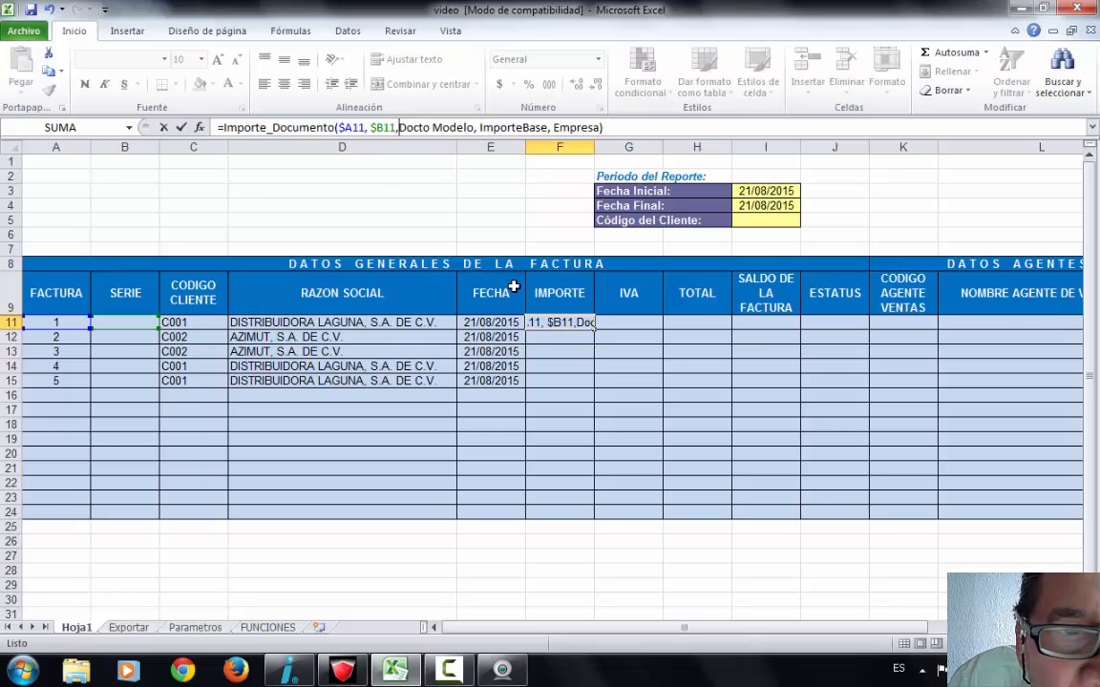
{"action": "key", "text": "Delete"}
{"action": "key", "text": "Delete"}
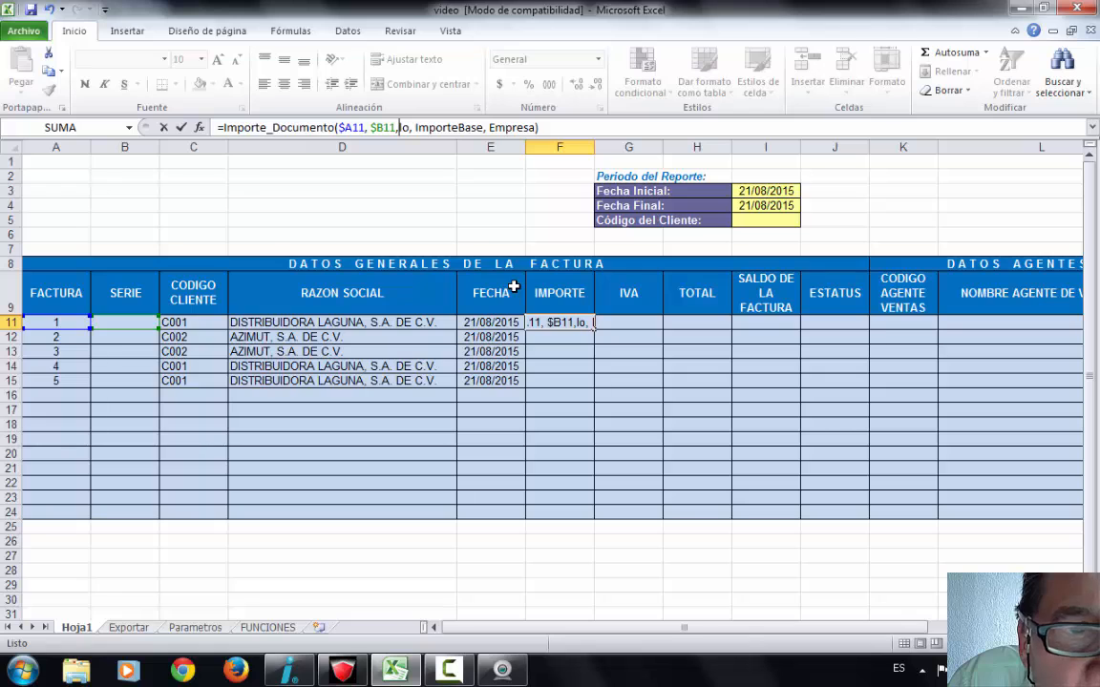
{"action": "type", "text": "4"}
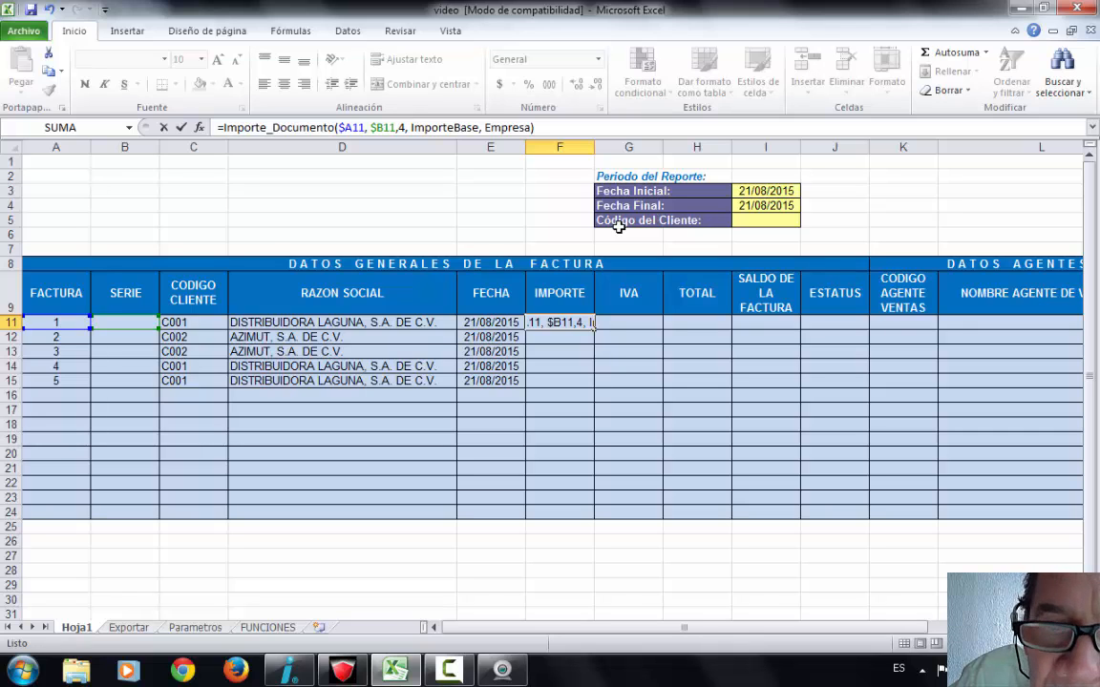
{"action": "key", "text": "Return"}
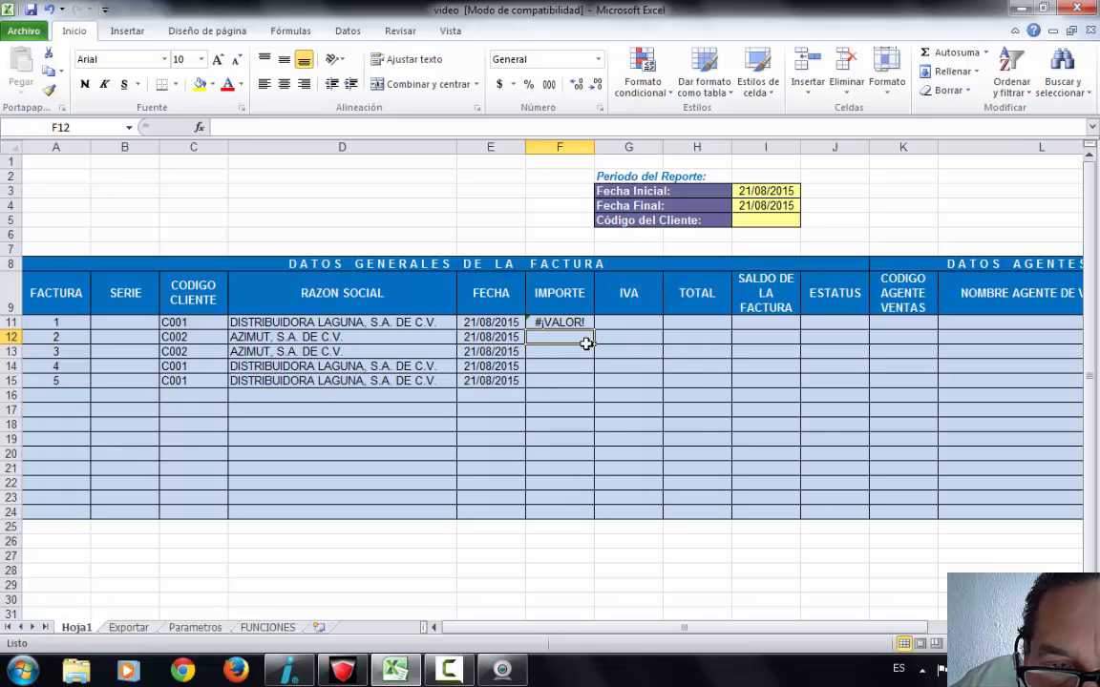
- Look up the code for the Neto amount in the Tabla de Importes Base on the FUNCIONES sheet
{"action": "left_click", "coordinate": [557, 323]}
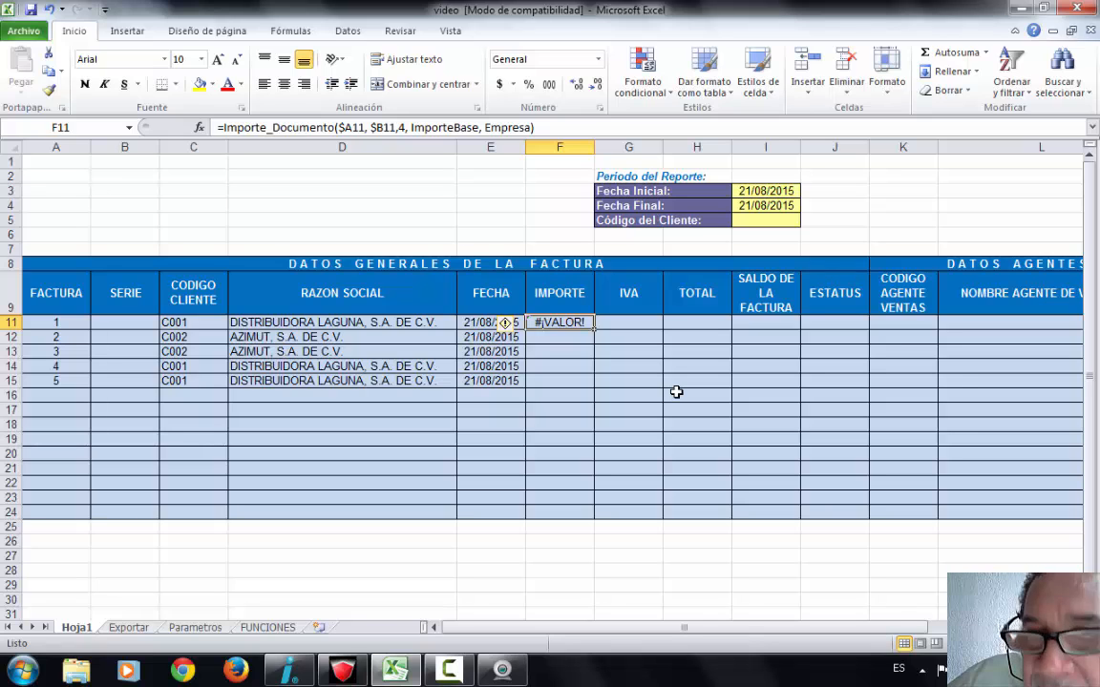
{"action": "left_click", "coordinate": [265, 628]}
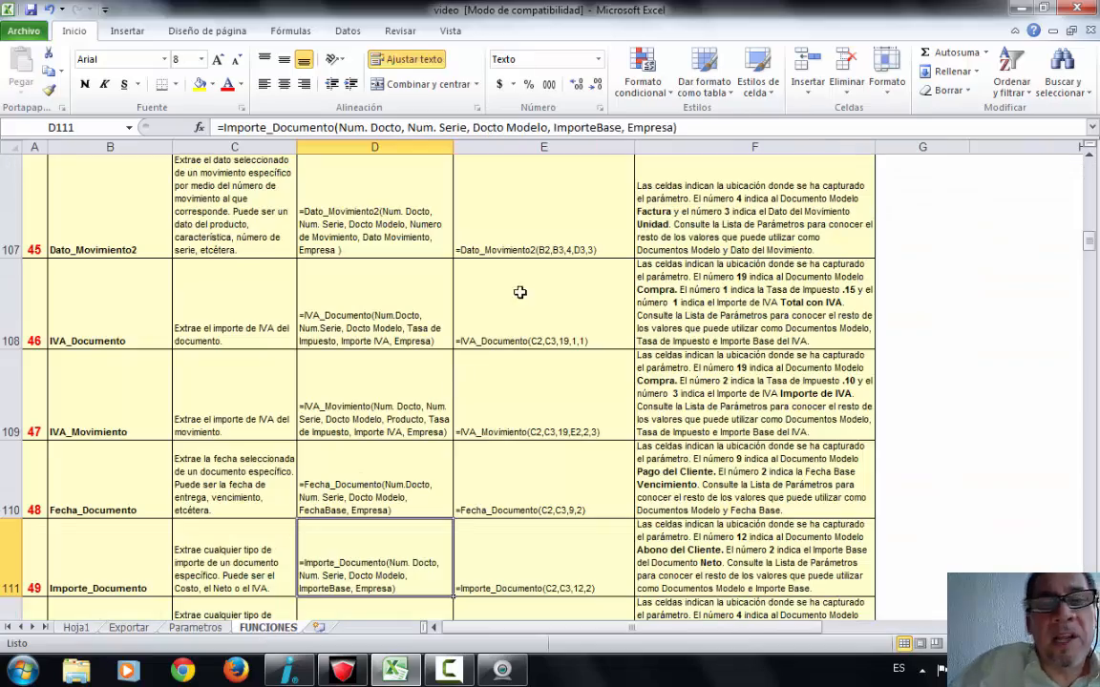
{"action": "scroll", "coordinate": [444, 449], "scroll_direction": "up", "scroll_amount": 7}
{"action": "scroll", "coordinate": [444, 448], "scroll_direction": "down", "scroll_amount": 20}
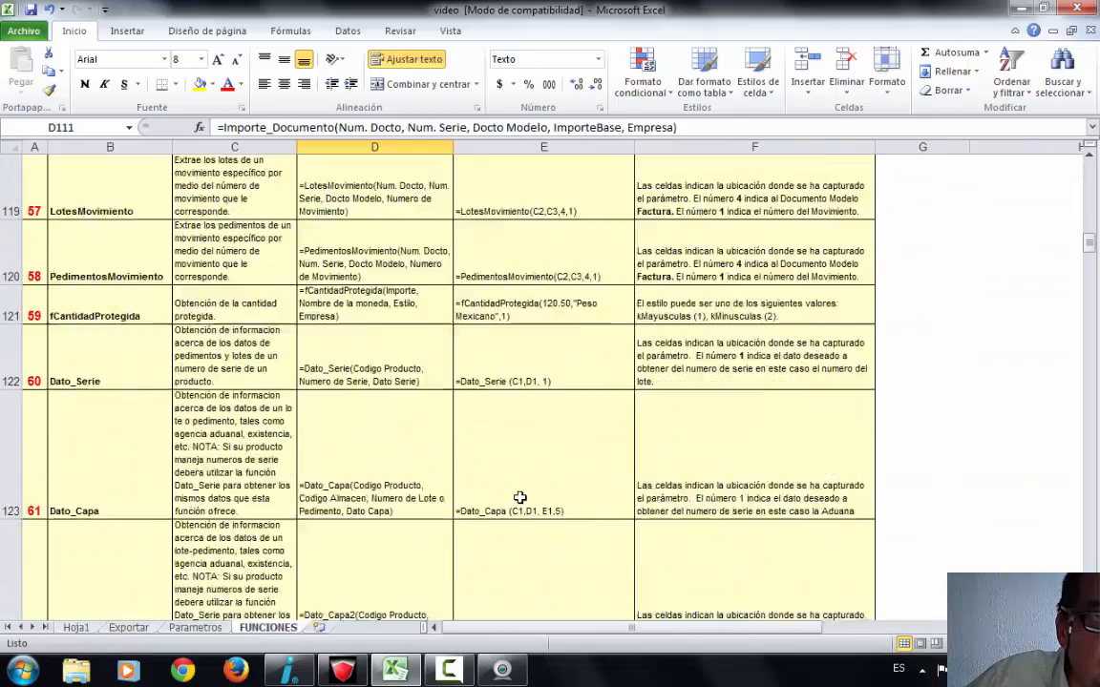
{"action": "scroll", "coordinate": [519, 497], "scroll_direction": "down", "scroll_amount": 20}
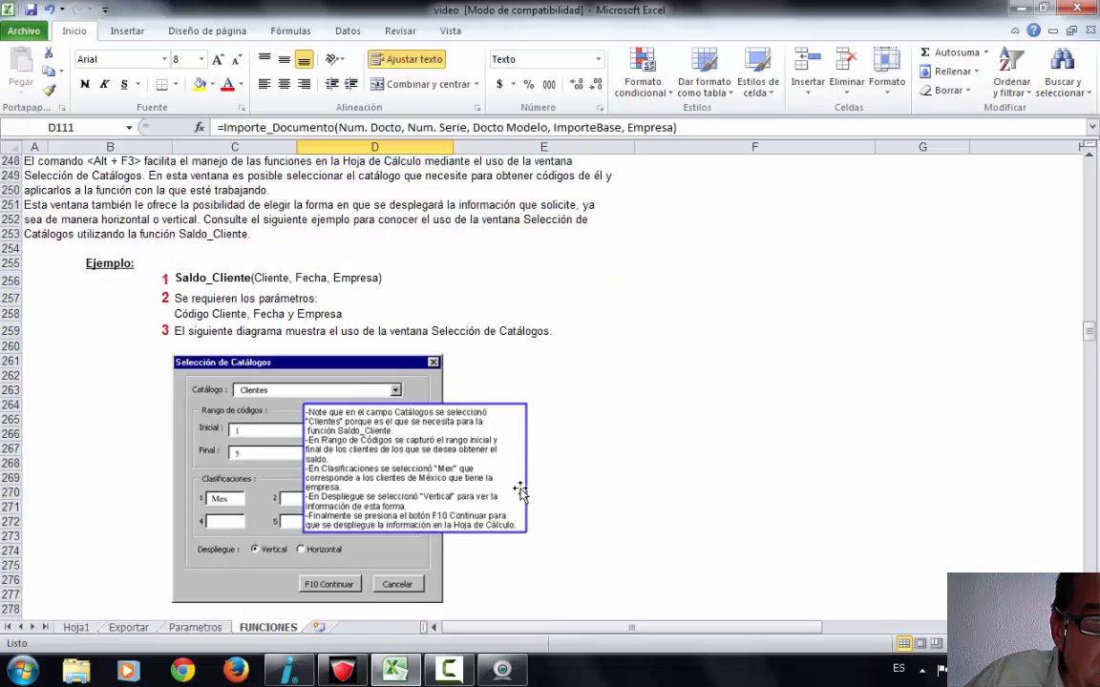
{"action": "scroll", "coordinate": [521, 492], "scroll_direction": "down", "scroll_amount": 20}
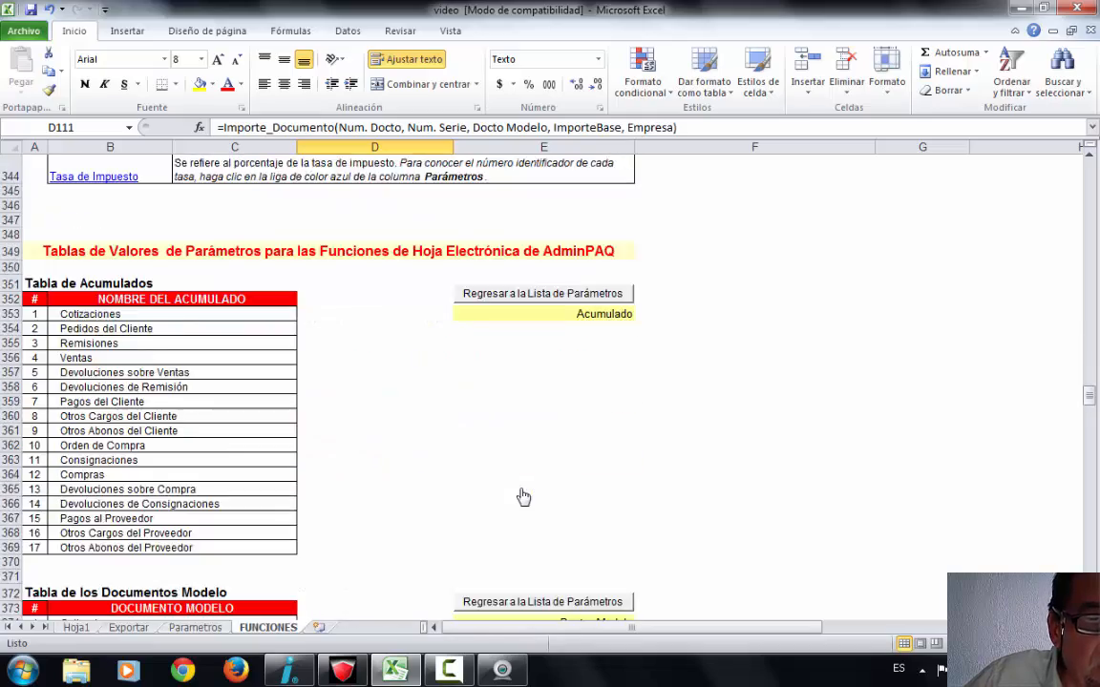
{"action": "scroll", "coordinate": [522, 495], "scroll_direction": "down", "scroll_amount": 11}
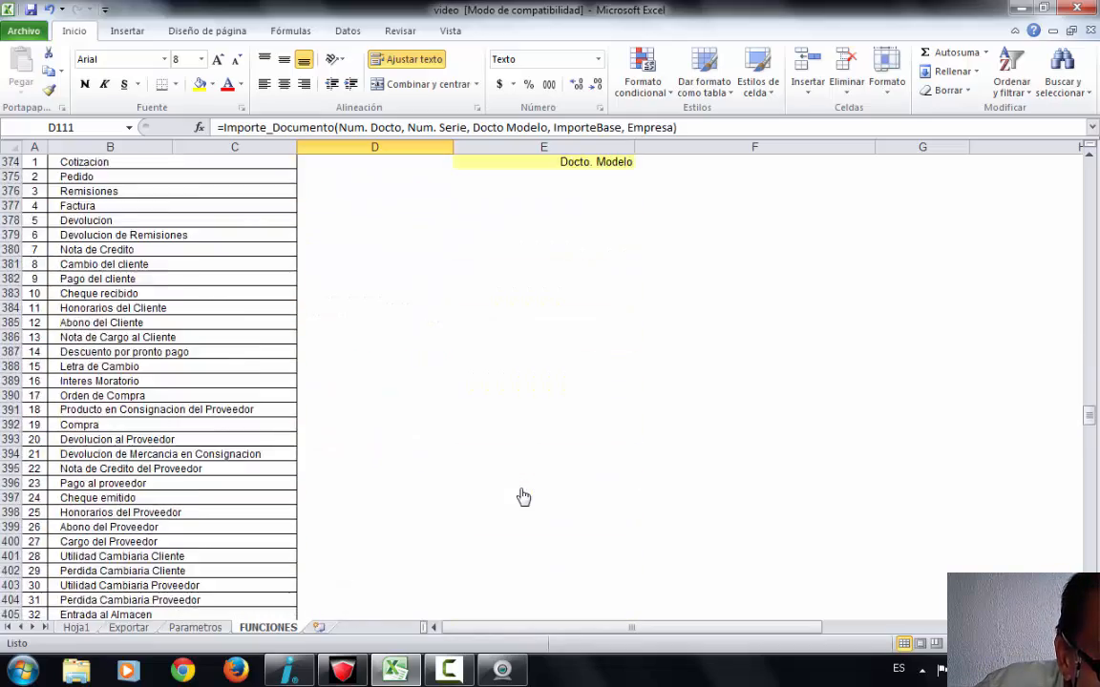
{"action": "scroll", "coordinate": [522, 495], "scroll_direction": "down", "scroll_amount": 7}
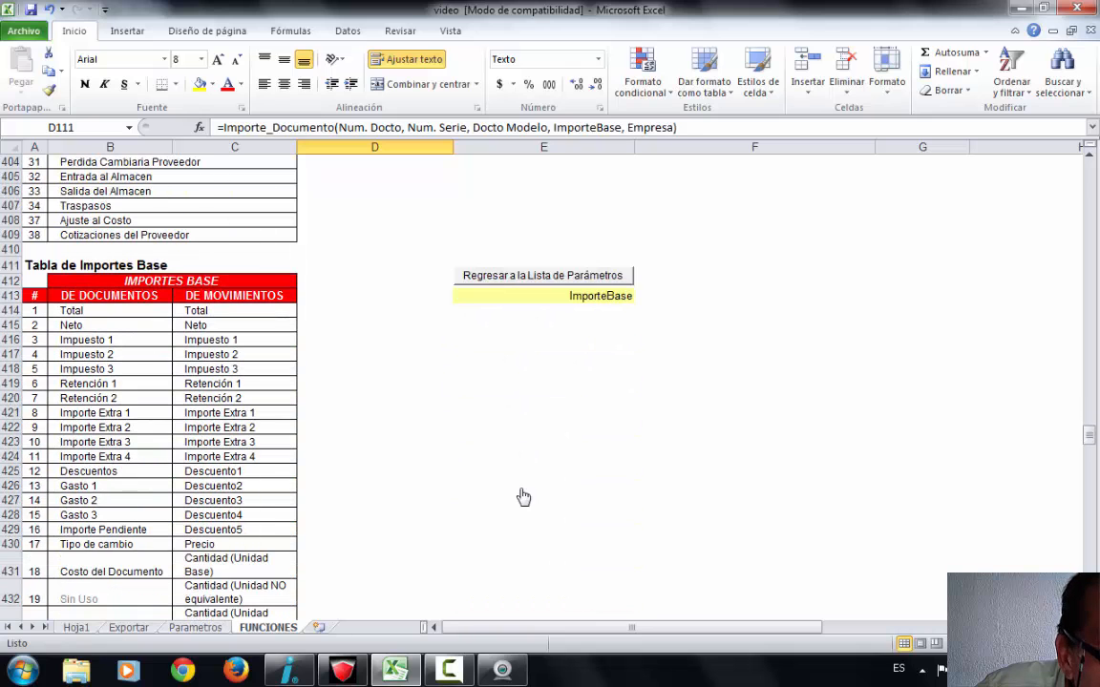
{"action": "left_click", "coordinate": [60, 265]}
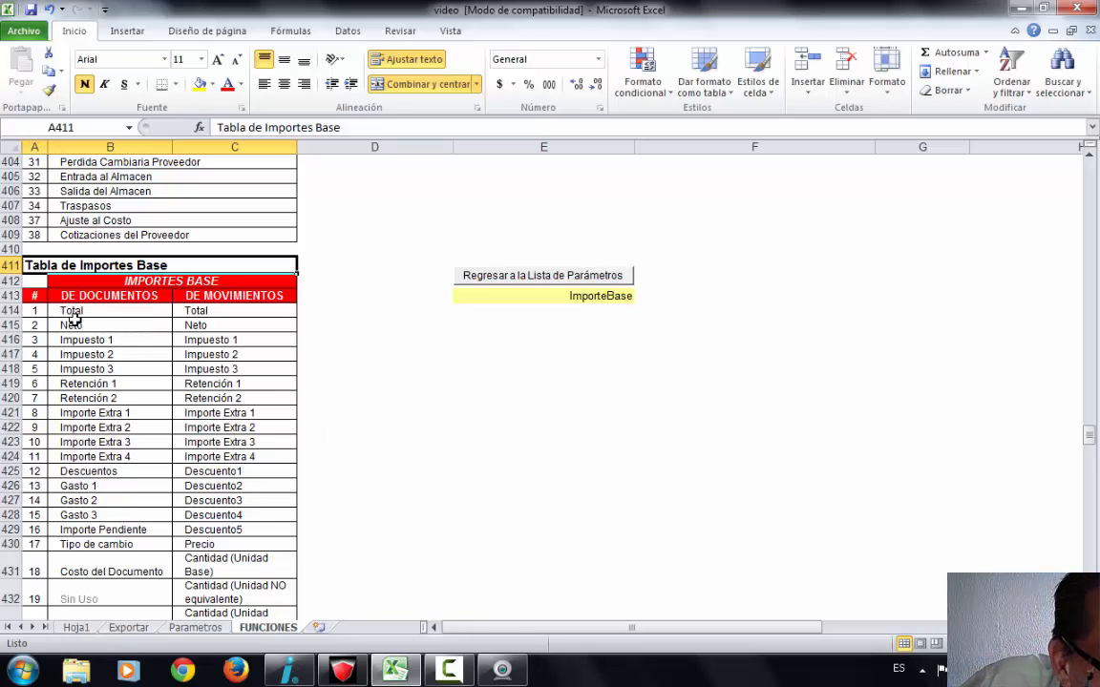
{"action": "left_click", "coordinate": [36, 325]}
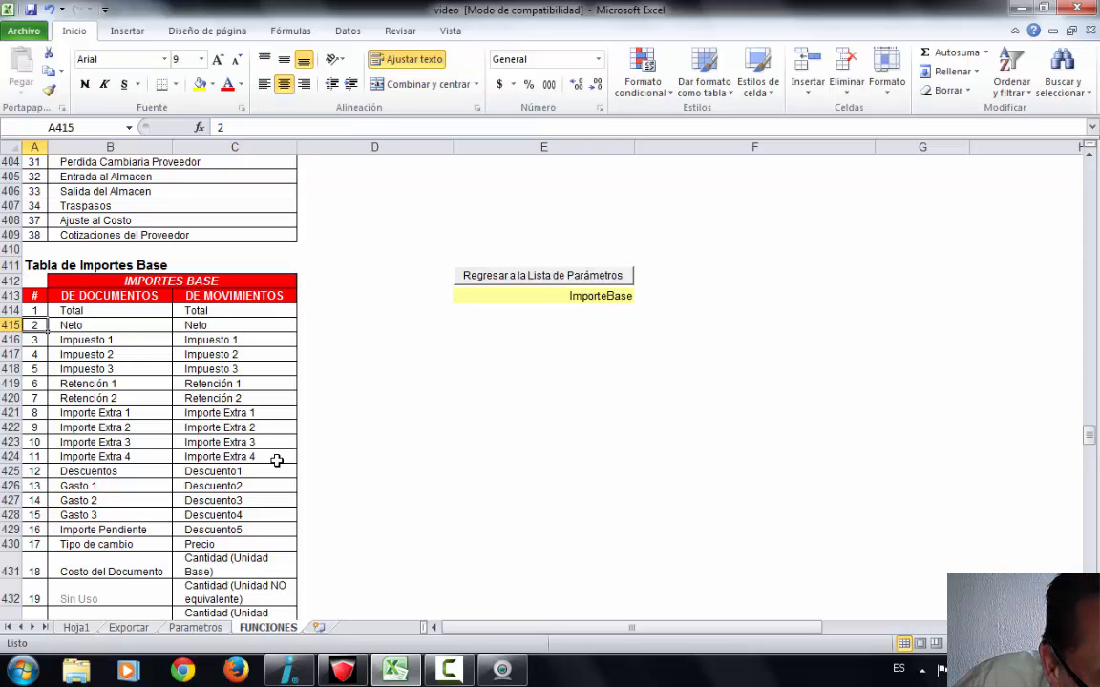
- Return to Hoja1 and replace the ImporteBase argument of the F11 formula with 2
{"action": "left_click", "coordinate": [75, 627]}
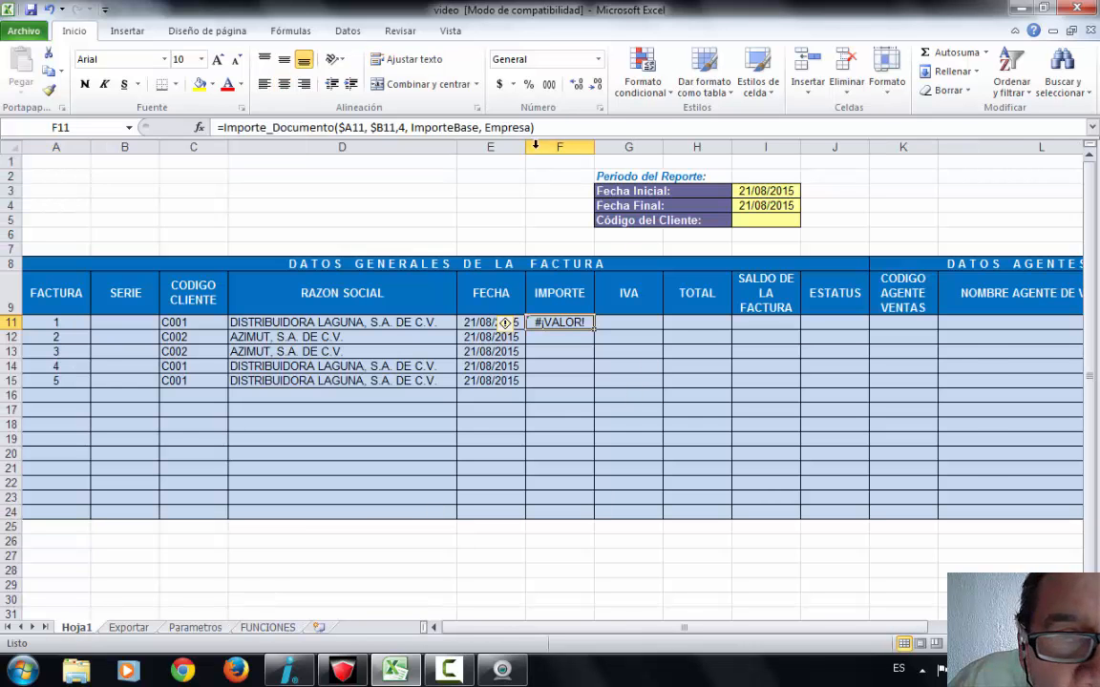
{"action": "left_click", "coordinate": [393, 134]}
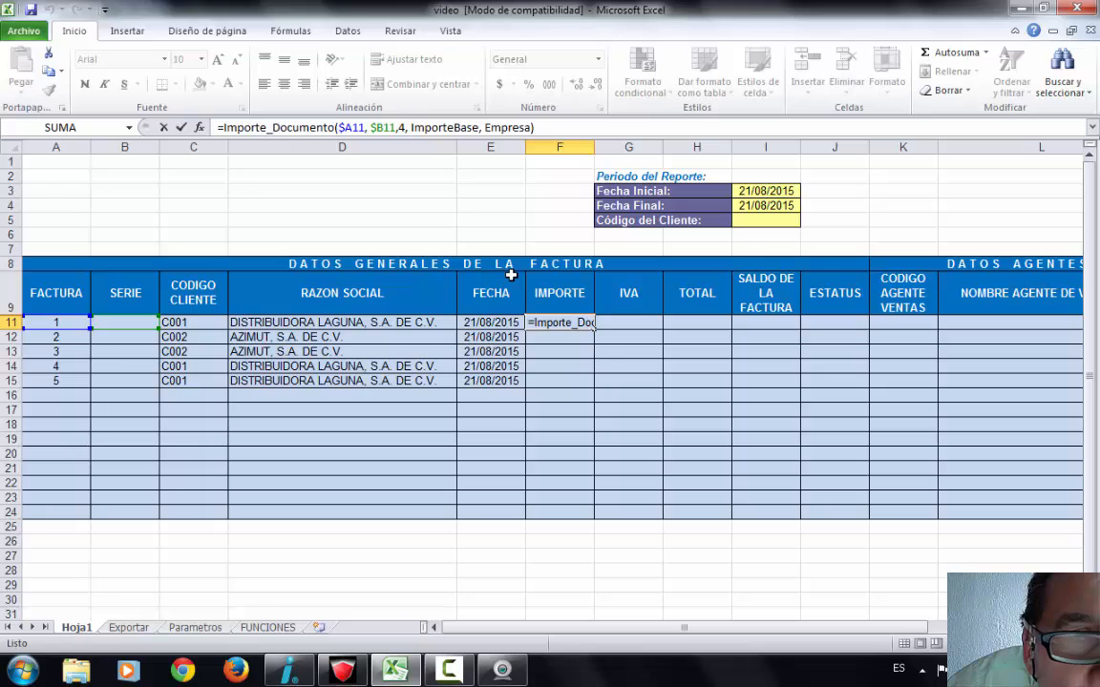
{"action": "key", "text": "Delete"}
{"action": "key", "text": "Delete"}
{"action": "key", "text": "Delete"}
{"action": "key", "text": "Delete"}
{"action": "key", "text": "Delete"}
{"action": "key", "text": "Delete"}
{"action": "key", "text": "Delete"}
{"action": "key", "text": "Delete"}
{"action": "key", "text": "Delete"}
{"action": "key", "text": "Delete"}
{"action": "key", "text": "Delete"}
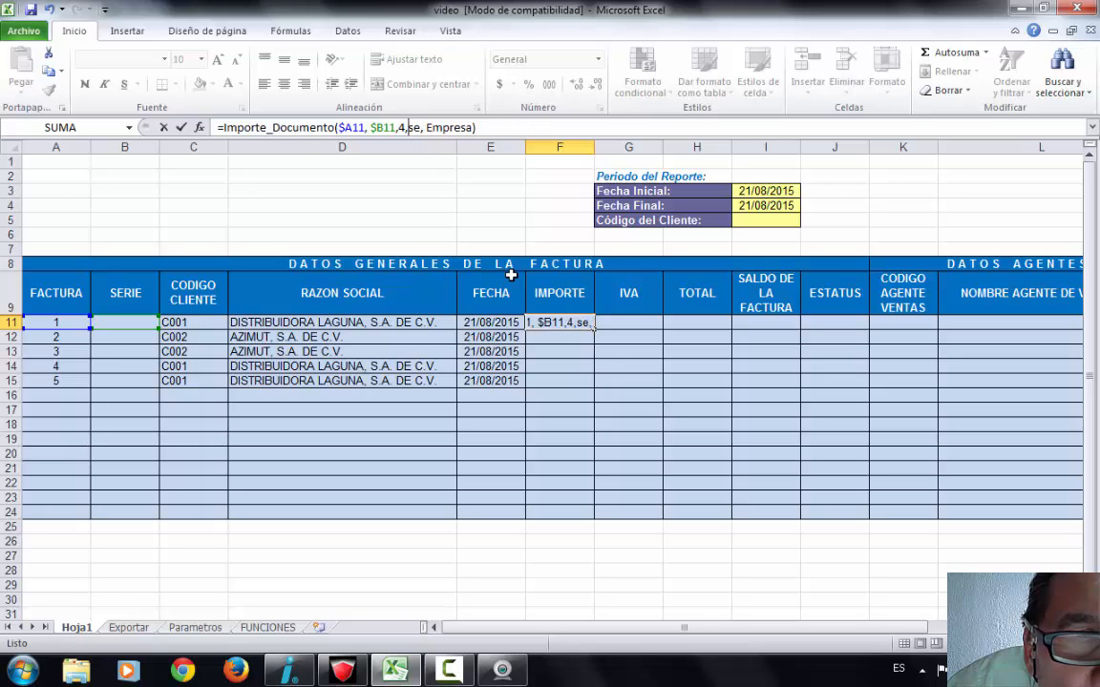
{"action": "key", "text": "Delete"}
{"action": "type", "text": "2"}
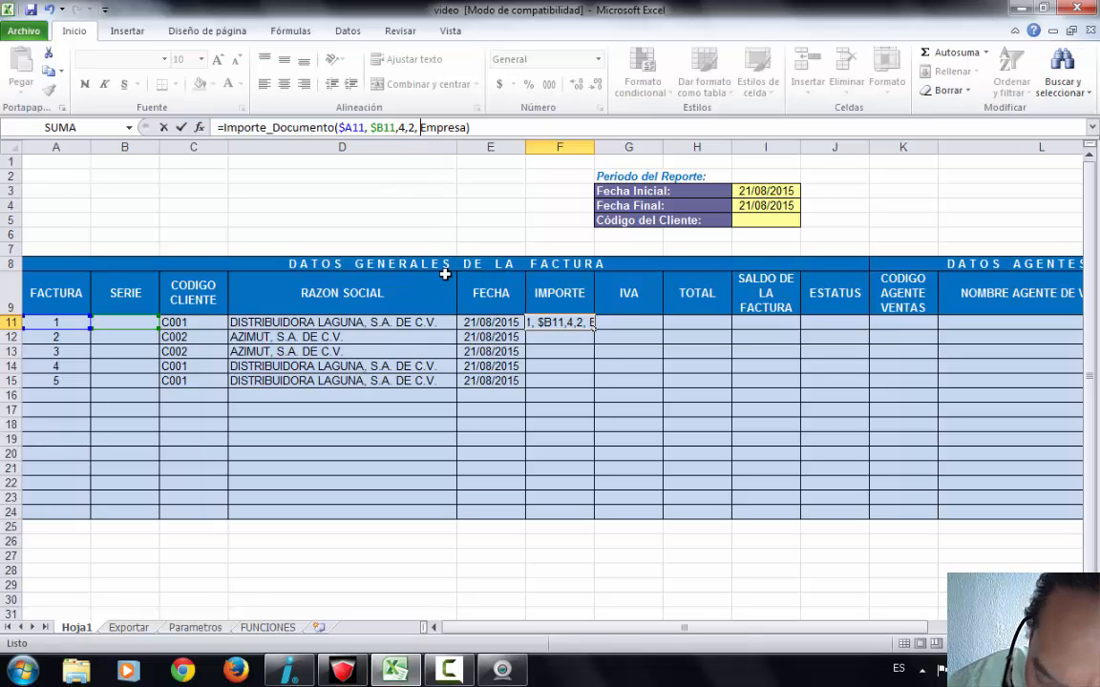
- Replace the Empresa argument of the F11 formula with 1 and commit the formula
{"action": "key", "text": "Delete"}
{"action": "key", "text": "Delete"}
{"action": "key", "text": "Delete"}
{"action": "key", "text": "Delete"}
{"action": "key", "text": "Delete"}
{"action": "key", "text": "Delete"}
{"action": "key", "text": "Delete"}
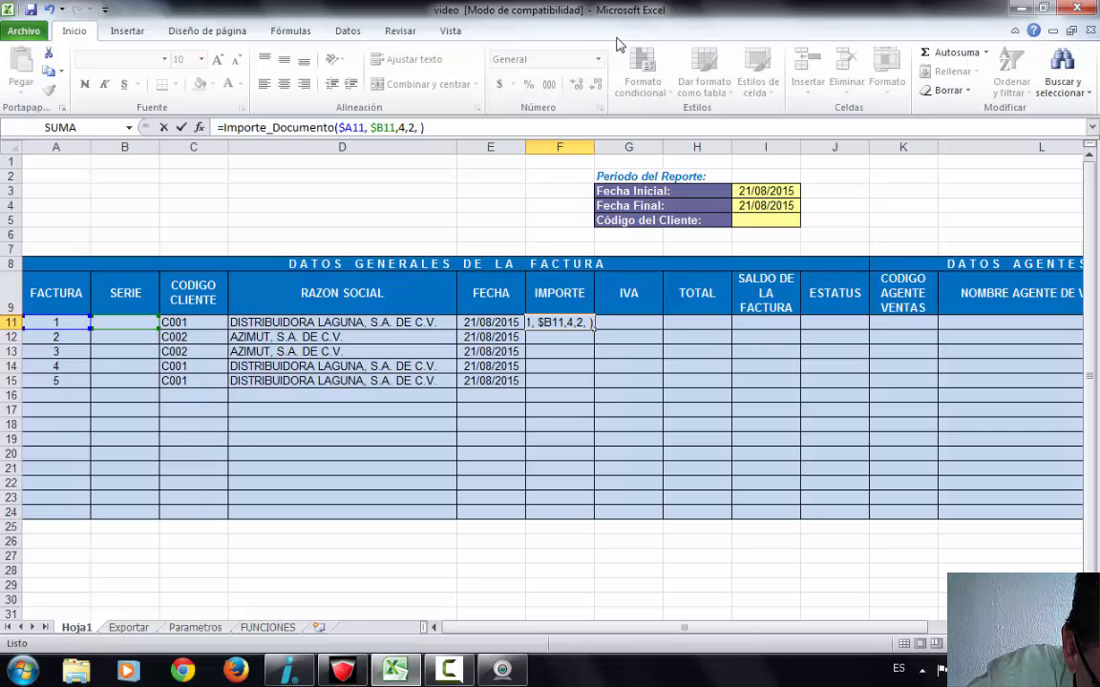
{"action": "type", "text": "1"}
{"action": "key", "text": "Return"}
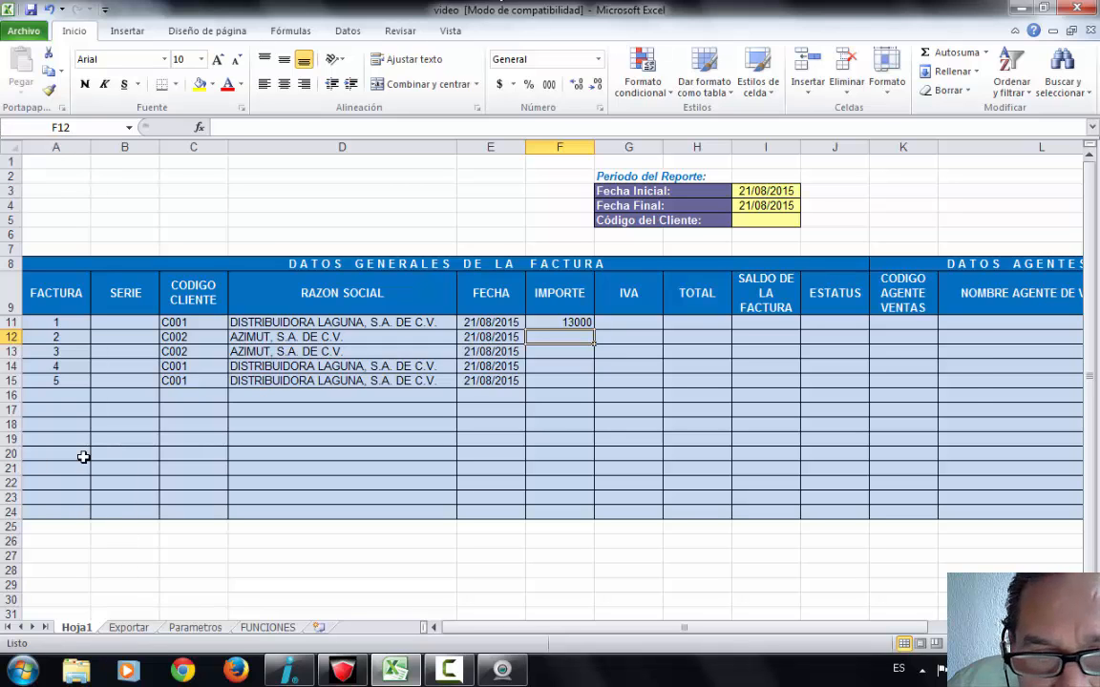
- Format F11 as Número with two decimals and a thousands separator, and fill its formula down to F24
{"action": "left_click", "coordinate": [580, 321]}
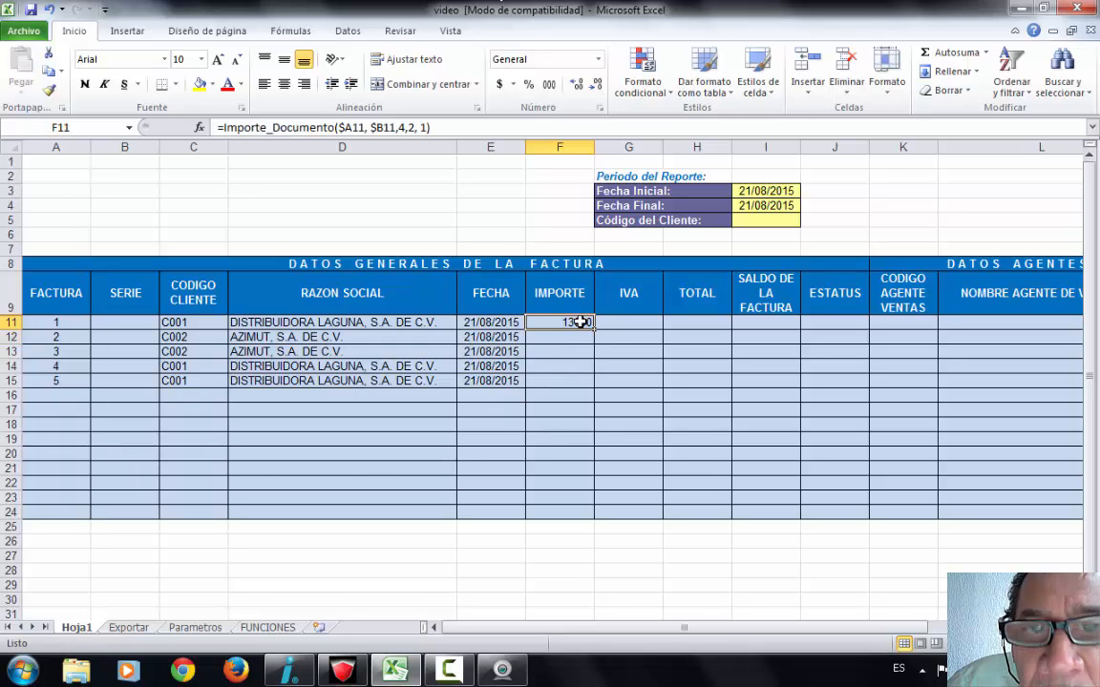
{"action": "left_click", "coordinate": [602, 109]}
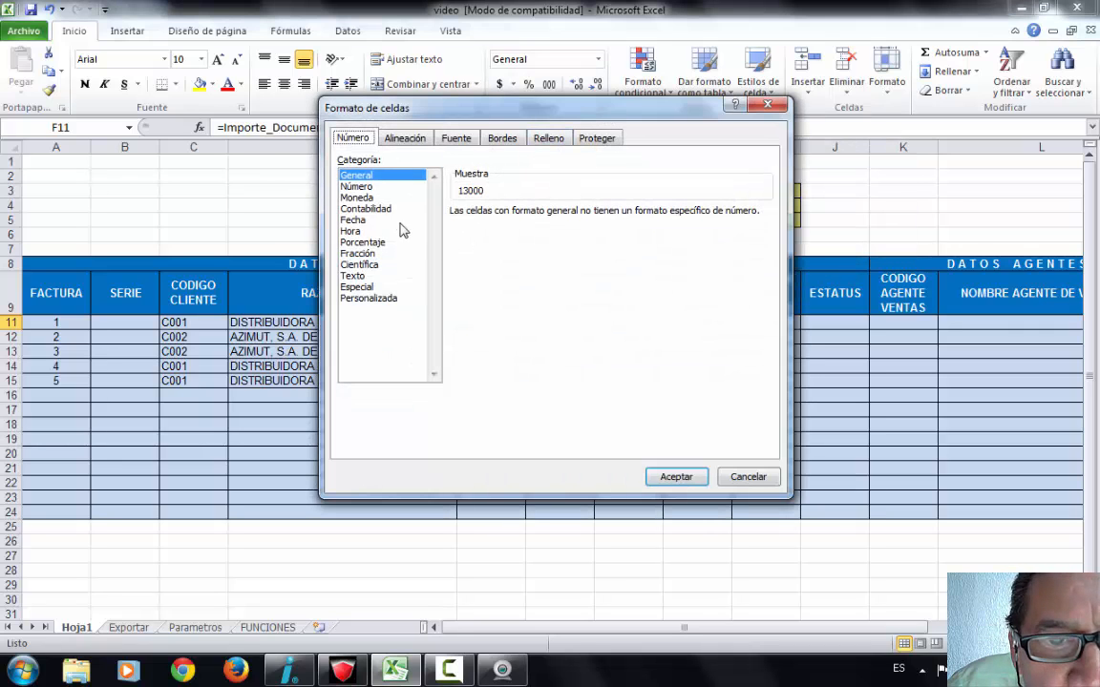
{"action": "left_click", "coordinate": [367, 186]}
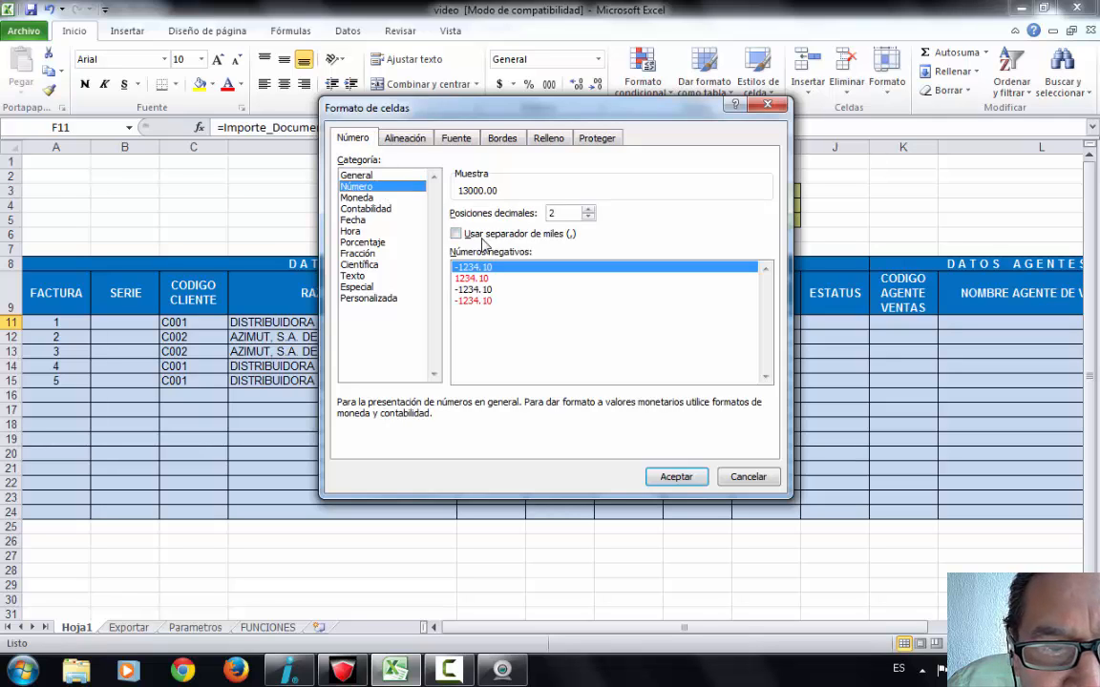
{"action": "left_click", "coordinate": [456, 234]}
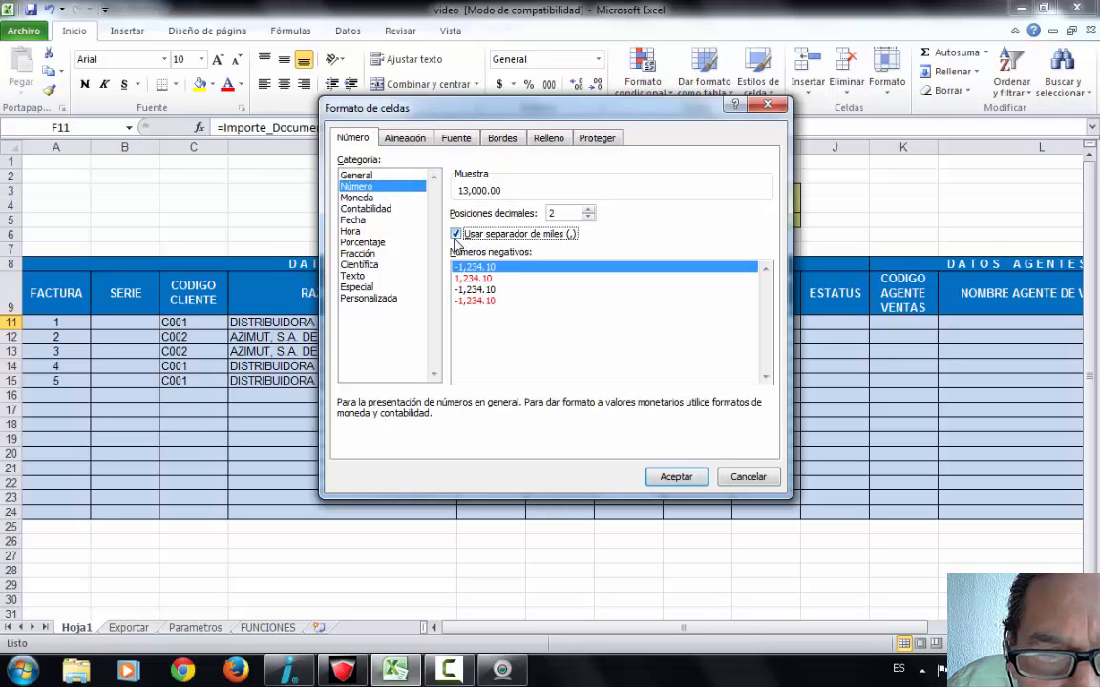
{"action": "left_click", "coordinate": [677, 479]}
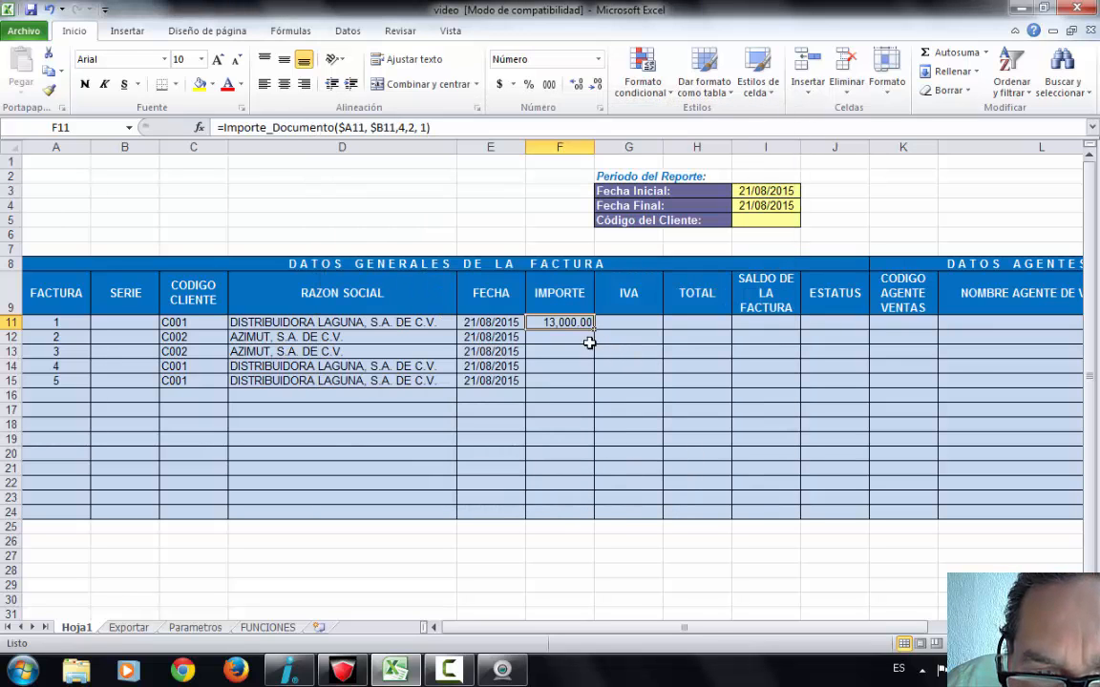
{"action": "left_click_drag", "start_coordinate": [593, 328], "coordinate": [581, 515]}
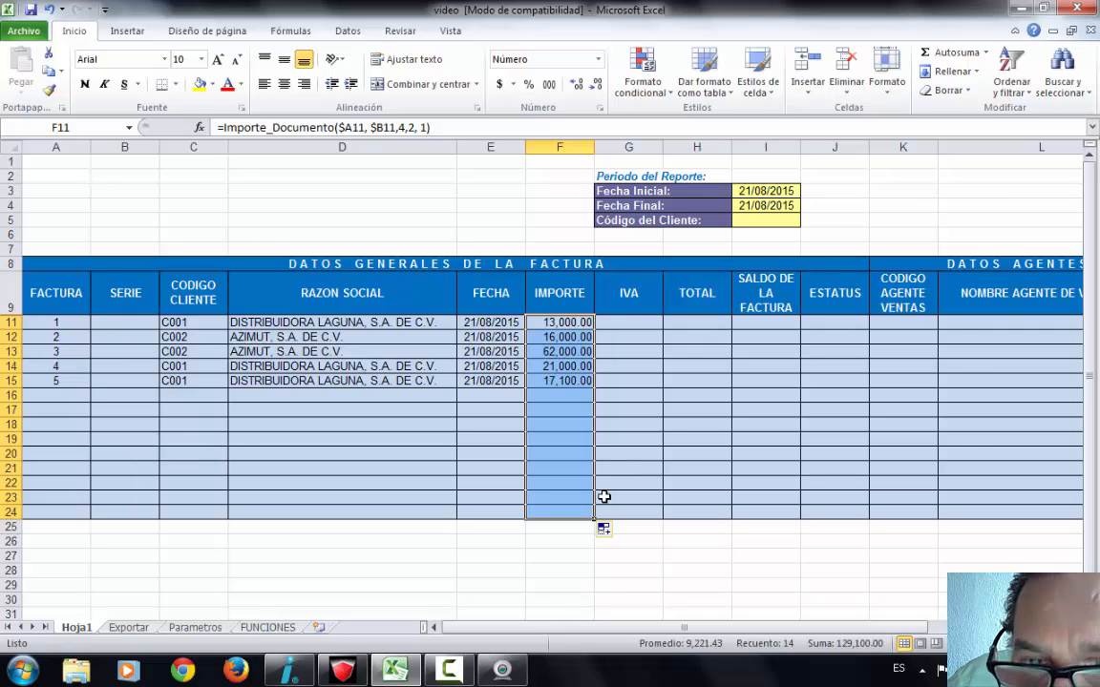
- Copy the Importe_Documento formula from F11 into G11 under IVA
{"action": "left_click", "coordinate": [636, 325]}
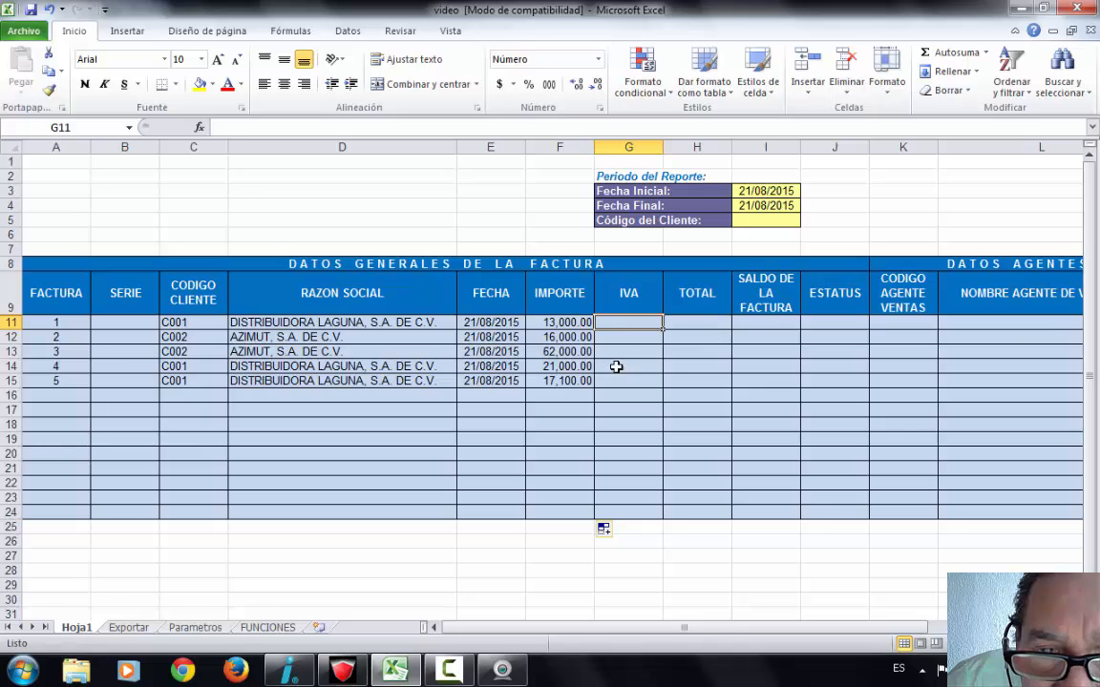
{"action": "left_click", "coordinate": [550, 325]}
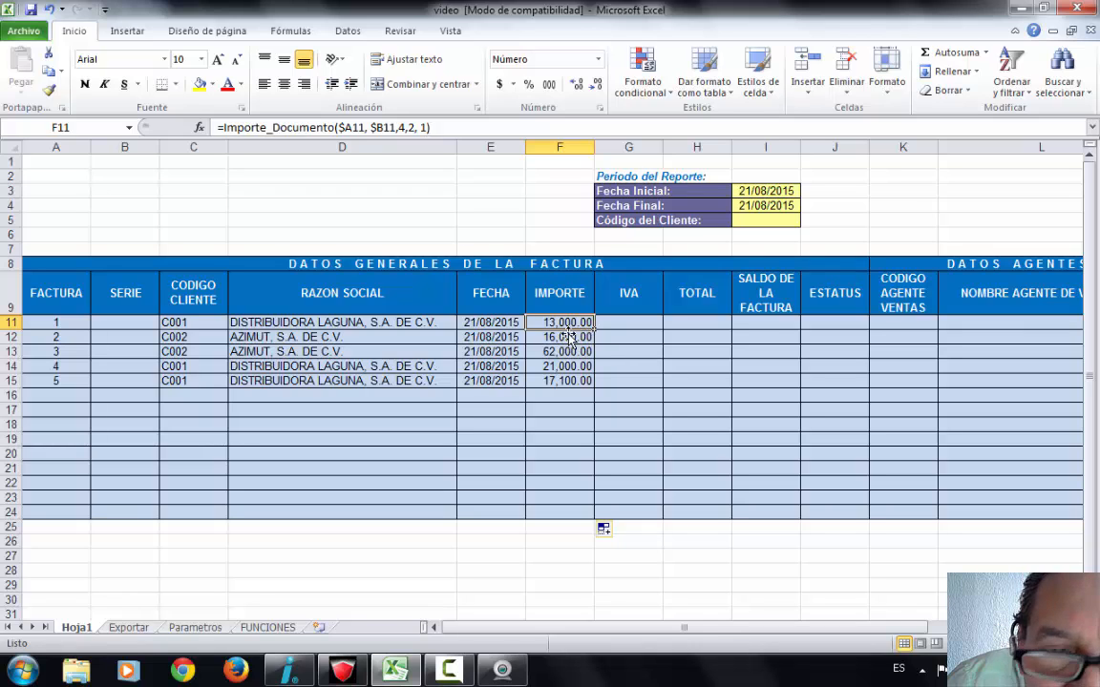
{"action": "left_click_drag", "start_coordinate": [592, 328], "coordinate": [637, 324]}
{"action": "left_click", "coordinate": [628, 325]}
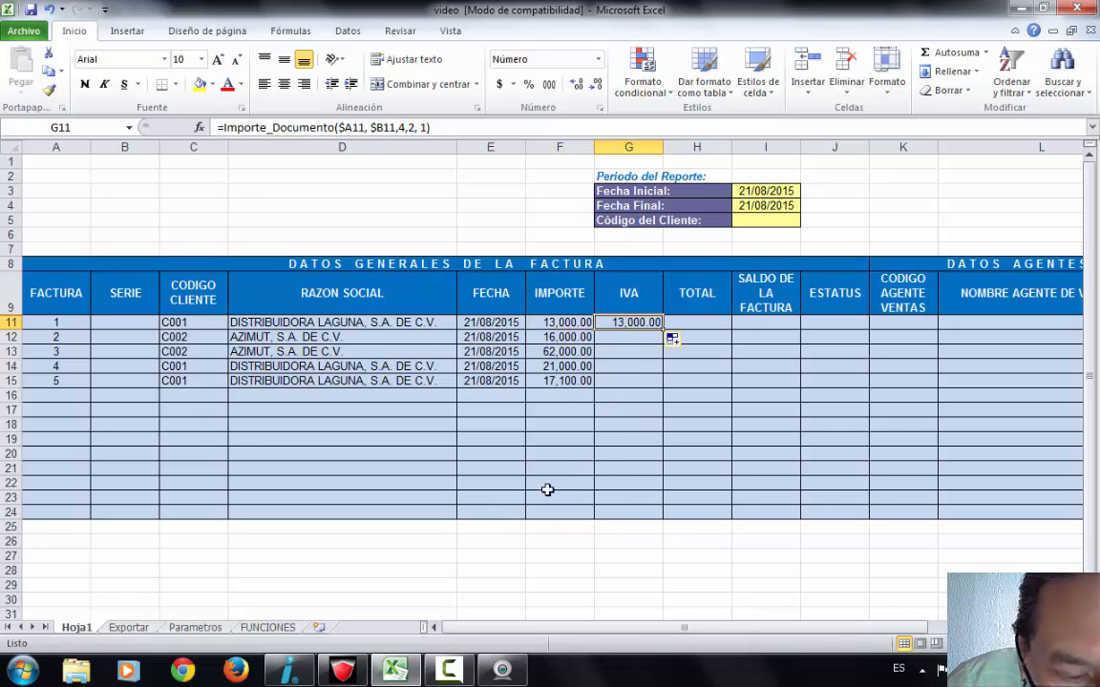
- Look up the code for Impuesto 1 in the Tabla de Importes Base on the FUNCIONES sheet and return to Hoja1
{"action": "left_click", "coordinate": [271, 628]}
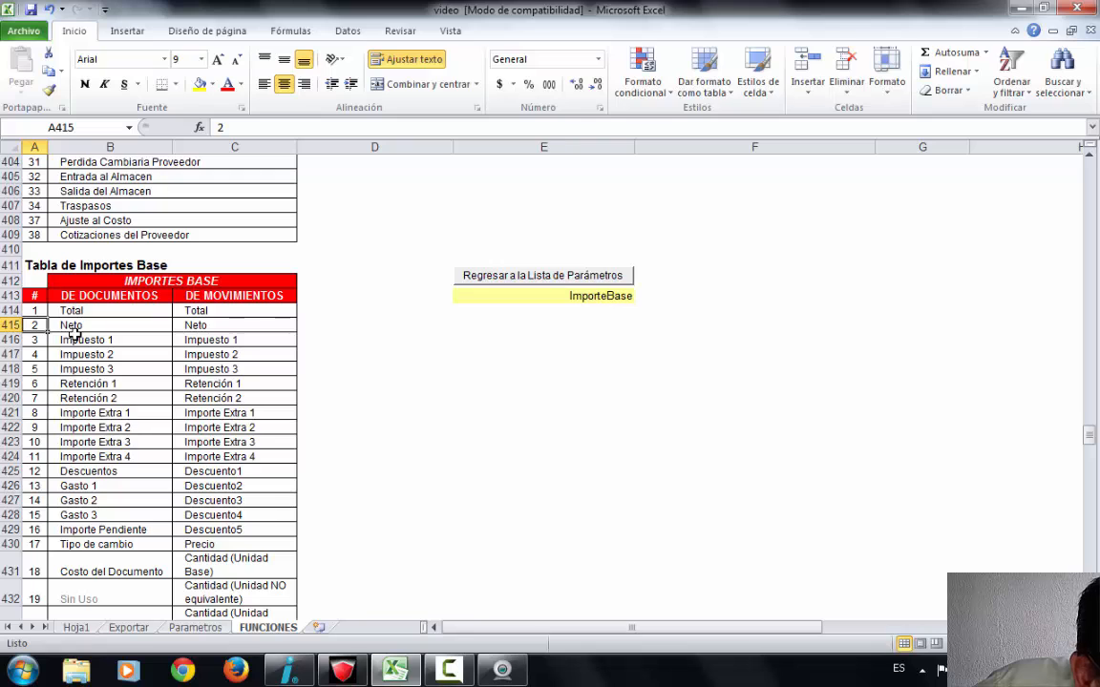
{"action": "left_click", "coordinate": [33, 340]}
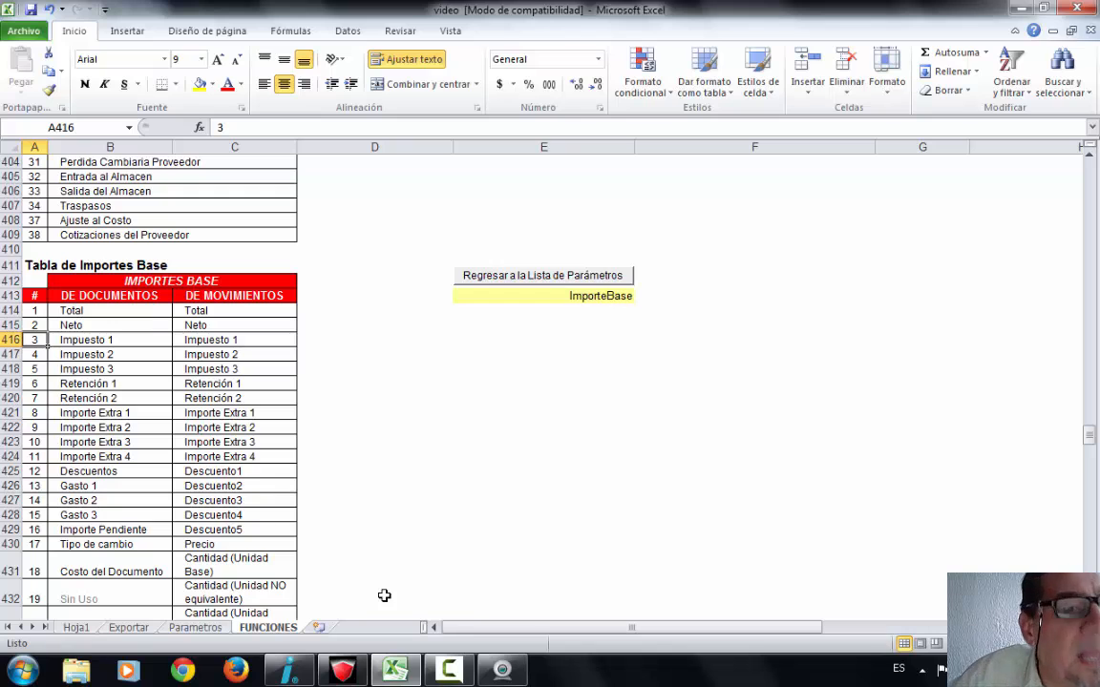
{"action": "left_click", "coordinate": [74, 627]}
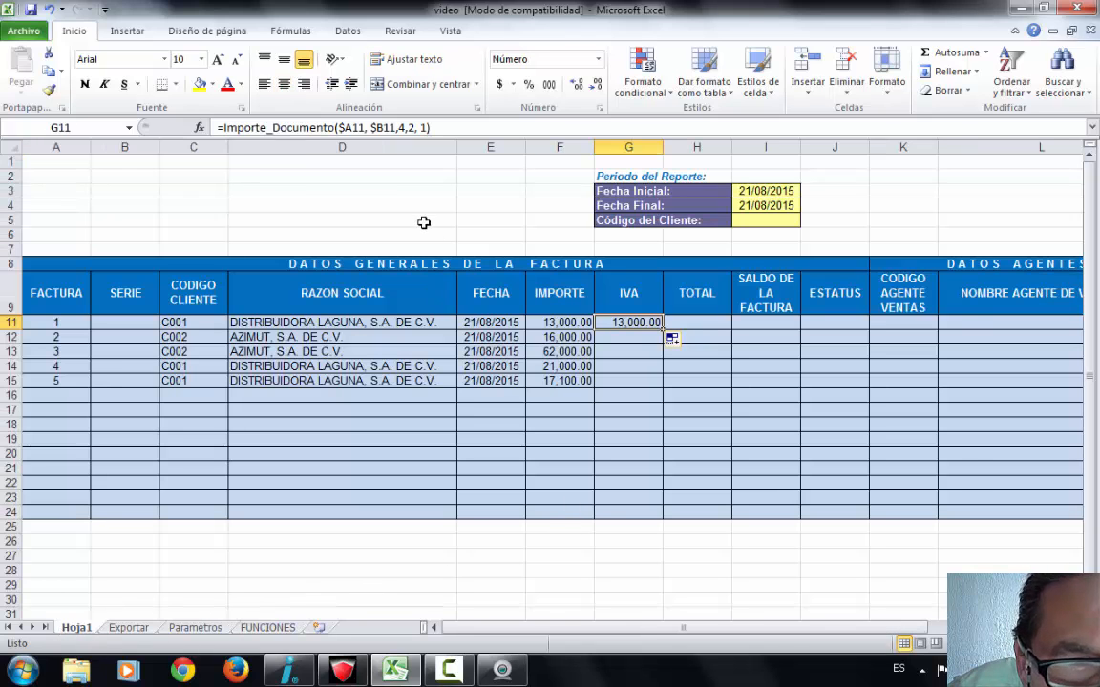
- Replace the ImporteBase argument of the G11 formula with 3 and fill the formula down to G24
{"action": "left_click", "coordinate": [401, 127]}
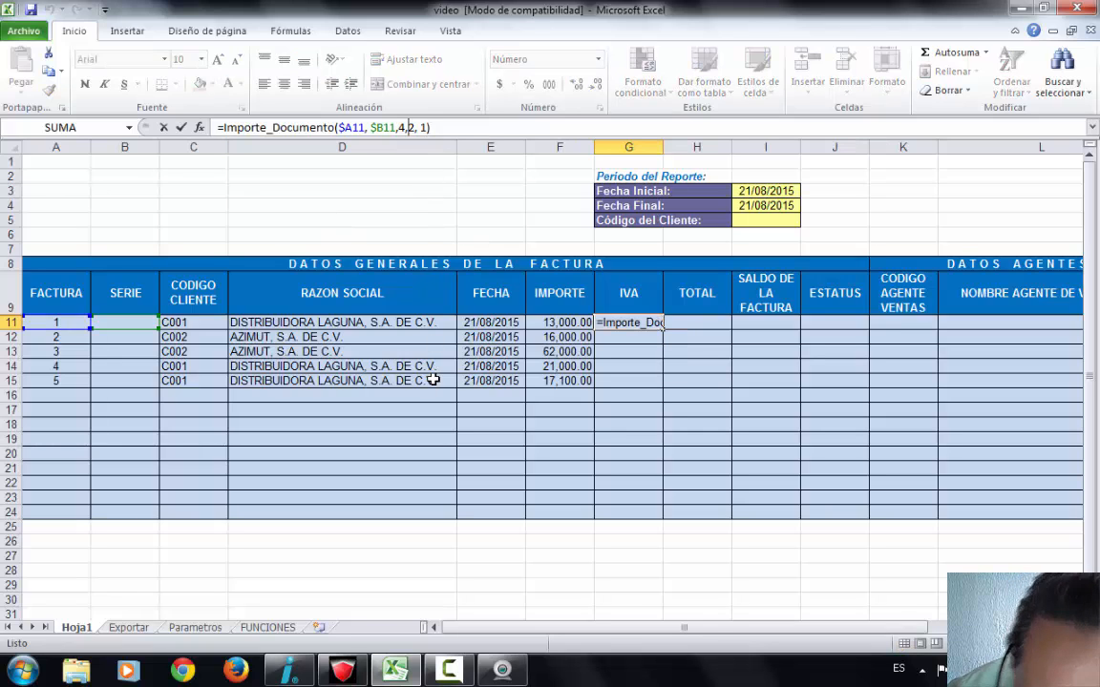
{"action": "key", "text": "Delete"}
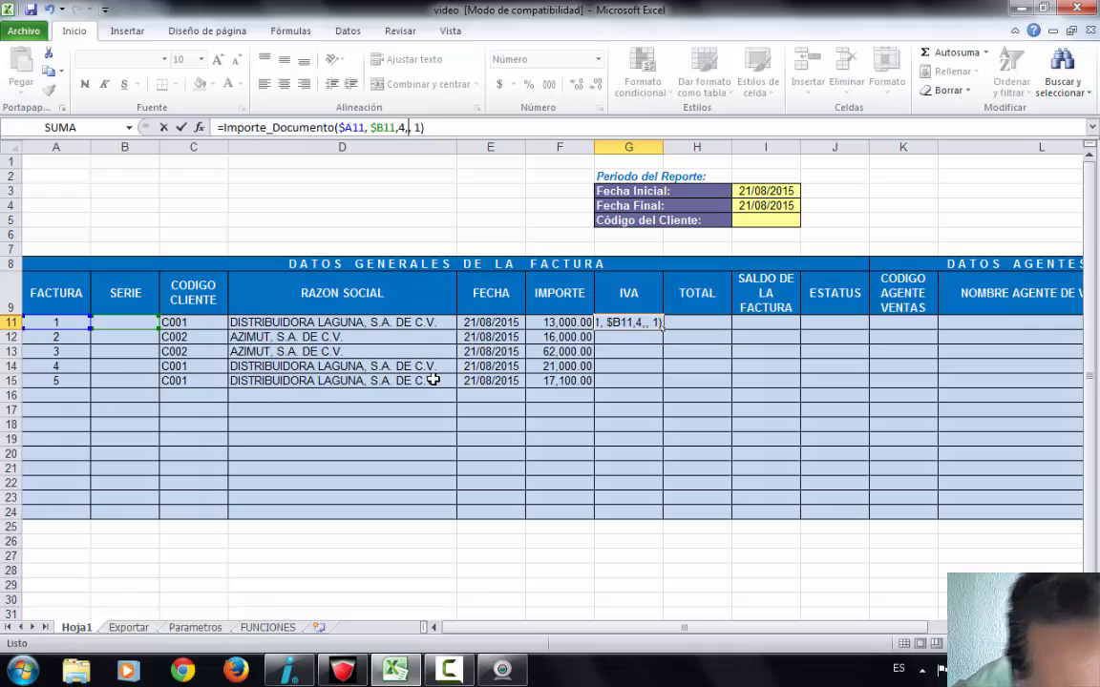
{"action": "type", "text": "3"}
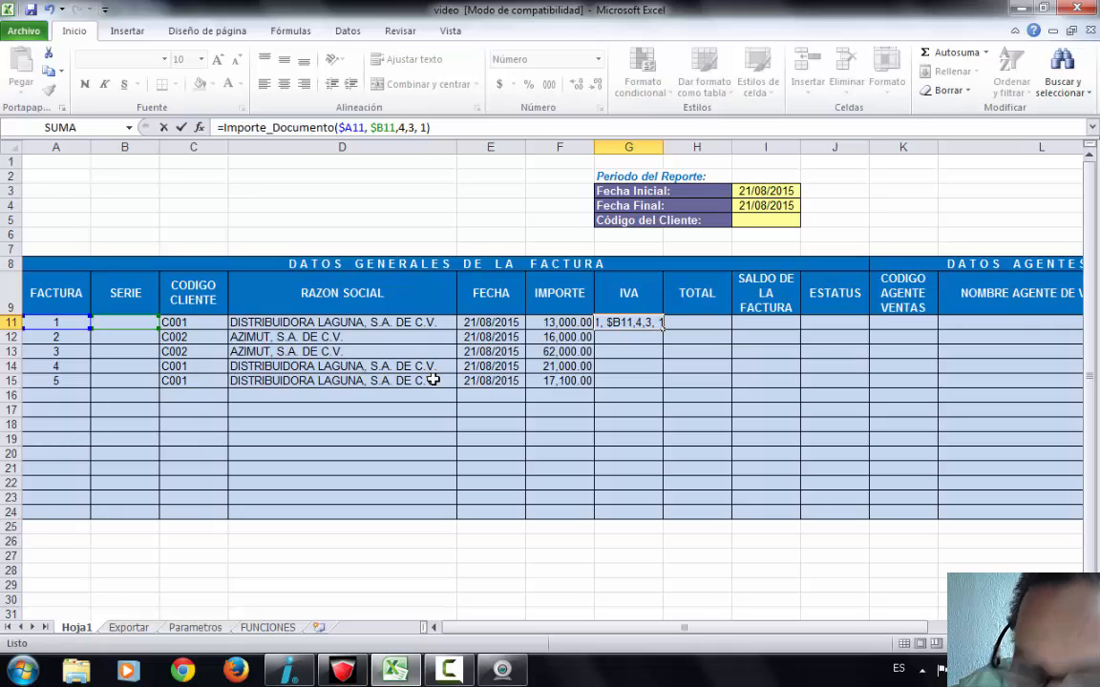
{"action": "key", "text": "Return"}
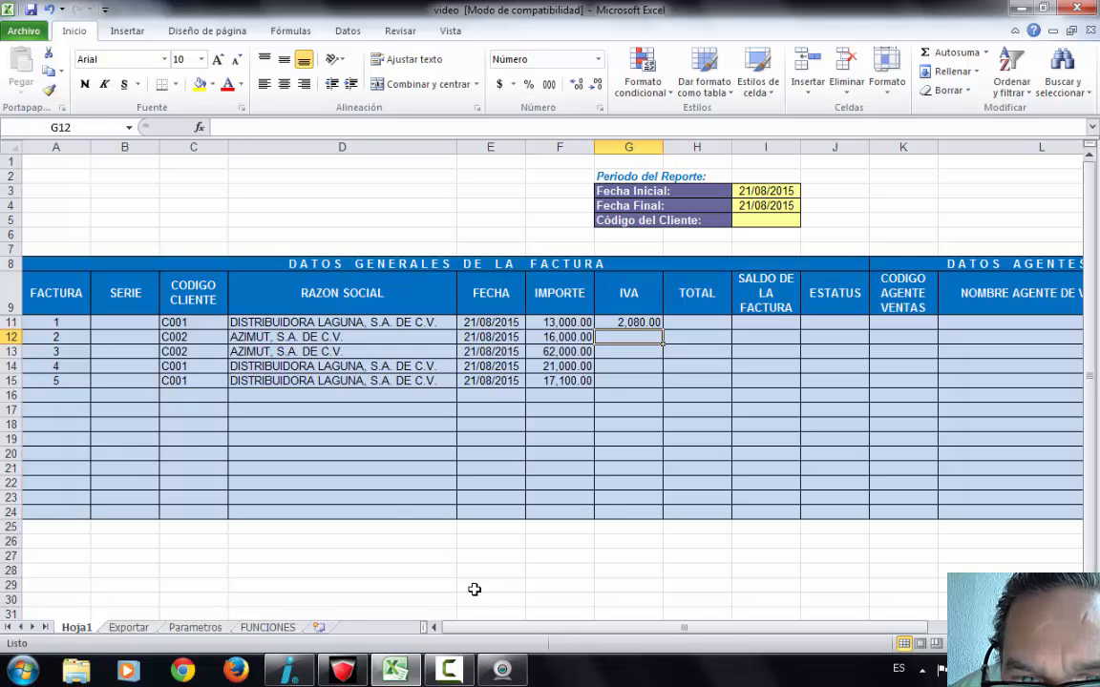
{"action": "left_click", "coordinate": [616, 323]}
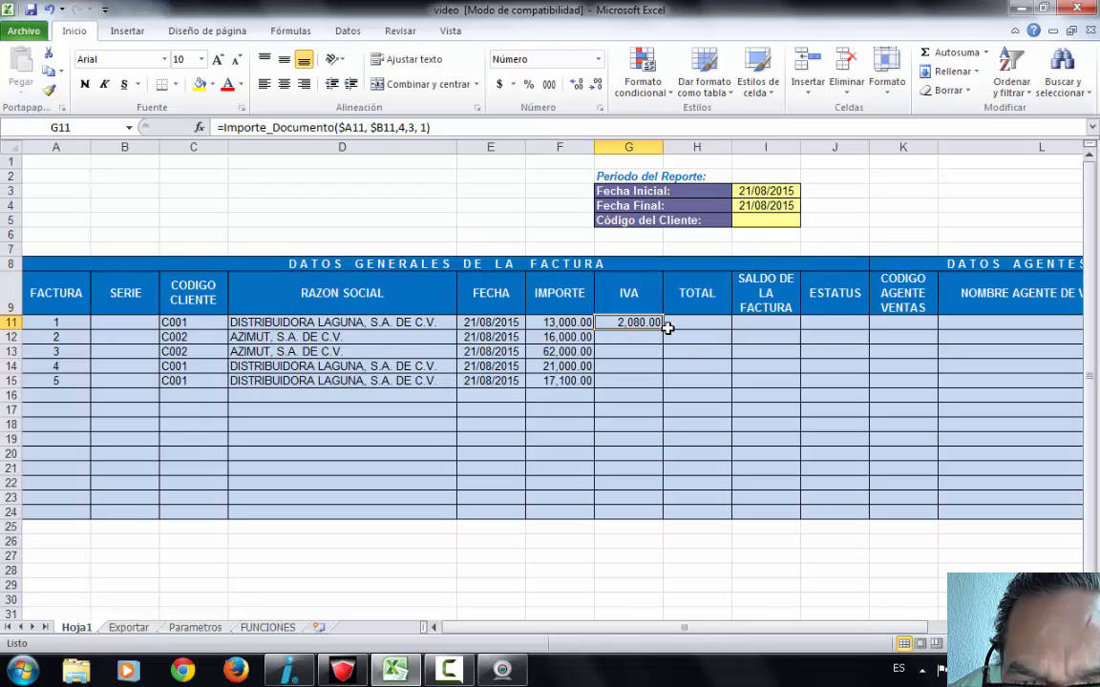
{"action": "left_click_drag", "start_coordinate": [661, 326], "coordinate": [639, 511]}
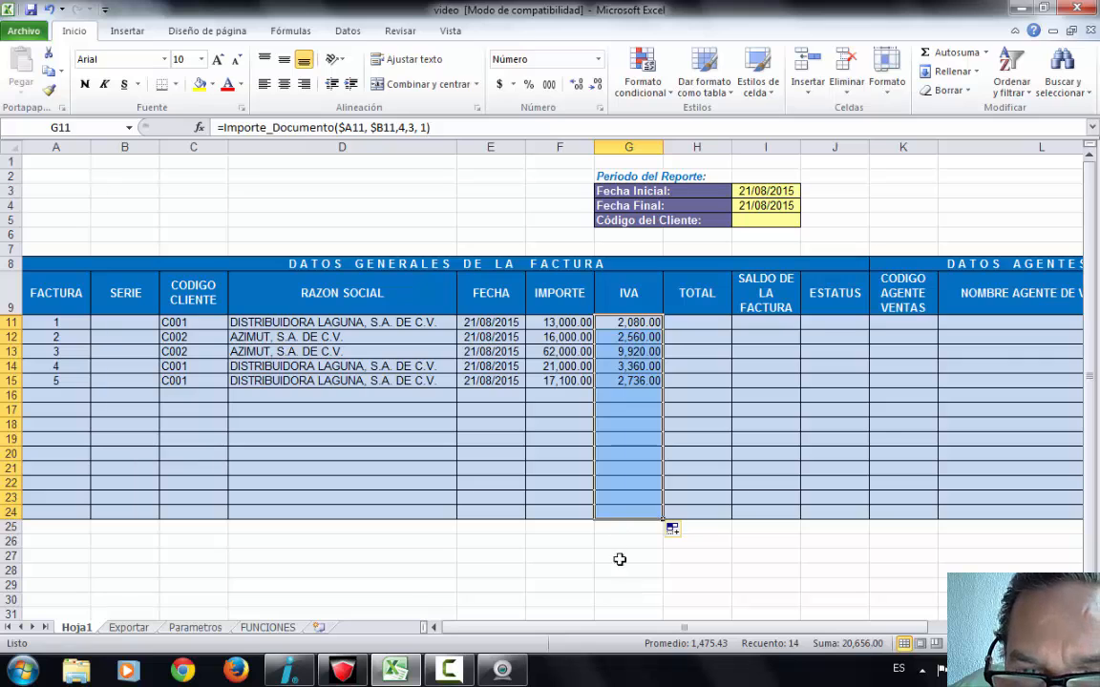
- Copy the Importe_Documento formula from G11 into H11 under TOTAL
{"action": "left_click", "coordinate": [694, 324]}
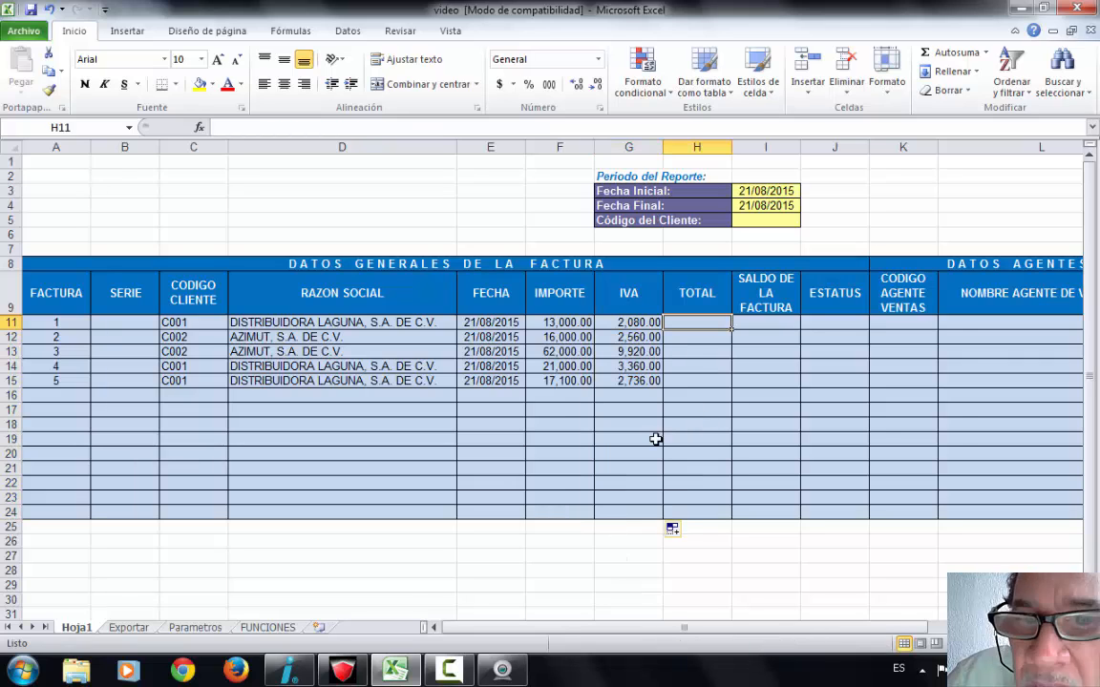
{"action": "left_click", "coordinate": [631, 322]}
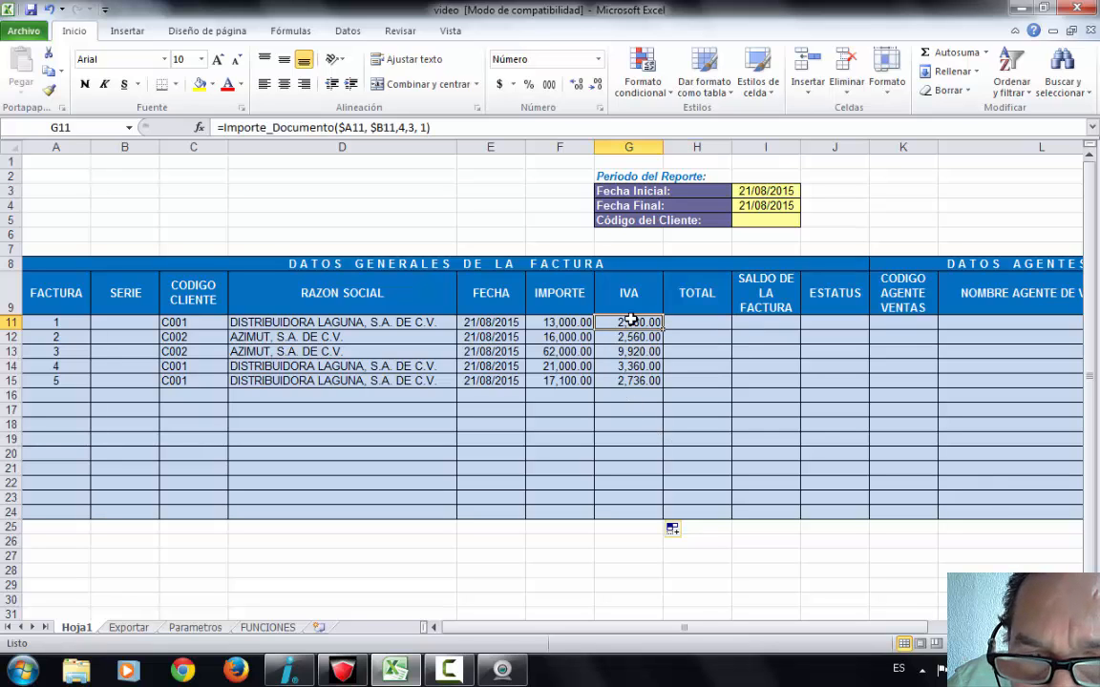
{"action": "left_click_drag", "start_coordinate": [663, 330], "coordinate": [731, 329]}
{"action": "left_click", "coordinate": [705, 325]}
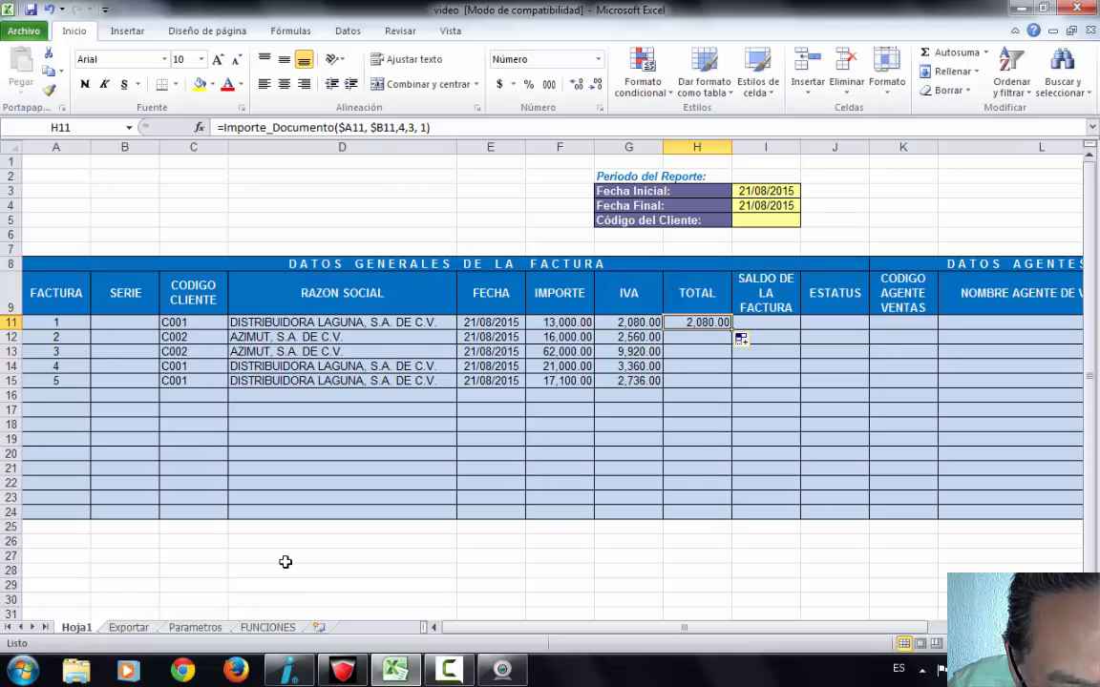
- Look up the code for Total in the Tabla de Importes Base on the FUNCIONES sheet and return to Hoja1
{"action": "left_click", "coordinate": [271, 628]}
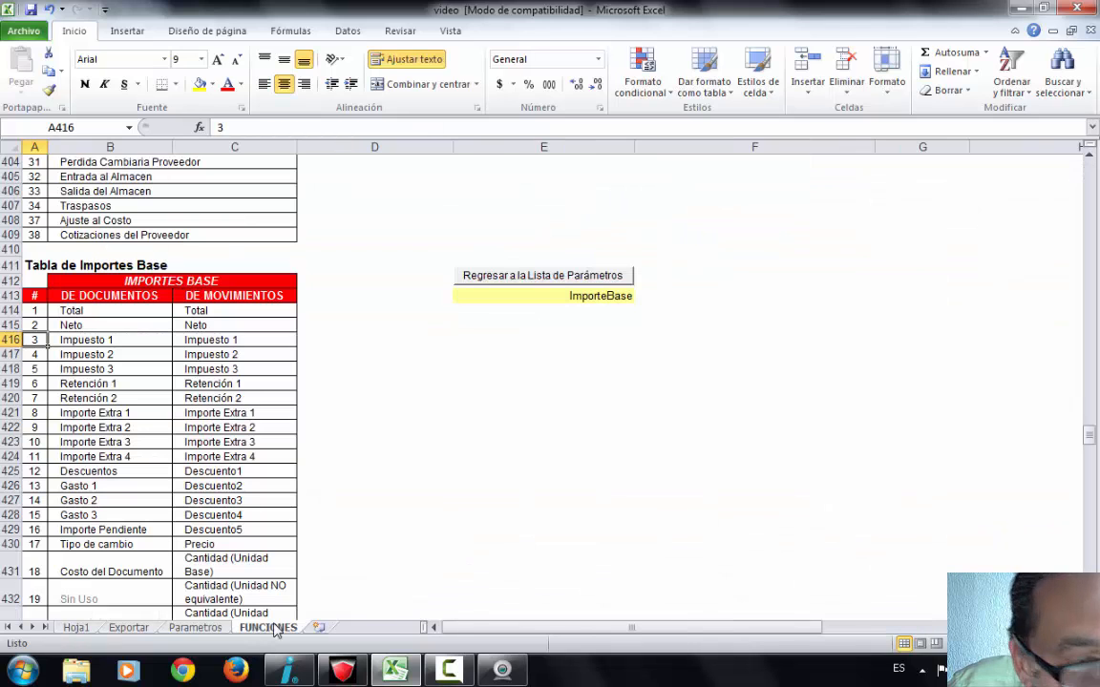
{"action": "left_click", "coordinate": [34, 310]}
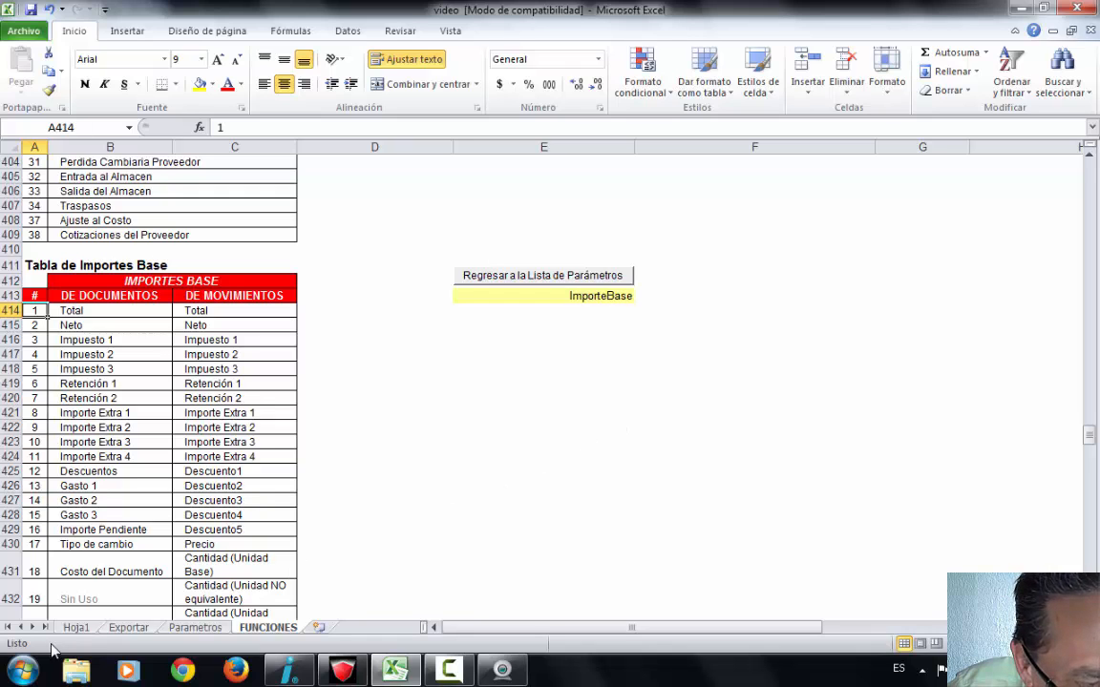
{"action": "left_click", "coordinate": [75, 627]}
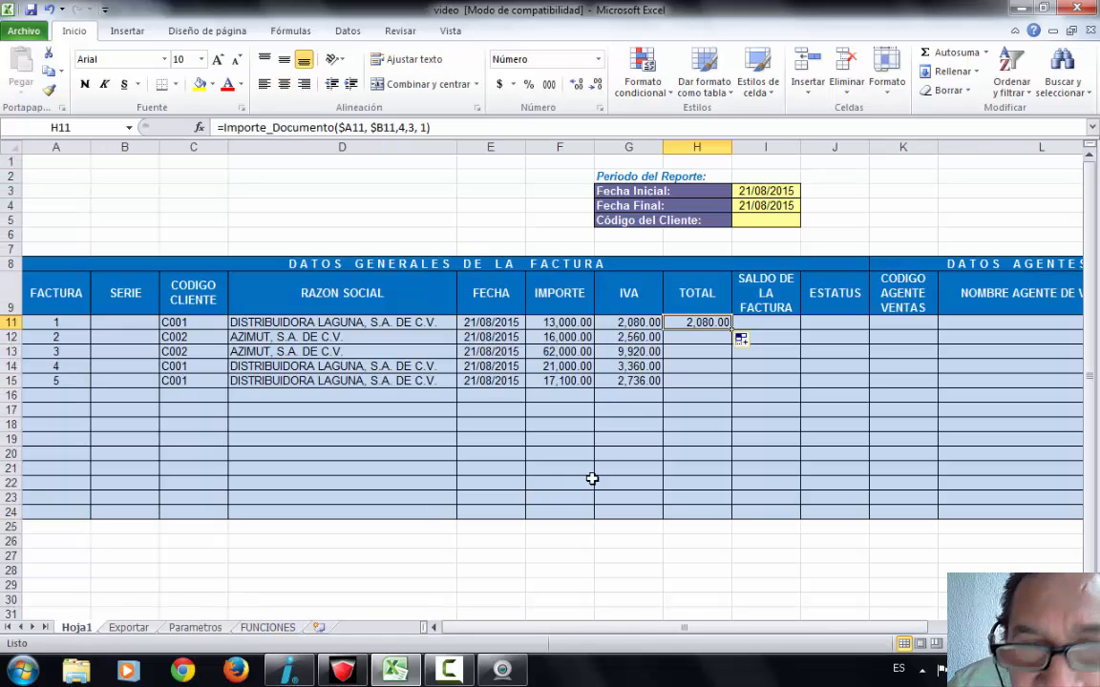
- Replace the ImporteBase argument of the H11 formula with 1 and fill the formula down to H24
{"action": "left_click", "coordinate": [408, 127]}
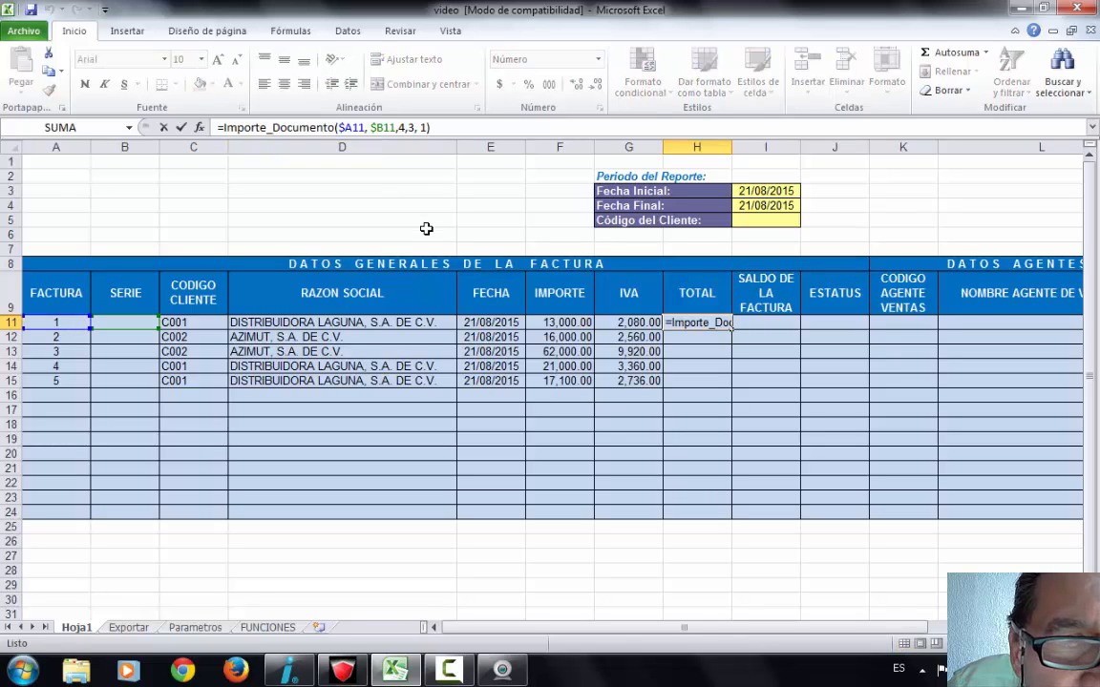
{"action": "key", "text": "BackSpace"}
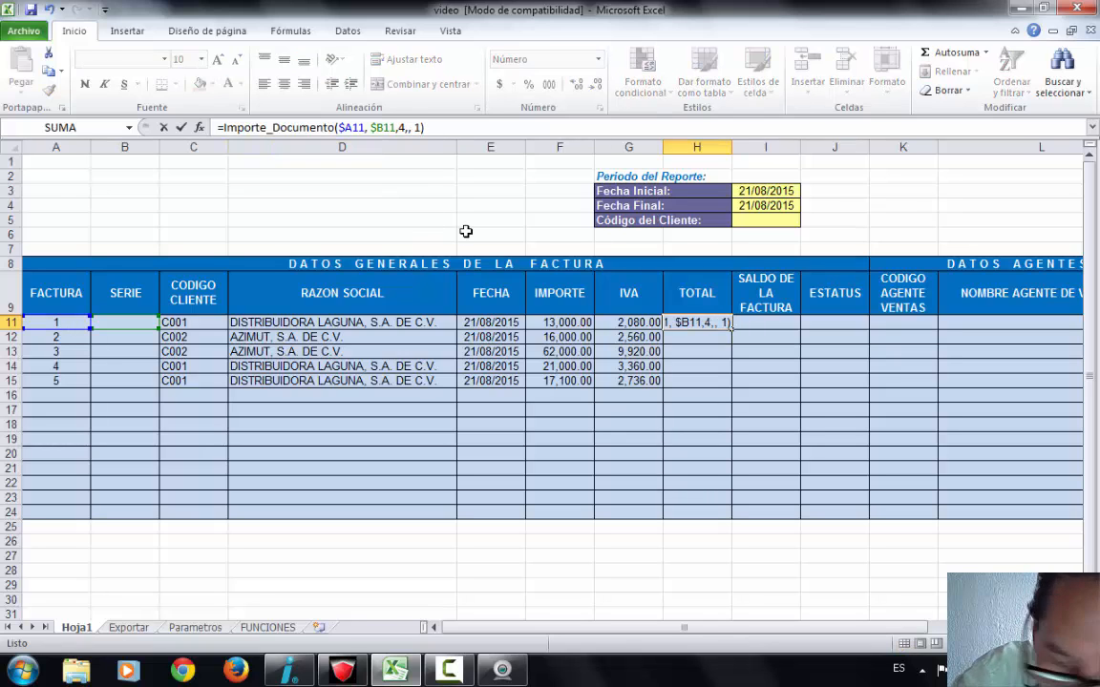
{"action": "type", "text": "1"}
{"action": "key", "text": "Return"}
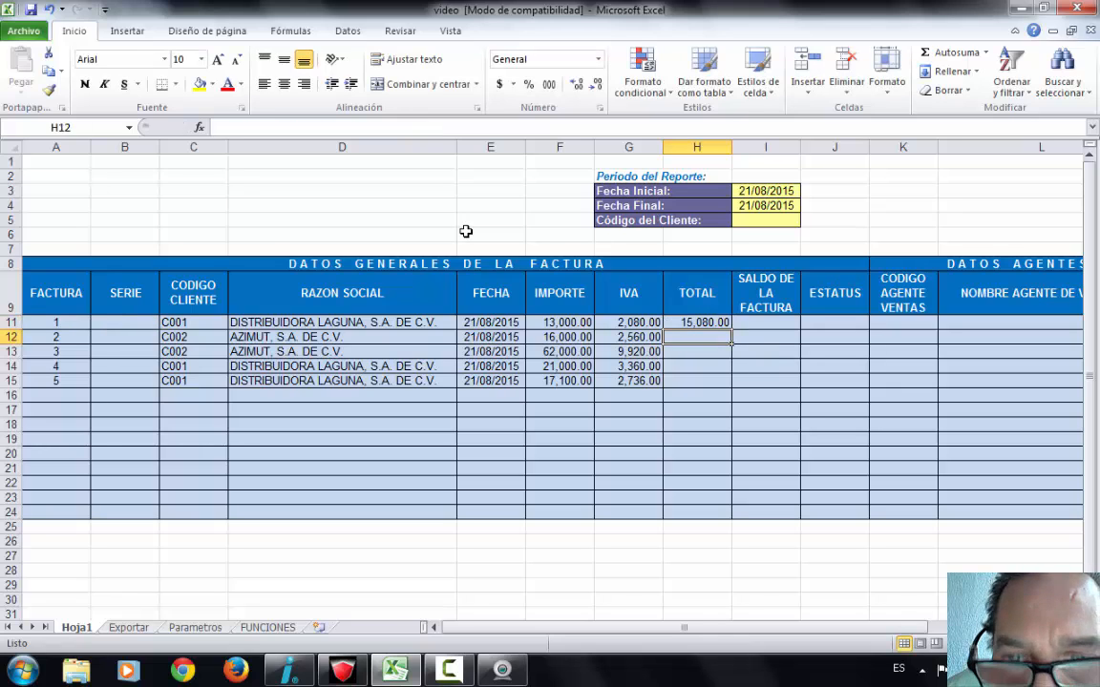
{"action": "left_click", "coordinate": [678, 324]}
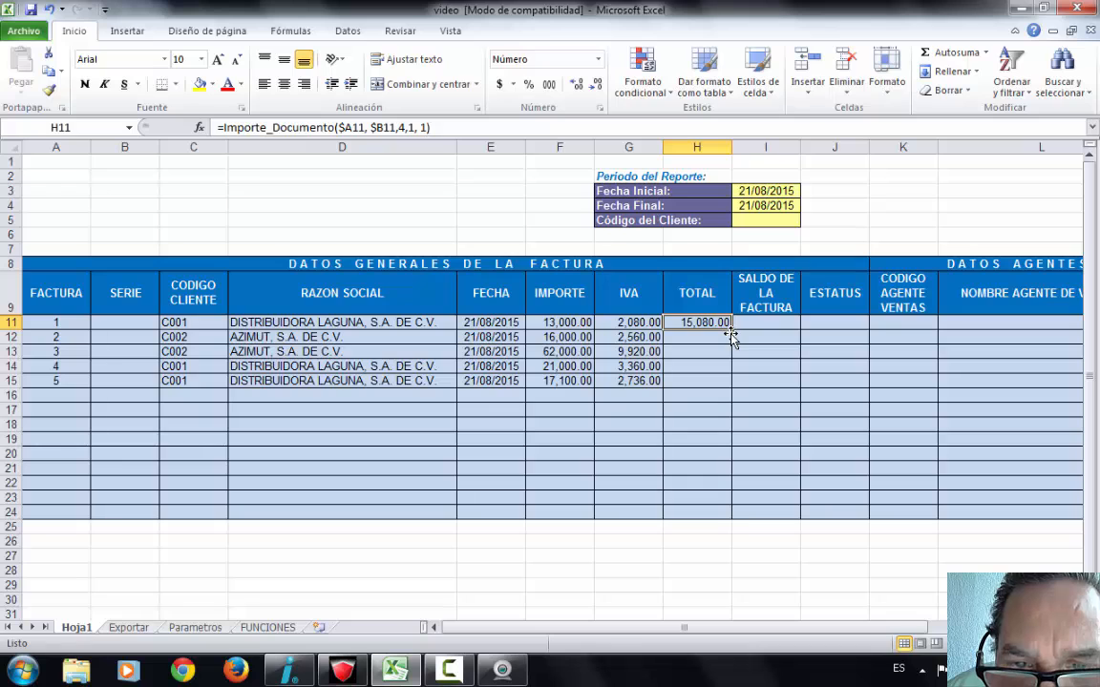
{"action": "left_click_drag", "start_coordinate": [731, 329], "coordinate": [711, 518]}
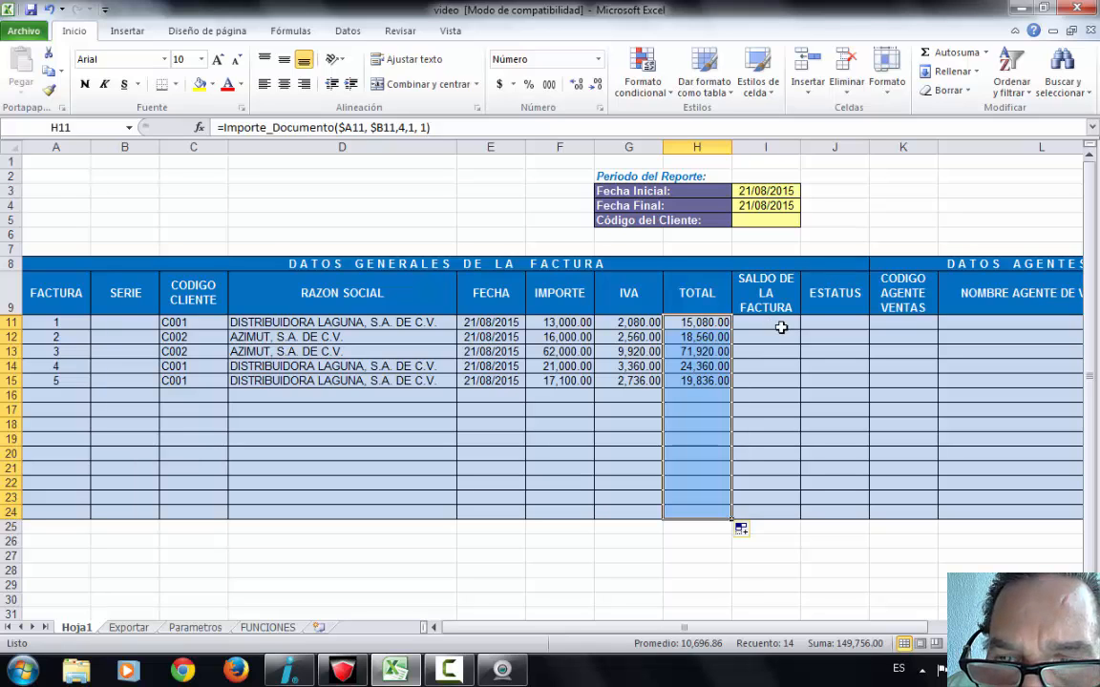
- Select I11 under SALDO DE LA FACTURA and open the Grupo 10 functions for Clientes y Proveedores on the FUNCIONES sheet
{"action": "left_click", "coordinate": [781, 327]}
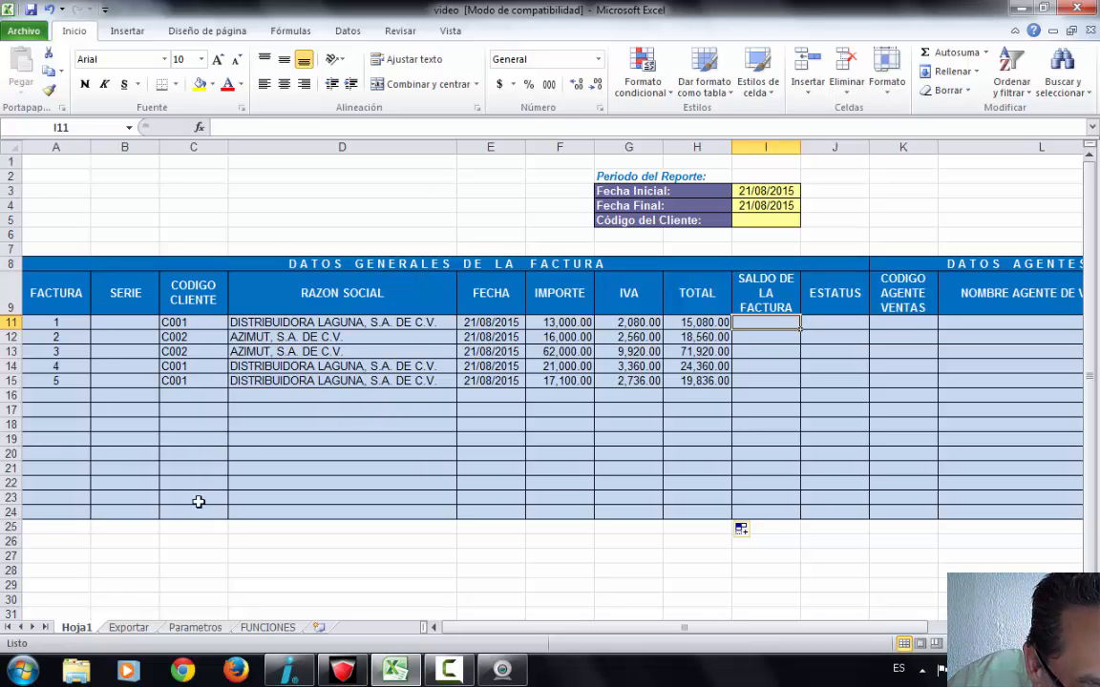
{"action": "left_click", "coordinate": [267, 627]}
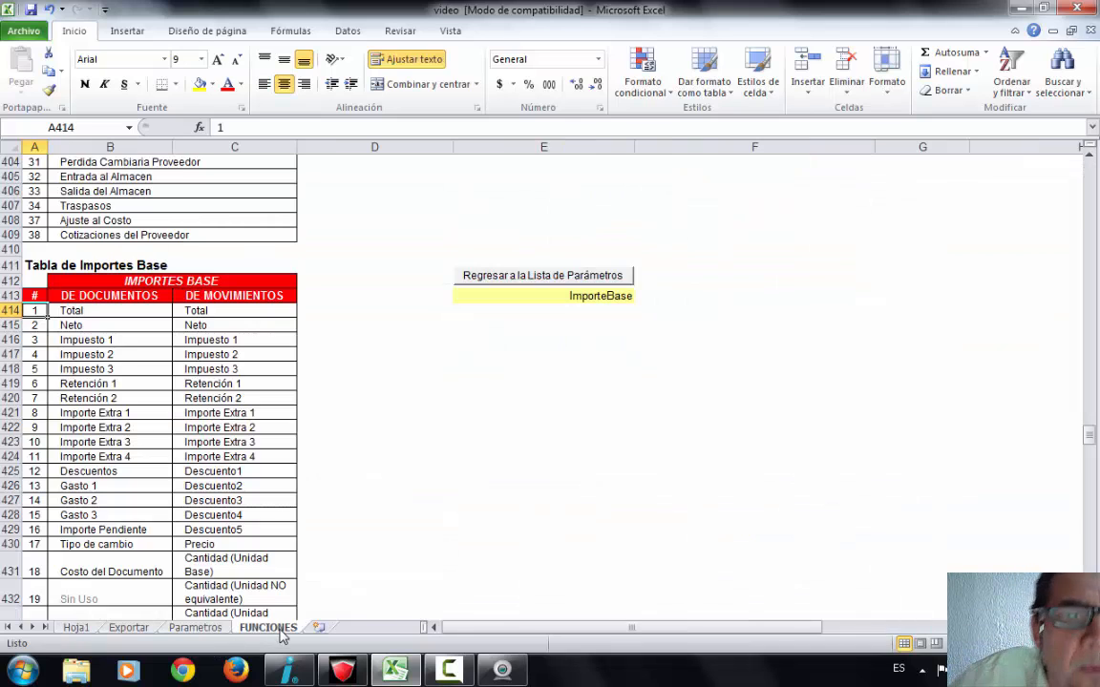
{"action": "scroll", "coordinate": [902, 583], "scroll_direction": "up", "scroll_amount": 9}
{"action": "scroll", "coordinate": [902, 583], "scroll_direction": "up", "scroll_amount": 20}
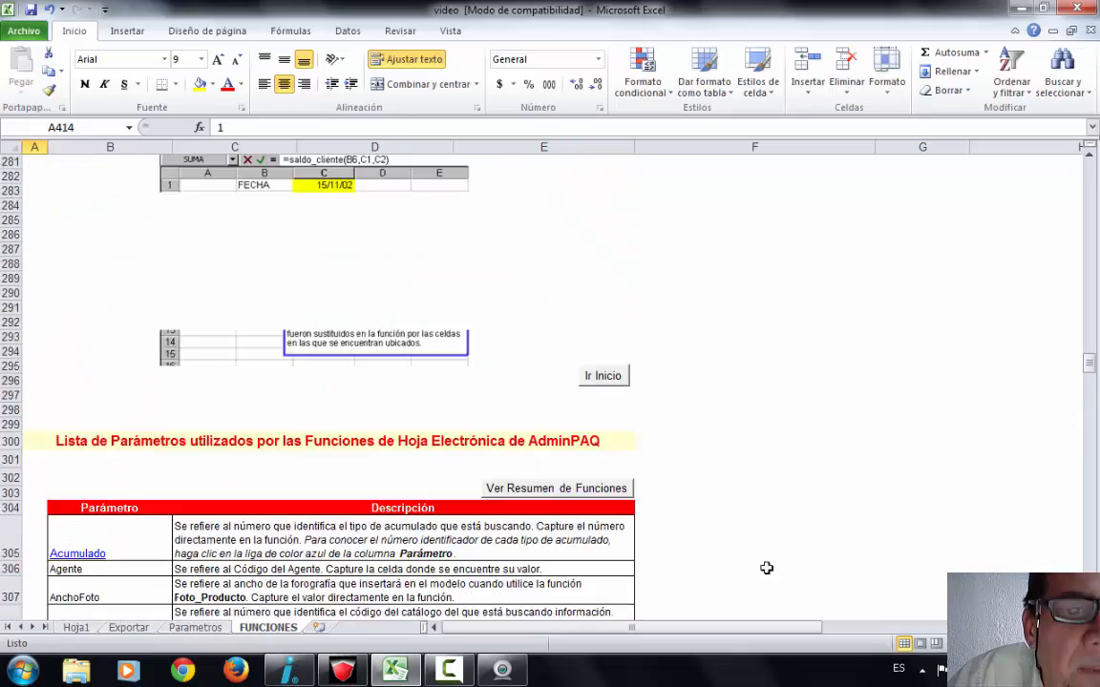
{"action": "scroll", "coordinate": [667, 598], "scroll_direction": "up", "scroll_amount": 20}
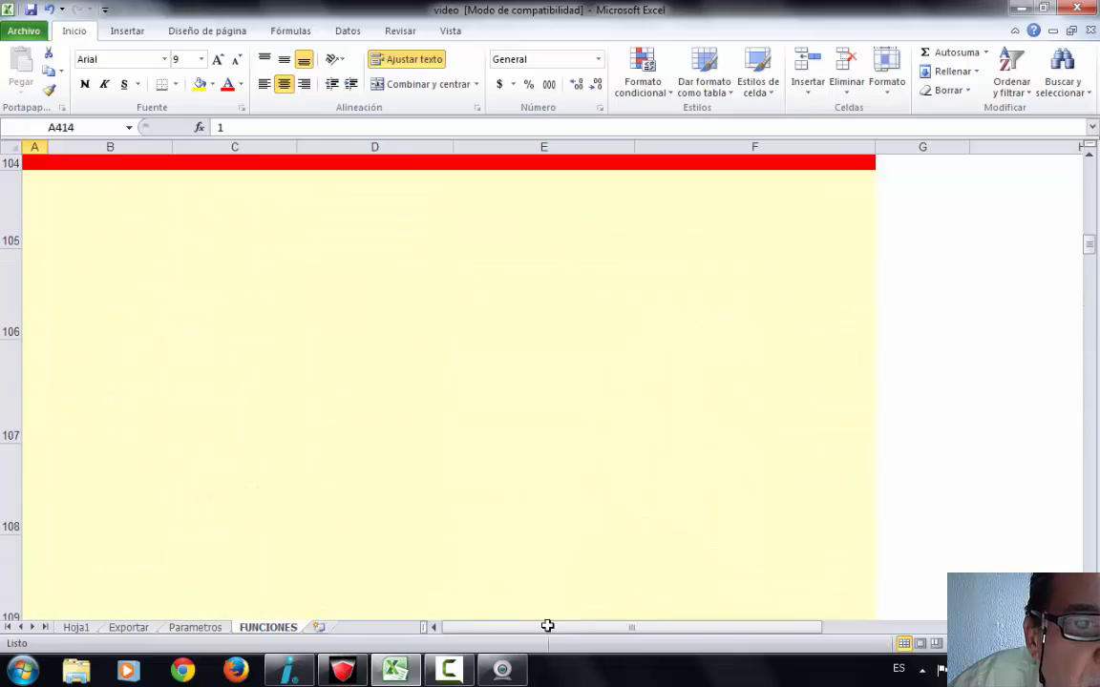
{"action": "scroll", "coordinate": [495, 650], "scroll_direction": "up", "scroll_amount": 5}
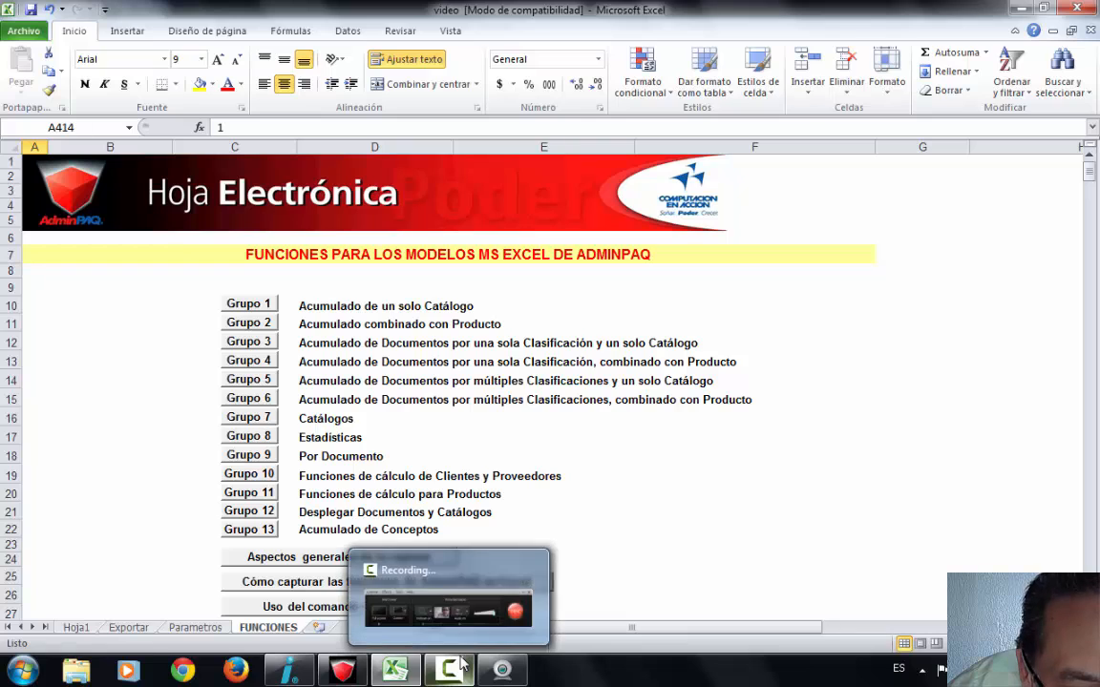
{"action": "left_click", "coordinate": [250, 482]}
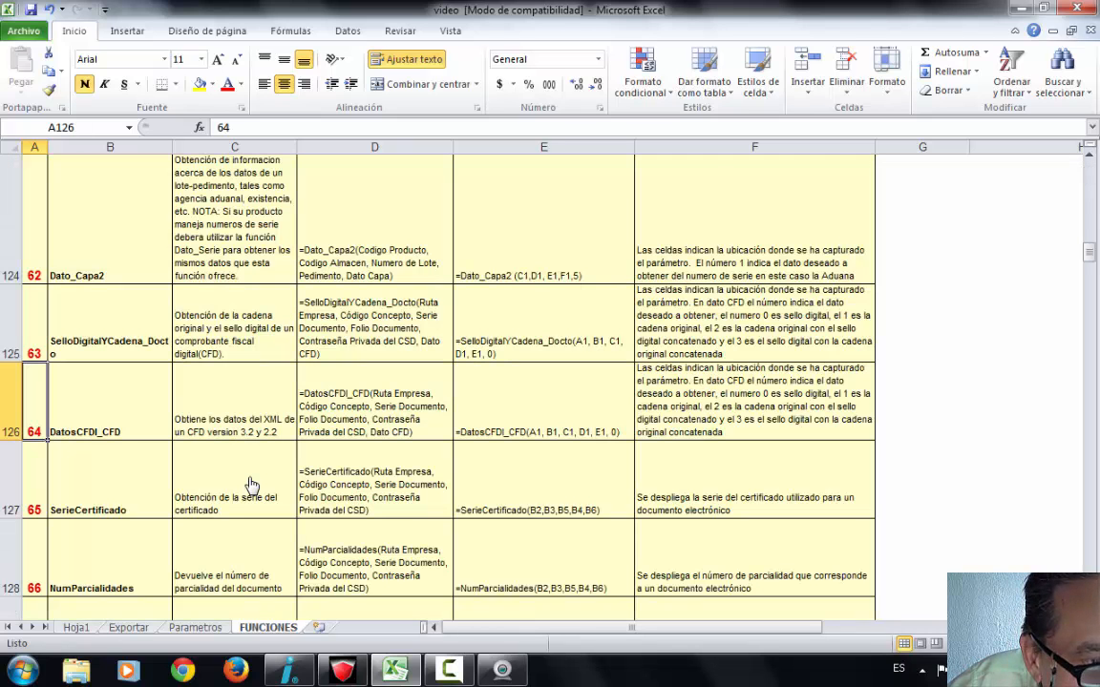
- Find Saldo_Documento among the Clientes y Proveedores functions and copy its syntax from D143
{"action": "scroll", "coordinate": [250, 484], "scroll_direction": "down", "scroll_amount": 1}
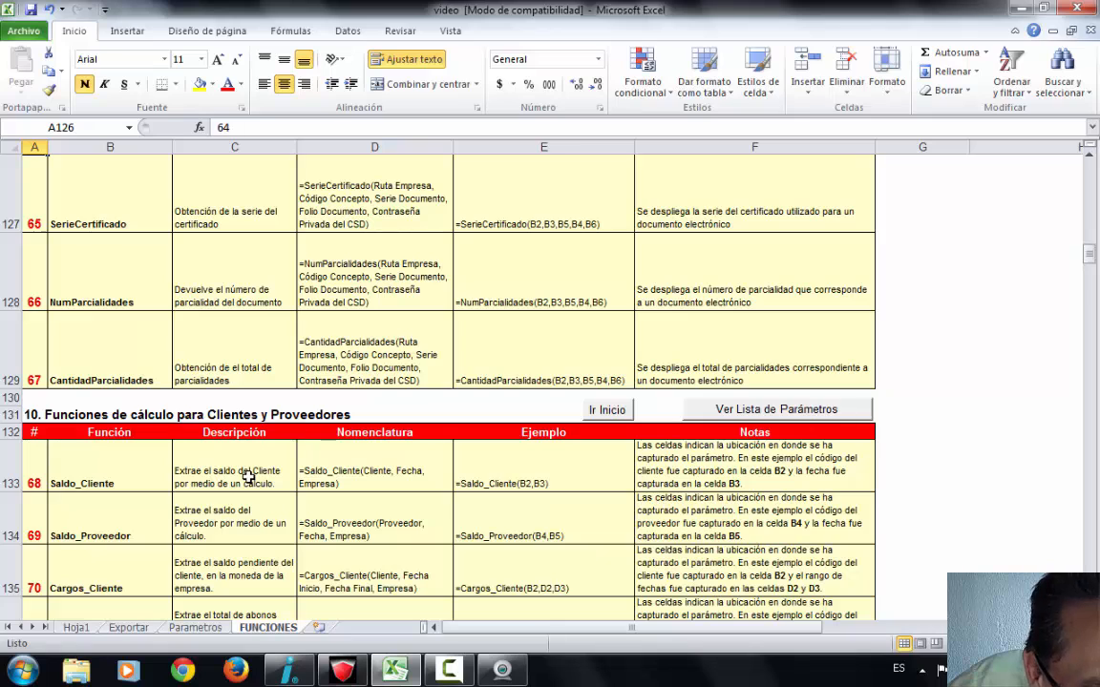
{"action": "left_click", "coordinate": [128, 455]}
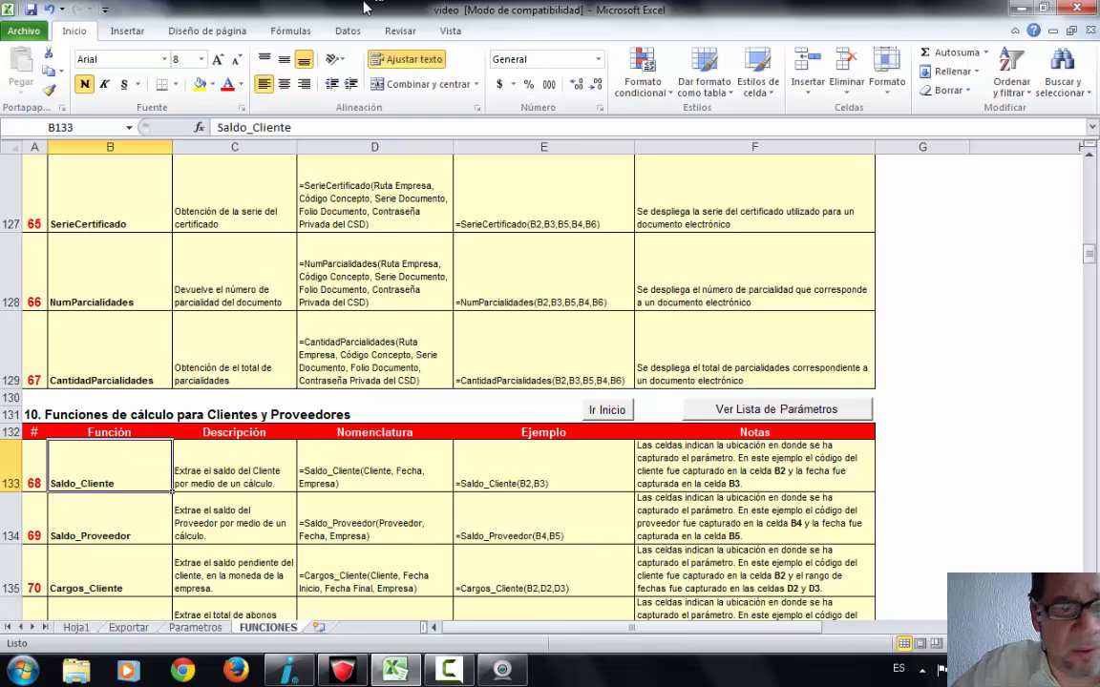
{"action": "key", "text": "Down"}
{"action": "key", "text": "Down"}
{"action": "key", "text": "Down"}
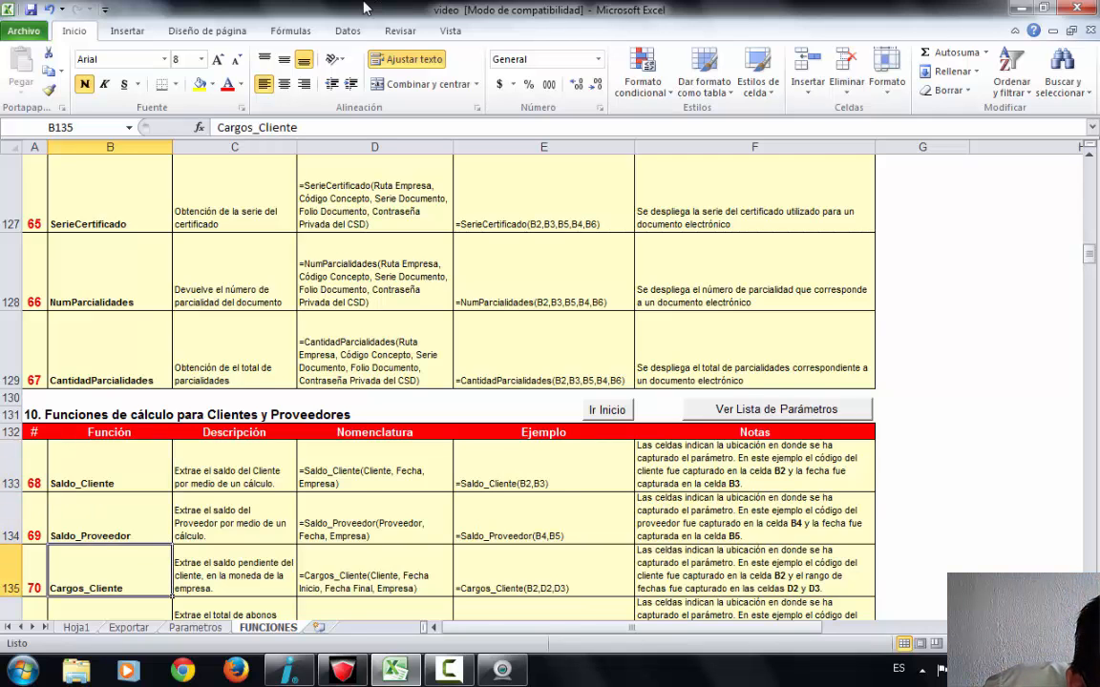
{"action": "key", "text": "Down"}
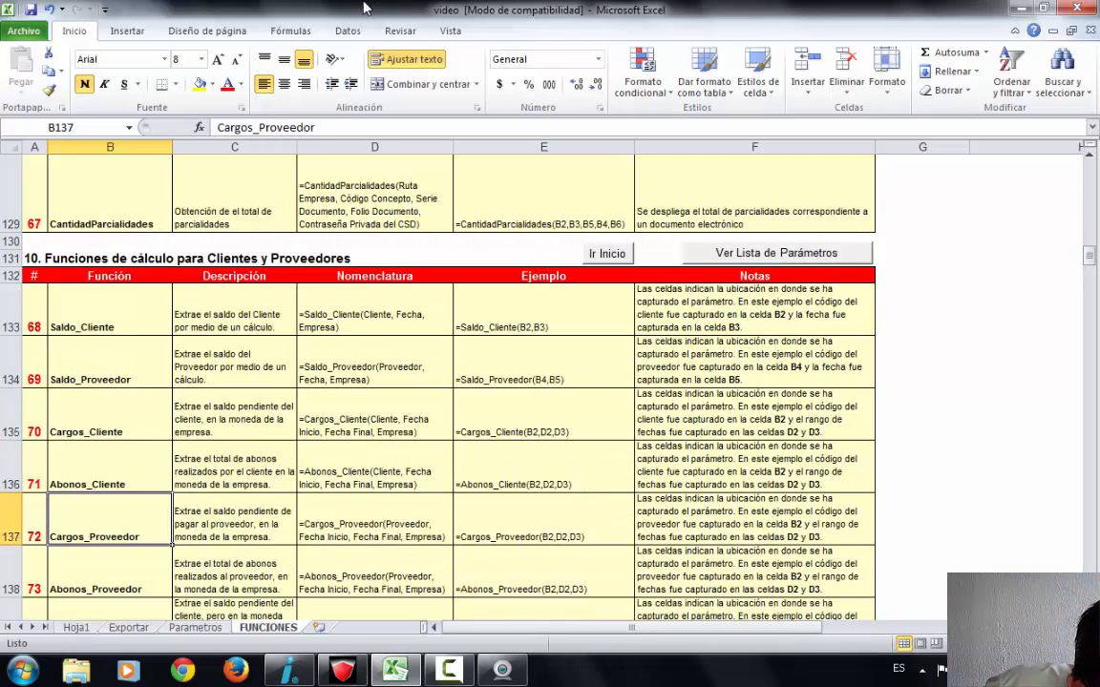
{"action": "key", "text": "Down"}
{"action": "key", "text": "Down"}
{"action": "key", "text": "Down"}
{"action": "key", "text": "Down"}
{"action": "key", "text": "Down"}
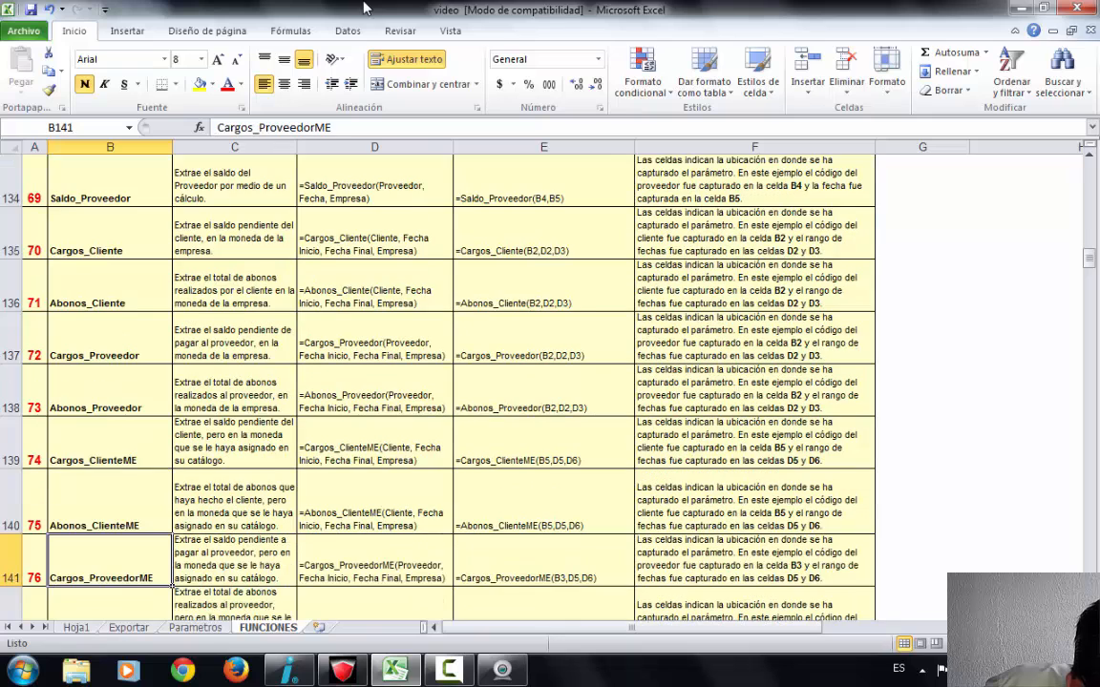
{"action": "key", "text": "Down"}
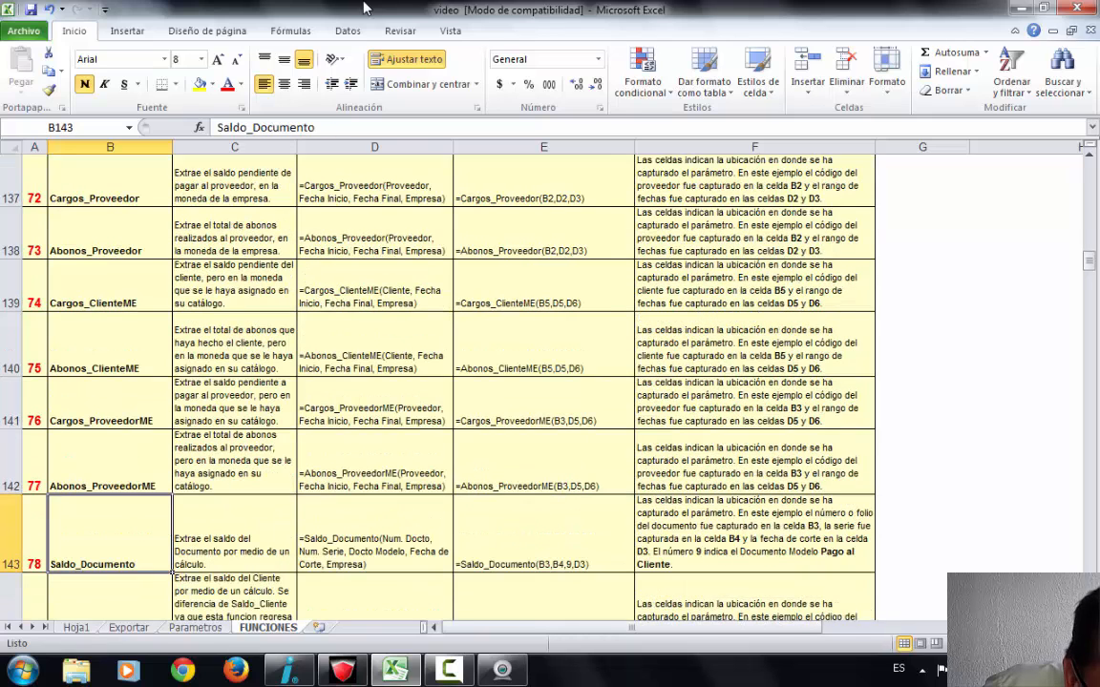
{"action": "key", "text": "Right"}
{"action": "key", "text": "Right"}
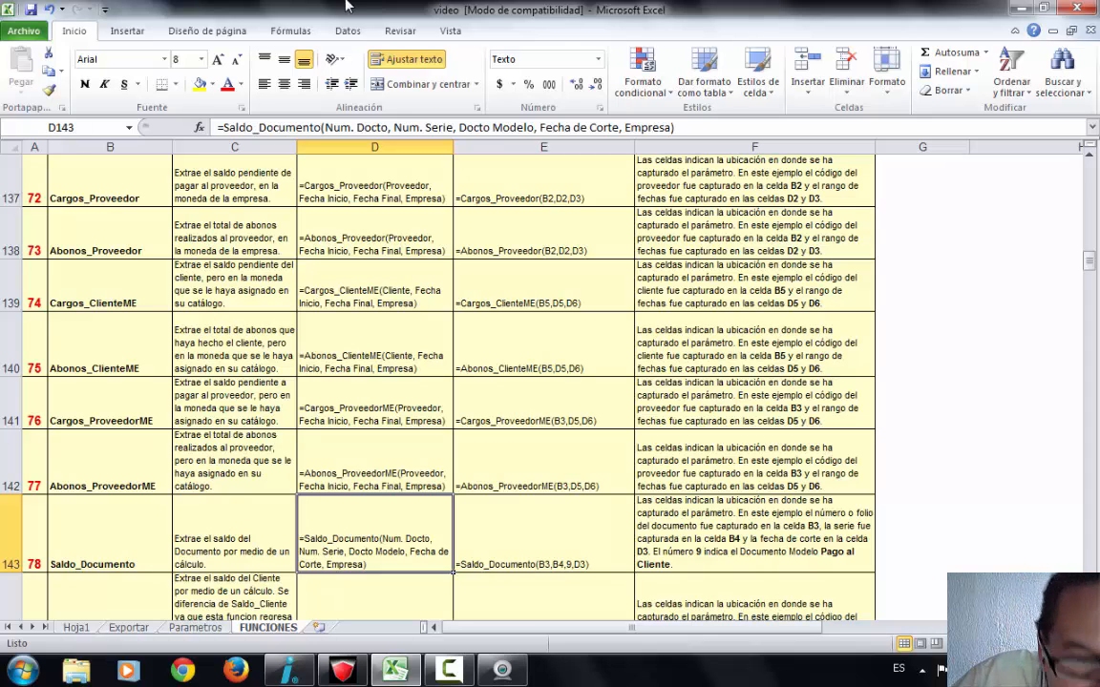
{"action": "right_click", "coordinate": [364, 524]}
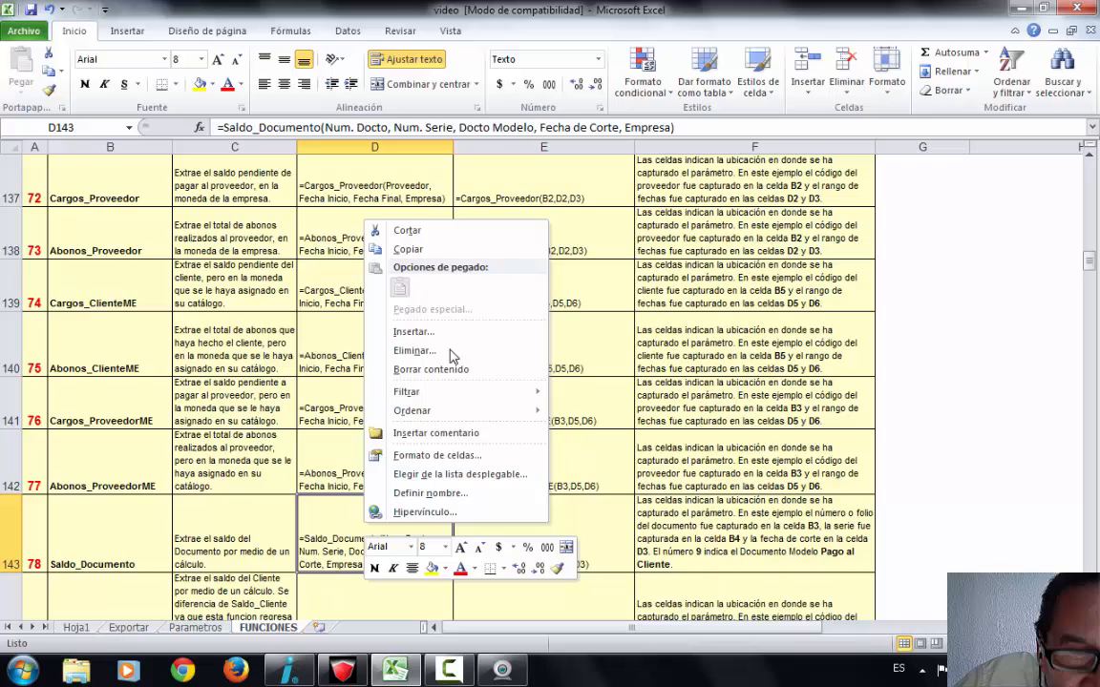
{"action": "left_click", "coordinate": [408, 249]}
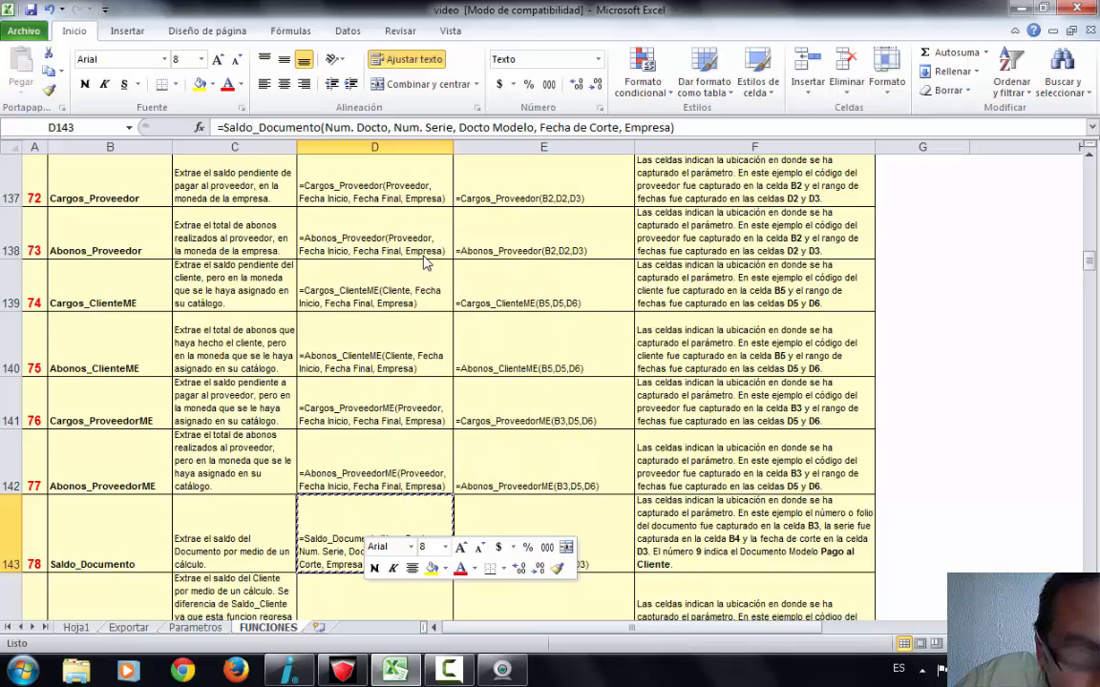
- Paste the Saldo_Documento syntax into I11 on Hoja1 without its source formatting, and save the workbook despite the compatibility check
{"action": "left_click", "coordinate": [75, 627]}
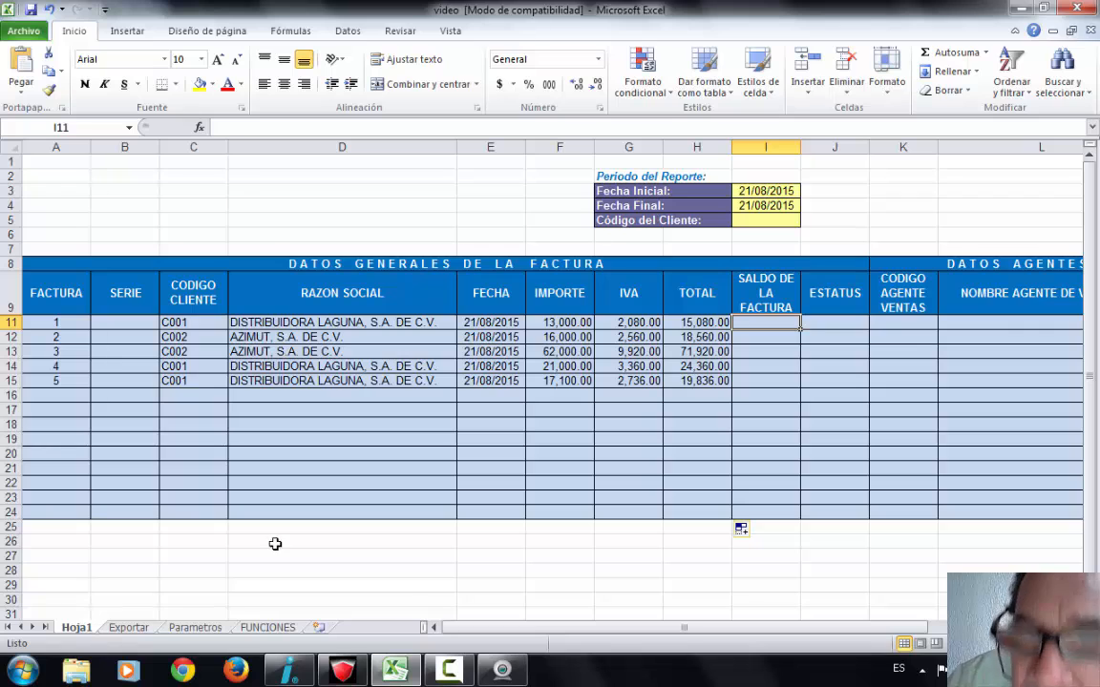
{"action": "right_click", "coordinate": [771, 323]}
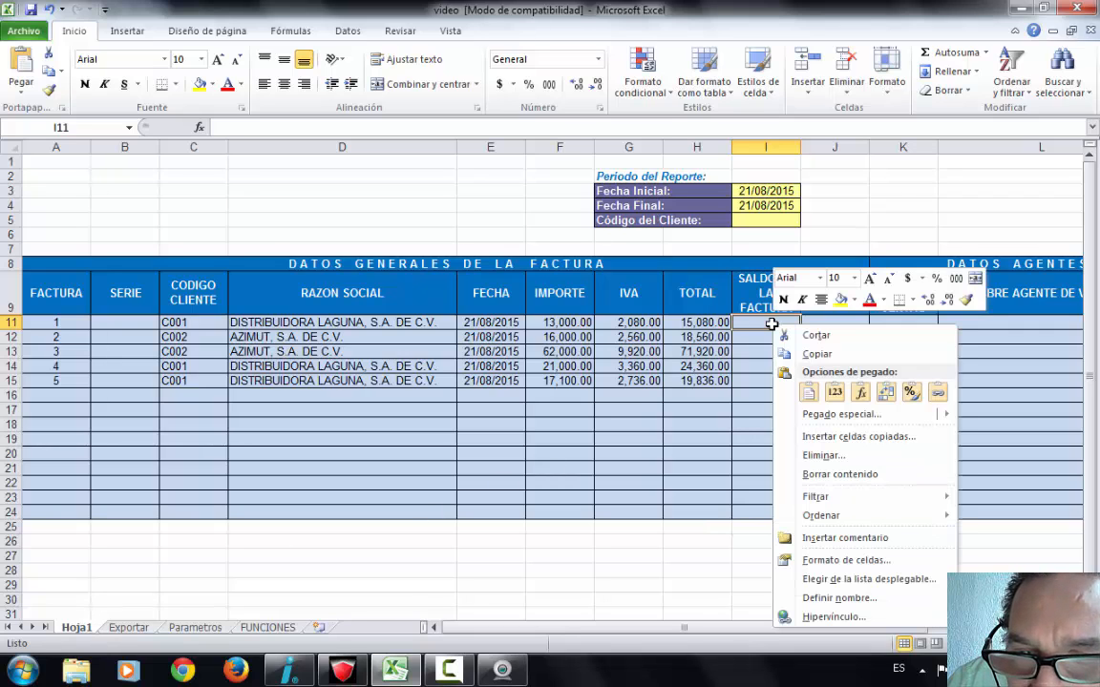
{"action": "left_click", "coordinate": [848, 399]}
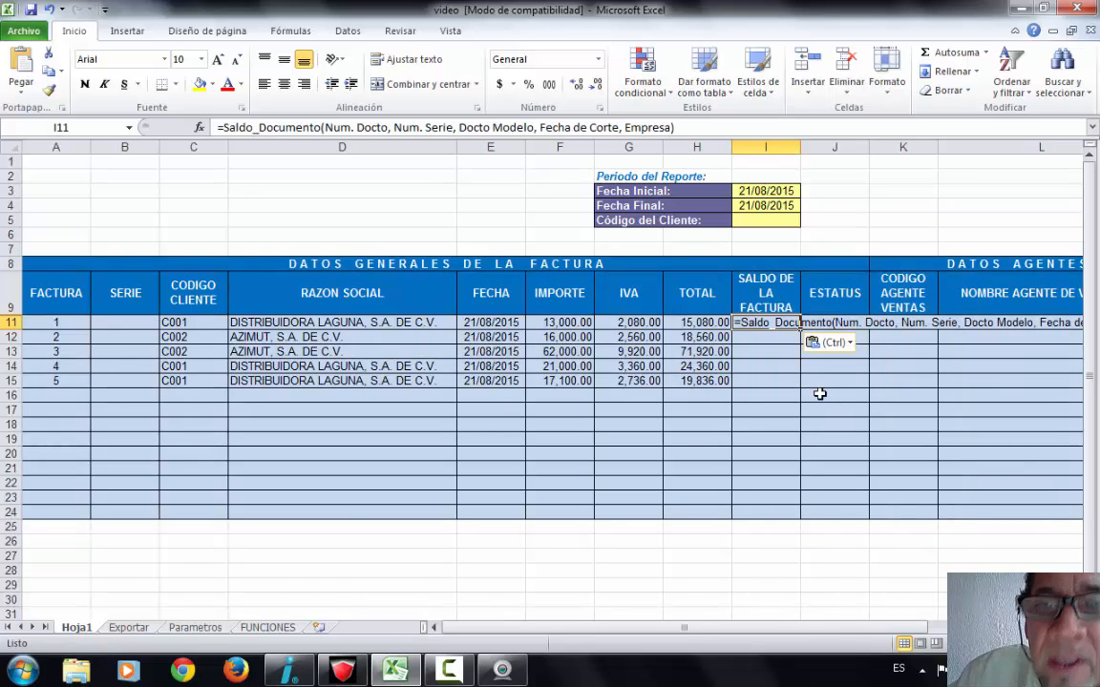
{"action": "left_click", "coordinate": [31, 11]}
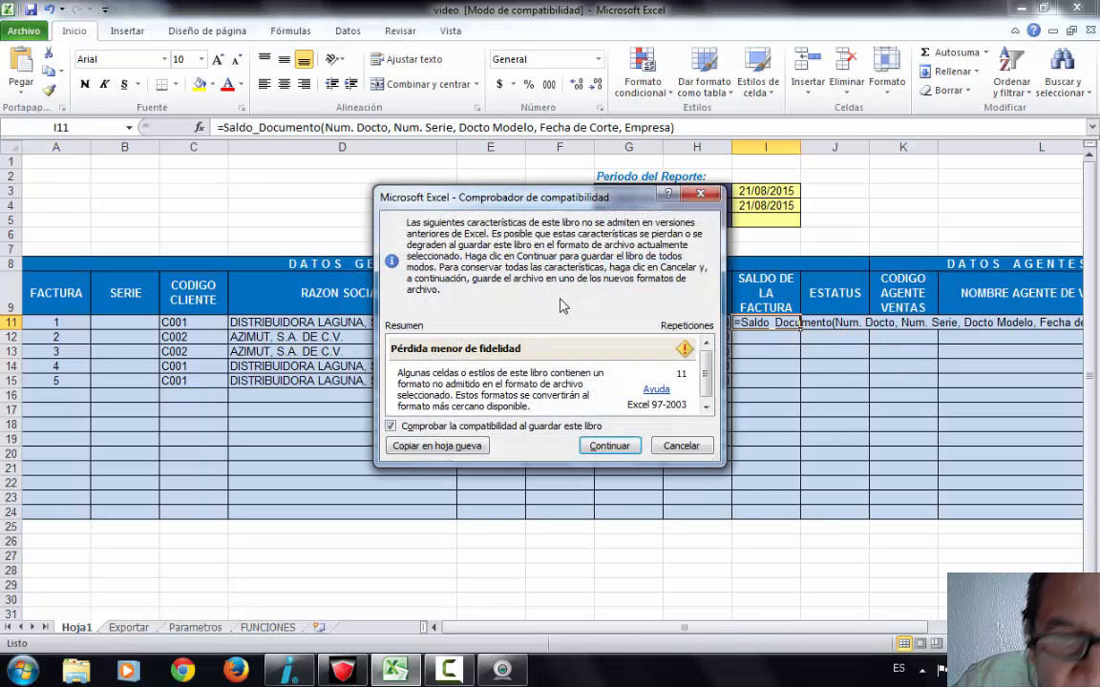
{"action": "left_click", "coordinate": [611, 446]}
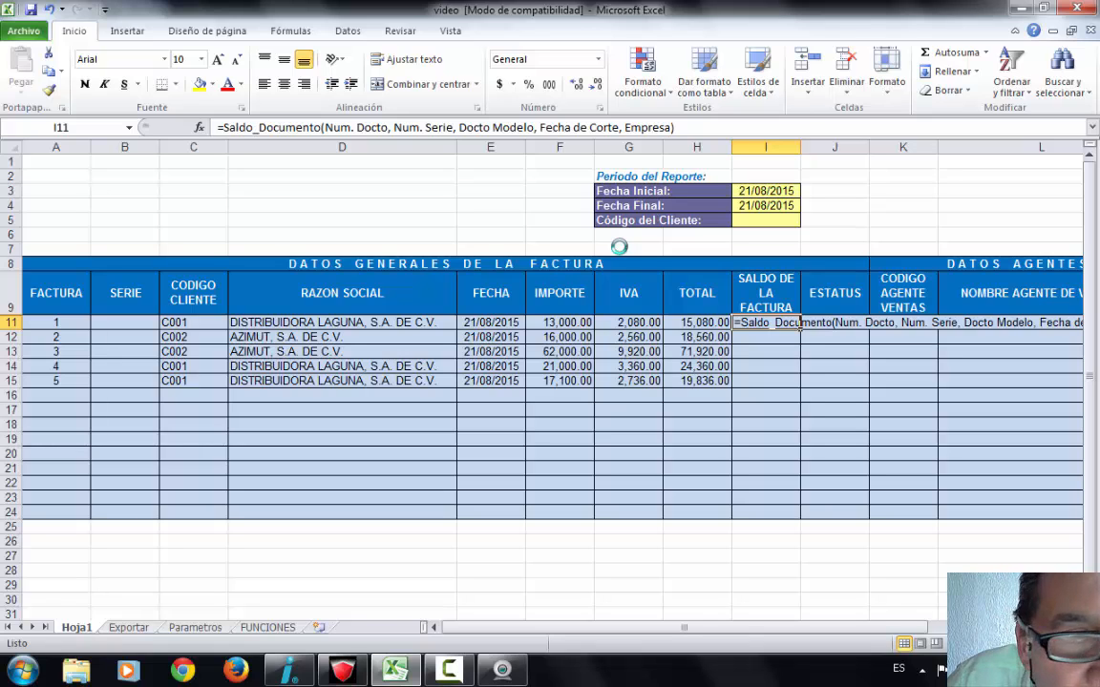
- Replace the Num. Docto argument of the Saldo_Documento formula in I11 with a reference to A11
{"action": "left_click", "coordinate": [325, 127]}
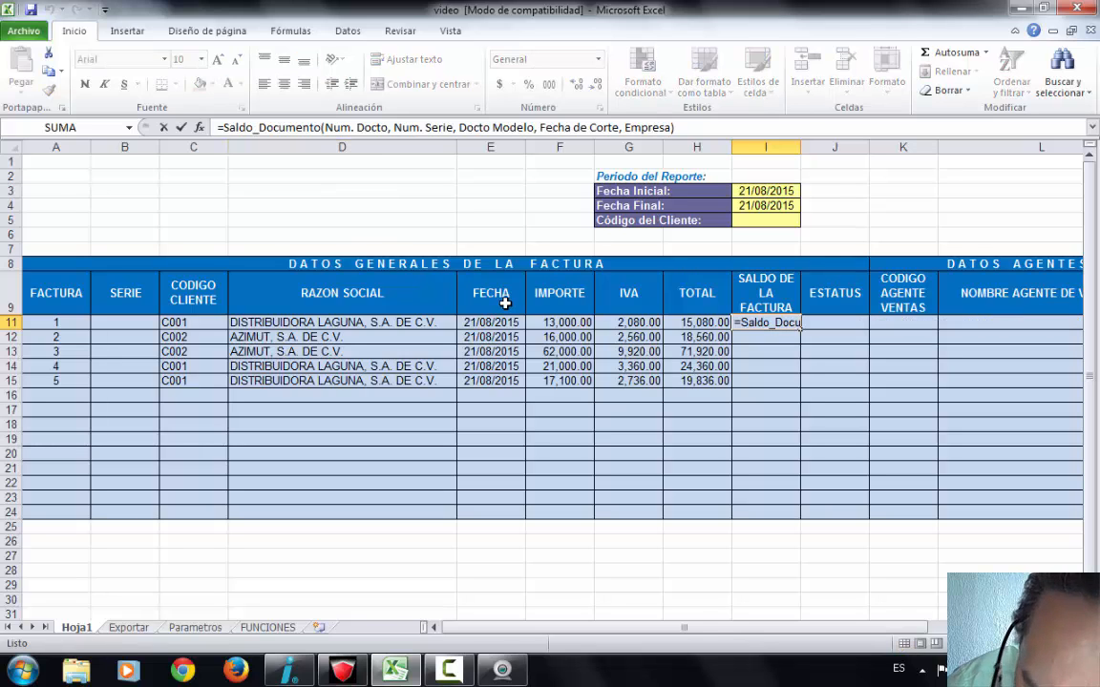
{"action": "key", "text": "Delete"}
{"action": "key", "text": "Delete"}
{"action": "key", "text": "Delete"}
{"action": "key", "text": "Delete"}
{"action": "key", "text": "Delete"}
{"action": "key", "text": "Delete"}
{"action": "key", "text": "Delete"}
{"action": "key", "text": "Delete"}
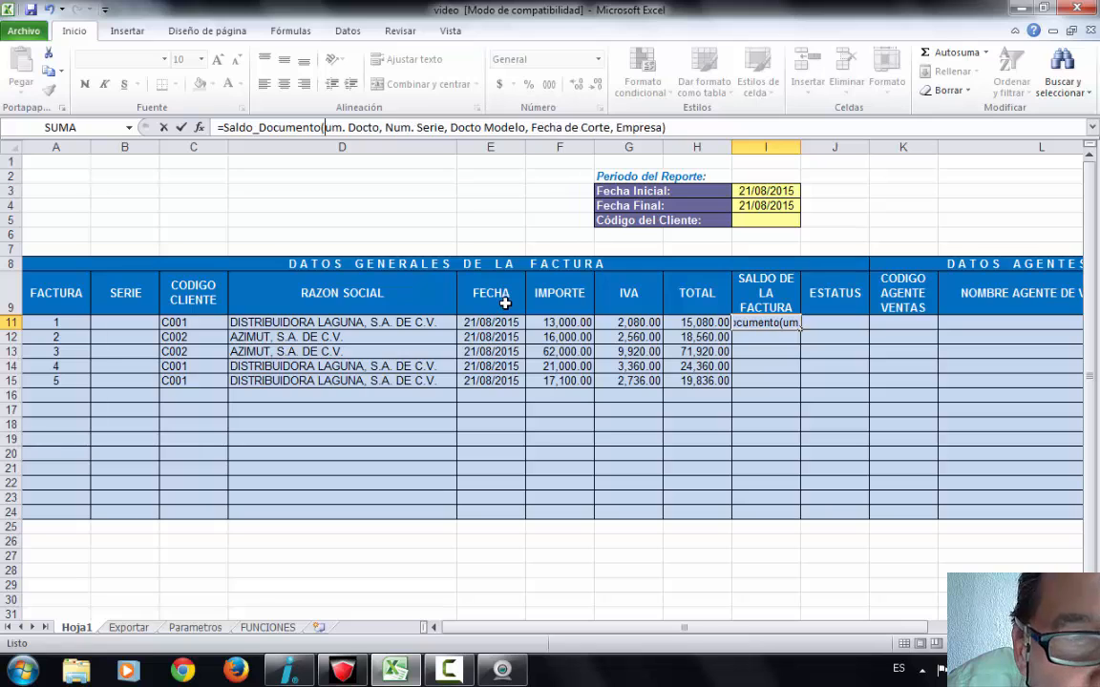
{"action": "key", "text": "Delete"}
{"action": "key", "text": "Delete"}
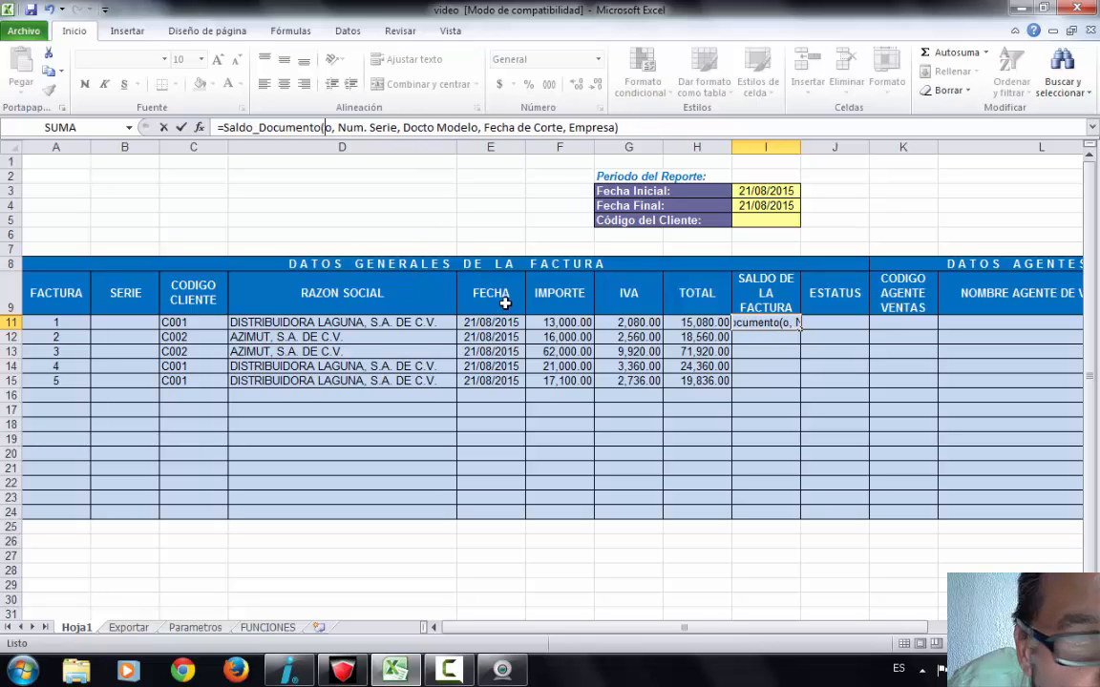
{"action": "left_click", "coordinate": [62, 322]}
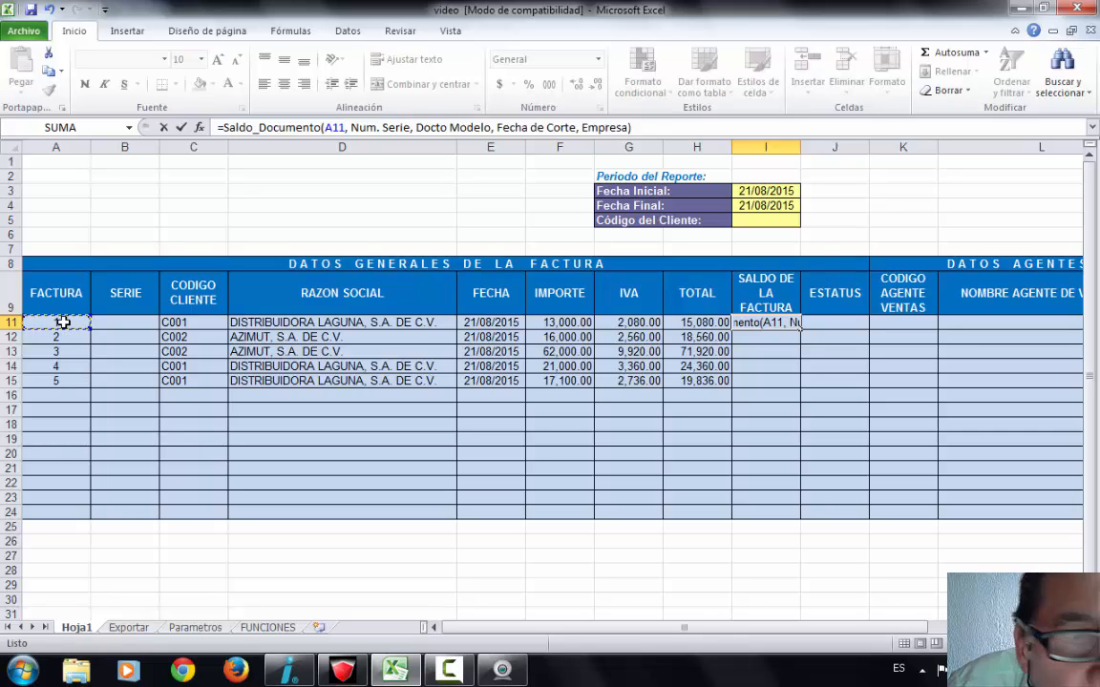
- Replace the Num. Serie argument of the I11 formula with a reference to B11
{"action": "left_click", "coordinate": [352, 125]}
{"action": "key", "text": "Delete"}
{"action": "key", "text": "Delete"}
{"action": "key", "text": "Delete"}
{"action": "key", "text": "Delete"}
{"action": "key", "text": "Delete"}
{"action": "key", "text": "Delete"}
{"action": "key", "text": "Delete"}
{"action": "key", "text": "Delete"}
{"action": "key", "text": "Delete"}
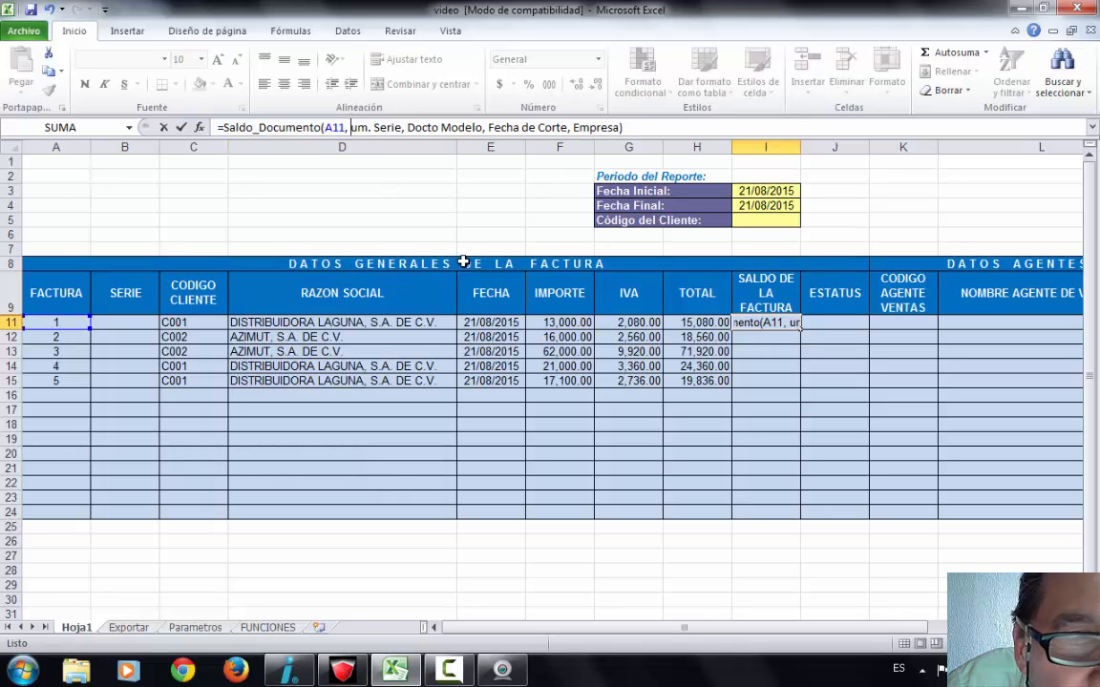
{"action": "key", "text": "Delete"}
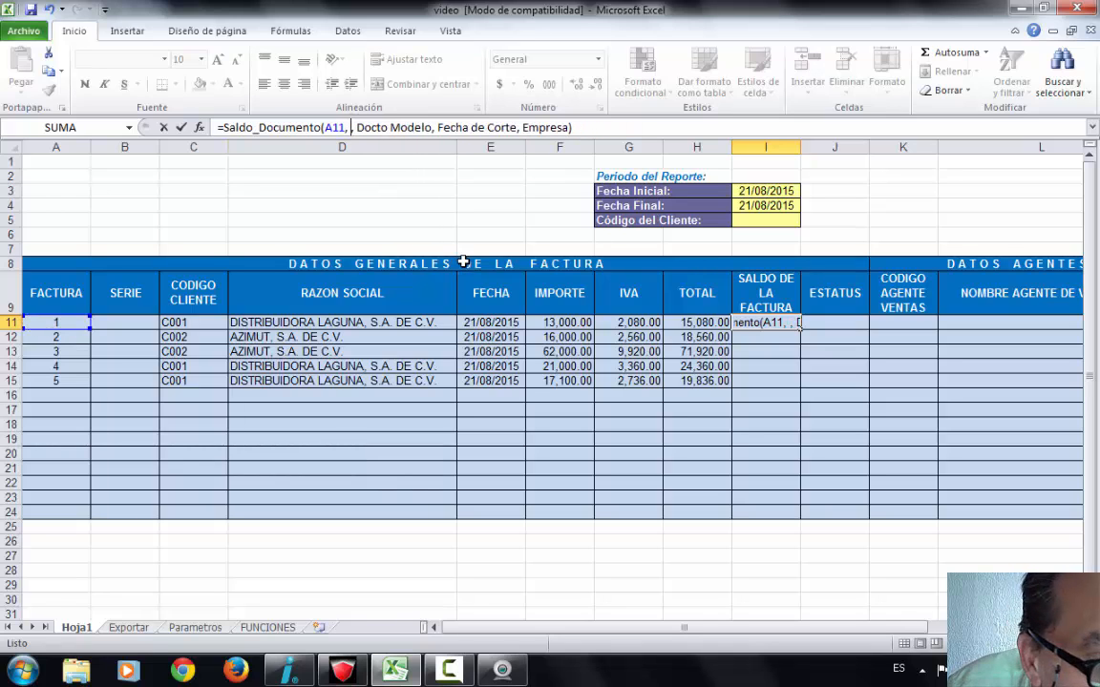
{"action": "left_click", "coordinate": [106, 323]}
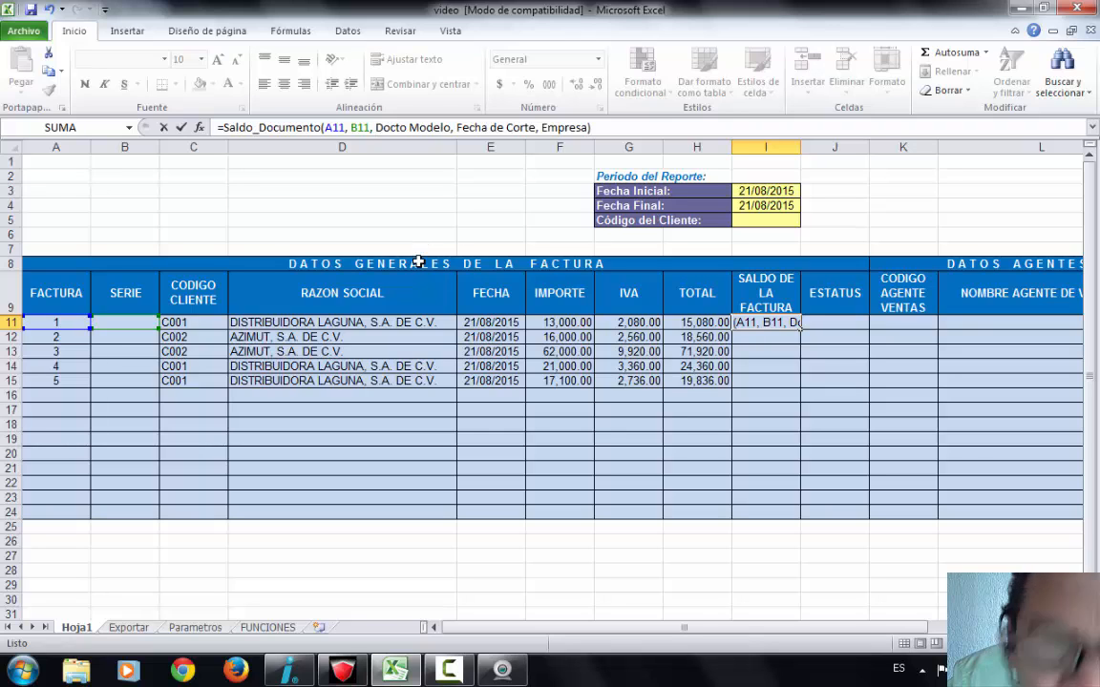
- Replace the Docto Modelo argument of the I11 formula with 4
{"action": "key", "text": "Delete"}
{"action": "key", "text": "Delete"}
{"action": "key", "text": "Delete"}
{"action": "key", "text": "Delete"}
{"action": "key", "text": "Delete"}
{"action": "key", "text": "Delete"}
{"action": "key", "text": "Delete"}
{"action": "key", "text": "Delete"}
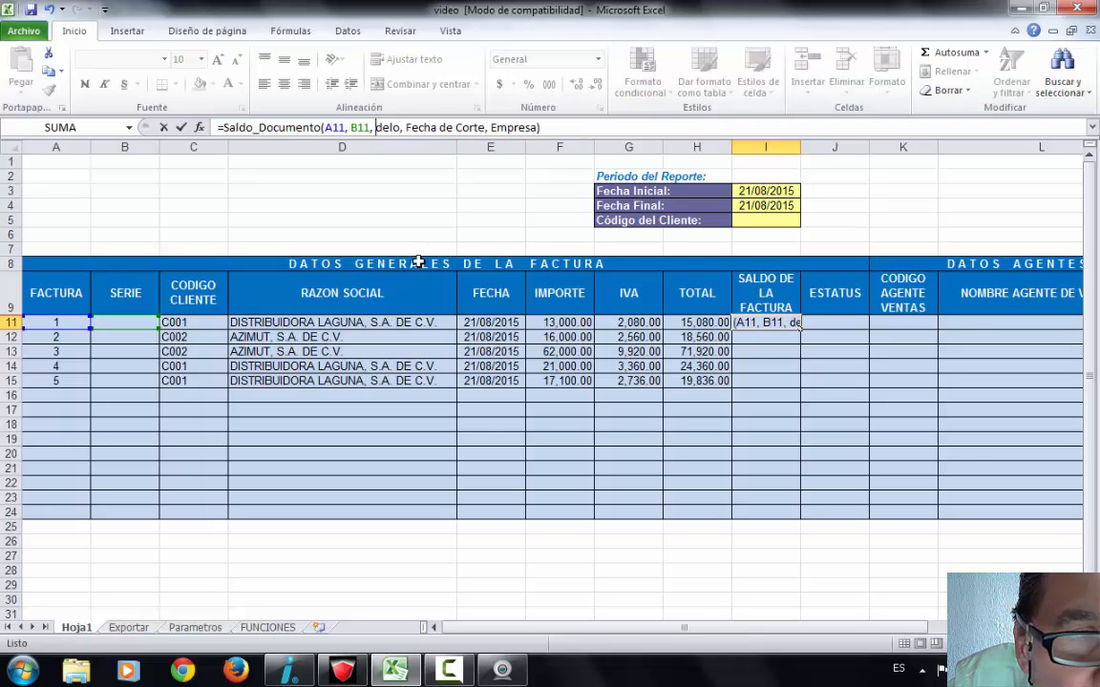
{"action": "key", "text": "Delete"}
{"action": "key", "text": "Delete"}
{"action": "key", "text": "Delete"}
{"action": "key", "text": "Delete"}
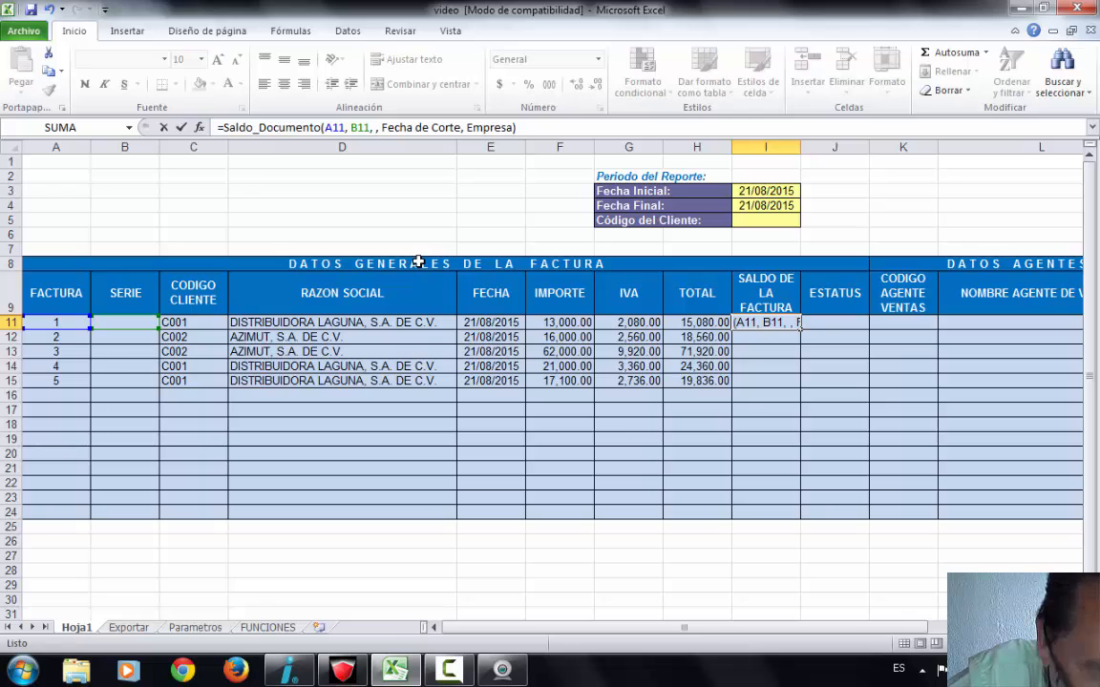
{"action": "type", "text": "4"}
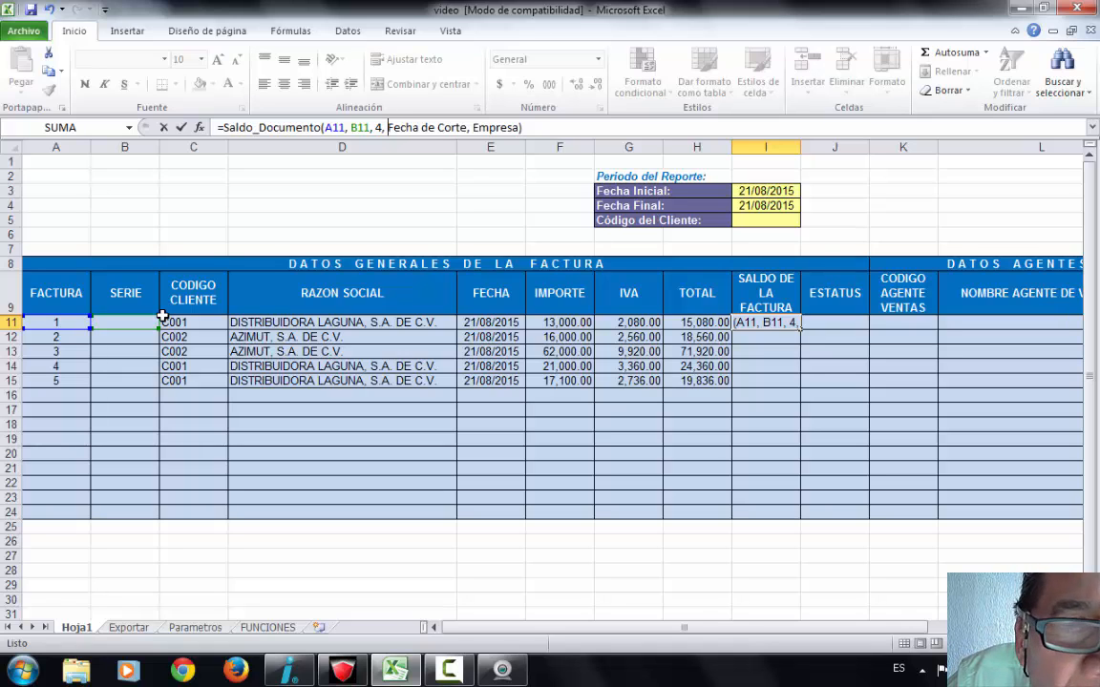
- Replace the Fecha de Corte argument of the I11 formula with the absolute reference $I$4 to the Fecha Final cell
{"action": "key", "text": "Delete"}
{"action": "key", "text": "Delete"}
{"action": "key", "text": "Delete"}
{"action": "key", "text": "Delete"}
{"action": "key", "text": "Delete"}
{"action": "key", "text": "Delete"}
{"action": "key", "text": "Delete"}
{"action": "key", "text": "Delete"}
{"action": "key", "text": "Delete"}
{"action": "key", "text": "Delete"}
{"action": "key", "text": "Delete"}
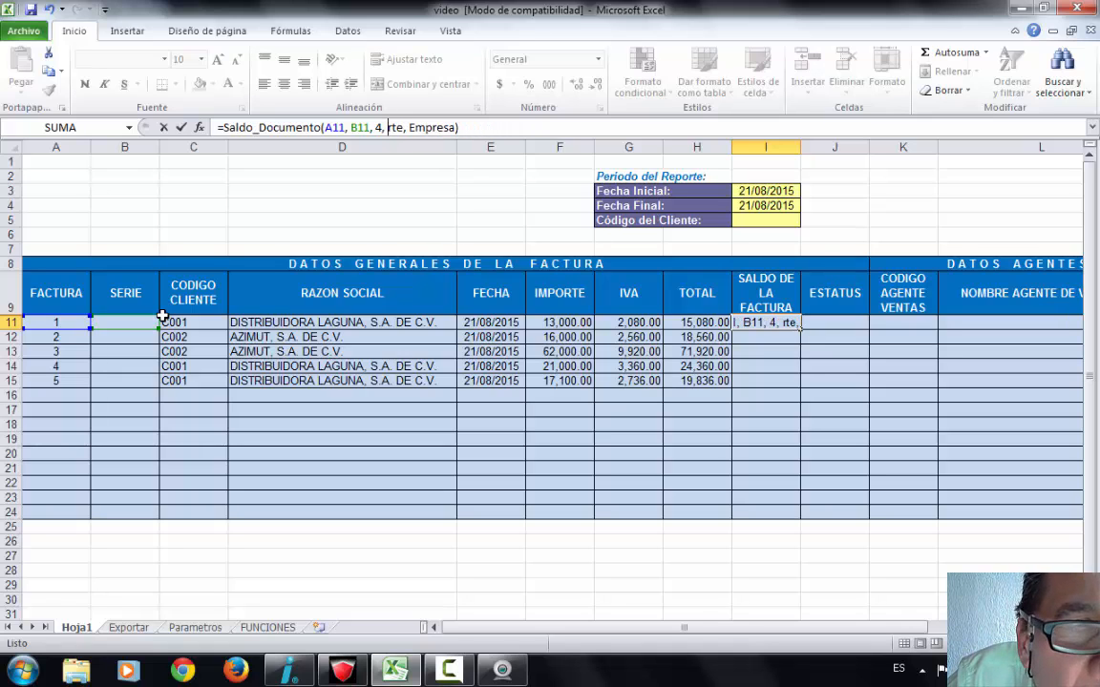
{"action": "key", "text": "Delete"}
{"action": "key", "text": "Delete"}
{"action": "key", "text": "Delete"}
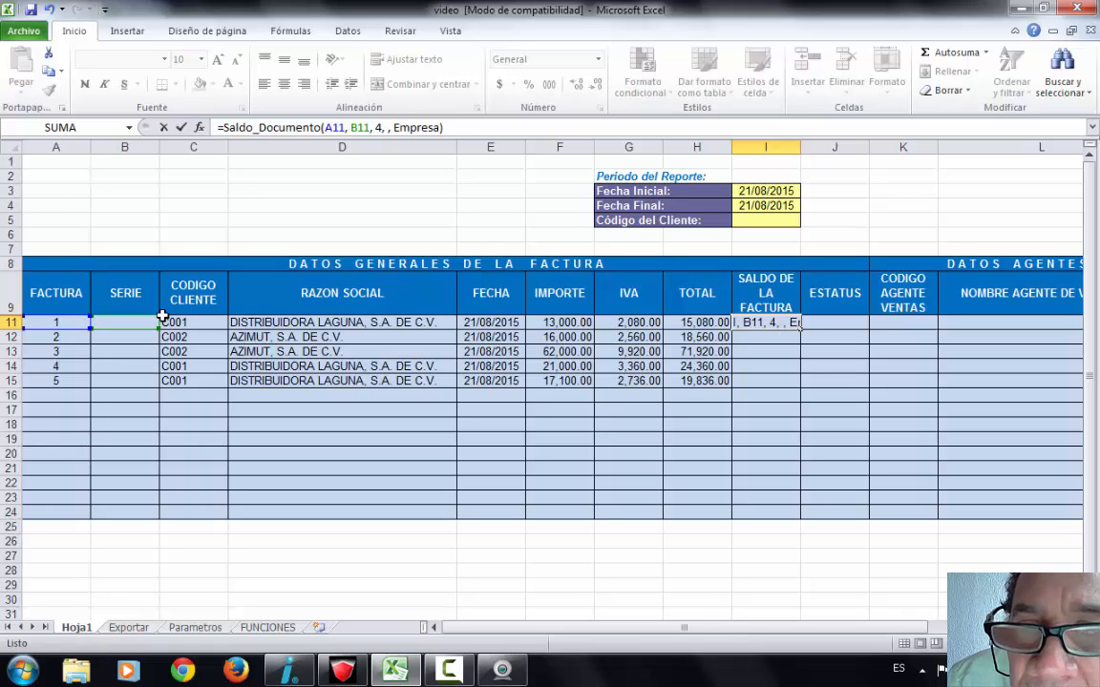
{"action": "left_click", "coordinate": [755, 206]}
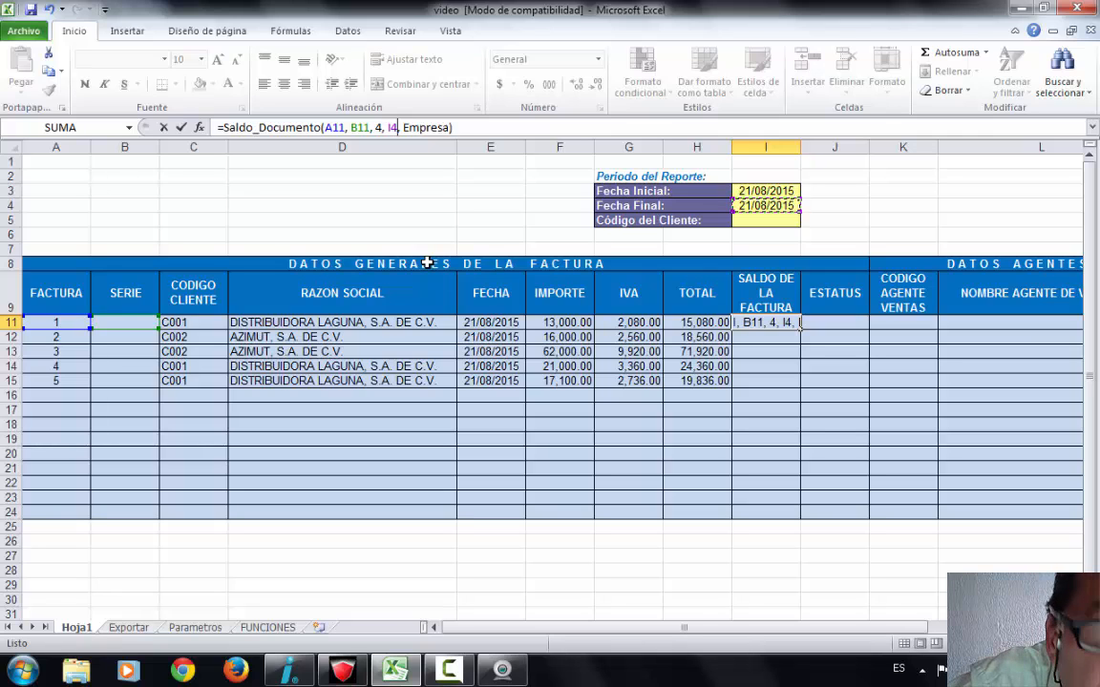
{"action": "key", "text": "F4"}
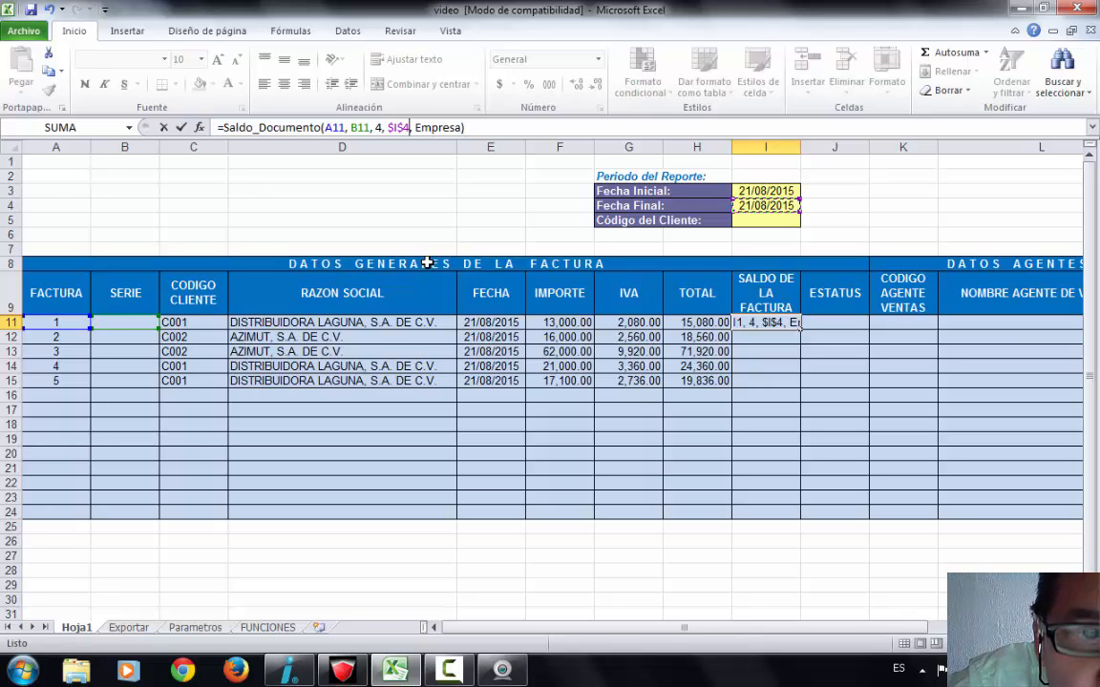
{"action": "key", "text": "F4"}
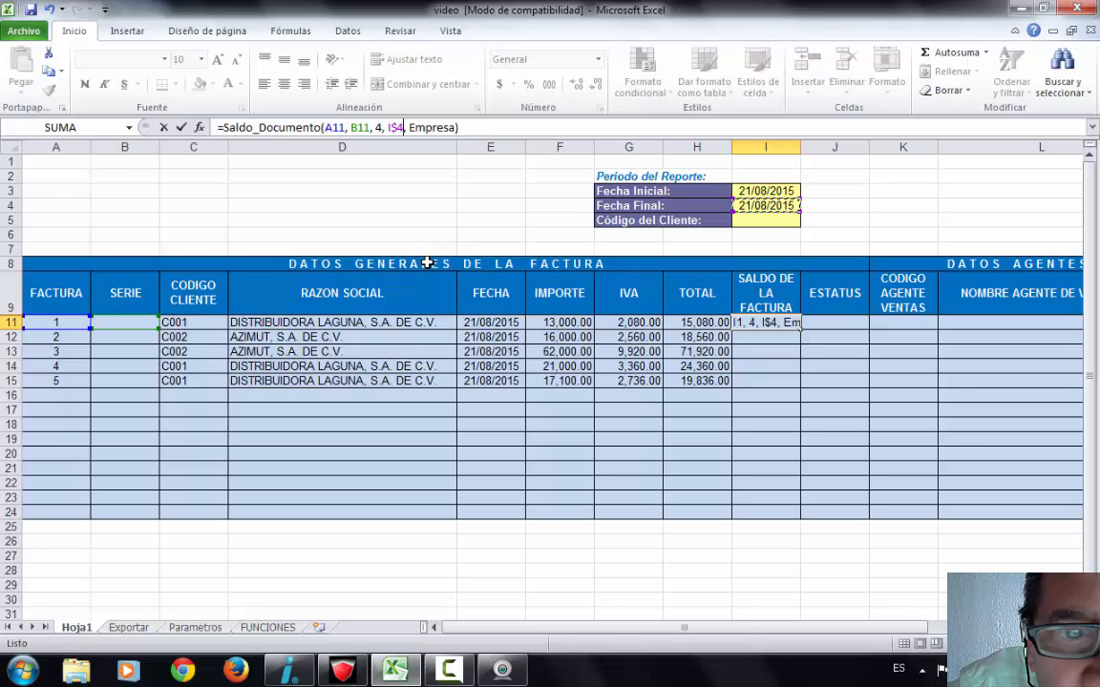
{"action": "key", "text": "F4"}
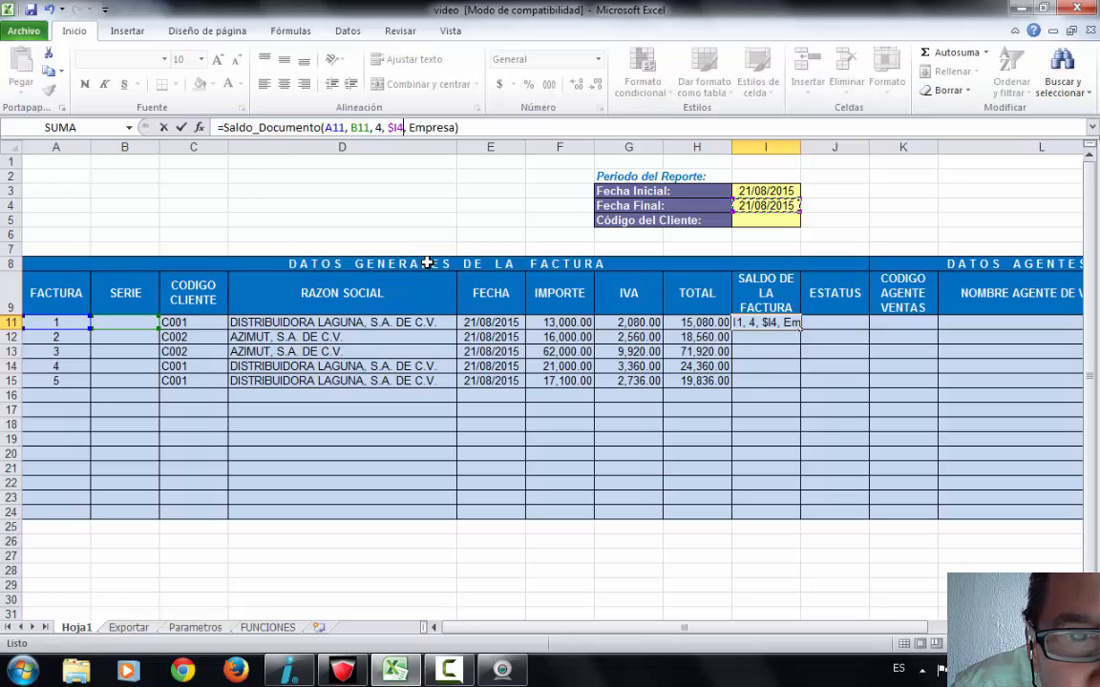
{"action": "key", "text": "F4"}
{"action": "key", "text": "F4"}
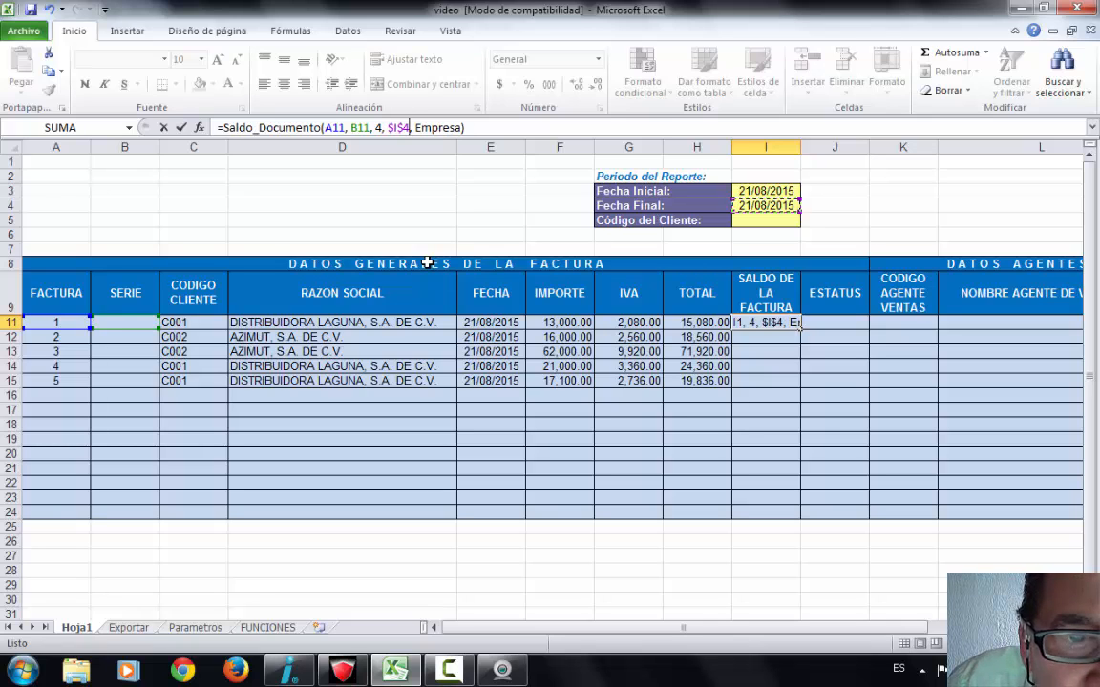
- Replace the Empresa argument of the I11 formula with 1 and enter the finished formula
{"action": "left_click", "coordinate": [416, 132]}
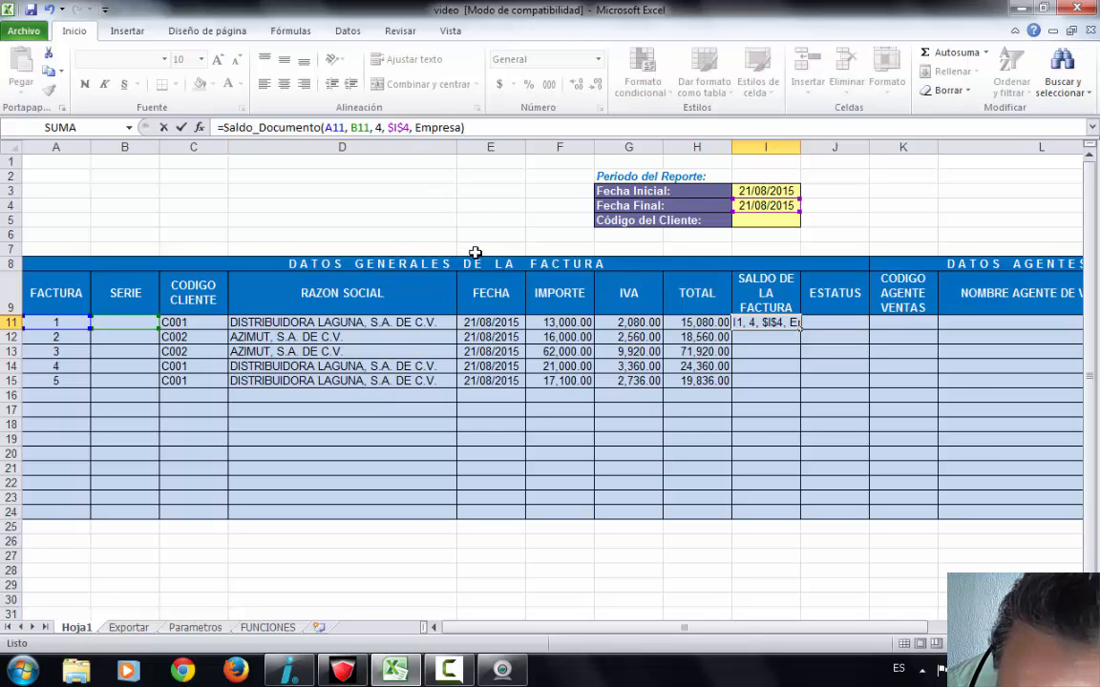
{"action": "key", "text": "Delete"}
{"action": "key", "text": "Delete"}
{"action": "key", "text": "Delete"}
{"action": "key", "text": "Delete"}
{"action": "key", "text": "Delete"}
{"action": "key", "text": "Delete"}
{"action": "key", "text": "Delete"}
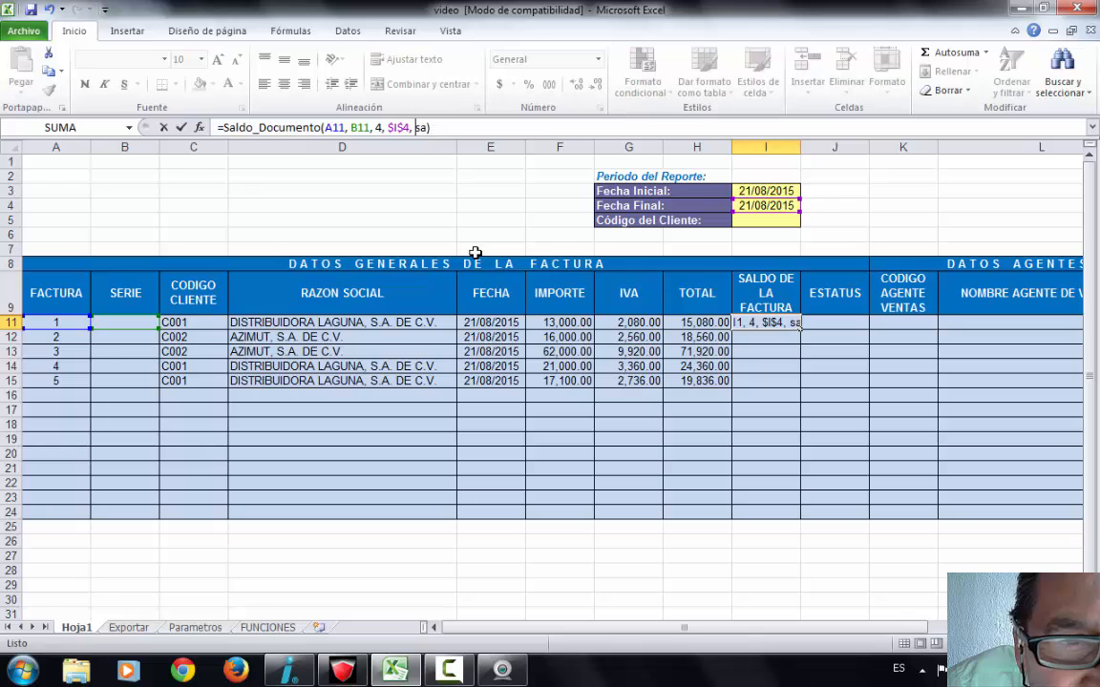
{"action": "type", "text": "1"}
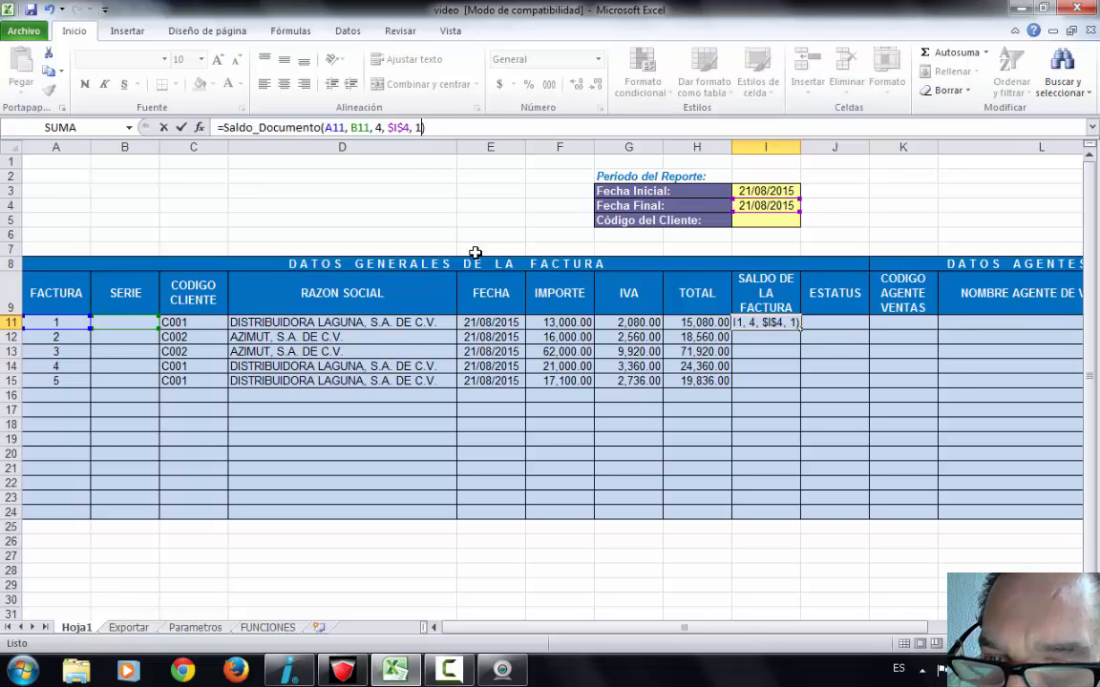
{"action": "key", "text": "Return"}
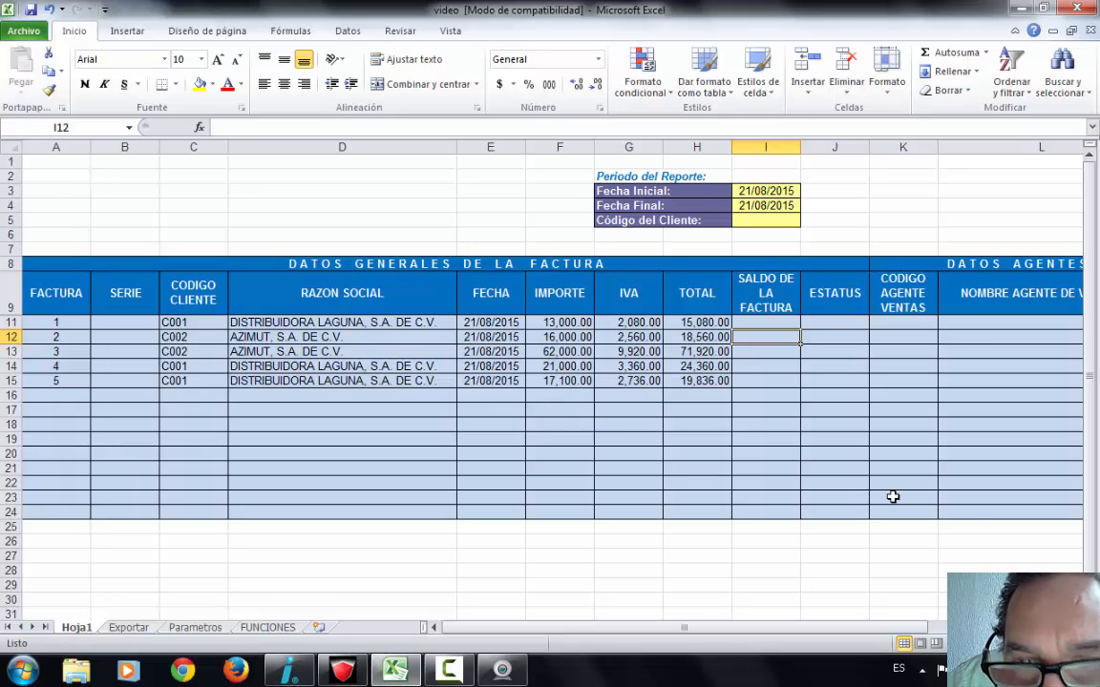
- Format cell I11 with the Número category, using two decimal places and the thousands separator
{"action": "left_click", "coordinate": [770, 321]}
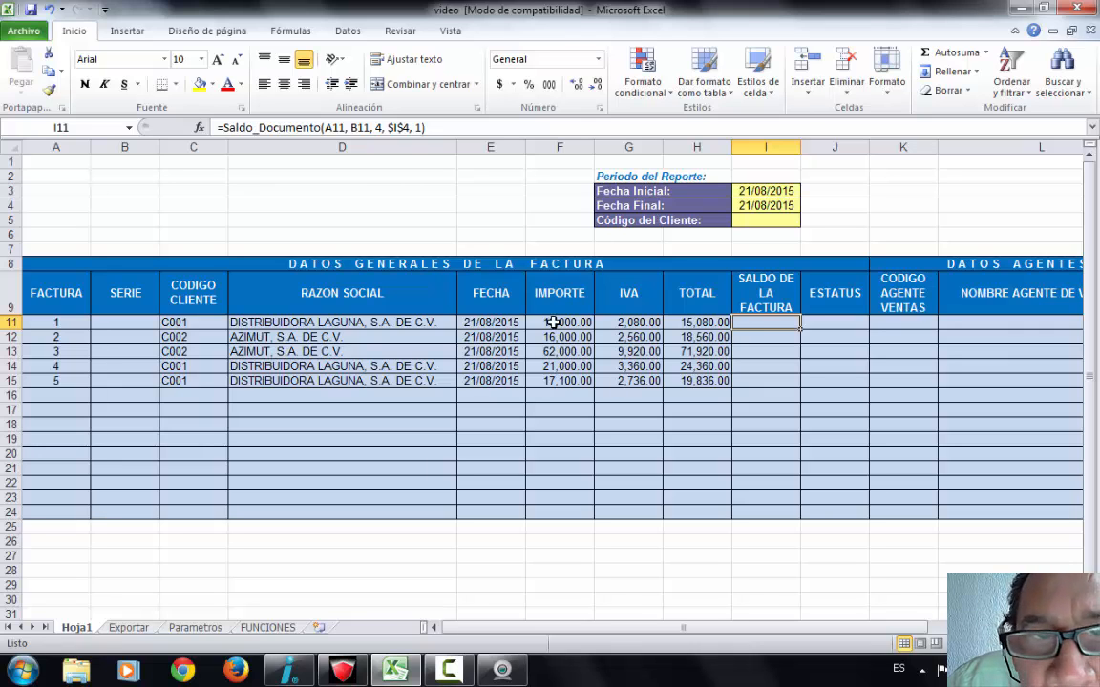
{"action": "left_click", "coordinate": [600, 108]}
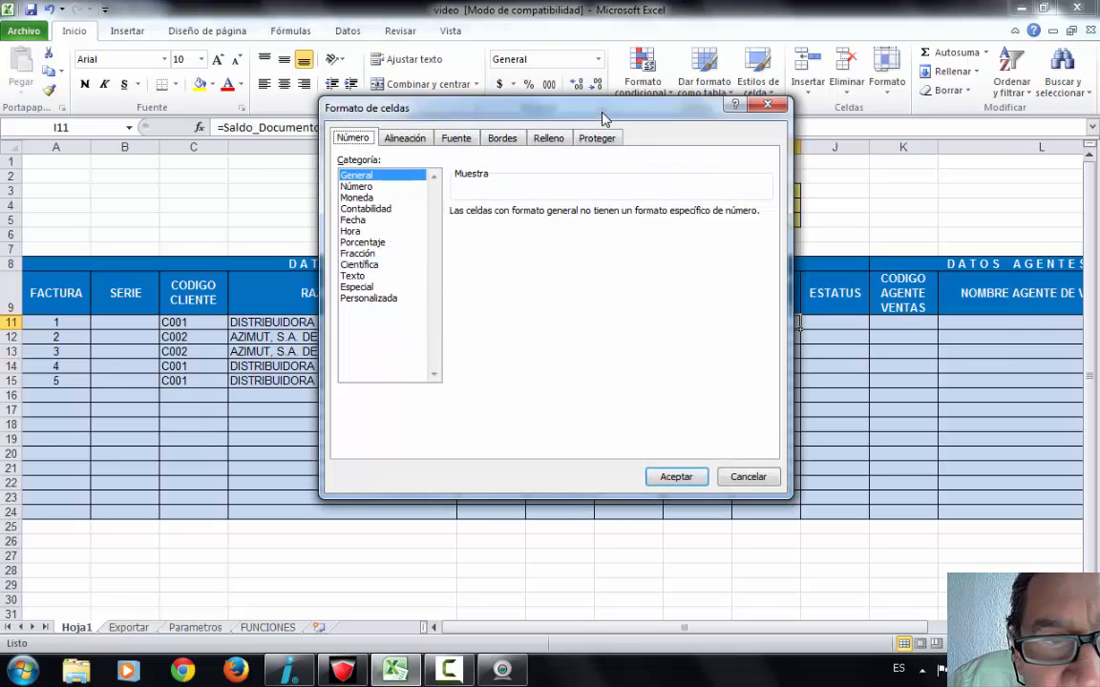
{"action": "left_click", "coordinate": [348, 186]}
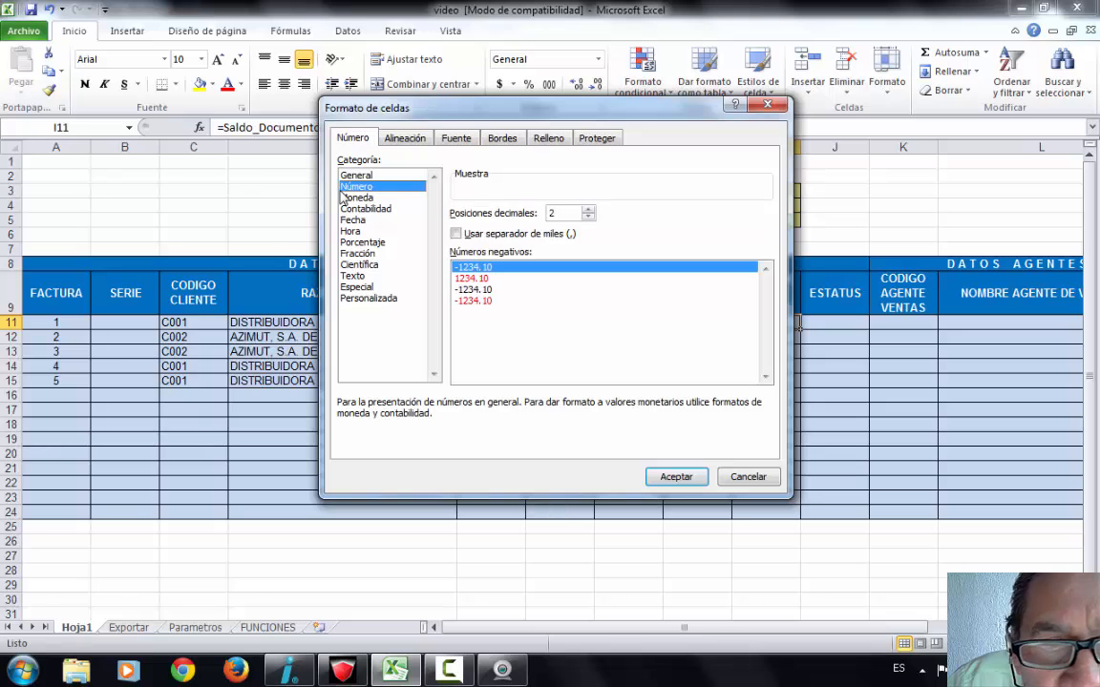
{"action": "left_click", "coordinate": [456, 234]}
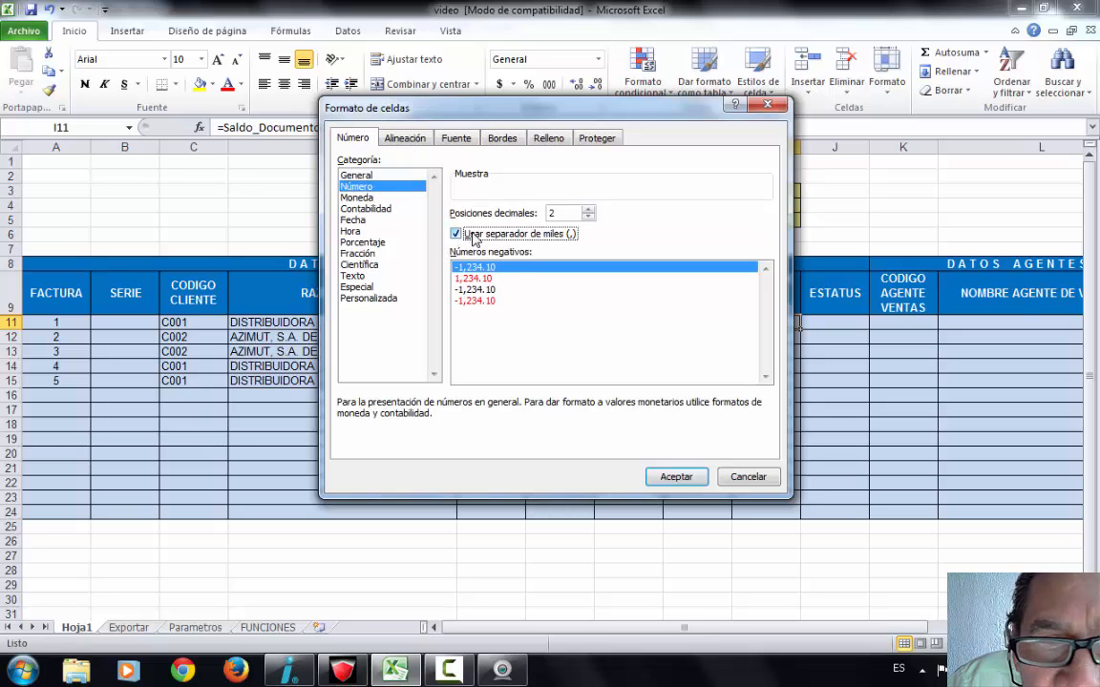
{"action": "left_click", "coordinate": [673, 476]}
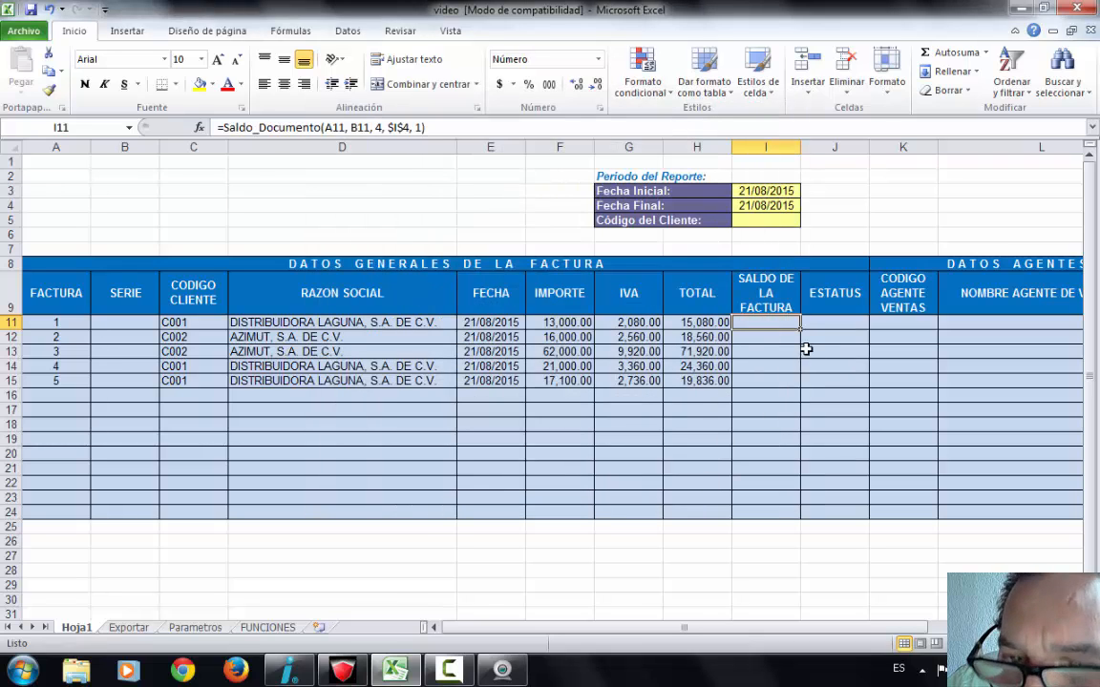
- Copy the I11 balance formula and its format down the SALDO DE LA FACTURA column through I24
{"action": "left_click_drag", "start_coordinate": [798, 330], "coordinate": [795, 516]}
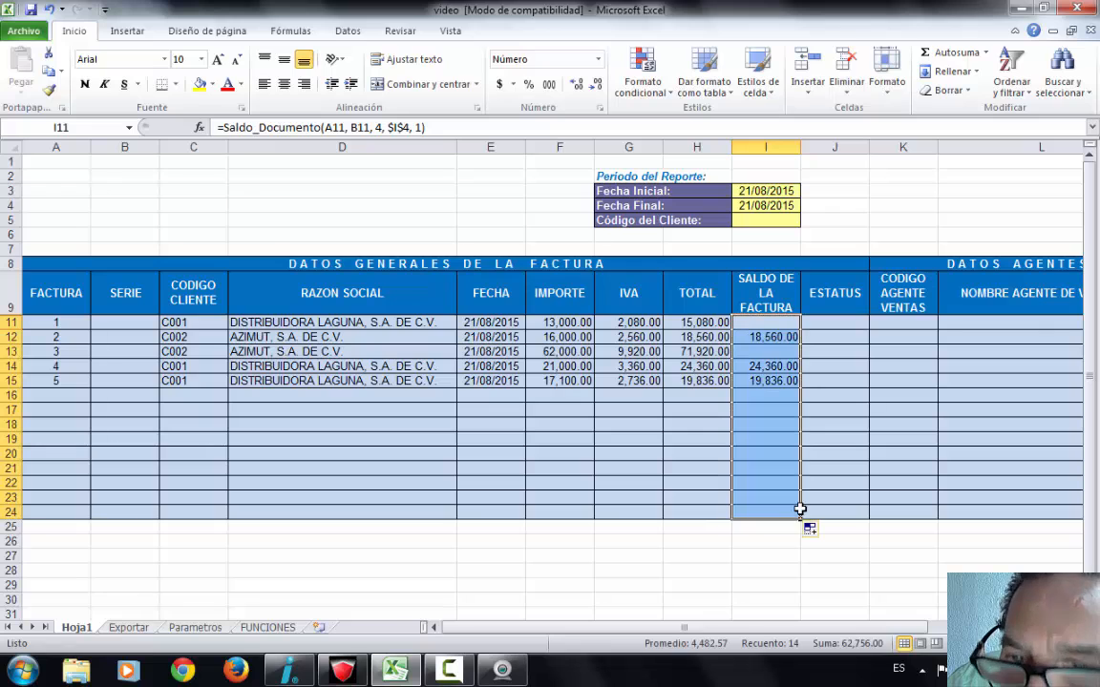
{"action": "left_click", "coordinate": [902, 573]}
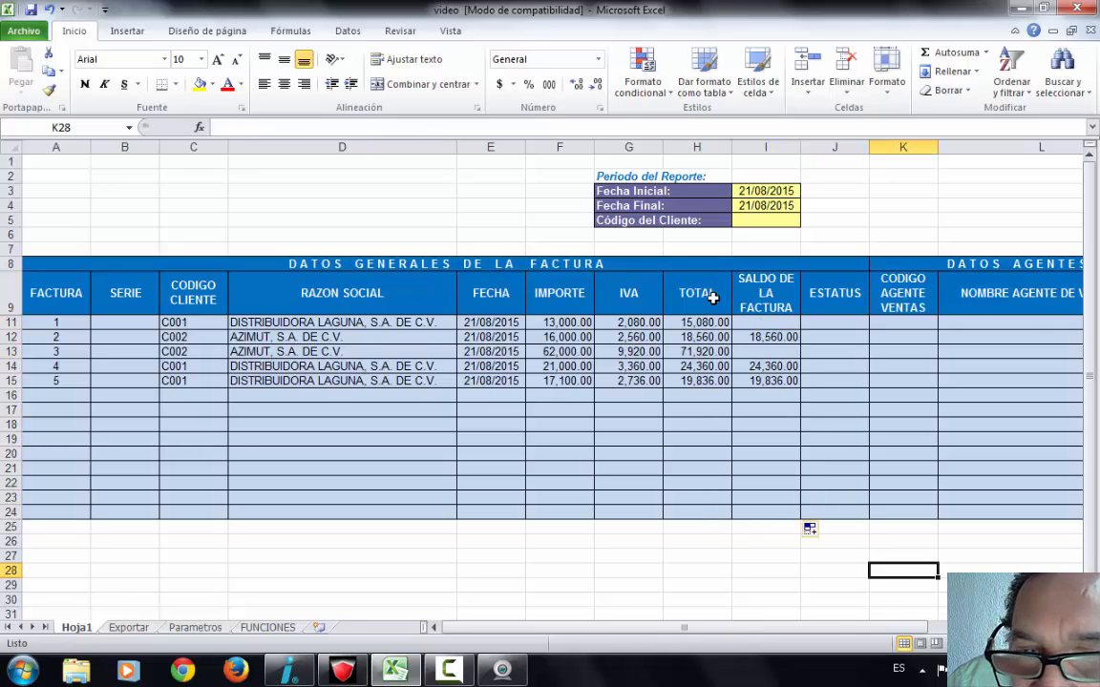
{"action": "left_click", "coordinate": [785, 337]}
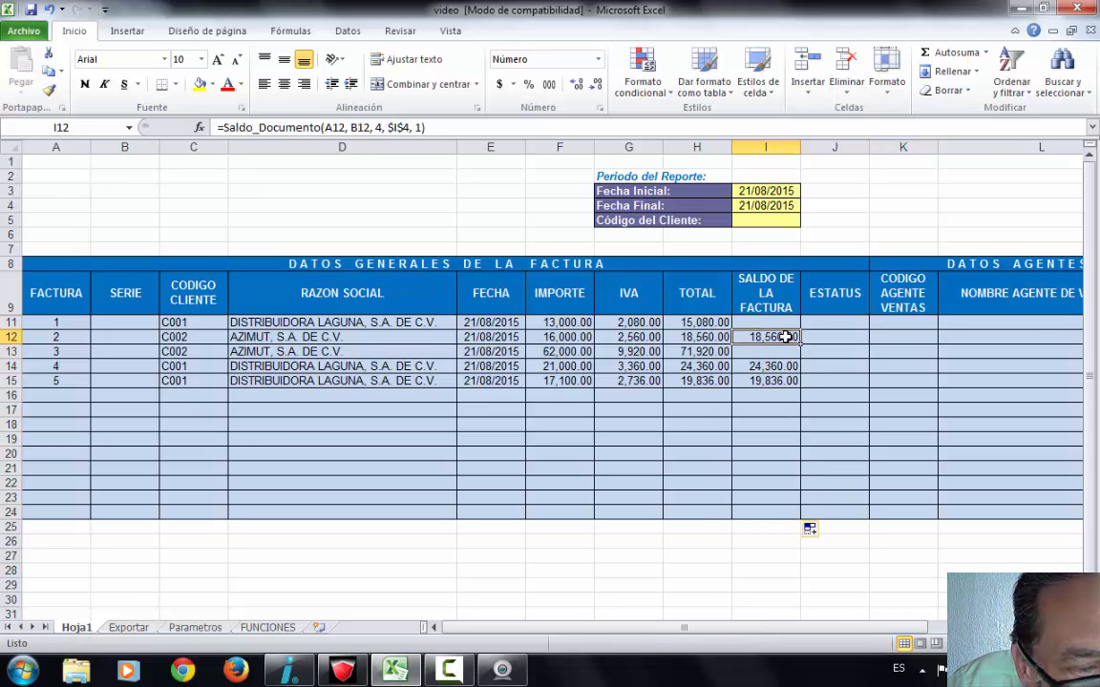
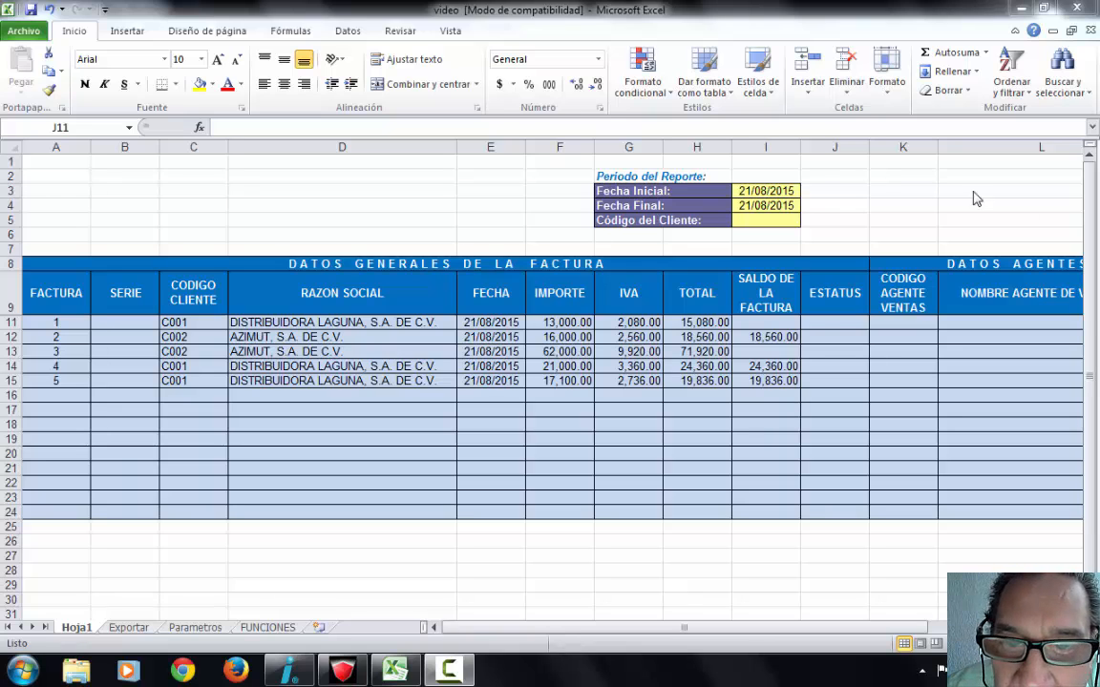
- Insert the SI function into cell J11, the first row of the ESTATUS column
{"action": "left_click", "coordinate": [834, 320]}
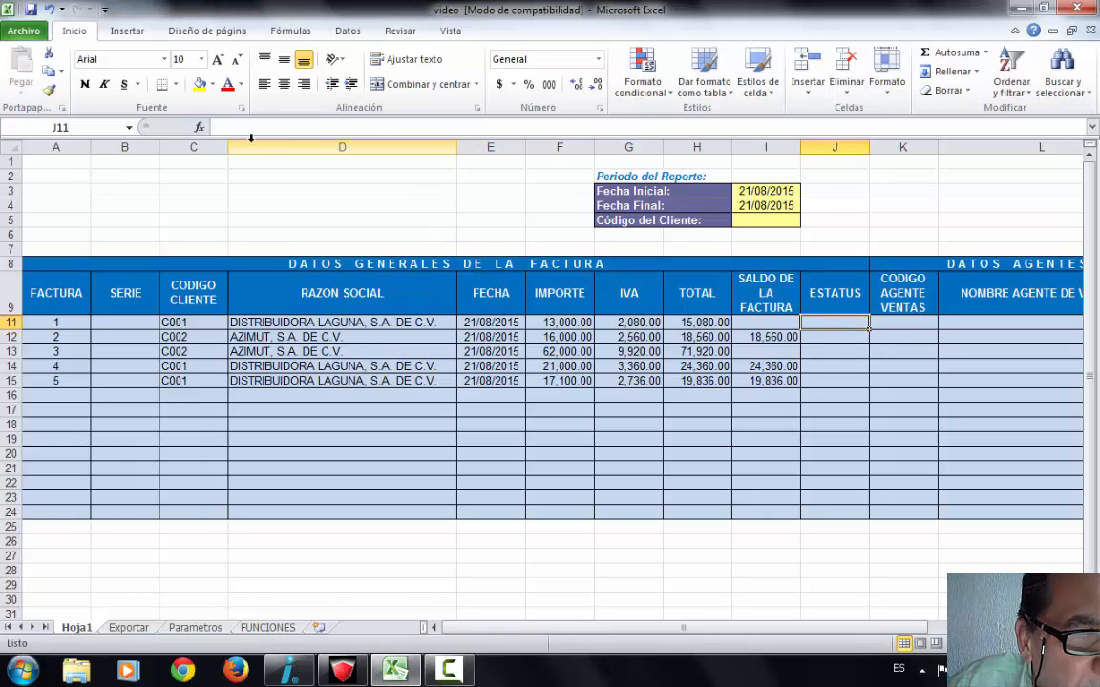
{"action": "left_click", "coordinate": [199, 128]}
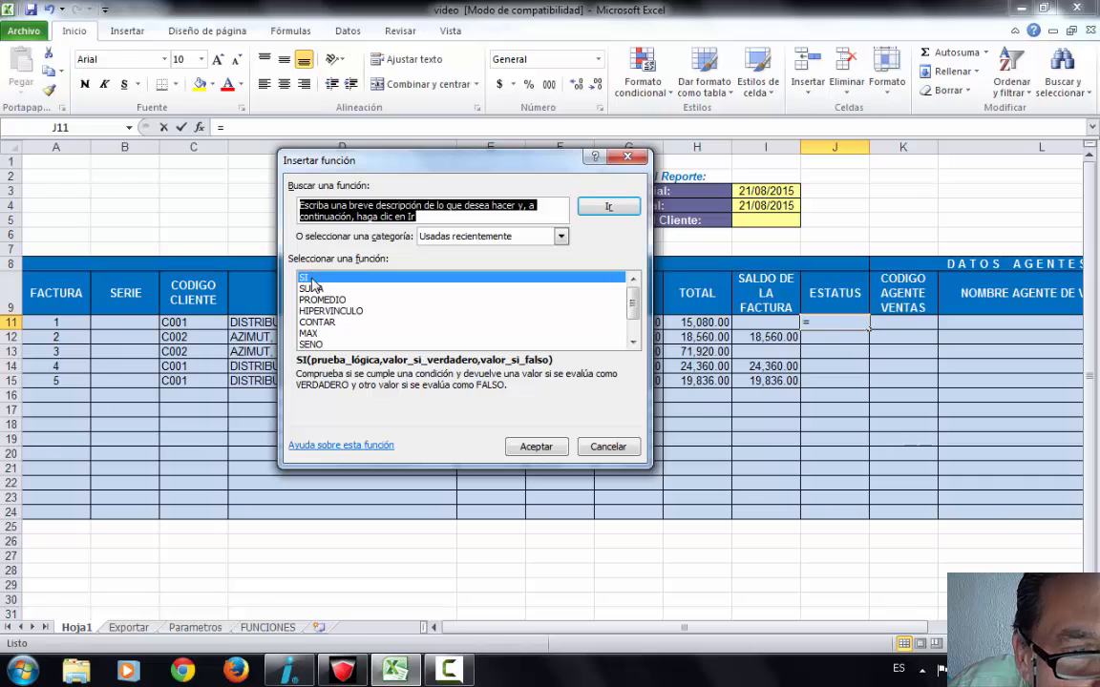
{"action": "left_click", "coordinate": [312, 278]}
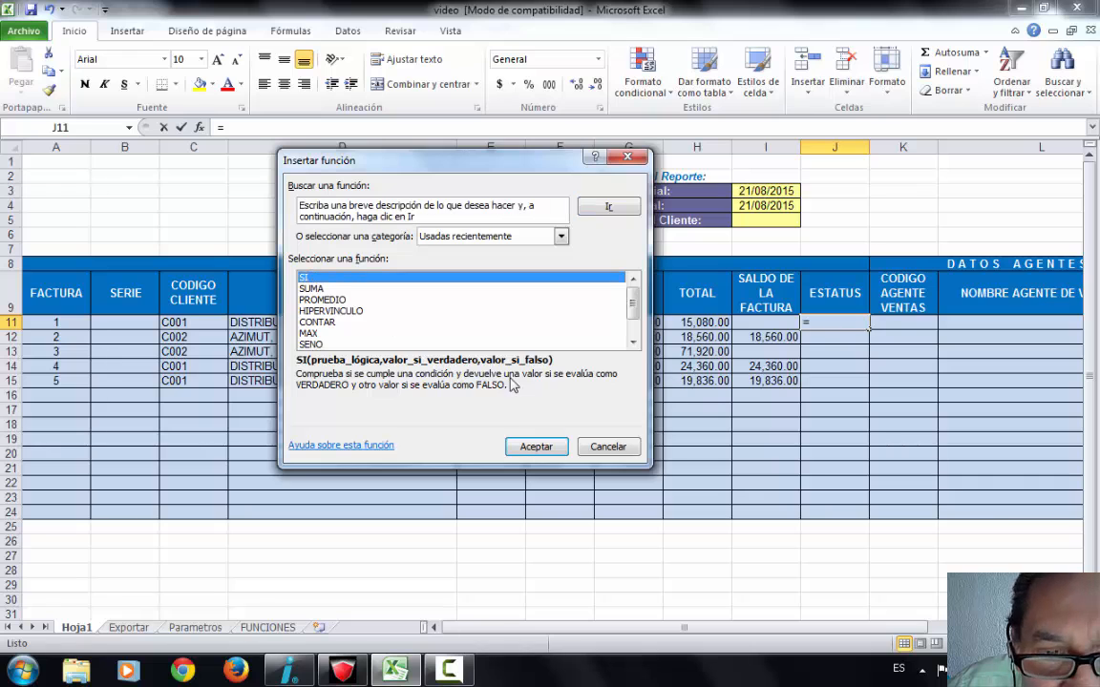
{"action": "left_click", "coordinate": [533, 446]}
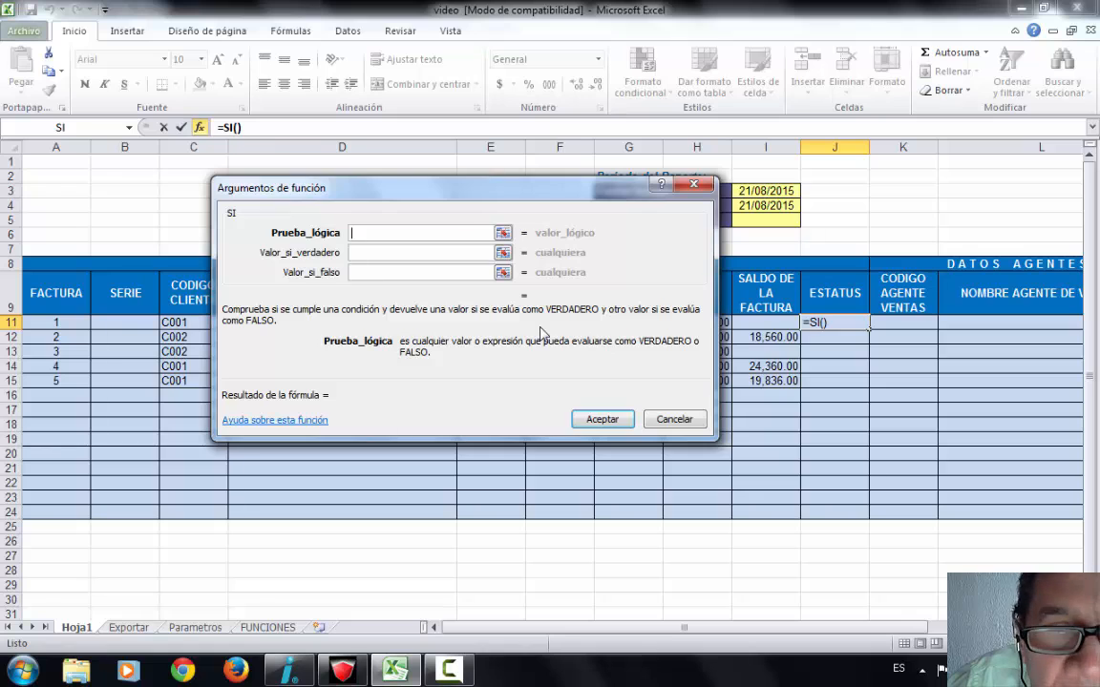
- Set the Prueba_lógica argument of the J11 SI function to Y(A11>0,I11=0)
{"action": "type", "text": "Y"}
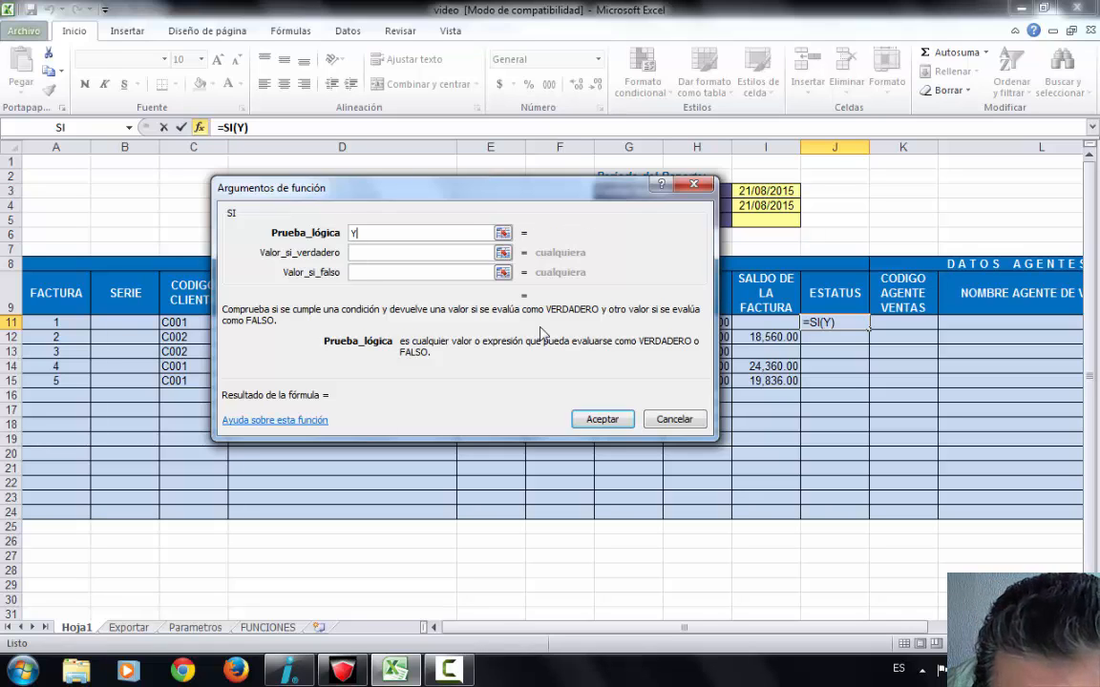
{"action": "type", "text": "("}
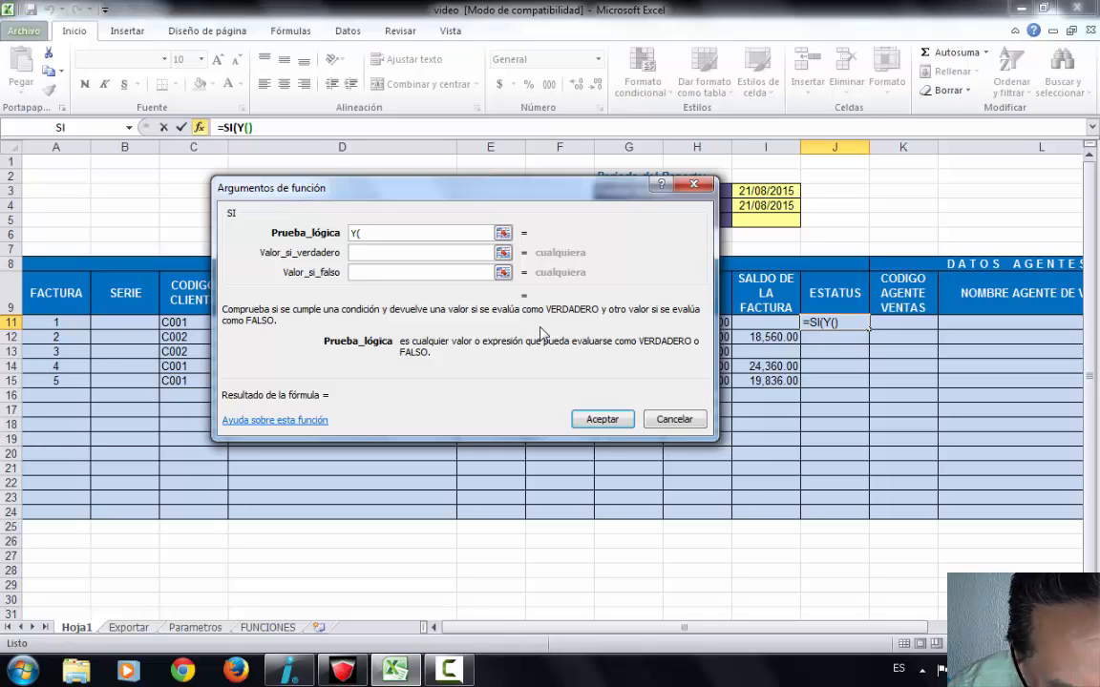
{"action": "type", "text": "A11"}
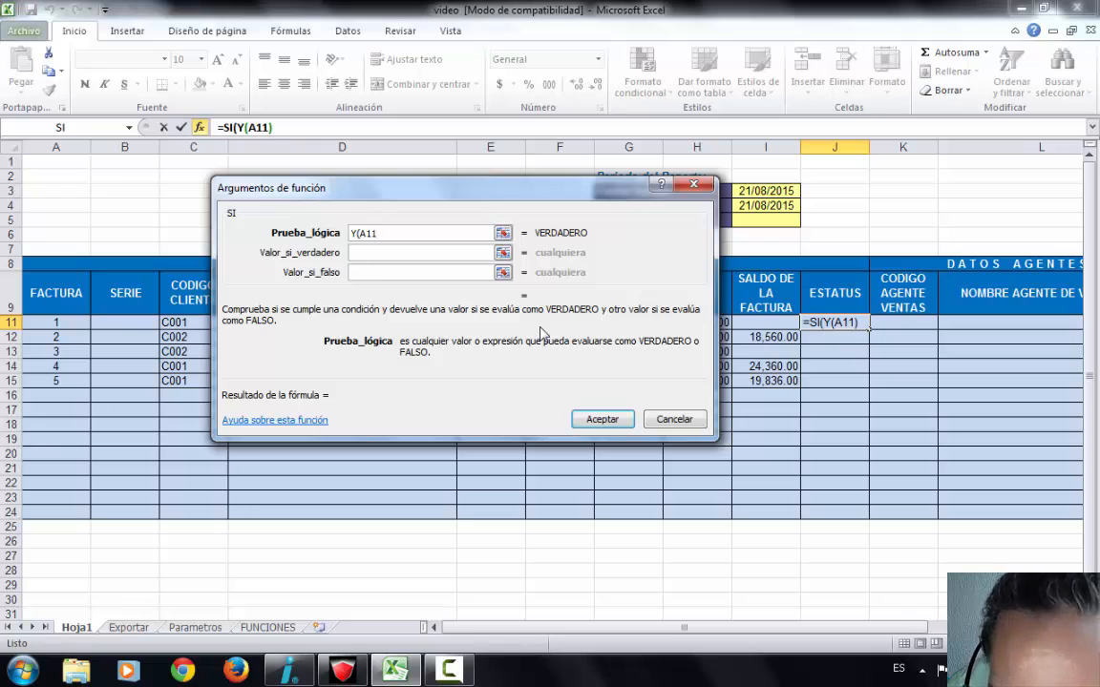
{"action": "type", "text": "="}
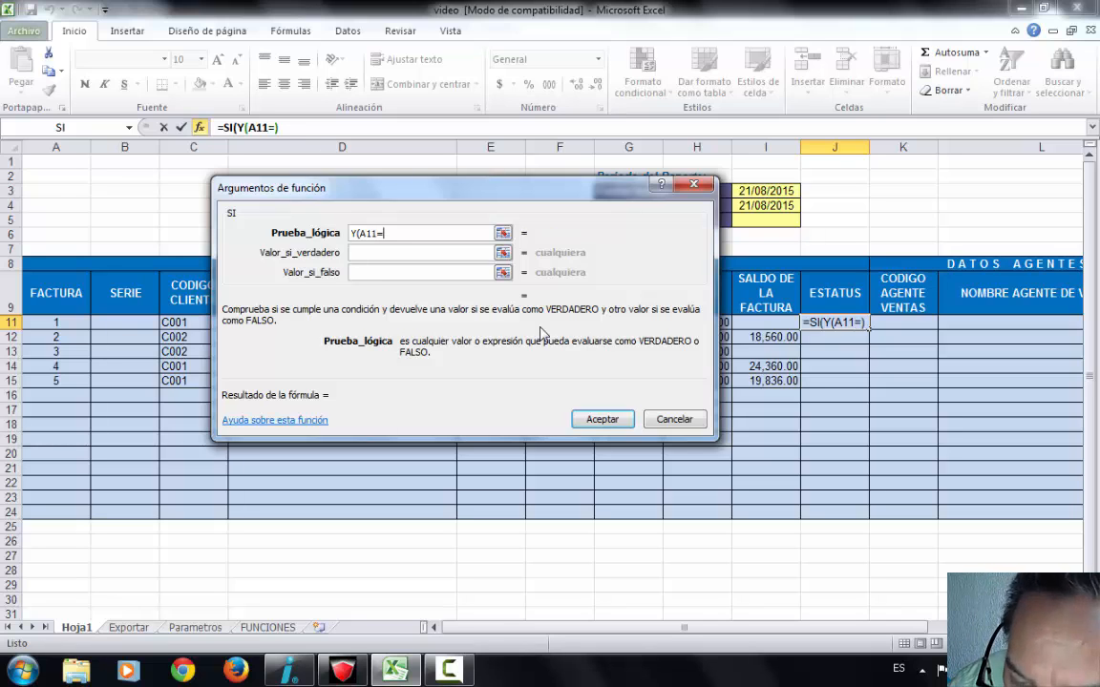
{"action": "key", "text": "BackSpace"}
{"action": "type", "text": ">"}
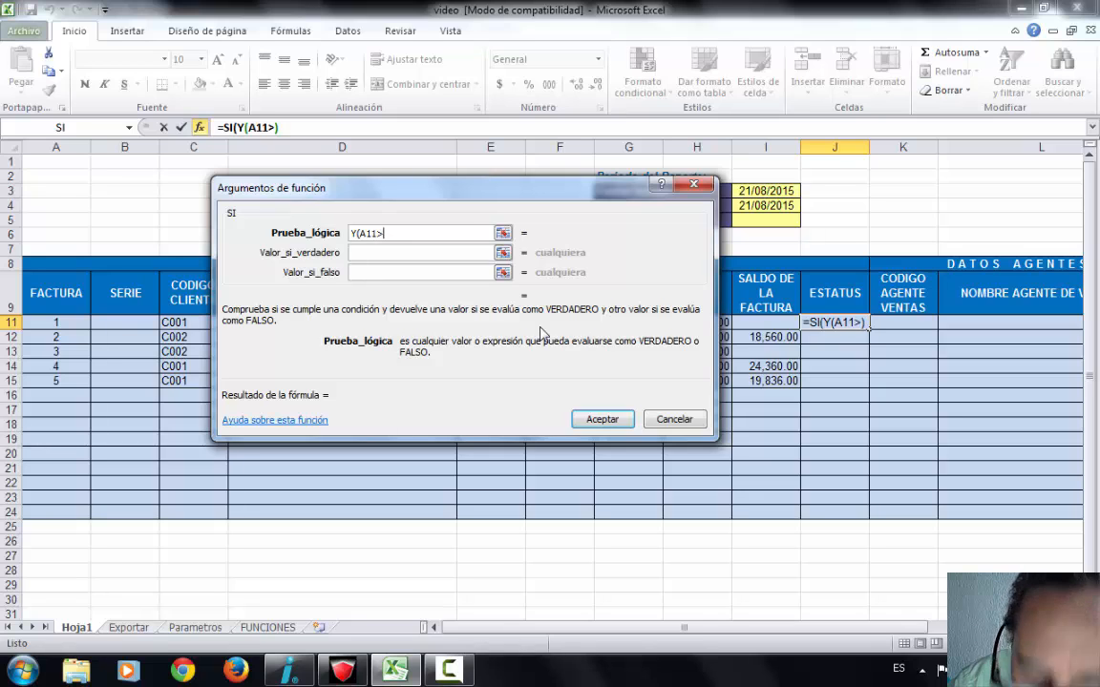
{"action": "type", "text": "0"}
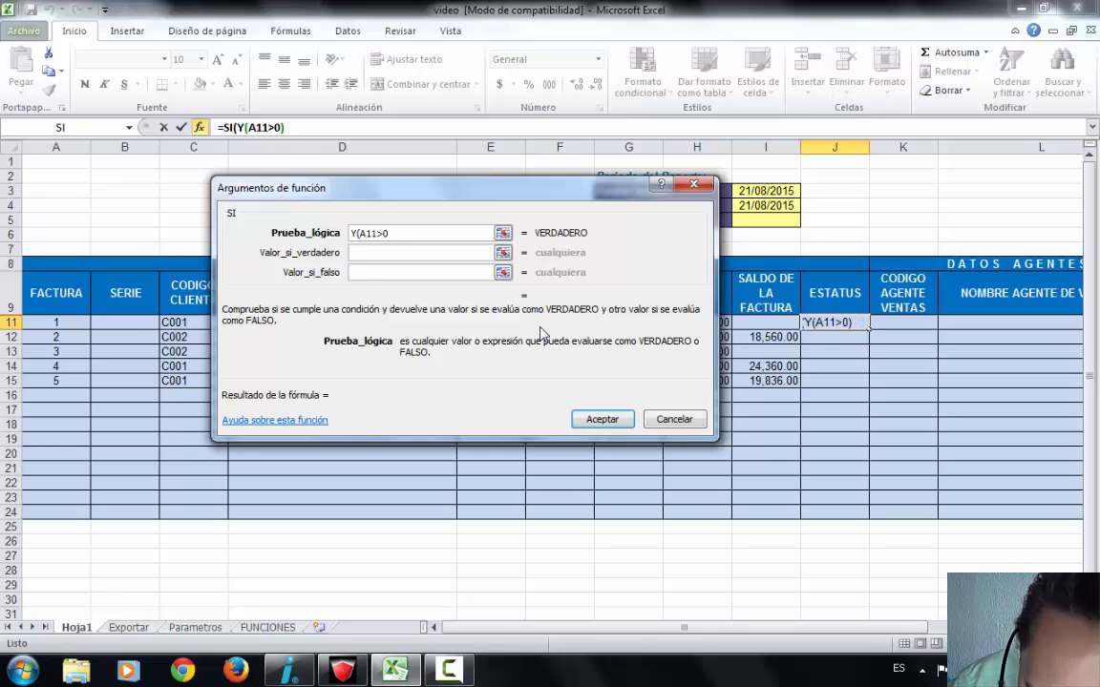
{"action": "type", "text": ","}
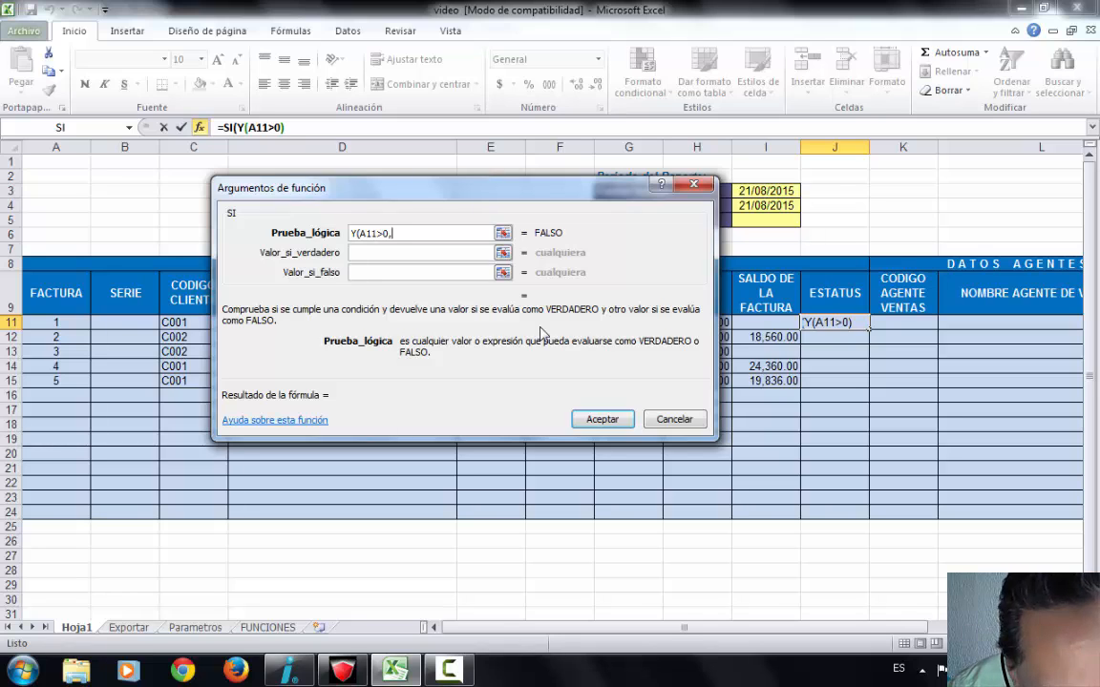
{"action": "type", "text": "I"}
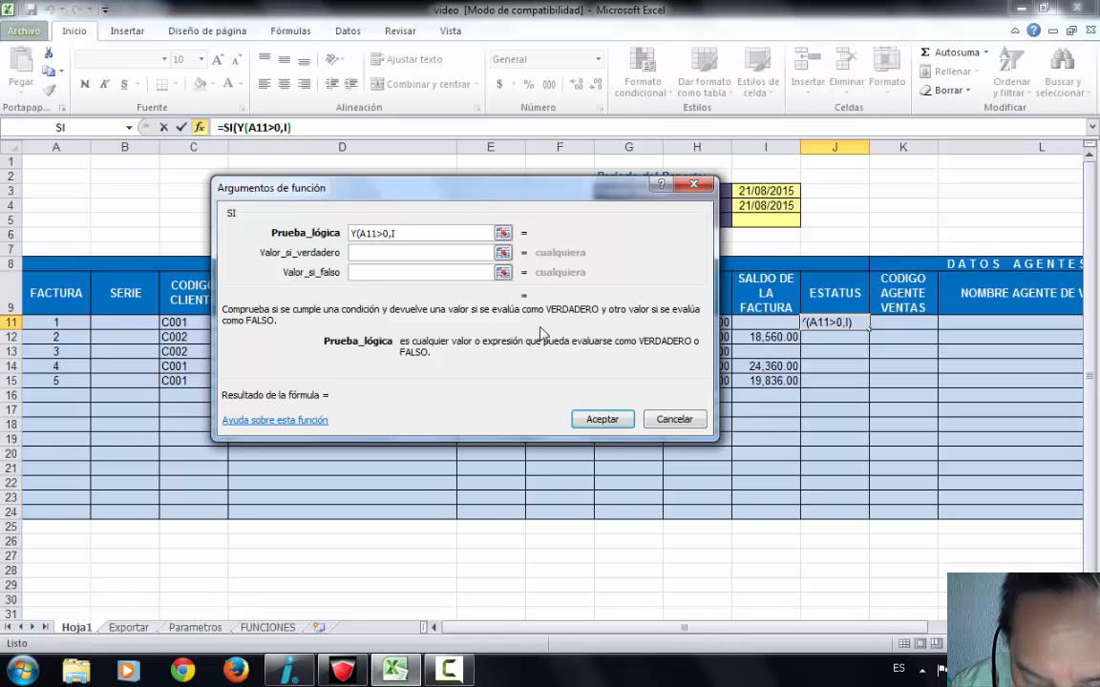
{"action": "type", "text": "11"}
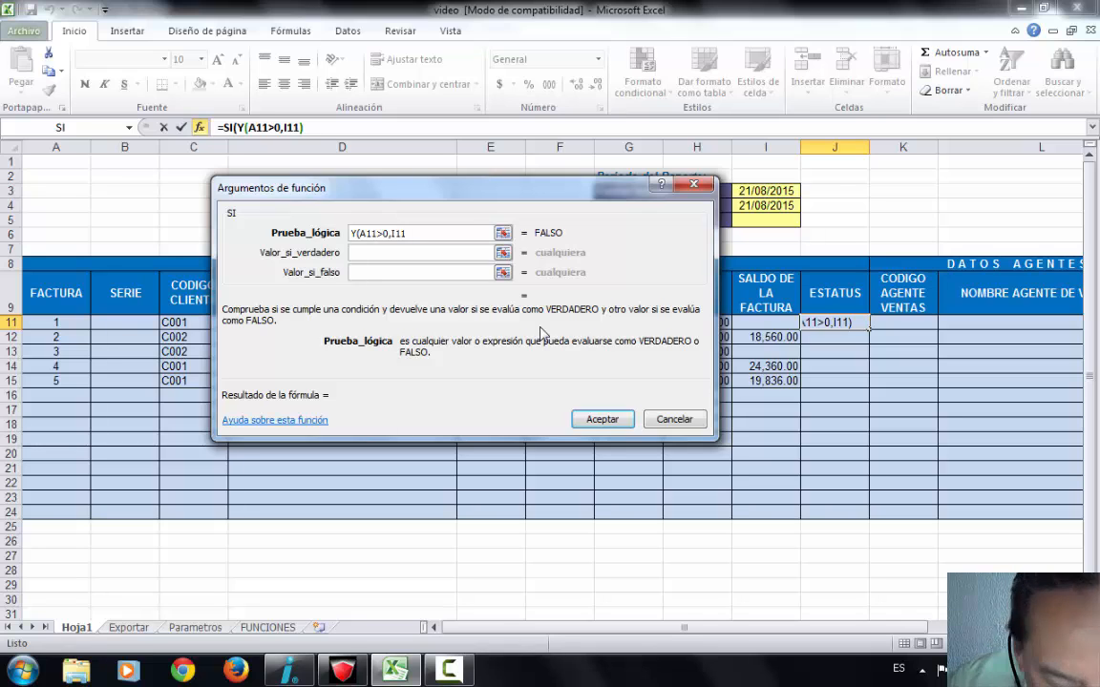
{"action": "type", "text": "="}
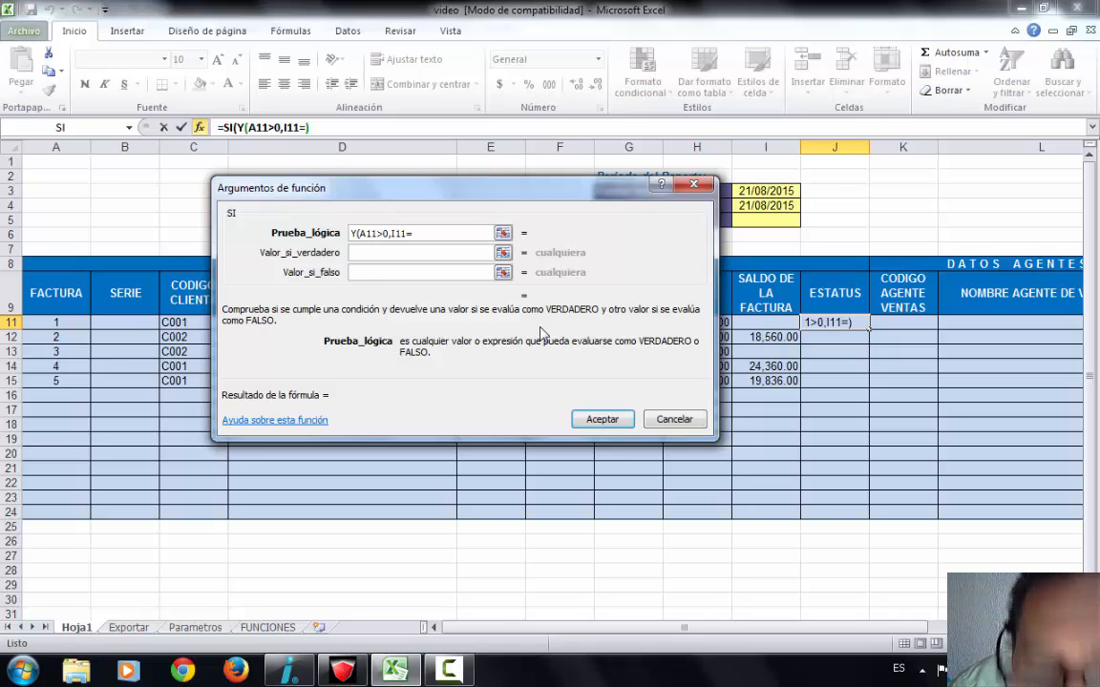
{"action": "type", "text": "0"}
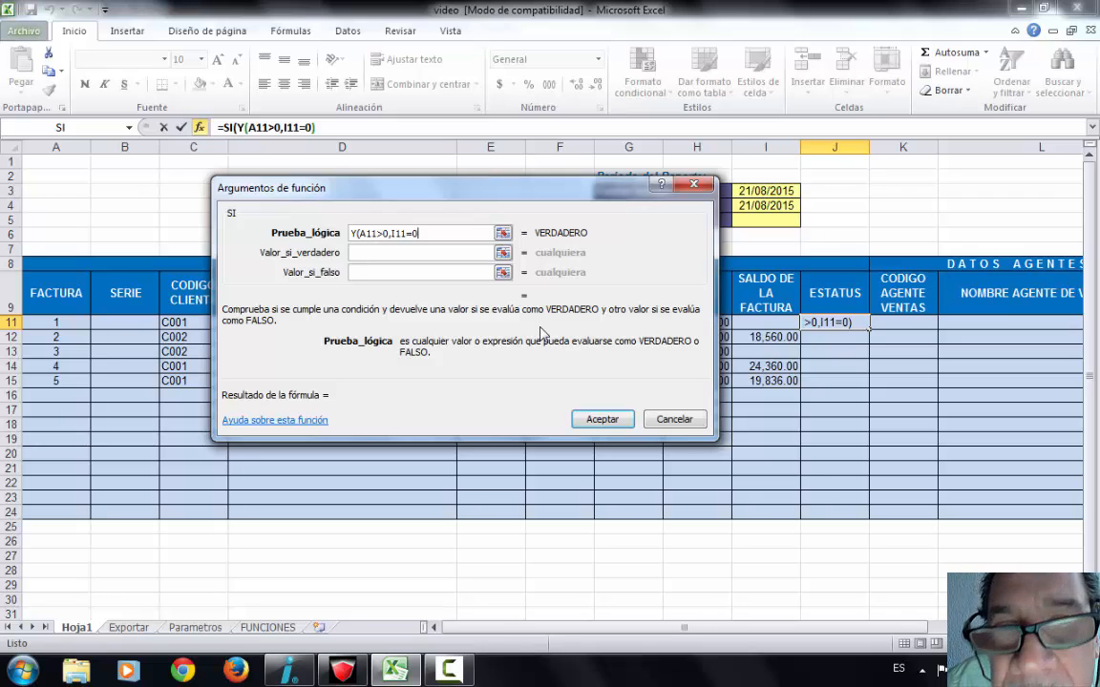
{"action": "type", "text": ")"}
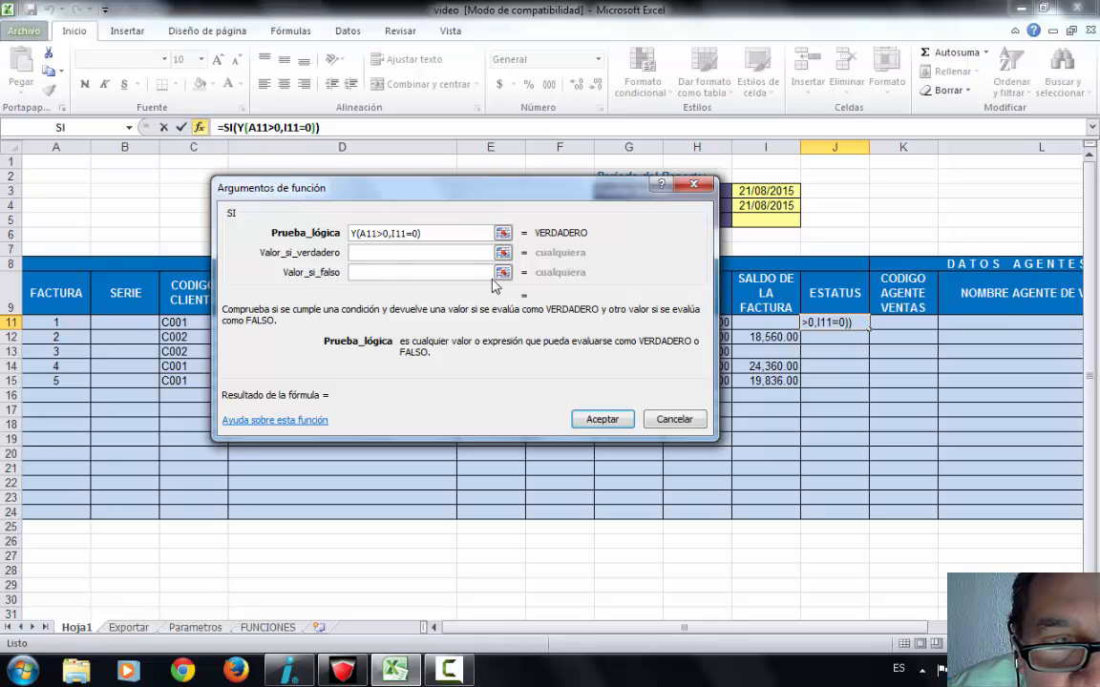
- Set the Valor_si_verdadero argument of the J11 SI function to the text "COBRADO"
{"action": "left_click", "coordinate": [440, 254]}
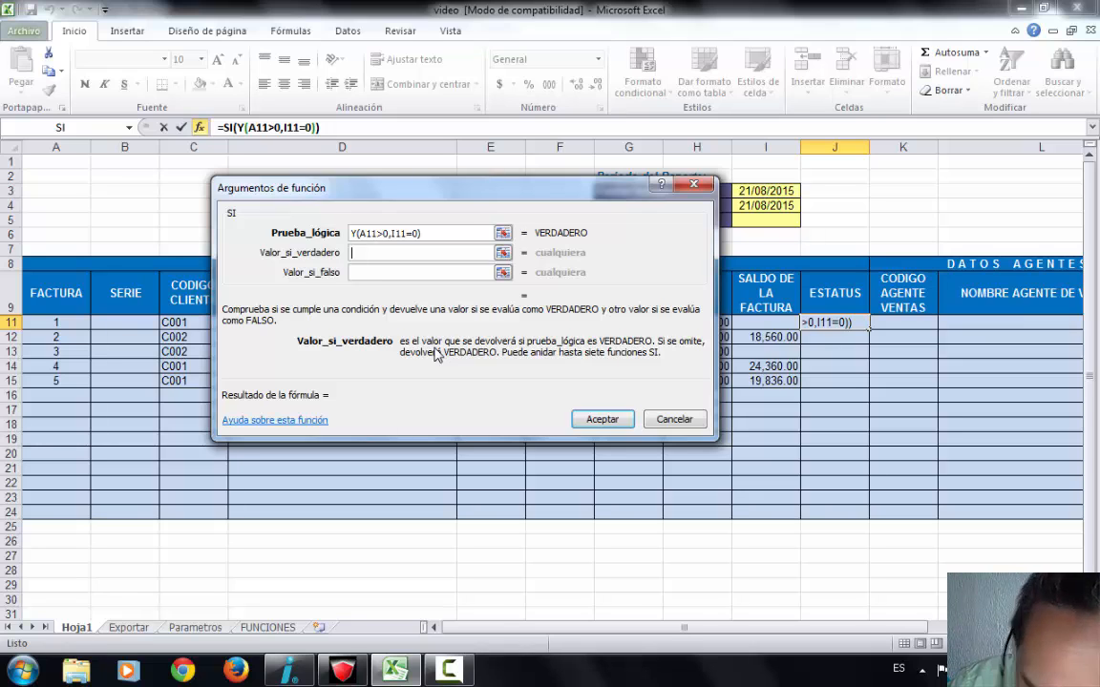
{"action": "type", "text": "\""}
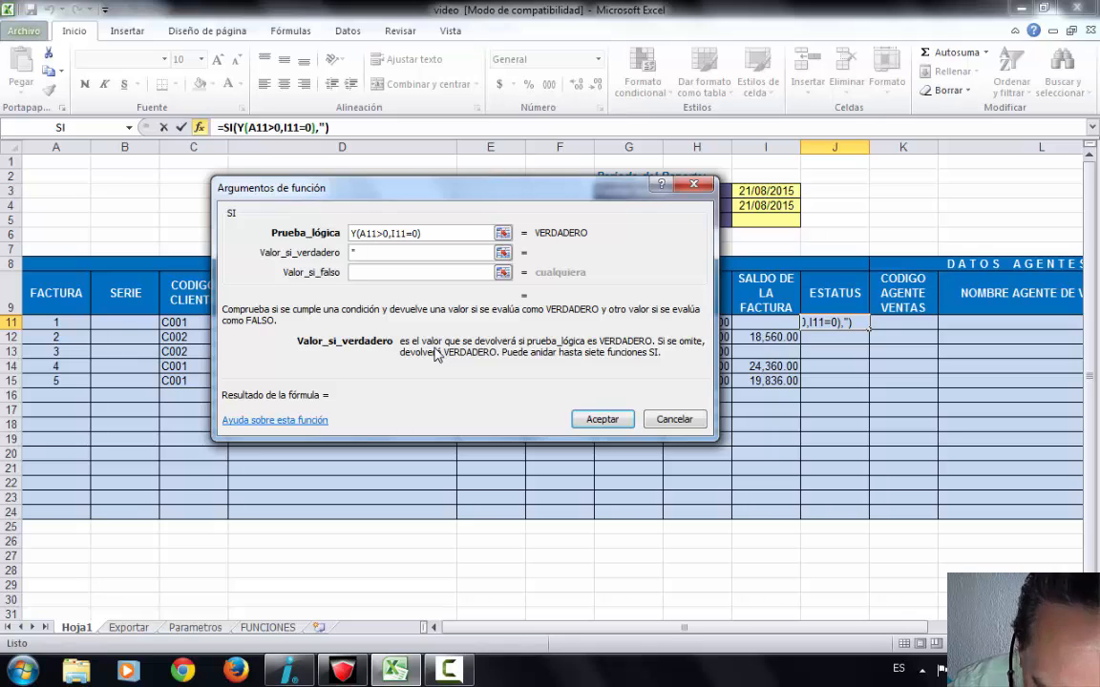
{"action": "type", "text": "COBRA"}
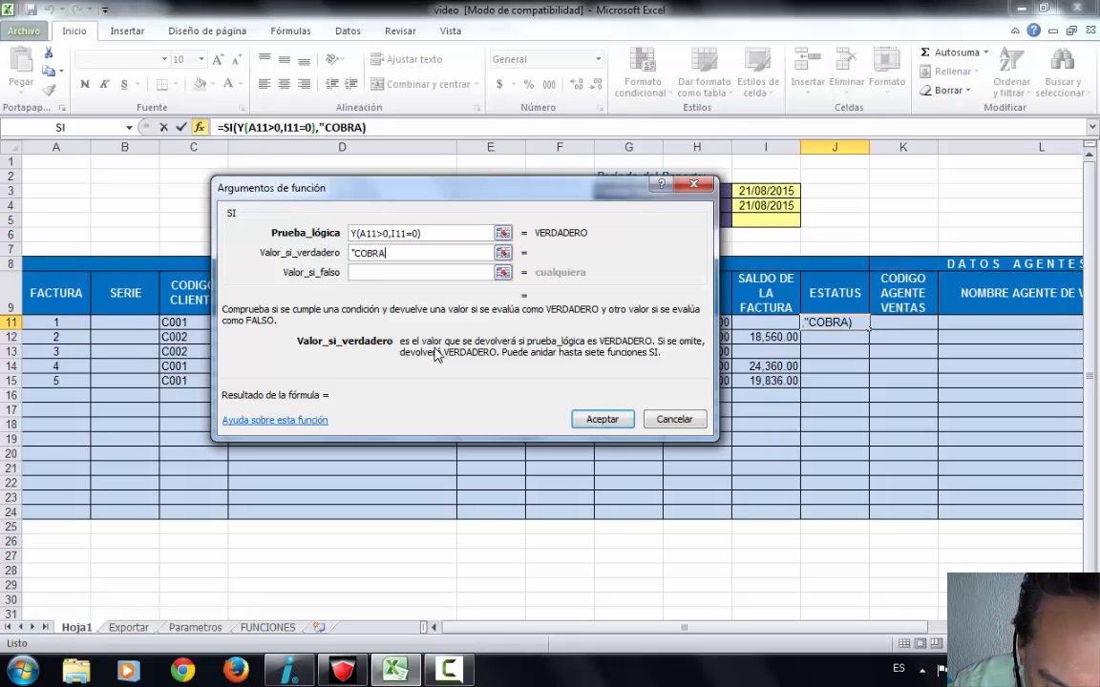
{"action": "type", "text": "DO"}
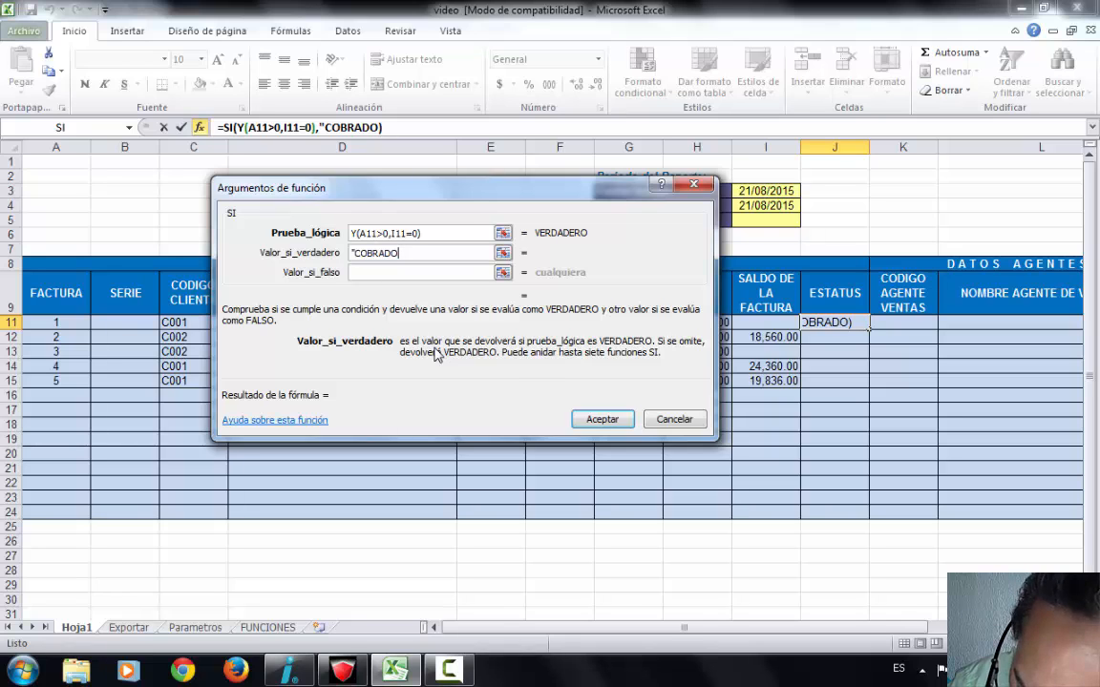
{"action": "type", "text": "\""}
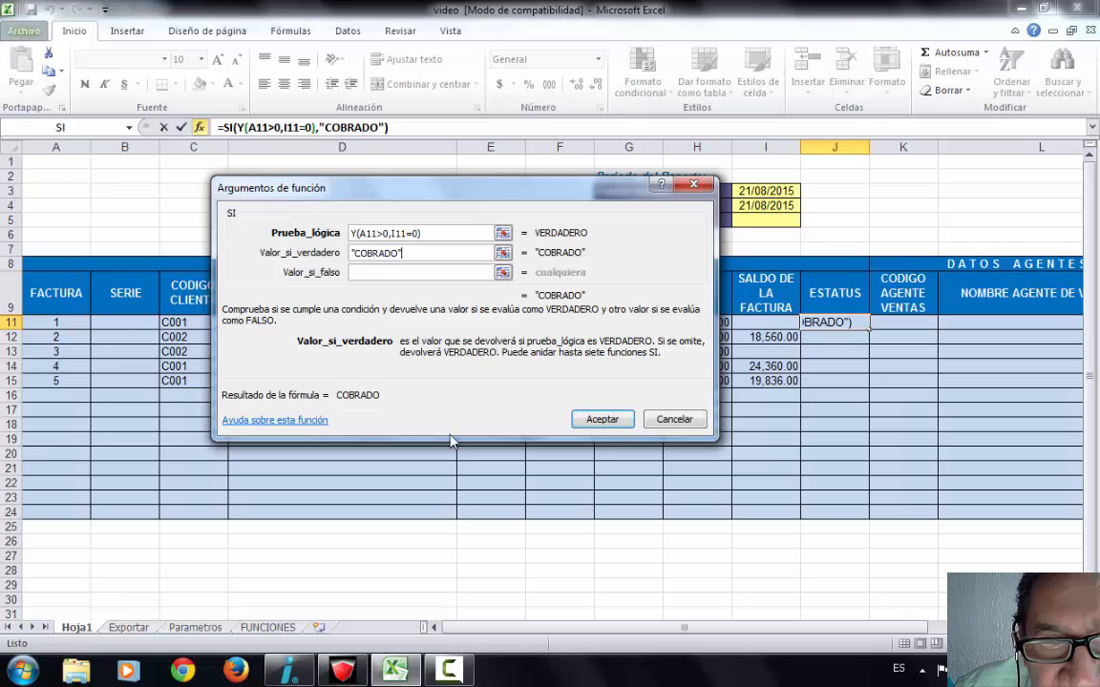
- Set the Valor_si_falso argument to empty text ("") and copy the finished J11 formula down the ESTATUS column through J24
{"action": "left_click", "coordinate": [415, 272]}
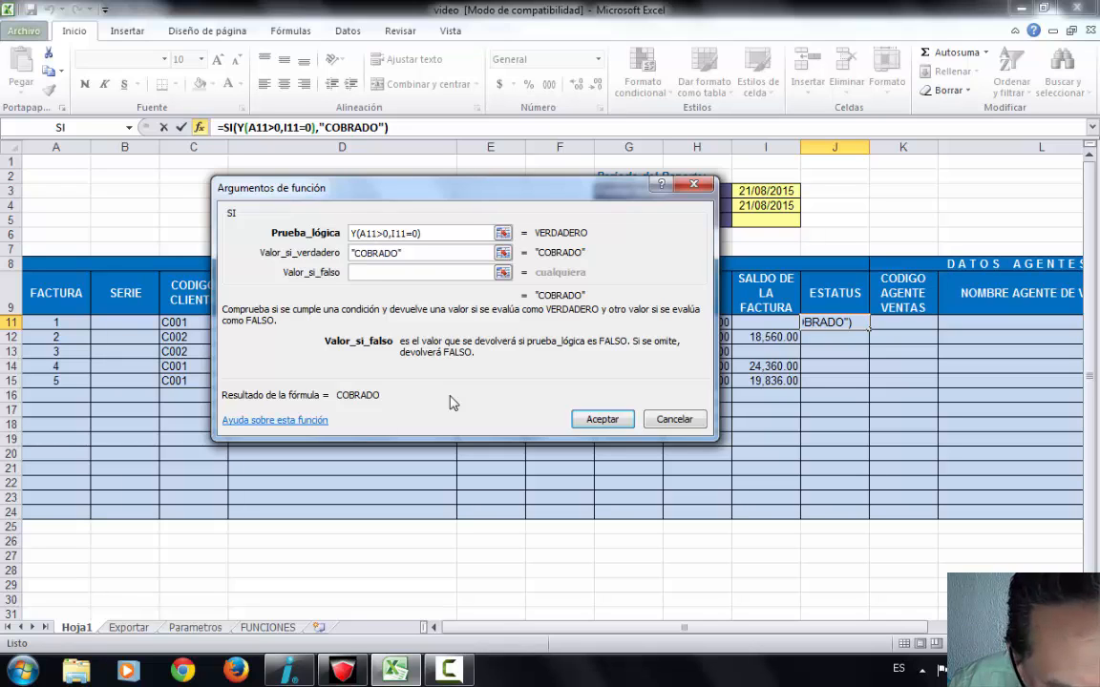
{"action": "type", "text": "\"\""}
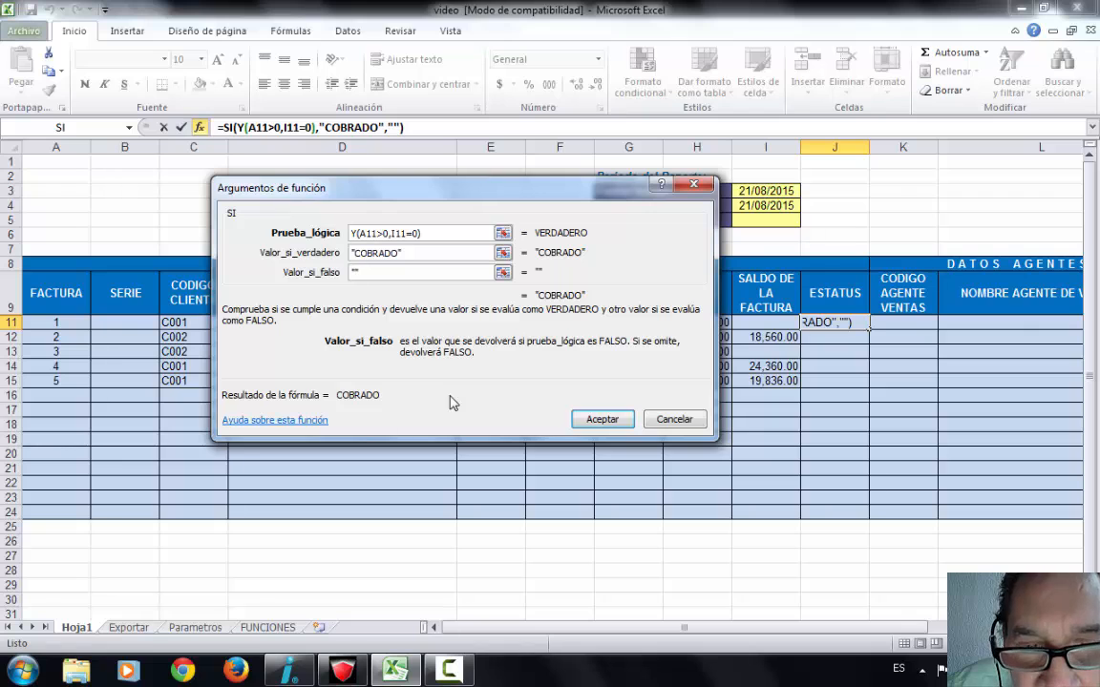
{"action": "left_click", "coordinate": [578, 422]}
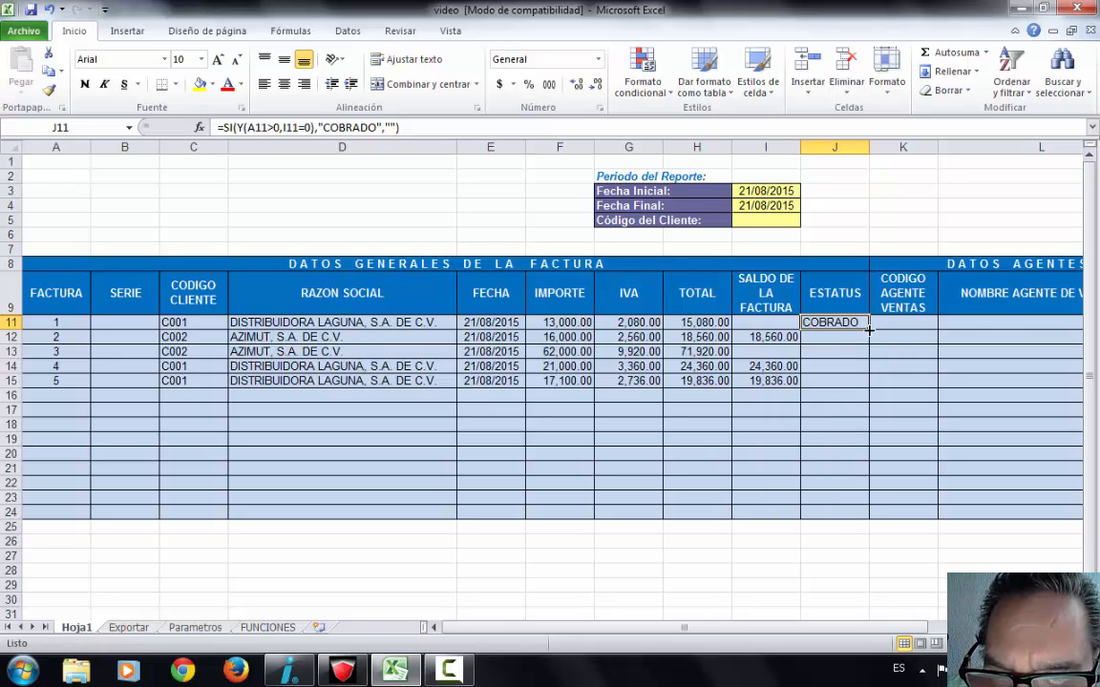
{"action": "left_click_drag", "start_coordinate": [871, 325], "coordinate": [832, 519]}
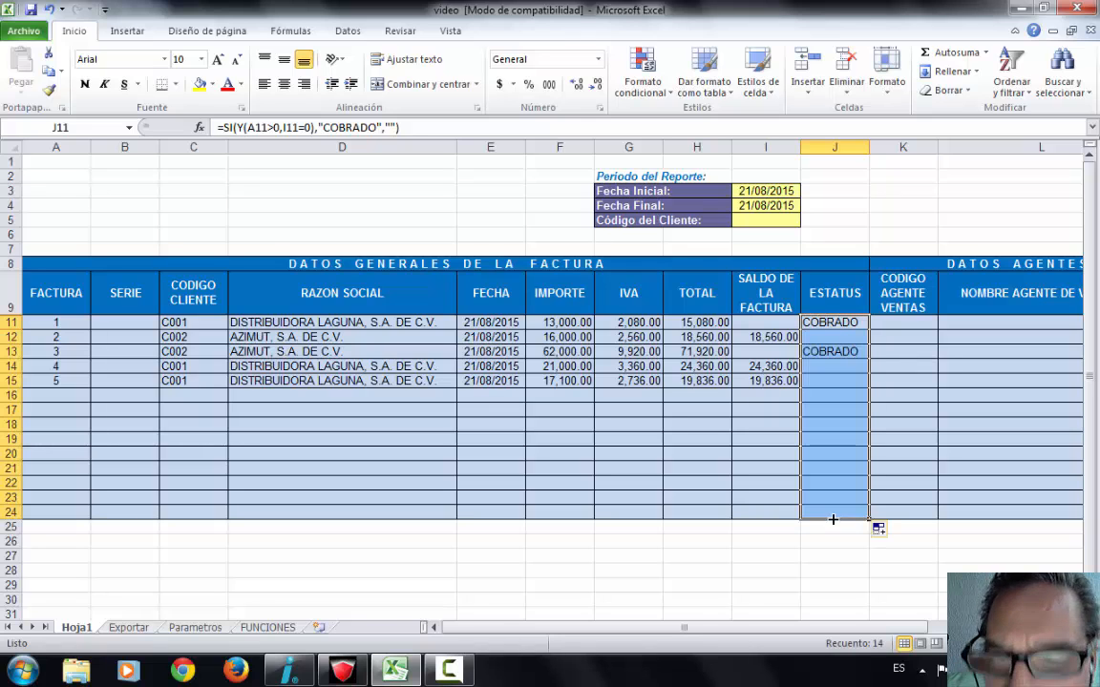
{"action": "left_click", "coordinate": [829, 325]}
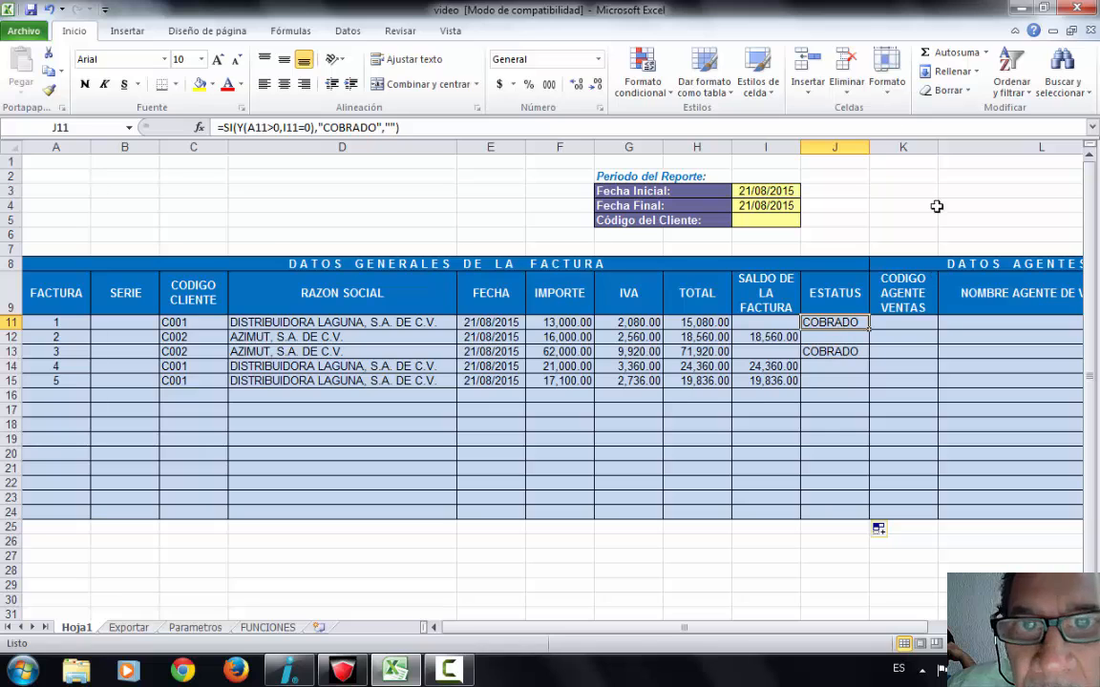
- Start a new conditional formatting rule for J11 that applies only to cells whose value is equal to COBRADO
{"action": "left_click", "coordinate": [649, 93]}
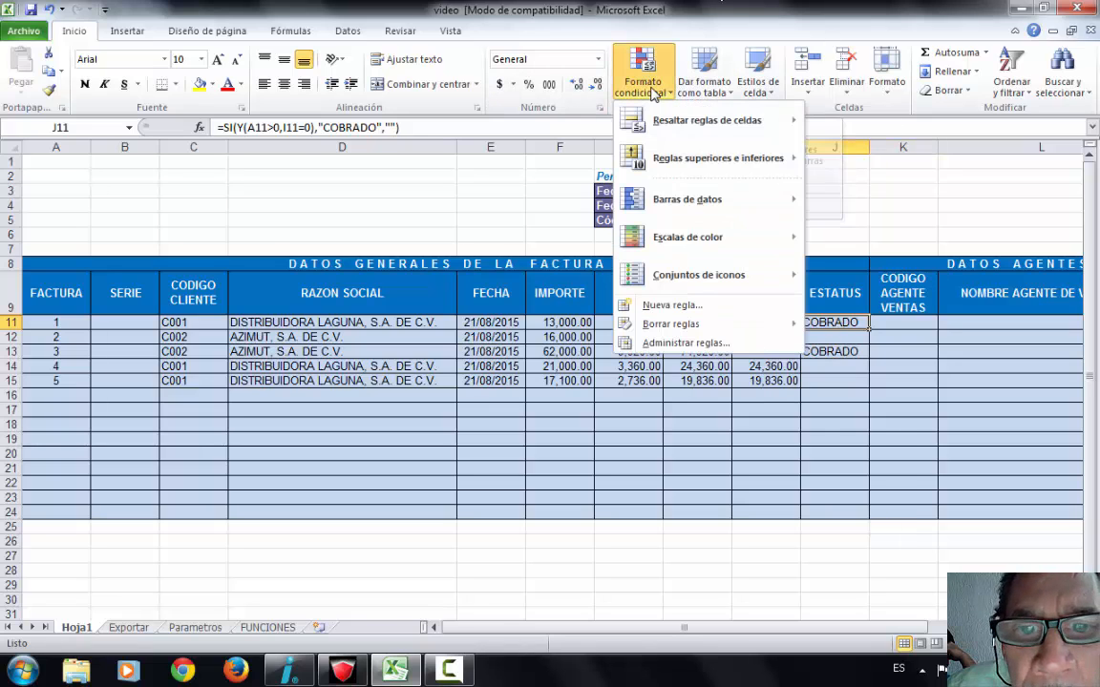
{"action": "left_click", "coordinate": [680, 305]}
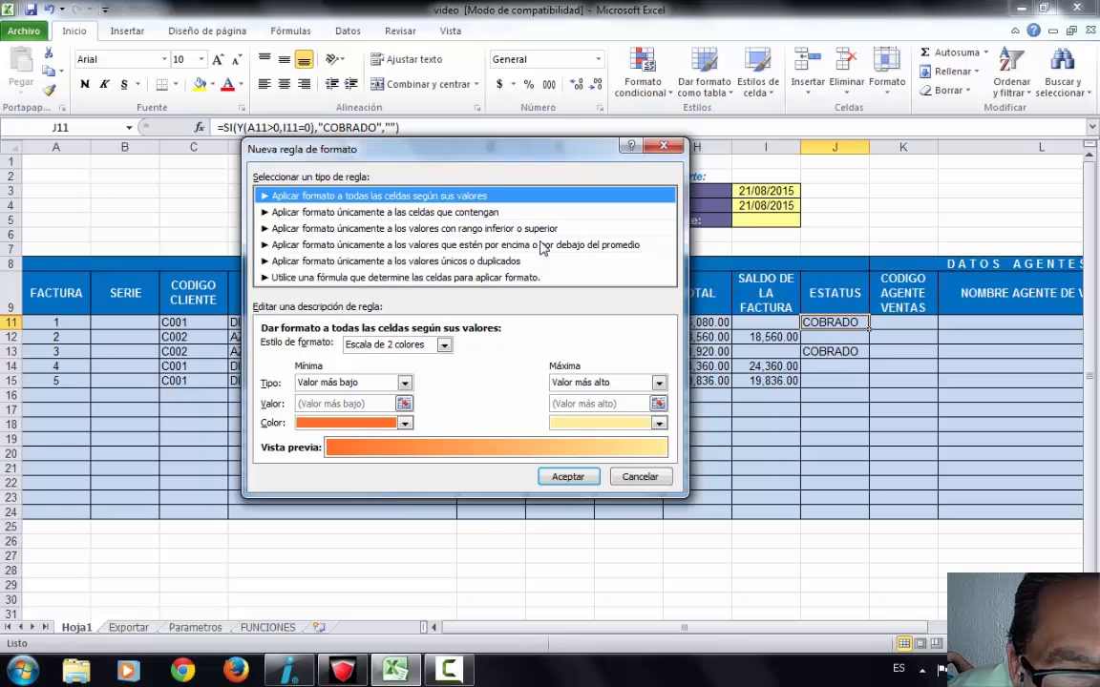
{"action": "left_click", "coordinate": [514, 214]}
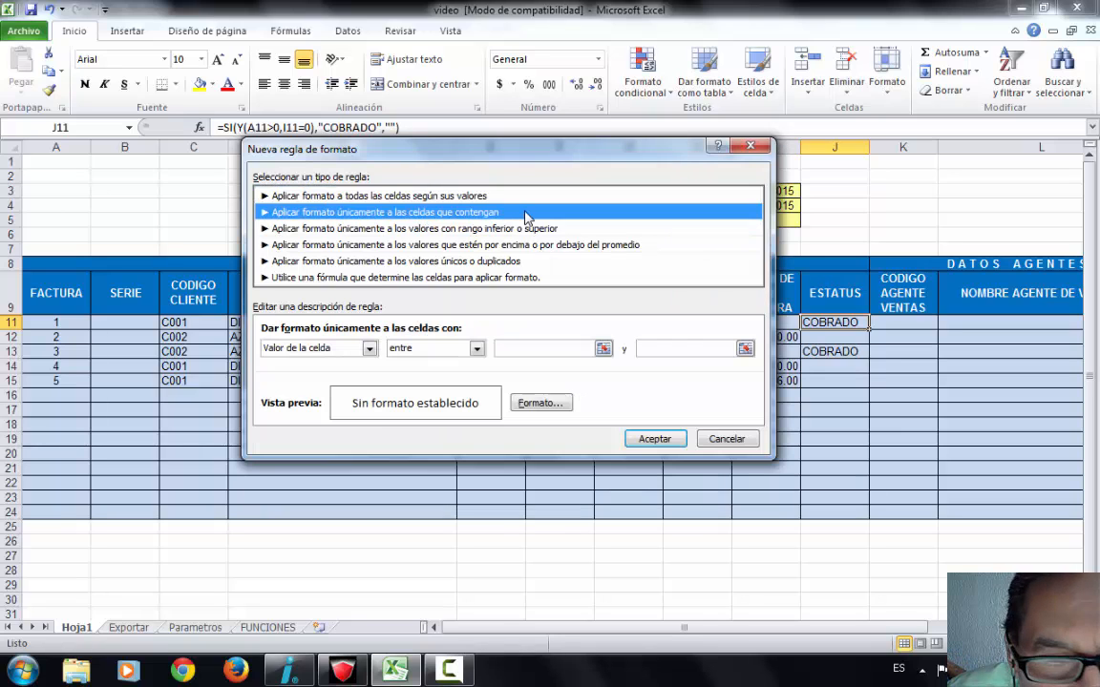
{"action": "left_click", "coordinate": [477, 348]}
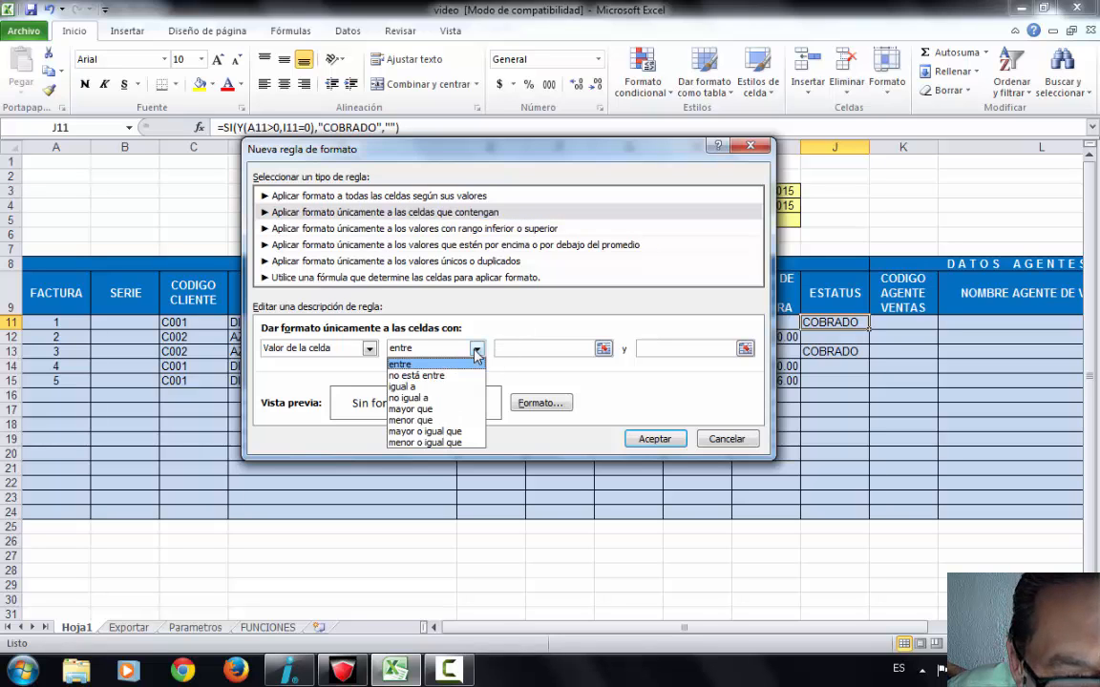
{"action": "left_click", "coordinate": [402, 385]}
{"action": "left_click", "coordinate": [535, 348]}
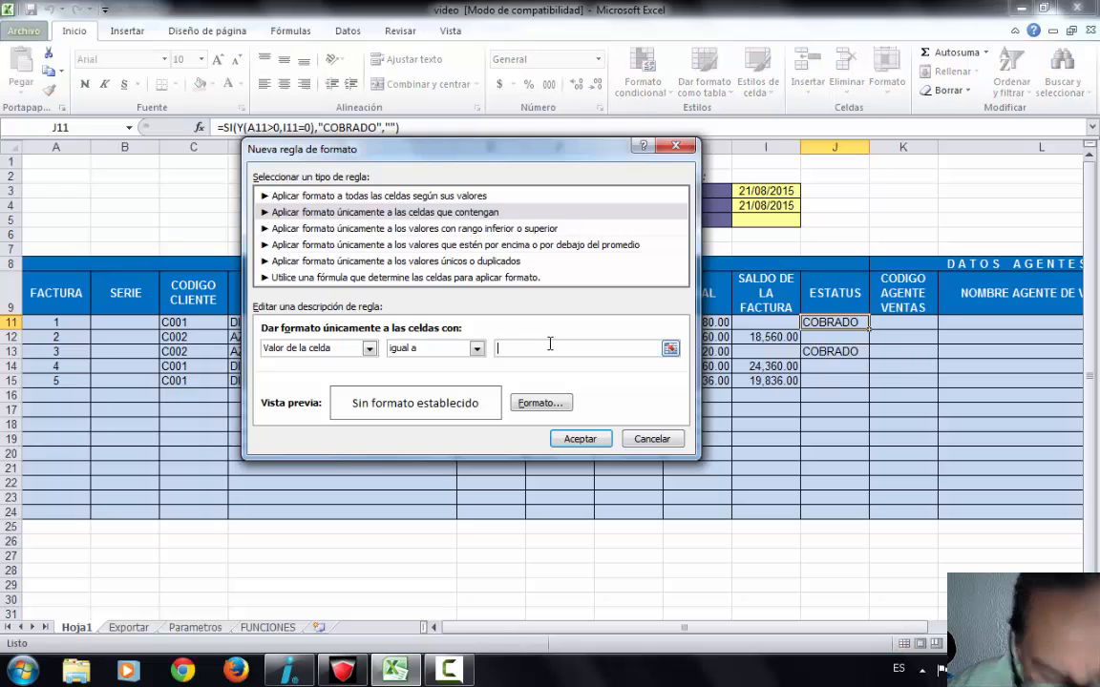
{"action": "type", "text": "CO"}
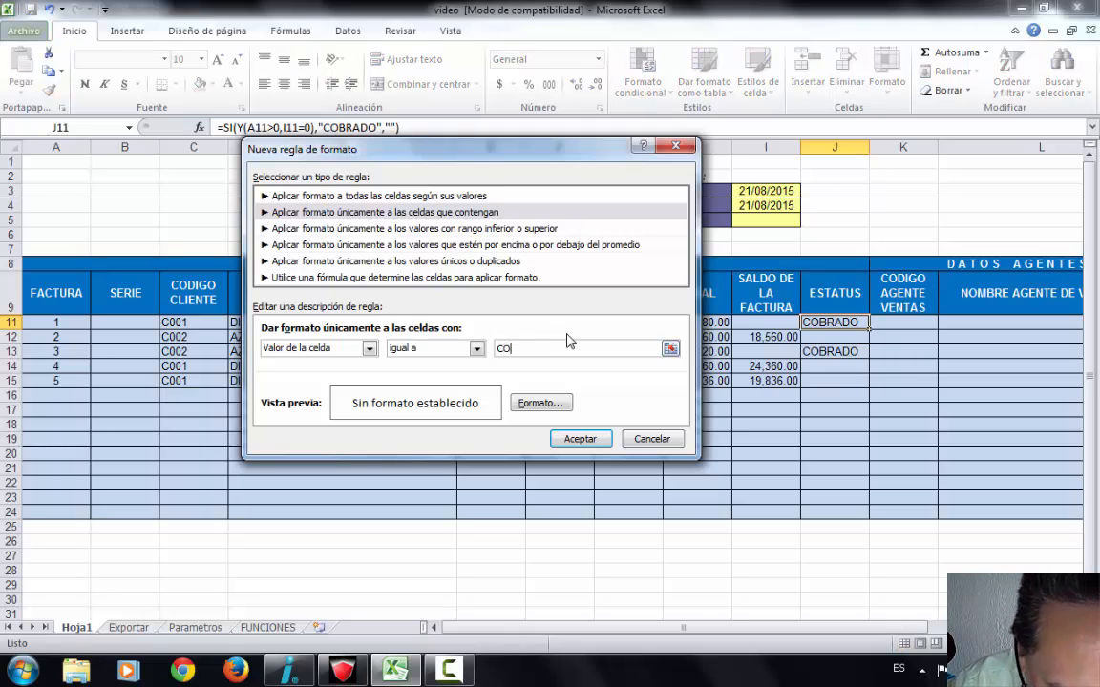
{"action": "type", "text": "BRADO"}
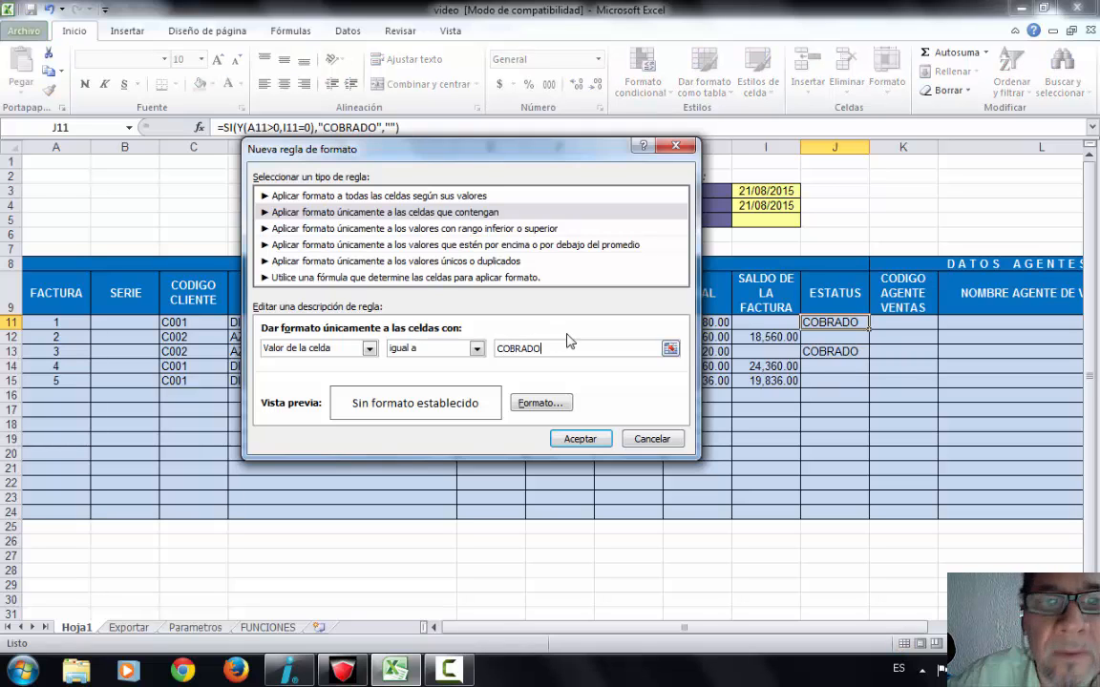
- Give the COBRADO rule a red fill with bold white text and apply it to J11
{"action": "left_click", "coordinate": [548, 405]}
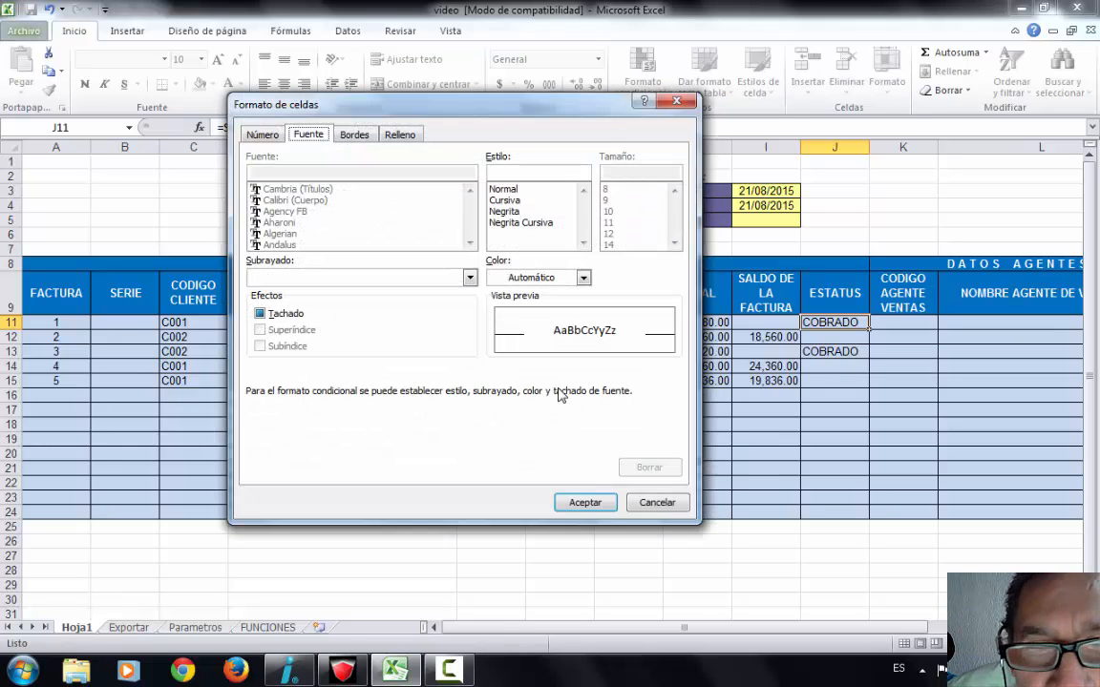
{"action": "left_click", "coordinate": [400, 135]}
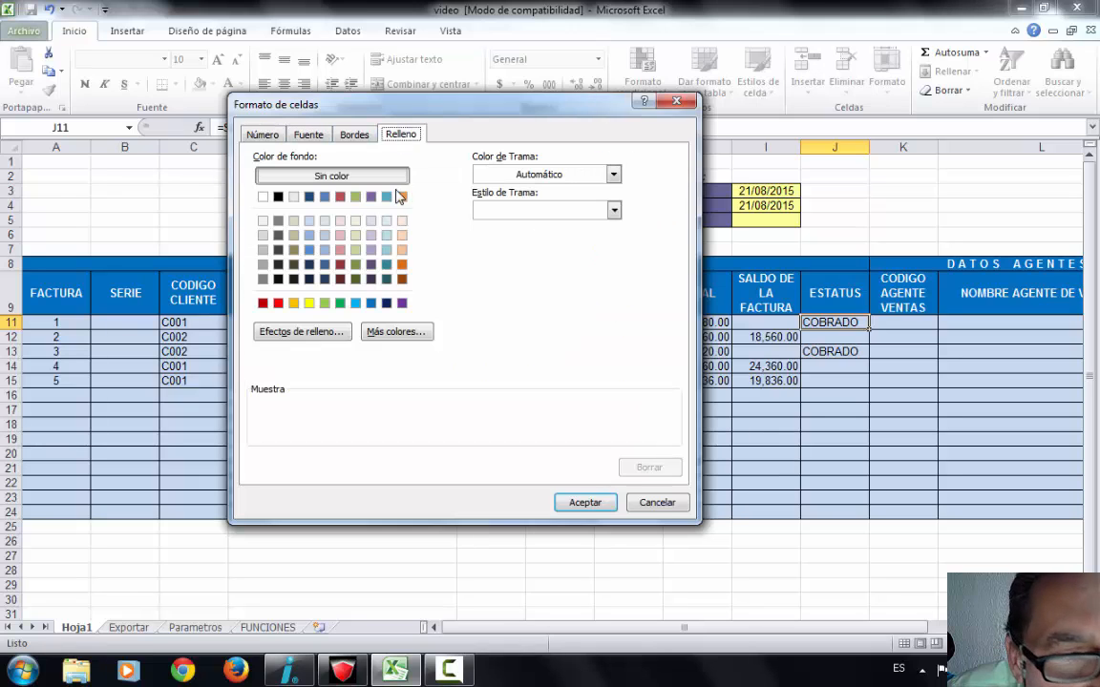
{"action": "left_click", "coordinate": [278, 303]}
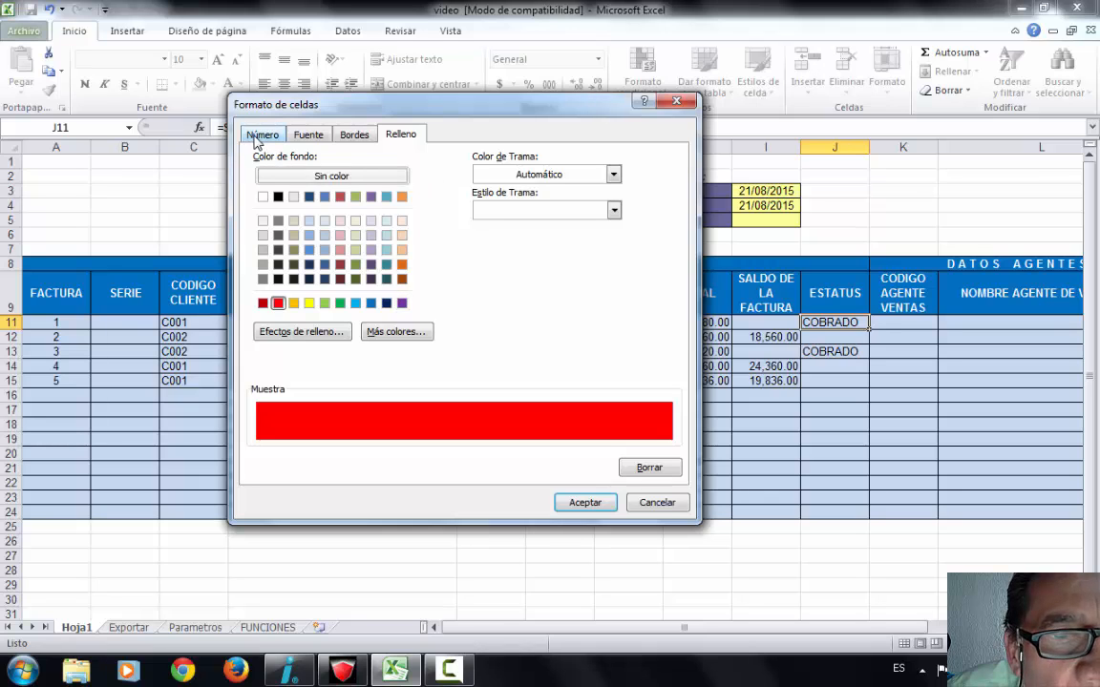
{"action": "left_click", "coordinate": [324, 137]}
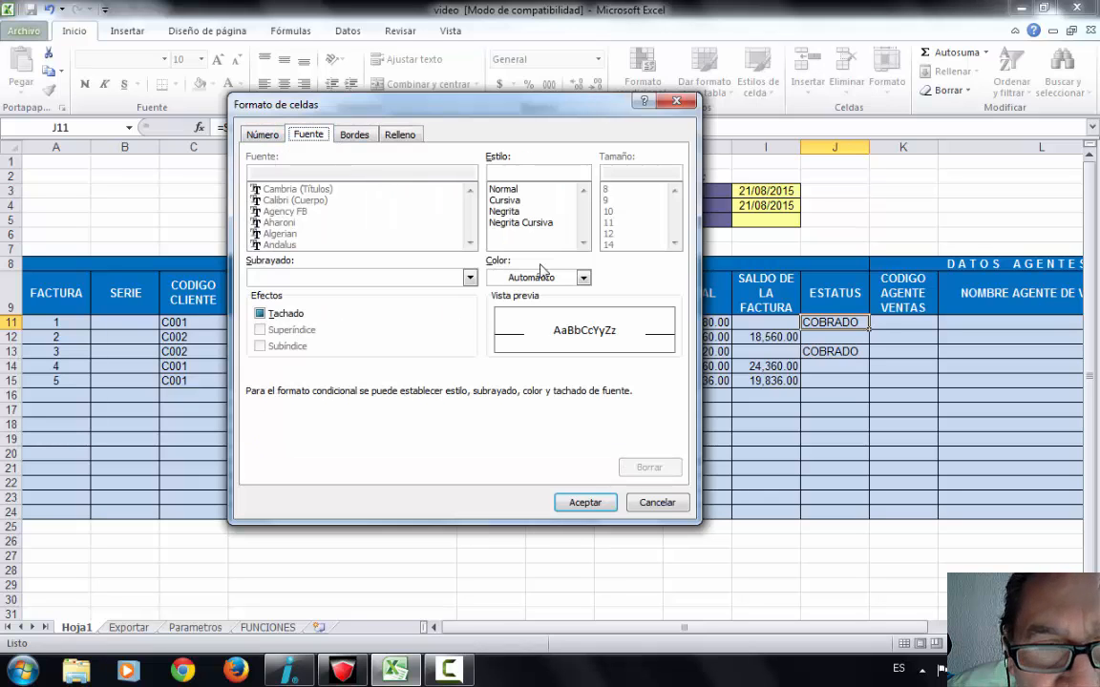
{"action": "left_click", "coordinate": [504, 211]}
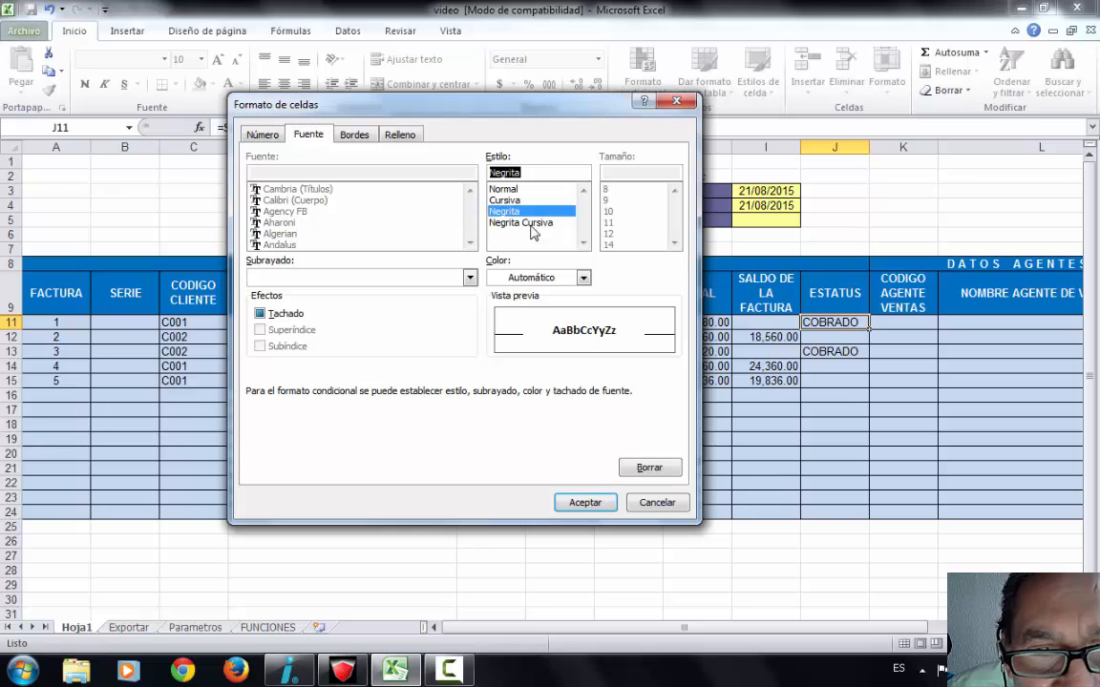
{"action": "left_click", "coordinate": [582, 277]}
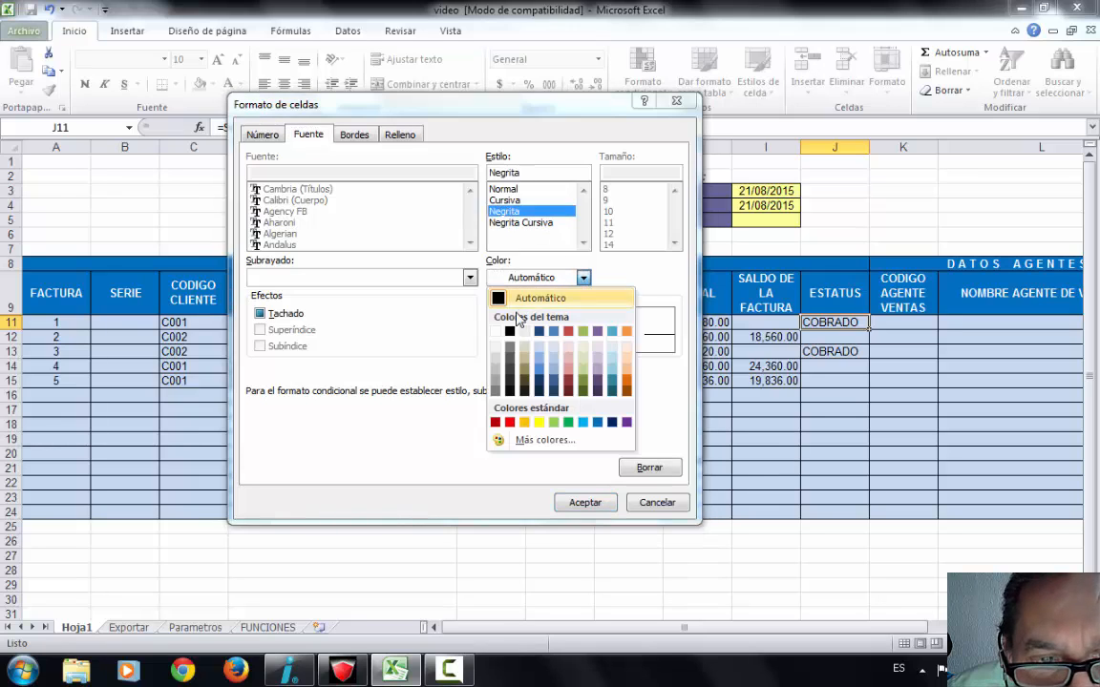
{"action": "left_click", "coordinate": [495, 332]}
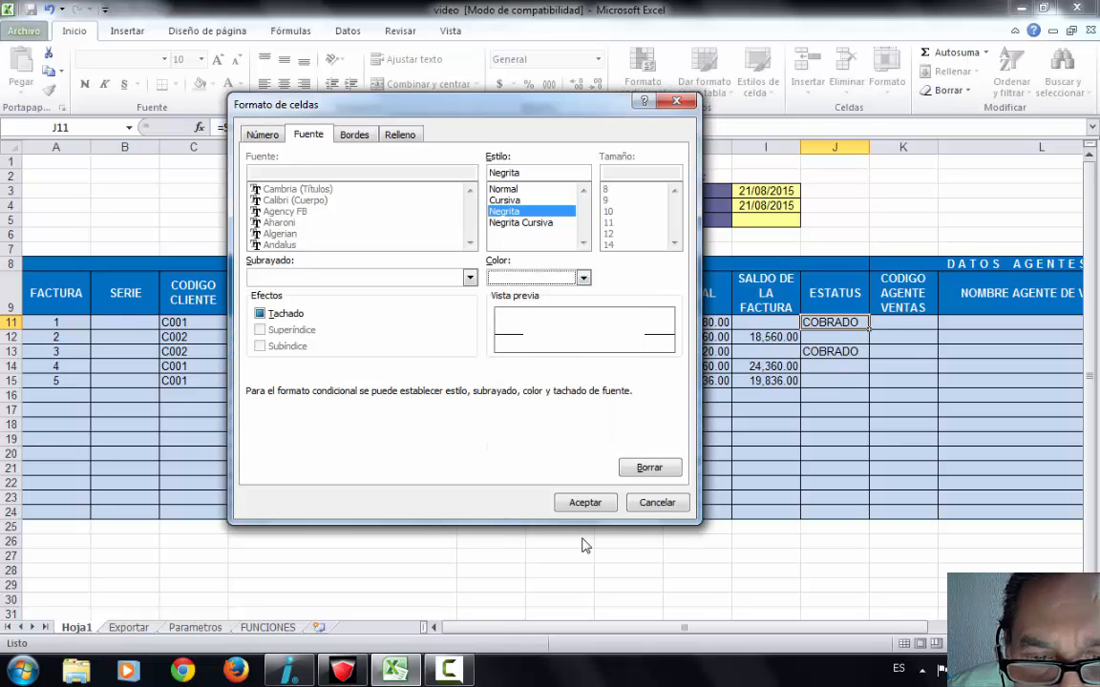
{"action": "left_click", "coordinate": [585, 503]}
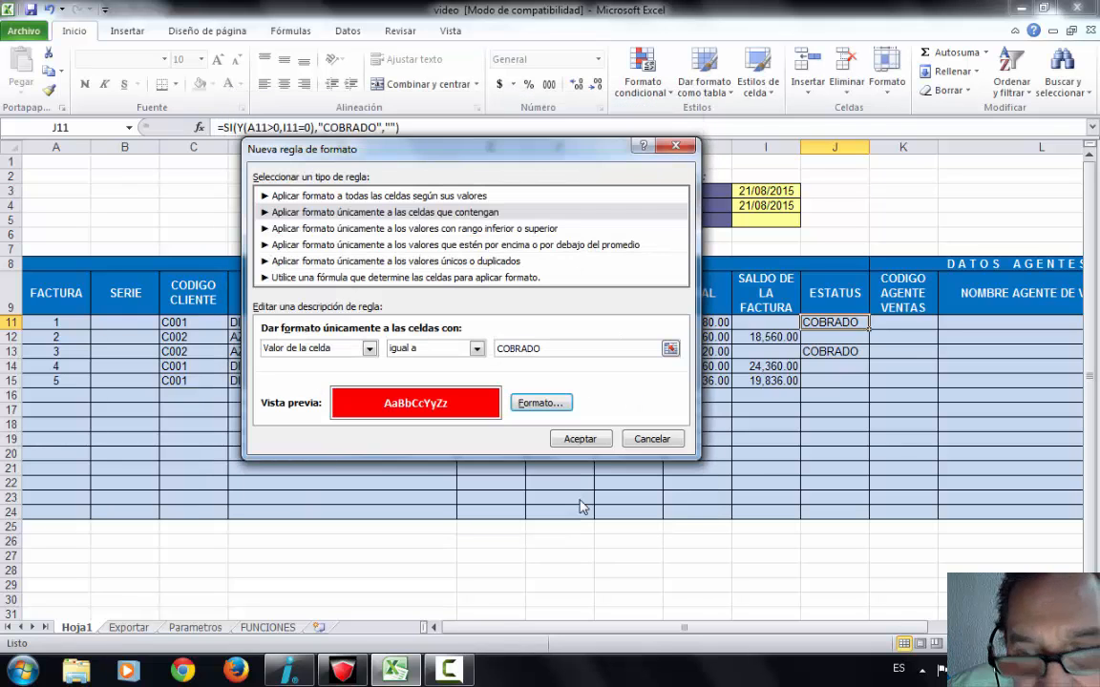
{"action": "left_click", "coordinate": [580, 439]}
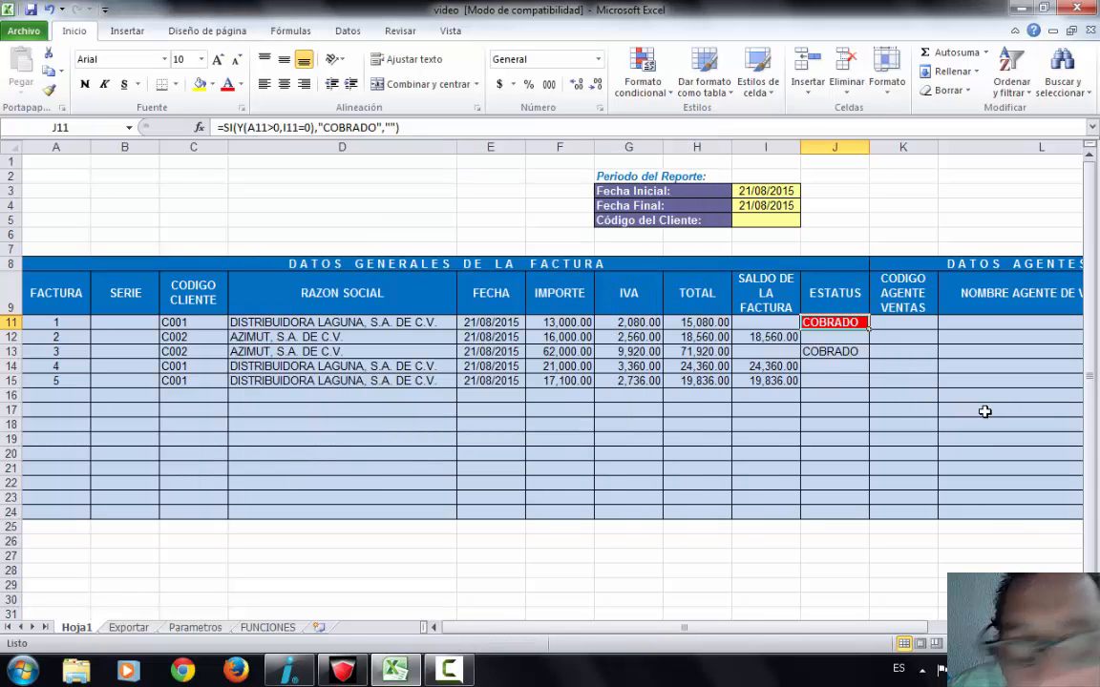
- Copy the format of J11 to the rest of the ESTATUS column, J12 through J24
{"action": "left_click", "coordinate": [54, 91]}
{"action": "left_click_drag", "start_coordinate": [830, 336], "coordinate": [829, 510]}
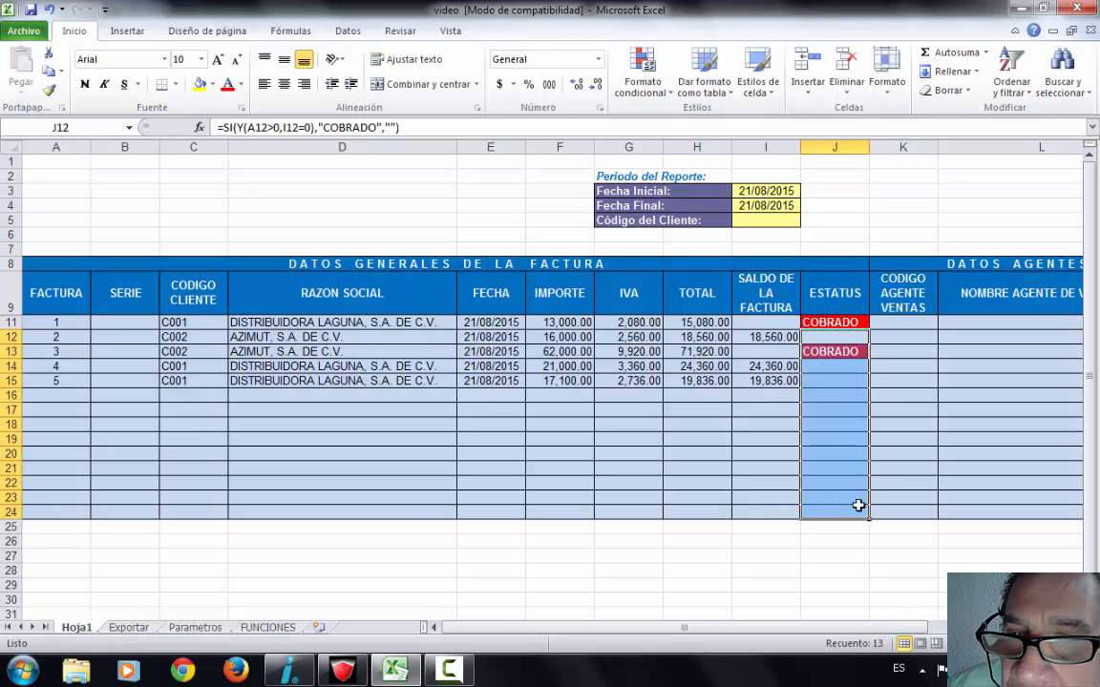
{"action": "left_click", "coordinate": [861, 499]}
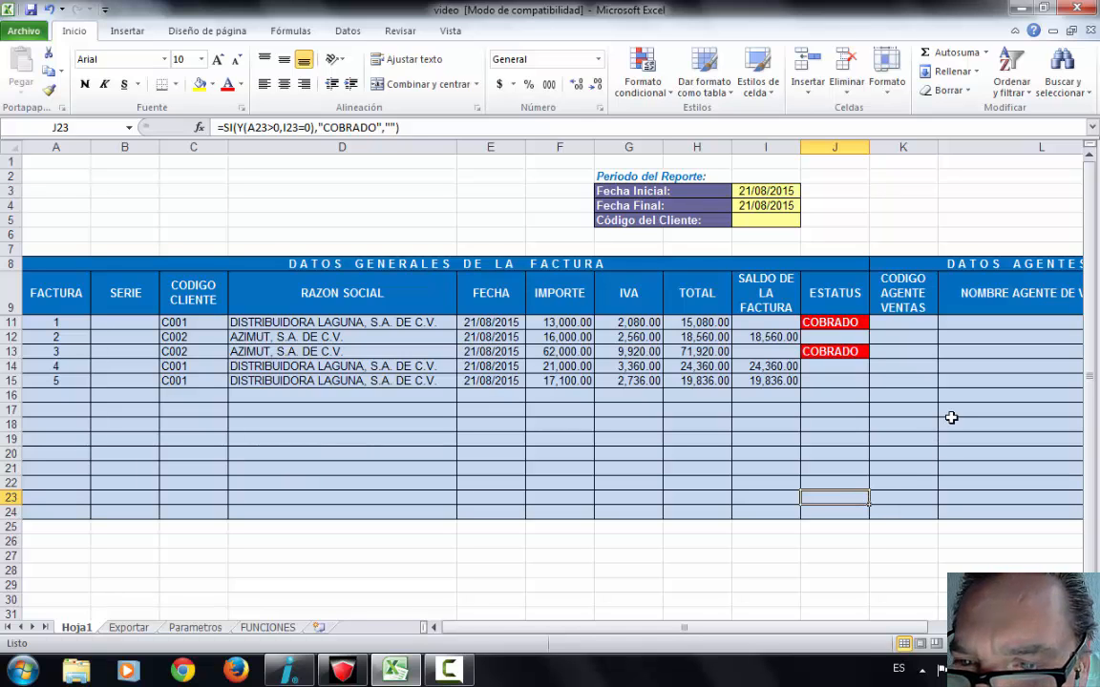
- Copy the Dato_Documento nomenclature from group 9, Por Documento, on the FUNCIONES sheet
{"action": "left_click", "coordinate": [898, 325]}
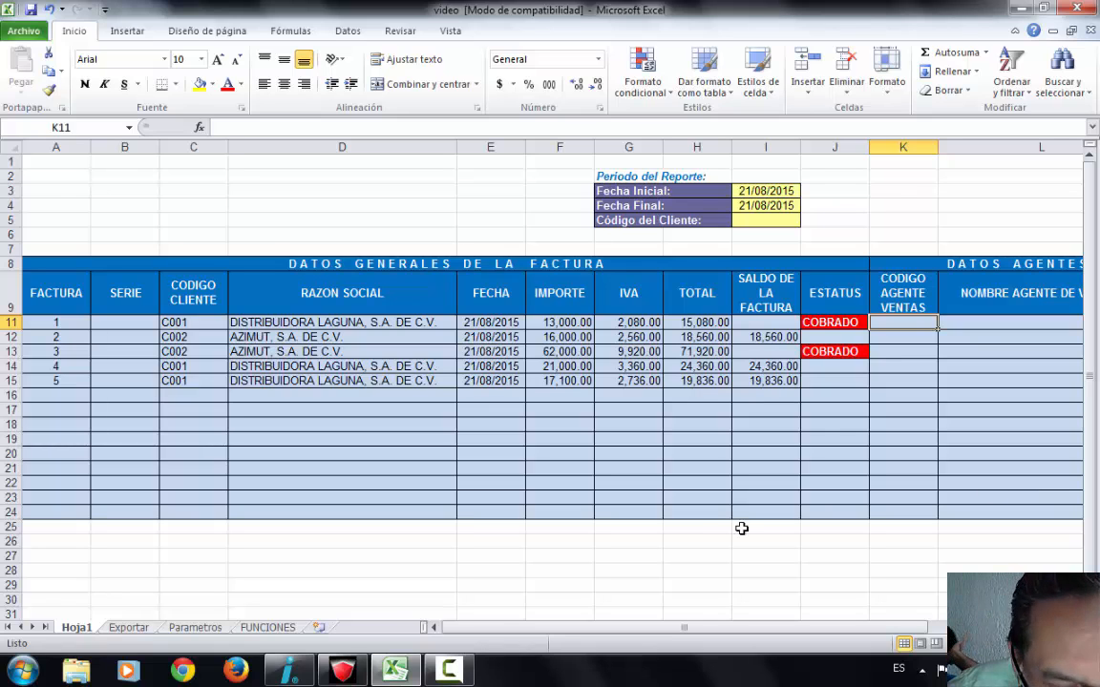
{"action": "left_click", "coordinate": [272, 626]}
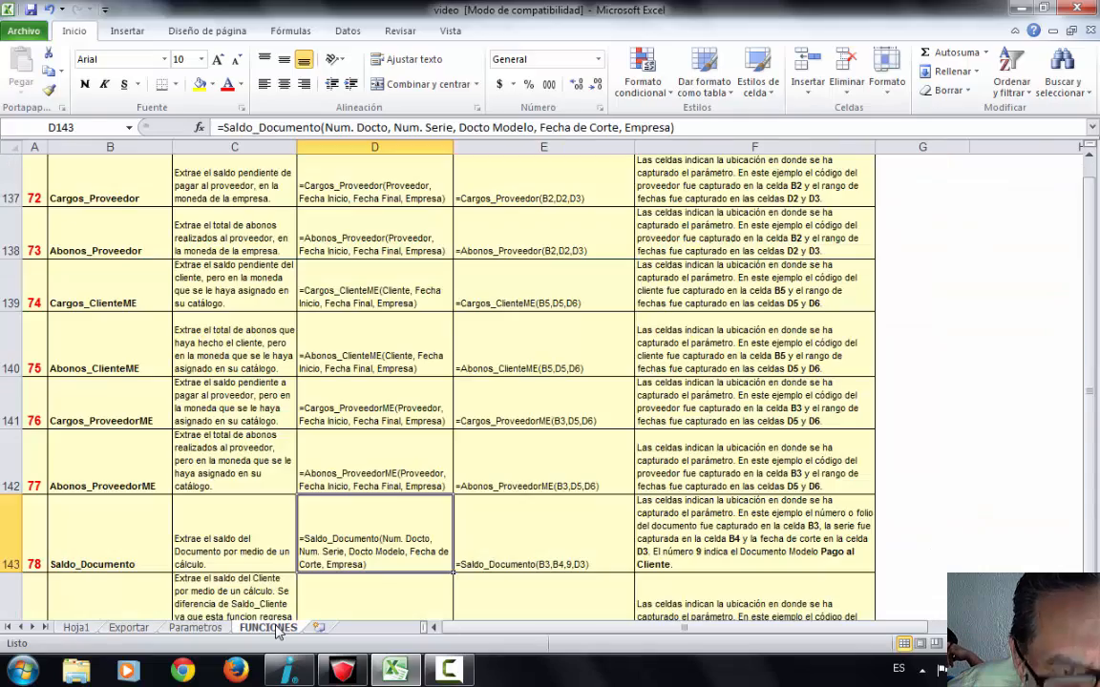
{"action": "scroll", "coordinate": [485, 315], "scroll_direction": "up", "scroll_amount": 2}
{"action": "scroll", "coordinate": [485, 315], "scroll_direction": "up", "scroll_amount": 20}
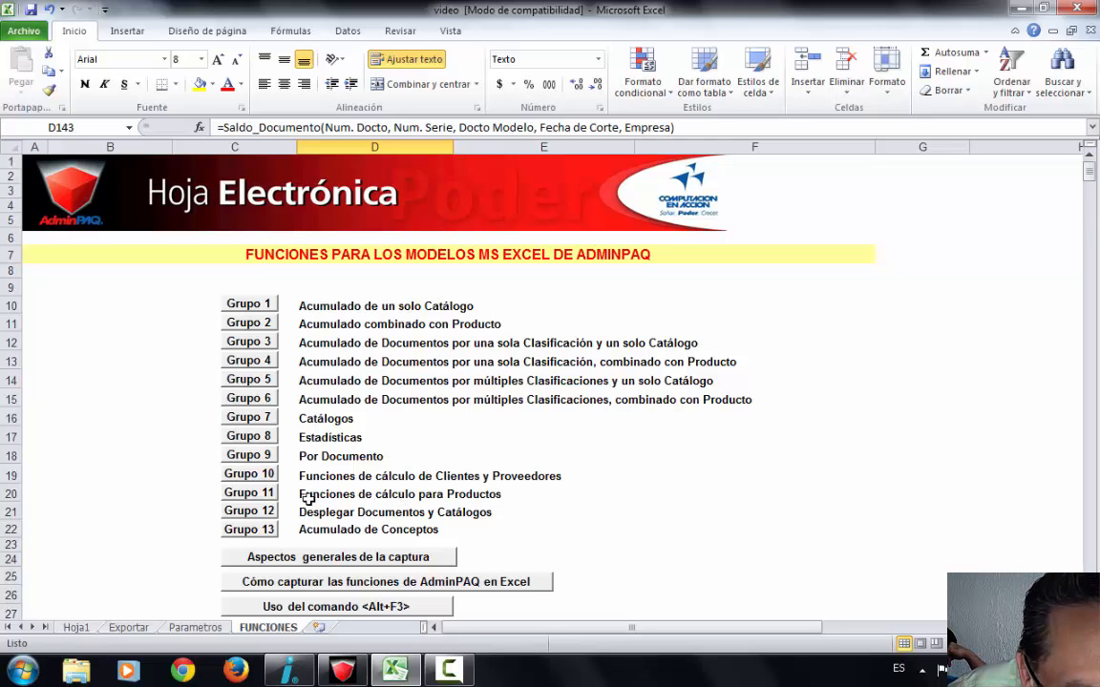
{"action": "left_click", "coordinate": [247, 458]}
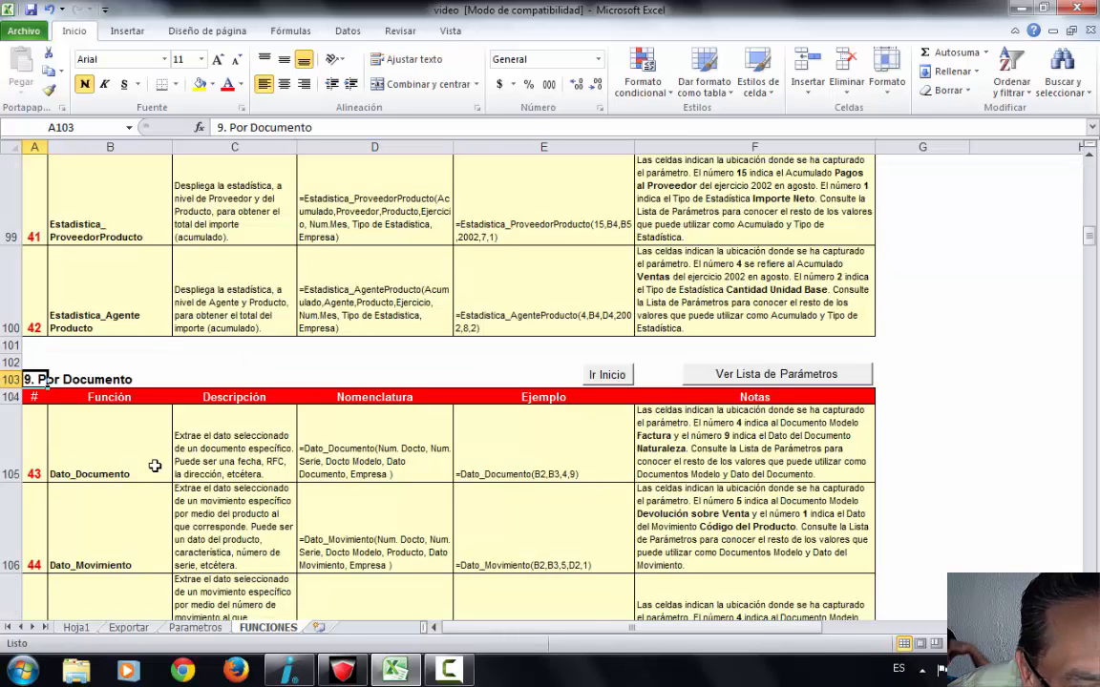
{"action": "left_click", "coordinate": [123, 418]}
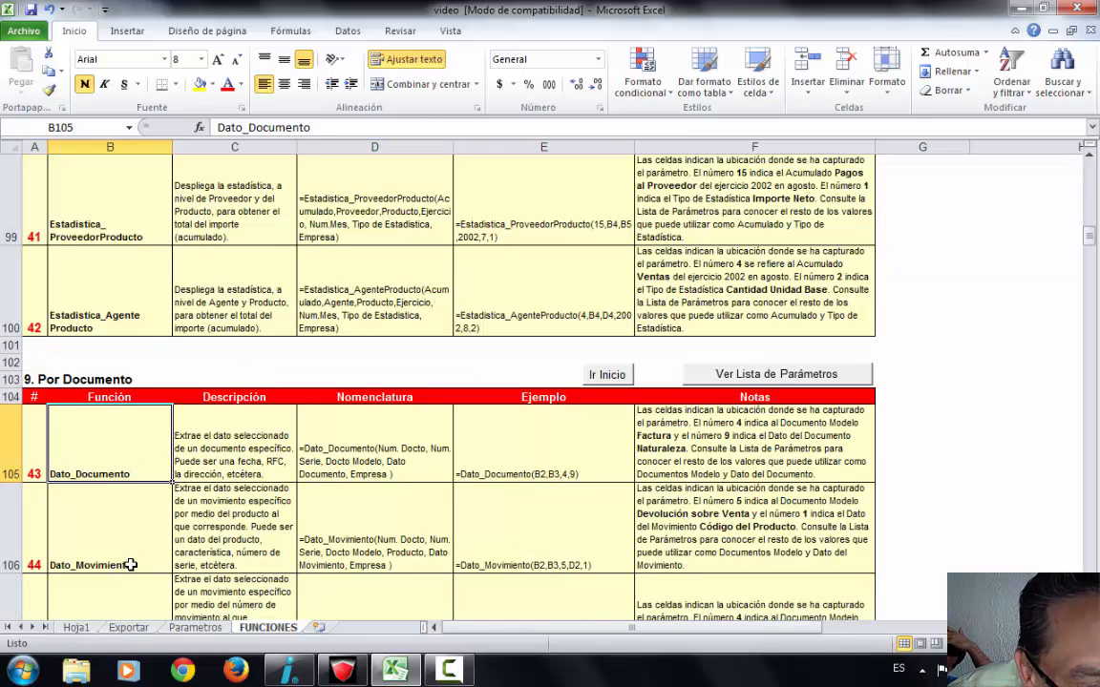
{"action": "left_click", "coordinate": [385, 449]}
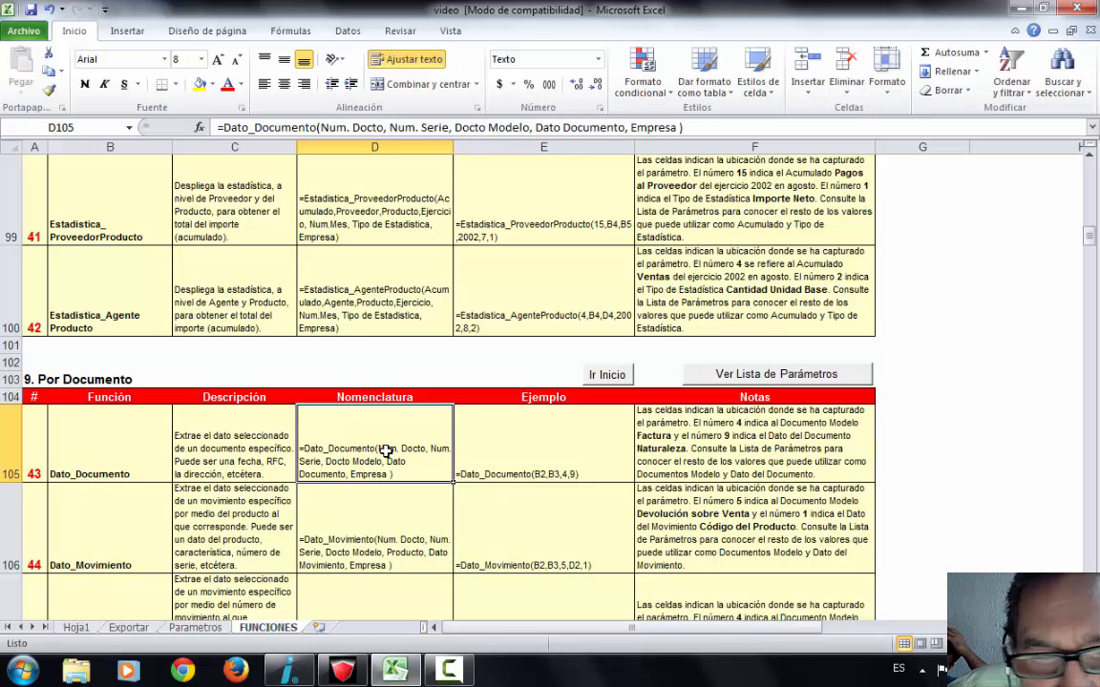
{"action": "right_click", "coordinate": [386, 449]}
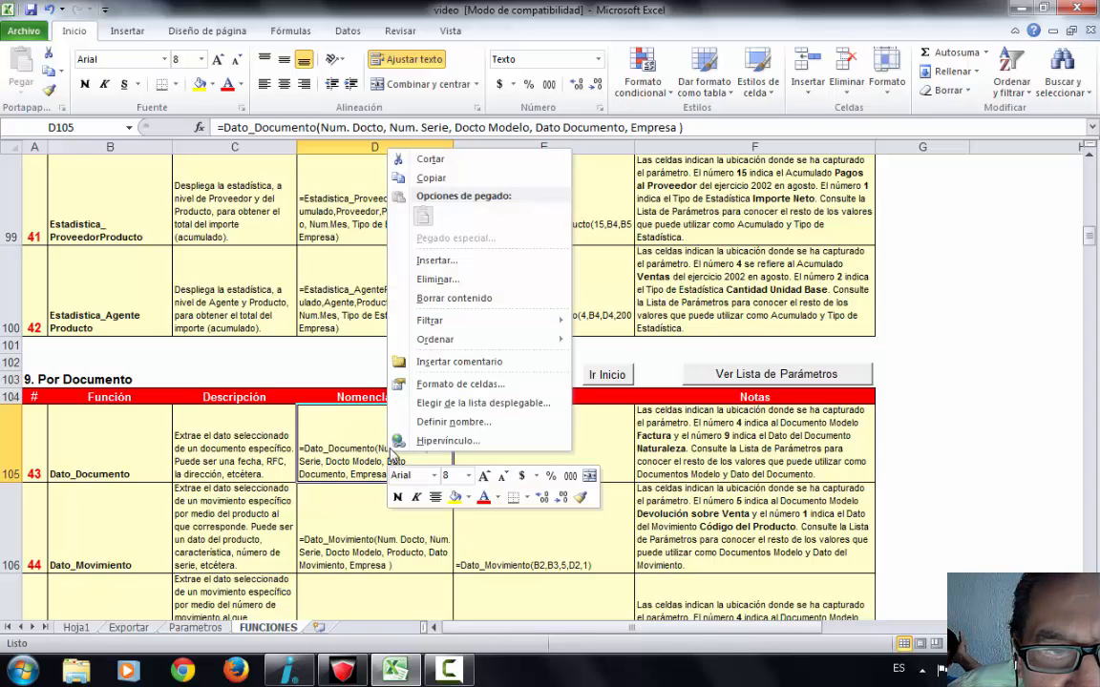
{"action": "left_click", "coordinate": [456, 179]}
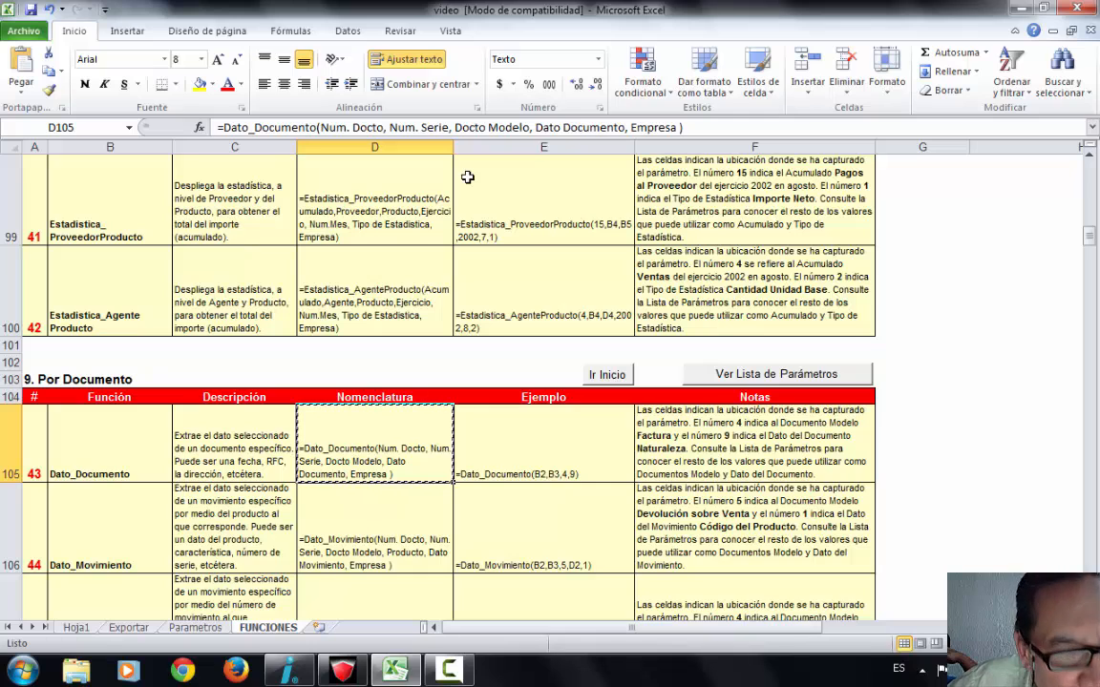
- Paste the copied Dato_Documento syntax as values into K11 of Hoja1, under CODIGO AGENTE VENTAS
{"action": "left_click", "coordinate": [77, 626]}
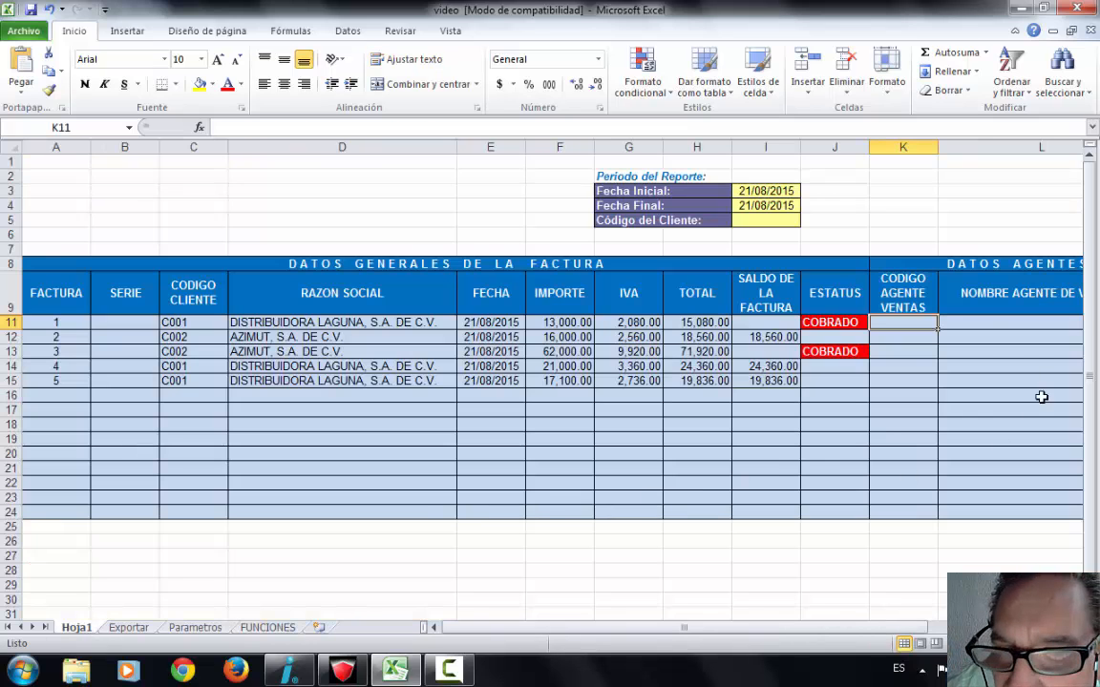
{"action": "right_click", "coordinate": [913, 325]}
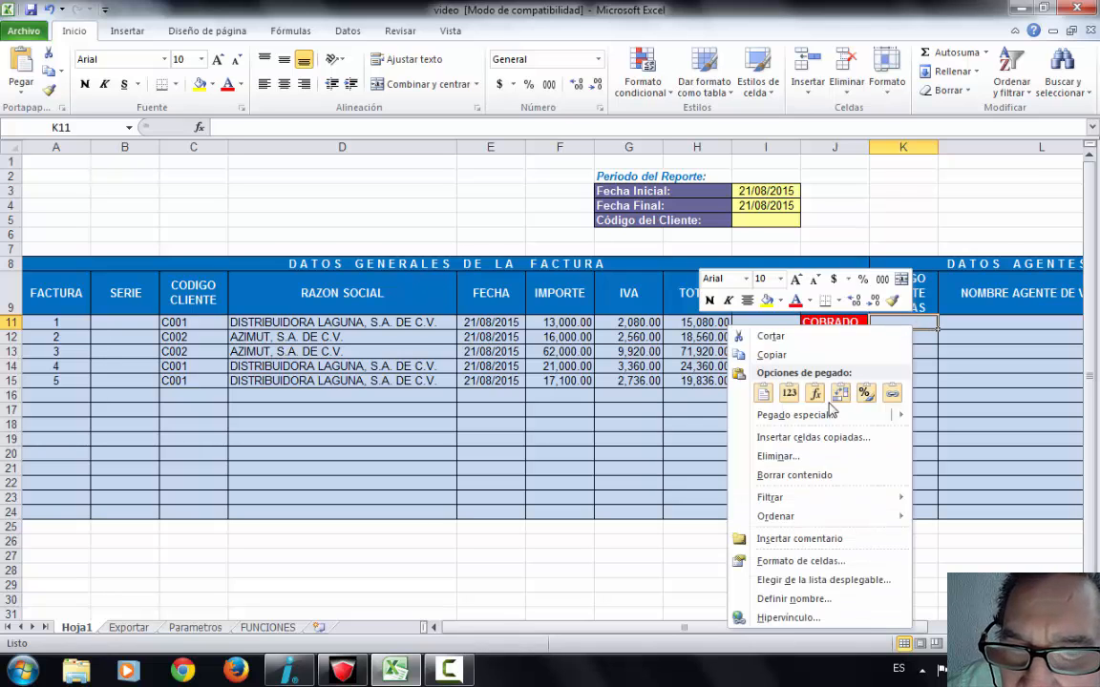
{"action": "left_click", "coordinate": [788, 395]}
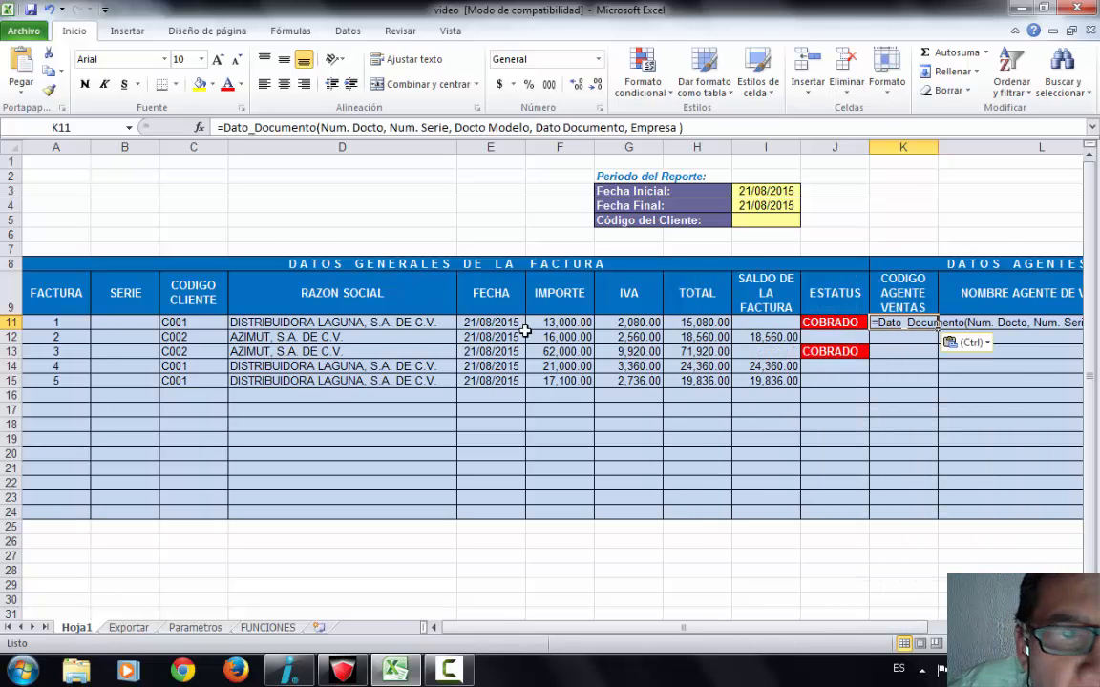
- Replace the Num. Docto placeholder in the K11 formula with a reference to invoice cell A11
{"action": "left_click", "coordinate": [317, 127]}
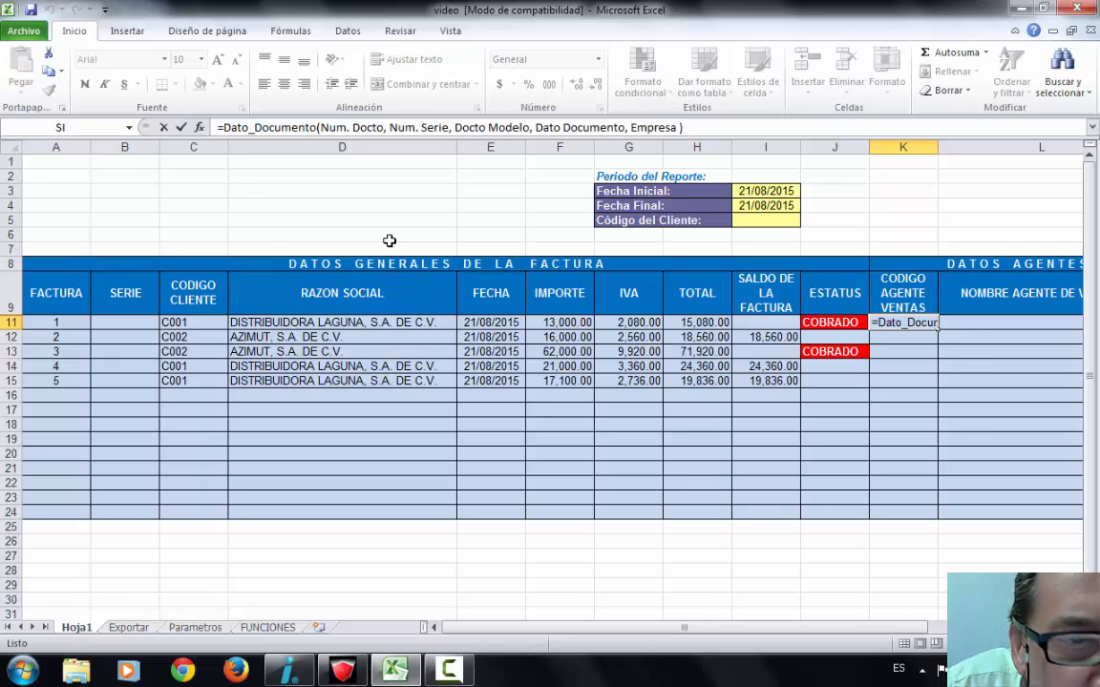
{"action": "key", "text": "Delete"}
{"action": "key", "text": "Delete"}
{"action": "key", "text": "Delete"}
{"action": "key", "text": "Delete"}
{"action": "key", "text": "Delete"}
{"action": "key", "text": "Delete"}
{"action": "key", "text": "Delete"}
{"action": "key", "text": "Delete"}
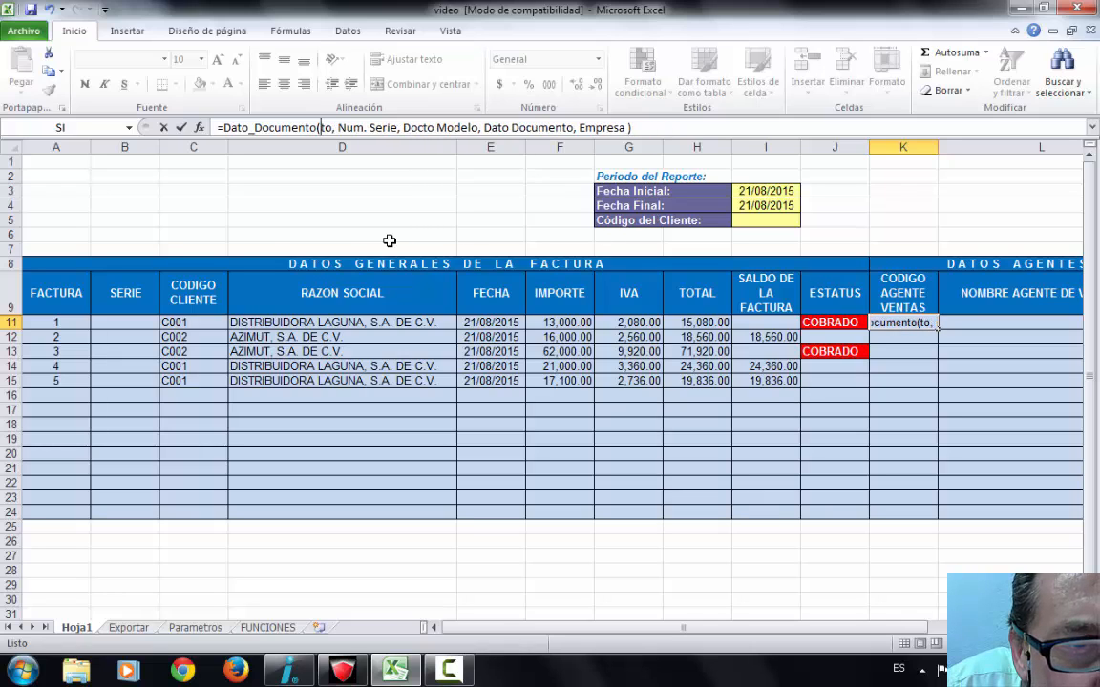
{"action": "key", "text": "Delete"}
{"action": "key", "text": "Delete"}
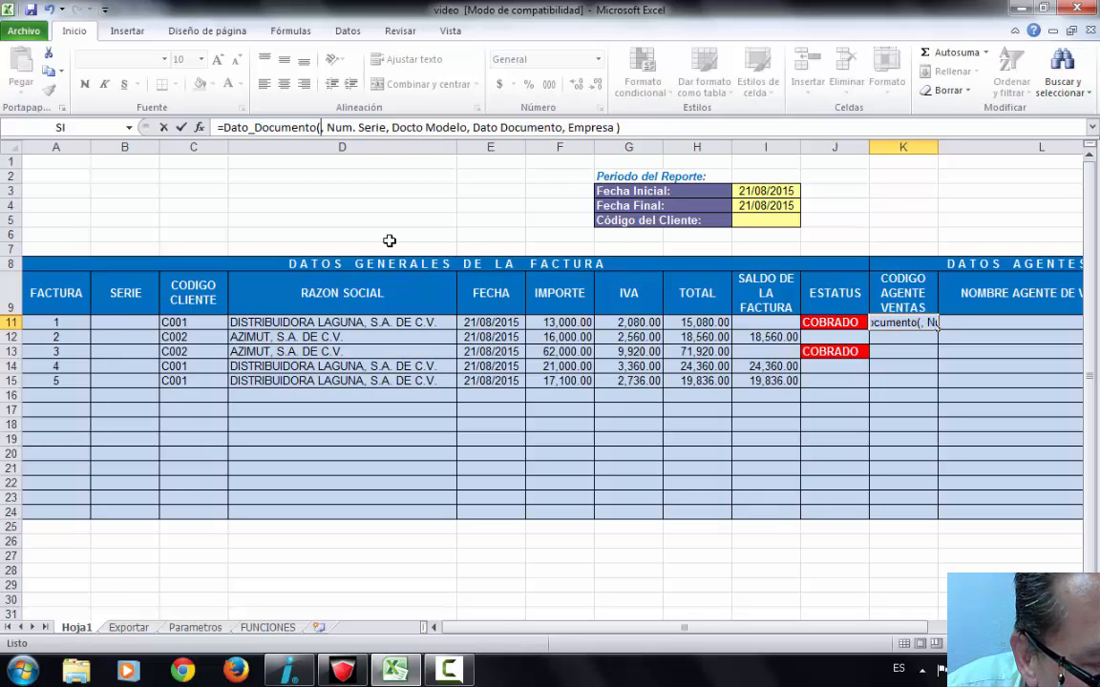
{"action": "left_click", "coordinate": [61, 325]}
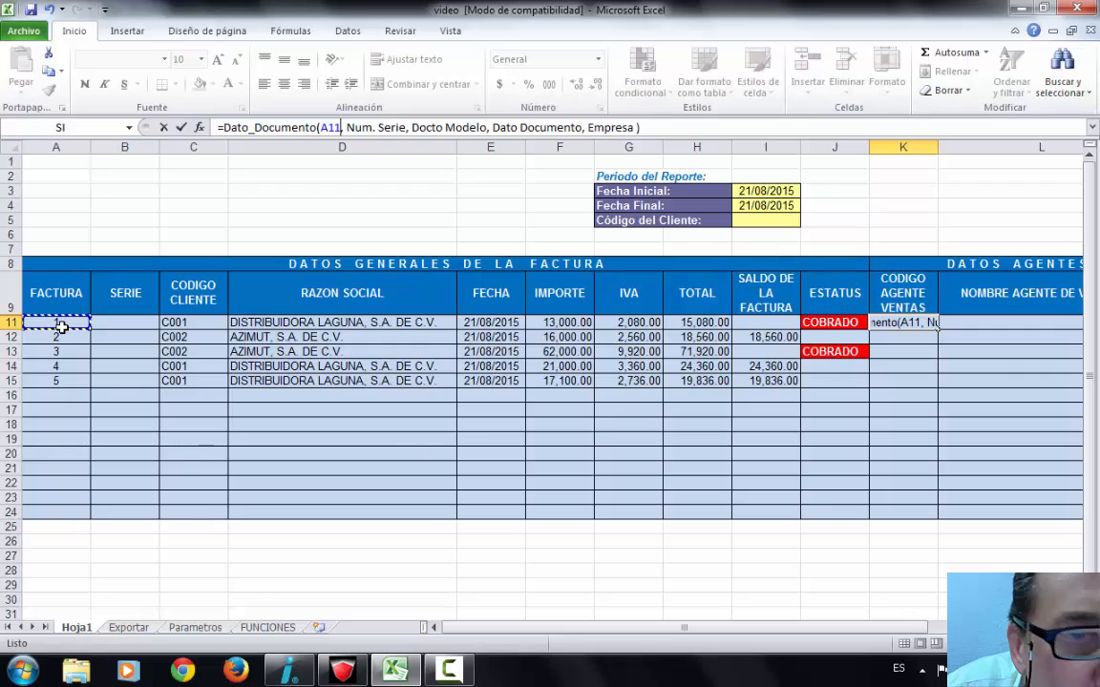
- Replace the Num. Serie placeholder in the K11 formula with a reference to SERIE cell B11
{"action": "left_click", "coordinate": [349, 128]}
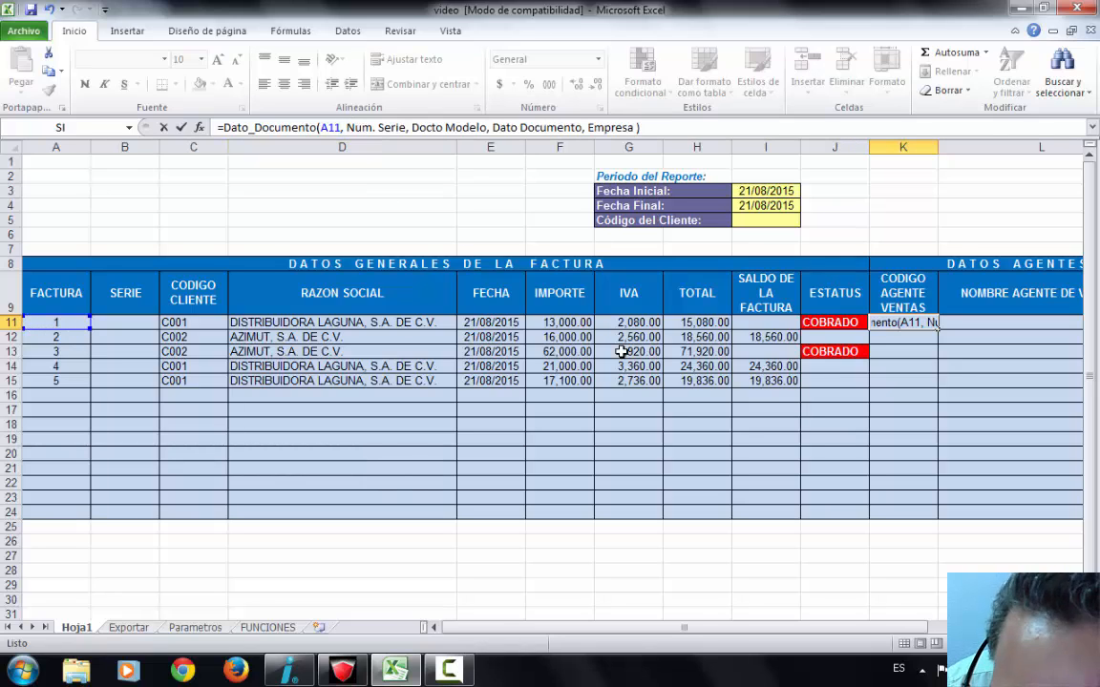
{"action": "key", "text": "Delete"}
{"action": "key", "text": "Delete"}
{"action": "key", "text": "Delete"}
{"action": "key", "text": "Delete"}
{"action": "key", "text": "Delete"}
{"action": "key", "text": "Delete"}
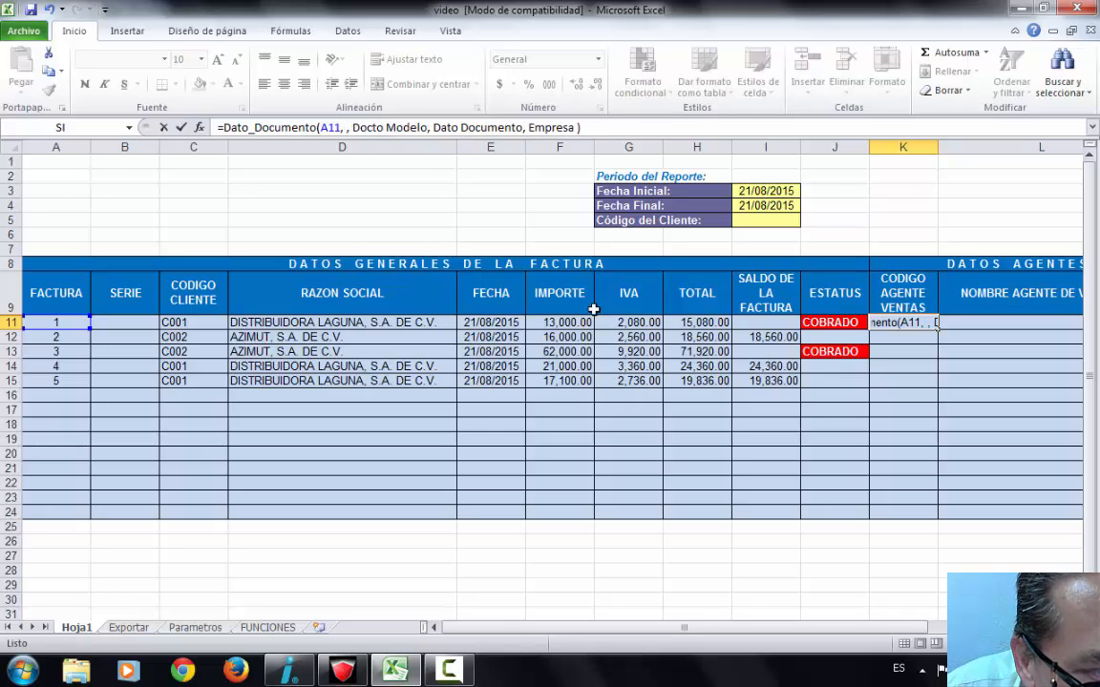
{"action": "left_click", "coordinate": [134, 323]}
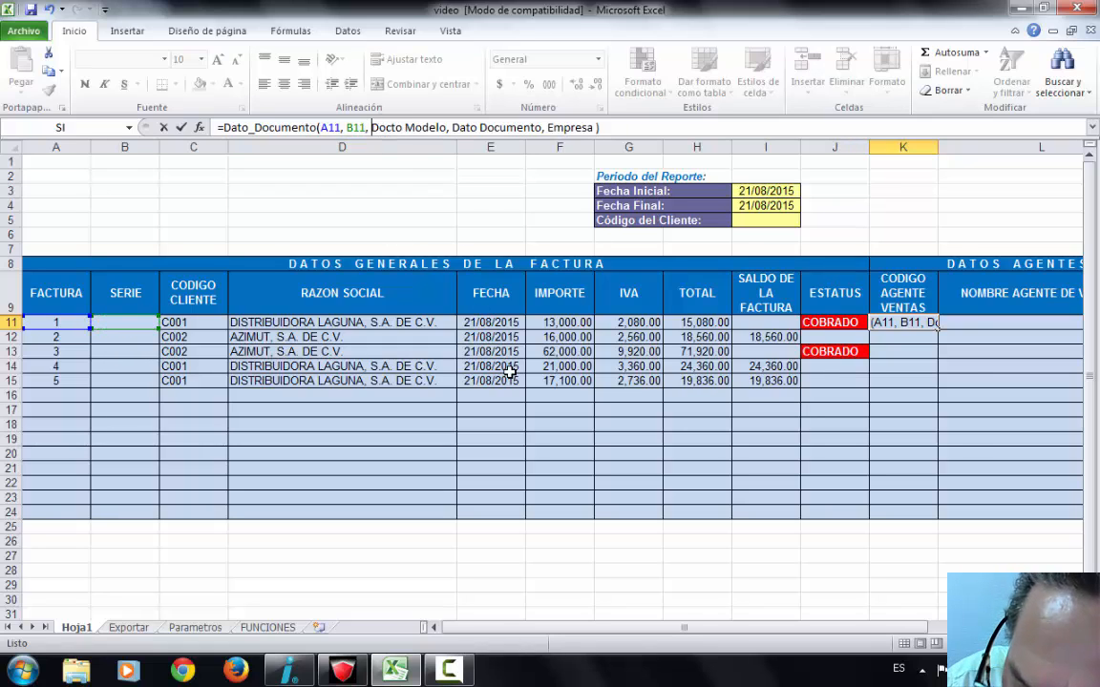
- Replace the Docto Modelo placeholder in the K11 formula with 4 and commit the formula
{"action": "key", "text": "Delete"}
{"action": "key", "text": "Delete"}
{"action": "key", "text": "Delete"}
{"action": "key", "text": "Delete"}
{"action": "key", "text": "Delete"}
{"action": "key", "text": "Delete"}
{"action": "key", "text": "Delete"}
{"action": "key", "text": "Delete"}
{"action": "key", "text": "Delete"}
{"action": "key", "text": "Delete"}
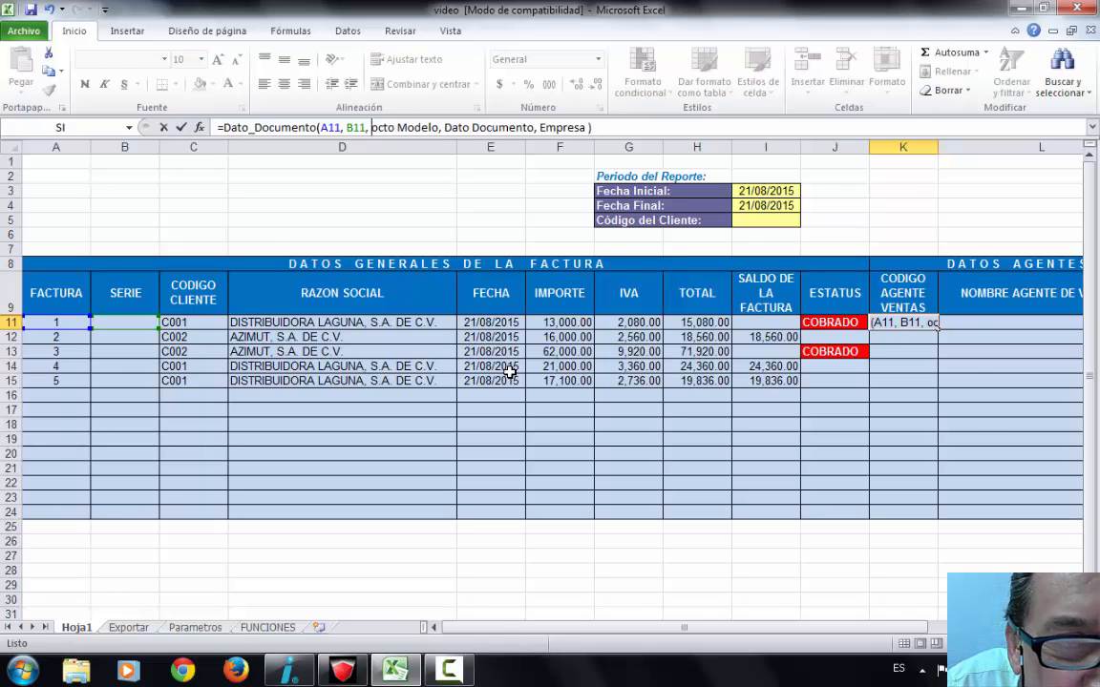
{"action": "key", "text": "Delete"}
{"action": "key", "text": "Delete"}
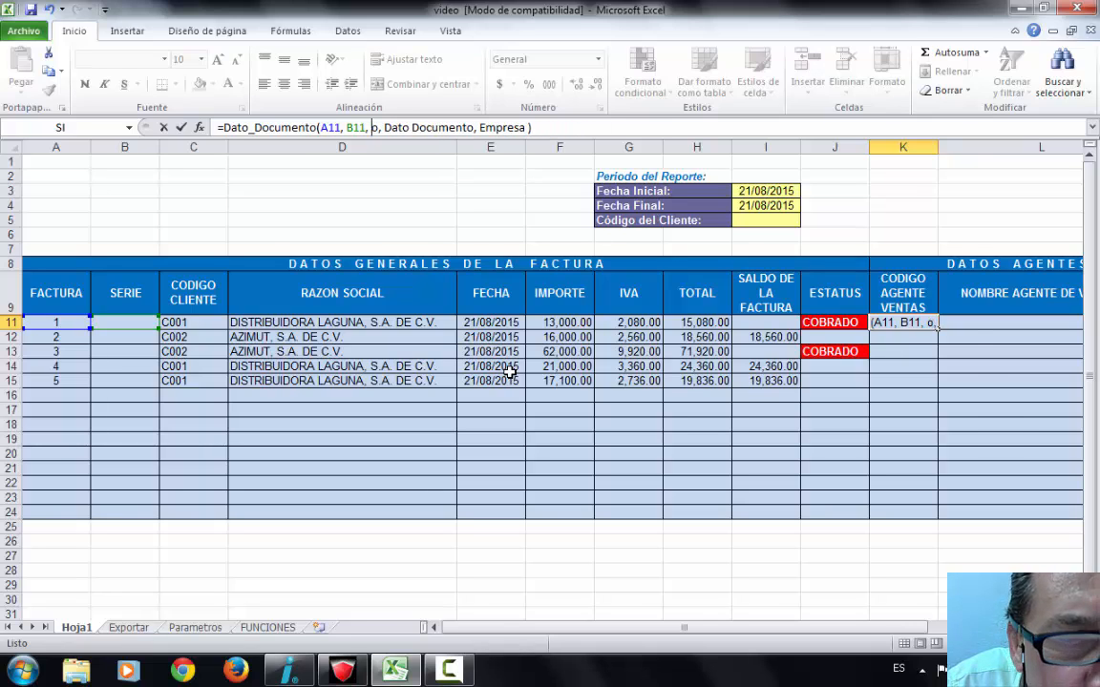
{"action": "type", "text": "4"}
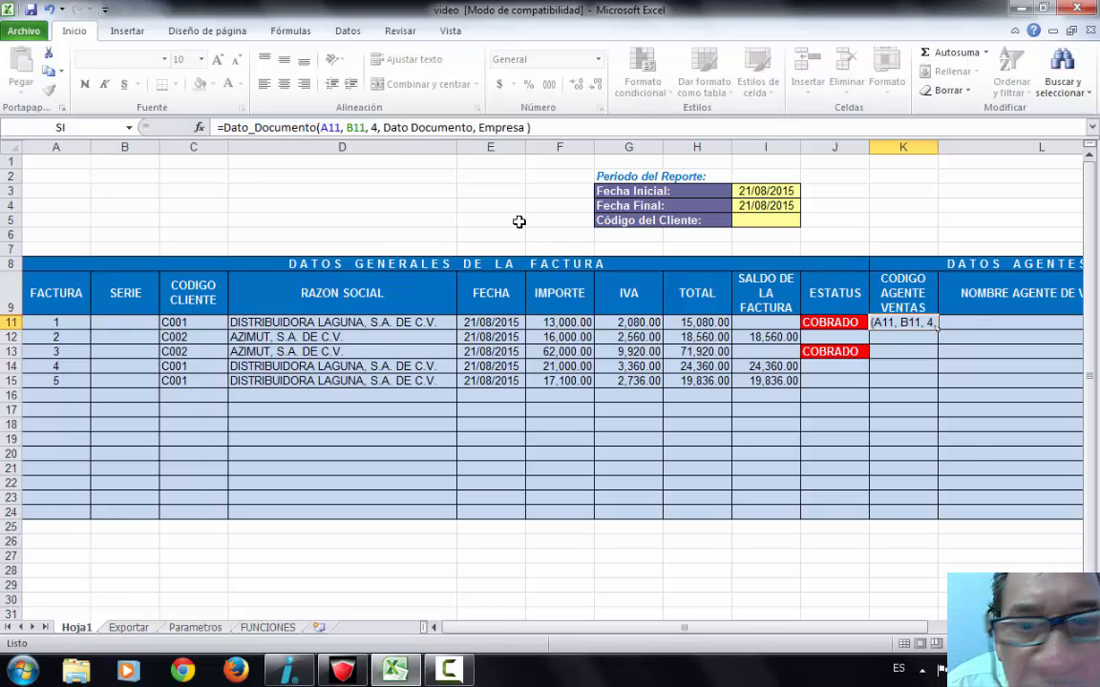
{"action": "key", "text": "Return"}
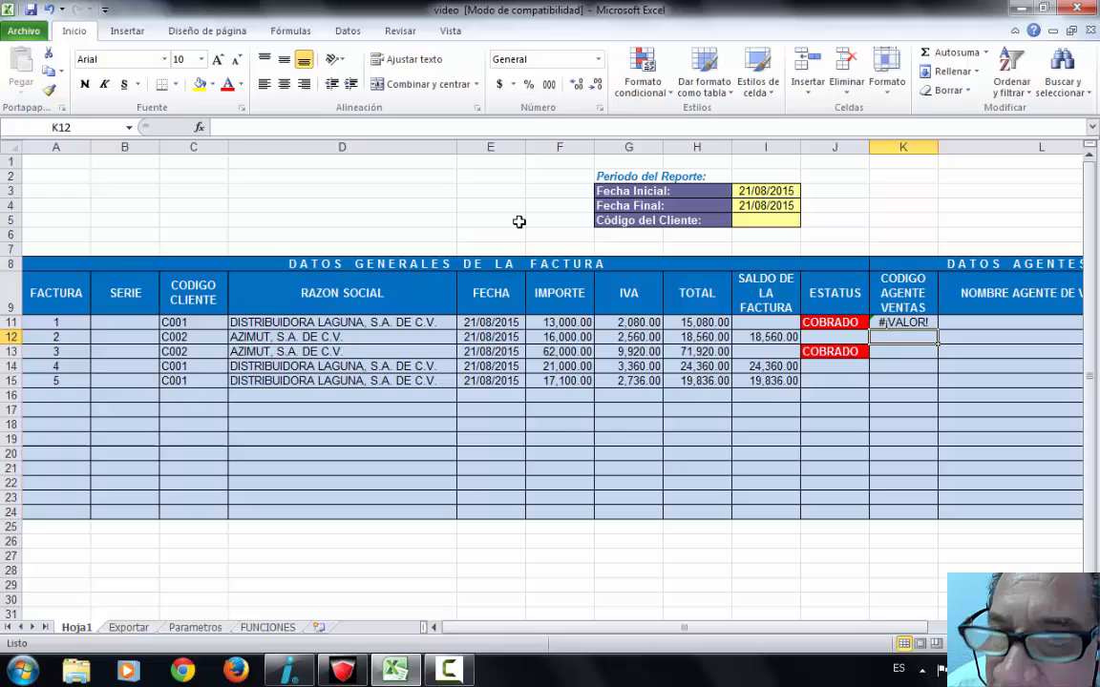
- Look up the number for Agente under DATOS DOCUMENTO in the Tabla de Datos Alfanuméricos on the FUNCIONES sheet
{"action": "left_click", "coordinate": [260, 628]}
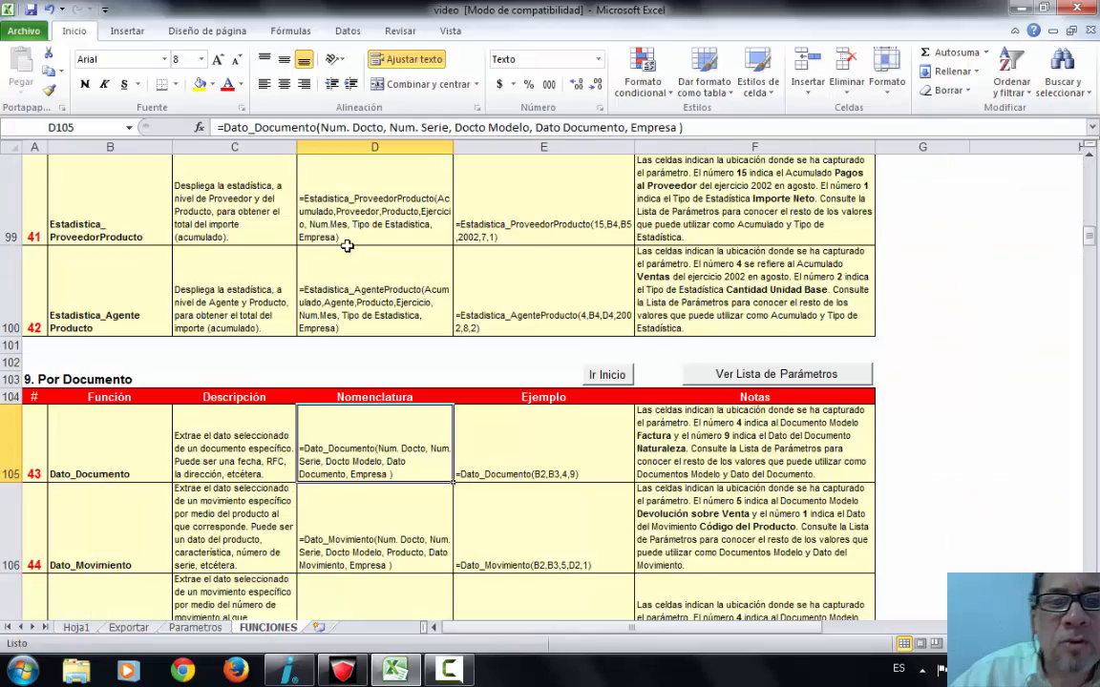
{"action": "scroll", "coordinate": [335, 267], "scroll_direction": "down", "scroll_amount": 5}
{"action": "scroll", "coordinate": [335, 268], "scroll_direction": "down", "scroll_amount": 20}
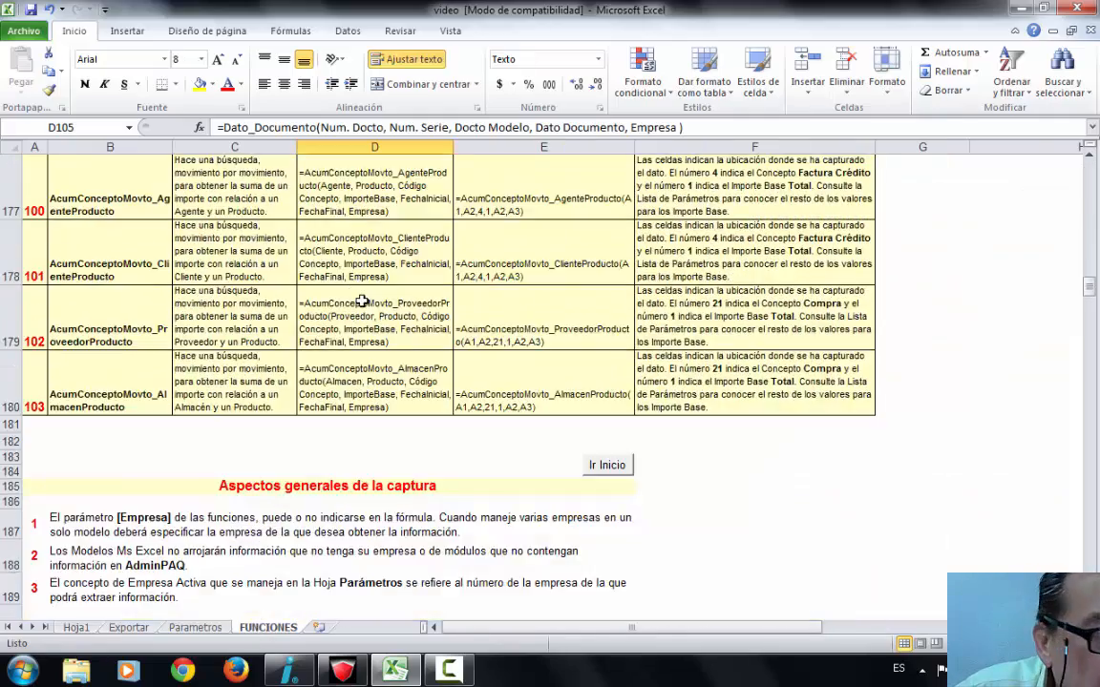
{"action": "scroll", "coordinate": [371, 310], "scroll_direction": "down", "scroll_amount": 17}
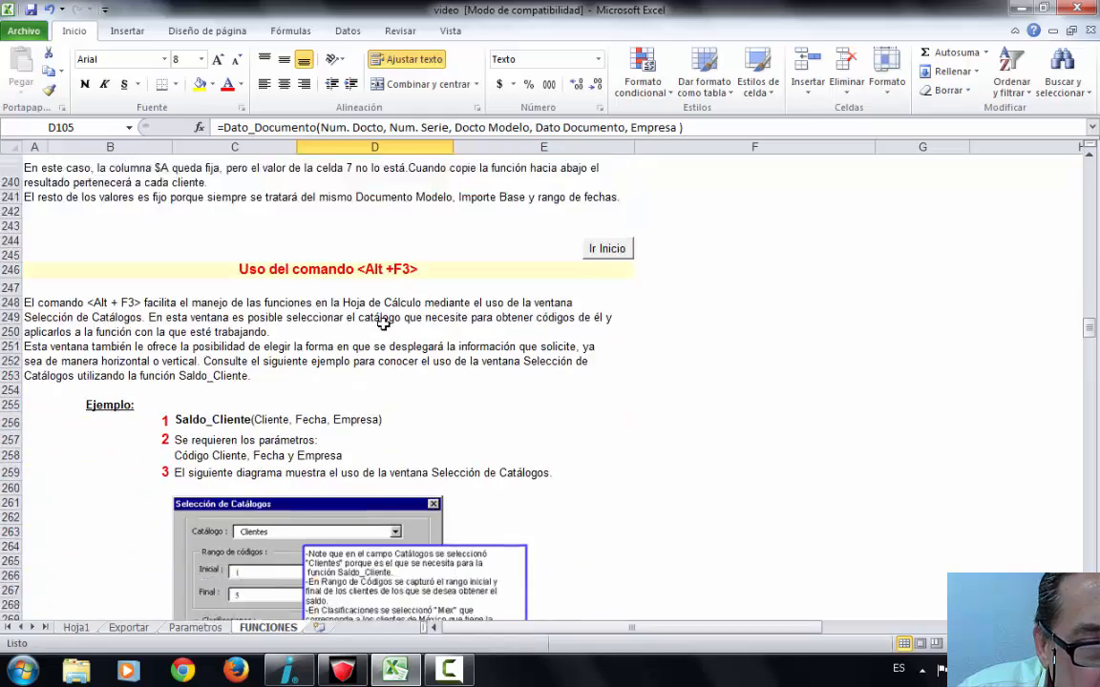
{"action": "scroll", "coordinate": [391, 333], "scroll_direction": "down", "scroll_amount": 20}
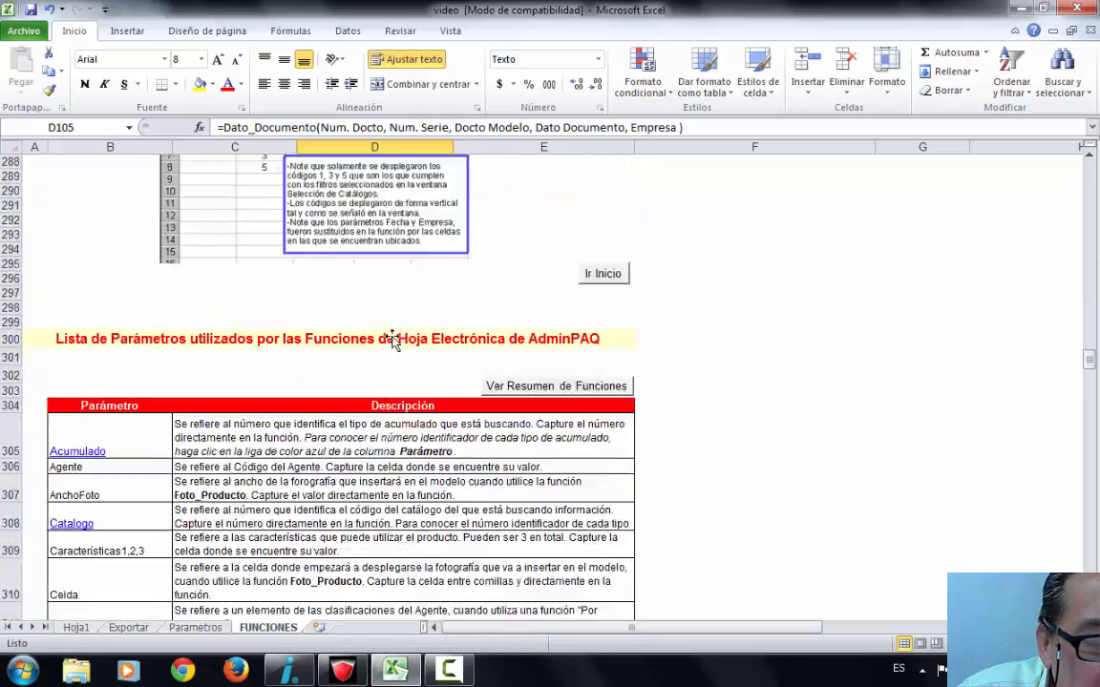
{"action": "scroll", "coordinate": [392, 339], "scroll_direction": "down", "scroll_amount": 20}
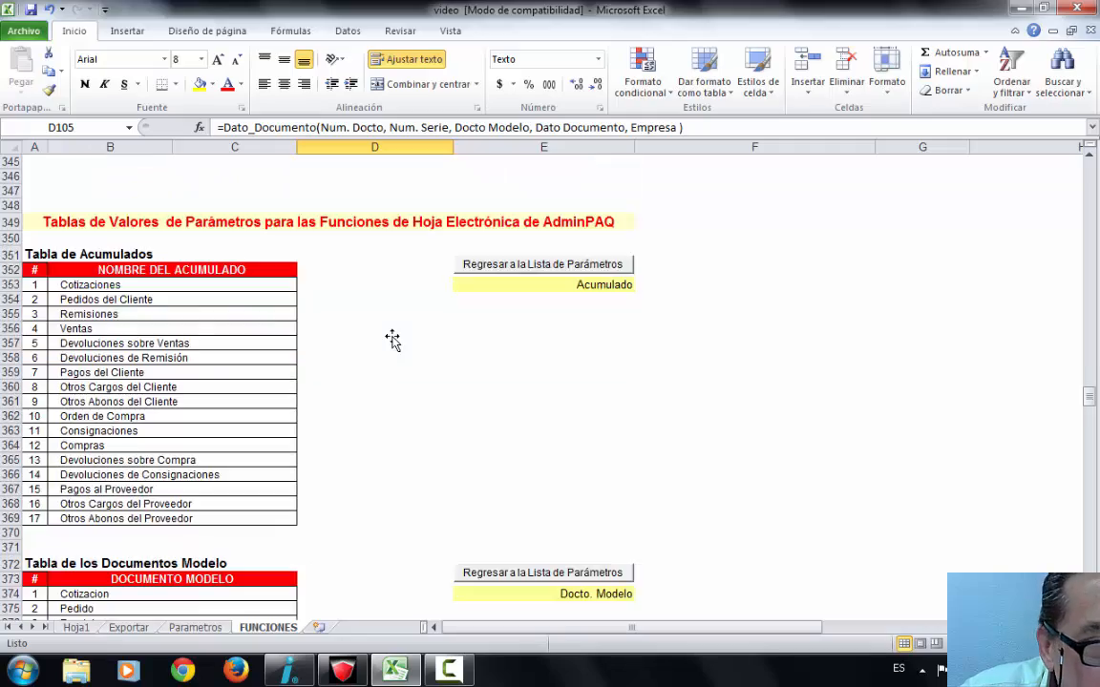
{"action": "scroll", "coordinate": [396, 365], "scroll_direction": "down", "scroll_amount": 20}
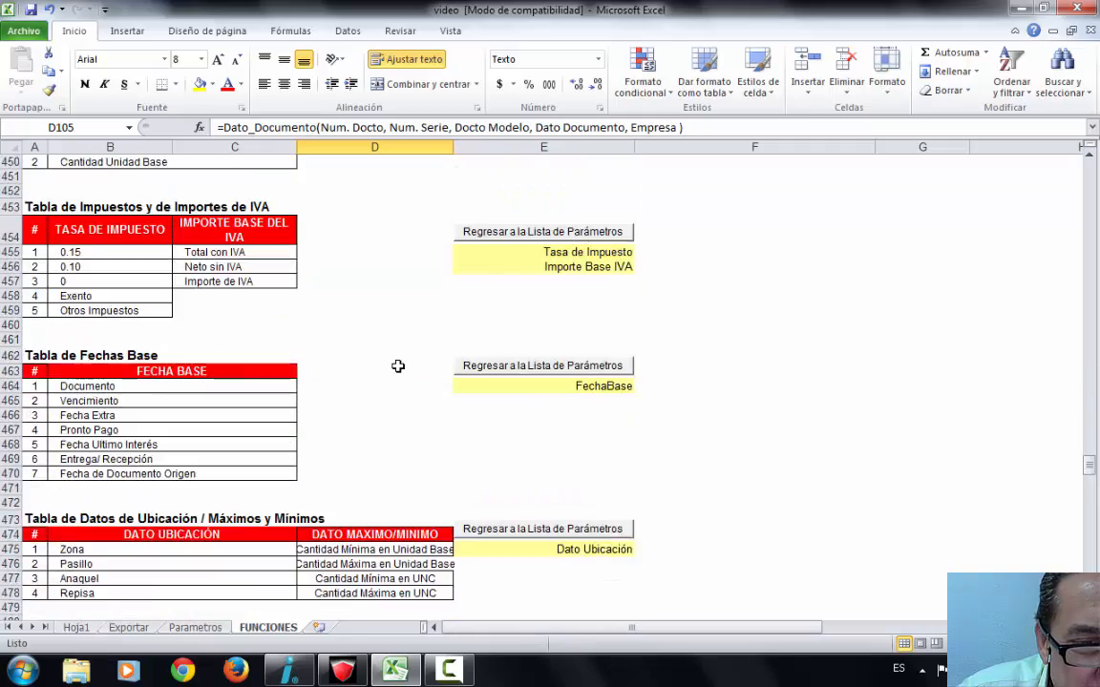
{"action": "scroll", "coordinate": [398, 365], "scroll_direction": "down", "scroll_amount": 20}
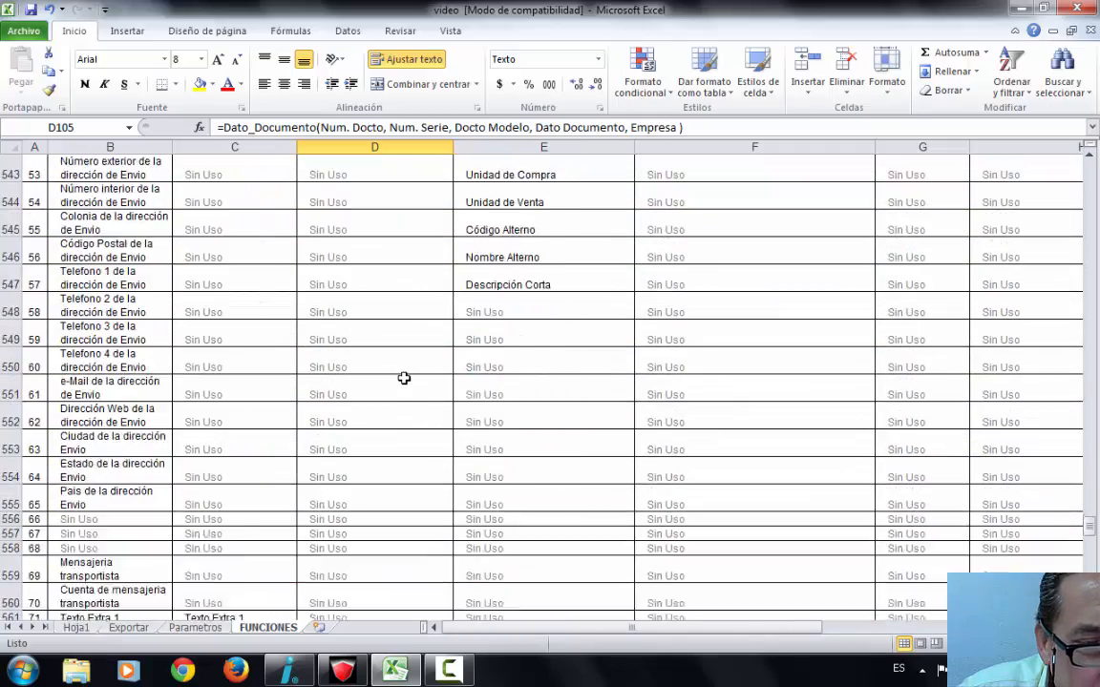
{"action": "scroll", "coordinate": [403, 390], "scroll_direction": "down", "scroll_amount": 3}
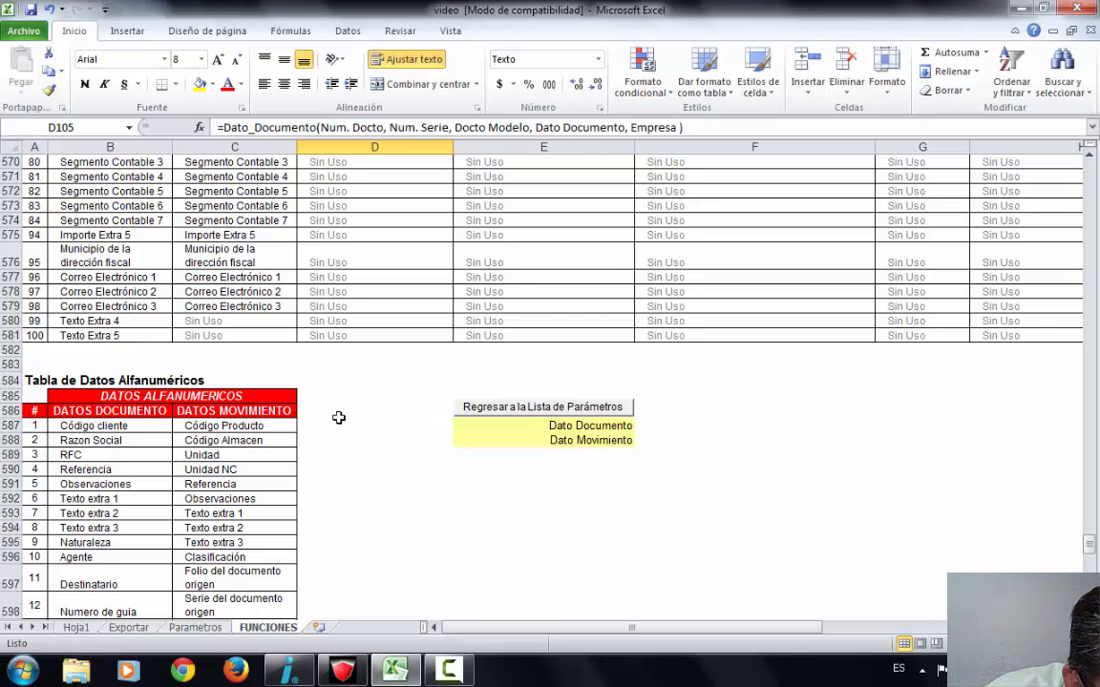
{"action": "left_click", "coordinate": [84, 556]}
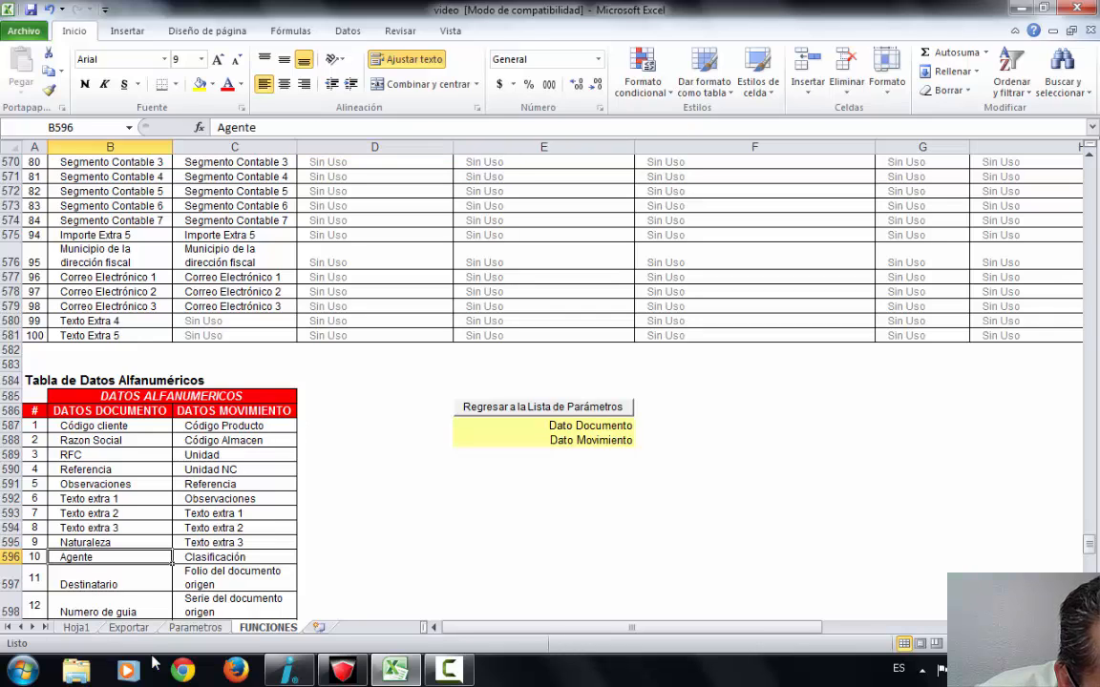
{"action": "left_click", "coordinate": [35, 557]}
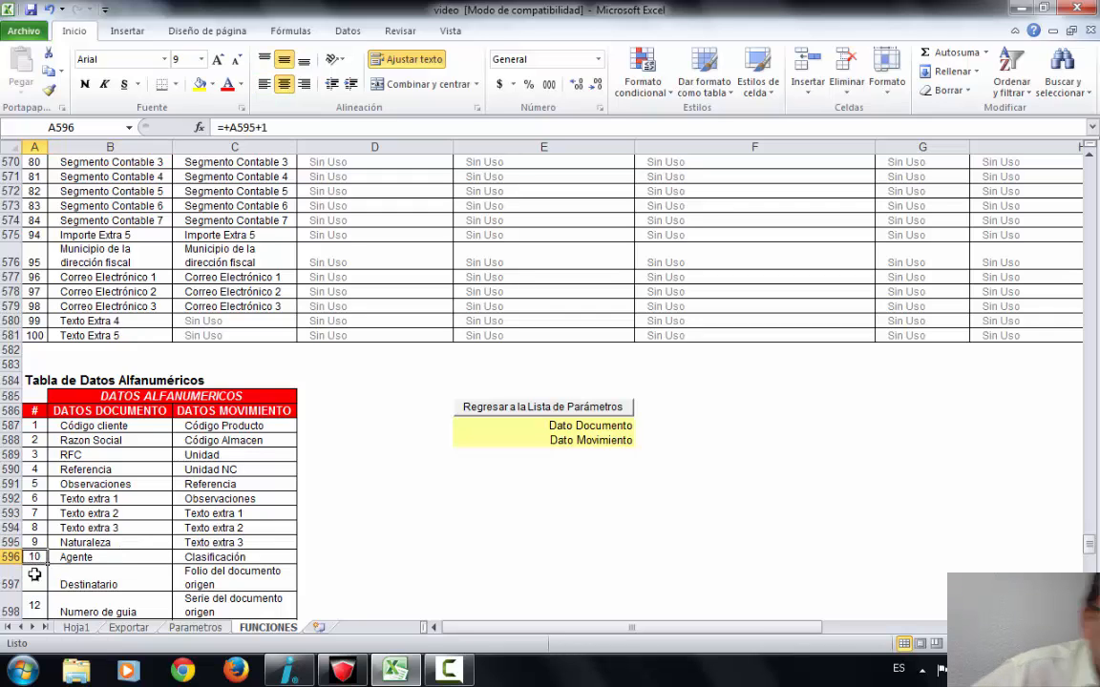
- Replace the Dato Documento placeholder in the K11 formula on Hoja1 with 10
{"action": "left_click", "coordinate": [76, 627]}
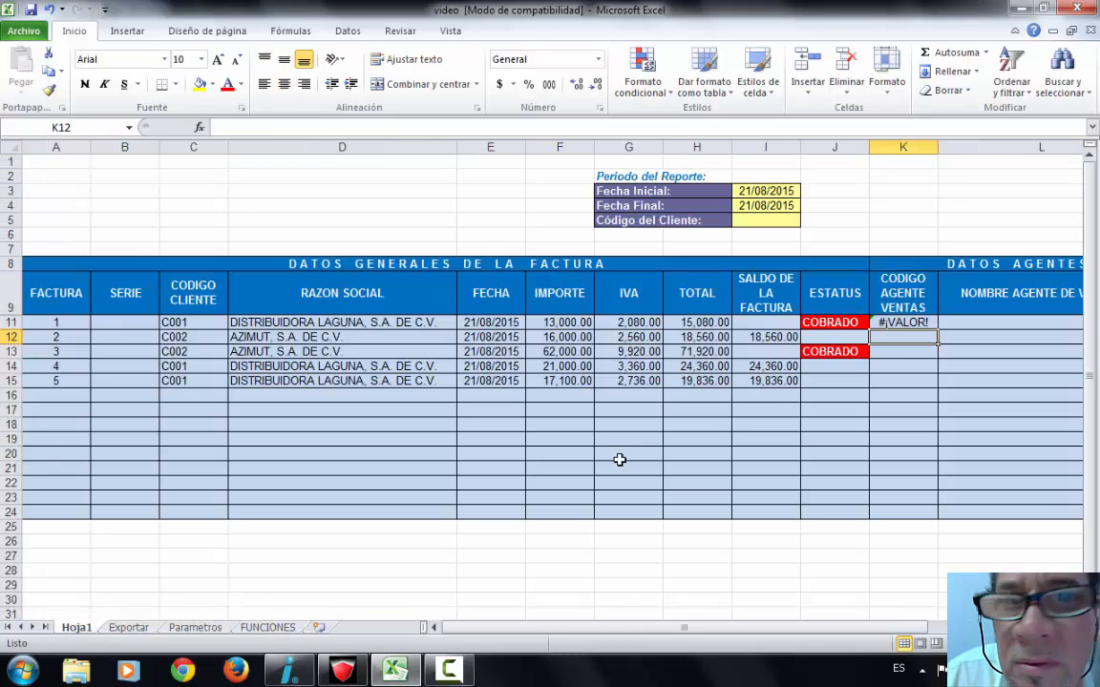
{"action": "left_click", "coordinate": [905, 324]}
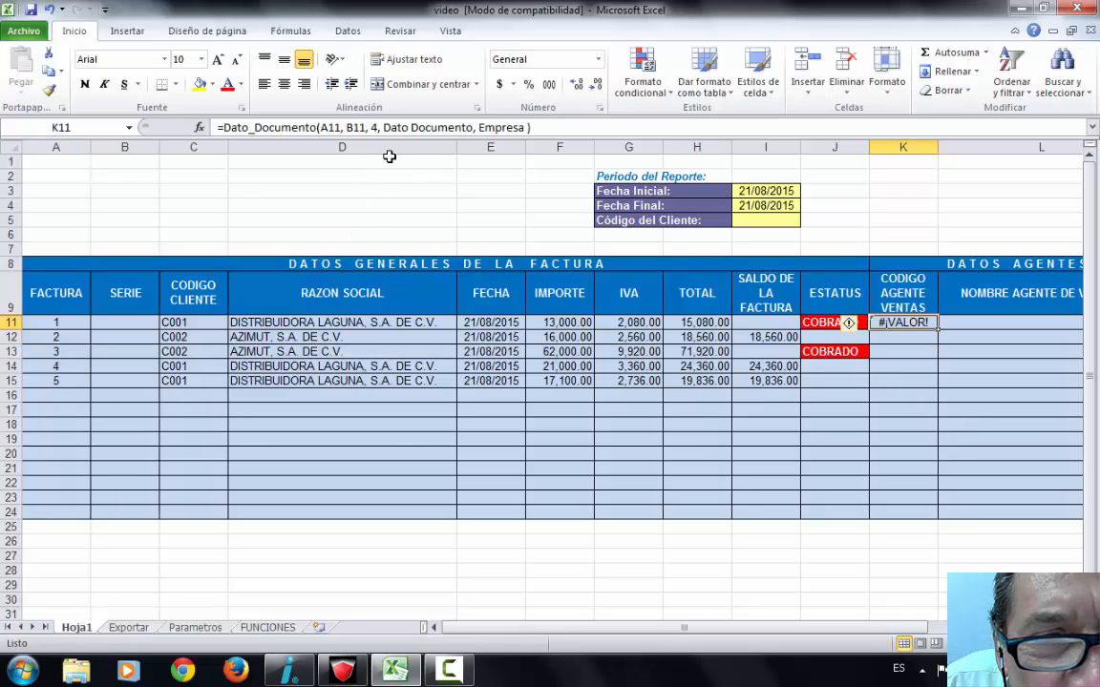
{"action": "left_click", "coordinate": [352, 127]}
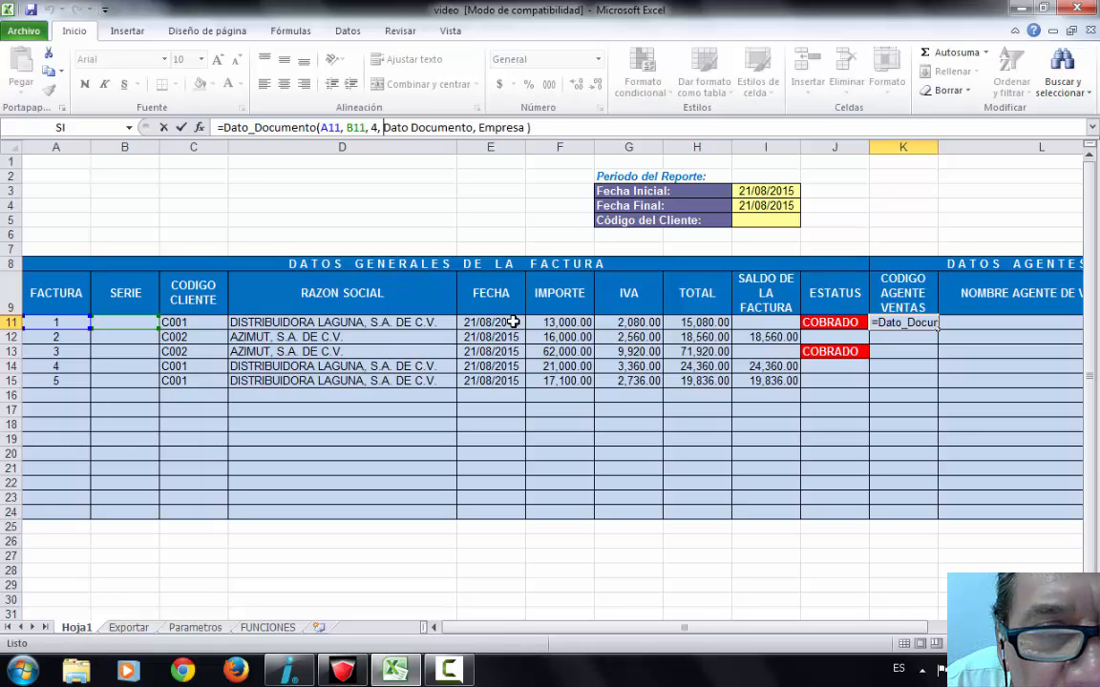
{"action": "key", "text": "Delete"}
{"action": "key", "text": "Delete"}
{"action": "key", "text": "Delete"}
{"action": "key", "text": "Delete"}
{"action": "key", "text": "Delete"}
{"action": "key", "text": "Delete"}
{"action": "key", "text": "Delete"}
{"action": "key", "text": "Delete"}
{"action": "key", "text": "Delete"}
{"action": "key", "text": "Delete"}
{"action": "key", "text": "Delete"}
{"action": "key", "text": "Delete"}
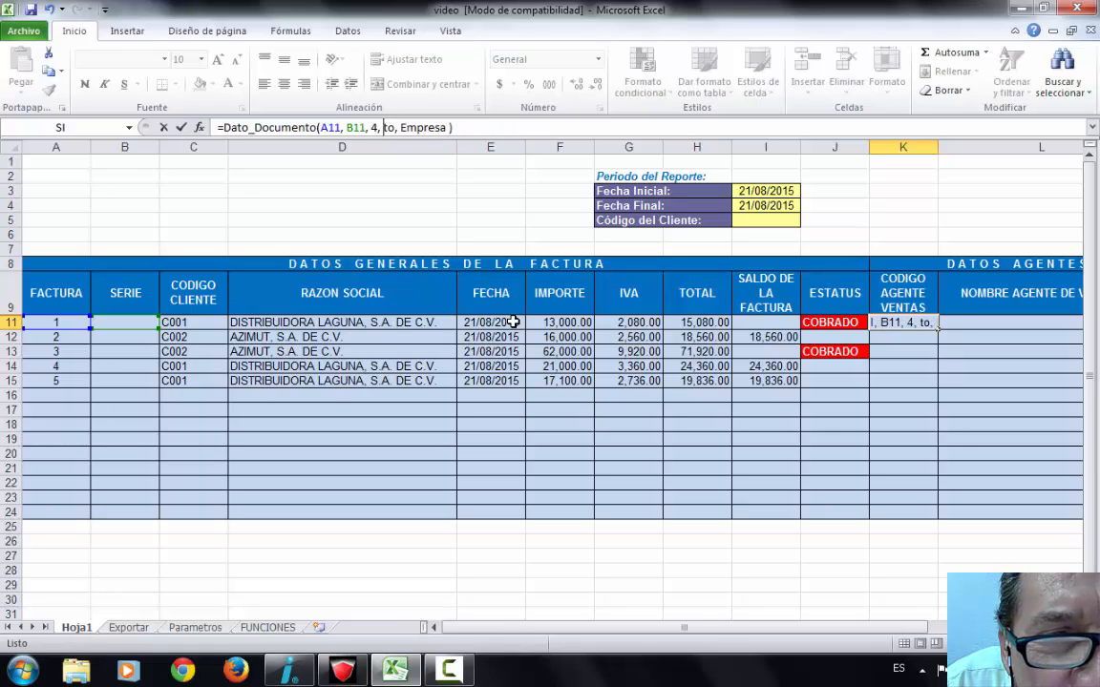
{"action": "key", "text": "Delete"}
{"action": "key", "text": "Delete"}
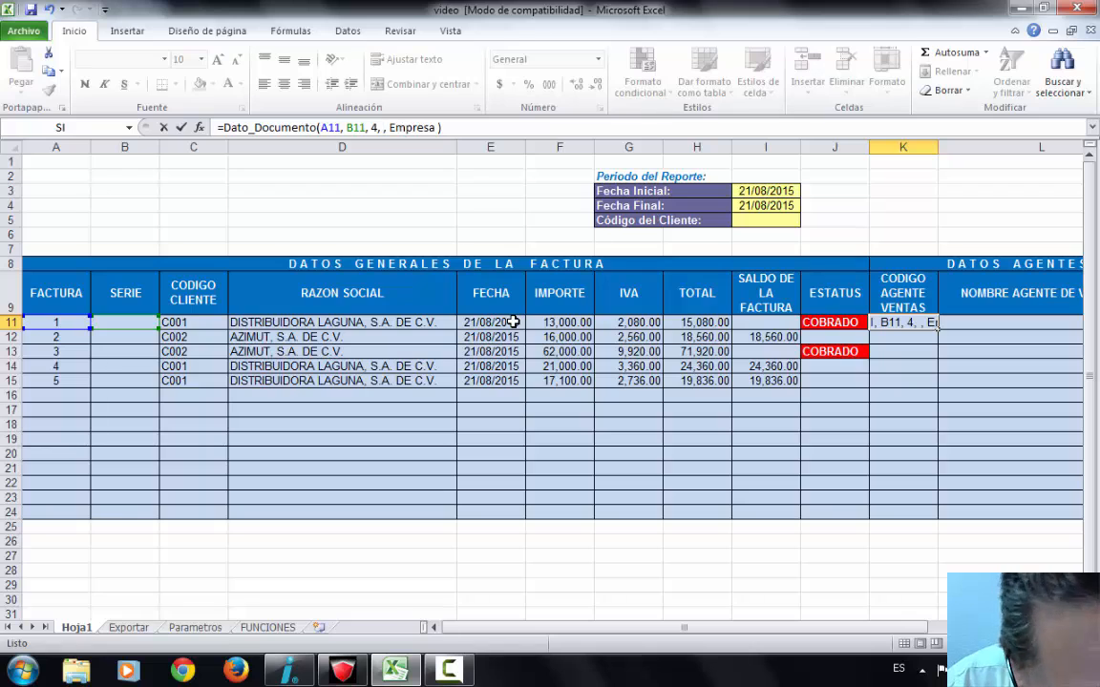
{"action": "type", "text": "10"}
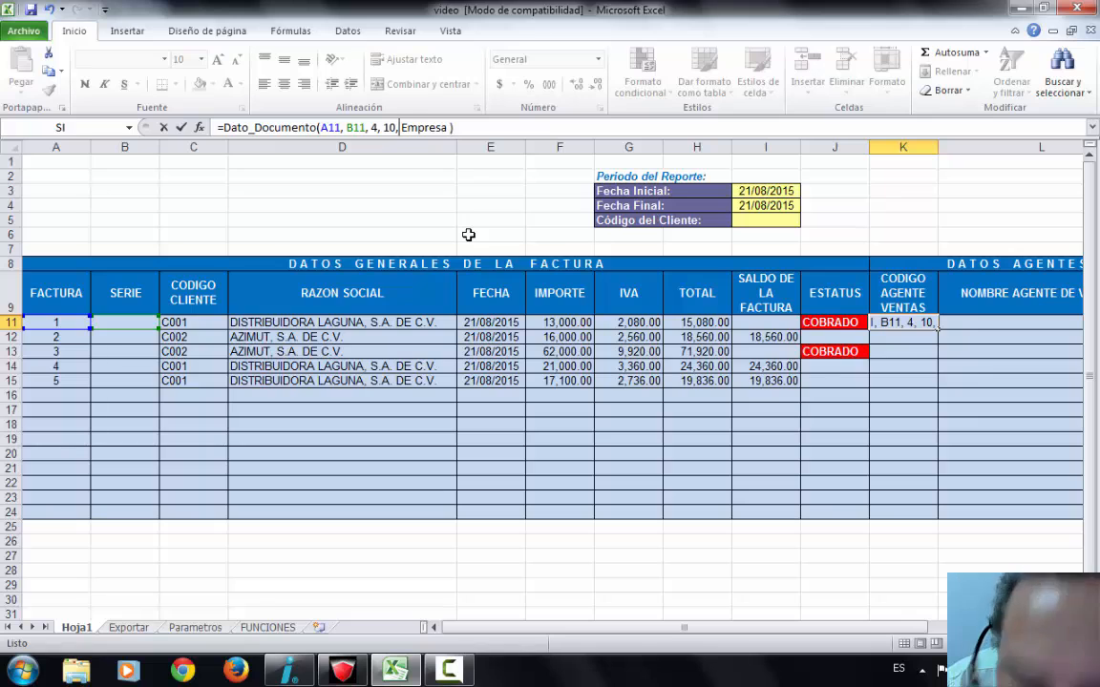
- Replace the Empresa placeholder in the K11 formula with 1 and commit the formula
{"action": "key", "text": "Delete"}
{"action": "key", "text": "Delete"}
{"action": "key", "text": "Delete"}
{"action": "key", "text": "Delete"}
{"action": "key", "text": "Delete"}
{"action": "key", "text": "Delete"}
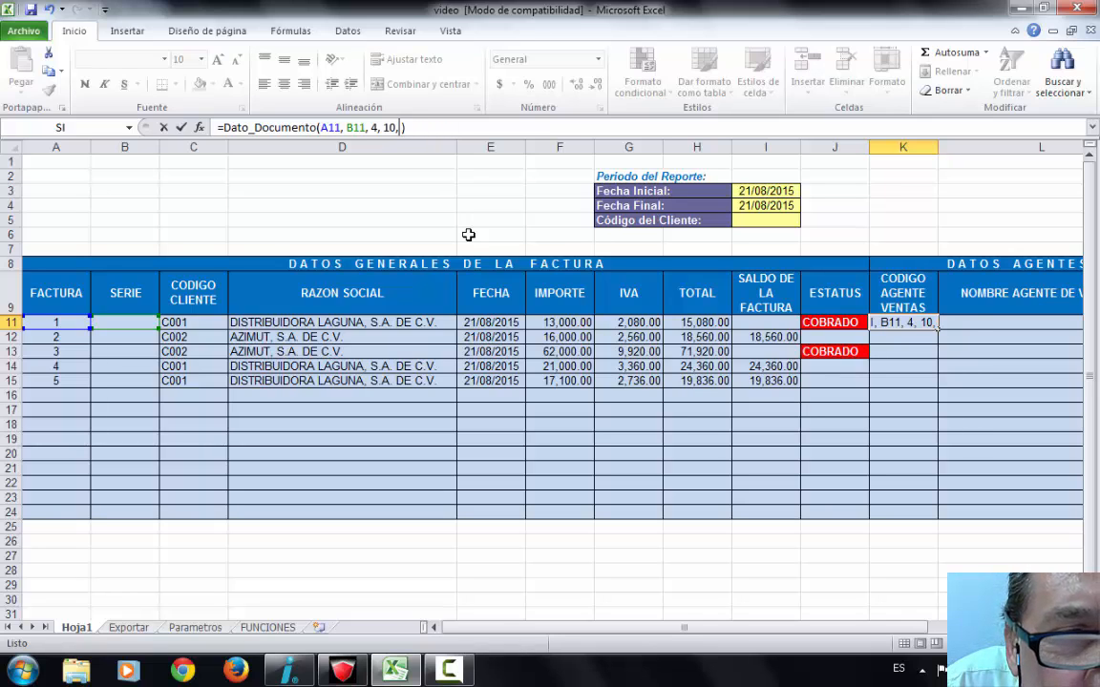
{"action": "type", "text": "1"}
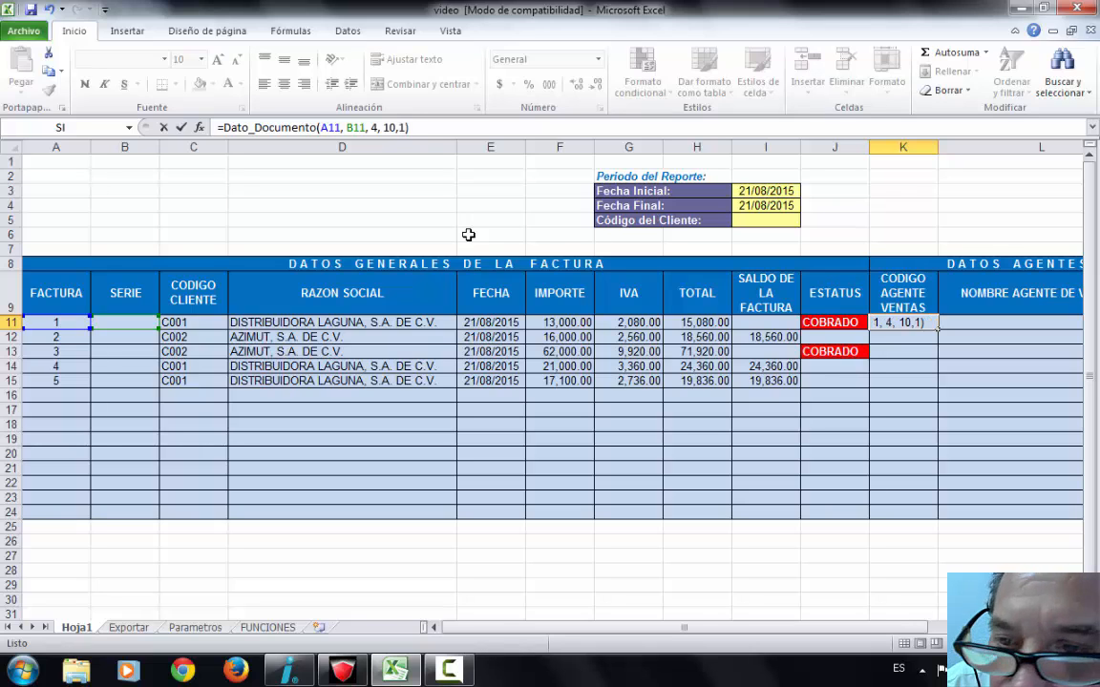
{"action": "key", "text": "Return"}
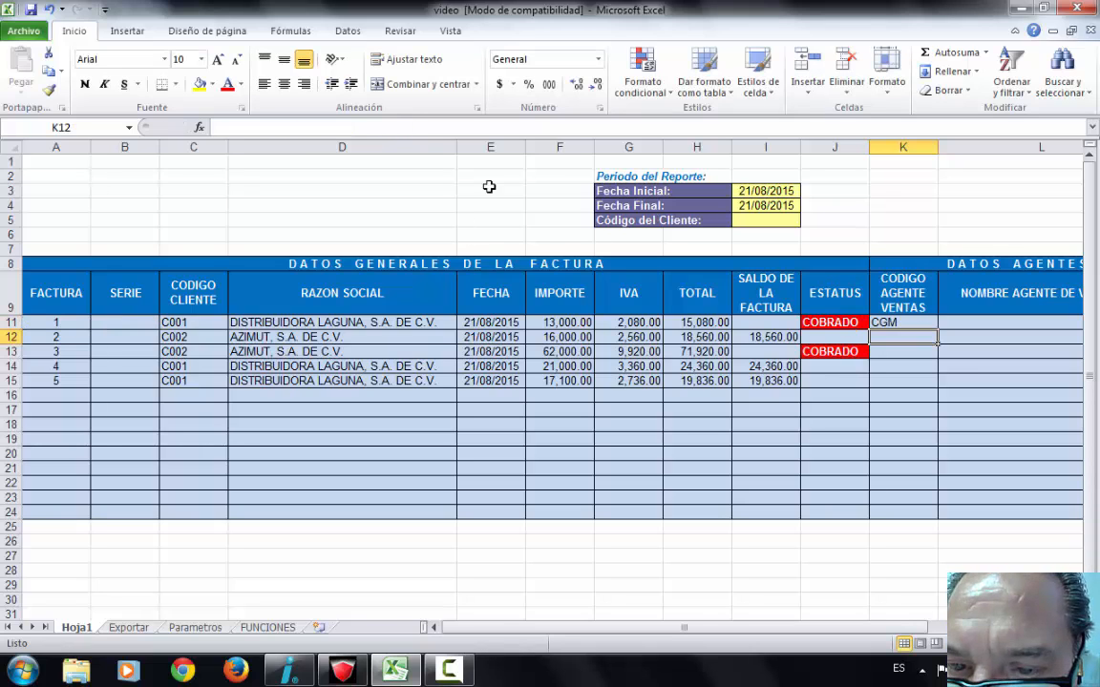
- Center K11 and fill its formula down the CODIGO AGENTE VENTAS column to K24
{"action": "left_click", "coordinate": [902, 323]}
{"action": "left_click", "coordinate": [283, 84]}
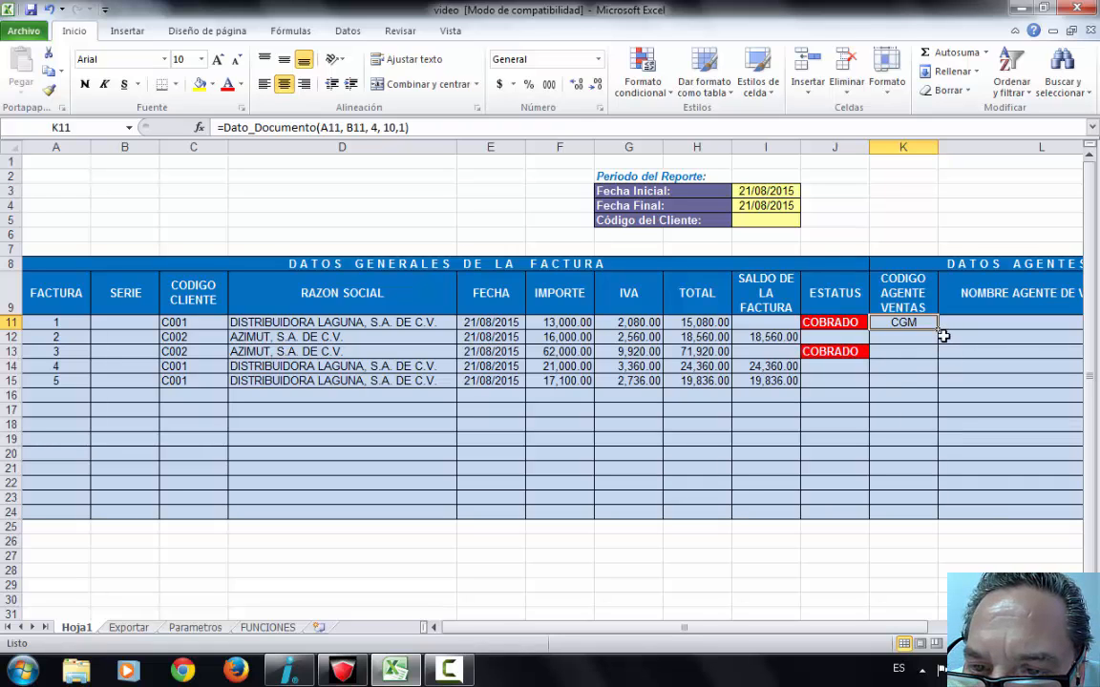
{"action": "left_click_drag", "start_coordinate": [937, 330], "coordinate": [903, 520]}
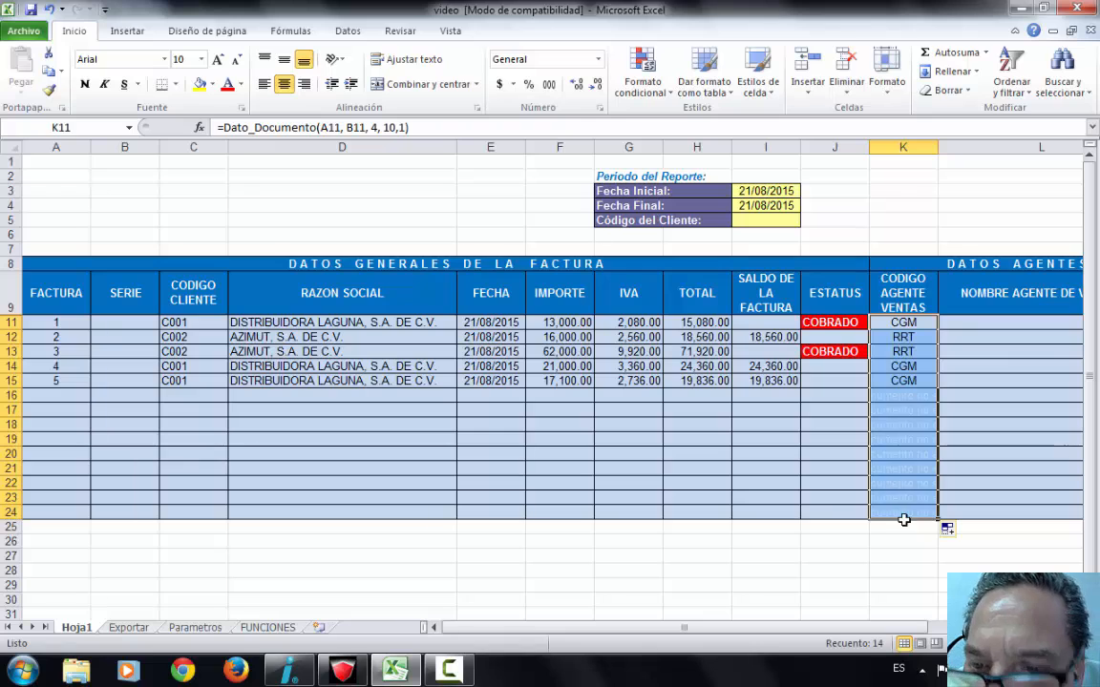
{"action": "left_click", "coordinate": [988, 324]}
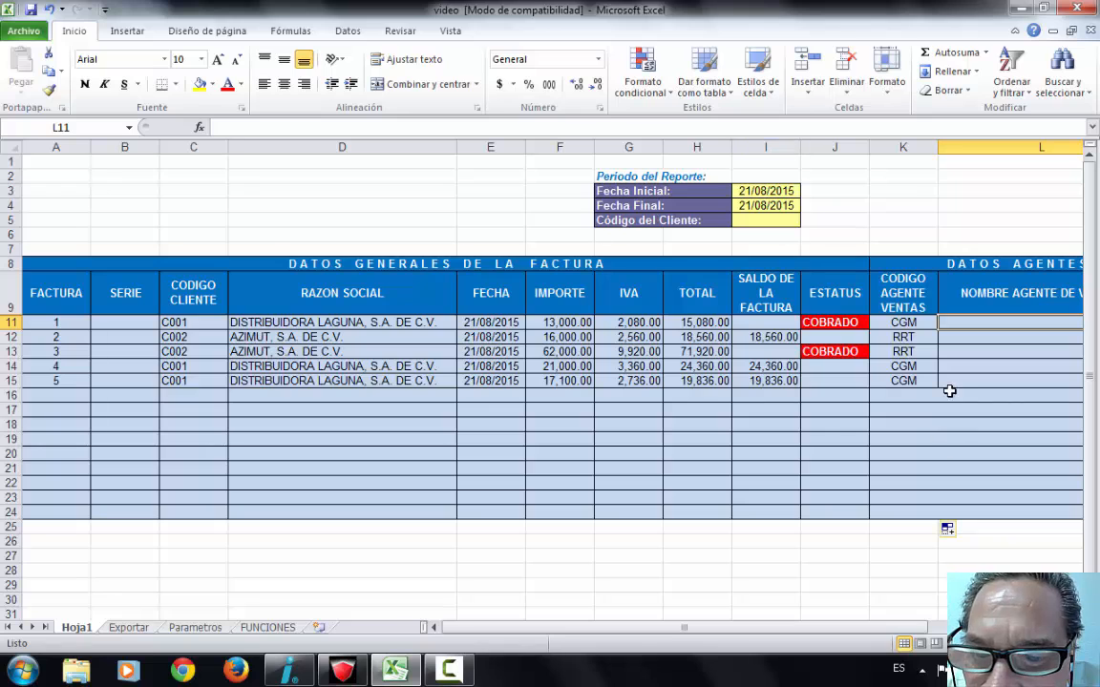
{"action": "left_click_drag", "start_coordinate": [921, 381], "coordinate": [928, 516]}
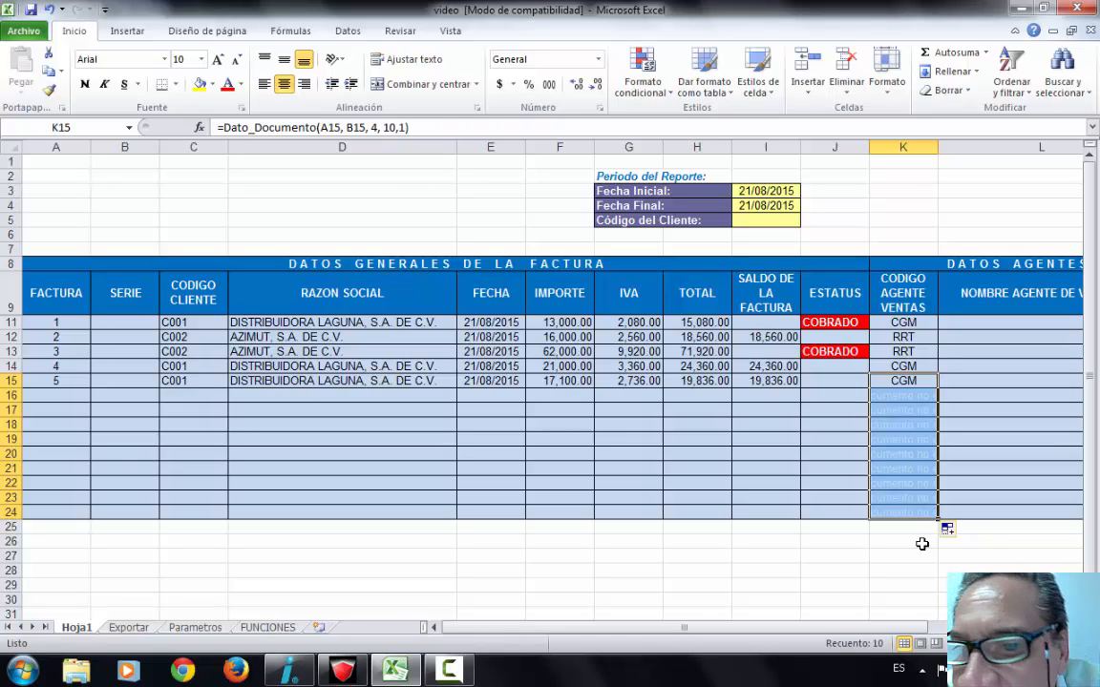
{"action": "left_click", "coordinate": [815, 411]}
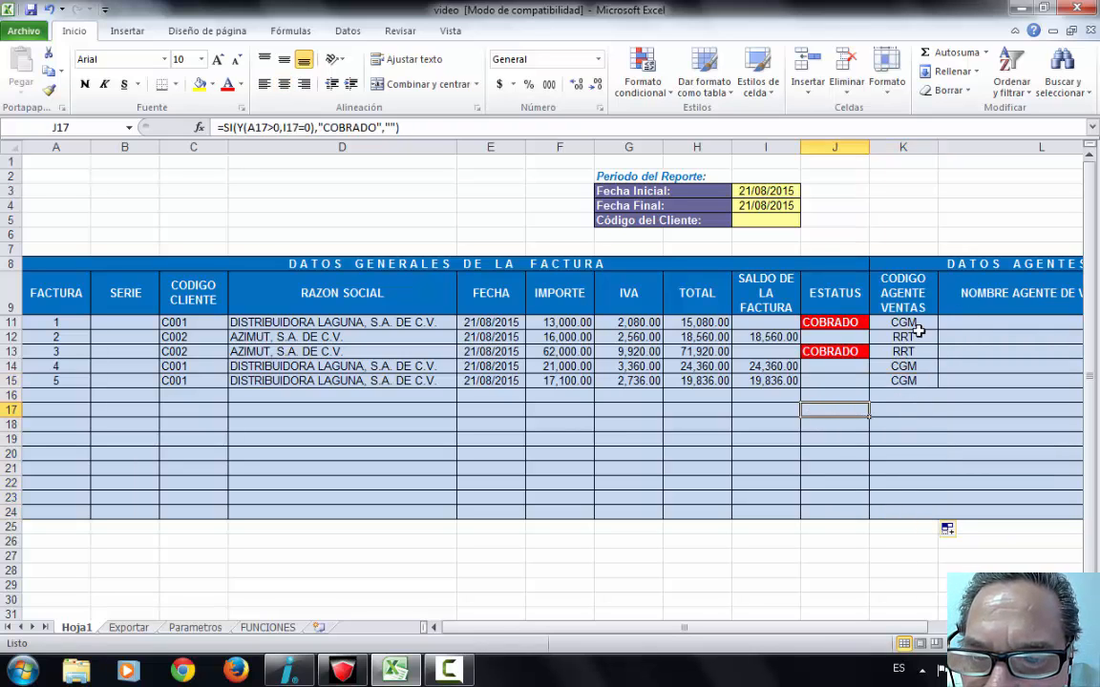
- Apply shrink-to-fit text control (Reducir hasta ajustar) to the CODIGO AGENTE VENTAS cells K11 to K24
{"action": "left_click_drag", "start_coordinate": [919, 322], "coordinate": [933, 510]}
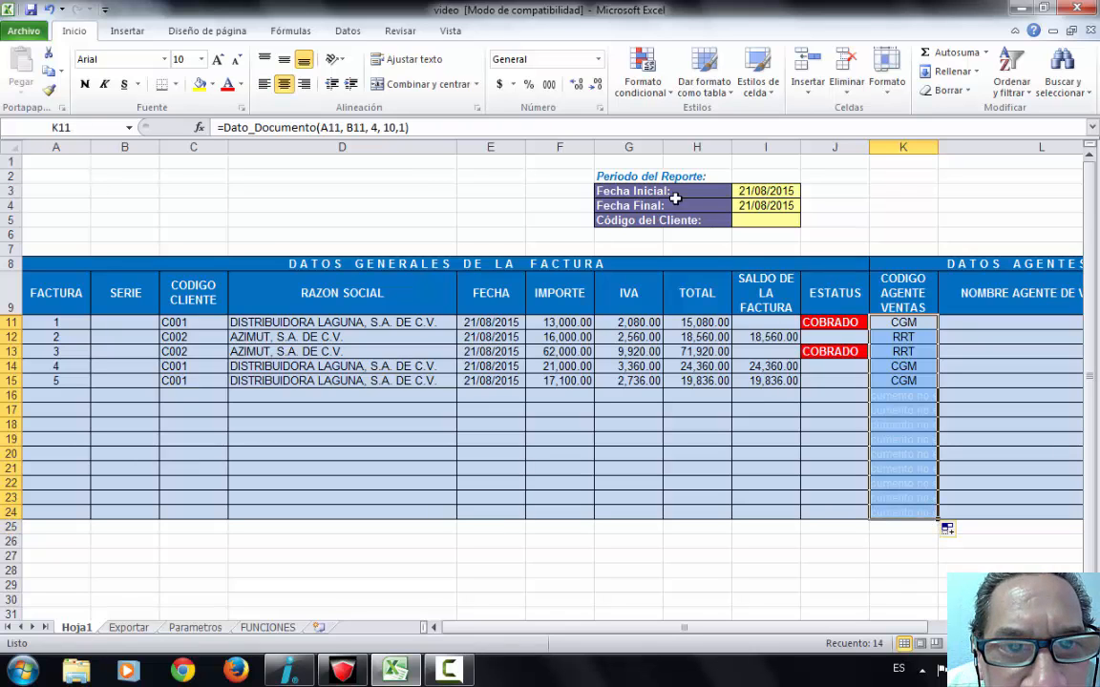
{"action": "left_click", "coordinate": [600, 108]}
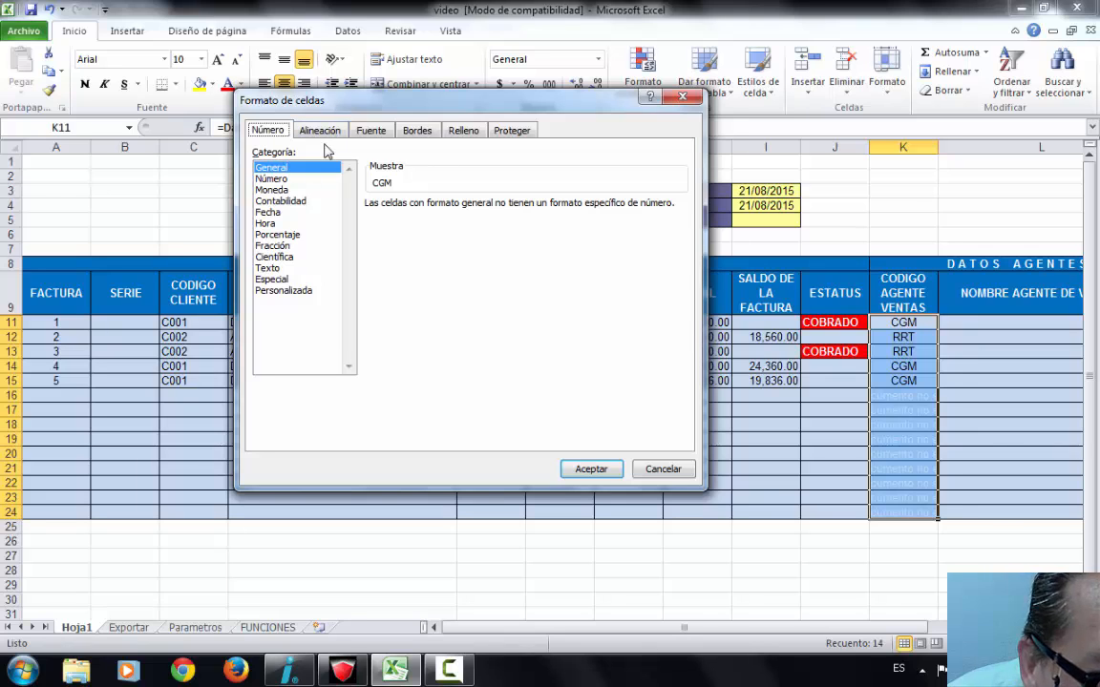
{"action": "left_click", "coordinate": [298, 131]}
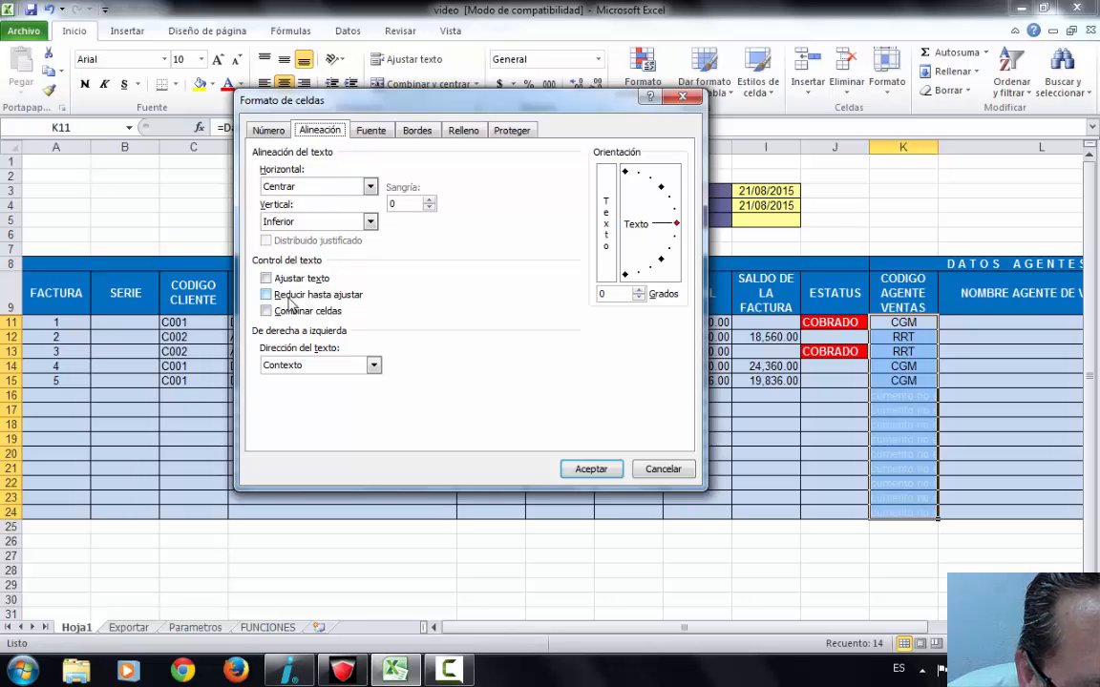
{"action": "left_click", "coordinate": [286, 296]}
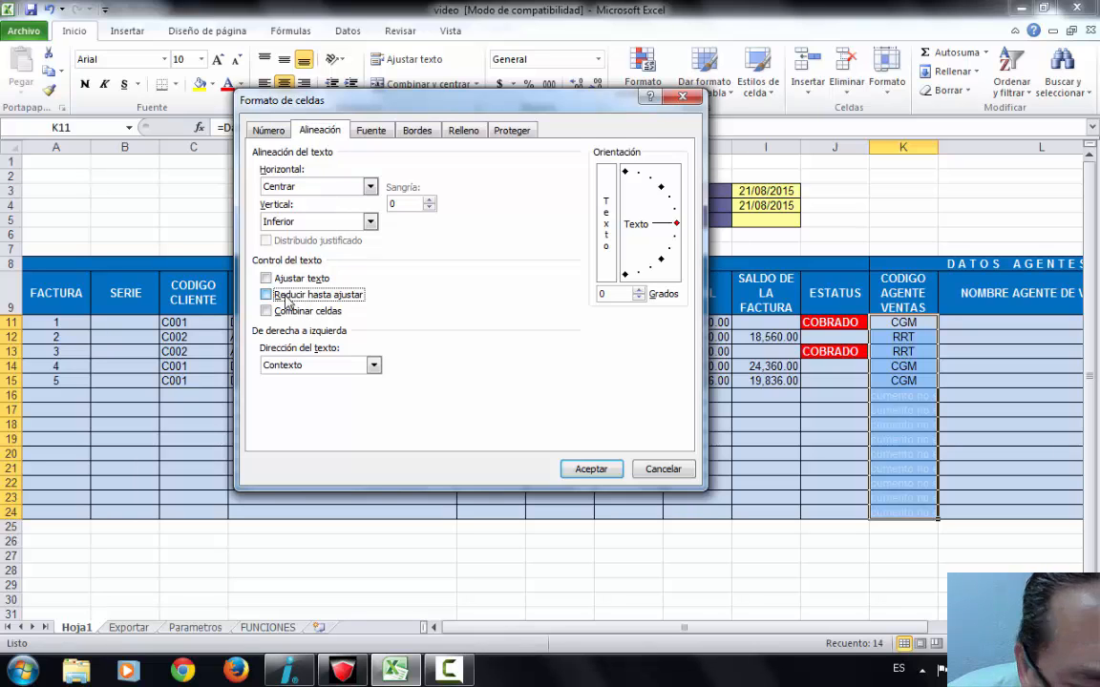
{"action": "left_click", "coordinate": [594, 469]}
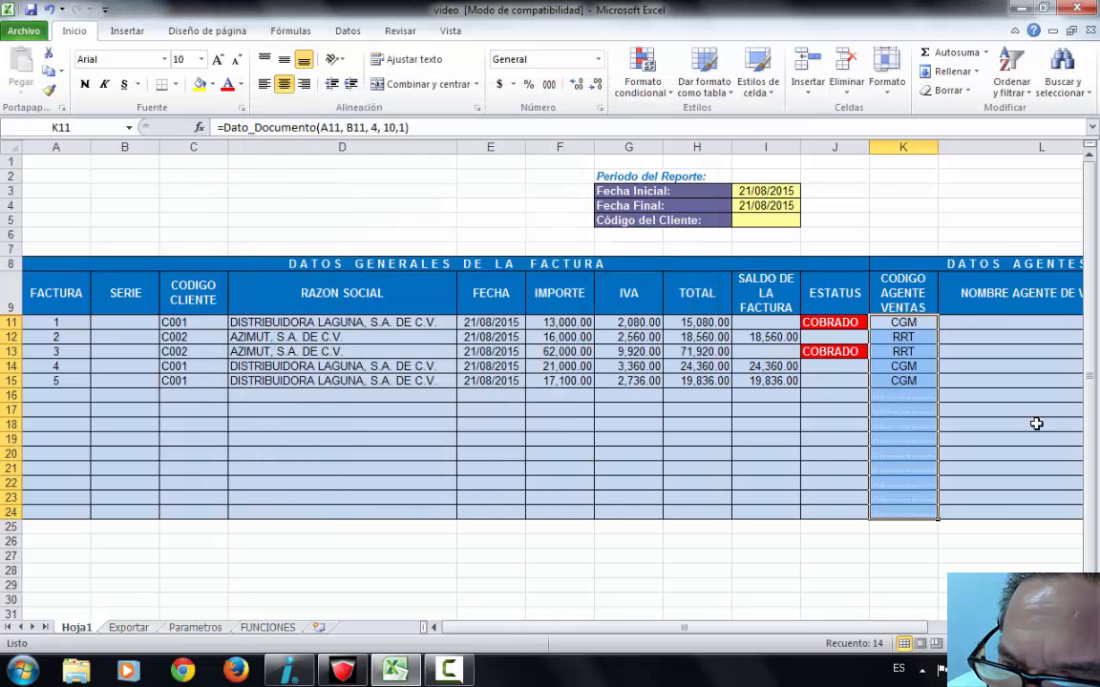
{"action": "left_click", "coordinate": [1038, 422]}
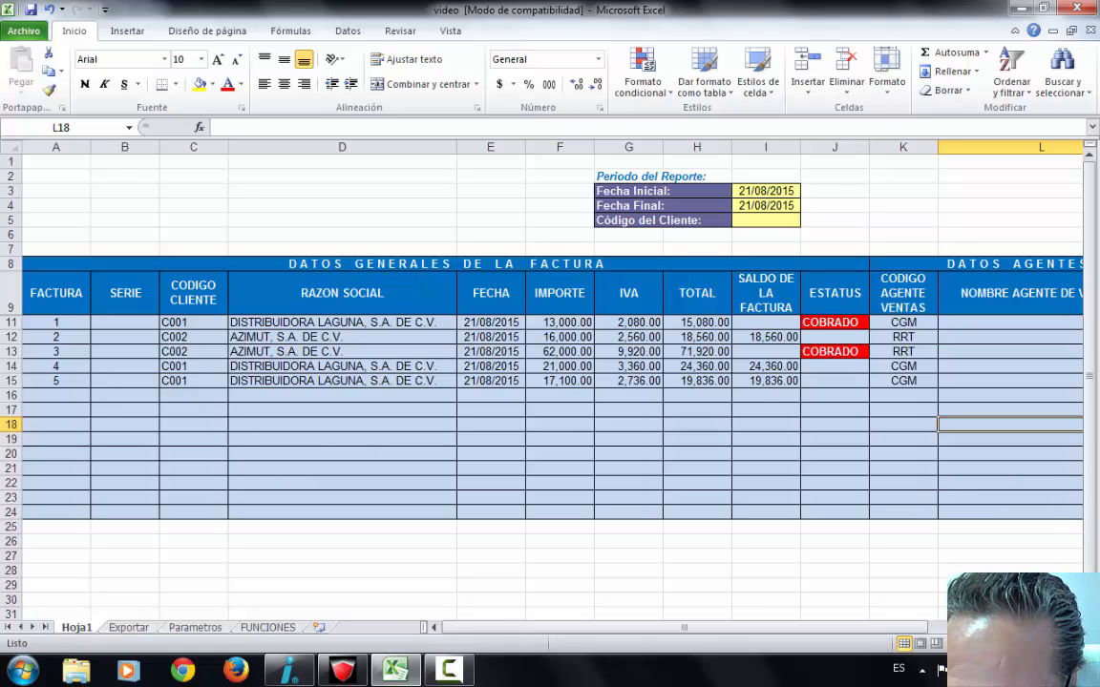
- Copy the Dato_Agente nomenclature cell D80 from Grupo 7 (Catálogos) on the FUNCIONES sheet
{"action": "scroll", "coordinate": [874, 512], "scroll_direction": "right", "scroll_amount": 4}
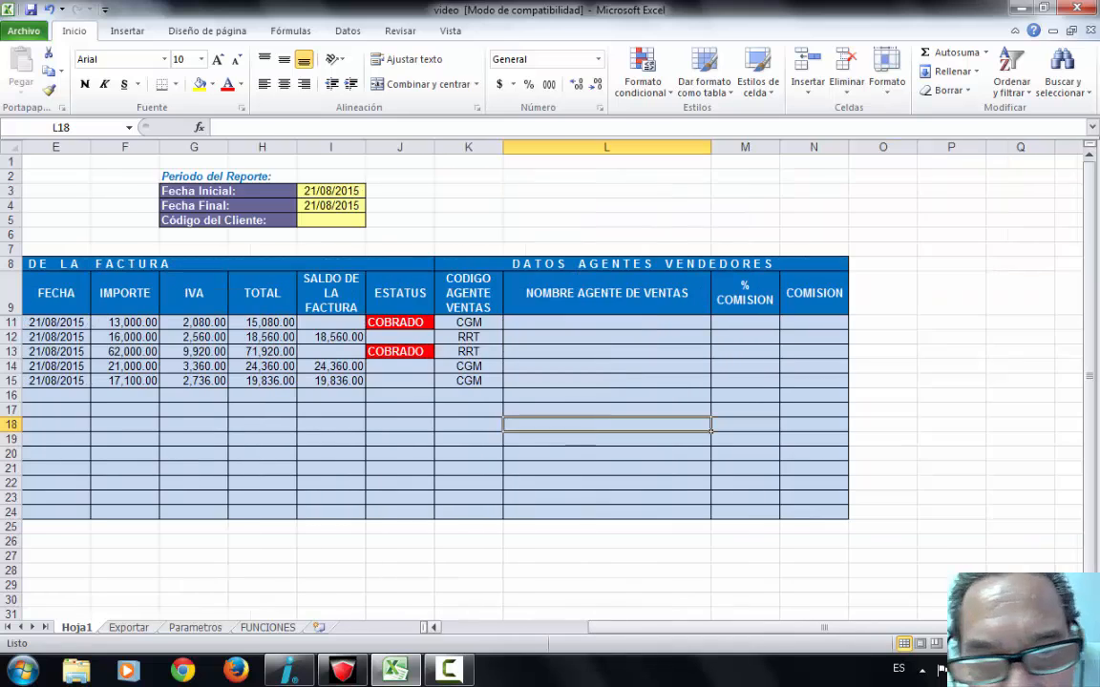
{"action": "left_click", "coordinate": [582, 318]}
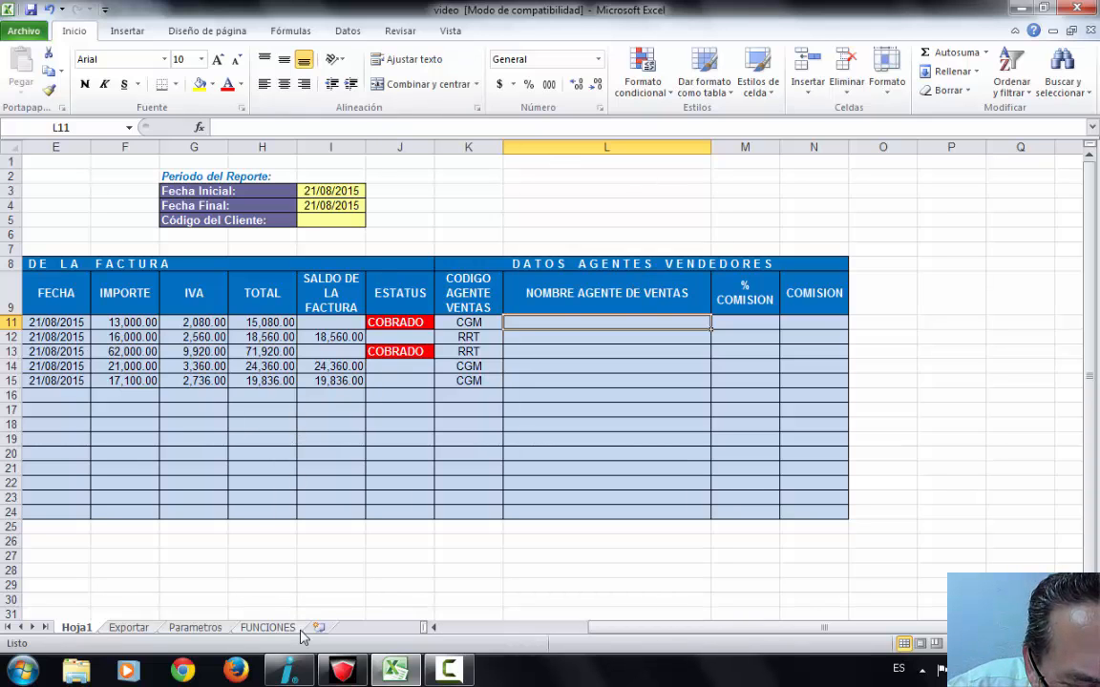
{"action": "left_click", "coordinate": [269, 628]}
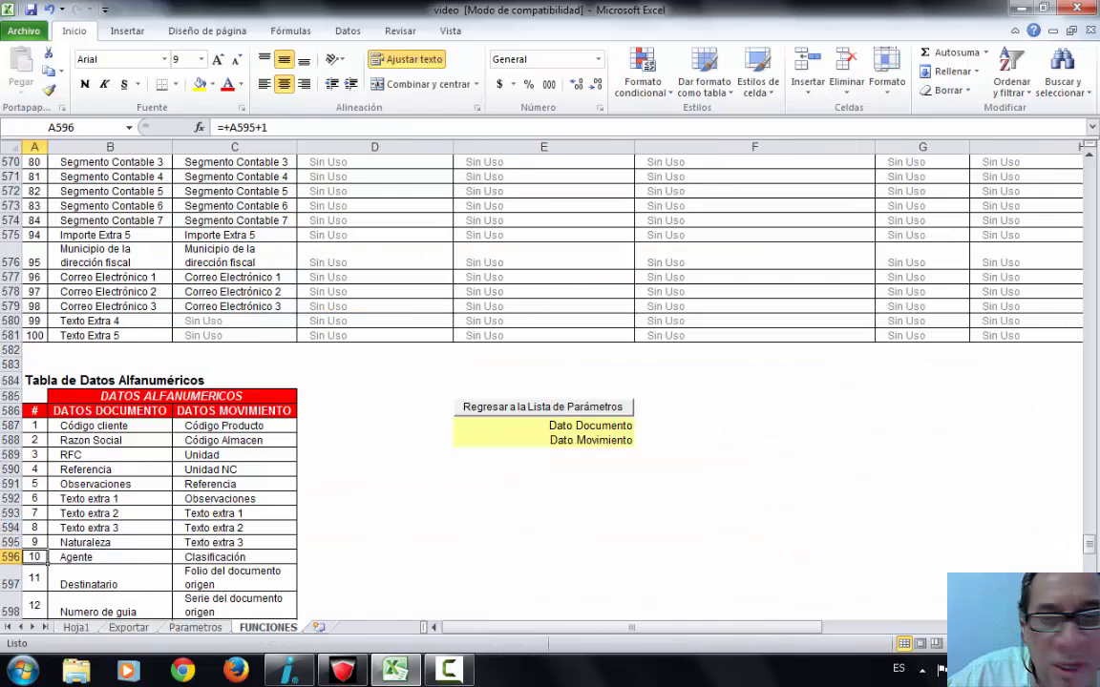
{"action": "scroll", "coordinate": [1011, 189], "scroll_direction": "up", "scroll_amount": 20}
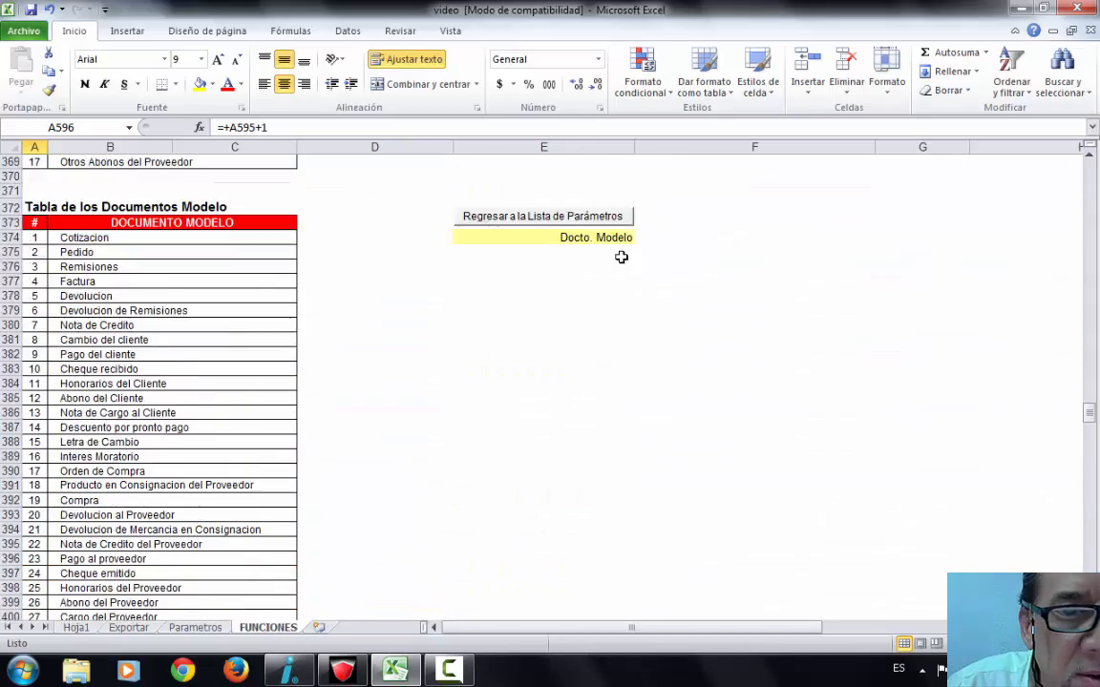
{"action": "scroll", "coordinate": [620, 257], "scroll_direction": "up", "scroll_amount": 20}
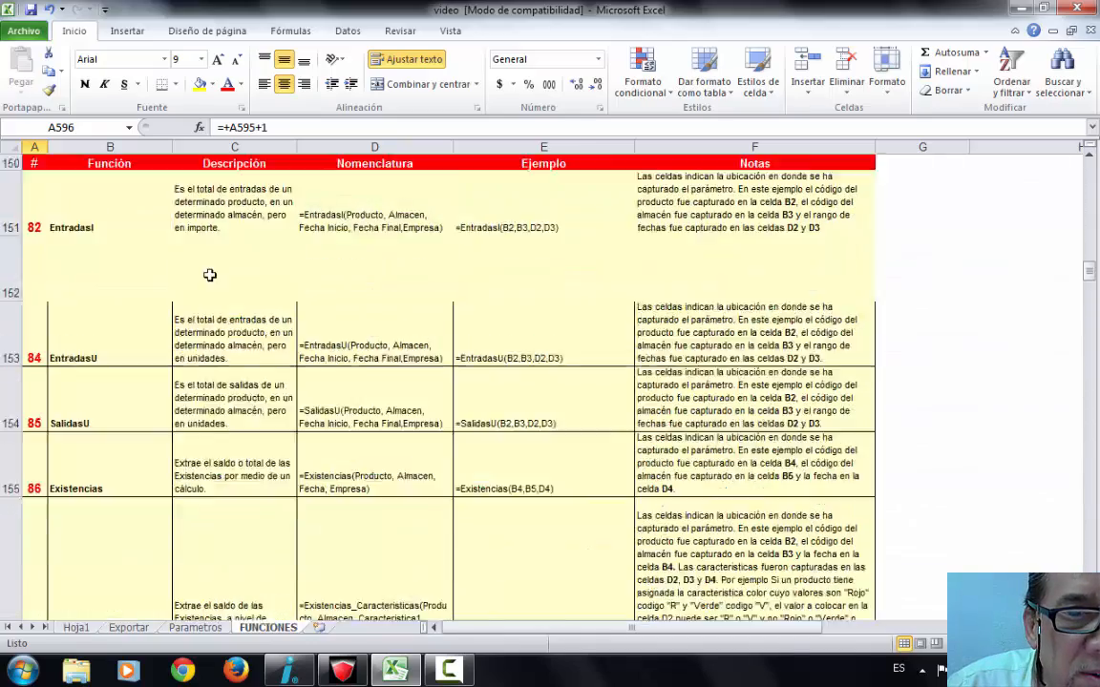
{"action": "scroll", "coordinate": [210, 275], "scroll_direction": "up", "scroll_amount": 20}
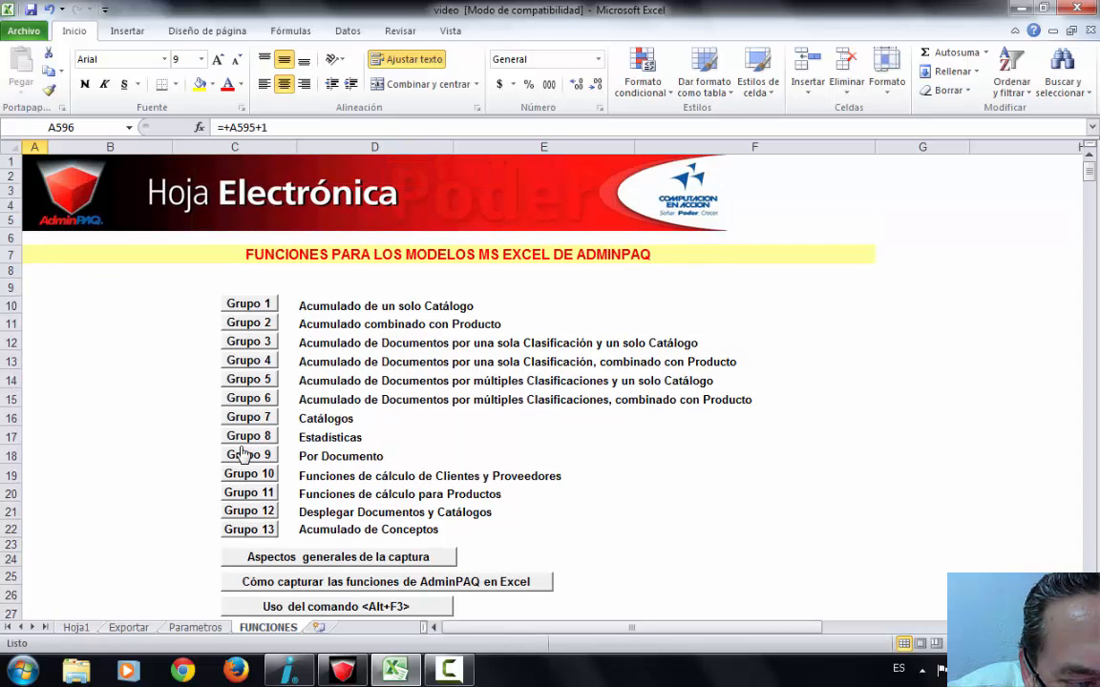
{"action": "left_click", "coordinate": [261, 420]}
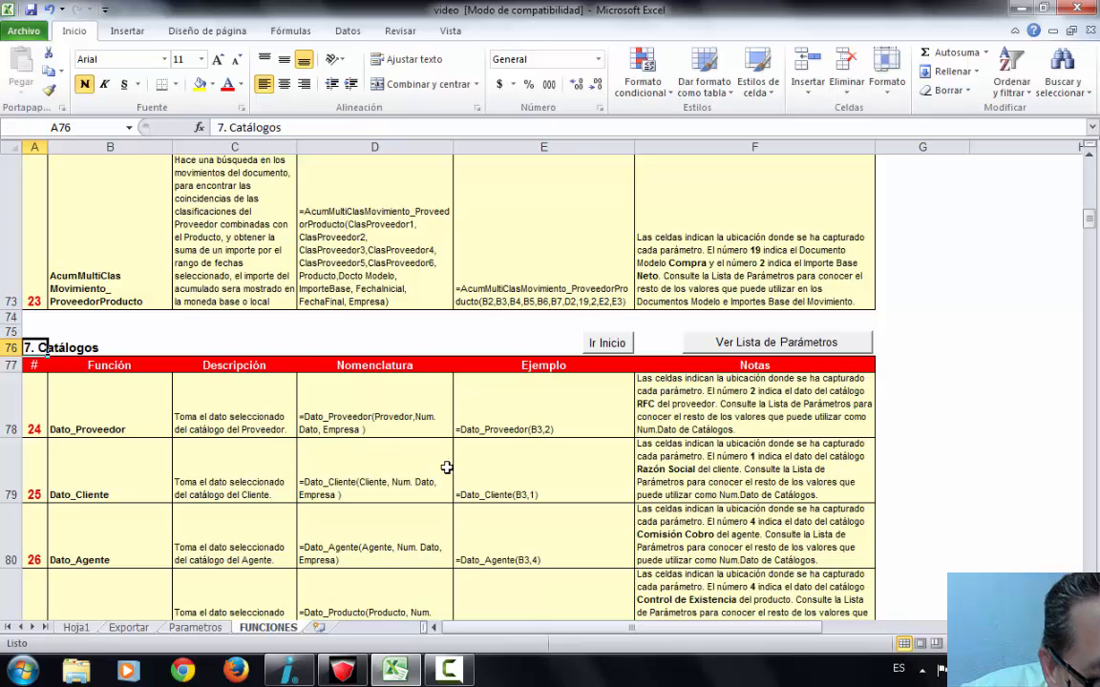
{"action": "scroll", "coordinate": [521, 429], "scroll_direction": "down", "scroll_amount": 1}
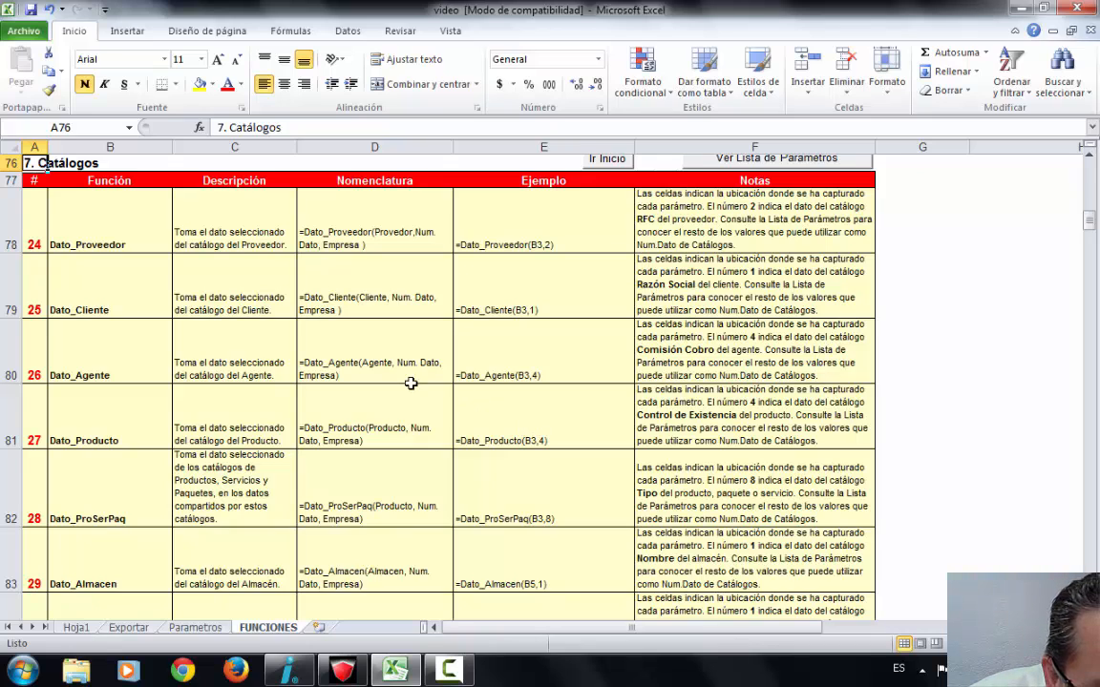
{"action": "left_click", "coordinate": [380, 369]}
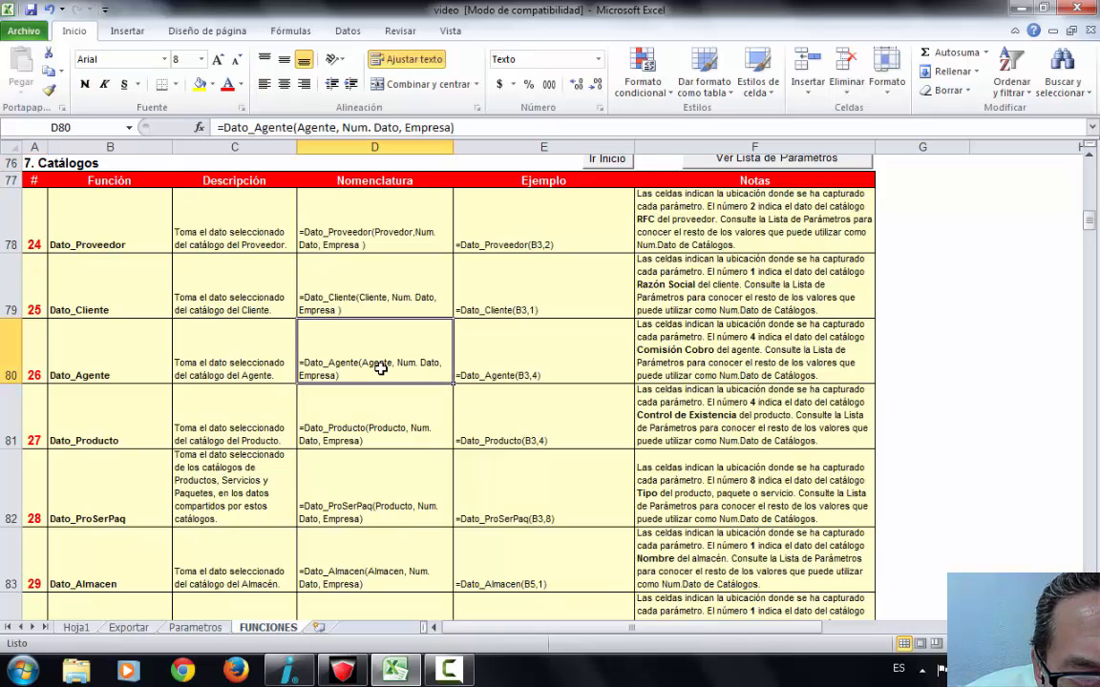
{"action": "right_click", "coordinate": [380, 369]}
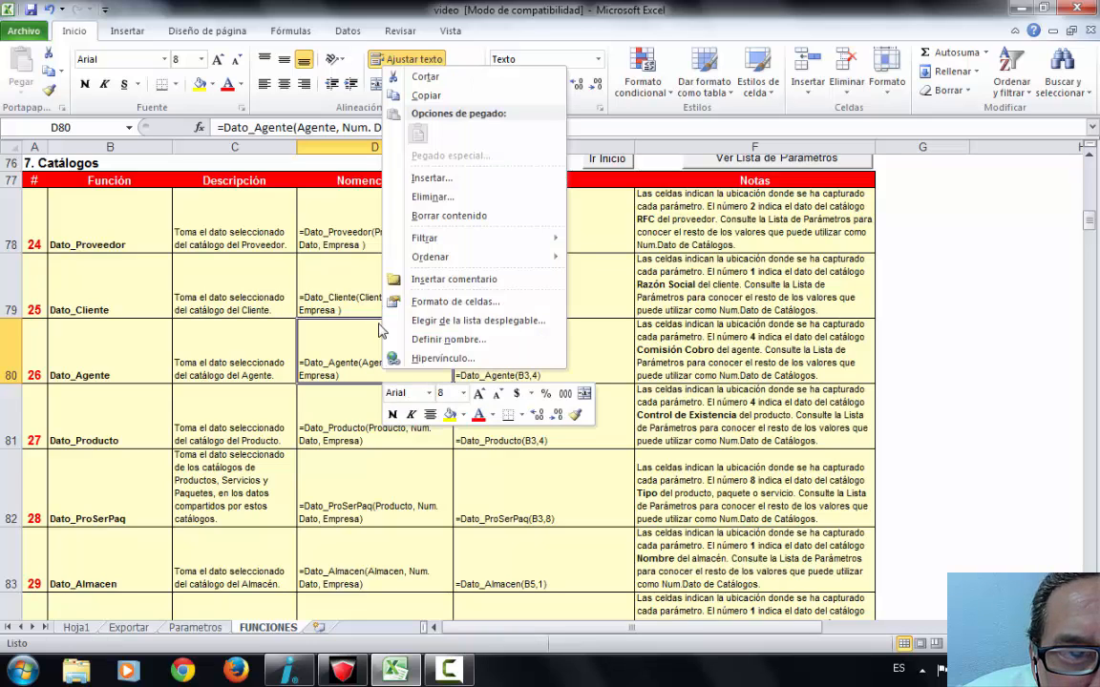
{"action": "left_click", "coordinate": [456, 96]}
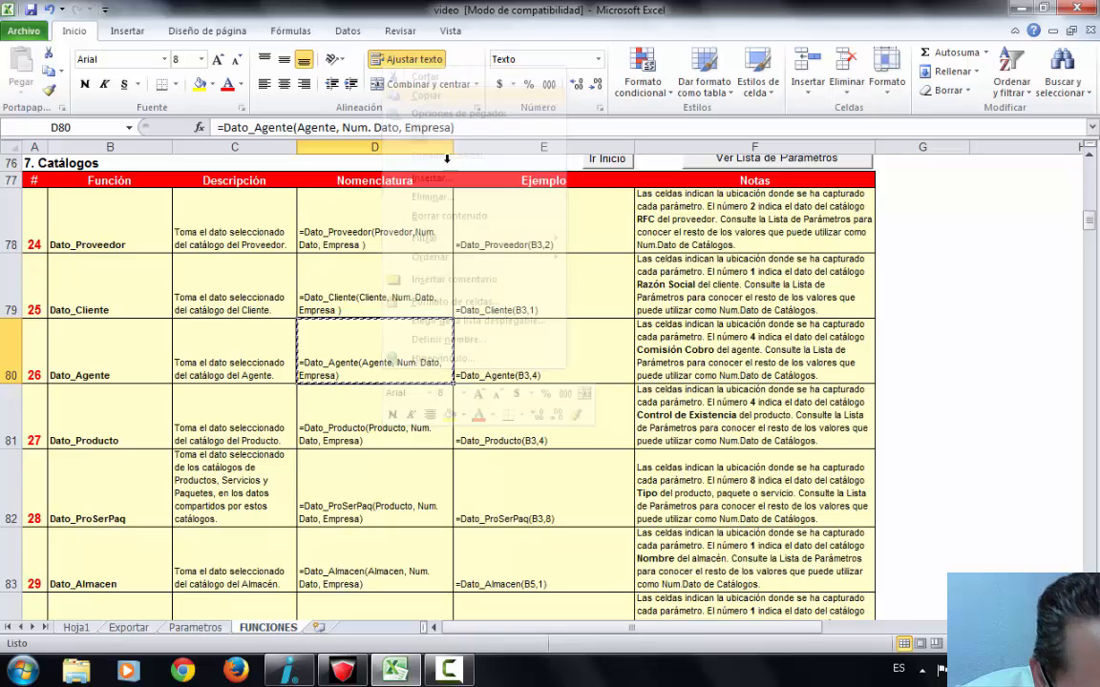
- Paste the copied Dato_Agente syntax as values into L11 under NOMBRE AGENTE DE VENTAS on Hoja1
{"action": "left_click", "coordinate": [76, 627]}
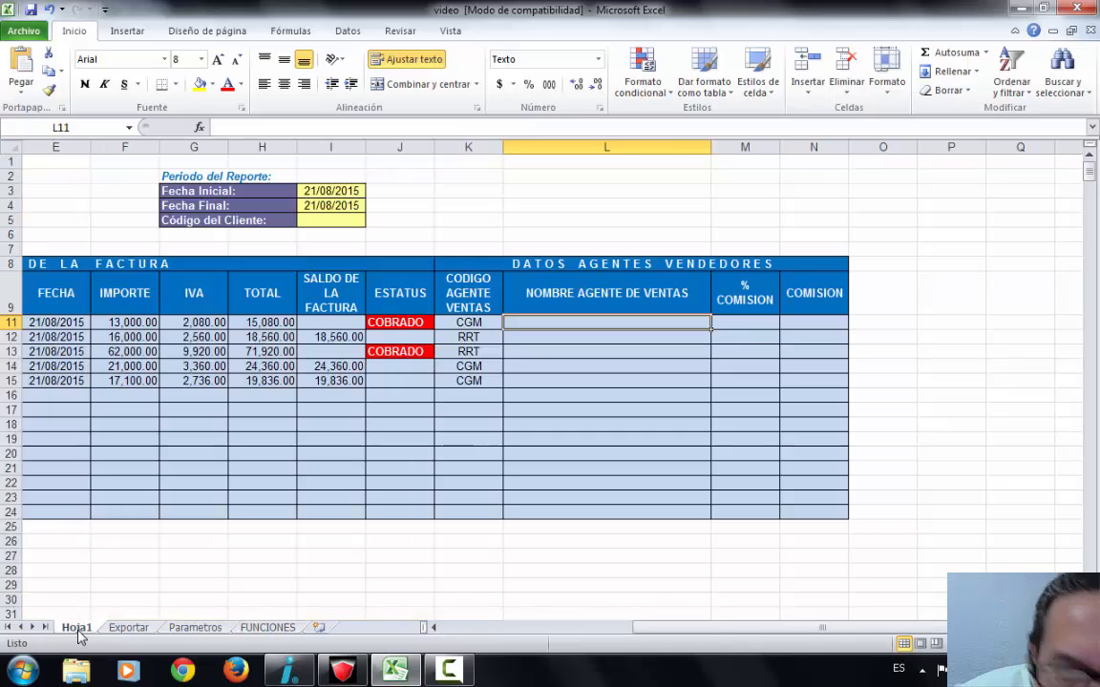
{"action": "right_click", "coordinate": [561, 323]}
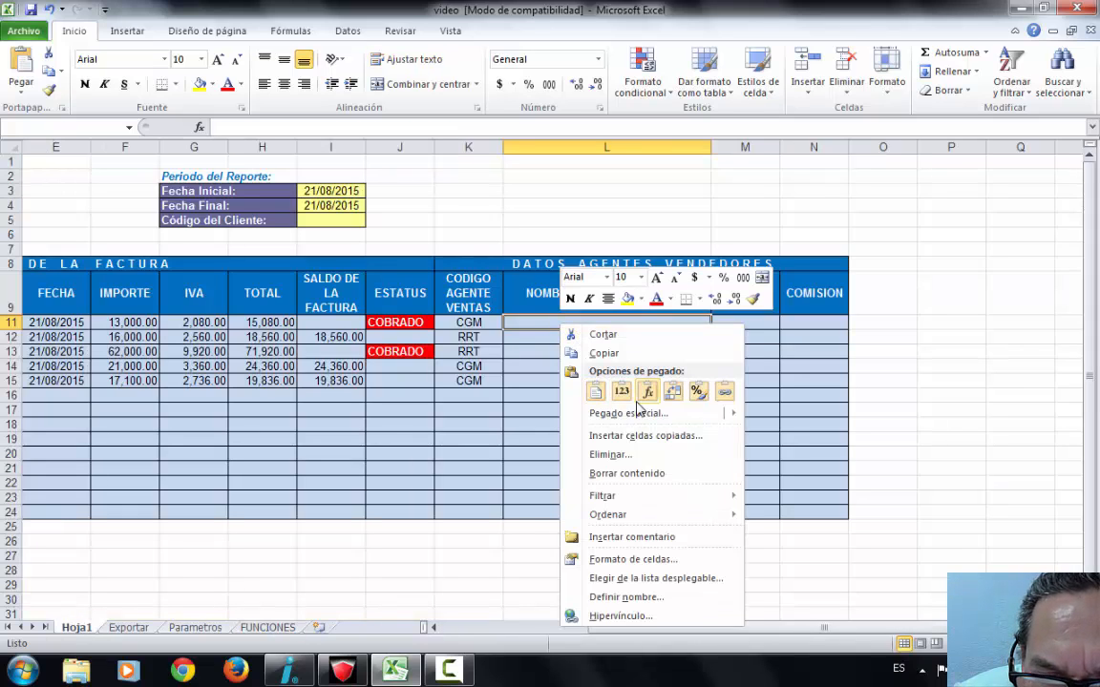
{"action": "left_click", "coordinate": [622, 391]}
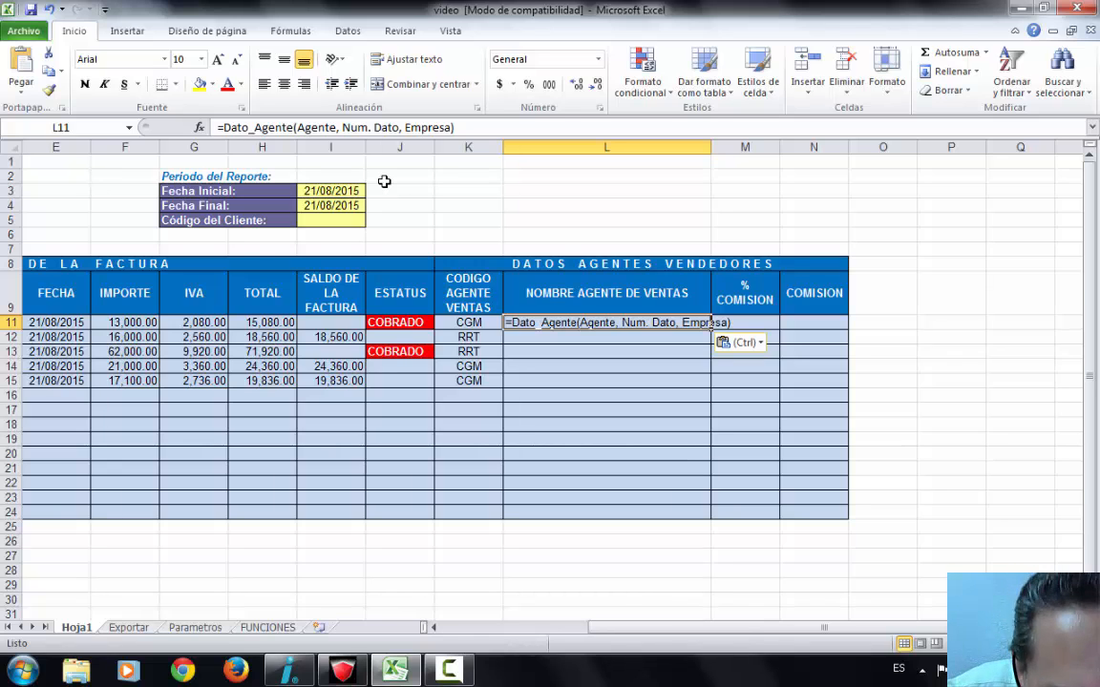
- Look up the number for Nombre under AGENTE in the Tabla de Datos para las Funciones DATO de catálogos on the FUNCIONES sheet
{"action": "left_click", "coordinate": [270, 627]}
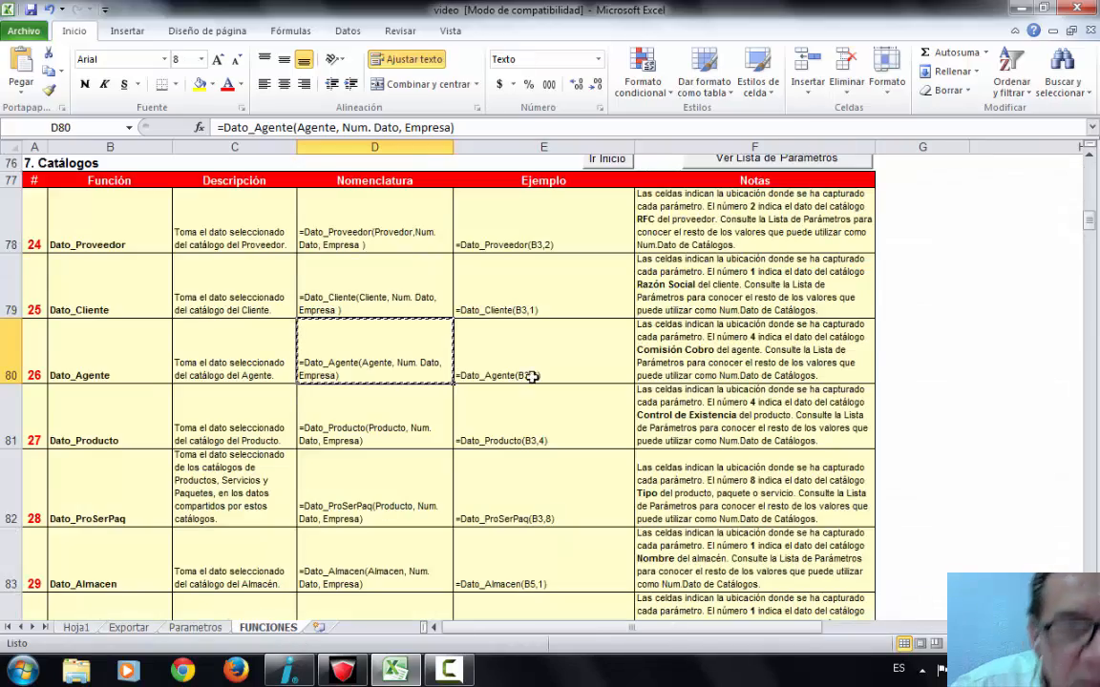
{"action": "scroll", "coordinate": [530, 373], "scroll_direction": "down", "scroll_amount": 10}
{"action": "scroll", "coordinate": [405, 290], "scroll_direction": "down", "scroll_amount": 20}
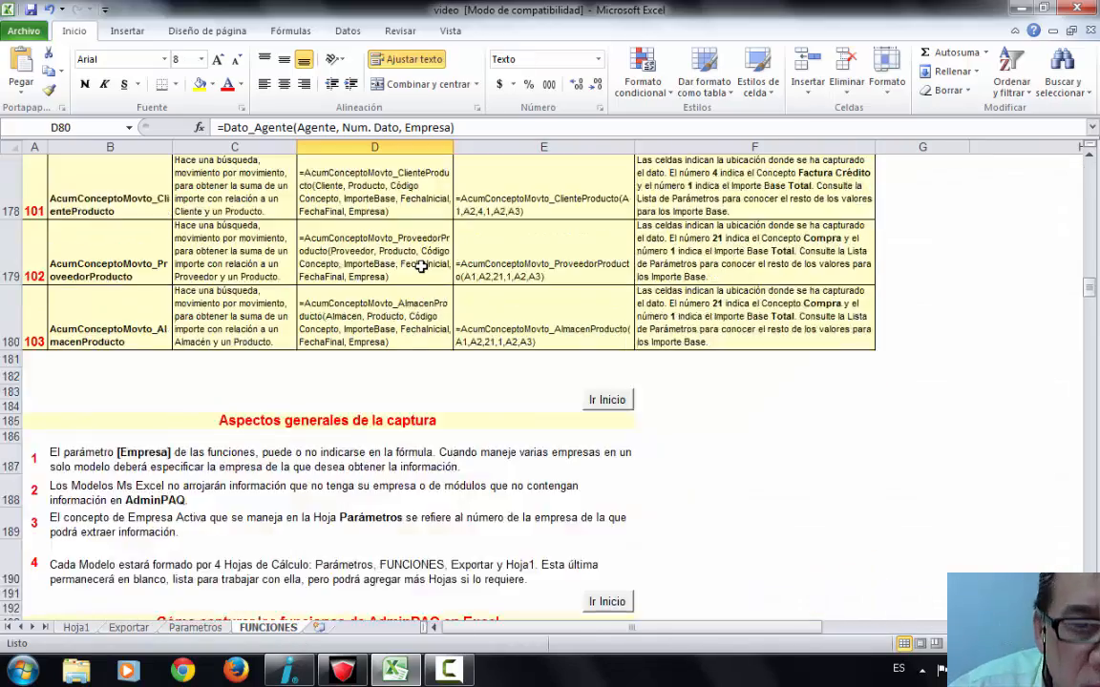
{"action": "scroll", "coordinate": [434, 234], "scroll_direction": "down", "scroll_amount": 20}
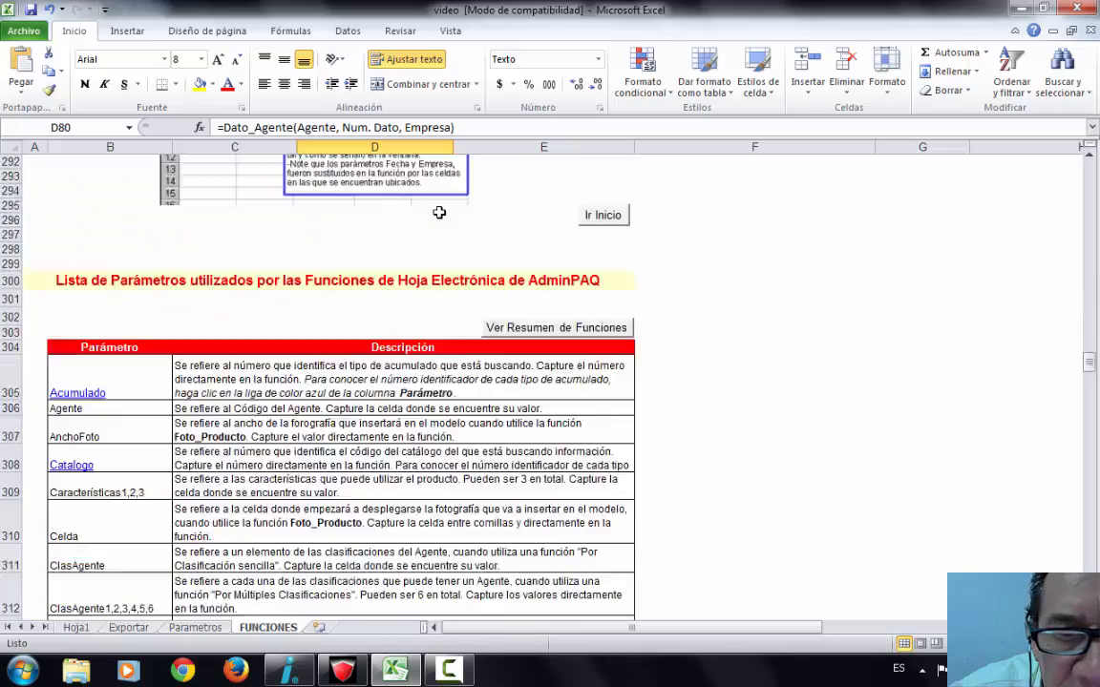
{"action": "scroll", "coordinate": [438, 209], "scroll_direction": "down", "scroll_amount": 20}
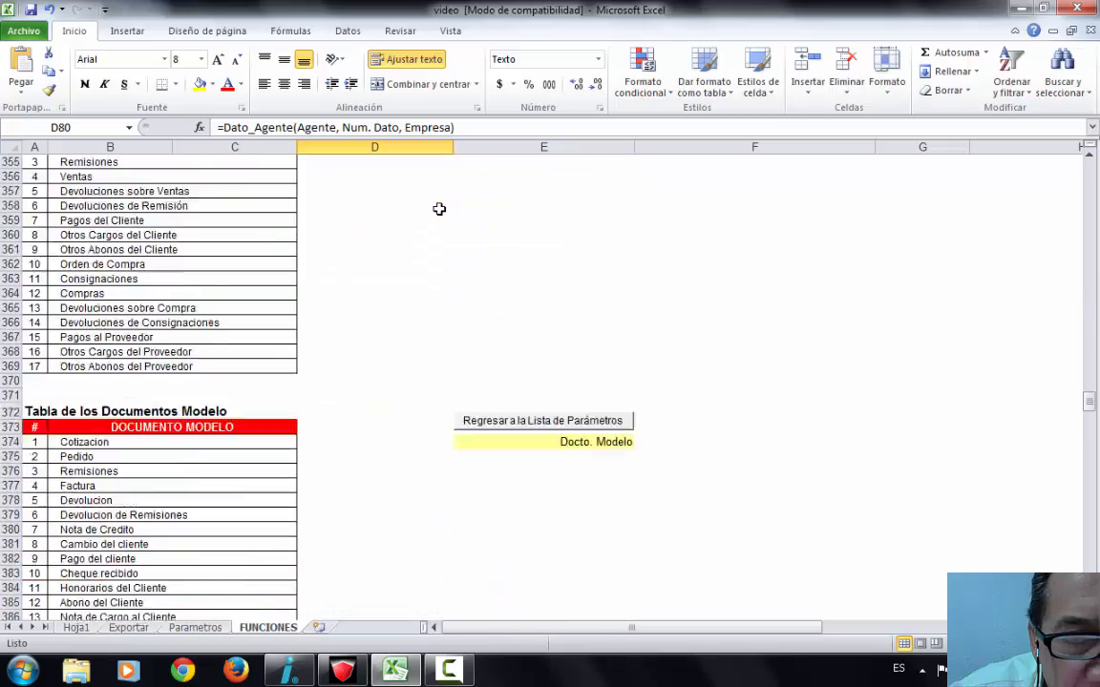
{"action": "scroll", "coordinate": [458, 202], "scroll_direction": "down", "scroll_amount": 7}
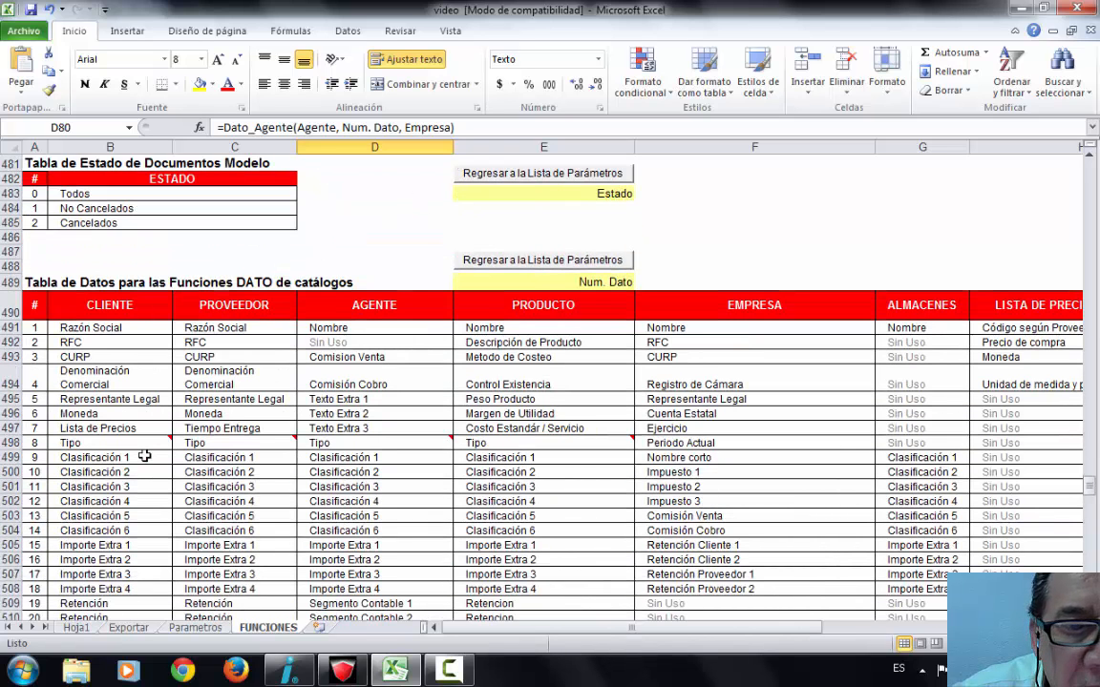
{"action": "left_click", "coordinate": [390, 336]}
{"action": "left_click", "coordinate": [385, 322]}
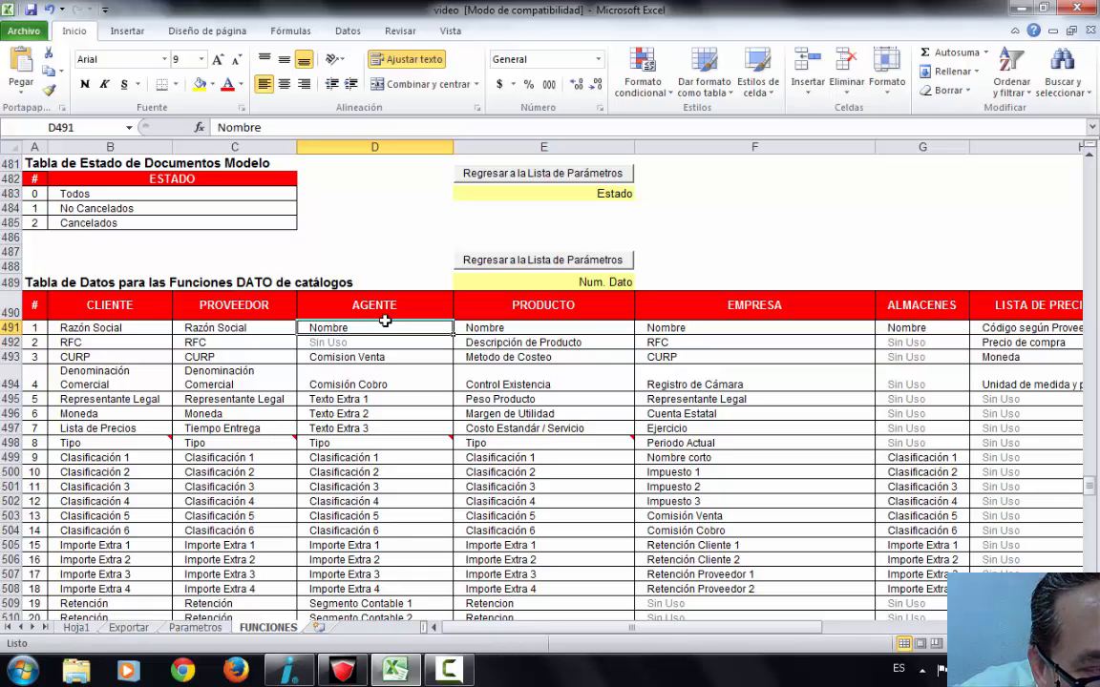
{"action": "left_click", "coordinate": [39, 325]}
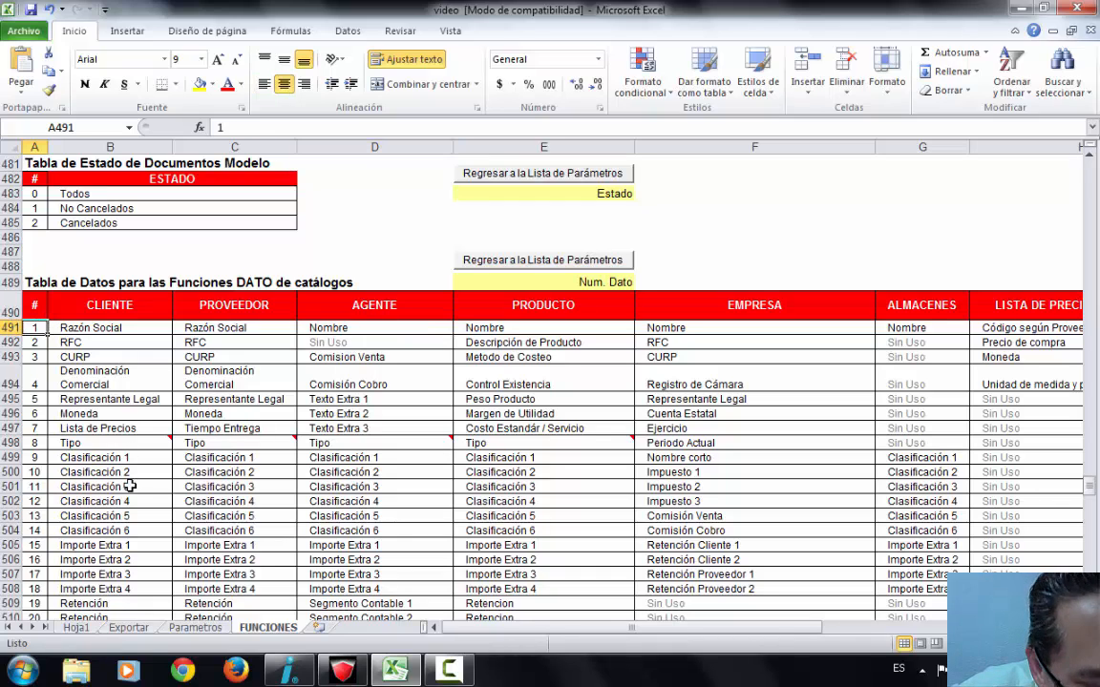
- Replace the Agente placeholder in the L11 formula on Hoja1 with a reference to K11
{"action": "left_click", "coordinate": [75, 627]}
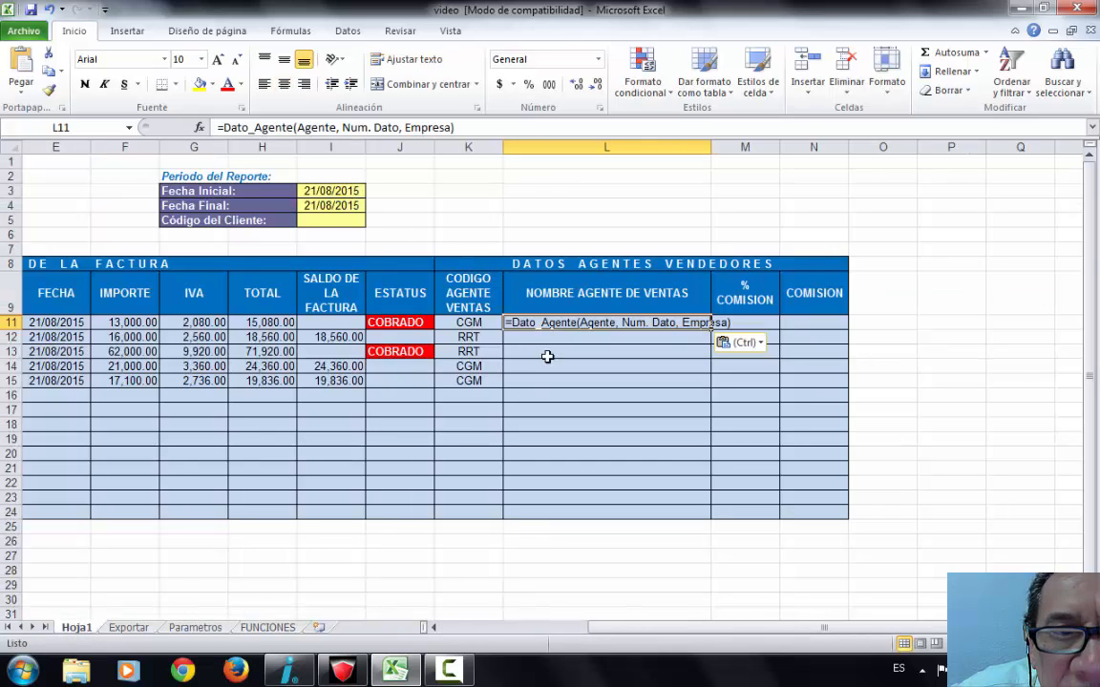
{"action": "left_click", "coordinate": [299, 127]}
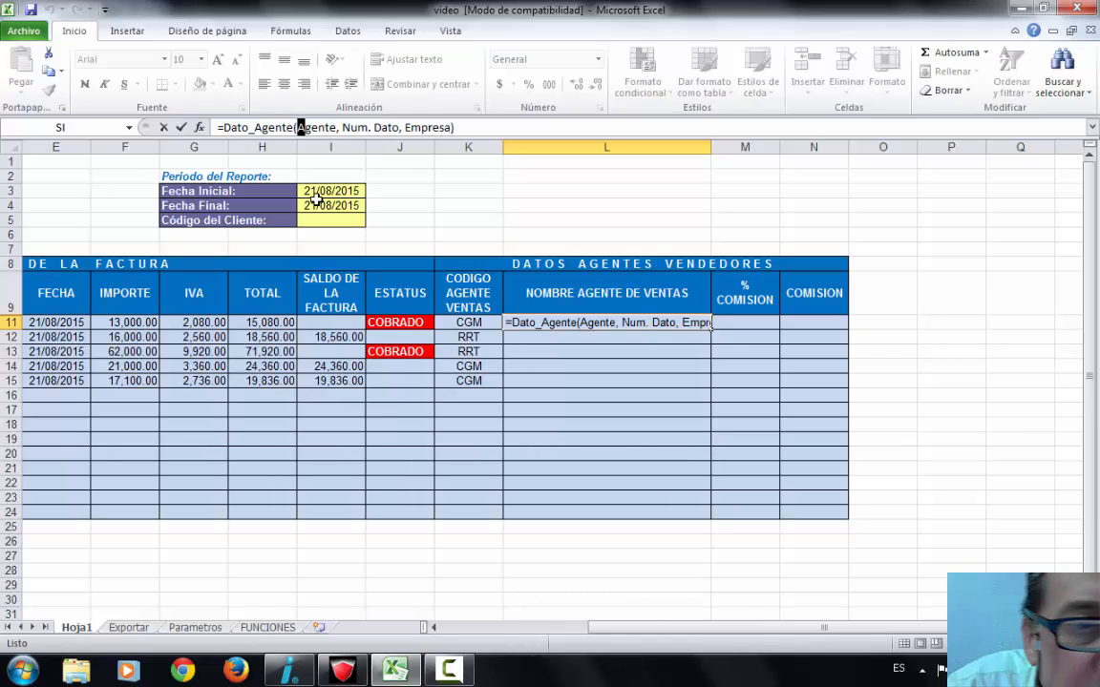
{"action": "key", "text": "Delete"}
{"action": "key", "text": "Delete"}
{"action": "key", "text": "Delete"}
{"action": "key", "text": "Delete"}
{"action": "key", "text": "Delete"}
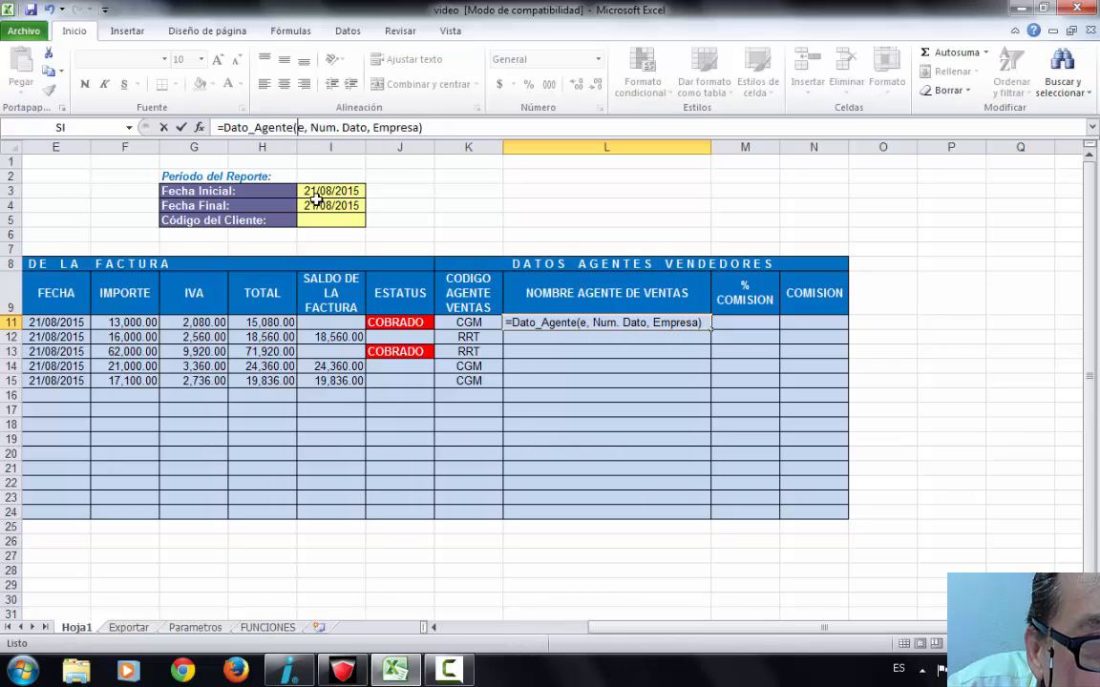
{"action": "key", "text": "Delete"}
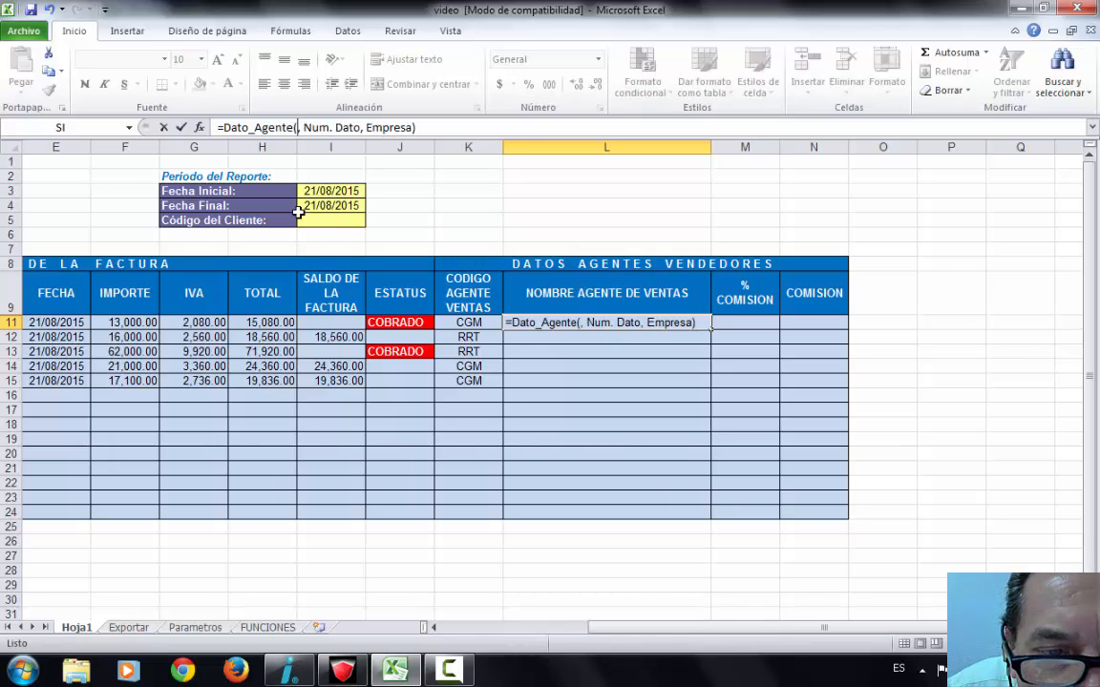
{"action": "left_click", "coordinate": [458, 322]}
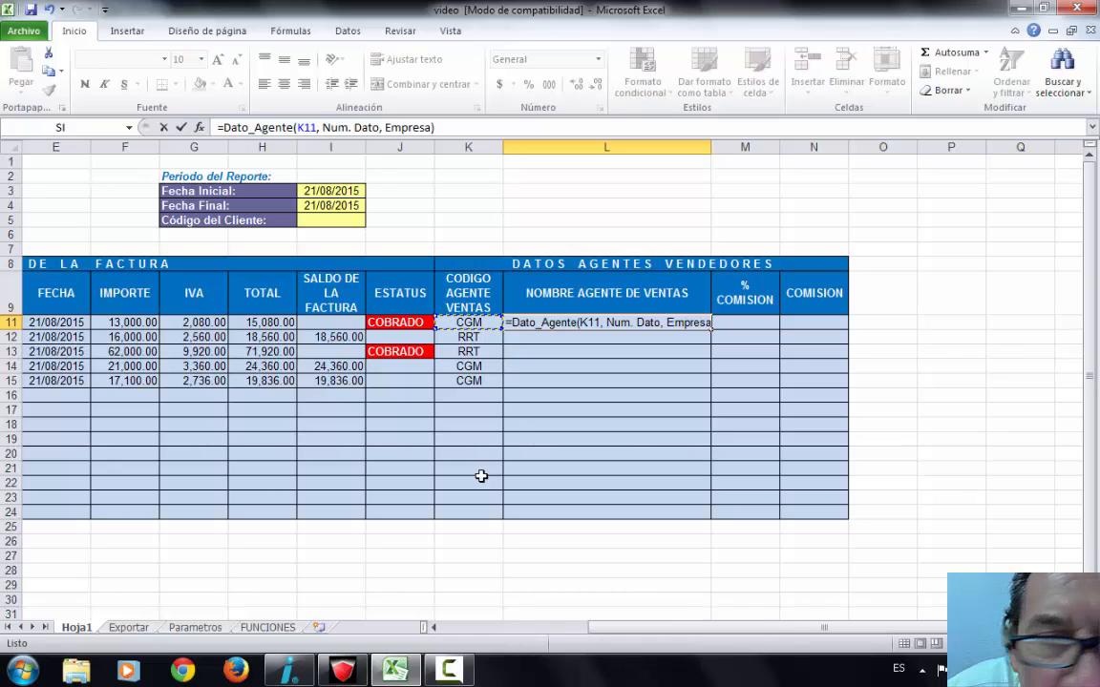
- Replace the Num. Dato placeholder in the L11 formula with 1
{"action": "left_click", "coordinate": [321, 133]}
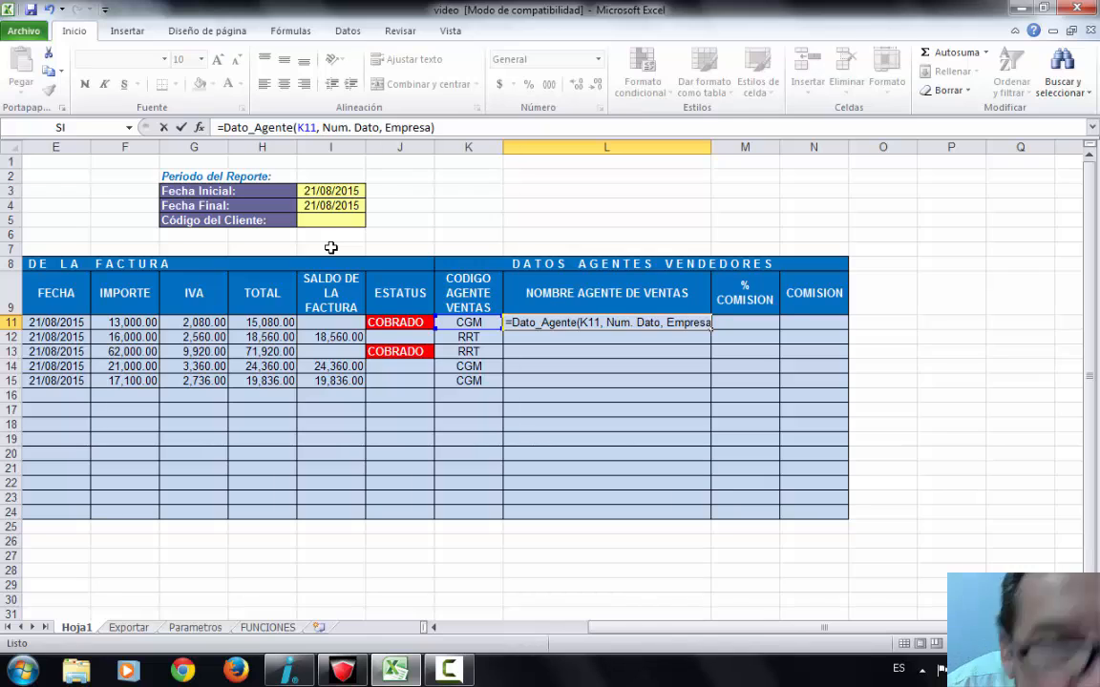
{"action": "key", "text": "Delete"}
{"action": "key", "text": "Delete"}
{"action": "key", "text": "Delete"}
{"action": "key", "text": "Delete"}
{"action": "key", "text": "Delete"}
{"action": "key", "text": "Delete"}
{"action": "key", "text": "Delete"}
{"action": "key", "text": "Delete"}
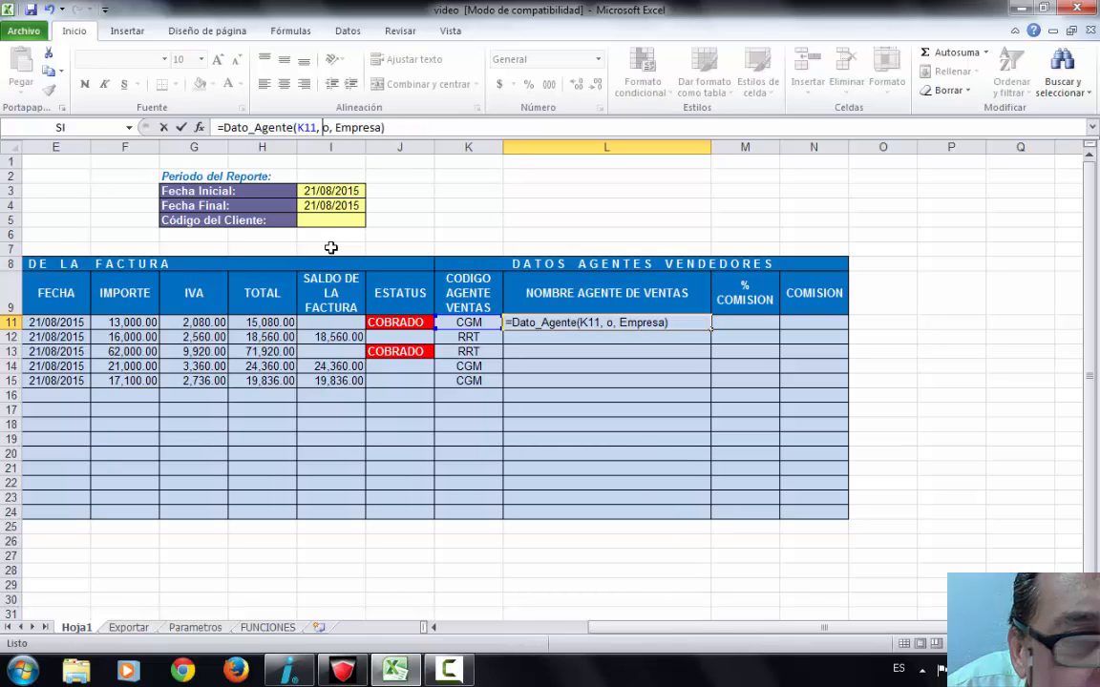
{"action": "type", "text": "1"}
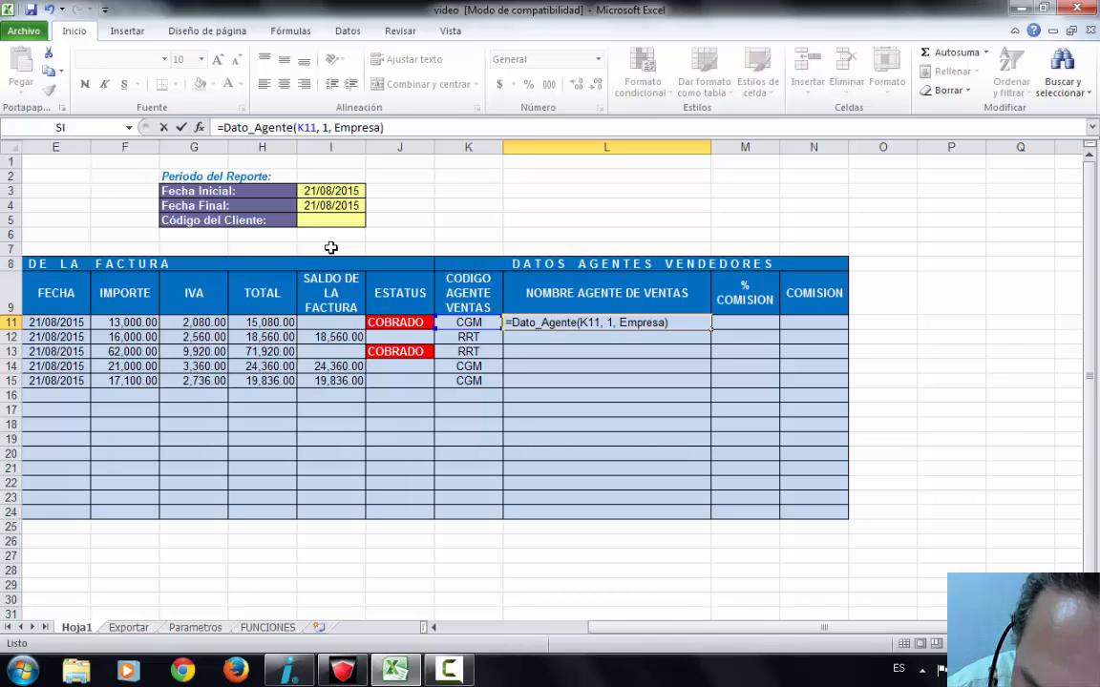
- Replace the Empresa placeholder in the L11 formula with 1 and fill the formula down through L24
{"action": "key", "text": "Right"}
{"action": "key", "text": "Delete"}
{"action": "key", "text": "Delete"}
{"action": "key", "text": "Delete"}
{"action": "key", "text": "Delete"}
{"action": "key", "text": "Delete"}
{"action": "key", "text": "Delete"}
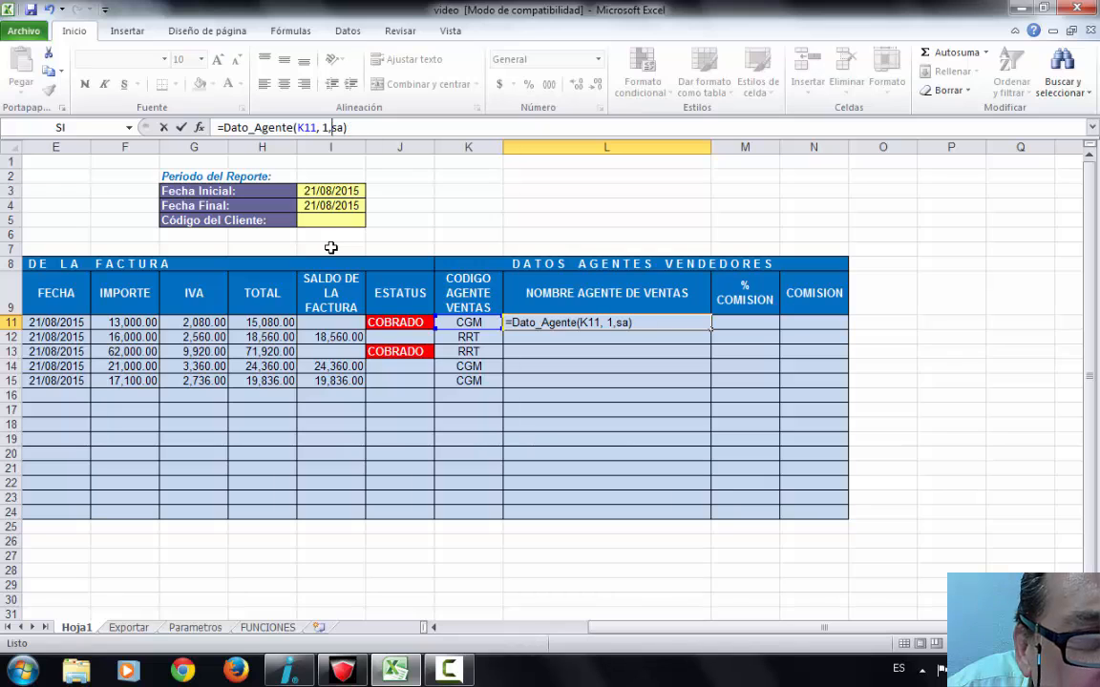
{"action": "key", "text": "Delete"}
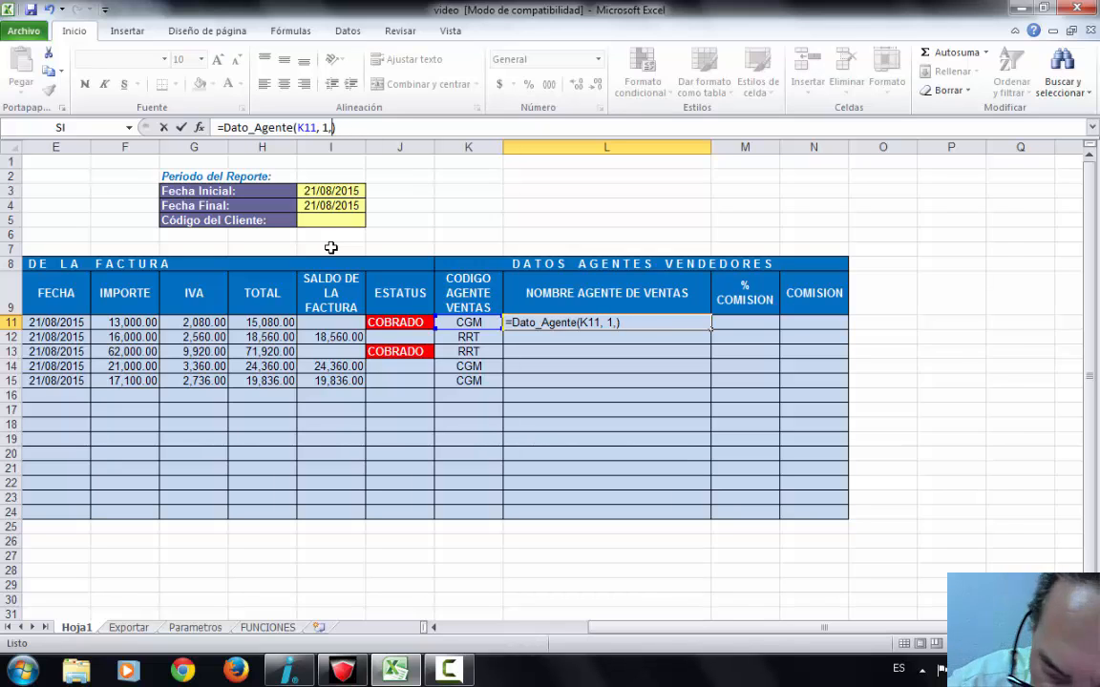
{"action": "type", "text": "1"}
{"action": "key", "text": "Return"}
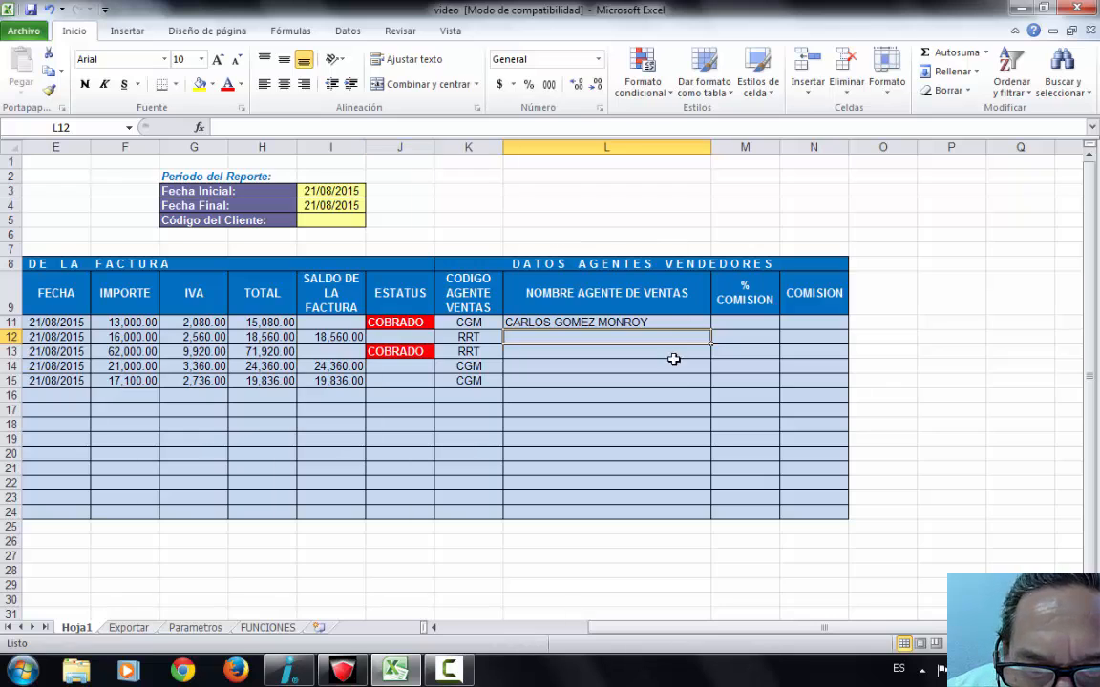
{"action": "left_click", "coordinate": [659, 323]}
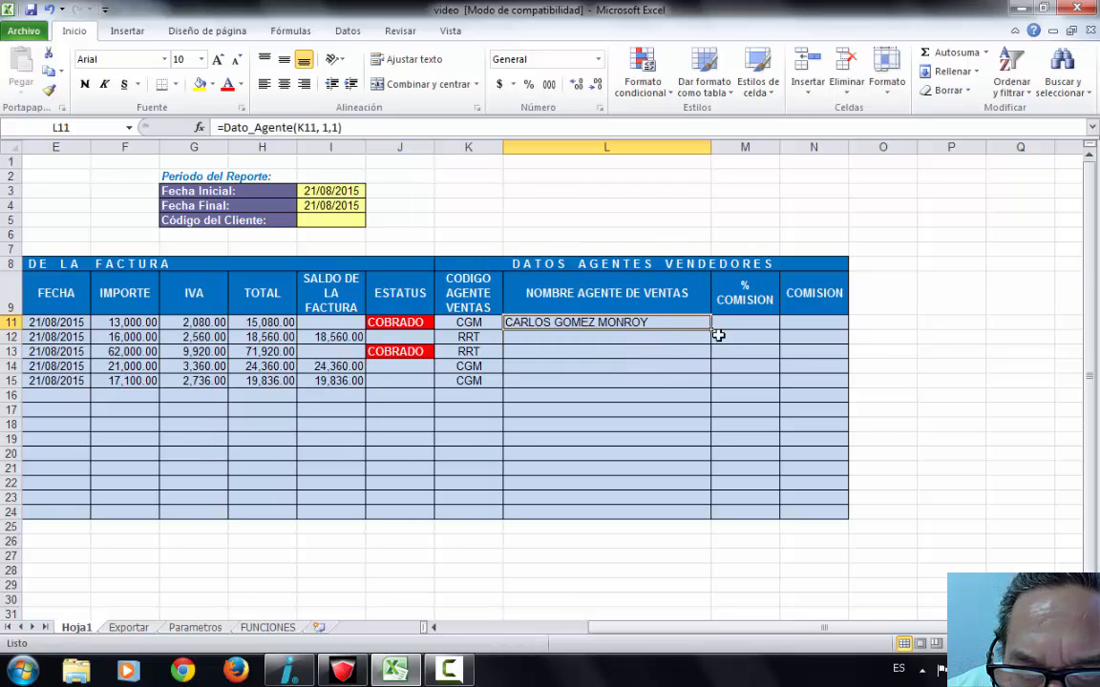
{"action": "left_click_drag", "start_coordinate": [710, 329], "coordinate": [668, 513]}
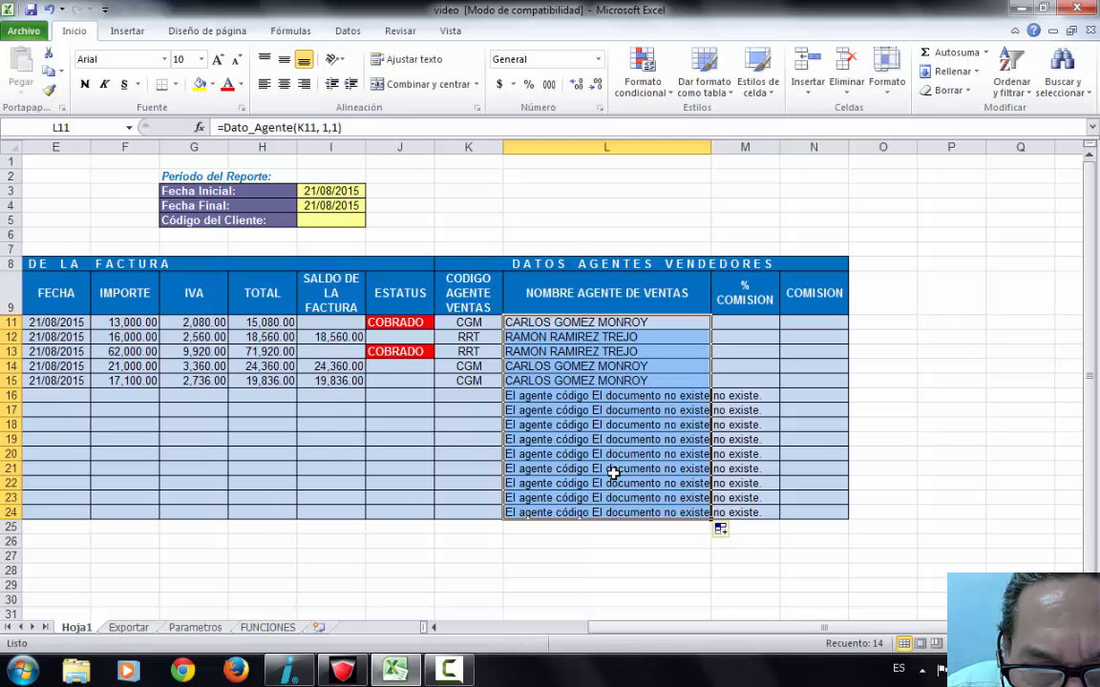
- Copy the nonexistent-agent message cell L16 and paste it as a value into the empty cell L3
{"action": "left_click", "coordinate": [536, 392]}
{"action": "right_click", "coordinate": [537, 393]}
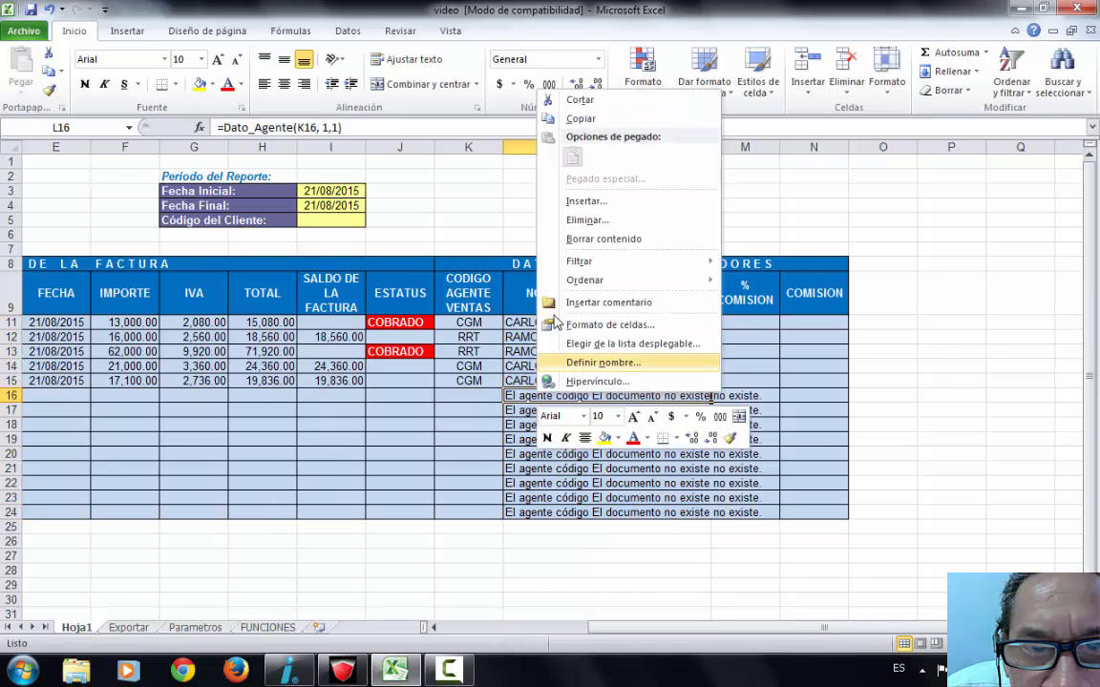
{"action": "left_click", "coordinate": [567, 117]}
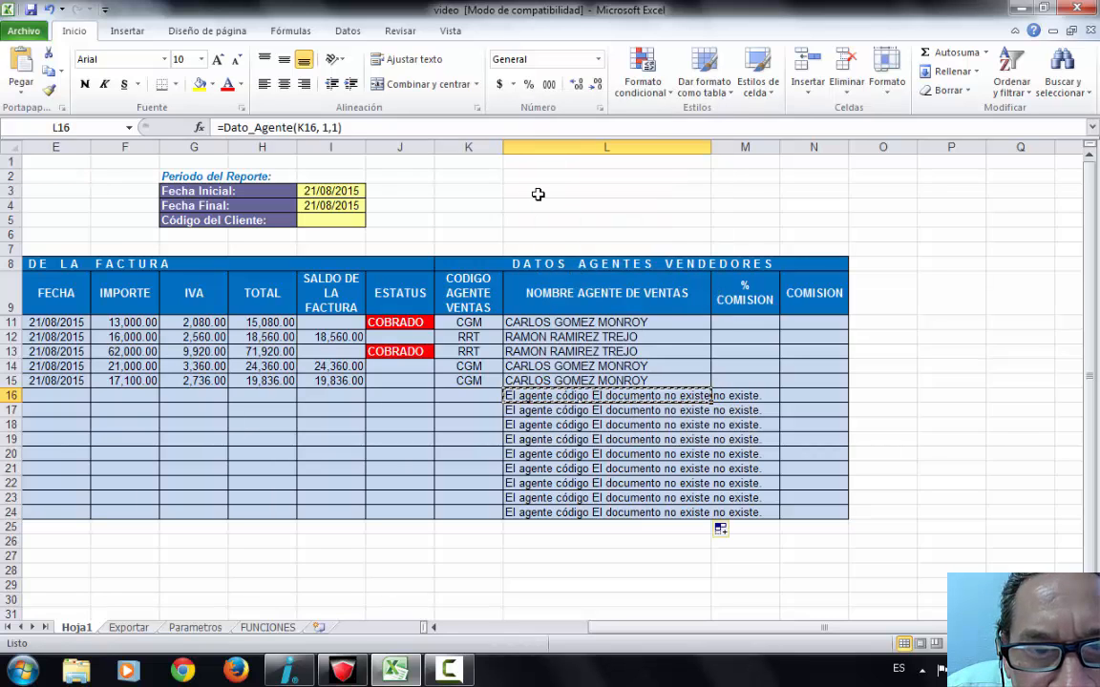
{"action": "left_click", "coordinate": [535, 190]}
{"action": "right_click", "coordinate": [538, 192]}
{"action": "left_click", "coordinate": [597, 264]}
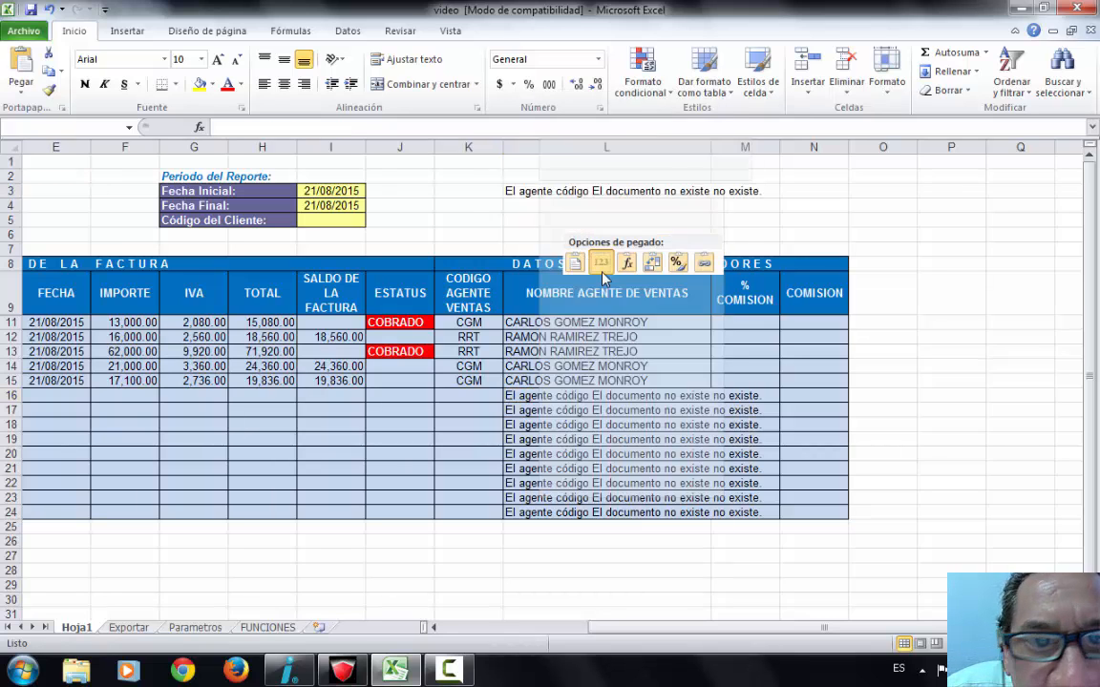
- Copy the full message text from L3 to the clipboard and clear the cell
{"action": "left_click_drag", "start_coordinate": [495, 130], "coordinate": [27, 94]}
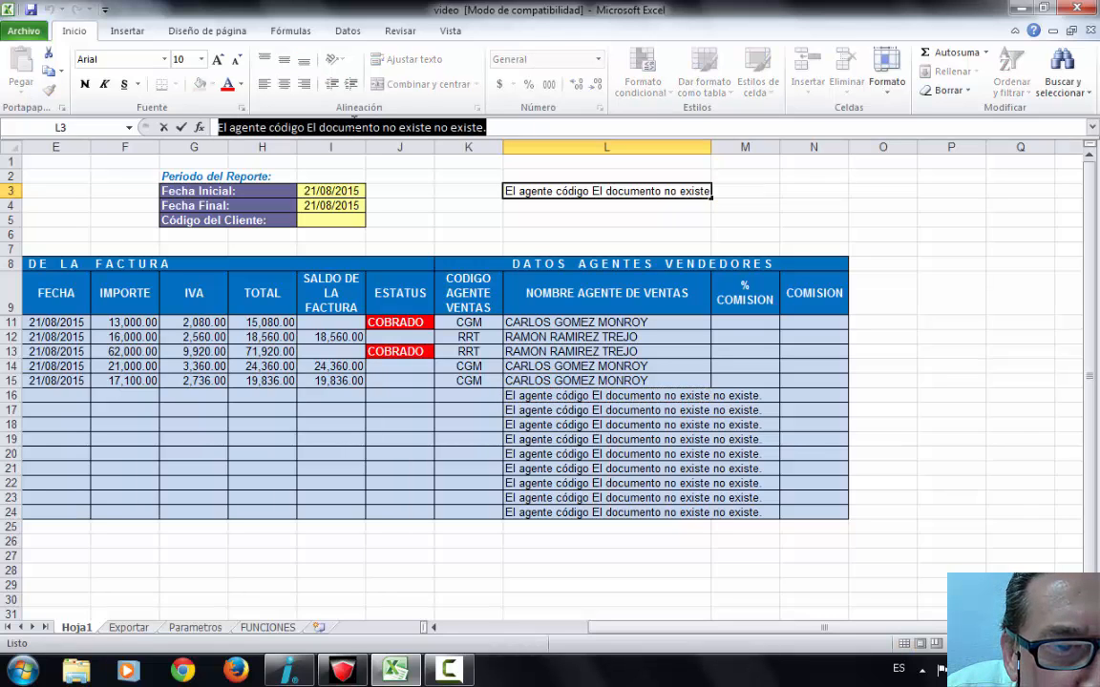
{"action": "right_click", "coordinate": [351, 118]}
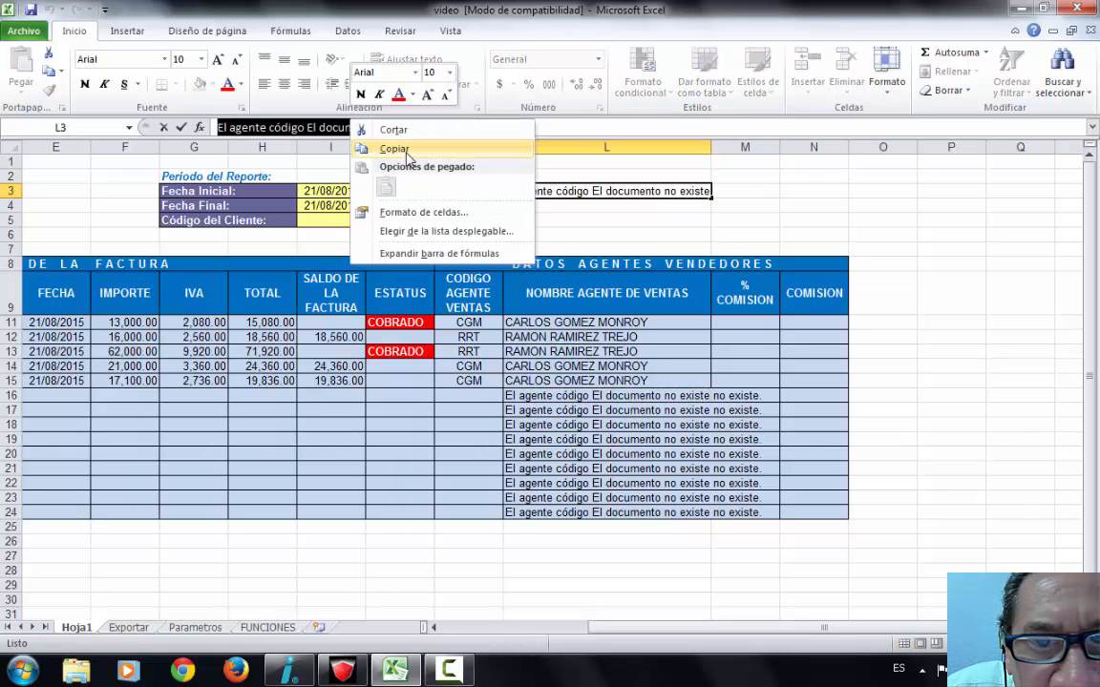
{"action": "left_click", "coordinate": [382, 145]}
{"action": "key", "text": "Escape"}
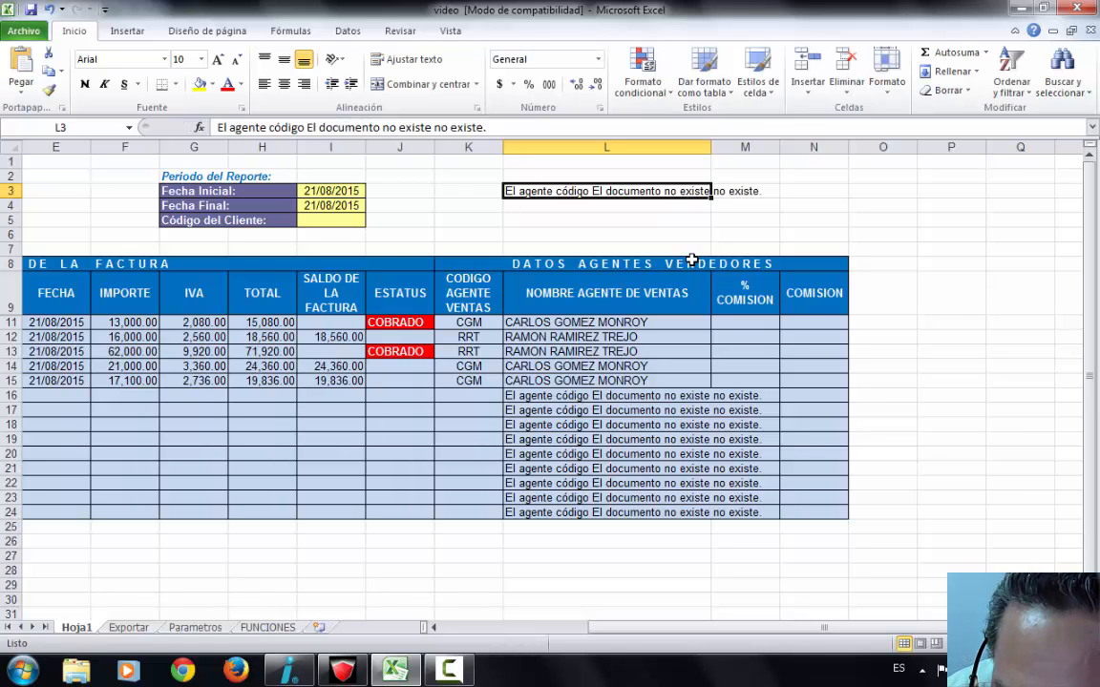
{"action": "key", "text": "Delete"}
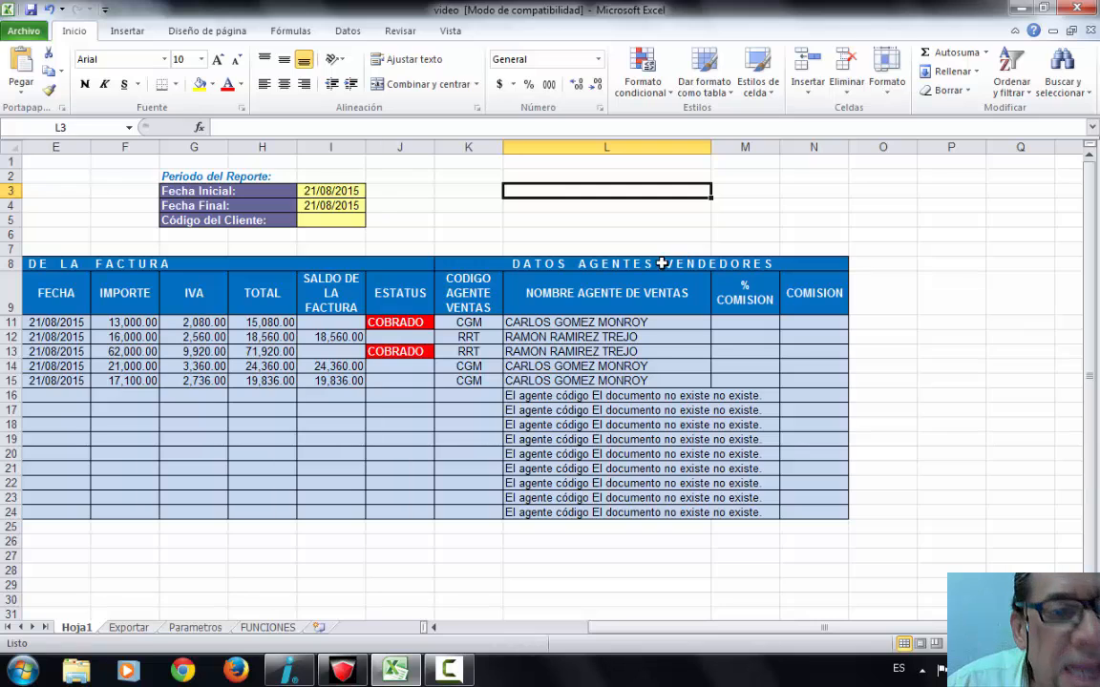
- Create a conditional formatting rule for the whole sheet targeting cells whose value is equal to "El agente código El documento no existe no existe."
{"action": "left_click", "coordinate": [8, 148]}
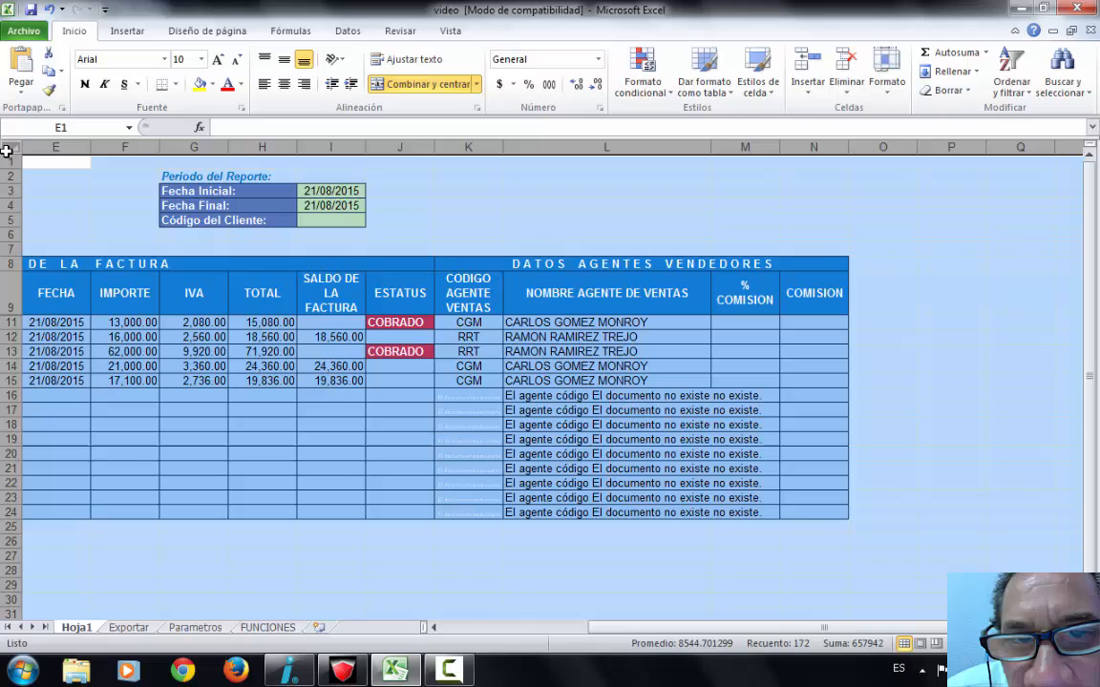
{"action": "left_click", "coordinate": [642, 77]}
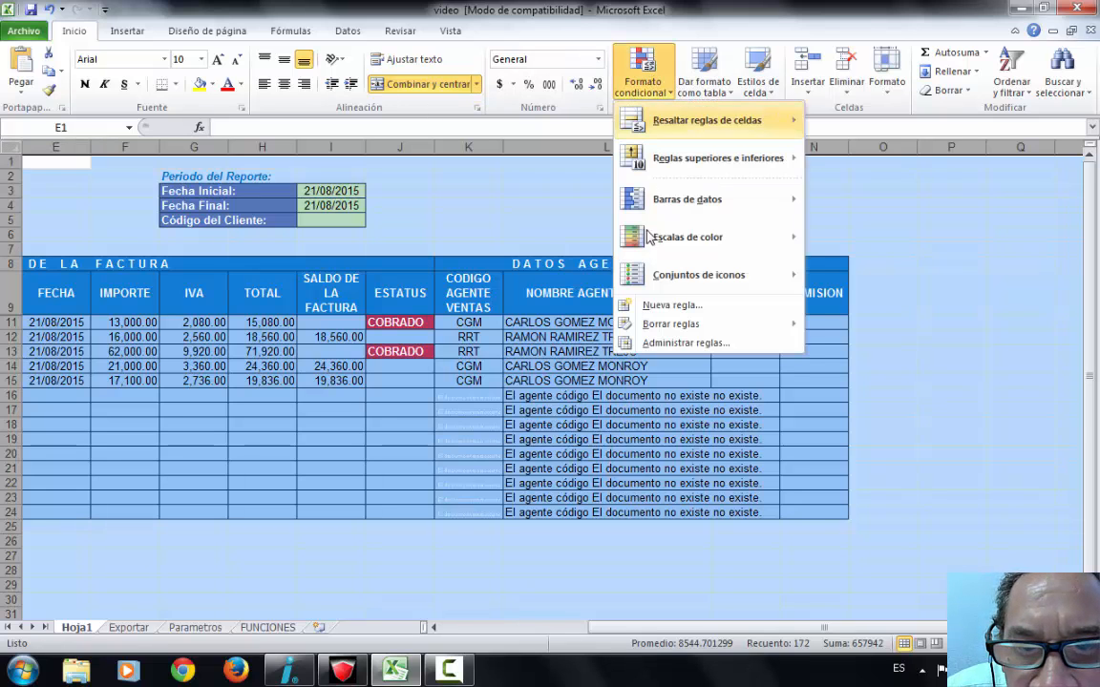
{"action": "left_click", "coordinate": [667, 306]}
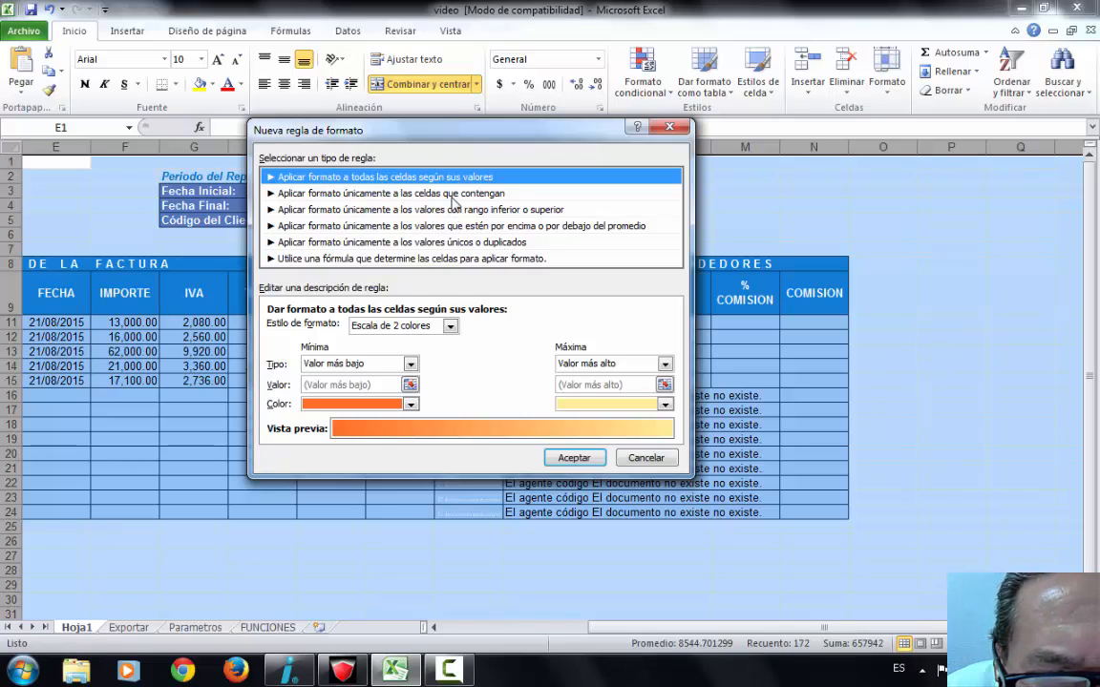
{"action": "left_click", "coordinate": [453, 196]}
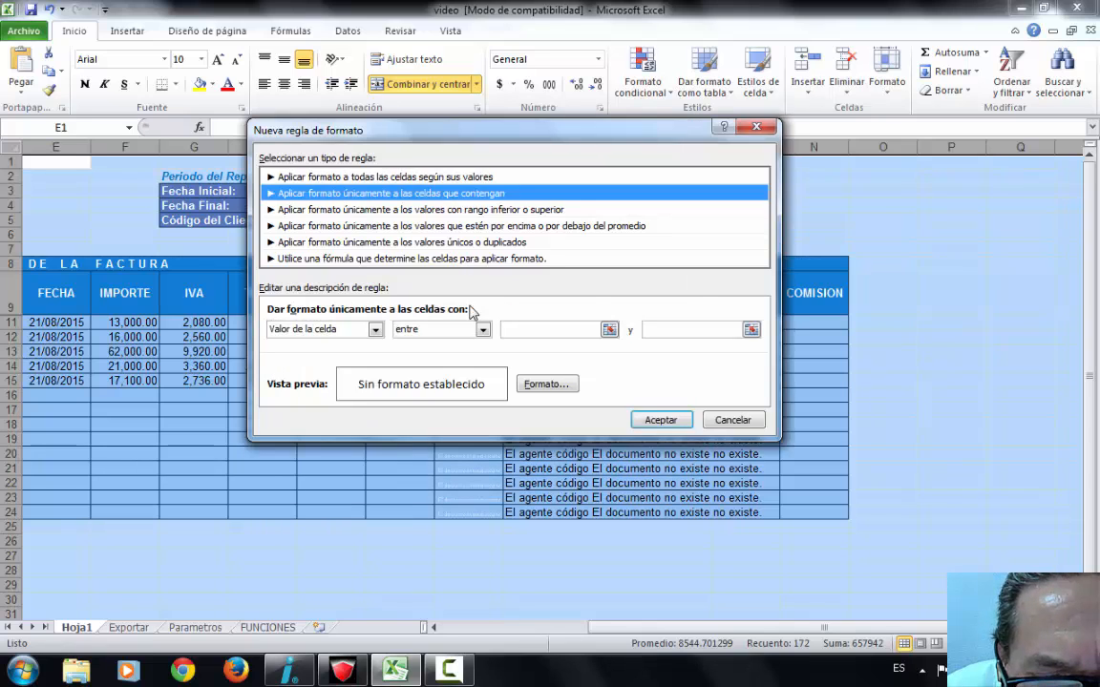
{"action": "left_click", "coordinate": [484, 330]}
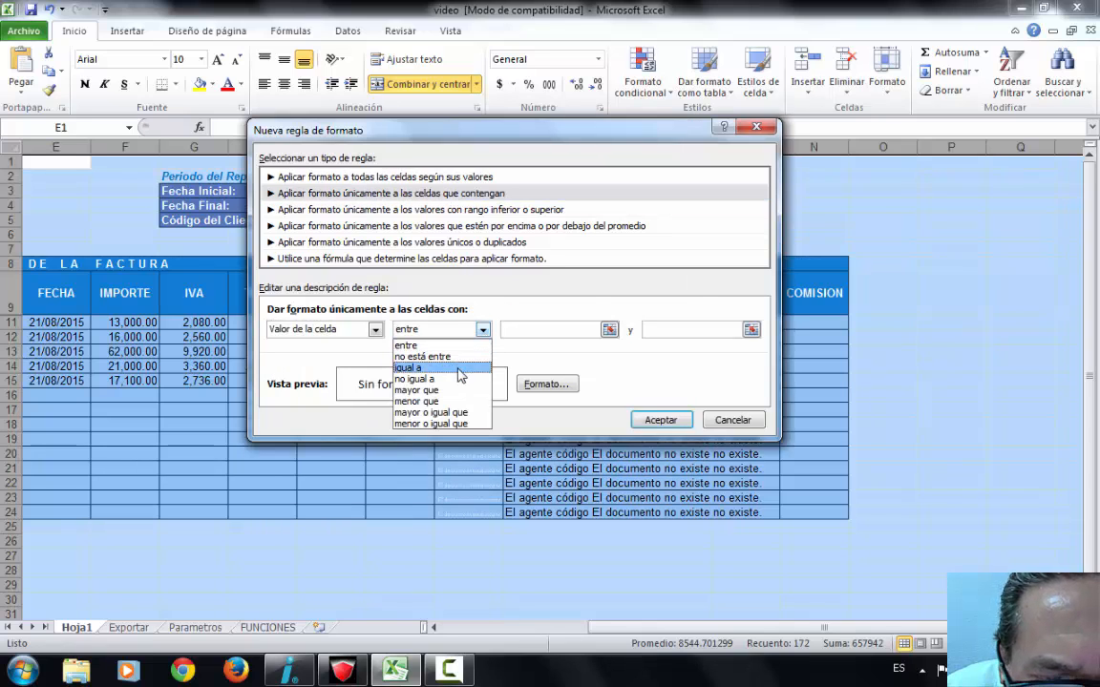
{"action": "left_click", "coordinate": [425, 373]}
{"action": "left_click", "coordinate": [540, 329]}
{"action": "right_click", "coordinate": [543, 330]}
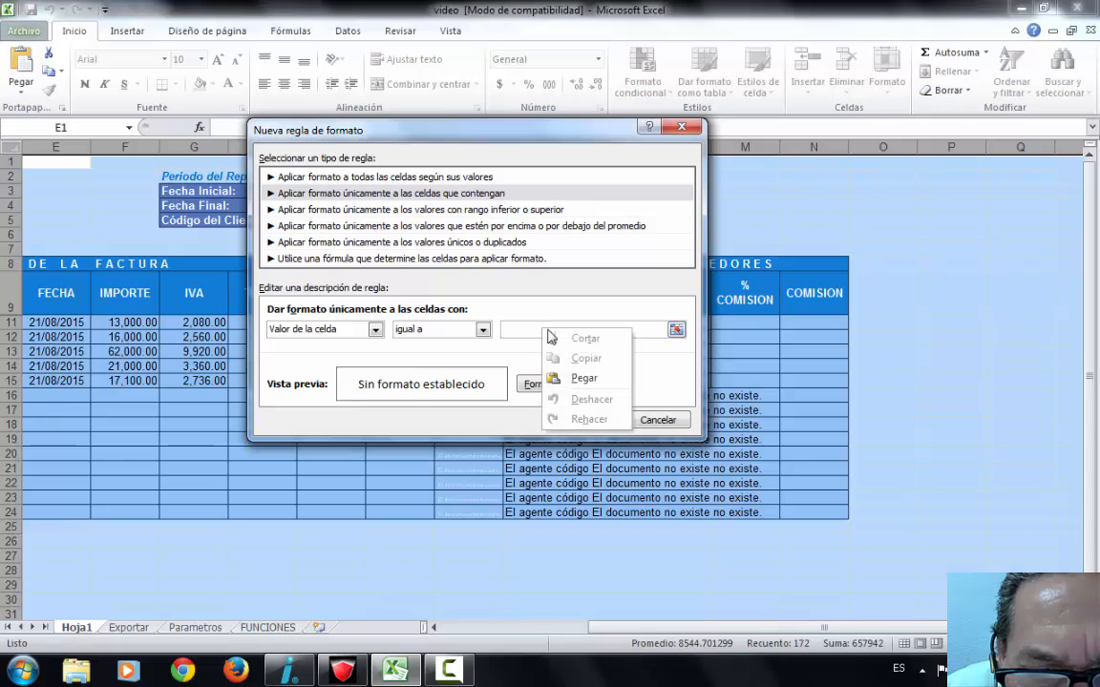
{"action": "left_click", "coordinate": [584, 379]}
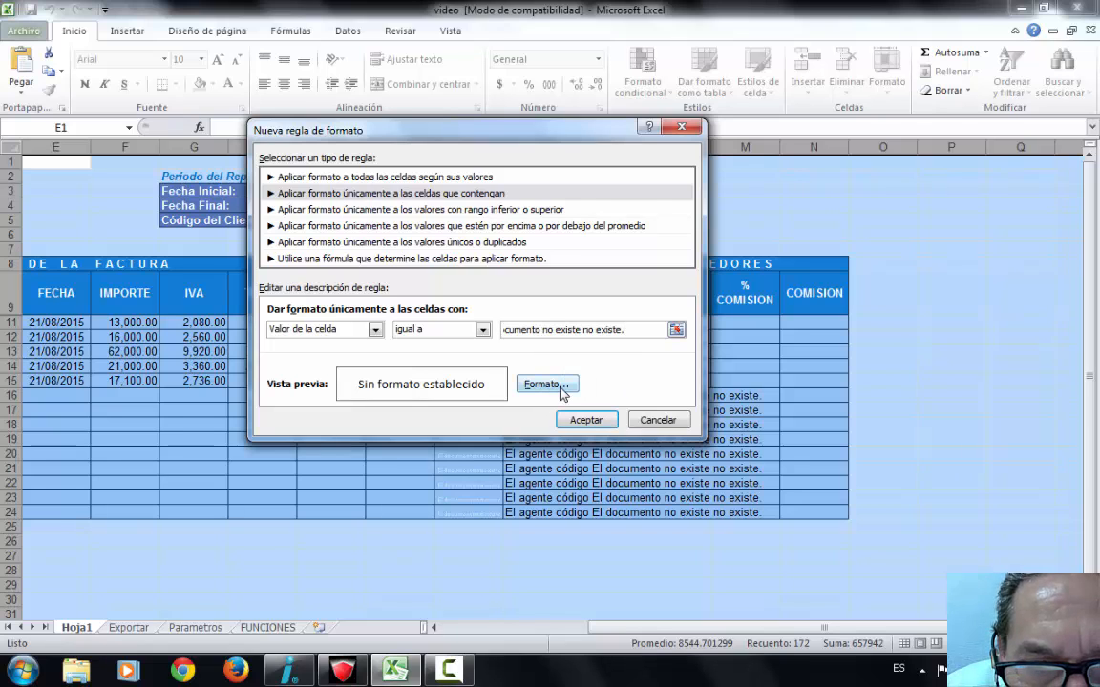
- Give the new rule a light blue font color matching the table fill and apply it
{"action": "left_click", "coordinate": [563, 386]}
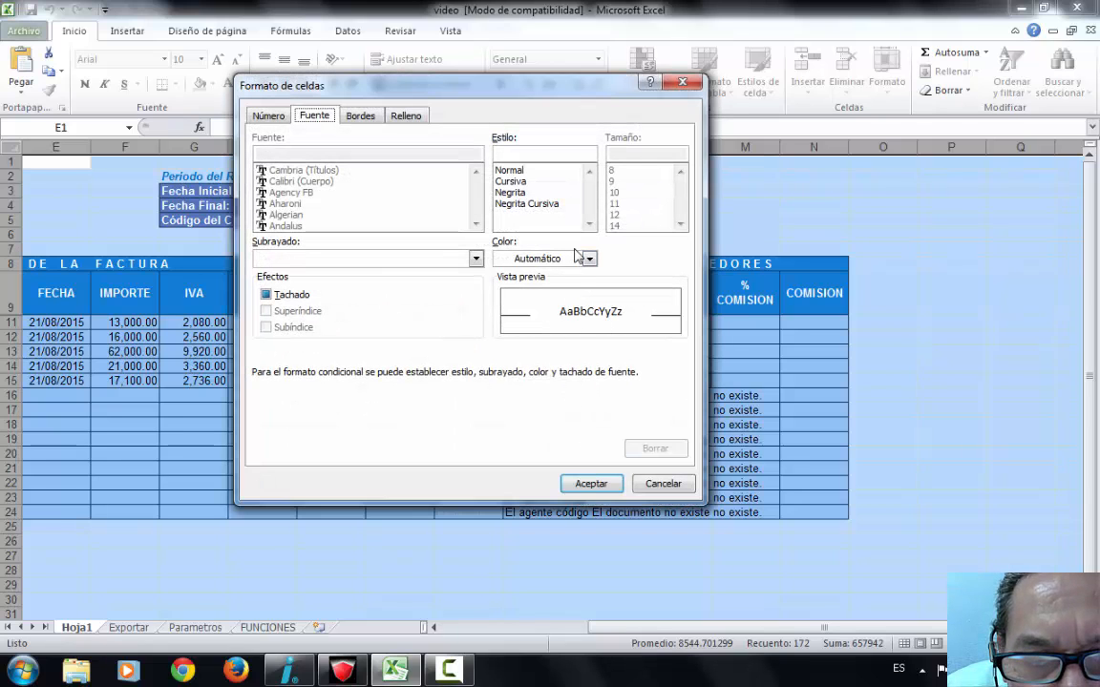
{"action": "left_click", "coordinate": [589, 259]}
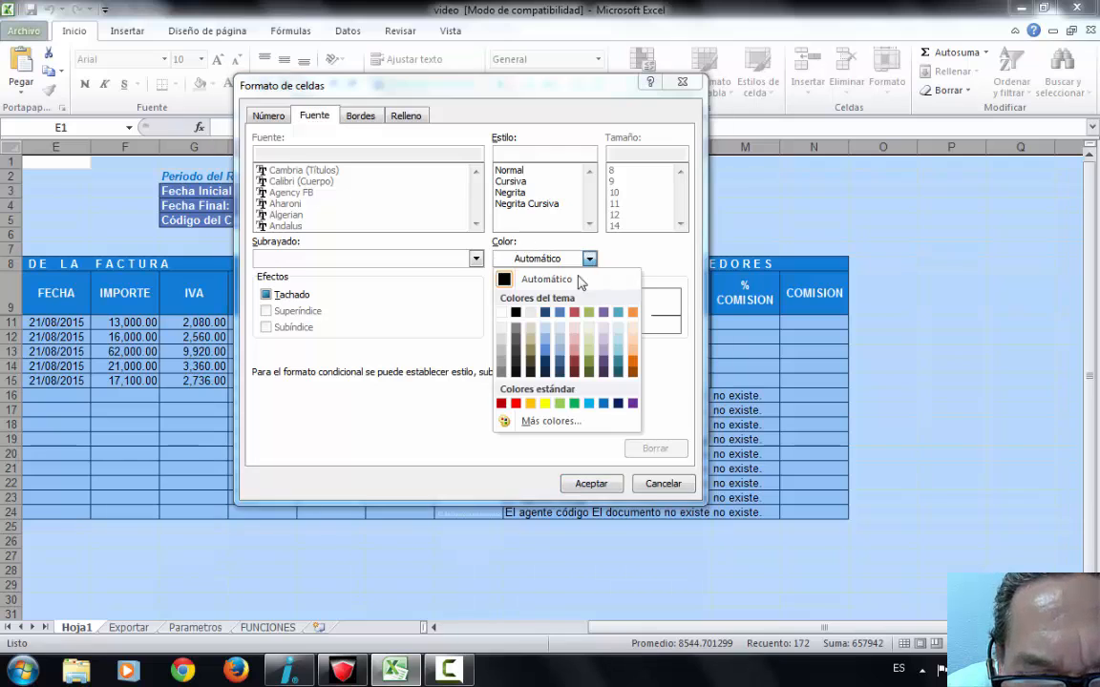
{"action": "left_click", "coordinate": [545, 330]}
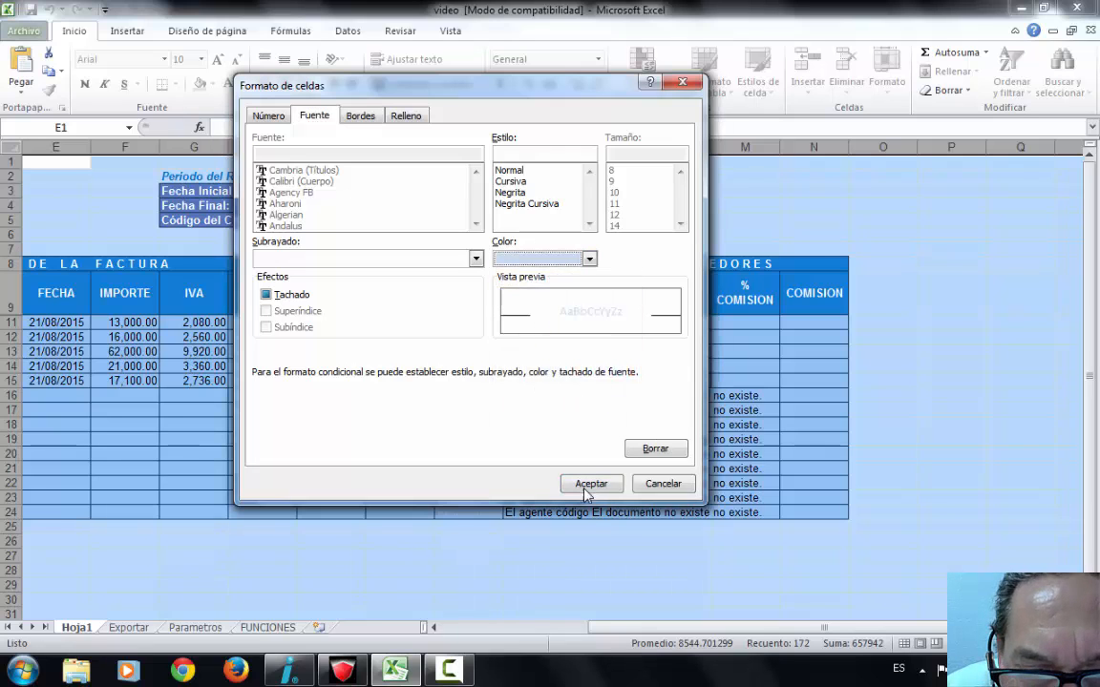
{"action": "left_click", "coordinate": [591, 484]}
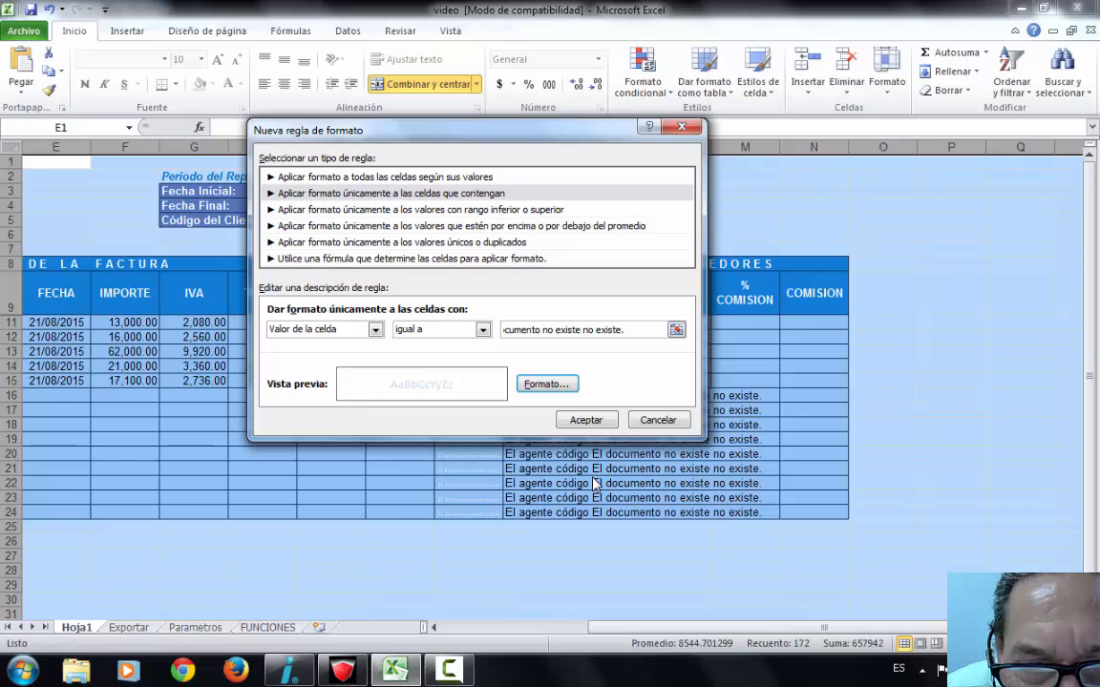
{"action": "left_click", "coordinate": [580, 420]}
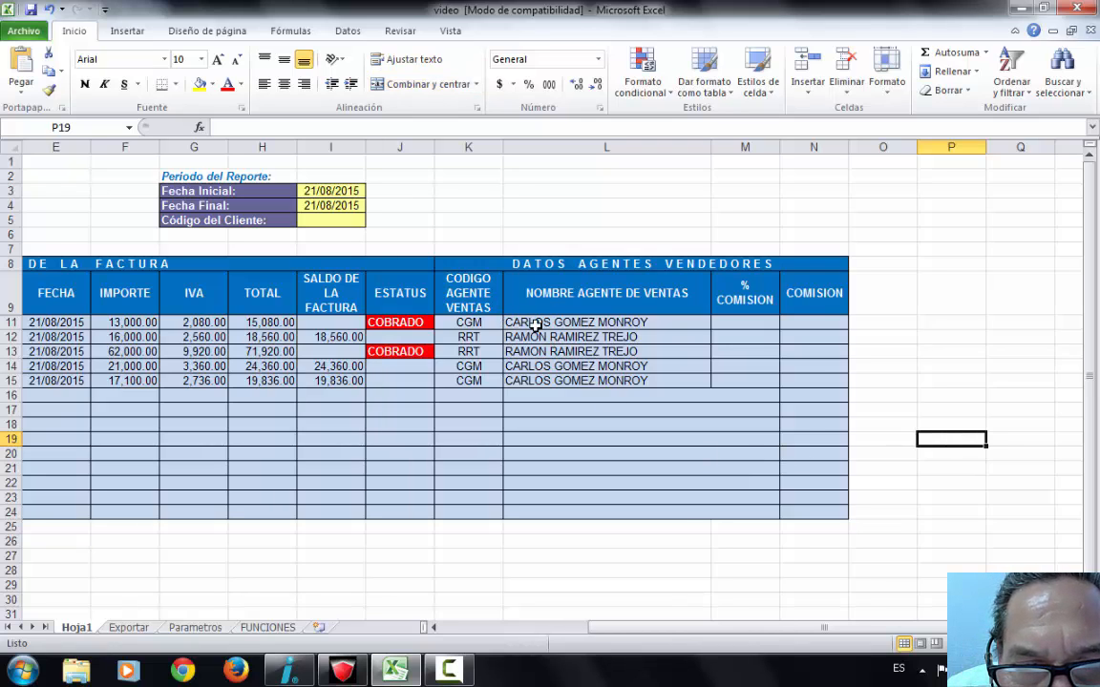
- Format L11:L24 under NOMBRE AGENTE DE VENTAS with the Reducir hasta ajustar text control
{"action": "left_click_drag", "start_coordinate": [535, 322], "coordinate": [573, 512]}
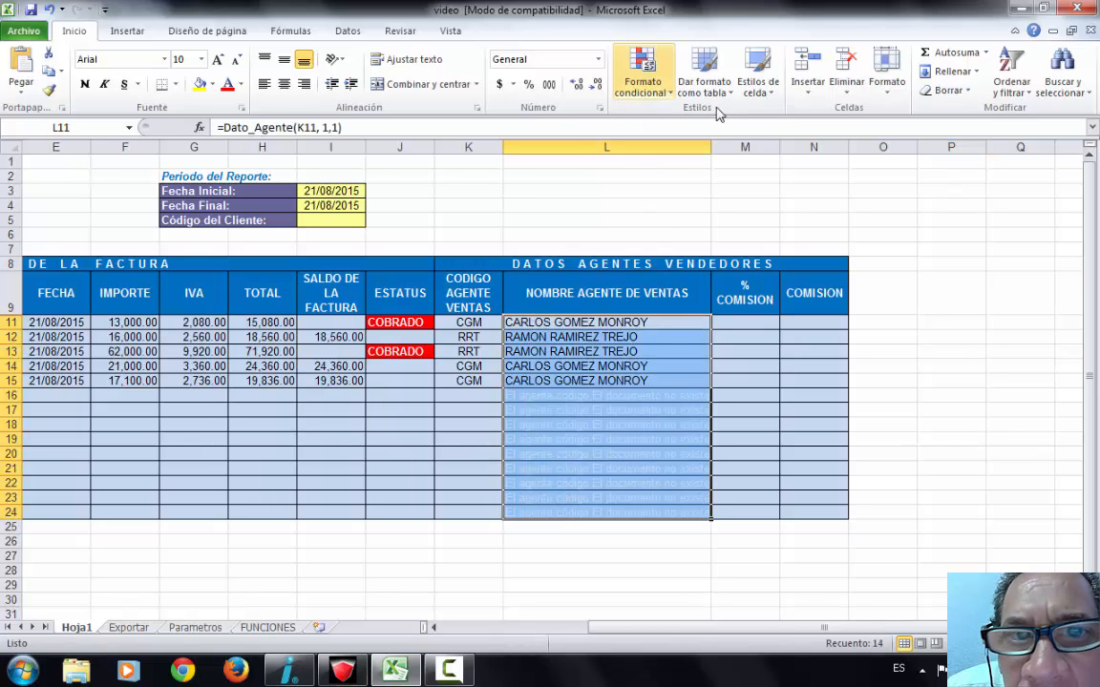
{"action": "left_click", "coordinate": [602, 111]}
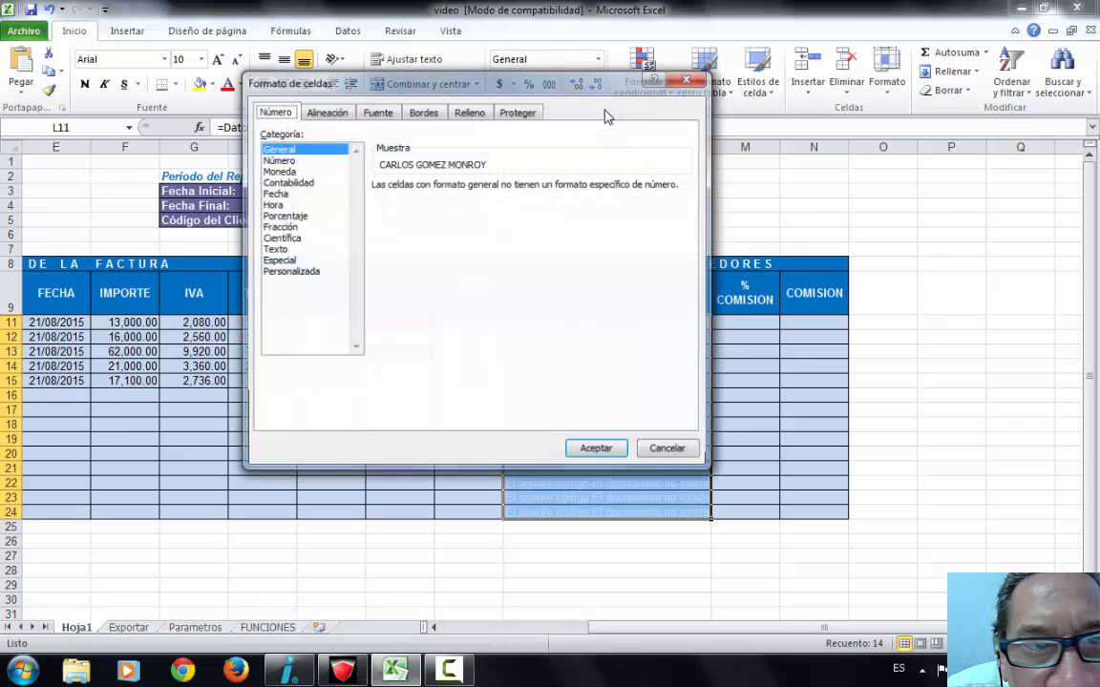
{"action": "left_click", "coordinate": [334, 113]}
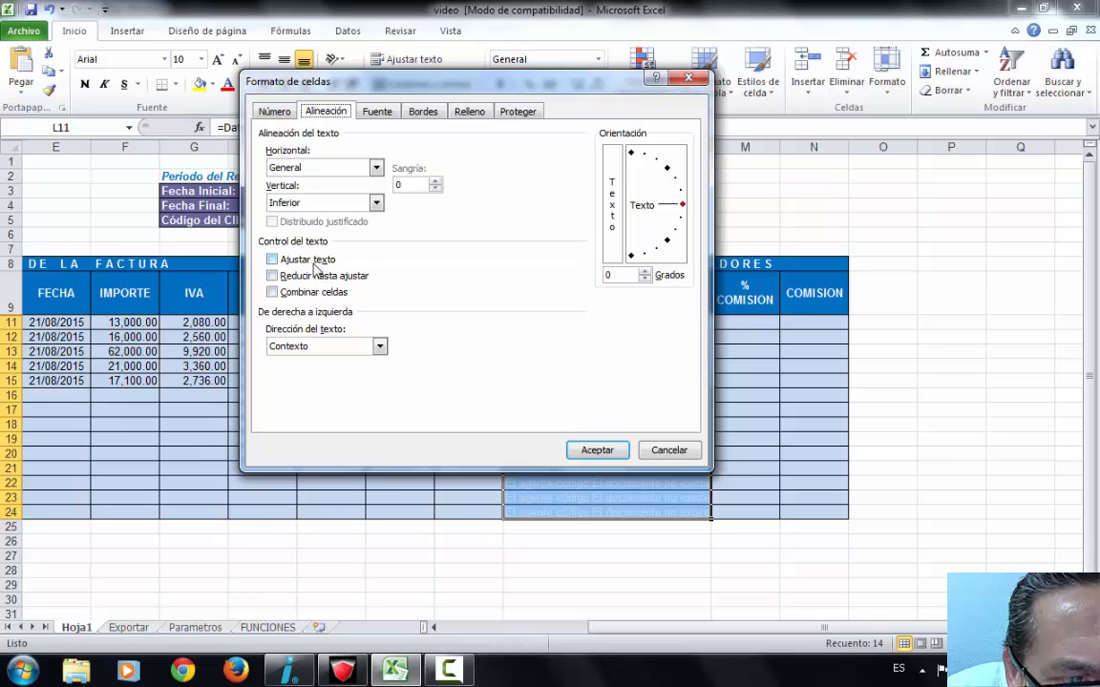
{"action": "left_click", "coordinate": [286, 276]}
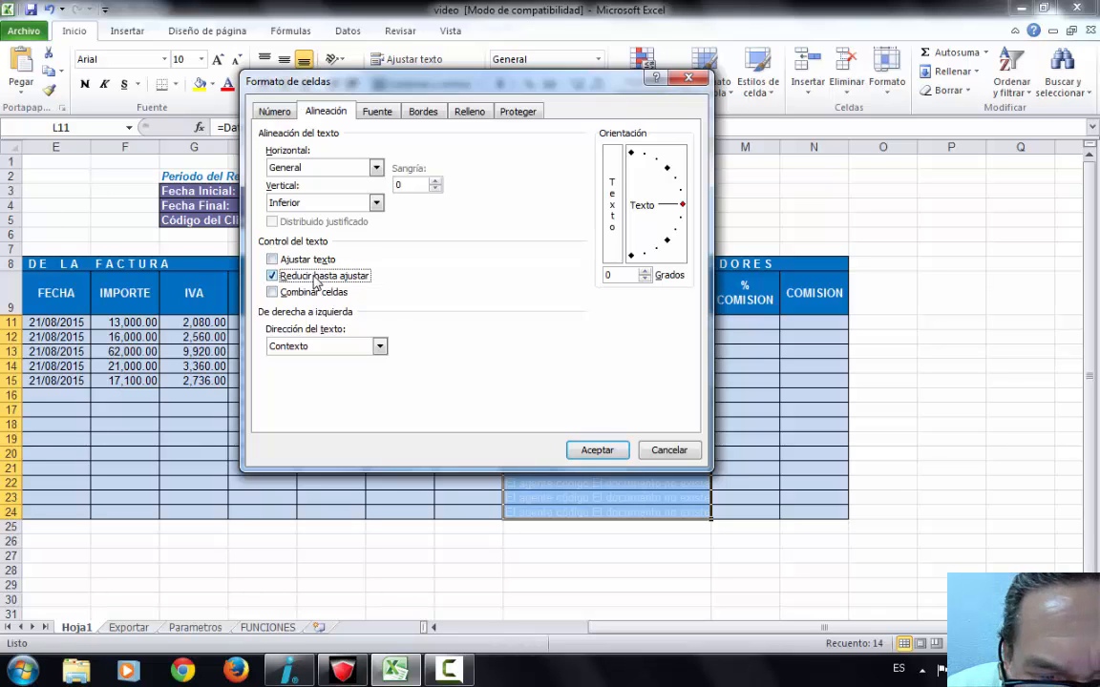
{"action": "left_click", "coordinate": [592, 449]}
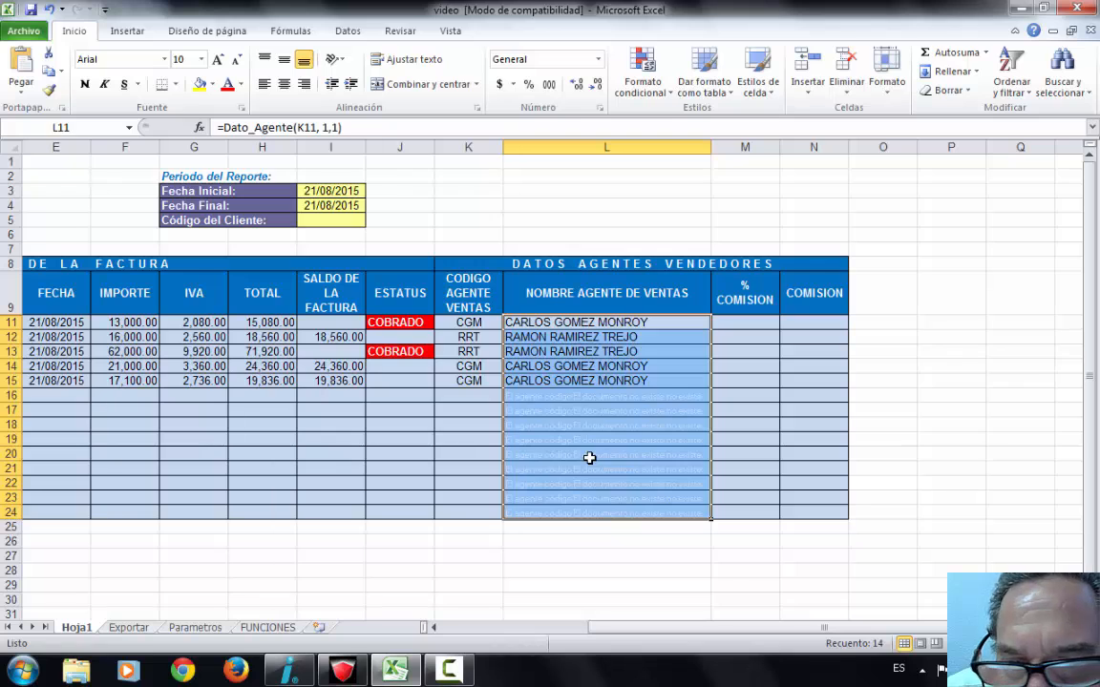
{"action": "left_click", "coordinate": [590, 456]}
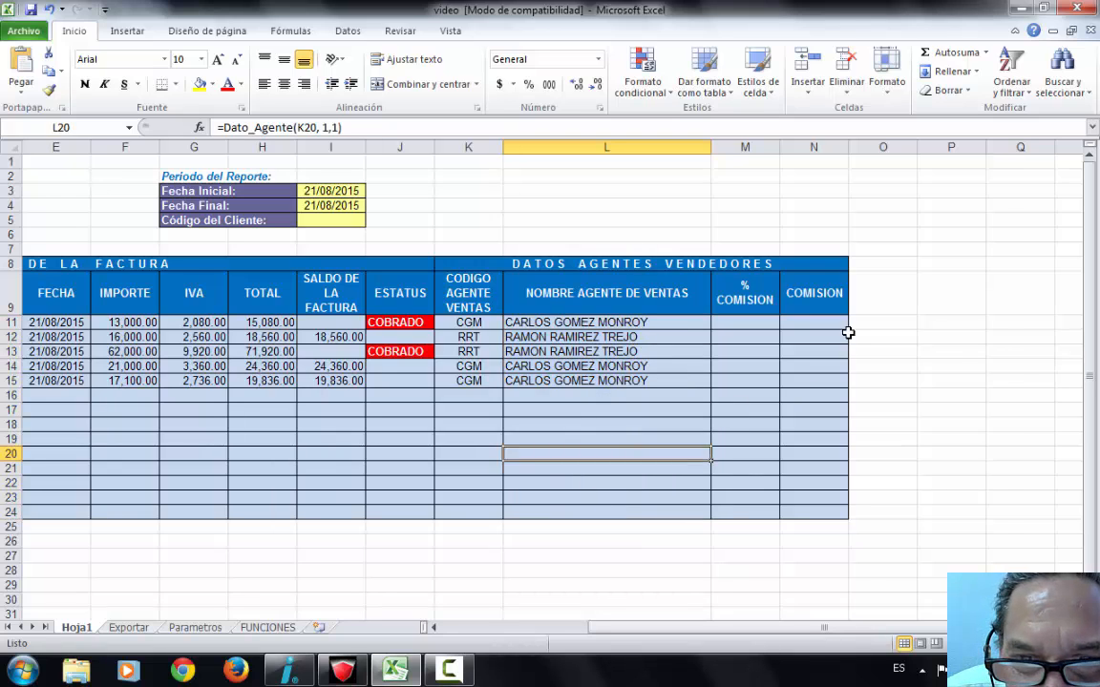
- Select M11 under % COMISION and save the workbook, continuing past the compatibility check
{"action": "left_click", "coordinate": [775, 324]}
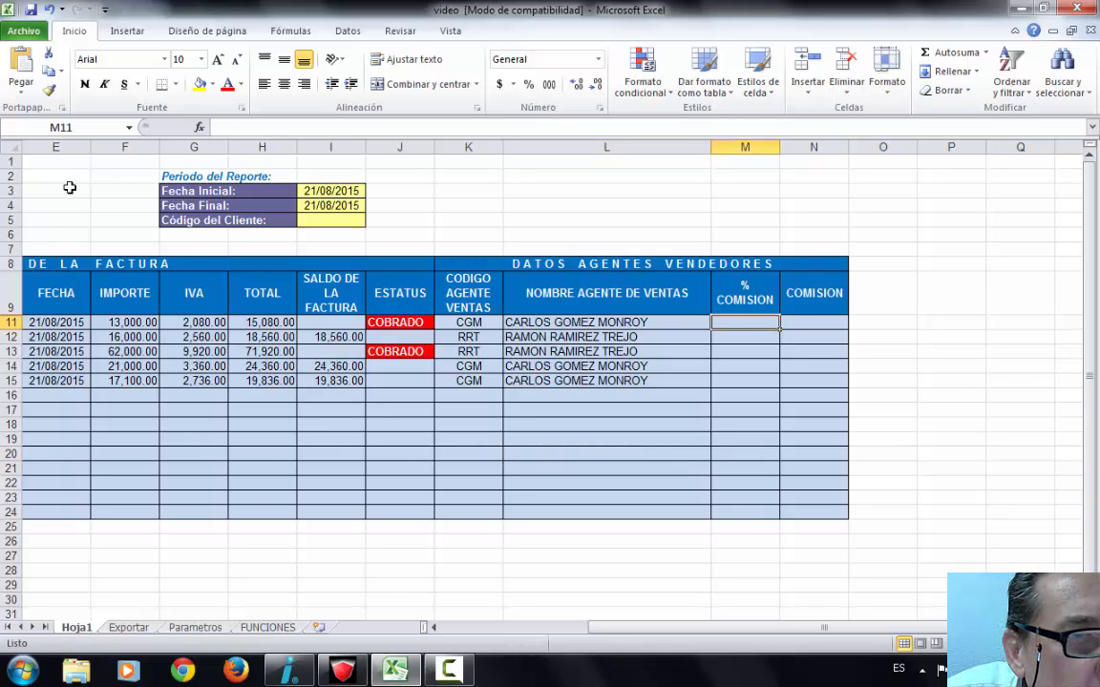
{"action": "left_click", "coordinate": [32, 10]}
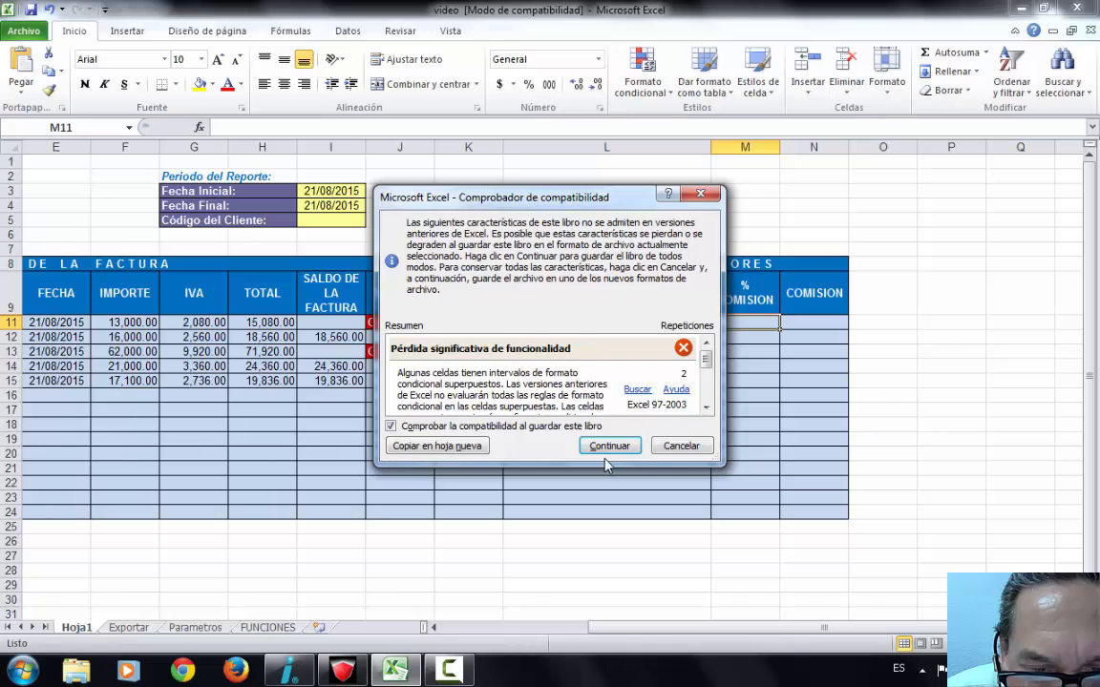
{"action": "left_click", "coordinate": [594, 451]}
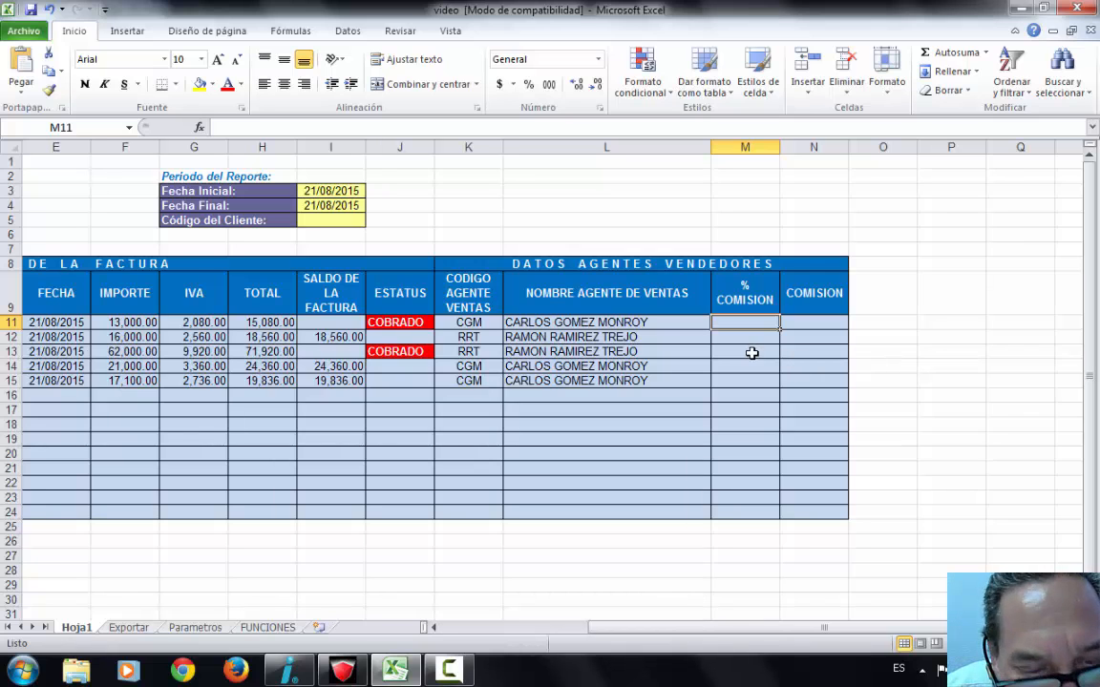
- Look up the number for Comision Venta under AGENTE in the catalog data table on the FUNCIONES sheet
{"action": "left_click", "coordinate": [266, 627]}
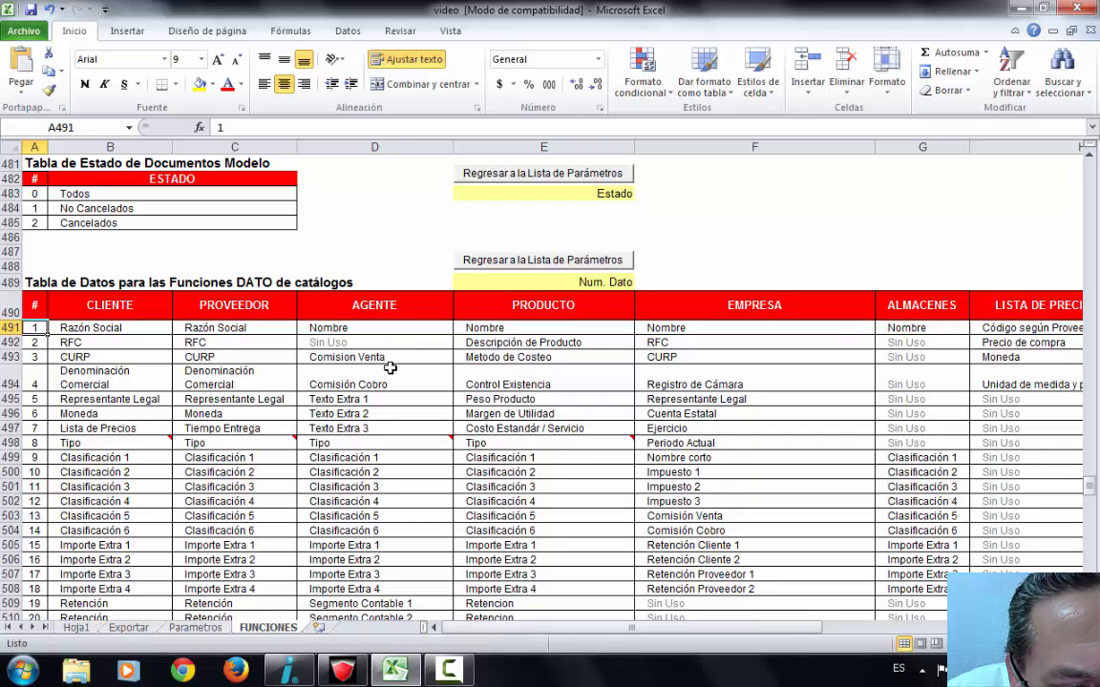
{"action": "left_click", "coordinate": [391, 357]}
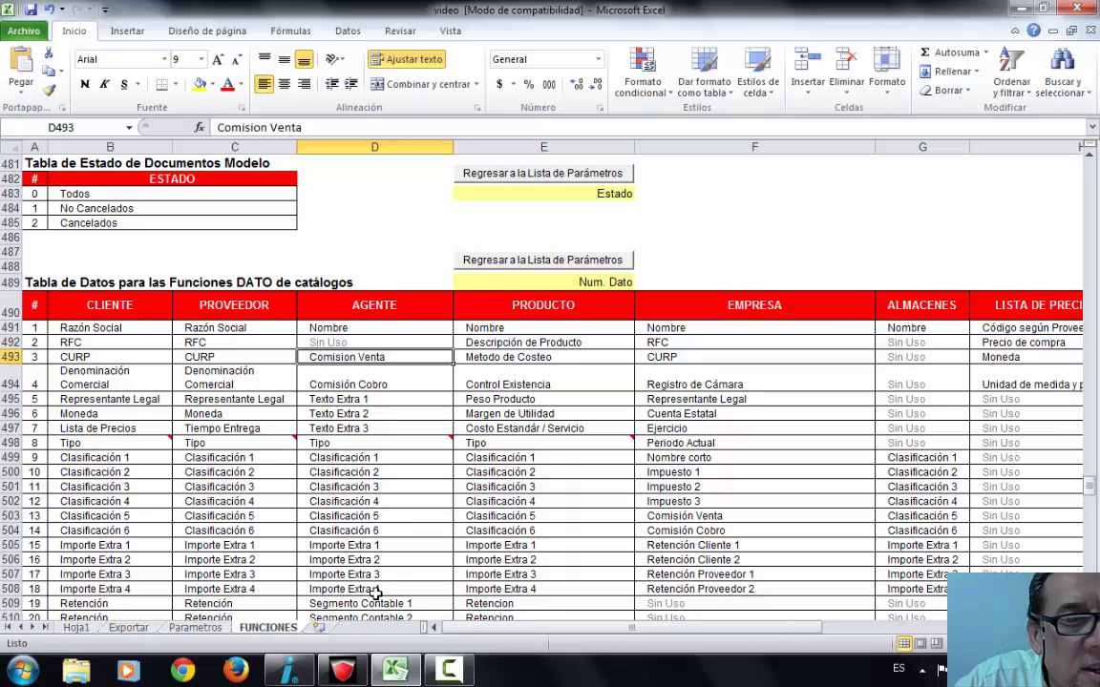
{"action": "key", "text": "Left"}
{"action": "key", "text": "Left"}
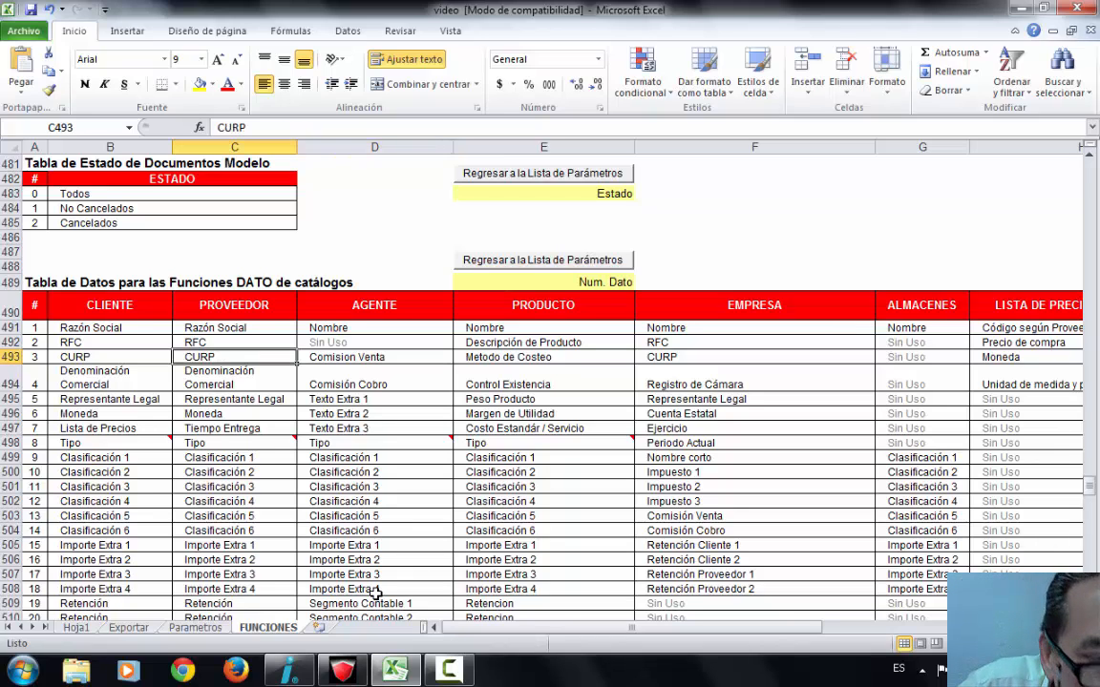
{"action": "key", "text": "Left"}
{"action": "key", "text": "Right"}
{"action": "key", "text": "Right"}
{"action": "key", "text": "Right"}
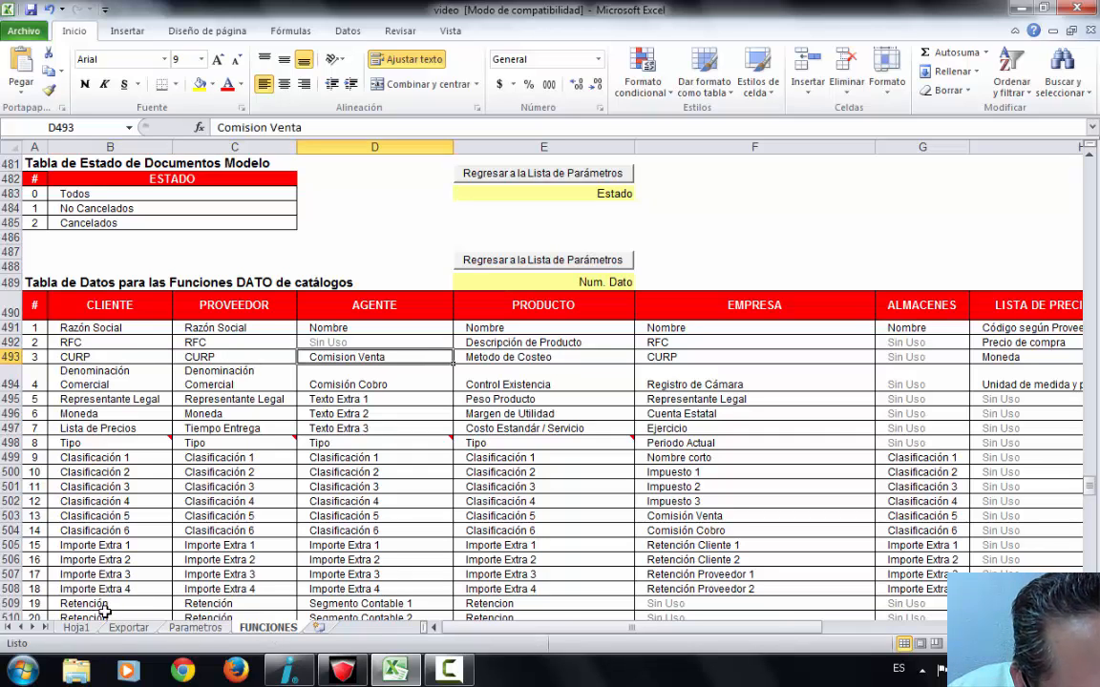
- On Hoja1, lock the column reference in L11's agent name formula so it reads =Dato_Agente($K11, 1,1)
{"action": "left_click", "coordinate": [76, 628]}
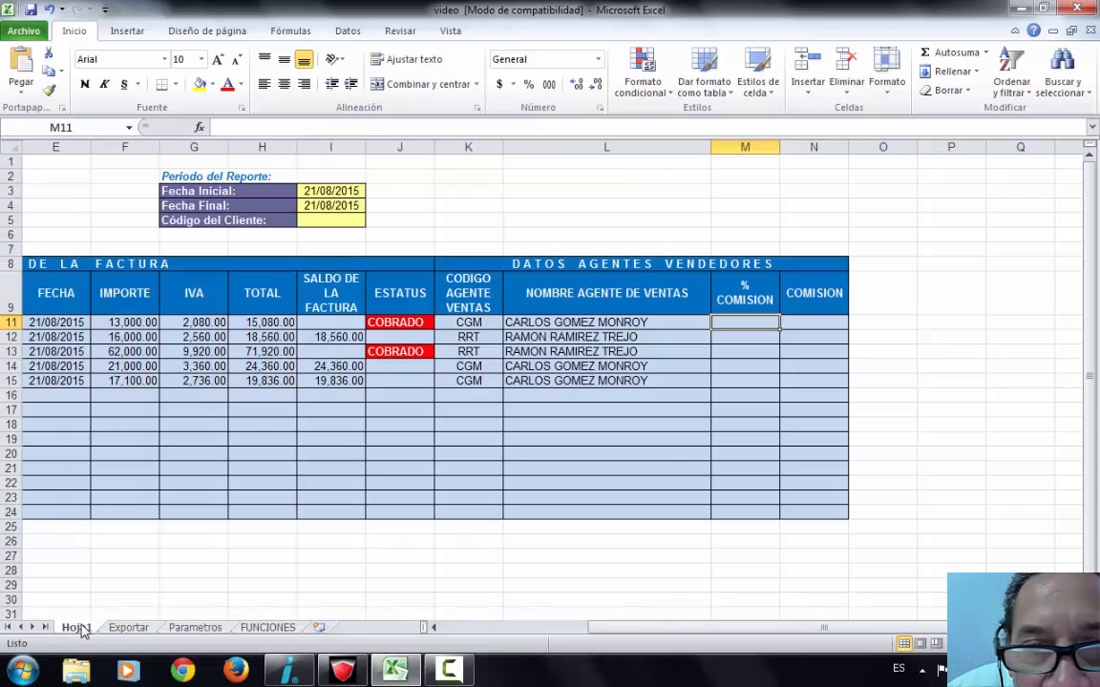
{"action": "left_click", "coordinate": [516, 322]}
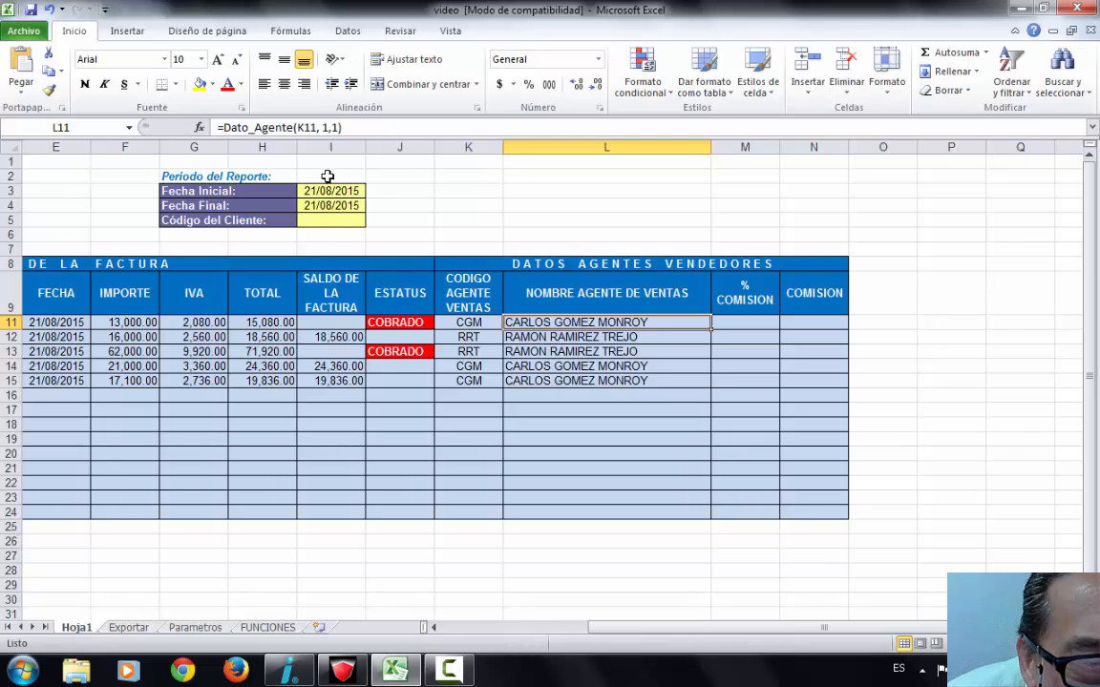
{"action": "left_click", "coordinate": [302, 127]}
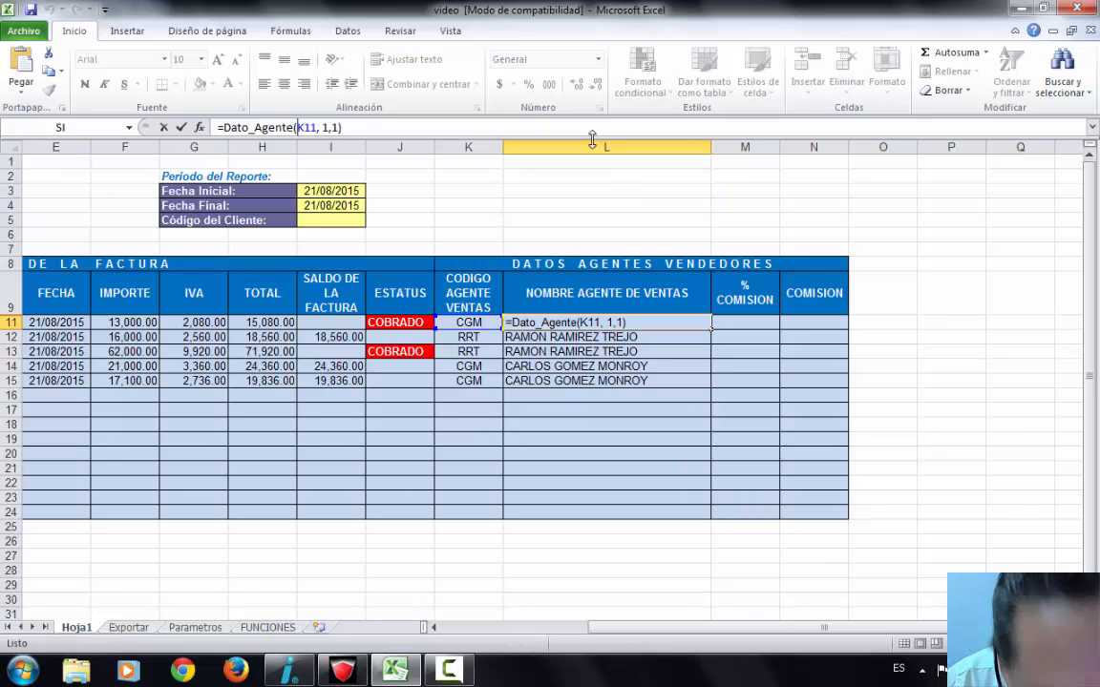
{"action": "type", "text": "$"}
{"action": "key", "text": "Return"}
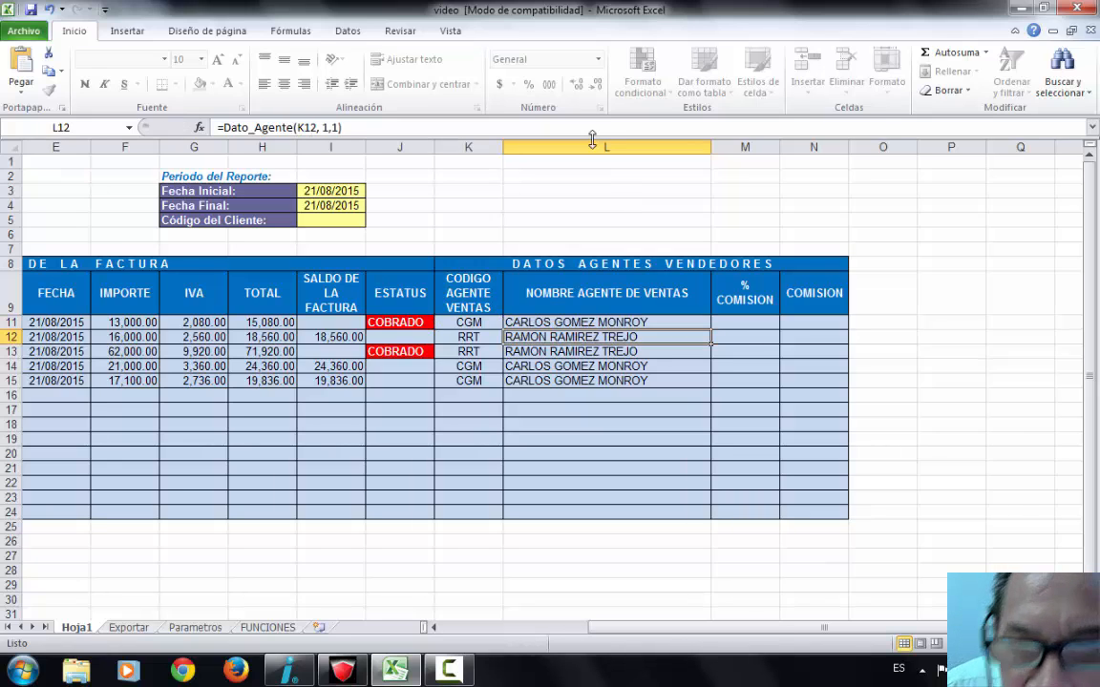
- Copy the L11 formula into M11 under % COMISION and change its data number to 3: =Dato_Agente($K11, 3,1)
{"action": "left_click", "coordinate": [603, 310]}
{"action": "left_click", "coordinate": [668, 323]}
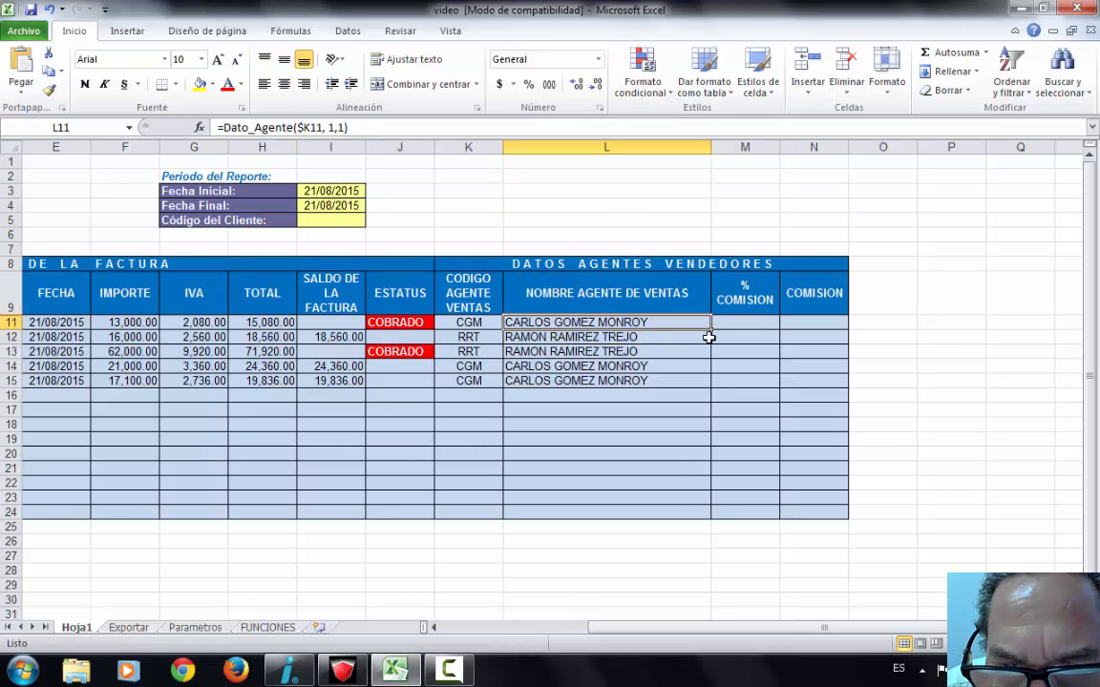
{"action": "left_click_drag", "start_coordinate": [710, 332], "coordinate": [761, 325]}
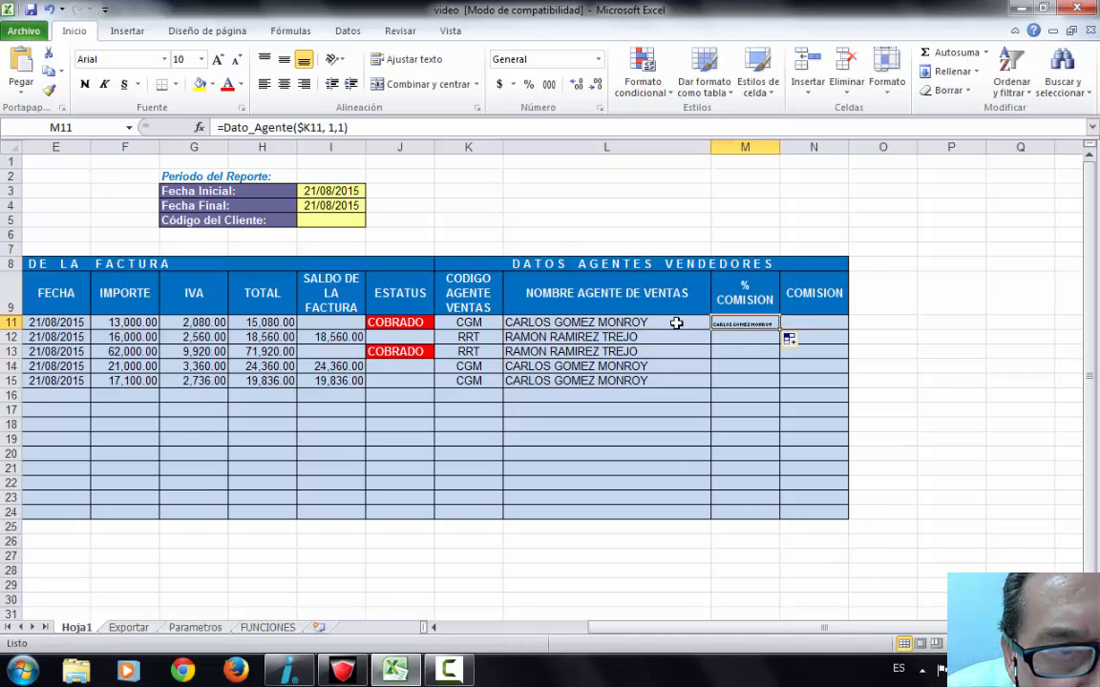
{"action": "left_click", "coordinate": [334, 128]}
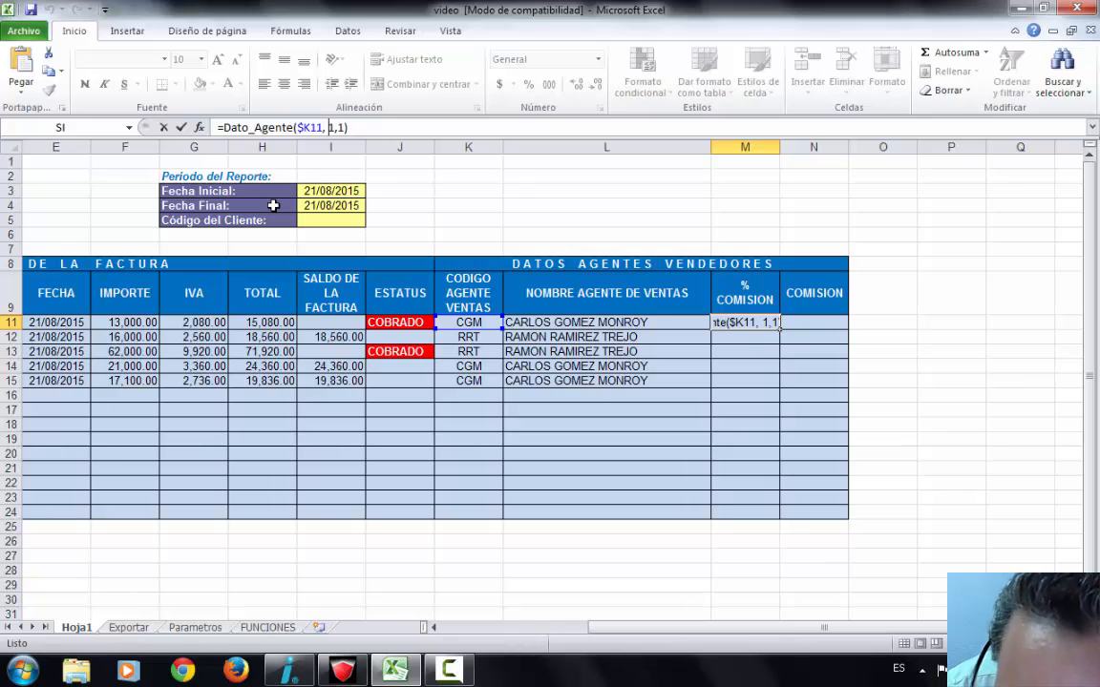
{"action": "key", "text": "Delete"}
{"action": "type", "text": "3"}
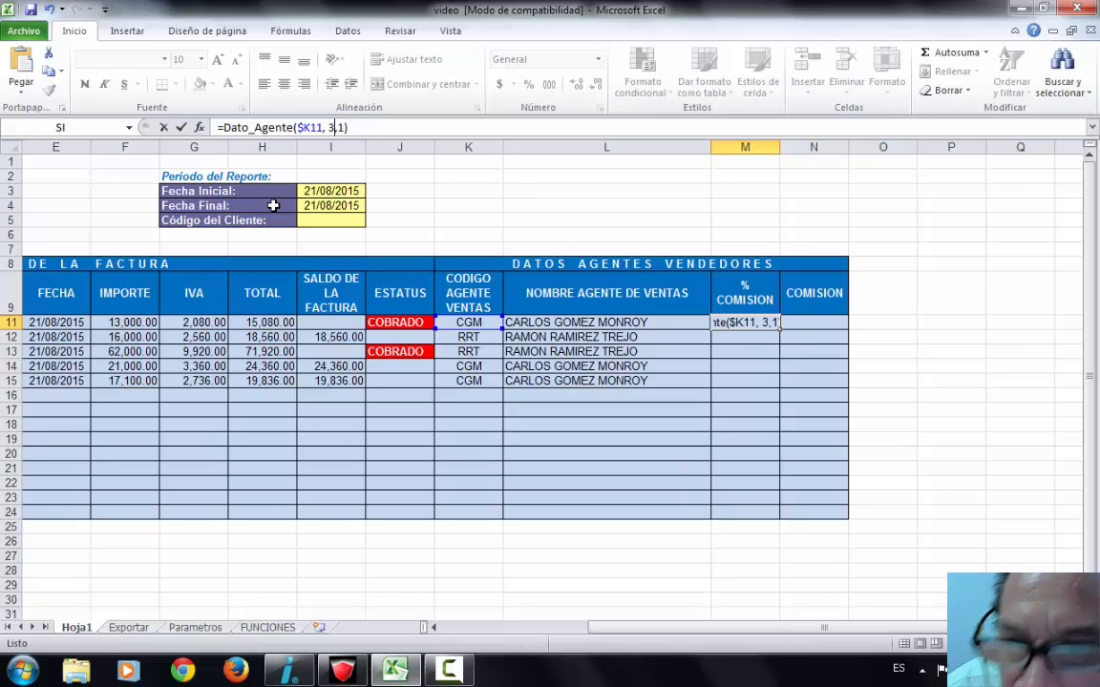
{"action": "key", "text": "Return"}
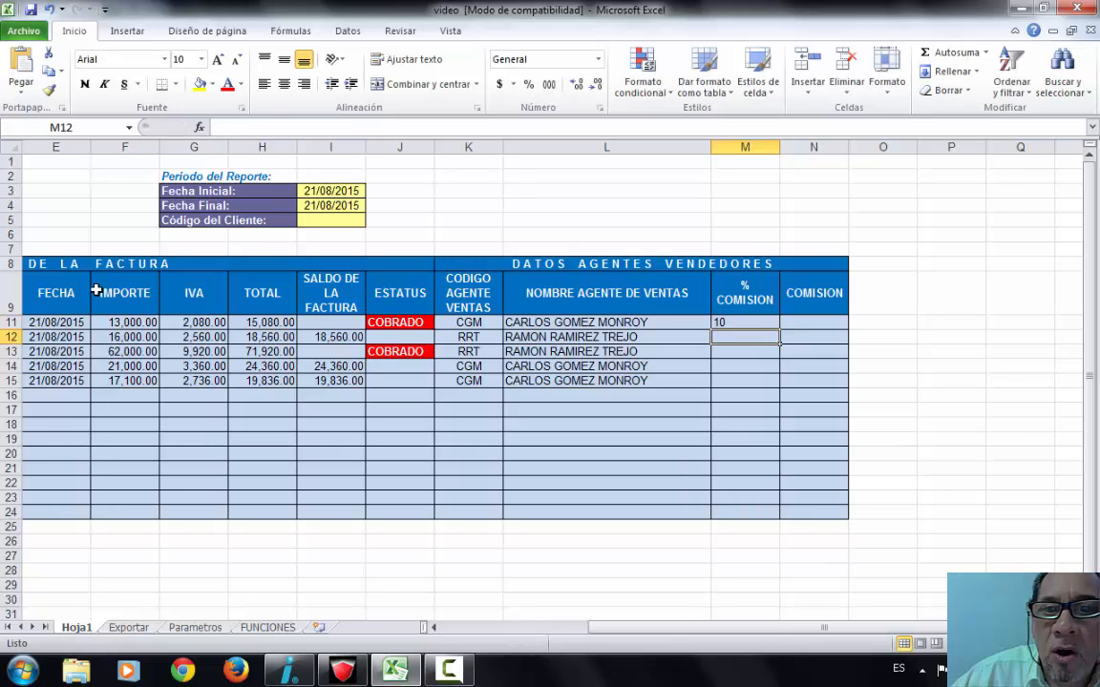
- Center the commission percentage in M11 horizontally and fill its formula down through M24
{"action": "left_click", "coordinate": [769, 324]}
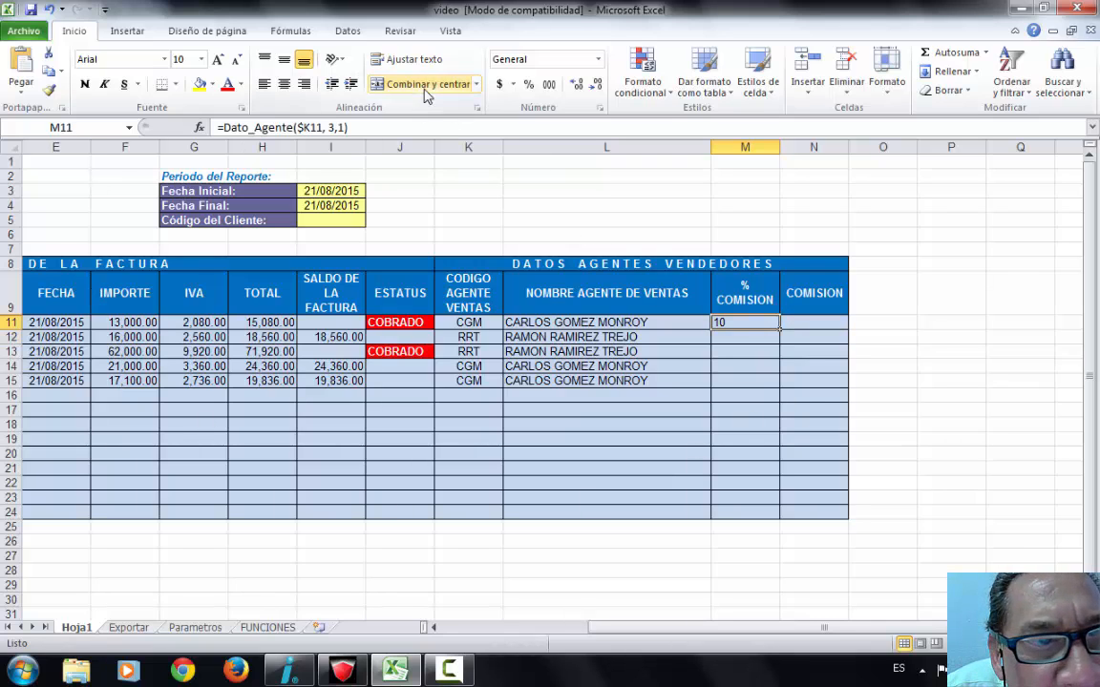
{"action": "left_click", "coordinate": [283, 84]}
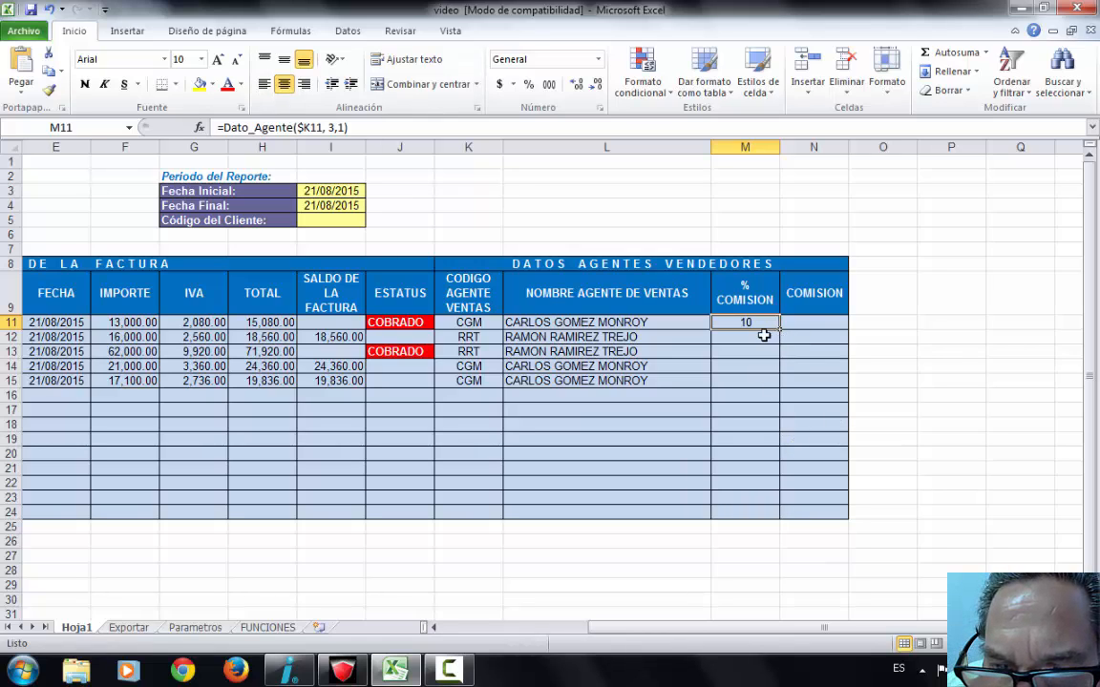
{"action": "left_click_drag", "start_coordinate": [775, 327], "coordinate": [767, 366]}
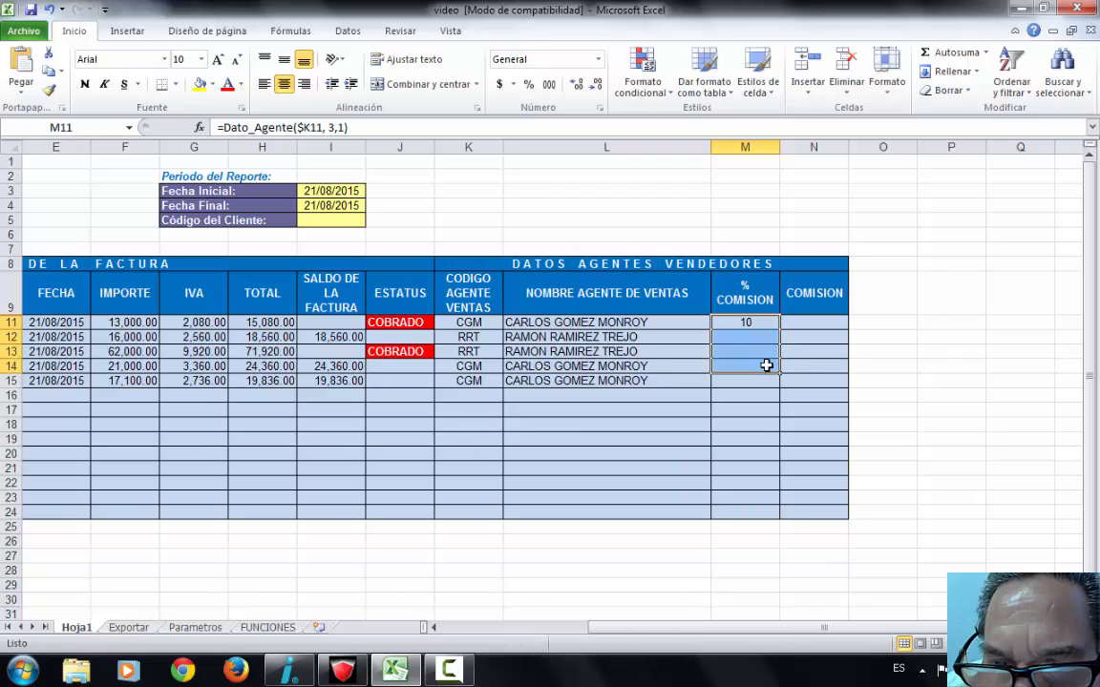
{"action": "left_click", "coordinate": [765, 326]}
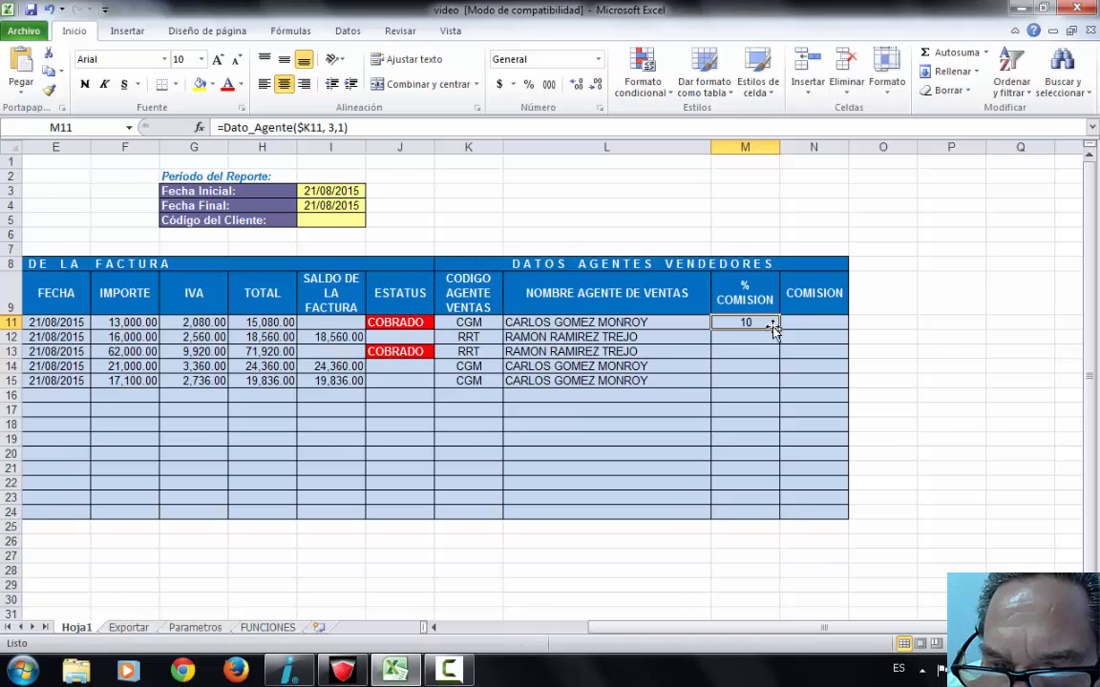
{"action": "left_click_drag", "start_coordinate": [778, 326], "coordinate": [770, 514]}
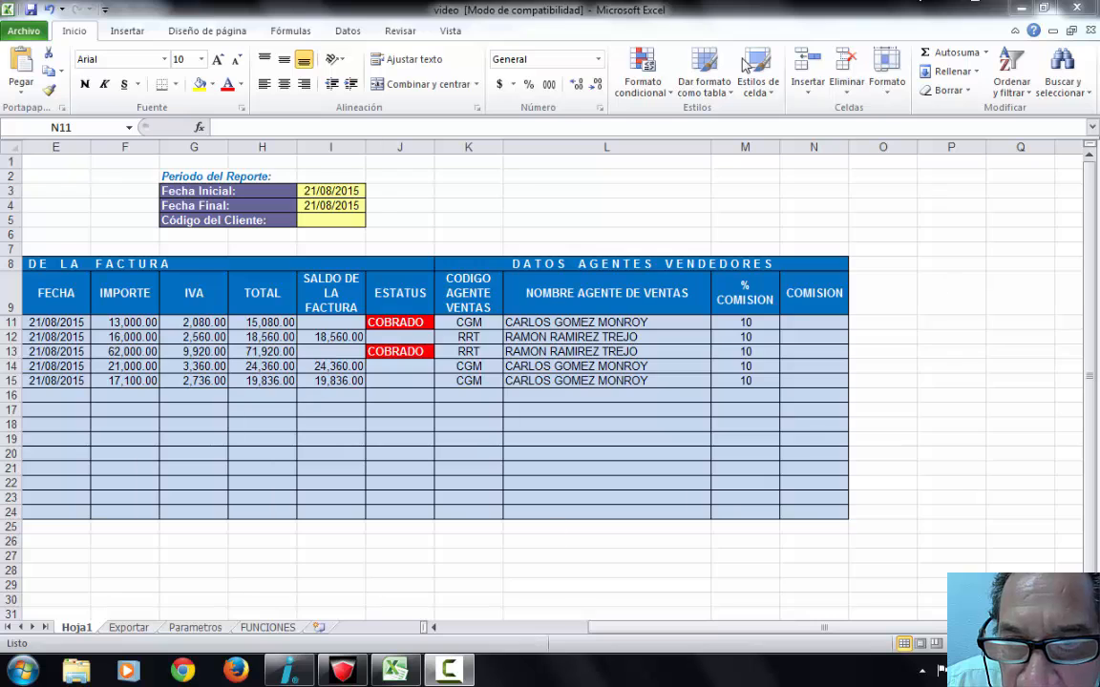
- Insert the SI function in N11 under COMISION with the logical test J11="COBRADO"
{"action": "left_click", "coordinate": [800, 324]}
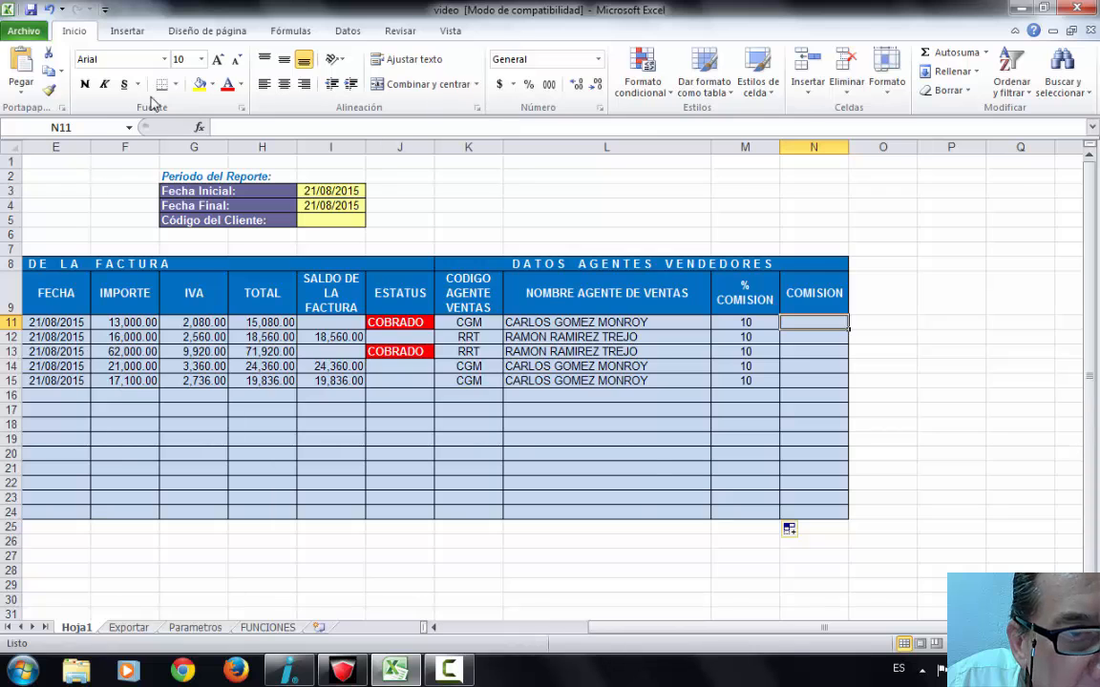
{"action": "left_click", "coordinate": [202, 127]}
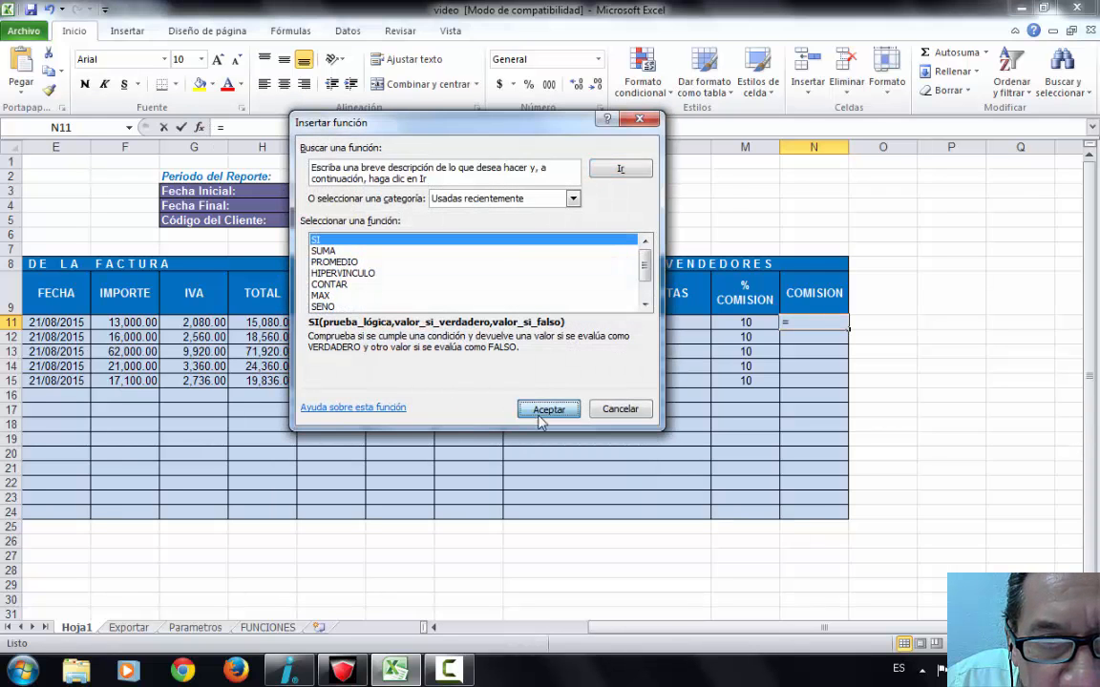
{"action": "left_click", "coordinate": [548, 409]}
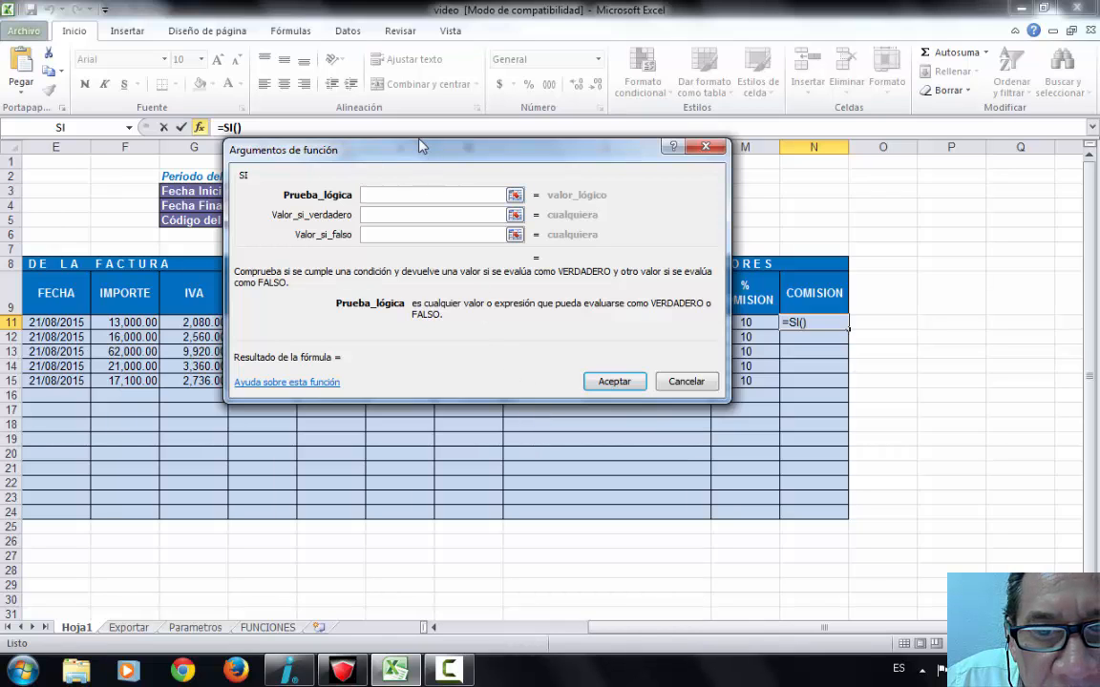
{"action": "left_click_drag", "start_coordinate": [422, 145], "coordinate": [331, 242]}
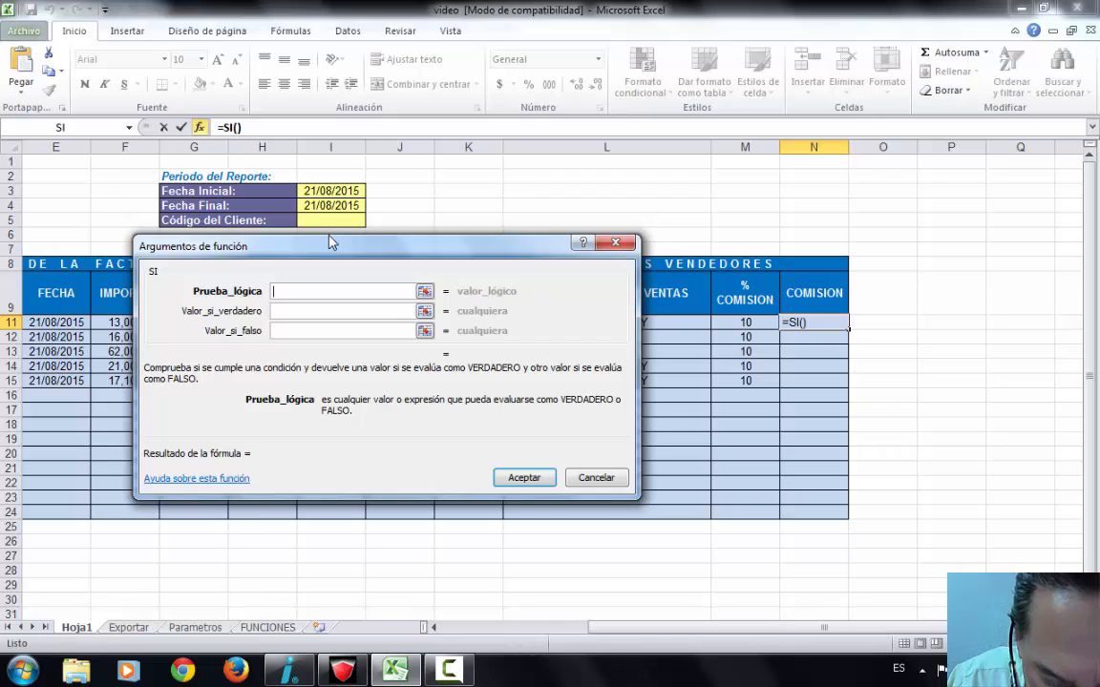
{"action": "type", "text": "J"}
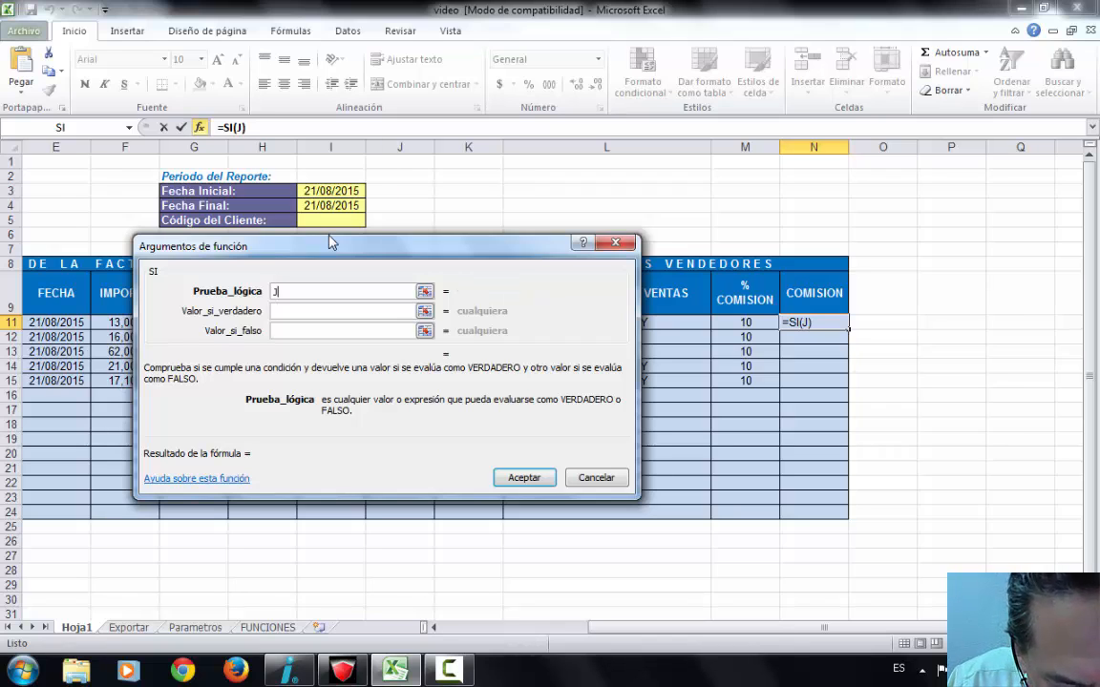
{"action": "type", "text": "11"}
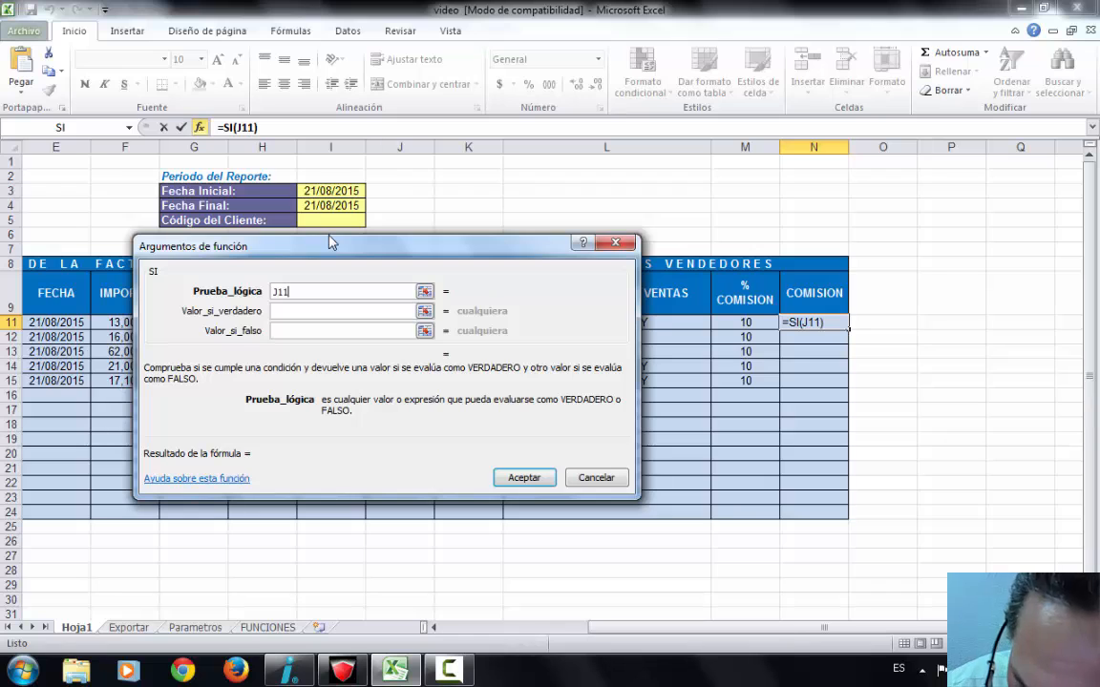
{"action": "type", "text": "="}
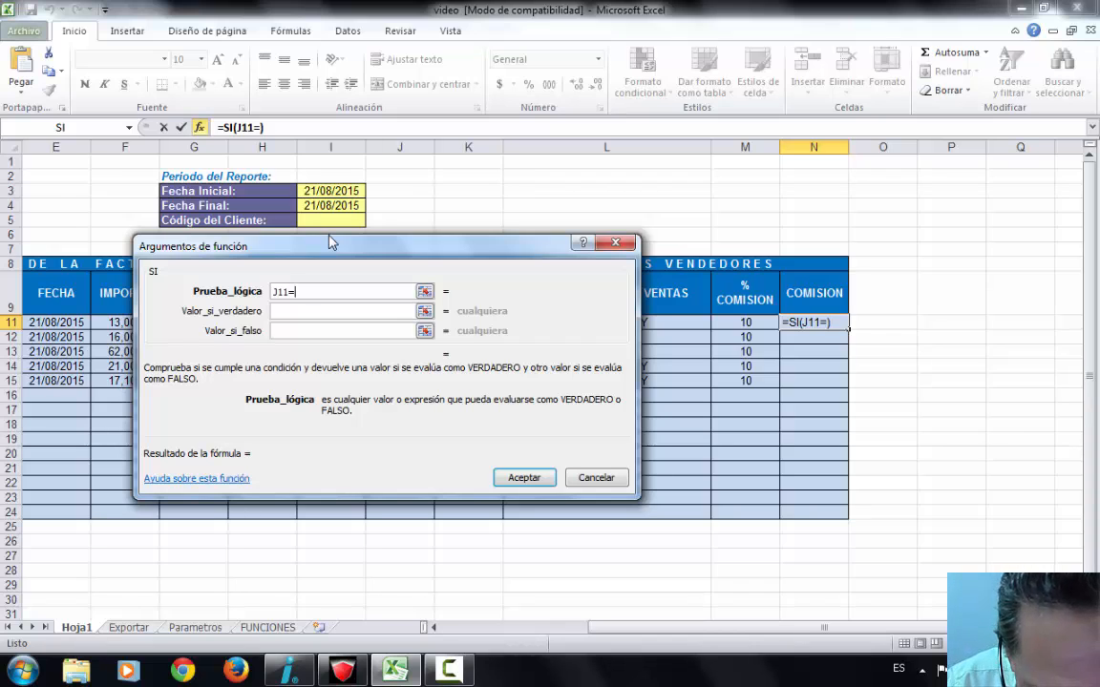
{"action": "type", "text": "\"COBR"}
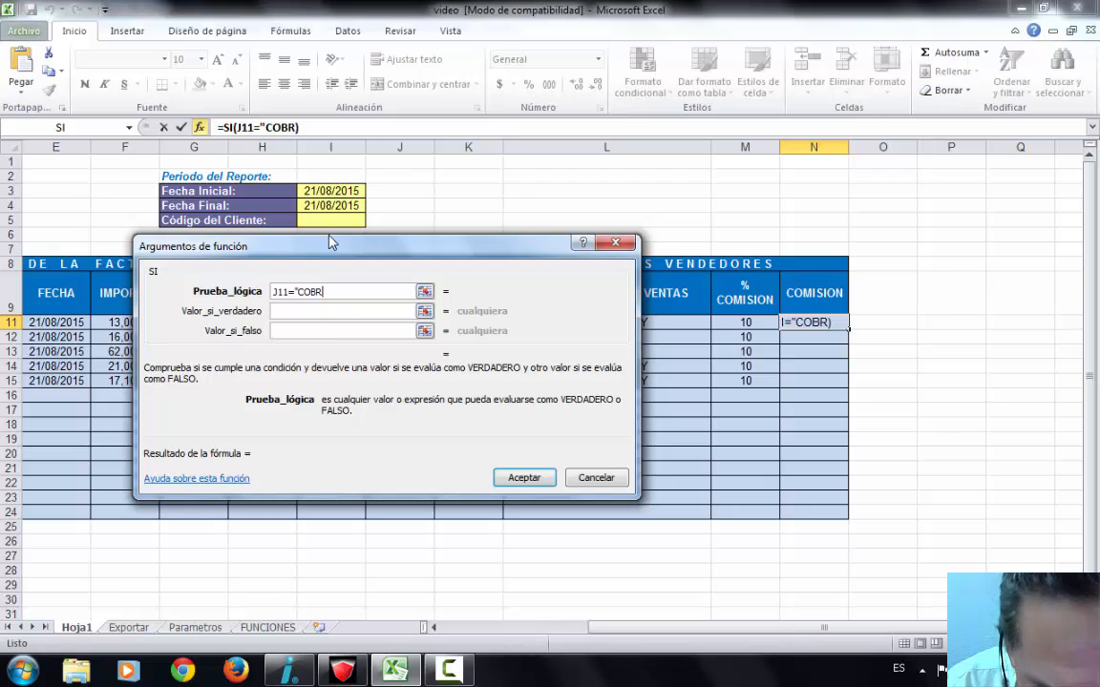
{"action": "type", "text": "ADO"}
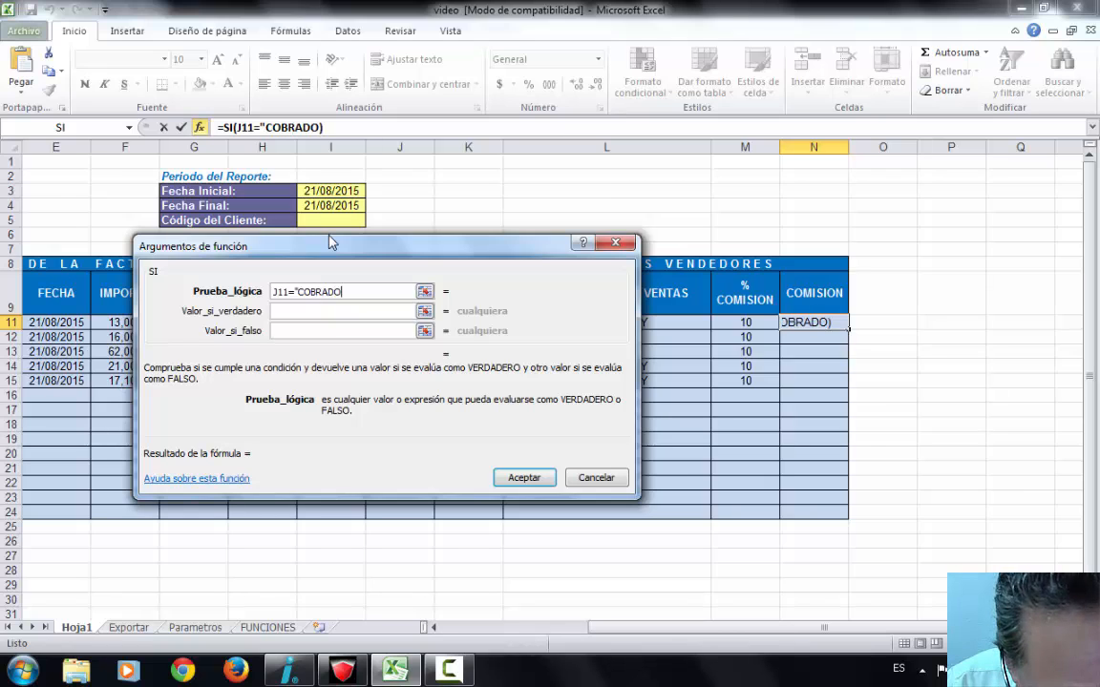
{"action": "type", "text": "\""}
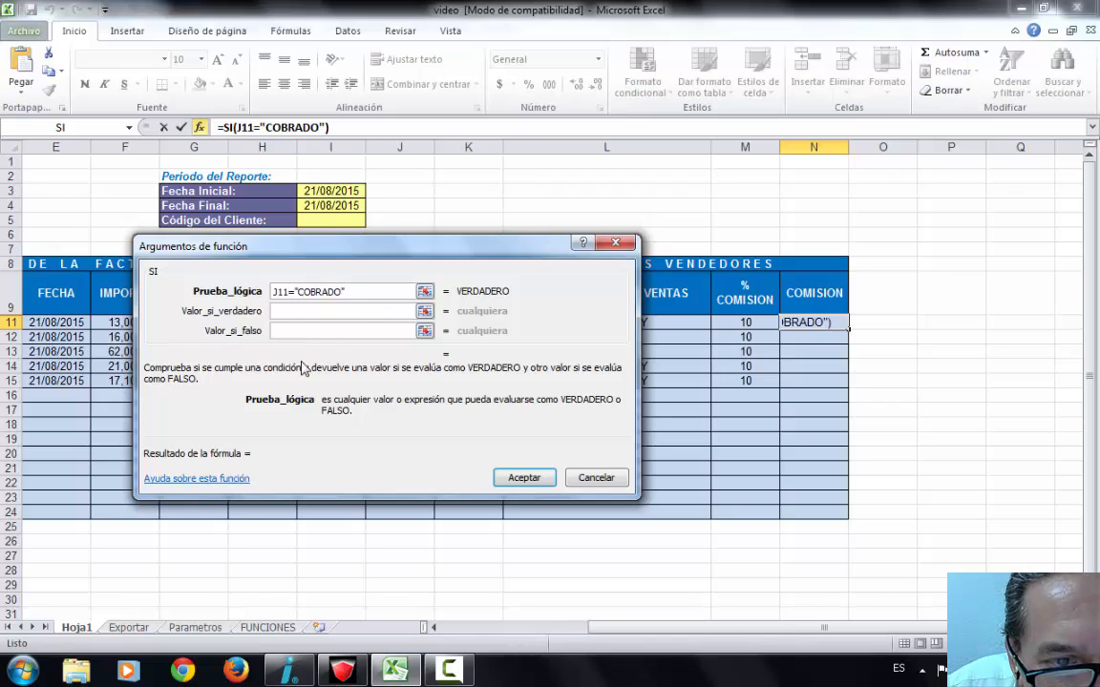
- Complete the SI function with F11*10% as the true value and "" as the false value, and accept it
{"action": "left_click", "coordinate": [359, 311]}
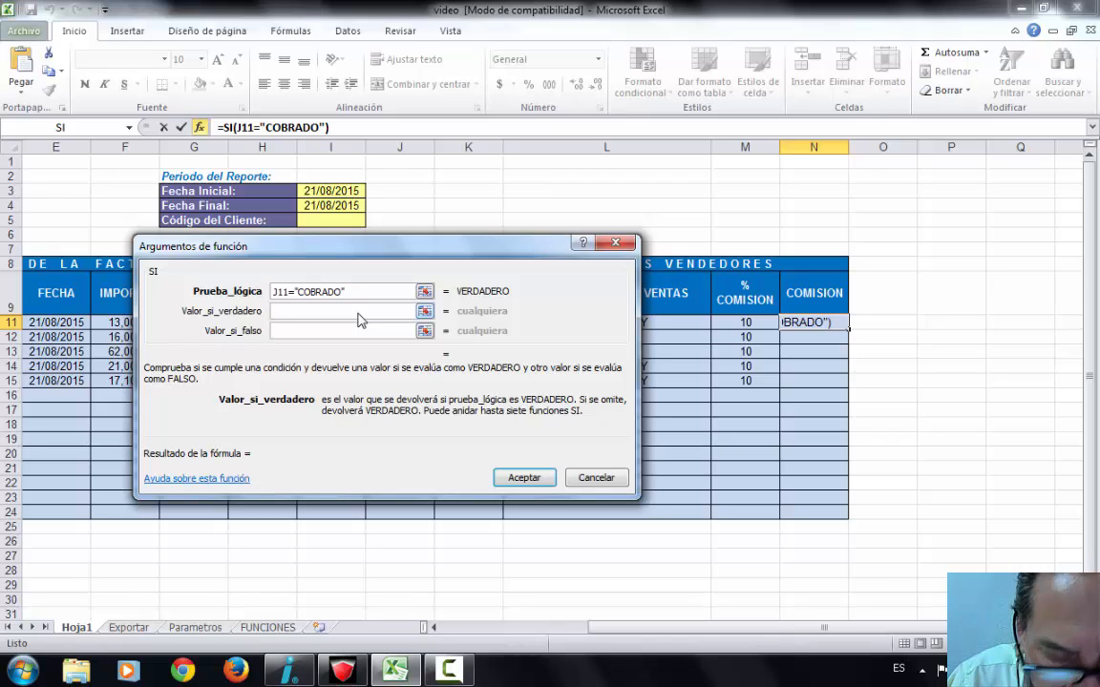
{"action": "type", "text": "F"}
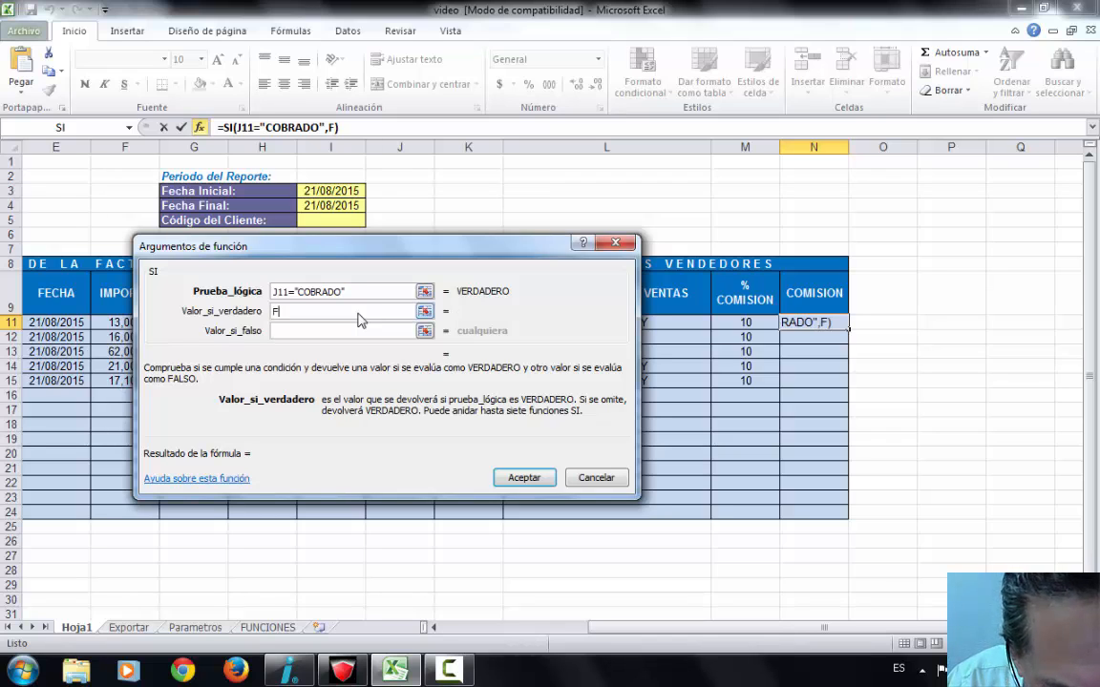
{"action": "type", "text": "11"}
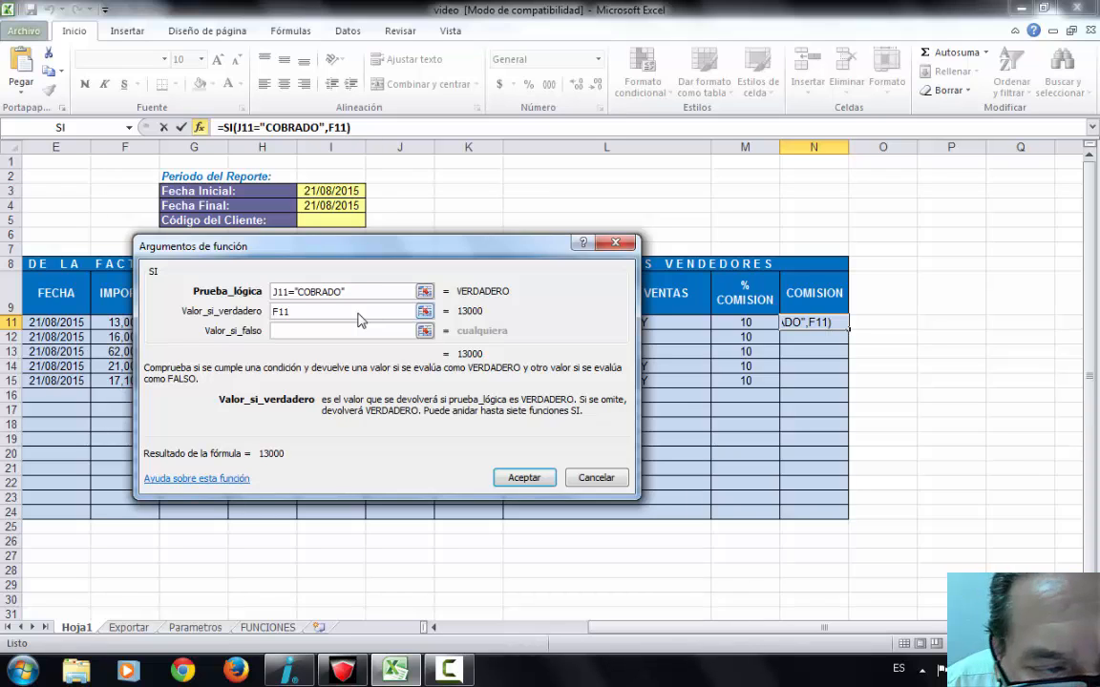
{"action": "type", "text": "*"}
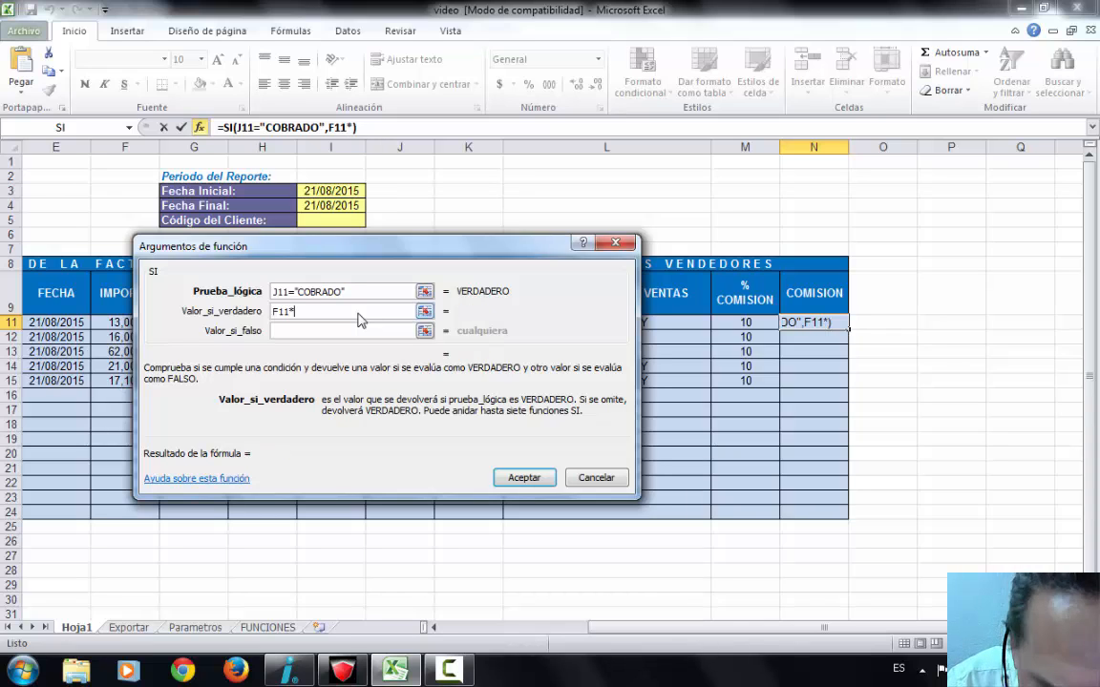
{"action": "type", "text": "10"}
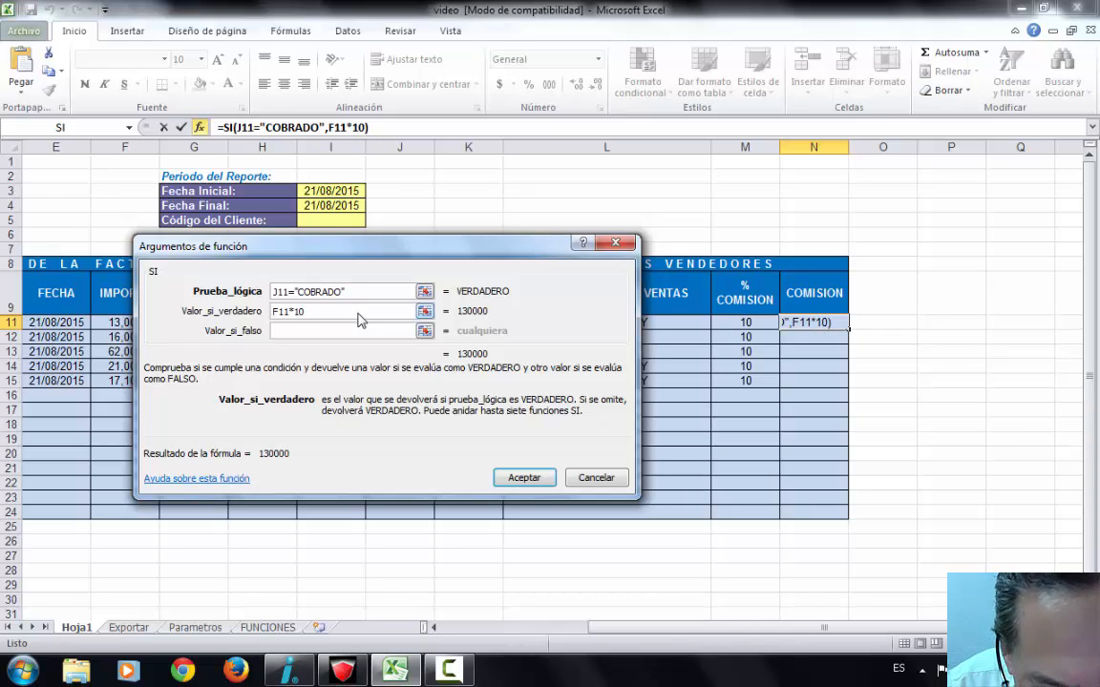
{"action": "type", "text": "%"}
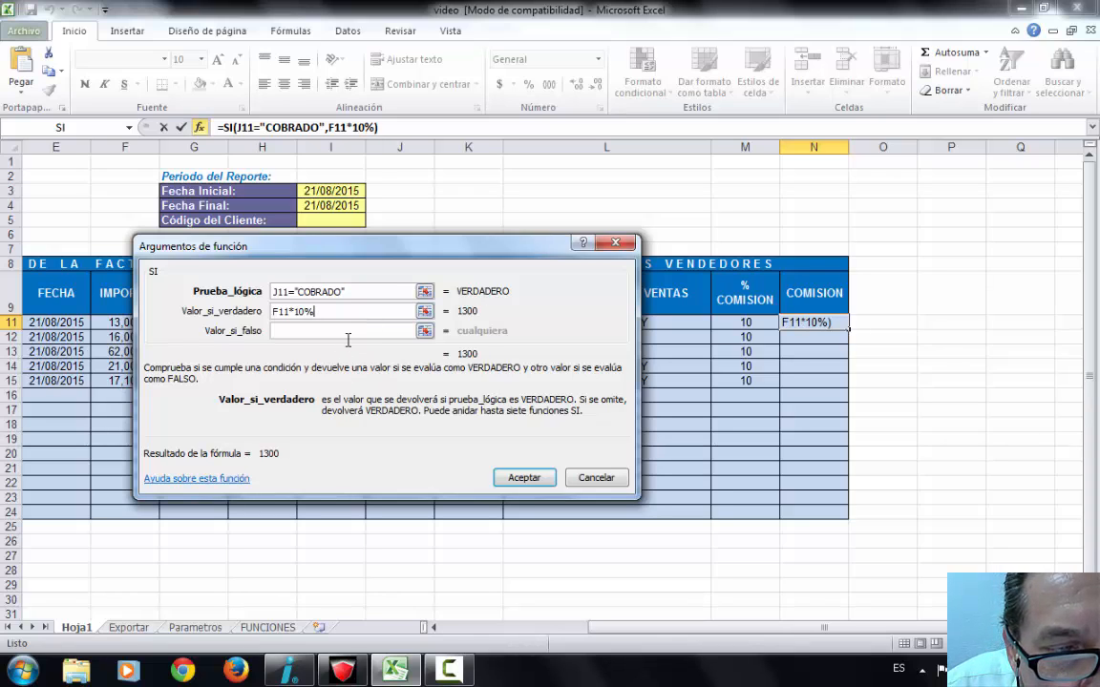
{"action": "left_click", "coordinate": [347, 332]}
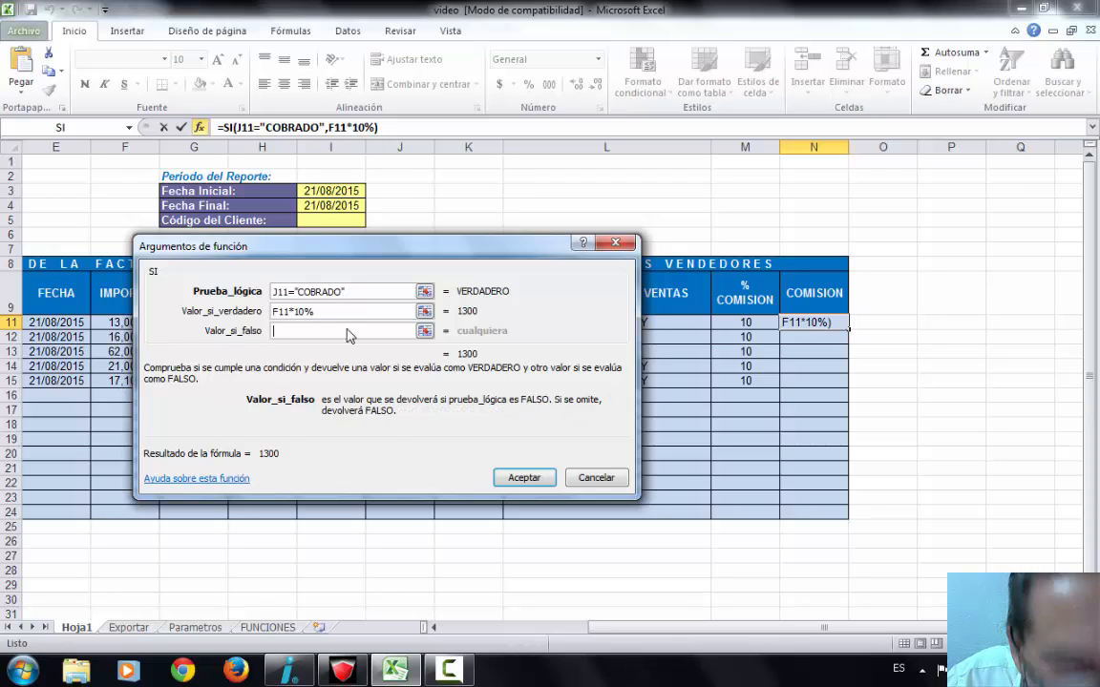
{"action": "type", "text": "\"\""}
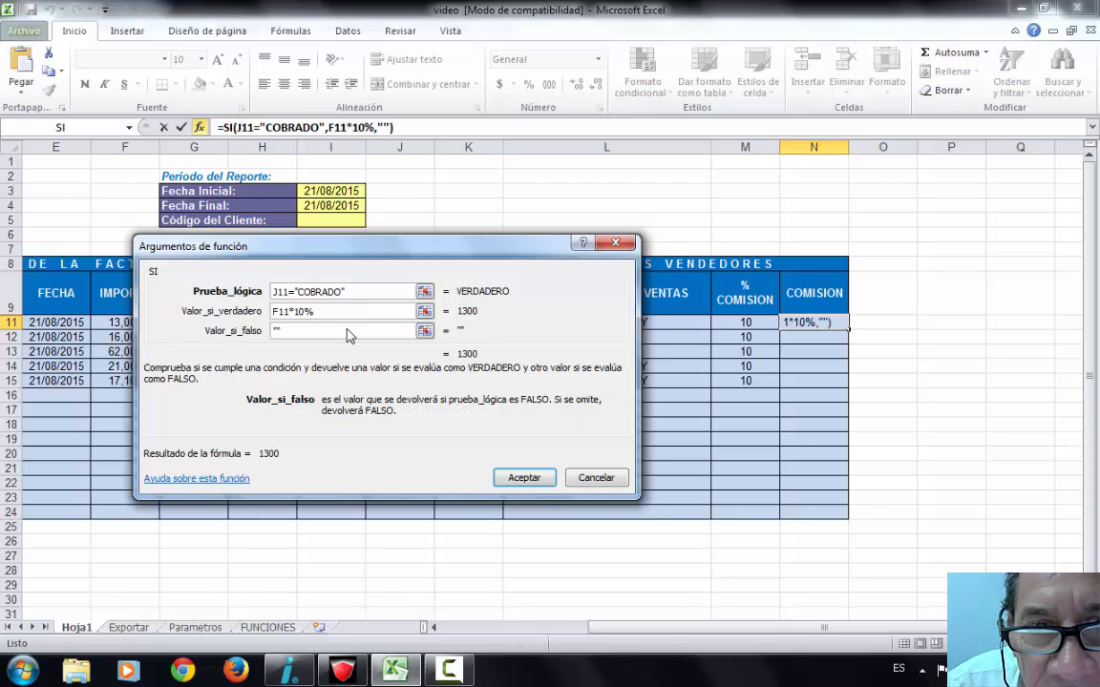
{"action": "left_click", "coordinate": [525, 479]}
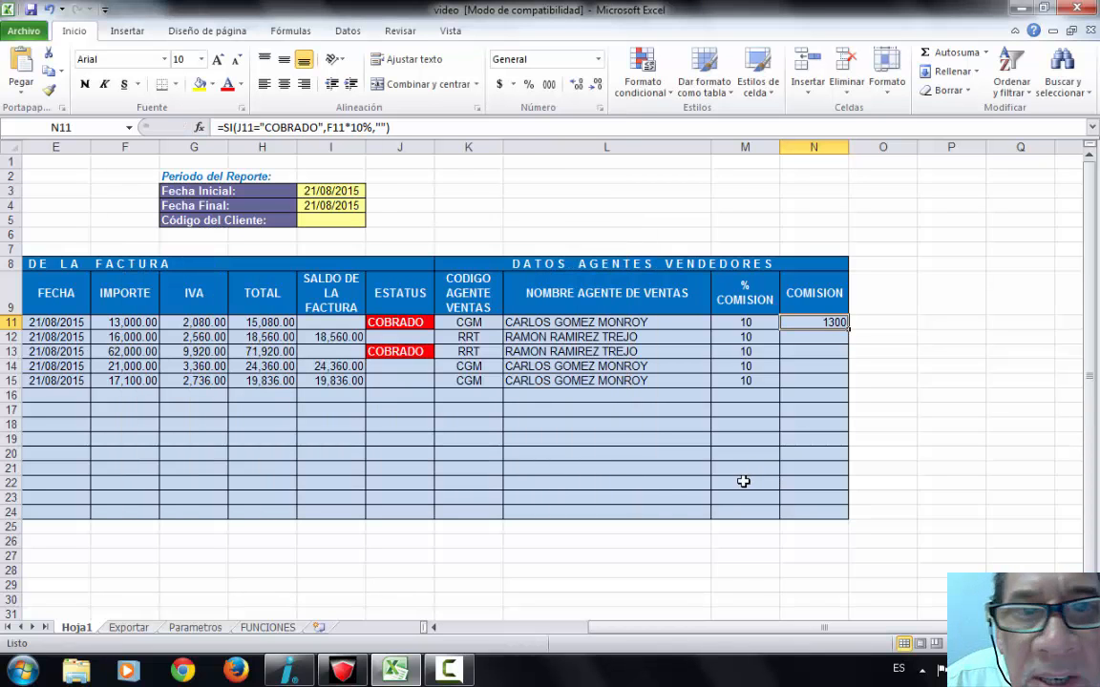
- Format the commission in N11 as Número with 2 decimal places and a thousands separator
{"action": "left_click", "coordinate": [602, 109]}
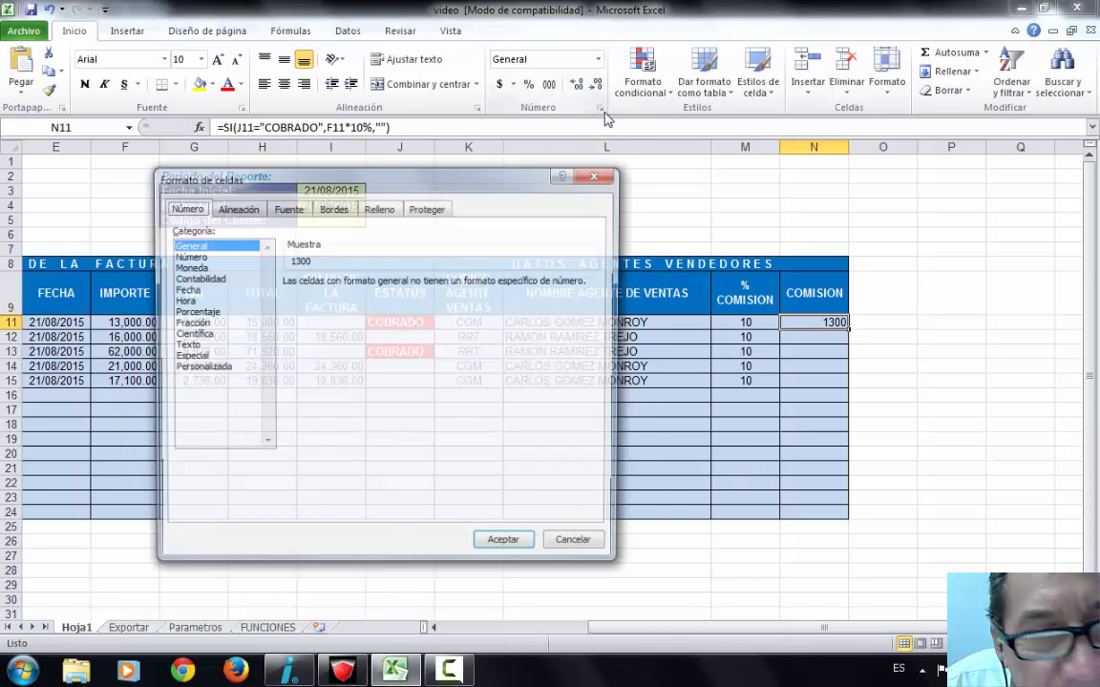
{"action": "left_click", "coordinate": [188, 256]}
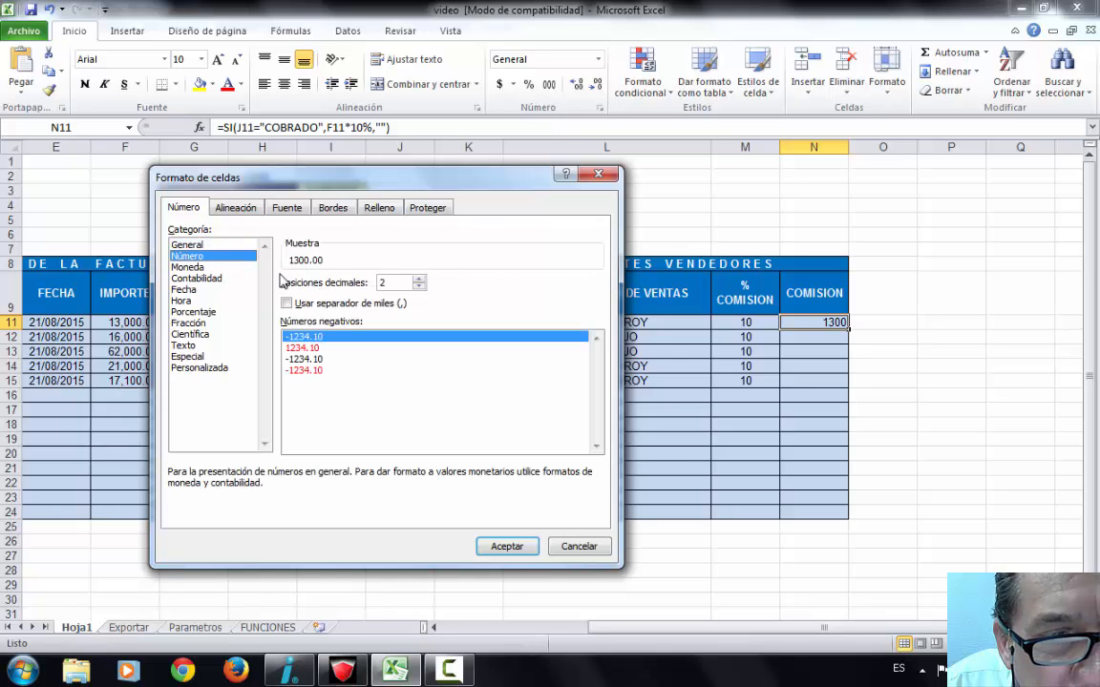
{"action": "left_click", "coordinate": [288, 302]}
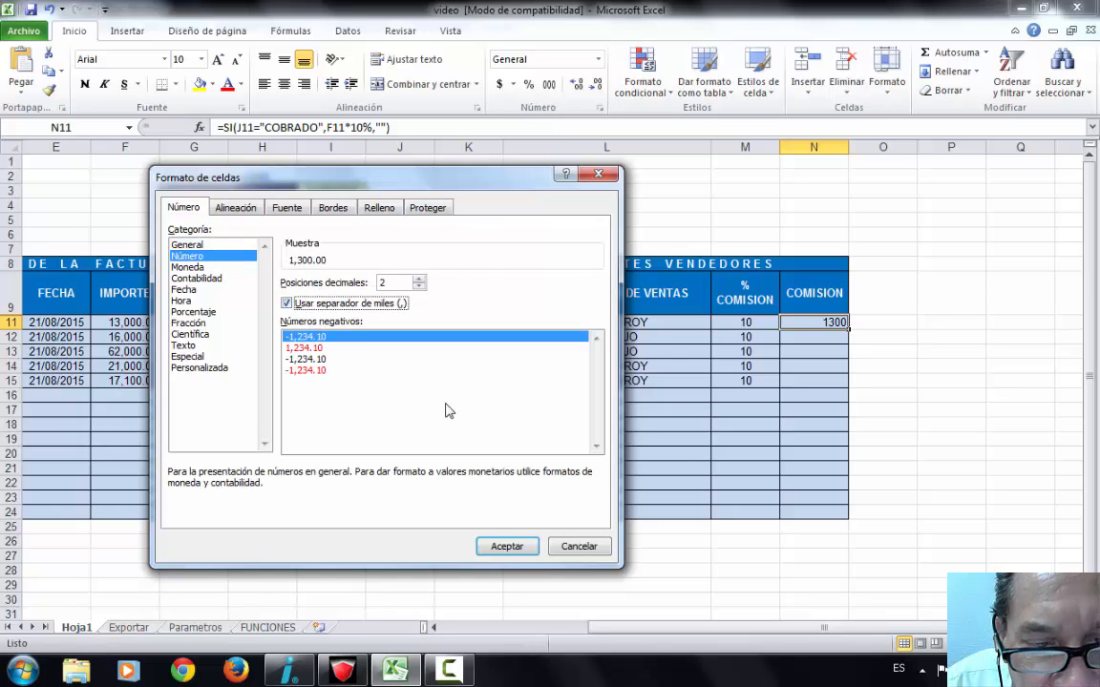
{"action": "left_click", "coordinate": [511, 546]}
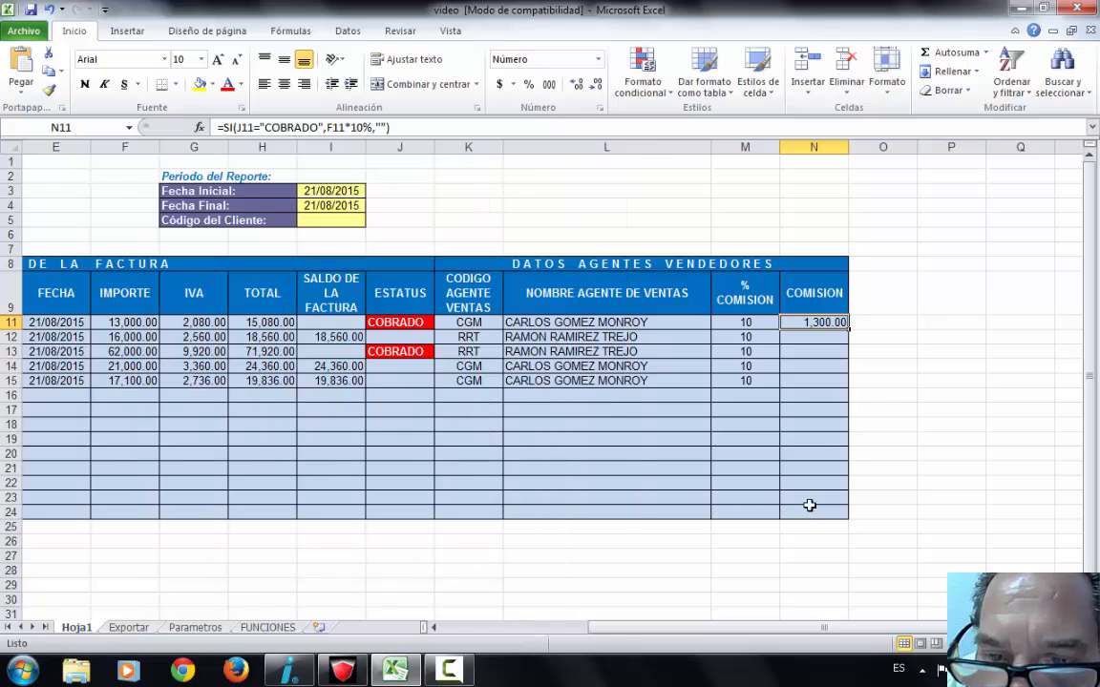
- Fill the commission formula from N11 down through N24
{"action": "left_click", "coordinate": [121, 322]}
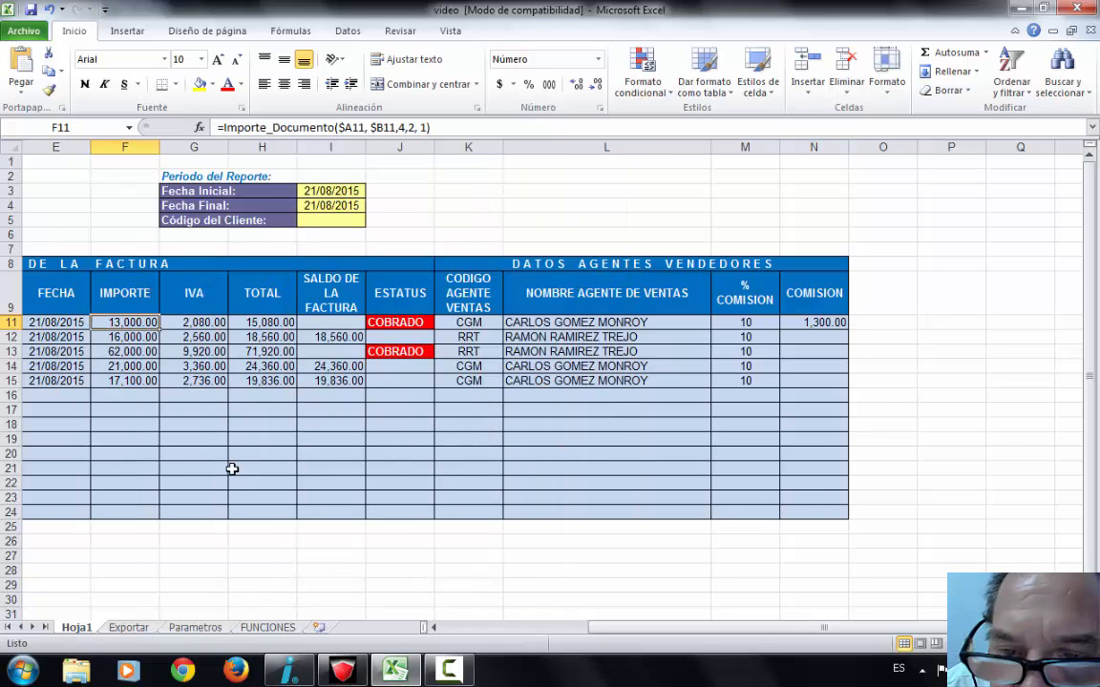
{"action": "left_click", "coordinate": [811, 325]}
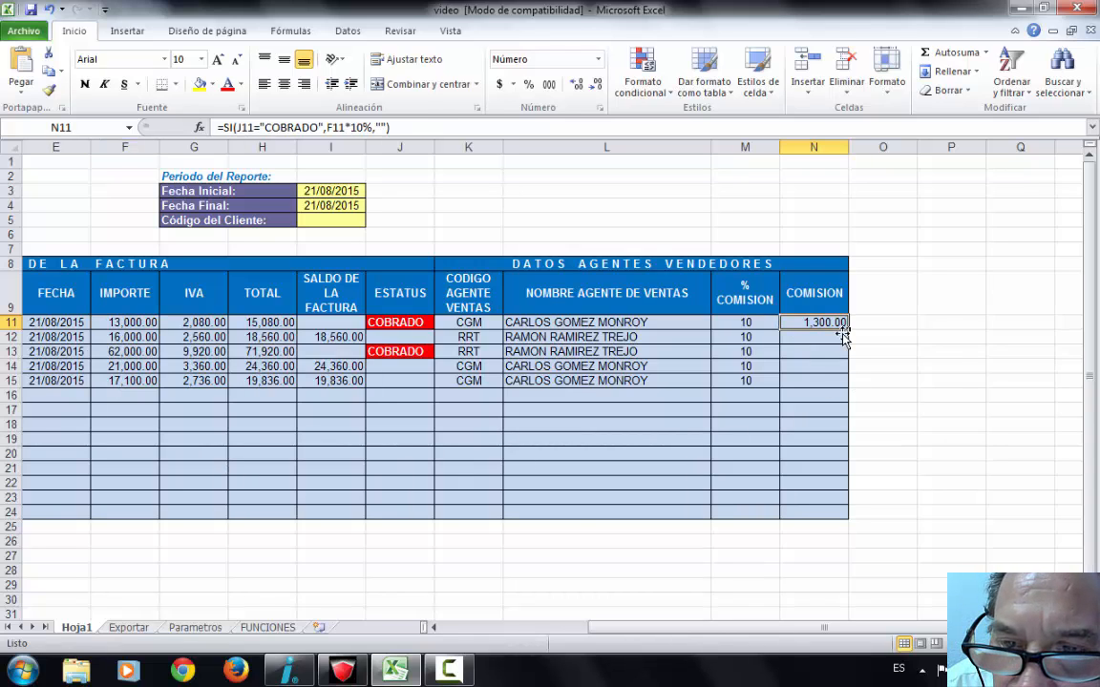
{"action": "left_click_drag", "start_coordinate": [848, 330], "coordinate": [838, 519]}
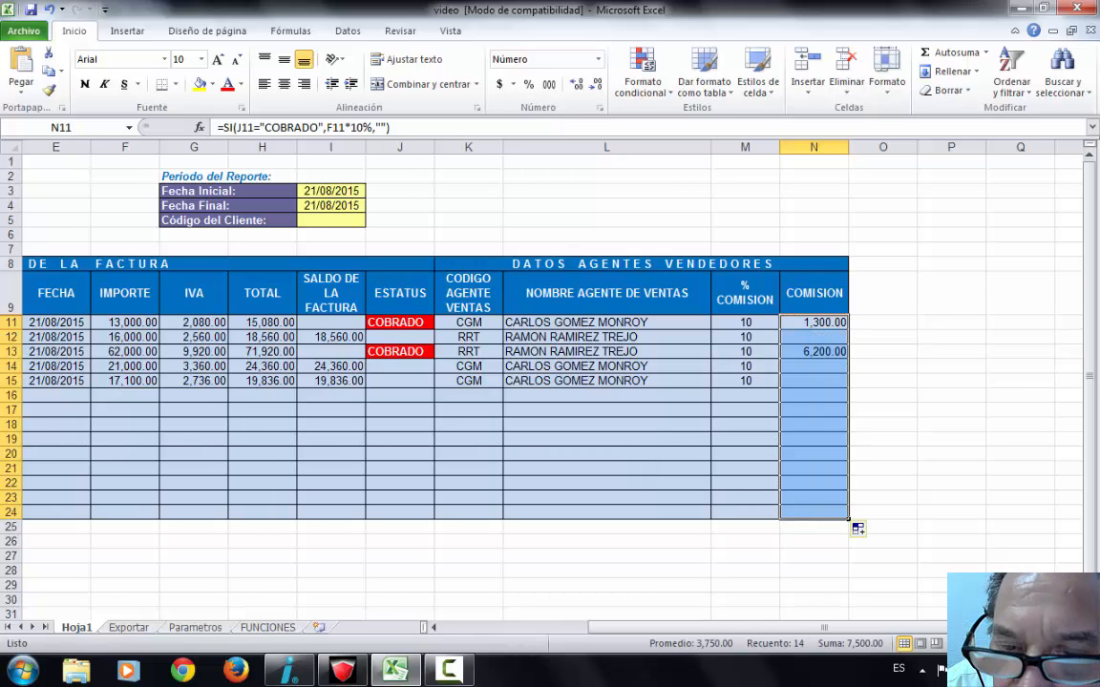
- Return to column A of the report and save the workbook in its current format, continuing past the compatibility check
{"action": "left_click", "coordinate": [637, 377]}
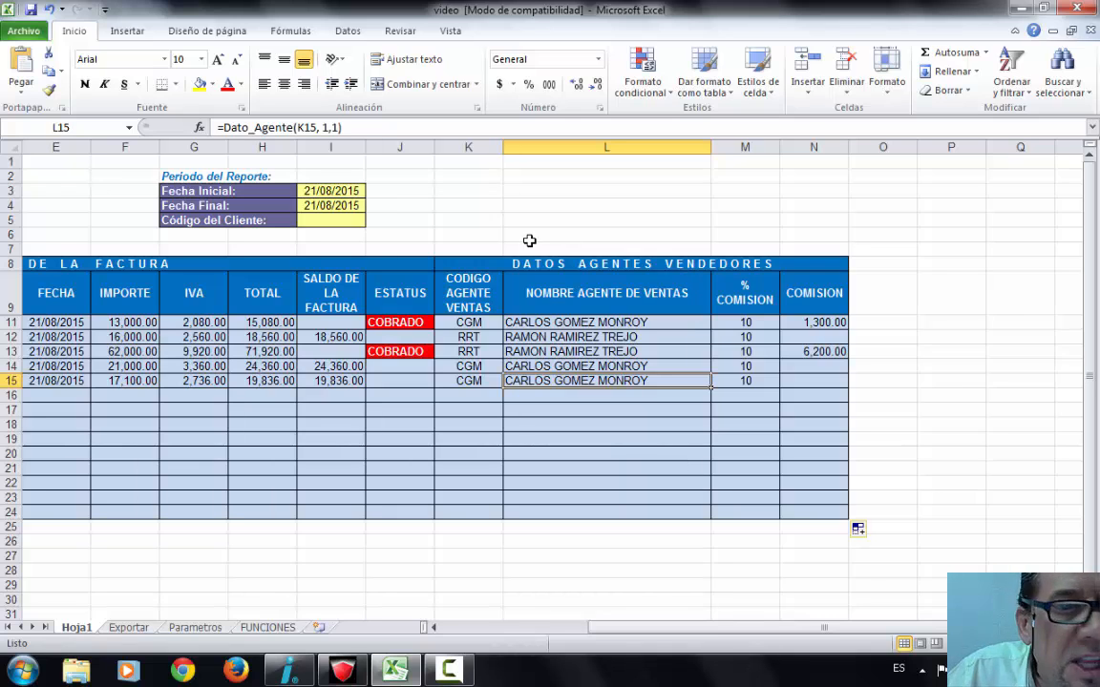
{"action": "left_click", "coordinate": [439, 236]}
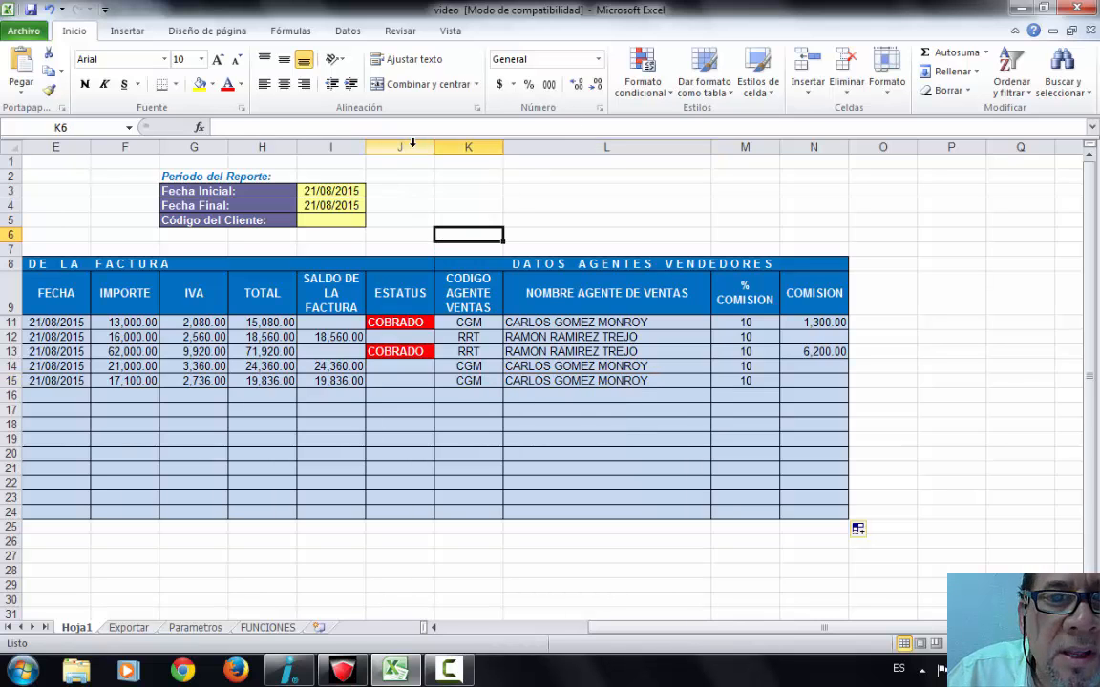
{"action": "key", "text": "Left"}
{"action": "key", "text": "Left"}
{"action": "key", "text": "Left"}
{"action": "key", "text": "Left"}
{"action": "key", "text": "Left"}
{"action": "key", "text": "Left"}
{"action": "key", "text": "Left"}
{"action": "key", "text": "Left"}
{"action": "key", "text": "Left"}
{"action": "key", "text": "Left"}
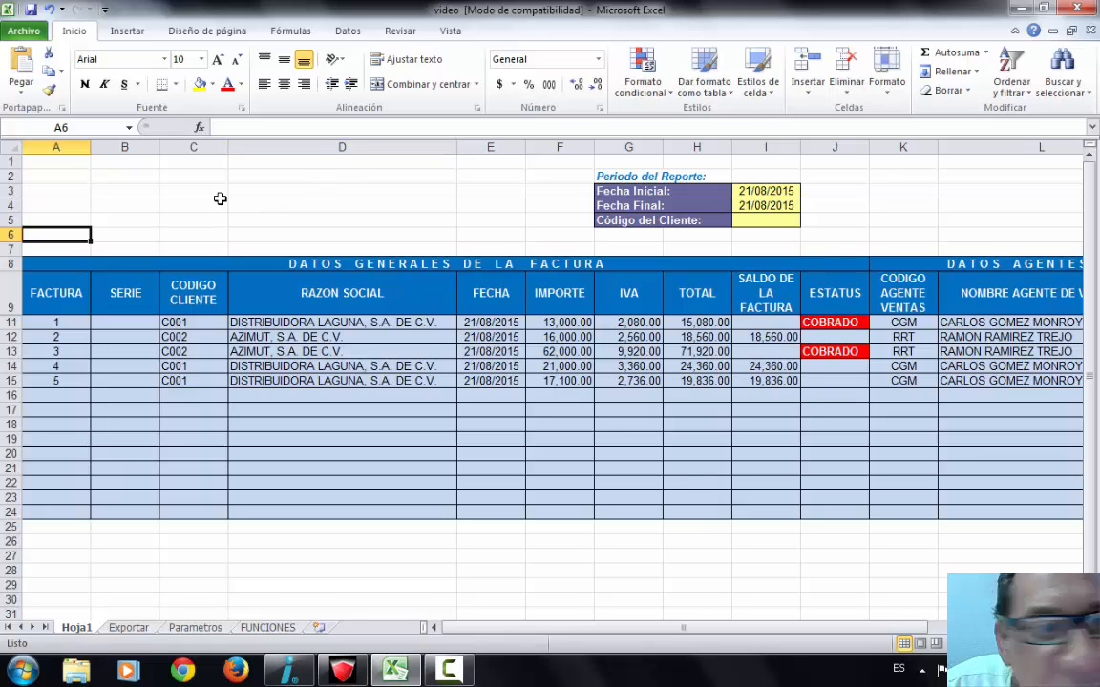
{"action": "left_click", "coordinate": [31, 11]}
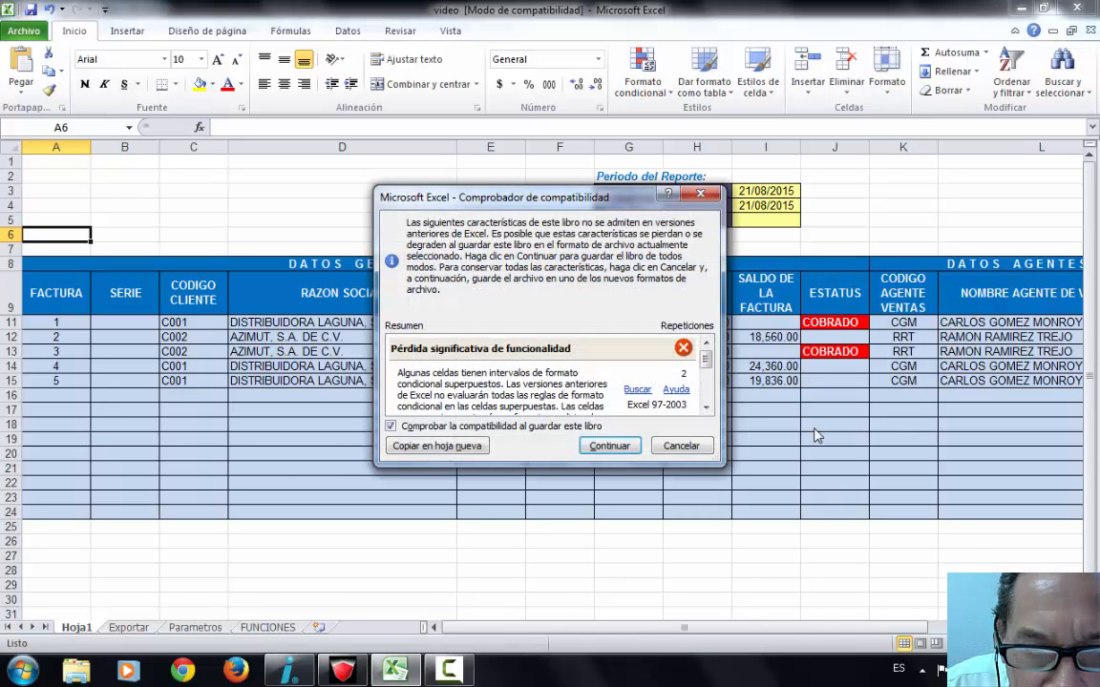
{"action": "left_click", "coordinate": [609, 446]}
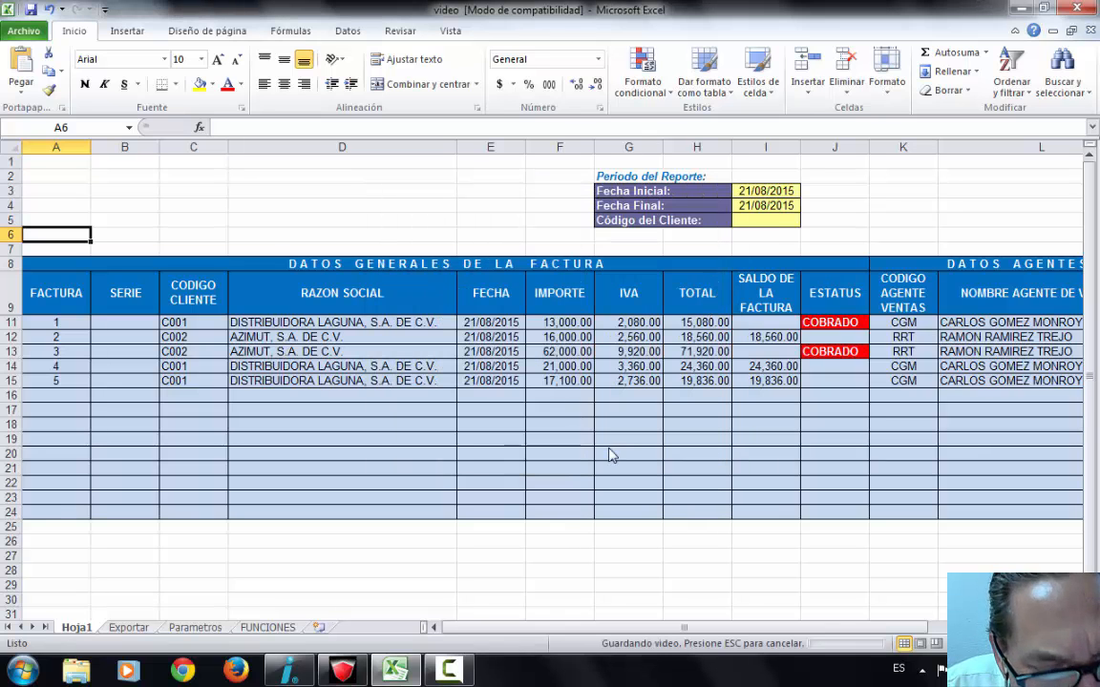
{"action": "left_click", "coordinate": [343, 672]}
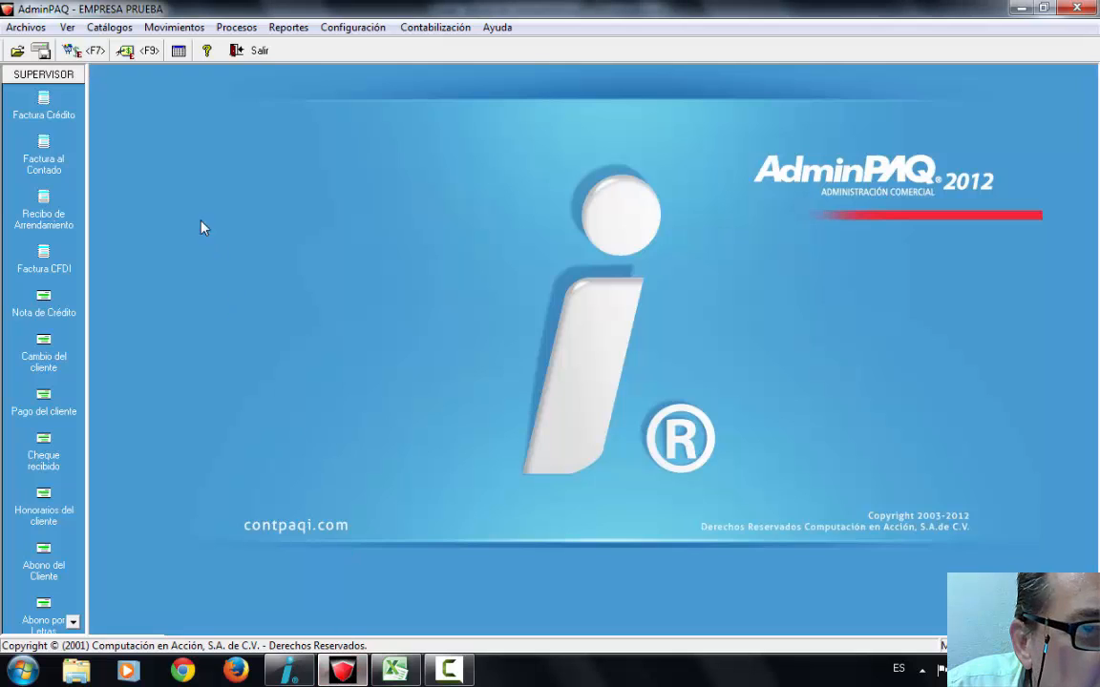
{"action": "left_click", "coordinate": [99, 33]}
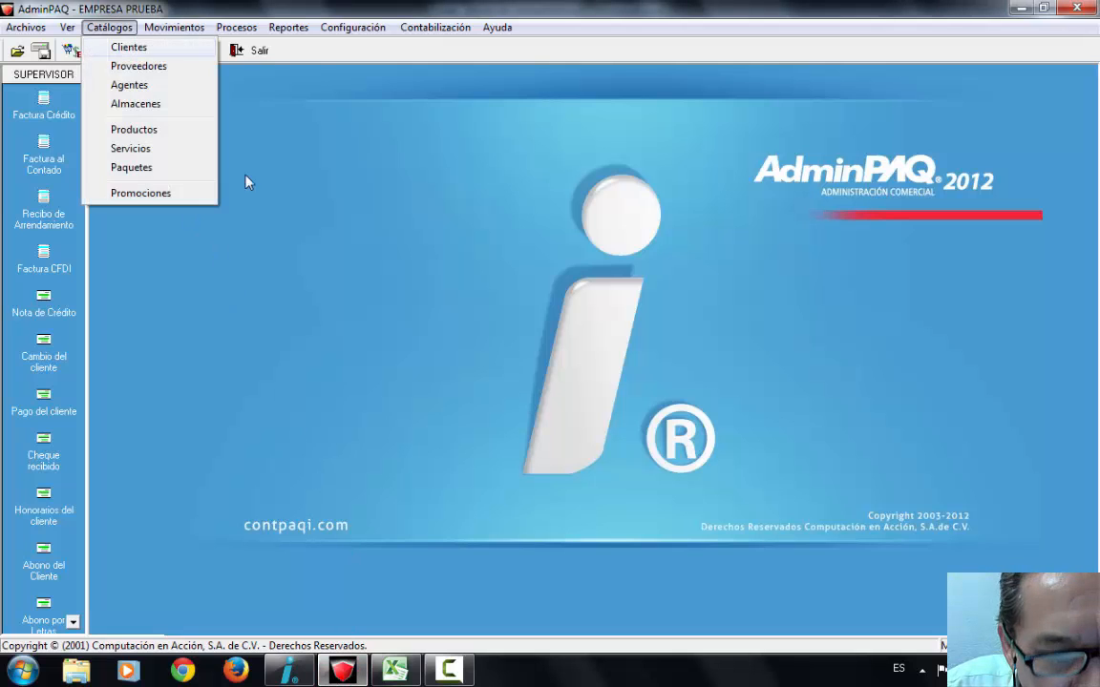
{"action": "left_click", "coordinate": [424, 588]}
{"action": "left_click", "coordinate": [393, 672]}
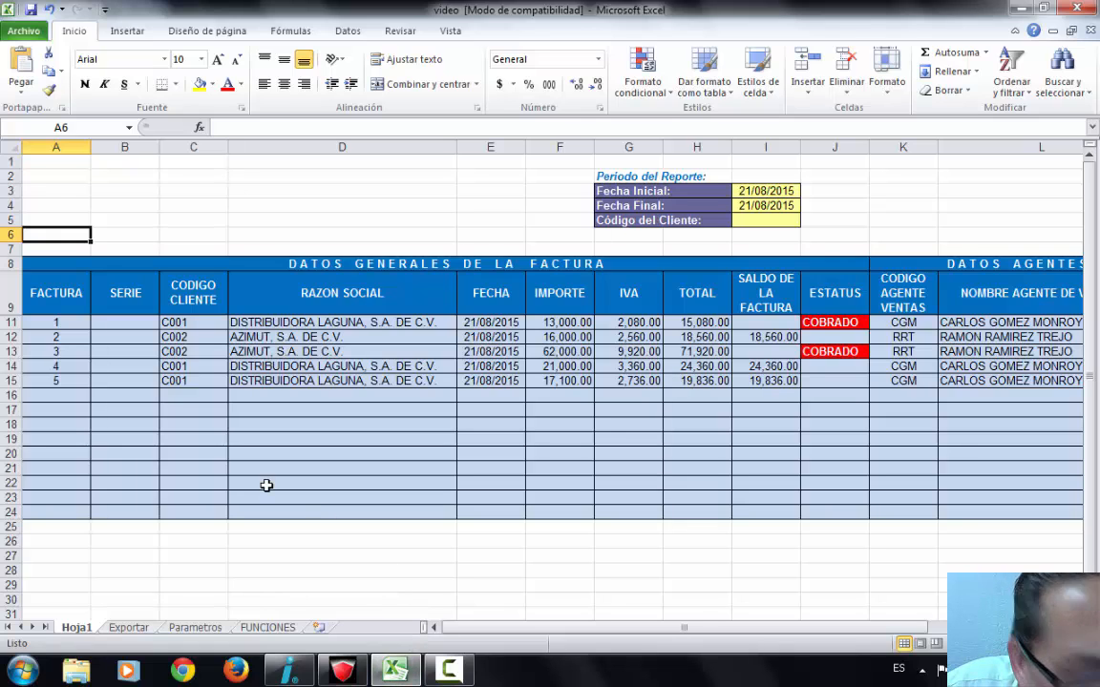
- Enter the client code of DISTRIBUIDORA LAGUNA in I5 and fully recalculate the report for that client
{"action": "left_click", "coordinate": [767, 216]}
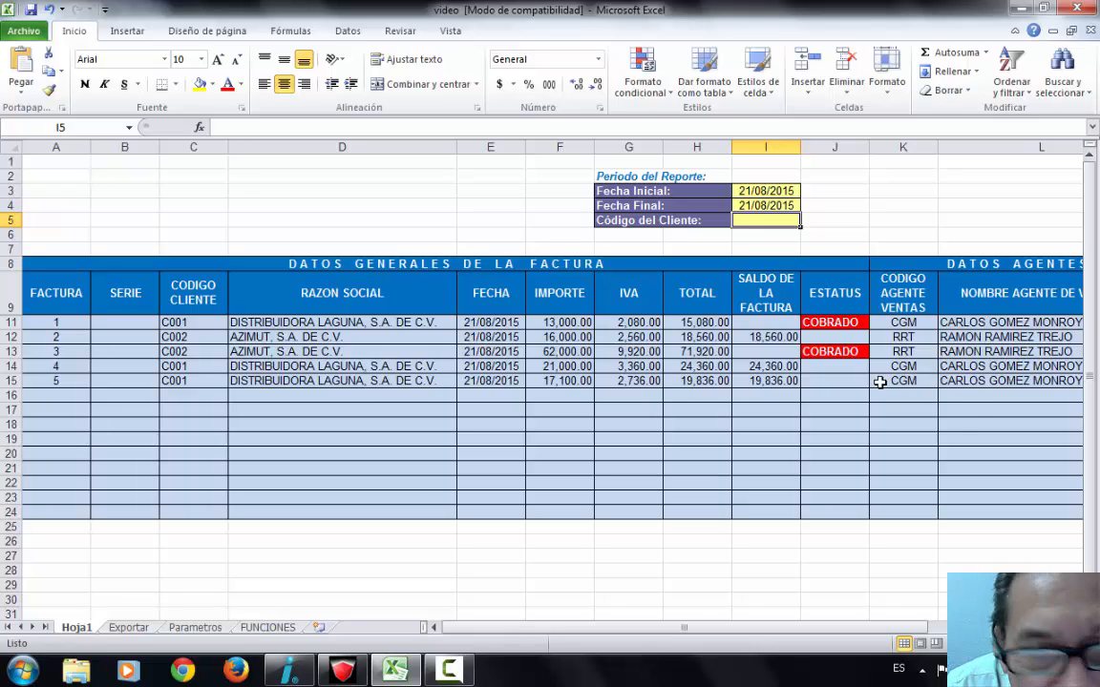
{"action": "type", "text": "C"}
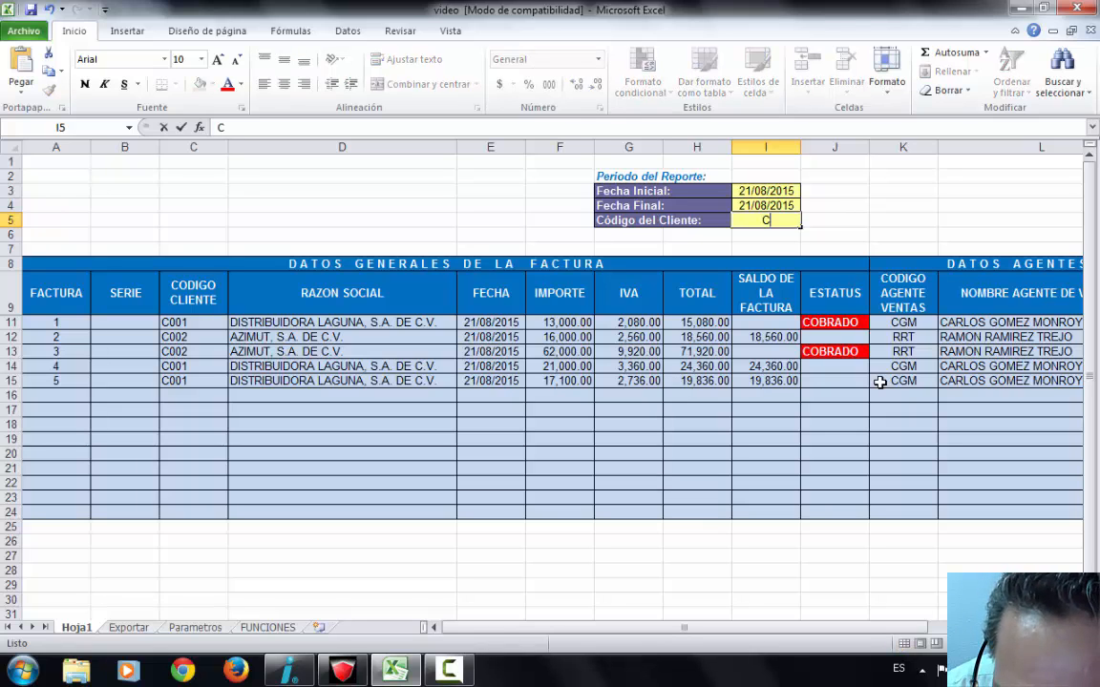
{"action": "type", "text": "001"}
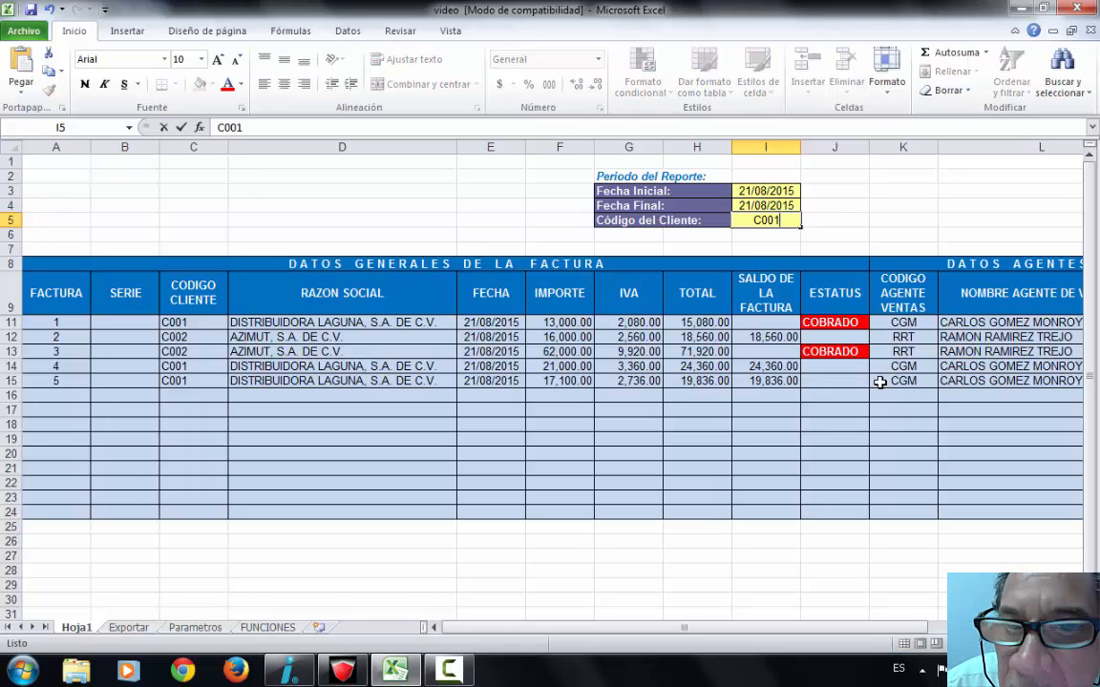
{"action": "key", "text": "Return"}
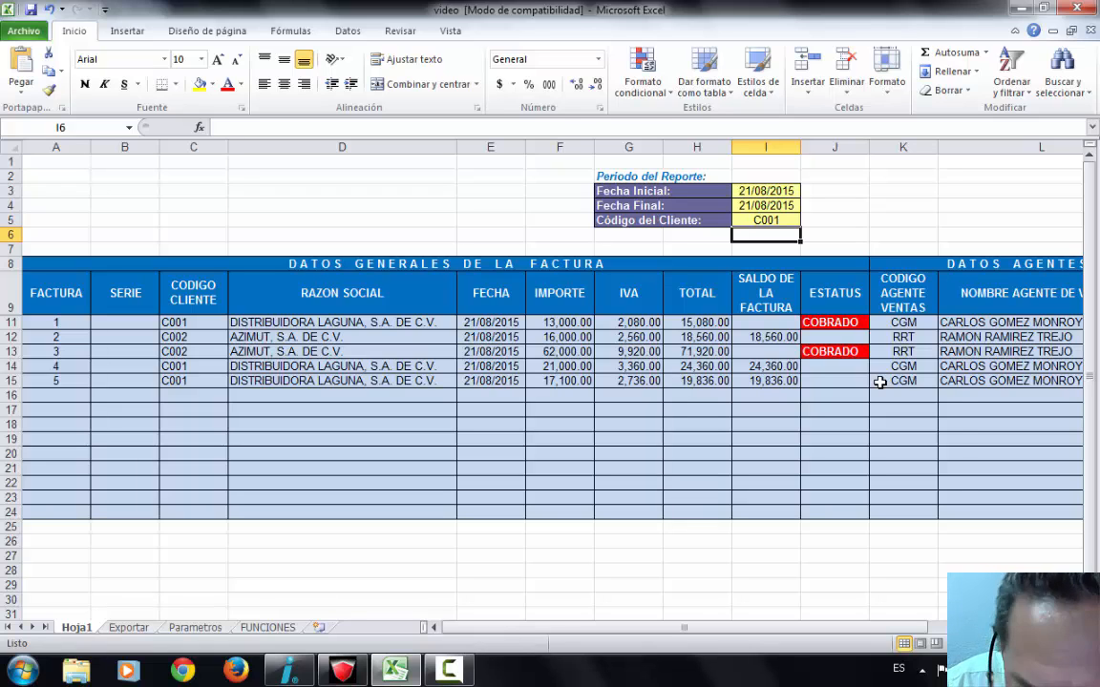
{"action": "key", "text": "alt"}
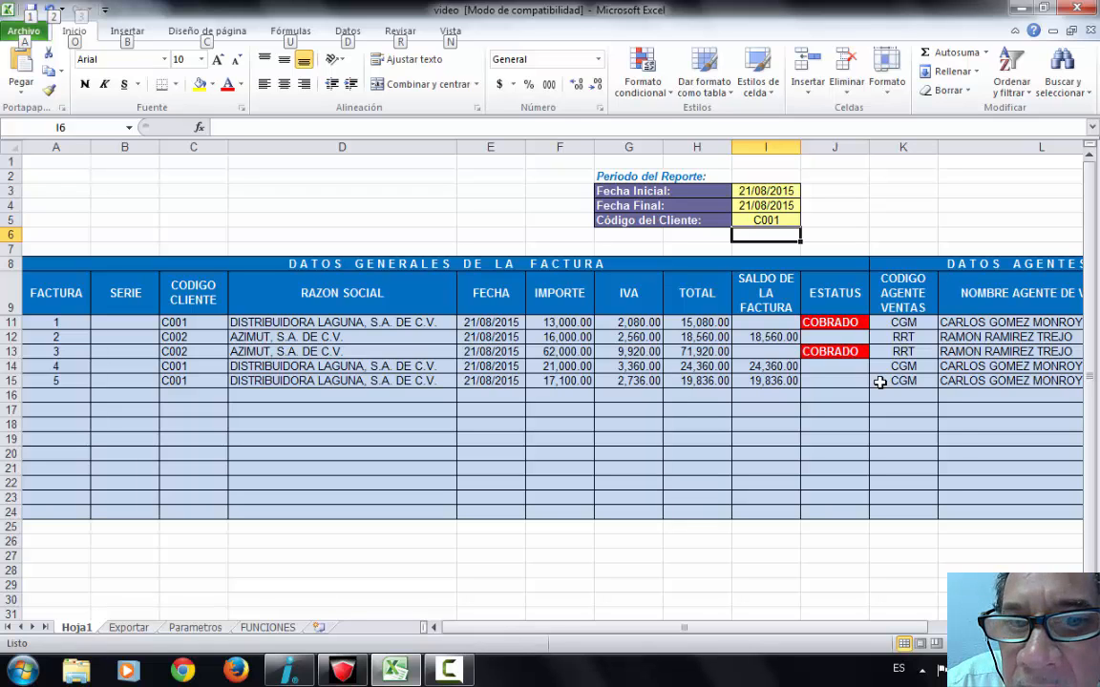
{"action": "key", "text": "ctrl+alt+F9"}
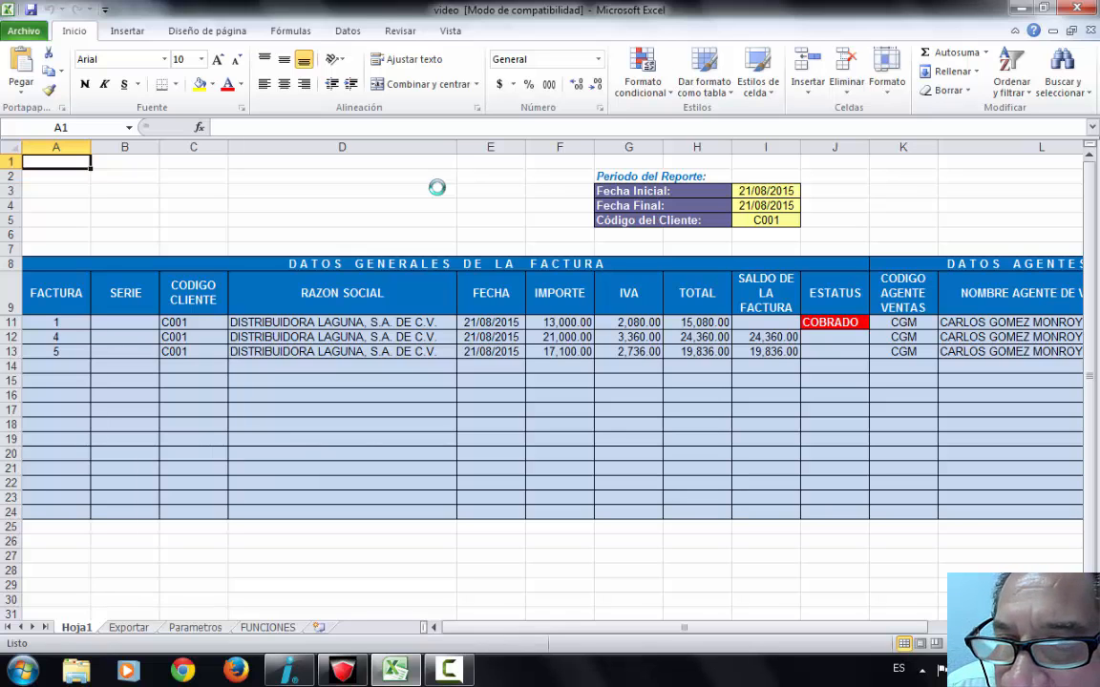
- Review the filtered commission columns, replace the client code in I5 with that of AZIMUT, and fully recalculate the report
{"action": "left_click", "coordinate": [1076, 627]}
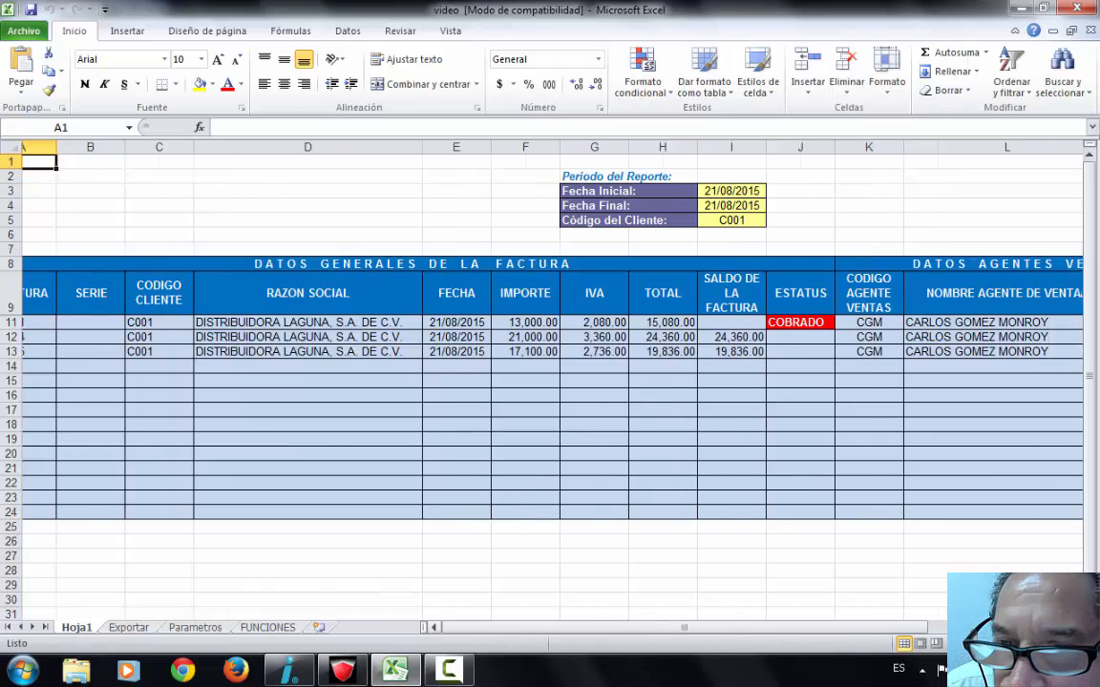
{"action": "left_click", "coordinate": [1076, 627]}
{"action": "left_click", "coordinate": [1076, 627]}
{"action": "left_click", "coordinate": [1076, 627]}
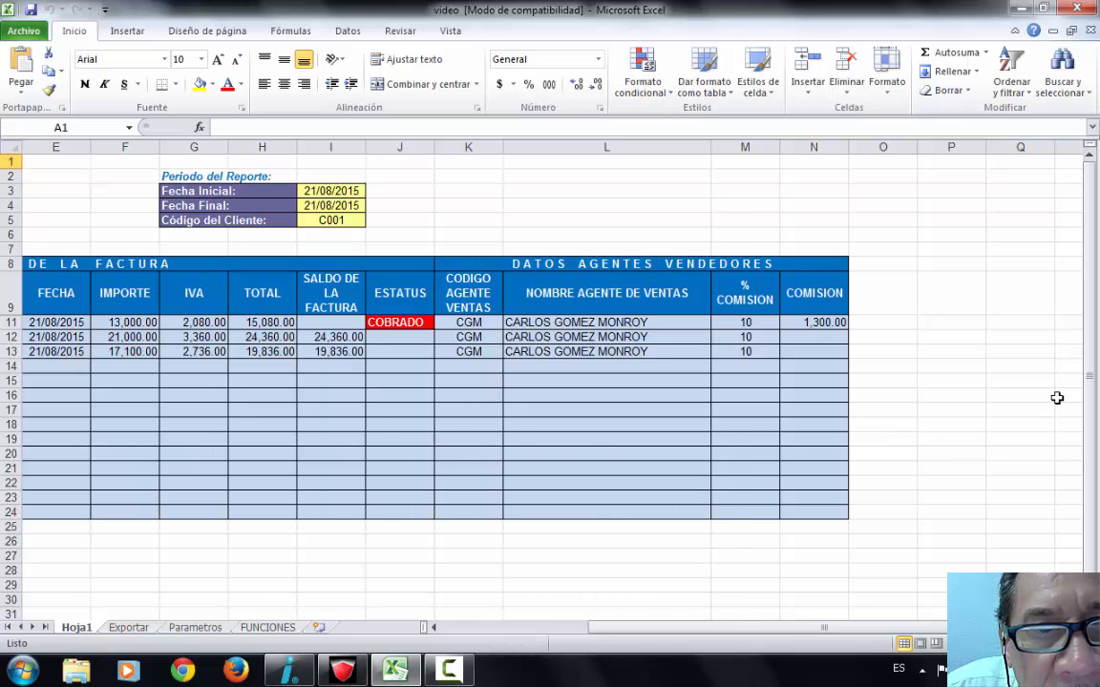
{"action": "key", "text": "ctrl+Home"}
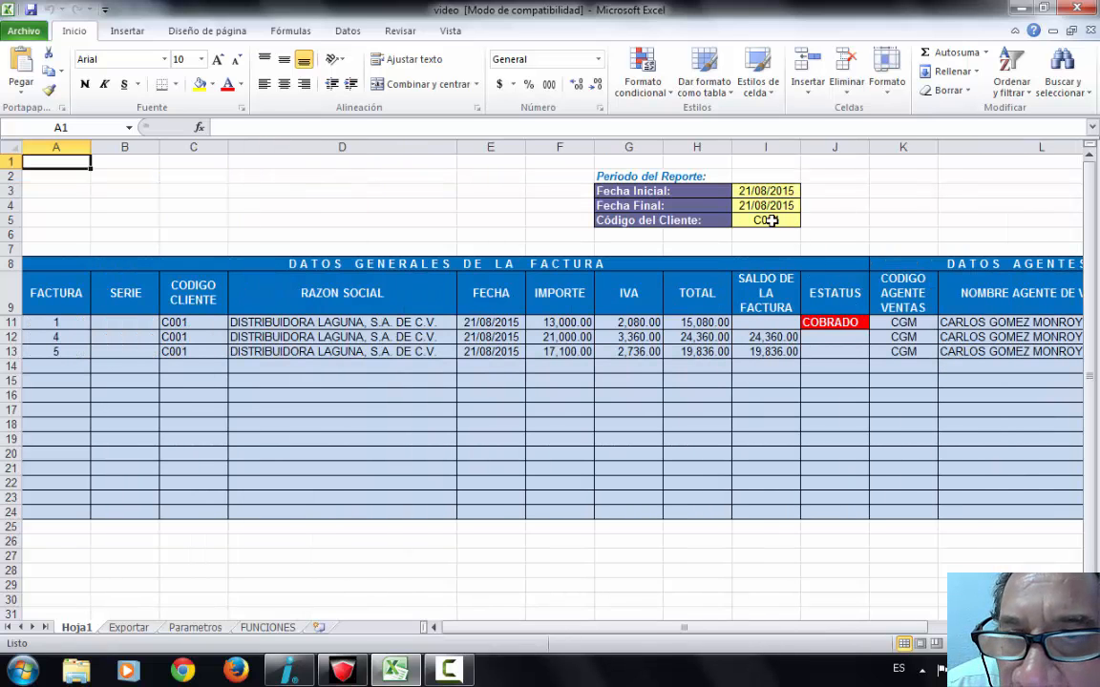
{"action": "left_click", "coordinate": [770, 220]}
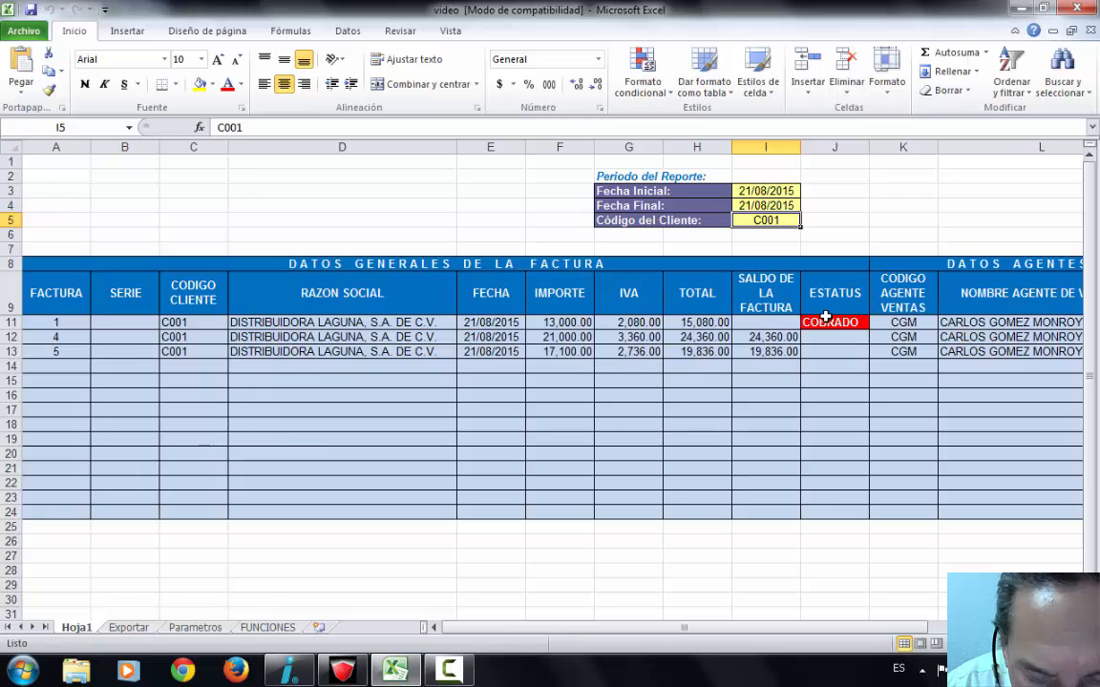
{"action": "type", "text": "C002"}
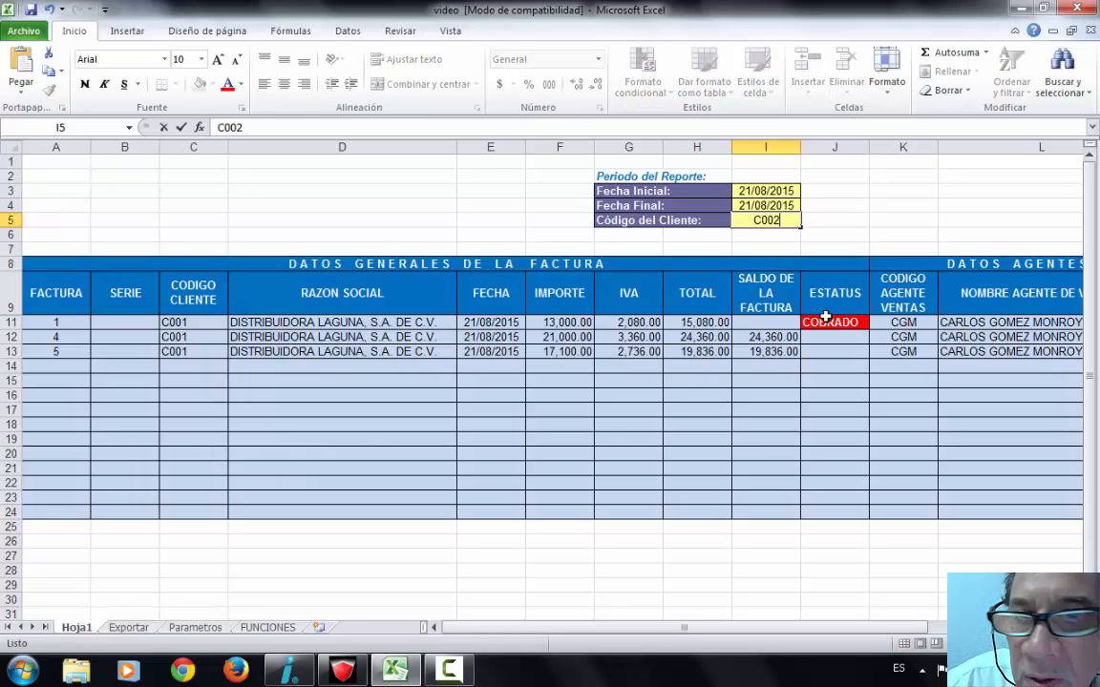
{"action": "key", "text": "Return"}
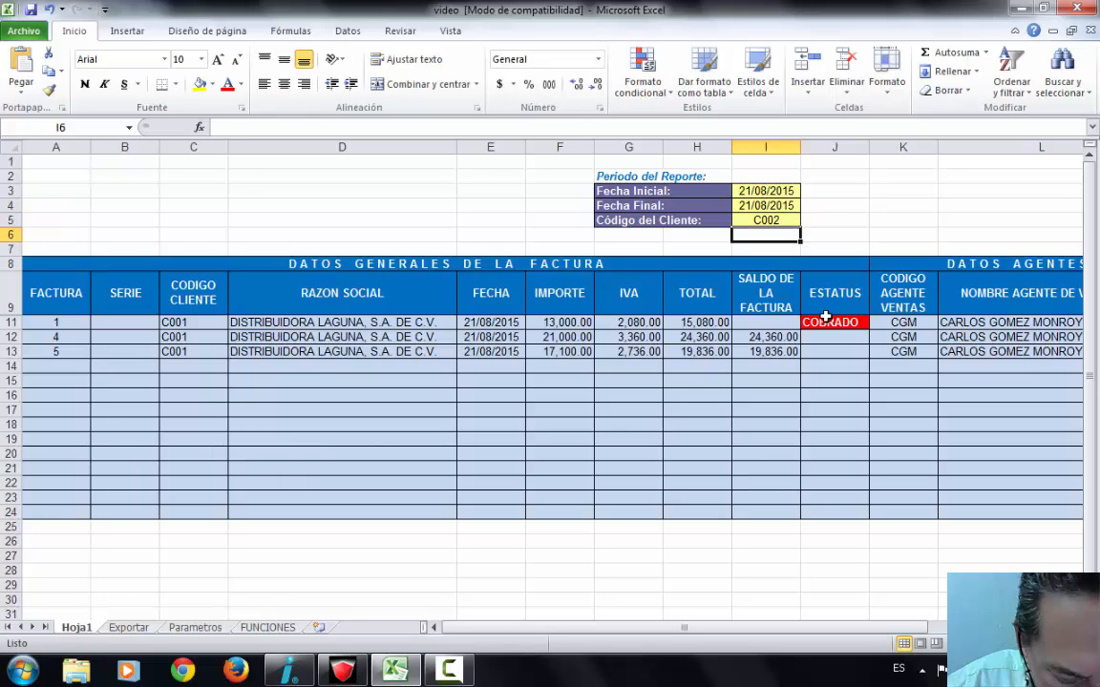
{"action": "key", "text": "alt"}
{"action": "key", "text": "ctrl+alt+F9"}
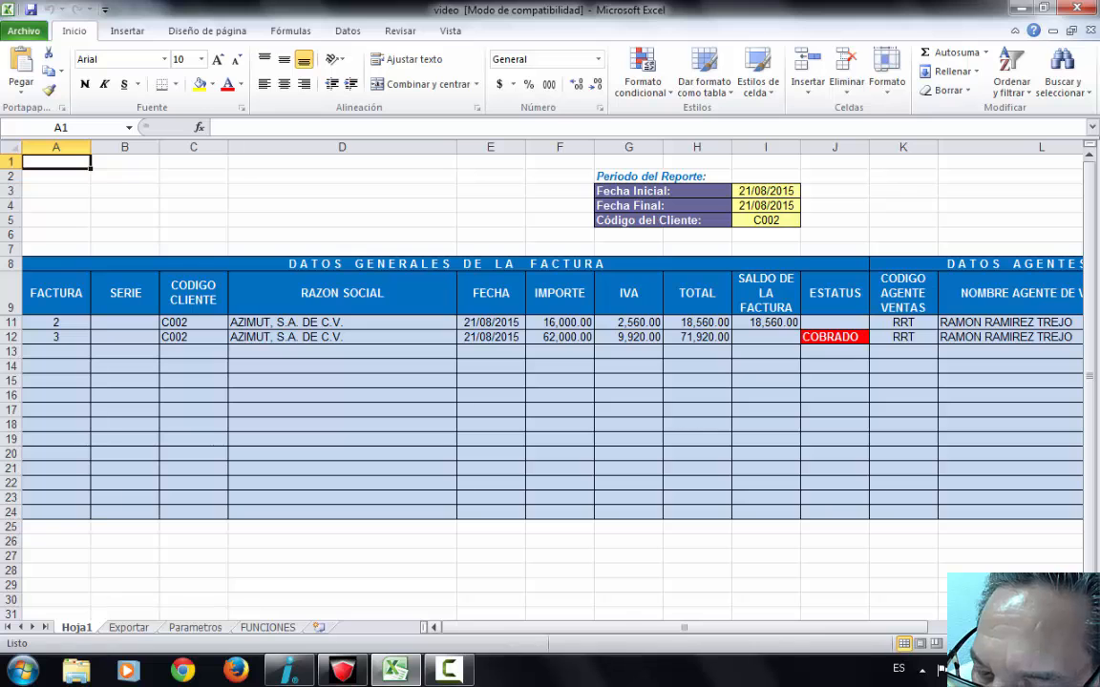
- Clear the client code in I5 and recalculate the report for all clients
{"action": "scroll", "coordinate": [895, 344], "scroll_direction": "right", "scroll_amount": 4}
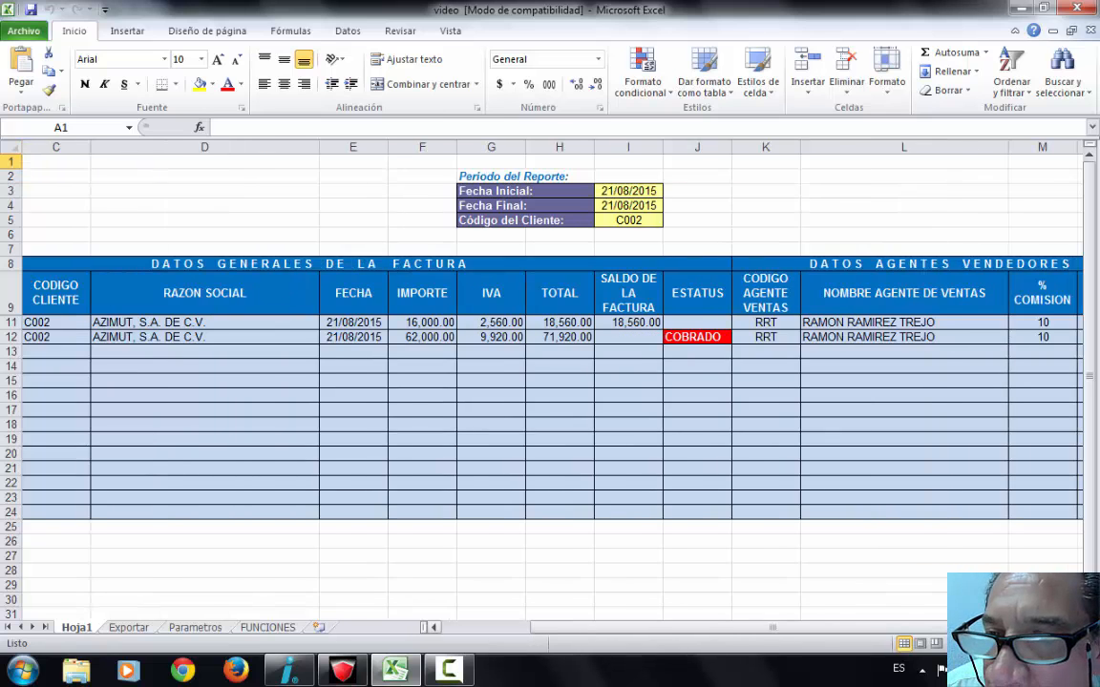
{"action": "scroll", "coordinate": [895, 344], "scroll_direction": "left", "scroll_amount": 4}
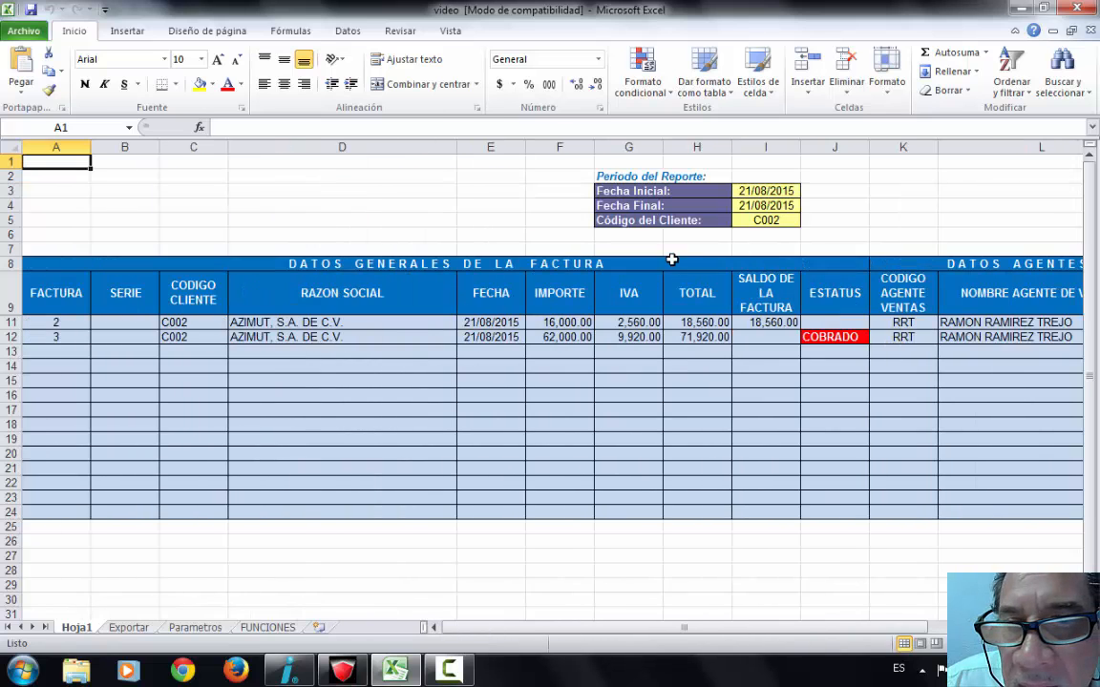
{"action": "left_click", "coordinate": [767, 220]}
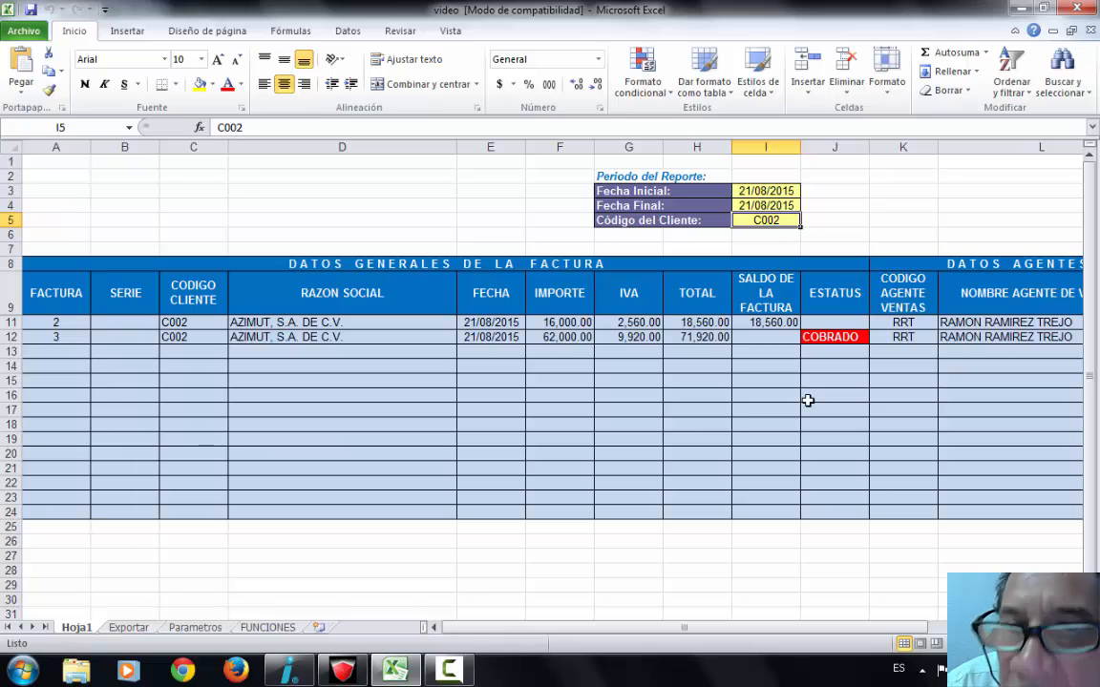
{"action": "key", "text": "Delete"}
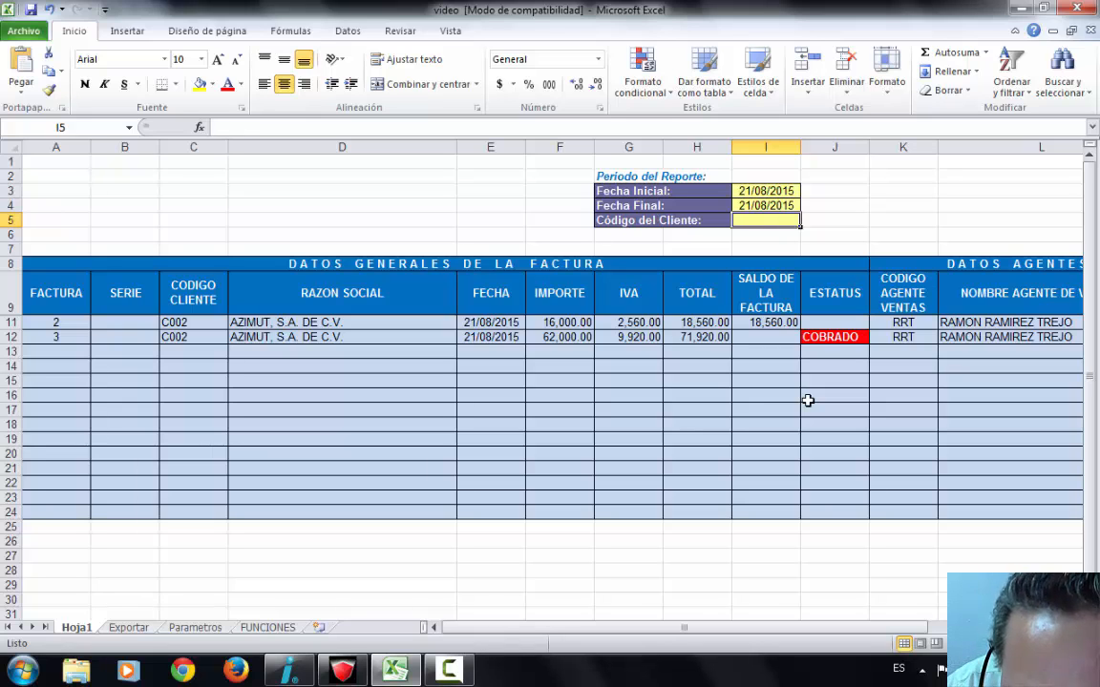
{"action": "key", "text": "alt+F9"}
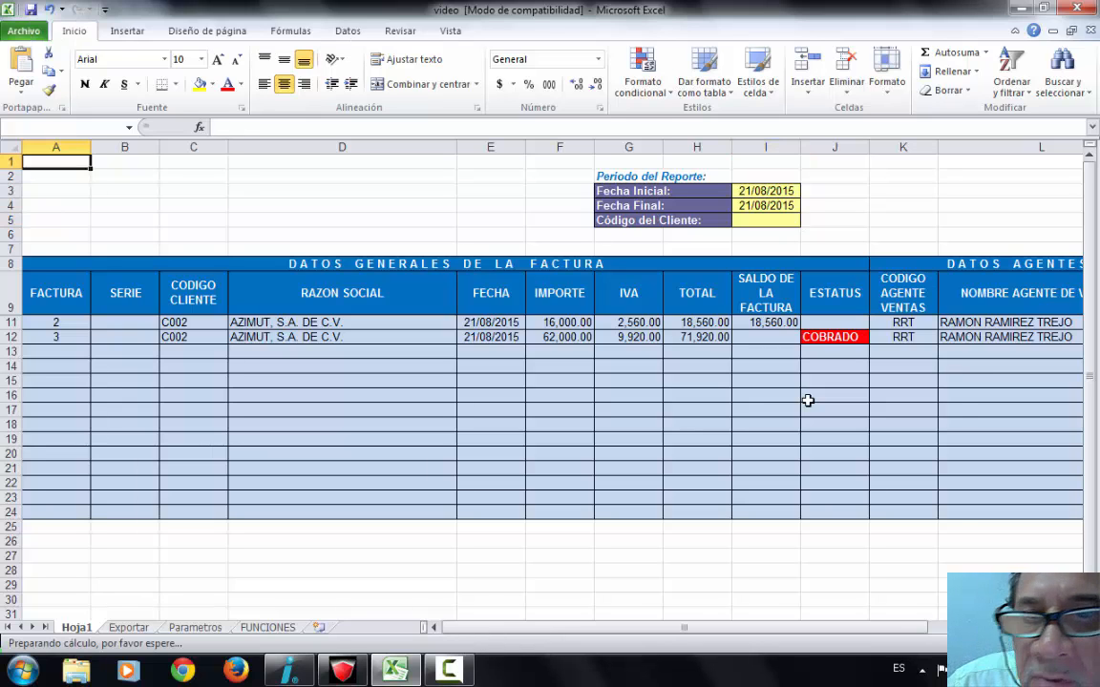